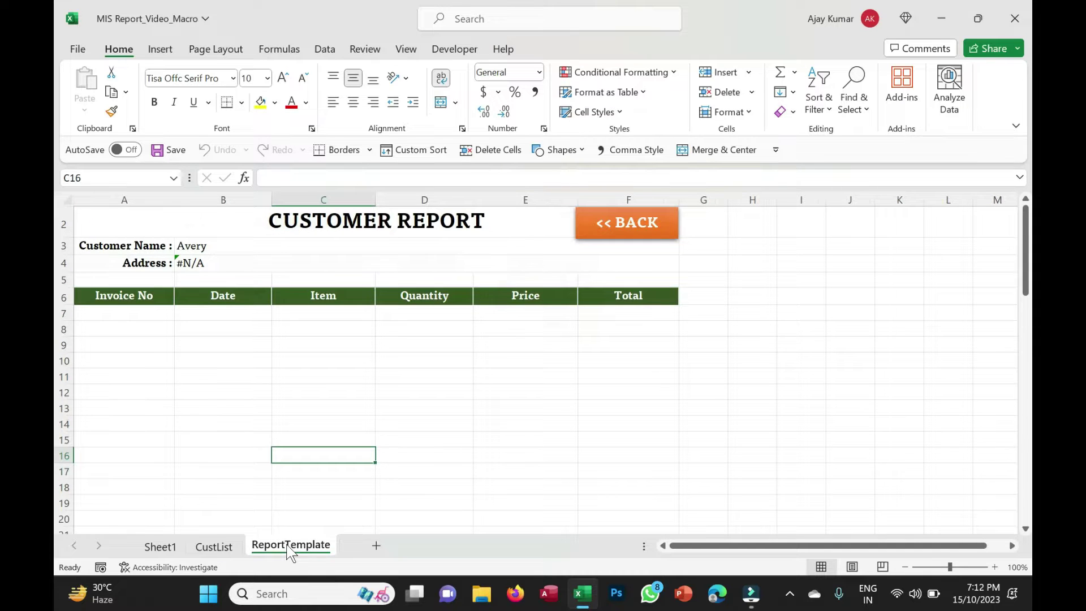
# Generate the unique customer list on the CustList sheet and create the individual customer reports with their links
pyautogui.click(229, 552)
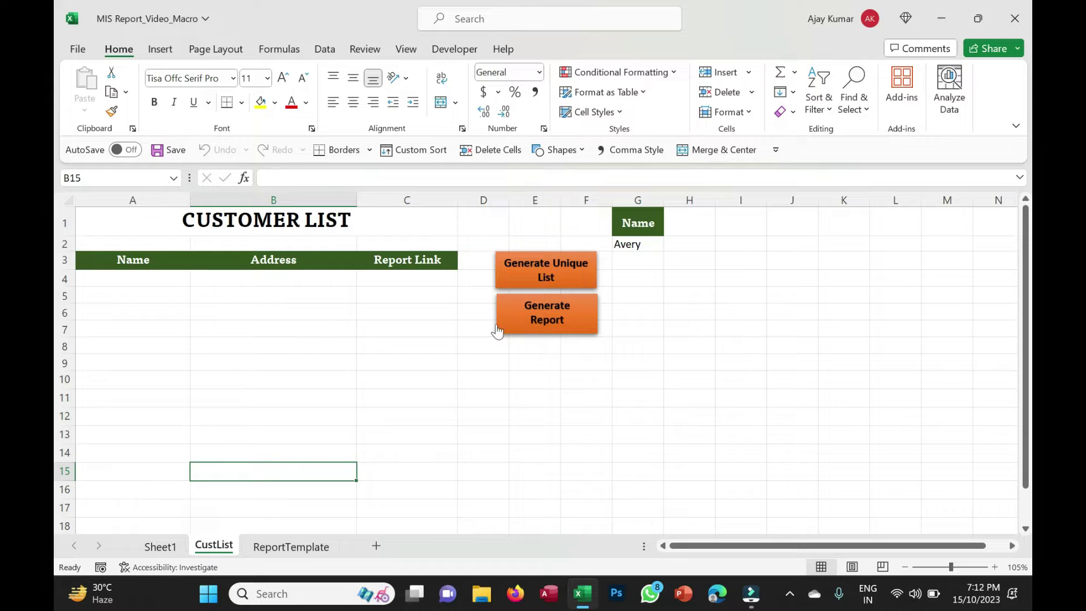
pyautogui.click(560, 286)
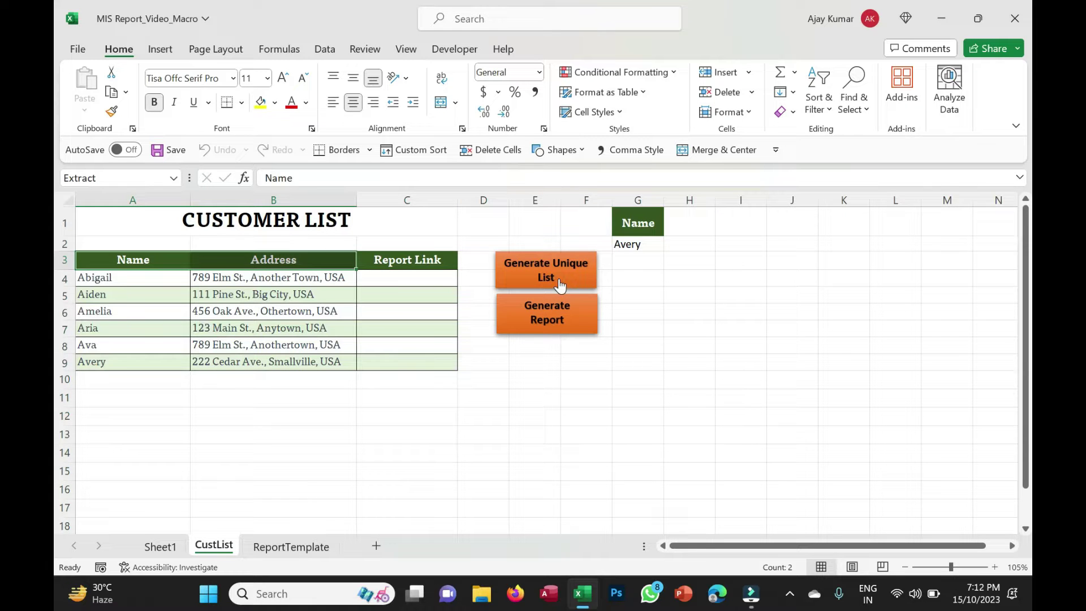
pyautogui.click(567, 328)
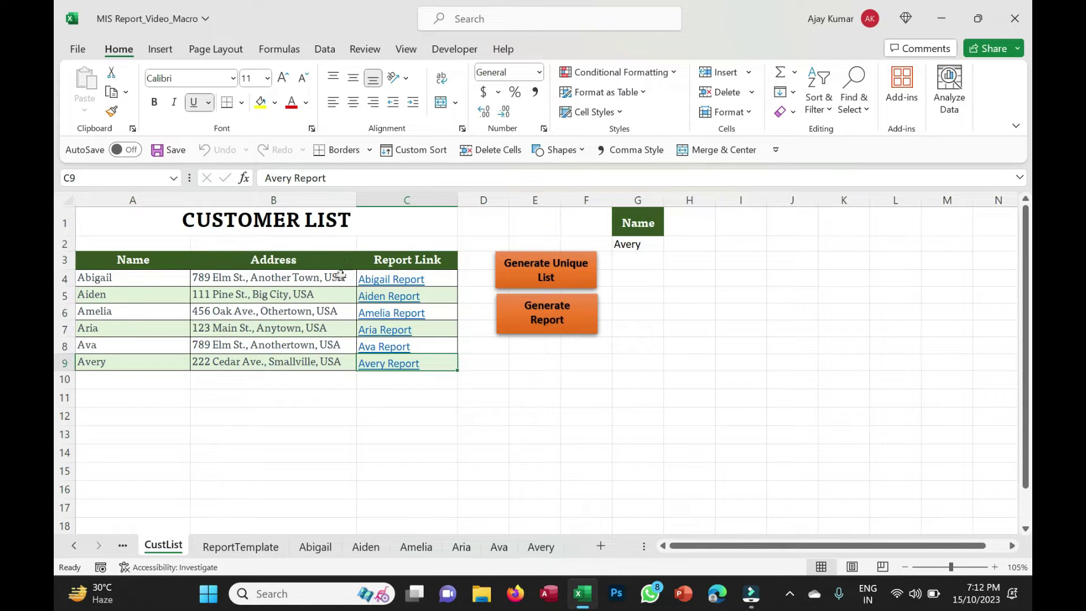
# Follow the report links of the first three customers to check their generated report sheets
pyautogui.click(415, 280)
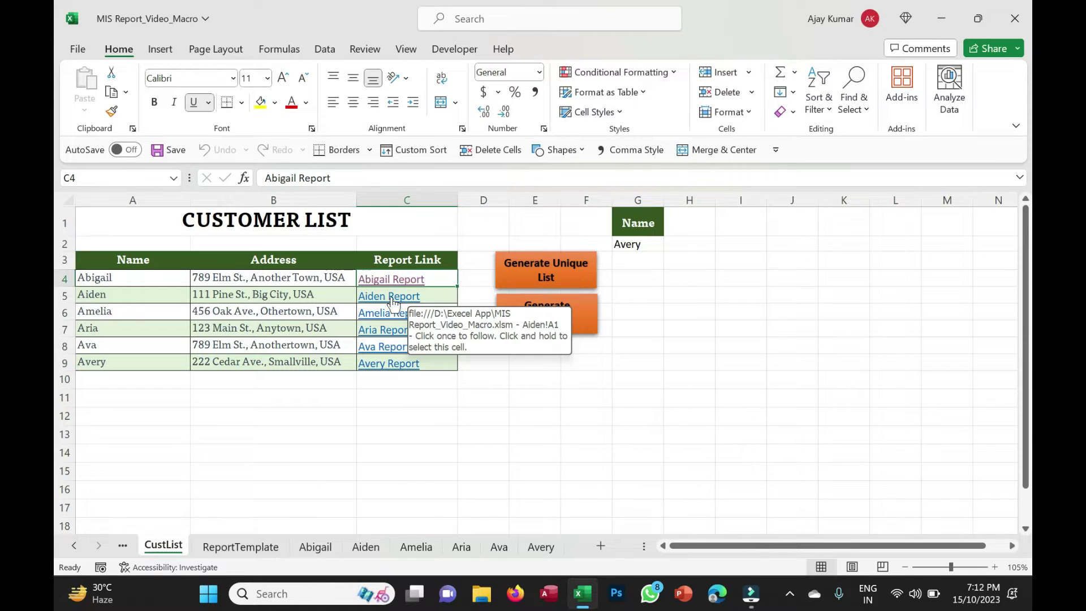
pyautogui.click(393, 300)
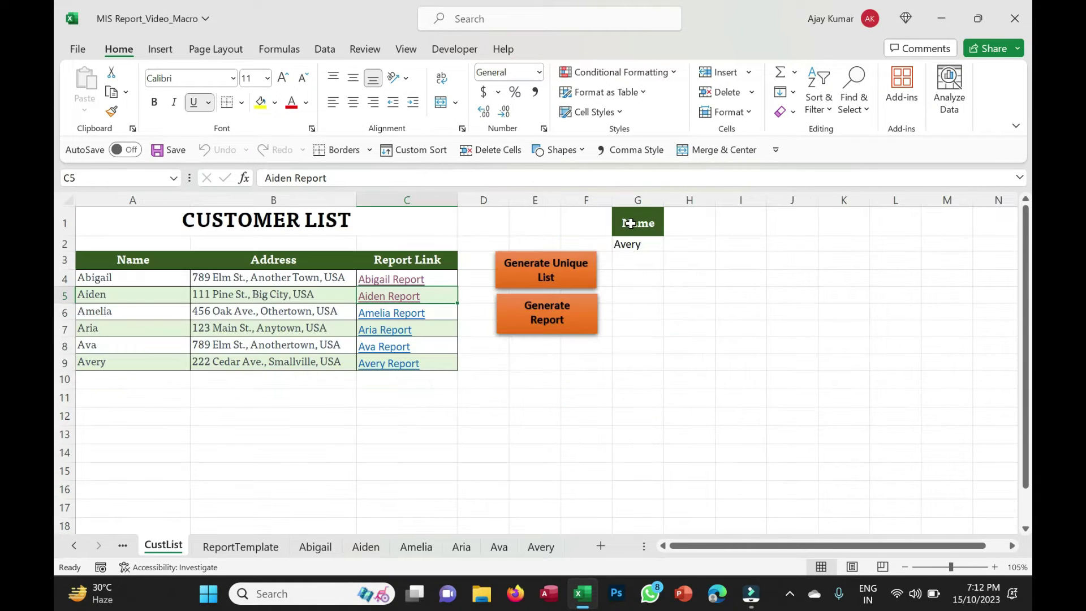
pyautogui.click(380, 314)
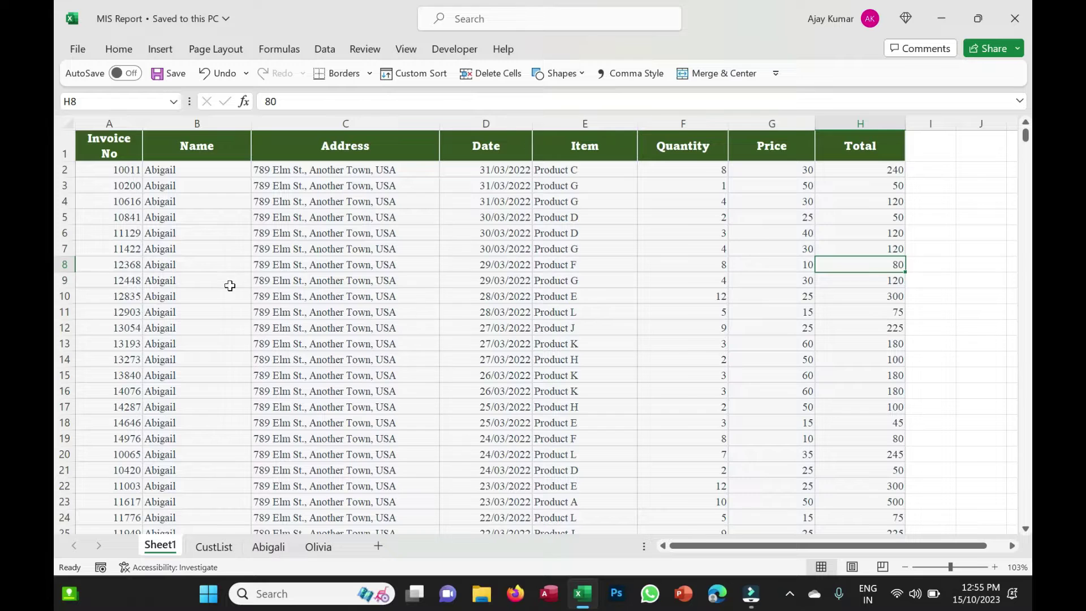
# Compare the Sheet1 invoice data with the CustList table and view the first customer's linked report before returning from it
pyautogui.click(213, 546)
pyautogui.moveTo(129, 182); pyautogui.dragTo(497, 417)
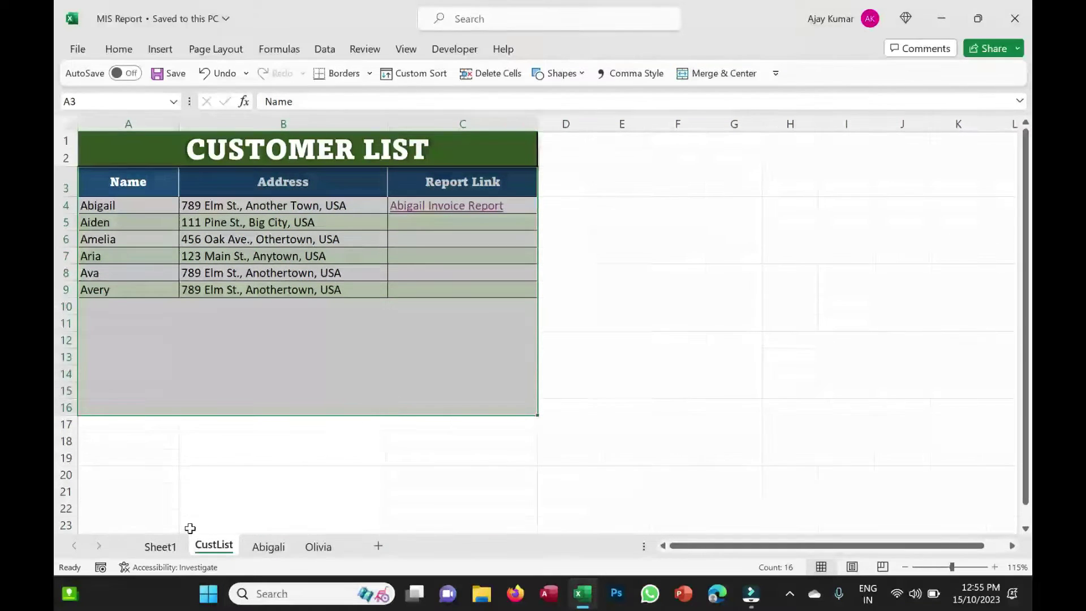
pyautogui.click(160, 546)
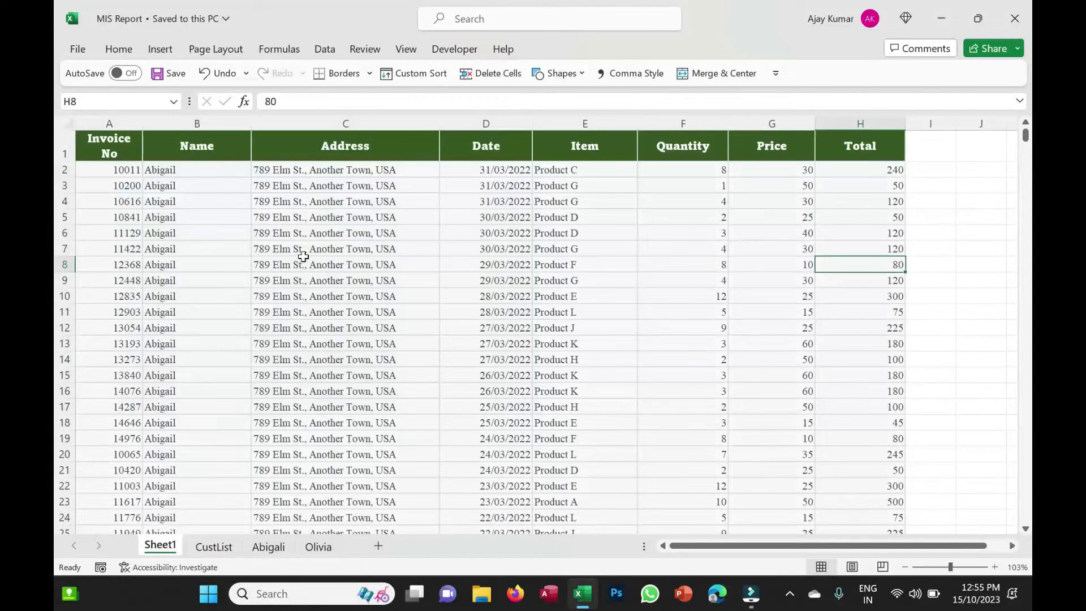
pyautogui.click(206, 547)
pyautogui.moveTo(128, 208); pyautogui.dragTo(451, 339)
pyautogui.click(317, 222)
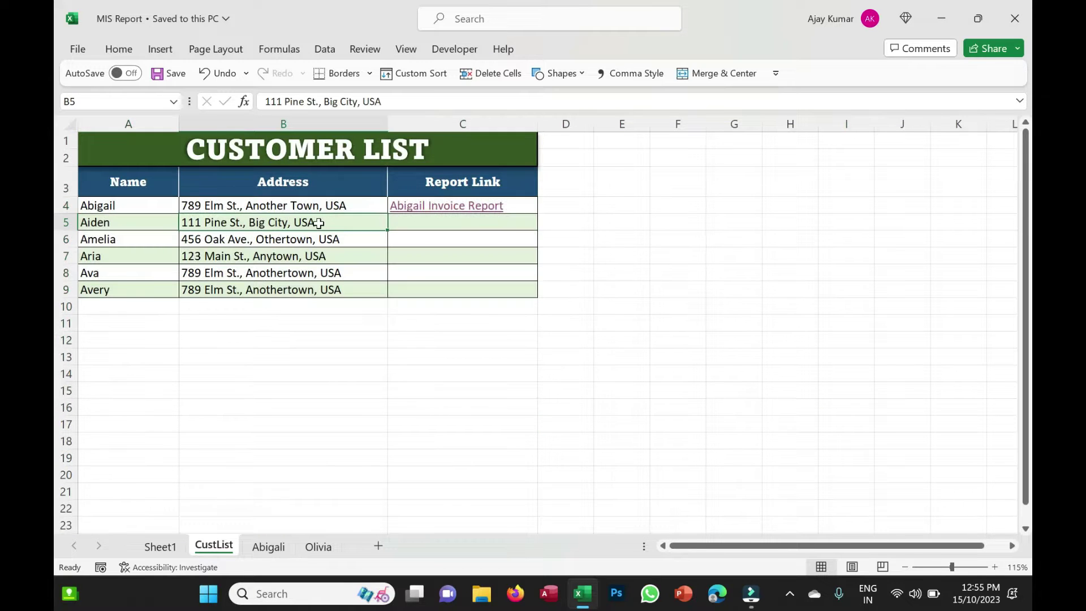
pyautogui.click(460, 211)
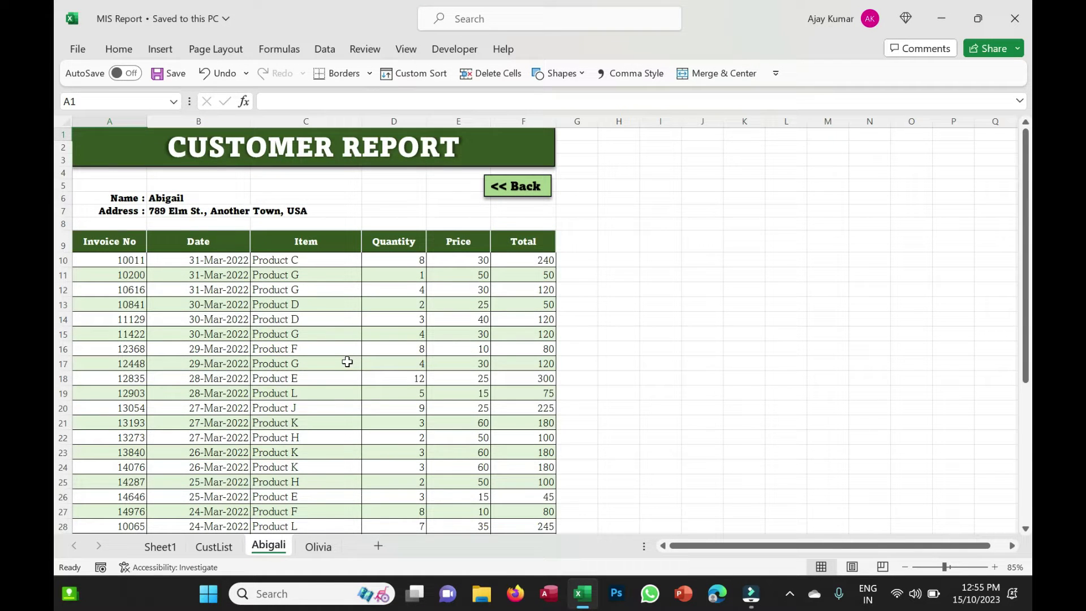
pyautogui.click(524, 192)
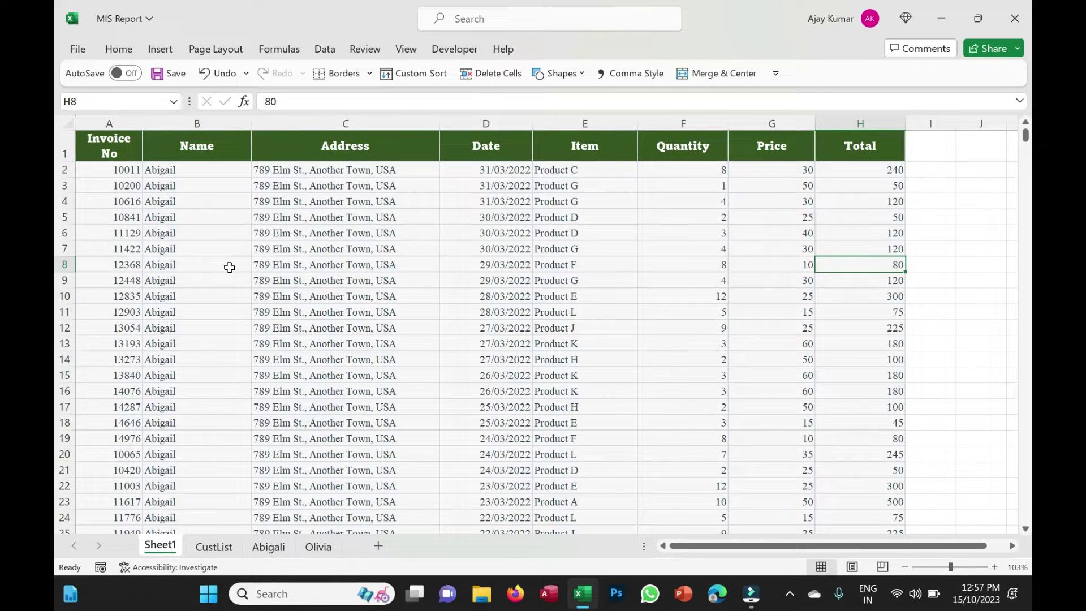
# Save the MIS Report workbook and create a new blank workbook, returning to MIS Report
pyautogui.hotkey('ctrl', 's')
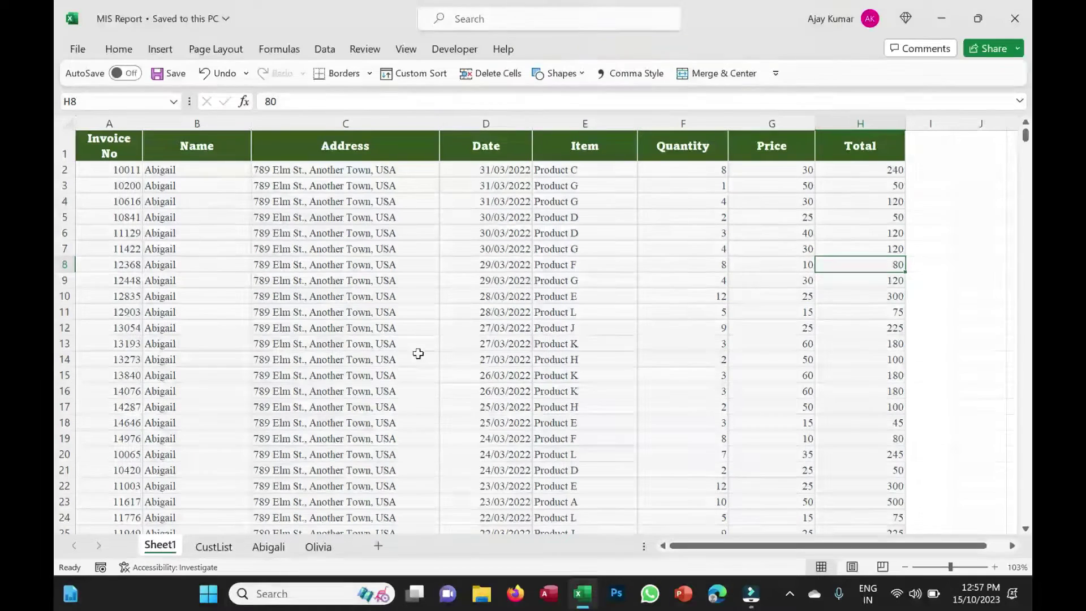
pyautogui.hotkey('ctrl', 'n')
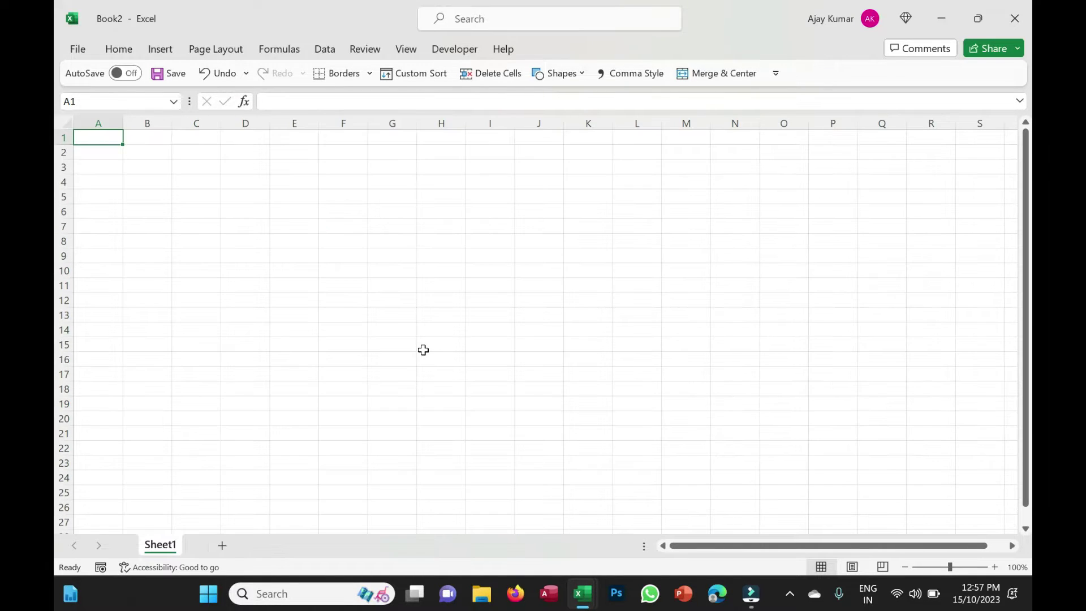
pyautogui.hotkey('alt', 'Tab')
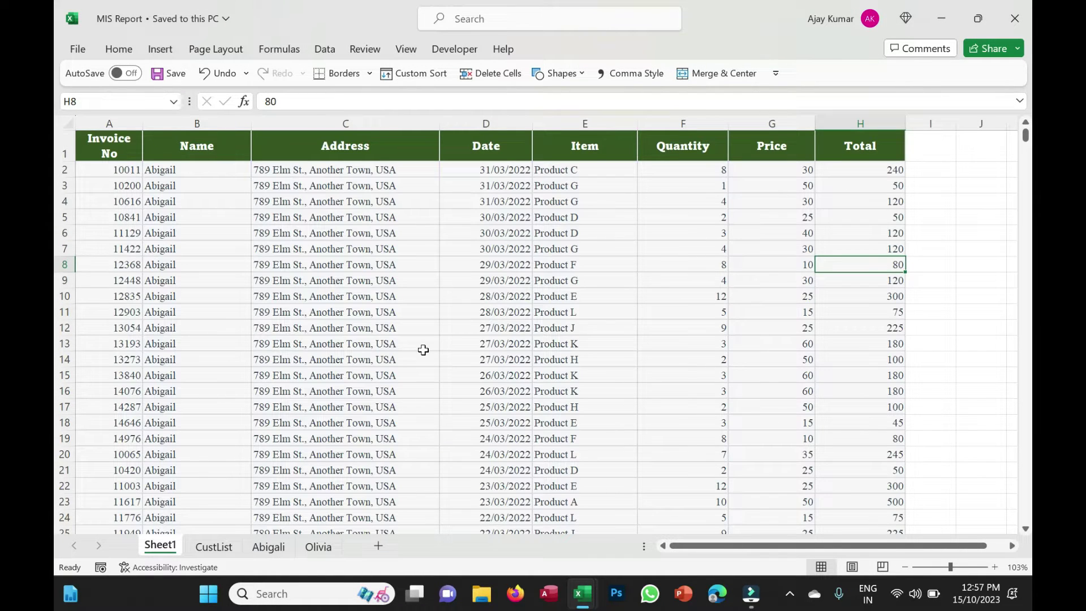
# Remove the fill colour from the header row A1:H1 on Sheet1 of MIS Report
pyautogui.click(108, 142)
pyautogui.keyDown('shift'); pyautogui.click(854, 150); pyautogui.keyUp('shift')
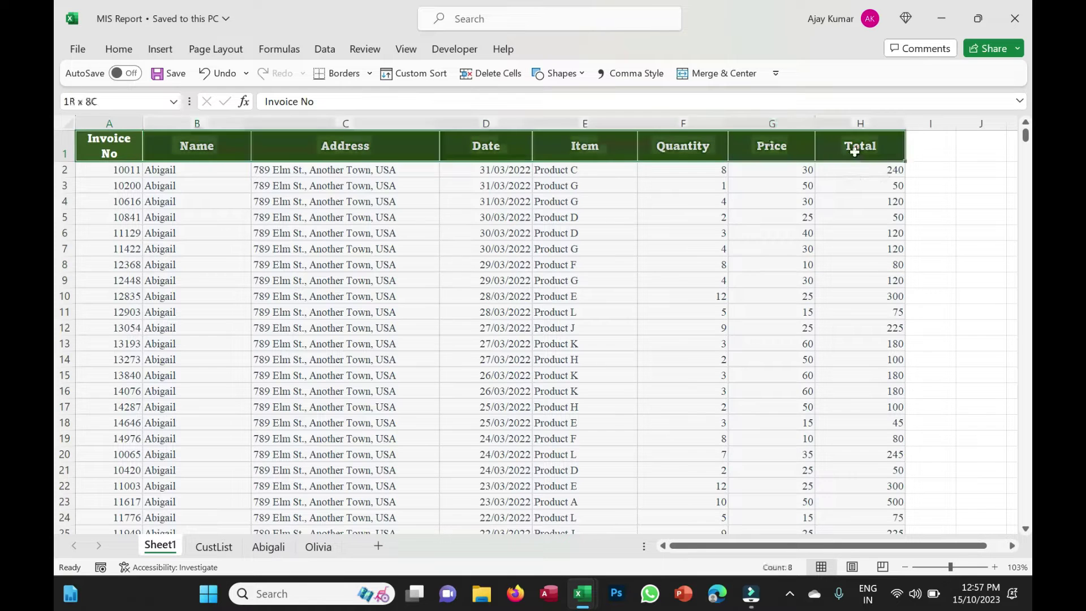
pyautogui.click(131, 56)
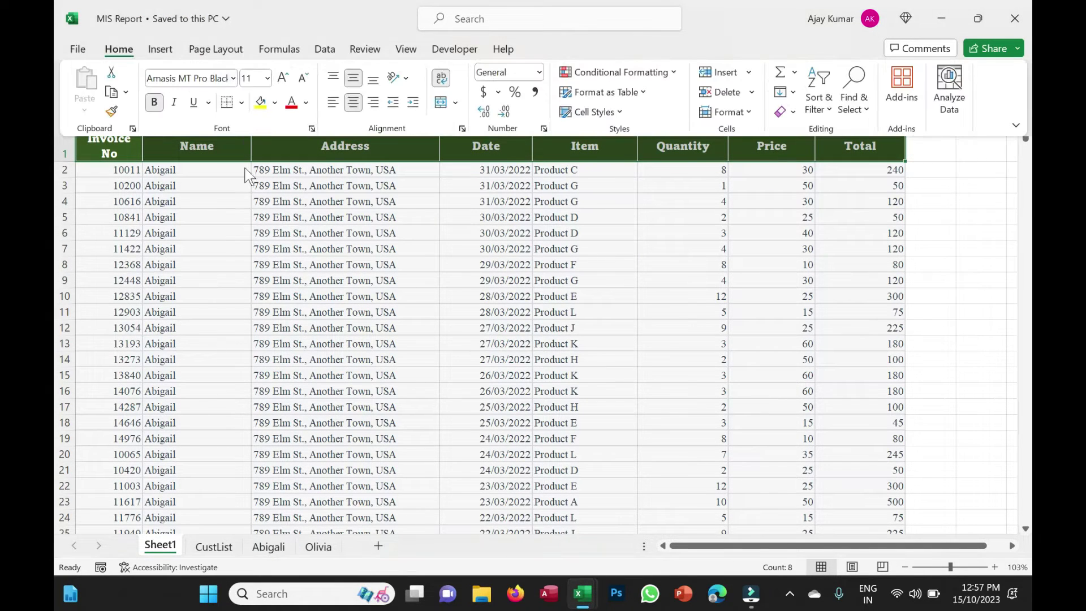
pyautogui.click(276, 103)
pyautogui.click(314, 271)
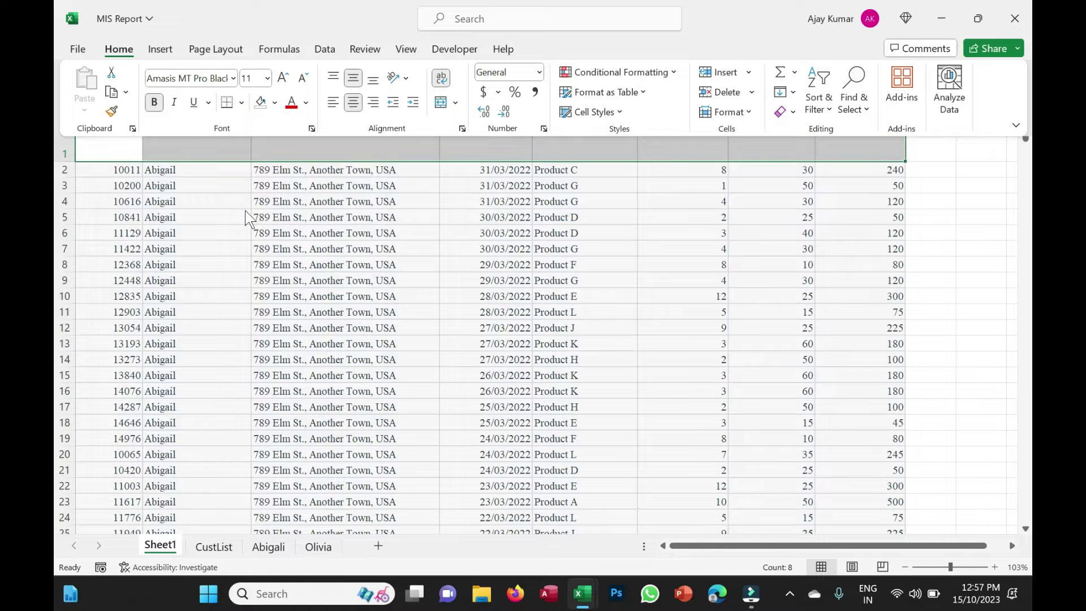
# Set the header row's text colour to black and its font to Times New Roman
pyautogui.click(306, 102)
pyautogui.click(326, 121)
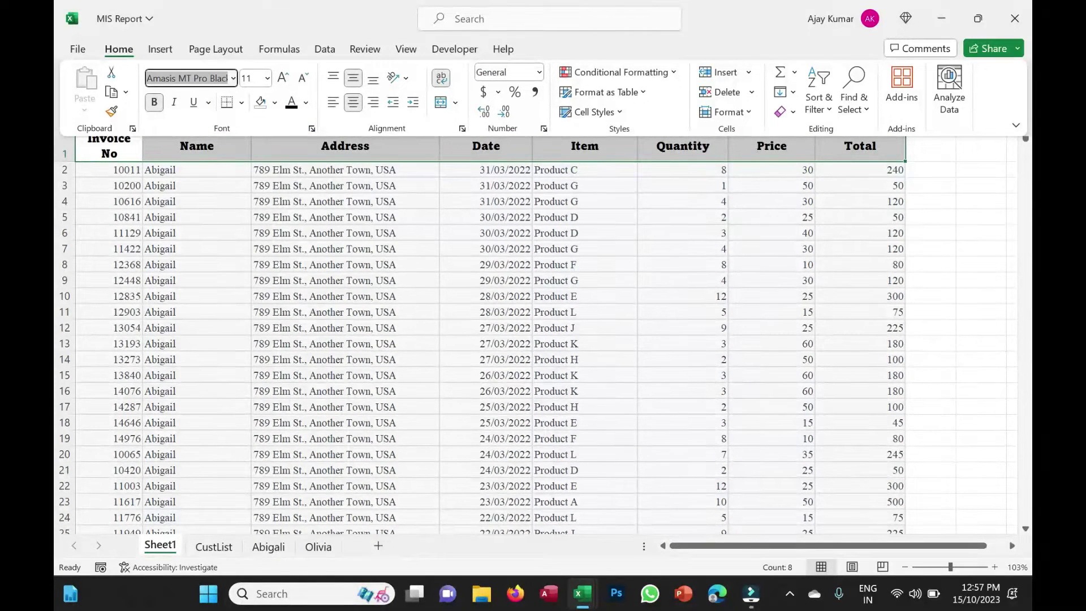
pyautogui.write('Times New Roman')
pyautogui.press('Return')
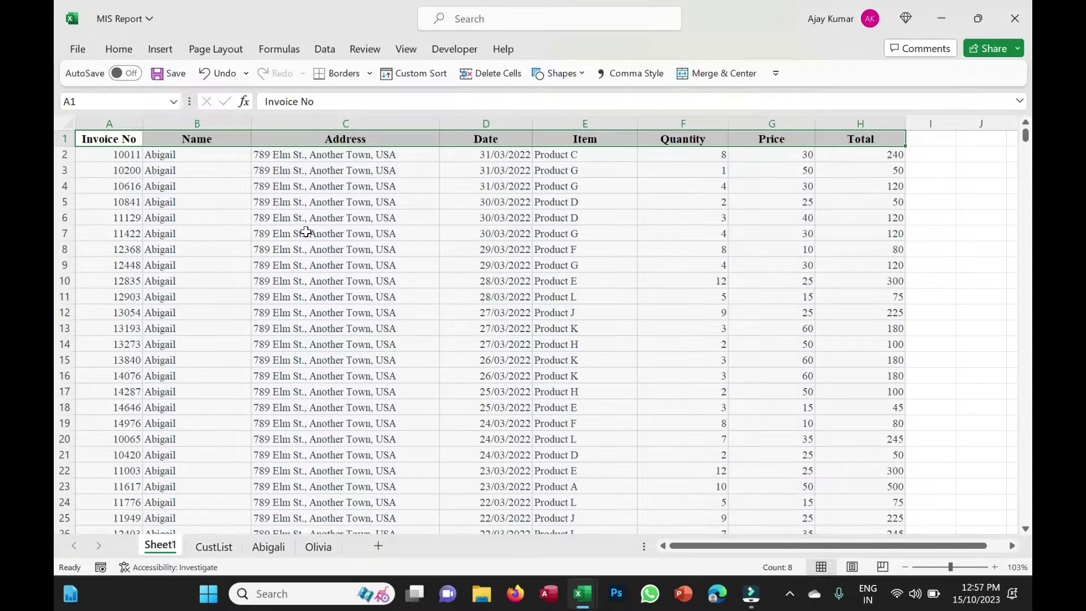
pyautogui.click(339, 221)
# Copy the whole invoice table with its headers from Sheet1 and paste it at A1 of the blank workbook Book2
pyautogui.moveTo(120, 138); pyautogui.dragTo(878, 210)
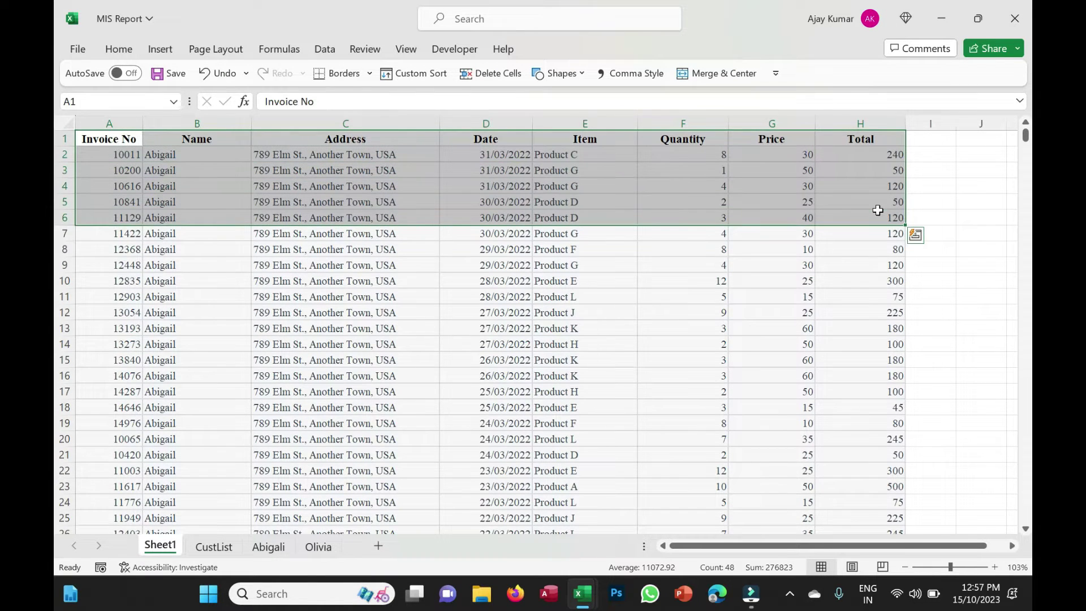
pyautogui.hotkey('ctrl', 'c')
pyautogui.hotkey('ctrl', 'n')
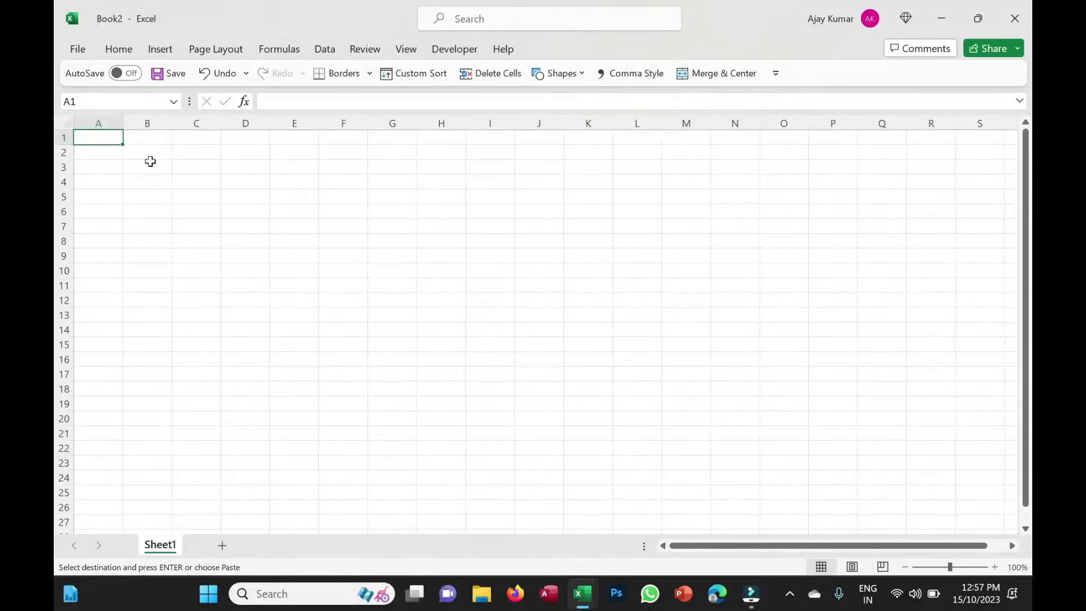
pyautogui.hotkey('ctrl', 'v')
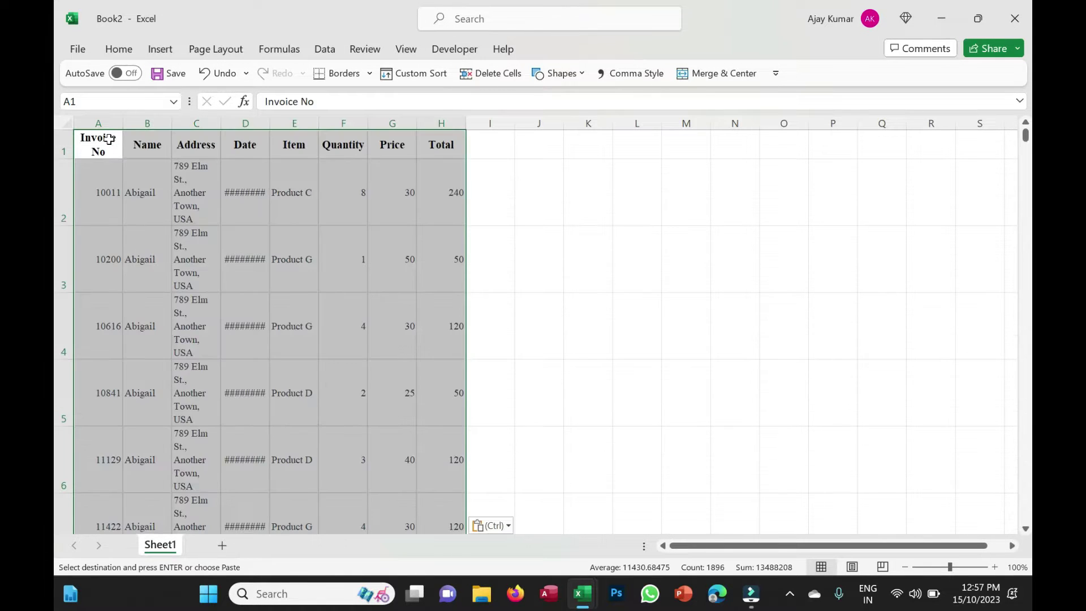
# Widen the Address, Name and Invoice No columns in Book2 and autofit the height of all rows
pyautogui.click(188, 196)
pyautogui.moveTo(226, 123); pyautogui.dragTo(344, 129)
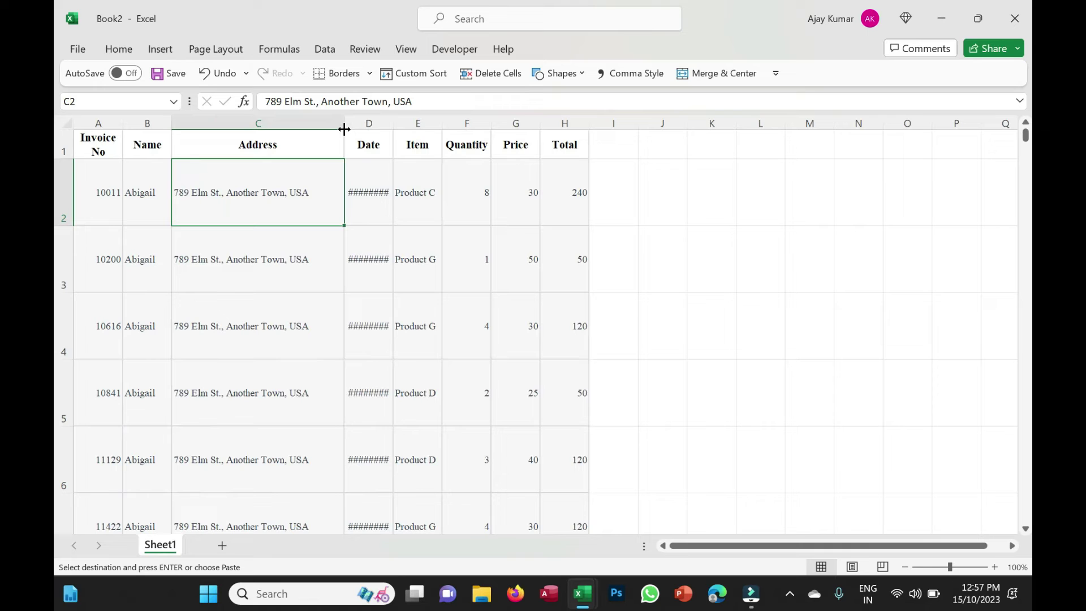
pyautogui.moveTo(172, 124); pyautogui.dragTo(255, 122)
pyautogui.moveTo(123, 126); pyautogui.dragTo(163, 125)
pyautogui.click(61, 122)
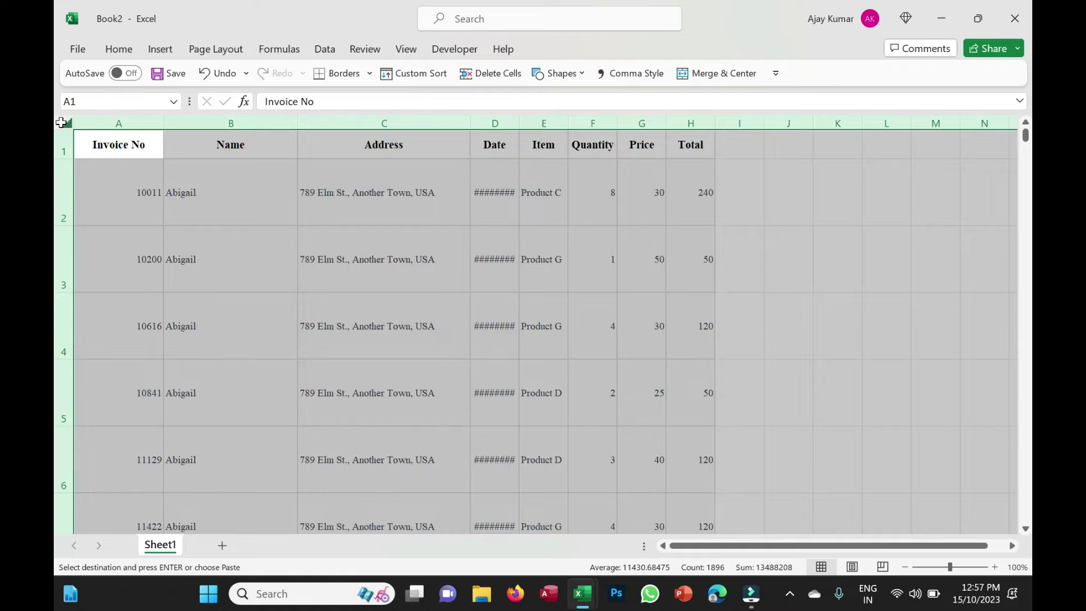
pyautogui.doubleClick(68, 159)
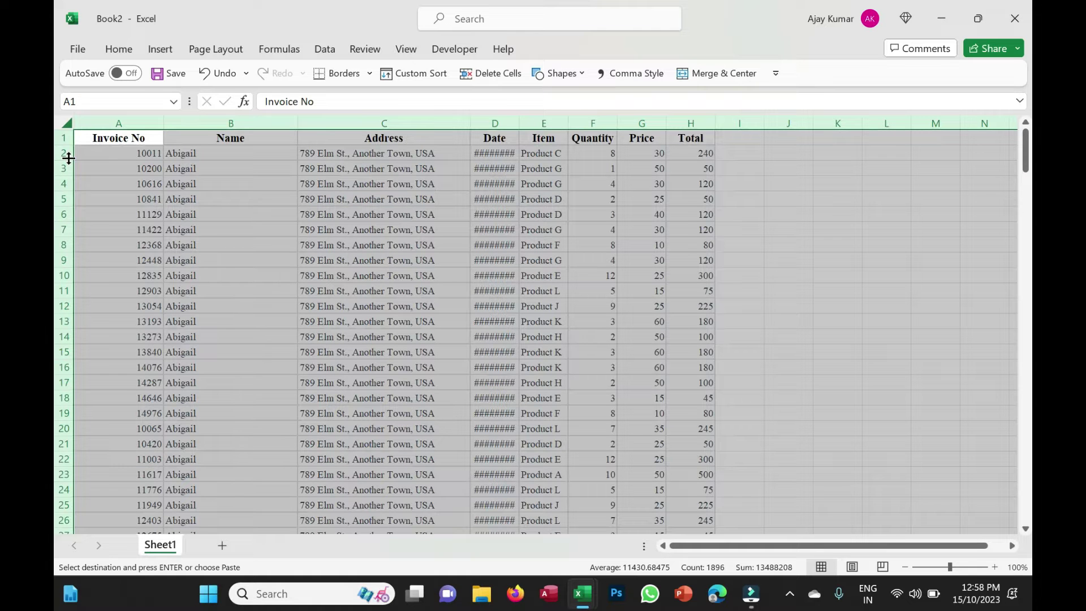
# Give the header row A1:H1 a dark green fill and white text
pyautogui.moveTo(135, 138); pyautogui.dragTo(691, 138)
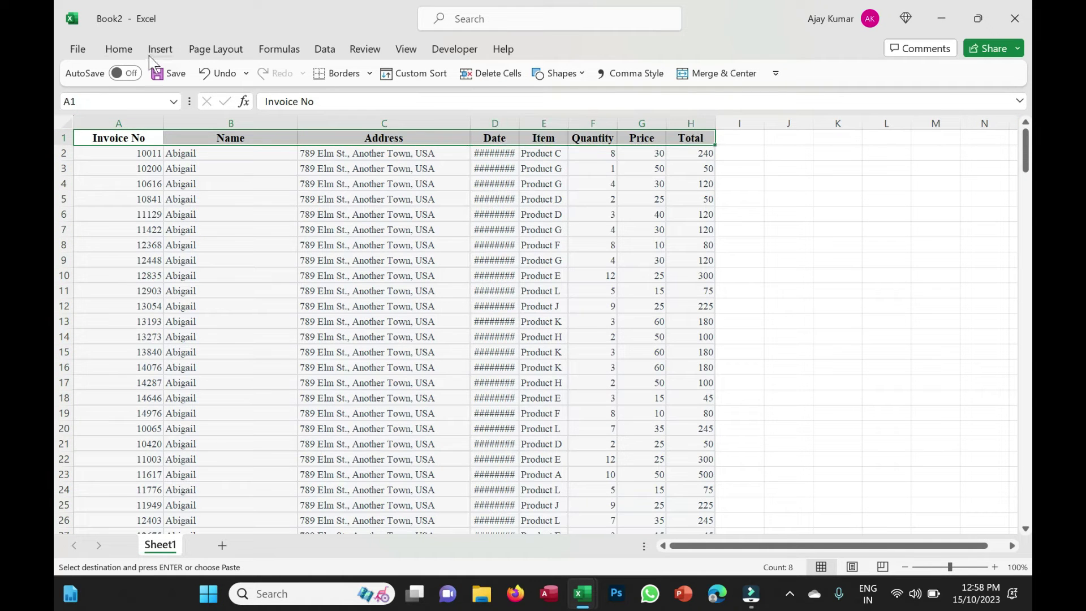
pyautogui.click(118, 49)
pyautogui.click(276, 103)
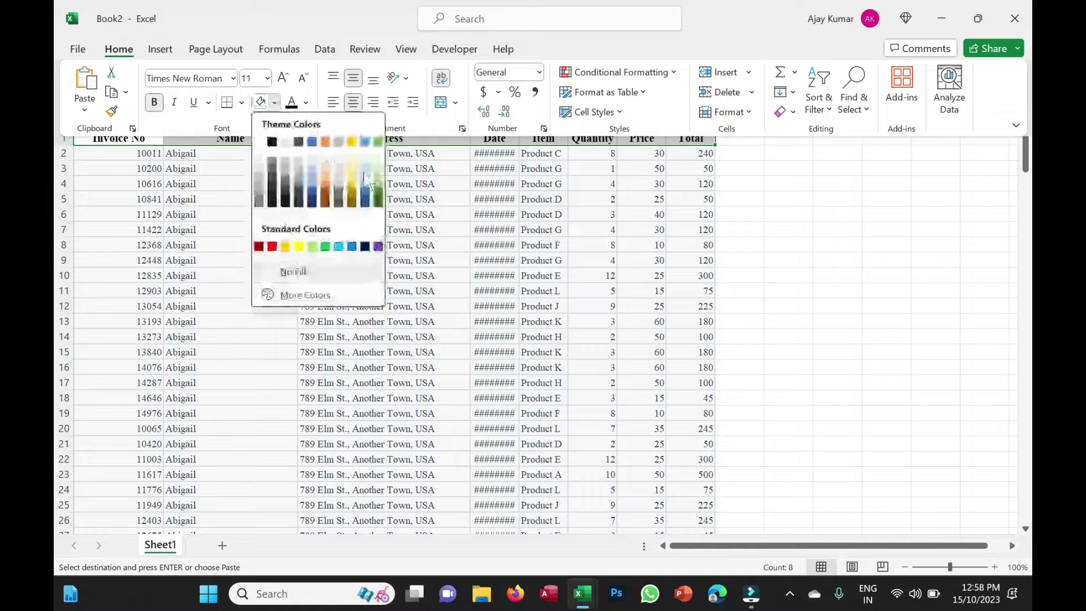
pyautogui.click(378, 202)
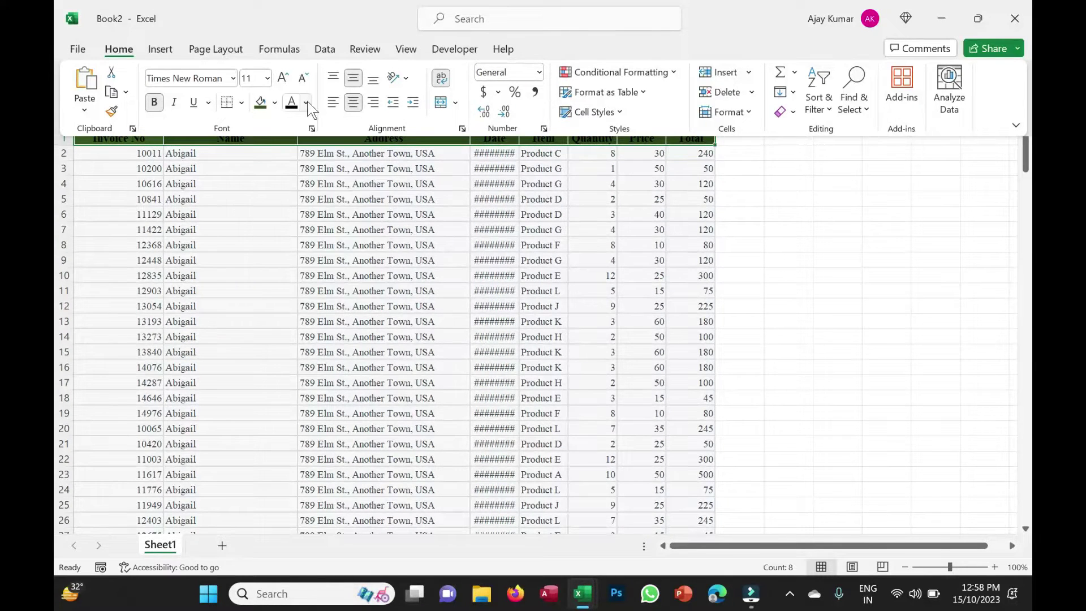
pyautogui.click(306, 103)
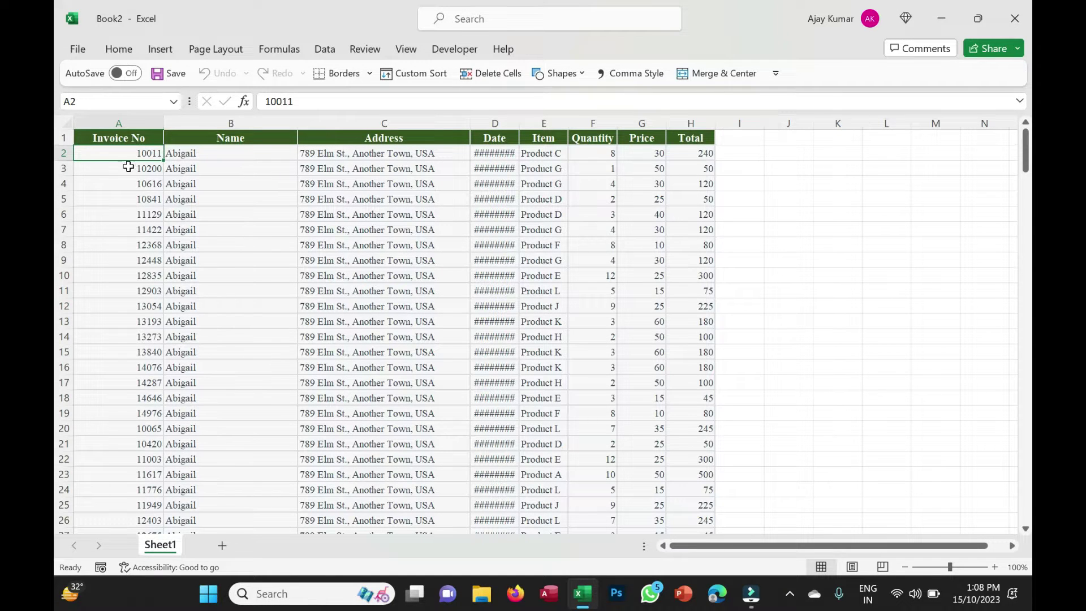
# Set the font of the whole invoice table, headers included, to Tisa Offc Serif Pro
pyautogui.click(115, 138)
pyautogui.hotkey('ctrl', 'shift', 'Right')
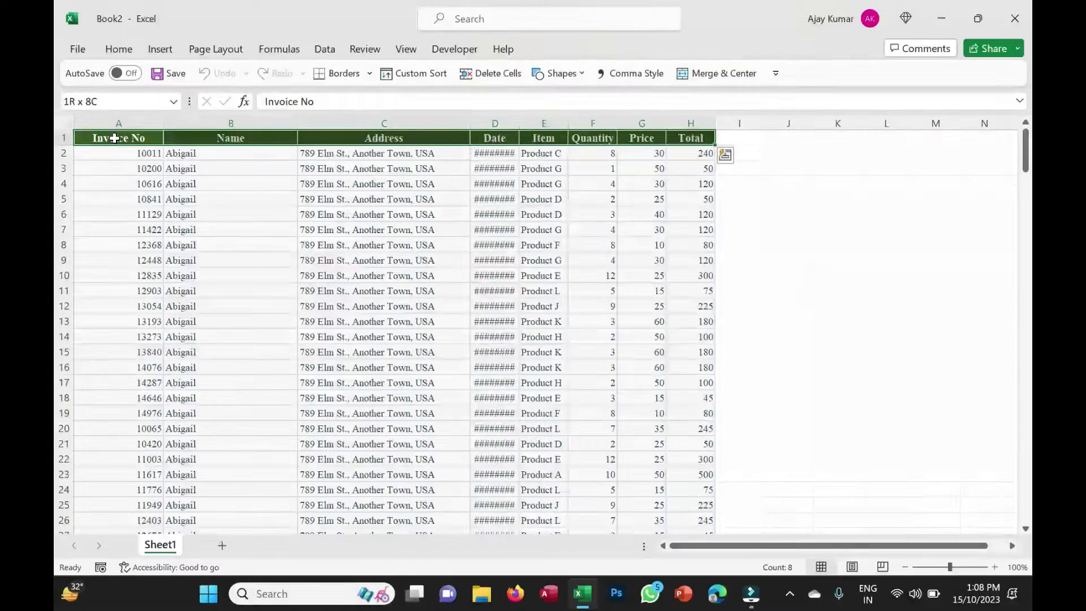
pyautogui.hotkey('ctrl', 'shift', 'Down')
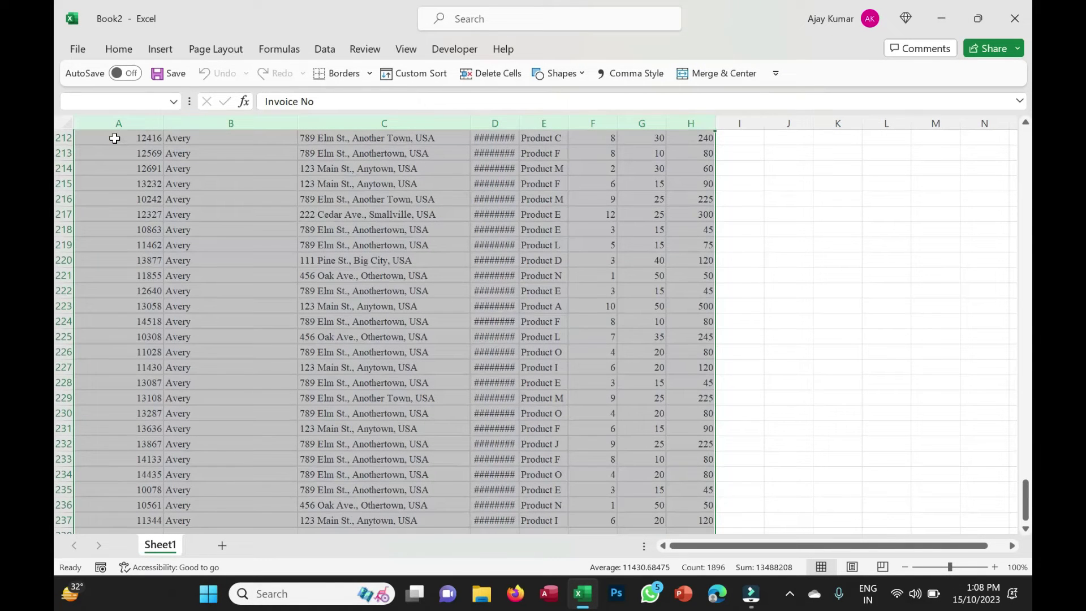
pyautogui.scroll(-7, 307, 370)
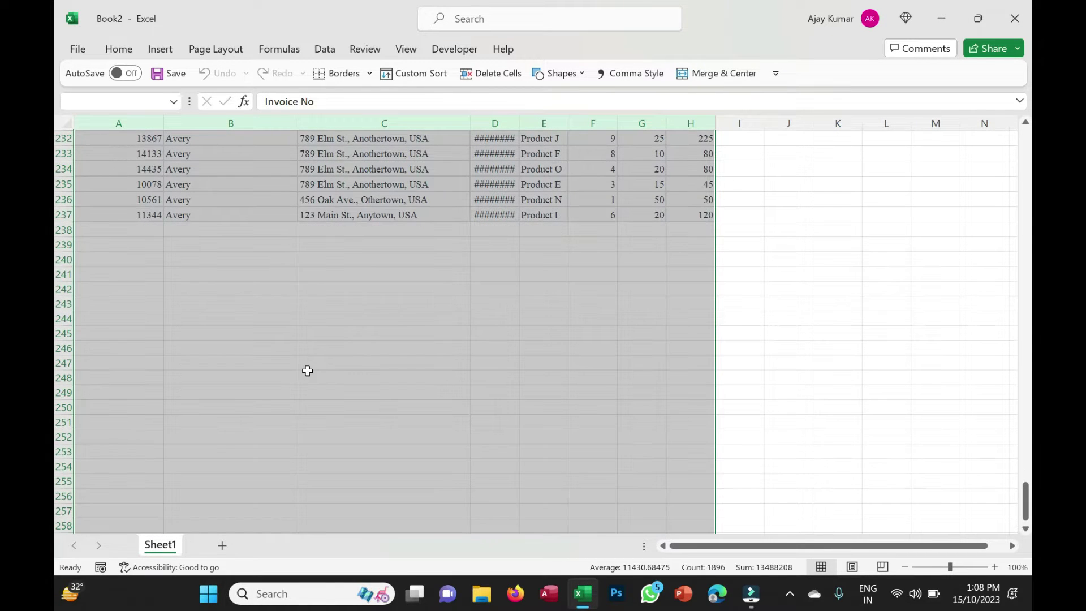
pyautogui.scroll(20, 307, 371)
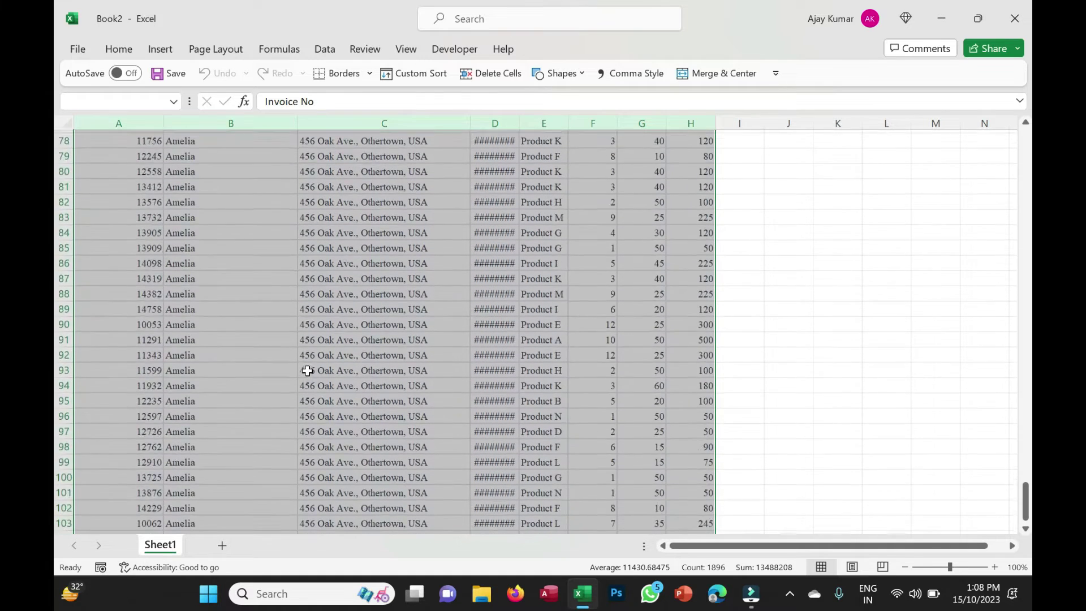
pyautogui.click(118, 51)
pyautogui.click(186, 78)
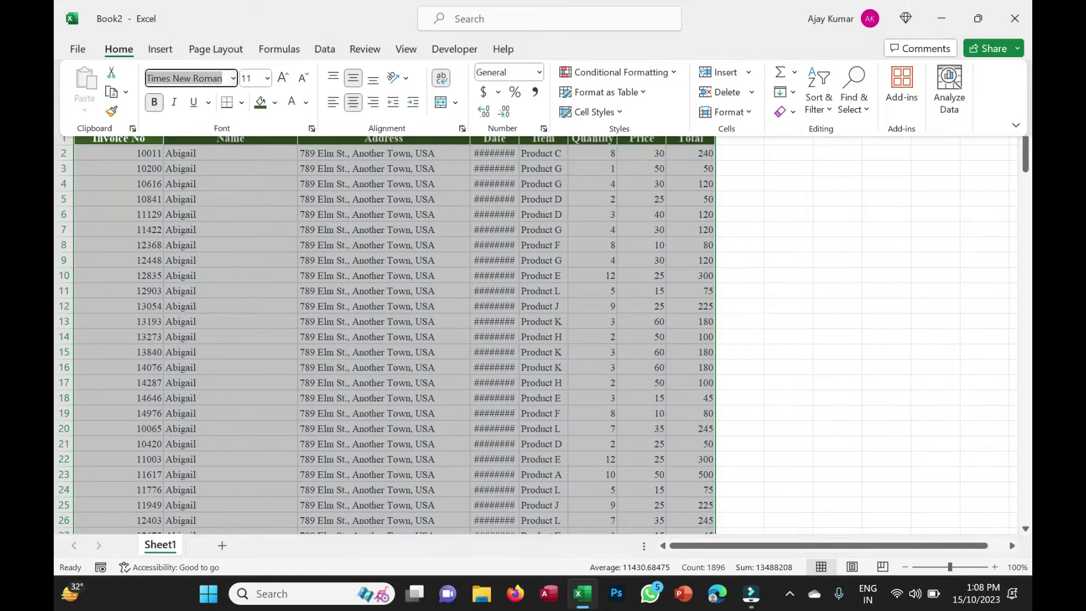
pyautogui.click(232, 78)
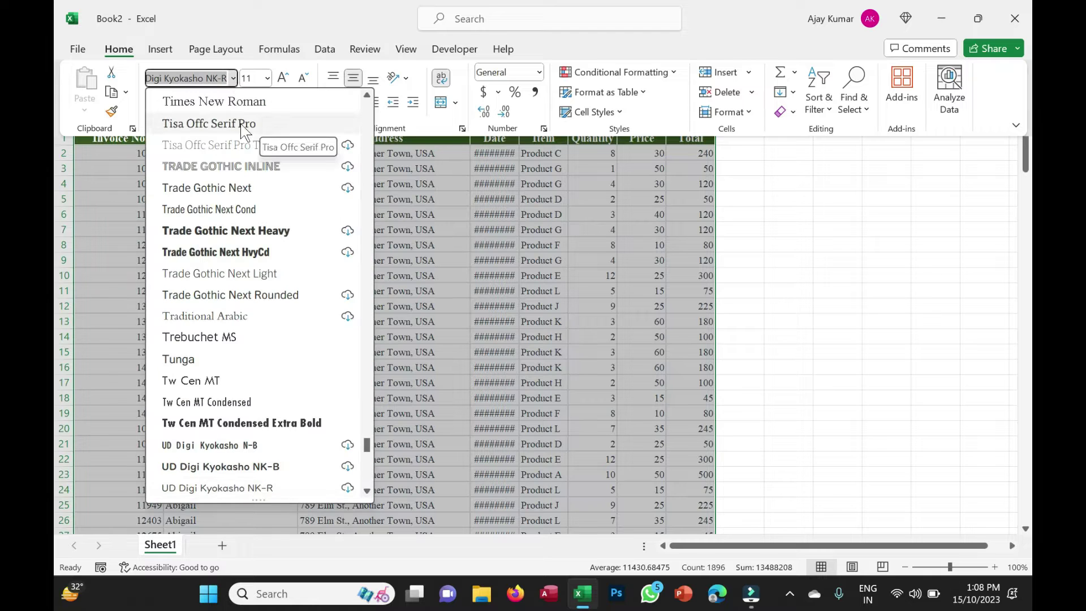
pyautogui.click(240, 97)
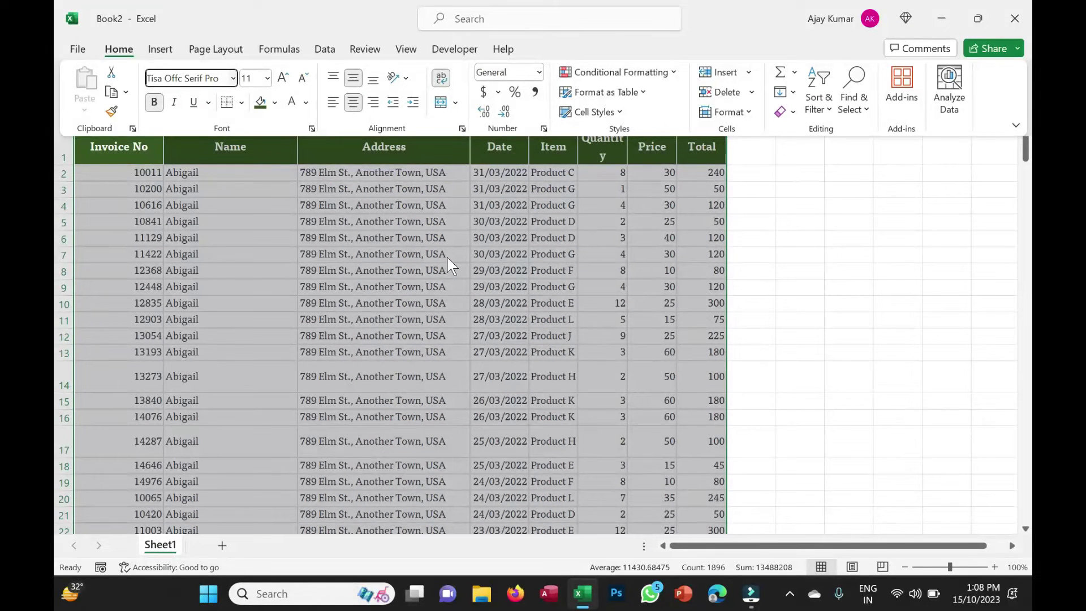
# Adjust the table's column widths, making the Address column wide enough to show each address on one line
pyautogui.click(654, 178)
pyautogui.moveTo(626, 122); pyautogui.dragTo(638, 122)
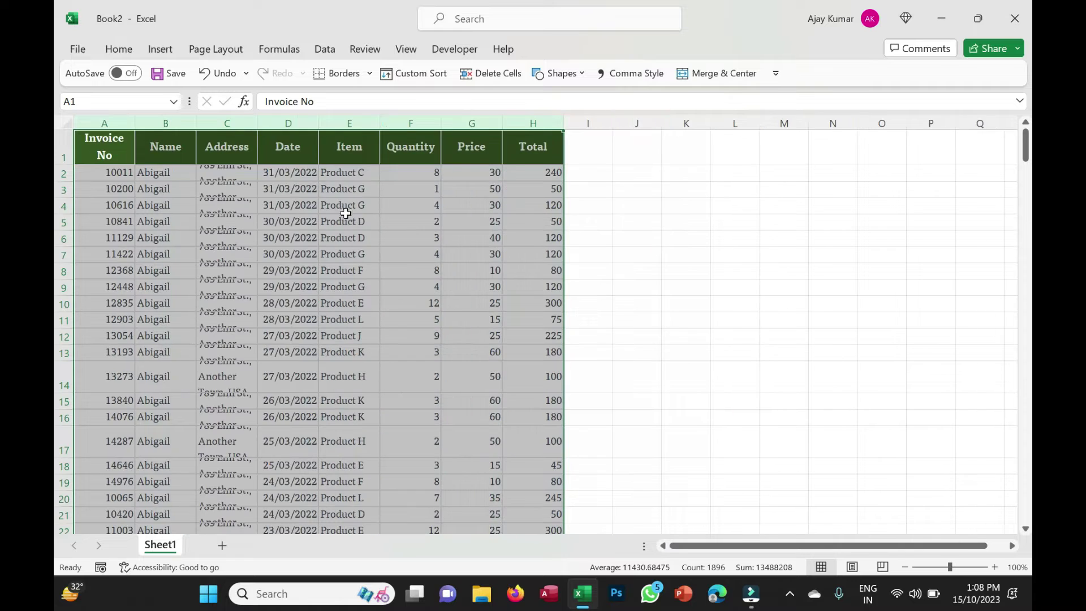
pyautogui.click(371, 187)
pyautogui.moveTo(257, 123); pyautogui.dragTo(366, 129)
pyautogui.click(341, 321)
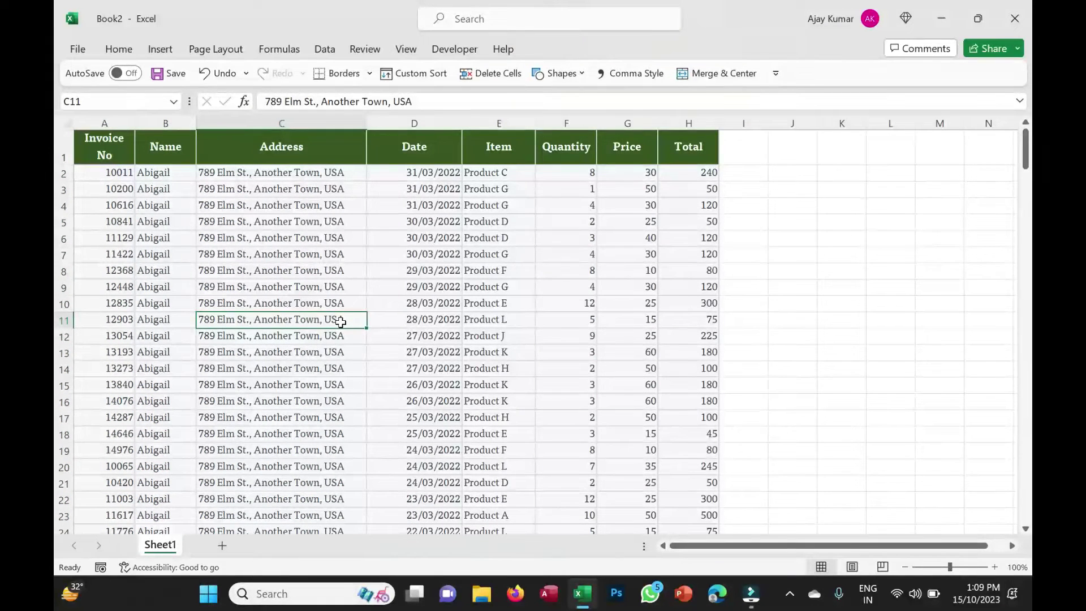
# Select all customer names from B2 to the end of the list and look through them
pyautogui.click(168, 172)
pyautogui.hotkey('ctrl', 'shift', 'Down')
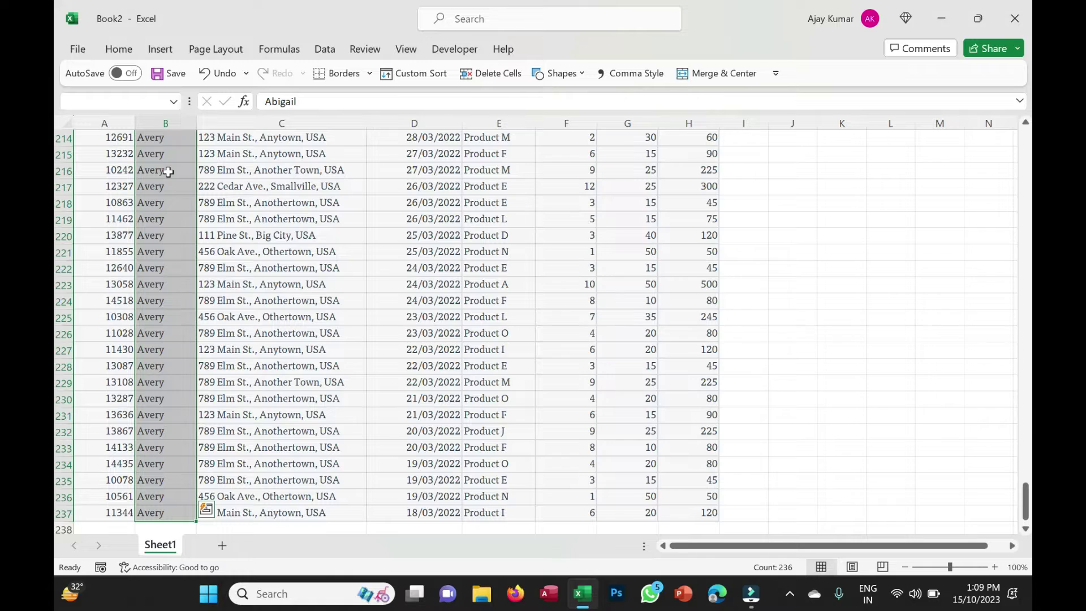
pyautogui.scroll(20, 168, 172)
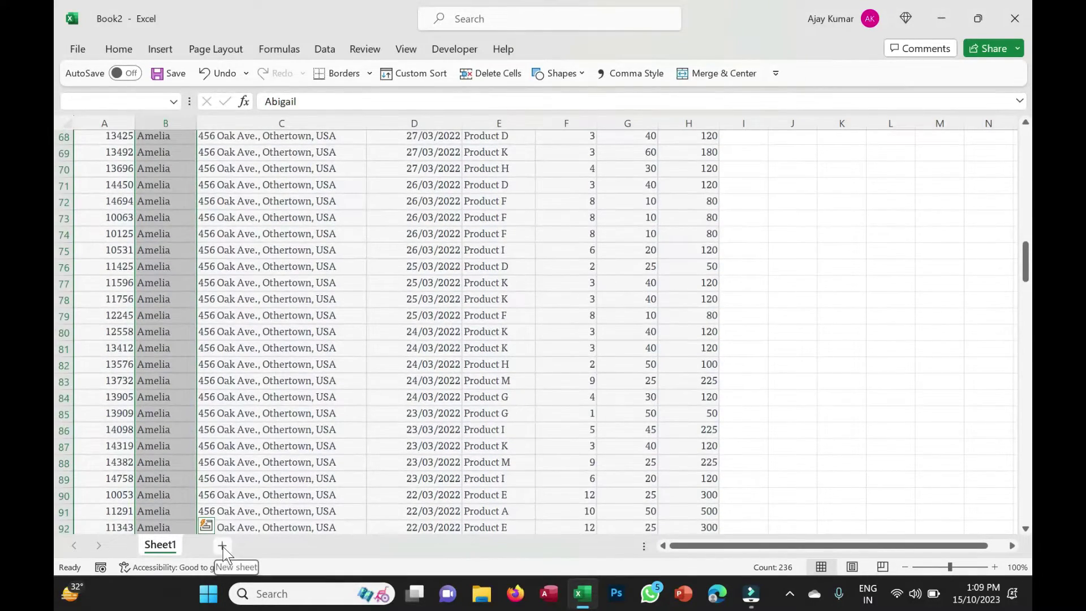
# Add a new worksheet after Sheet1 and name it Cust List
pyautogui.click(223, 545)
pyautogui.rightClick(223, 546)
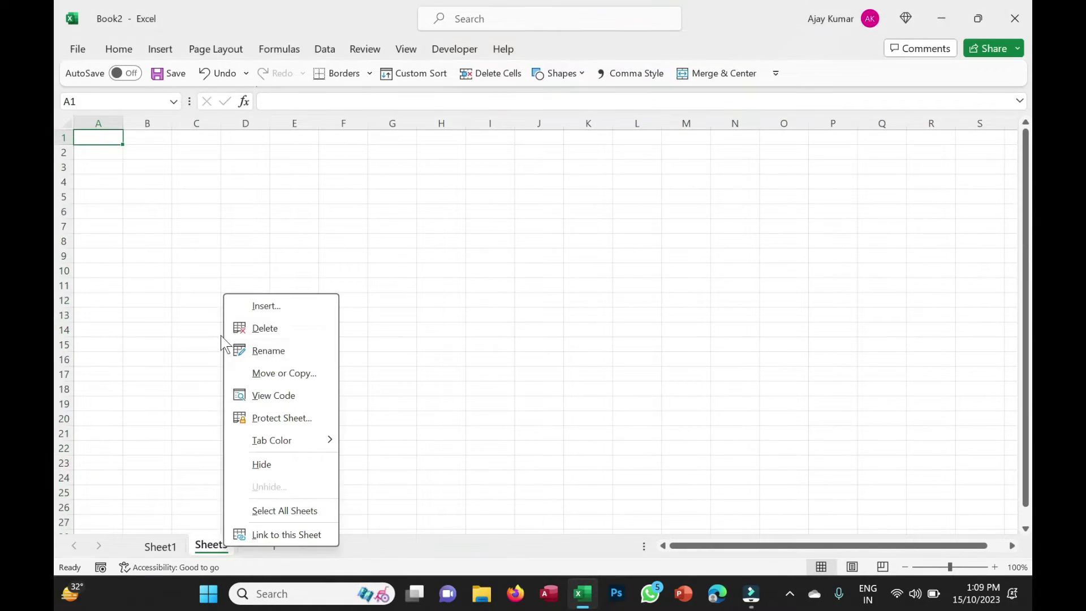
pyautogui.click(267, 348)
pyautogui.write('Cust List')
pyautogui.press('Return')
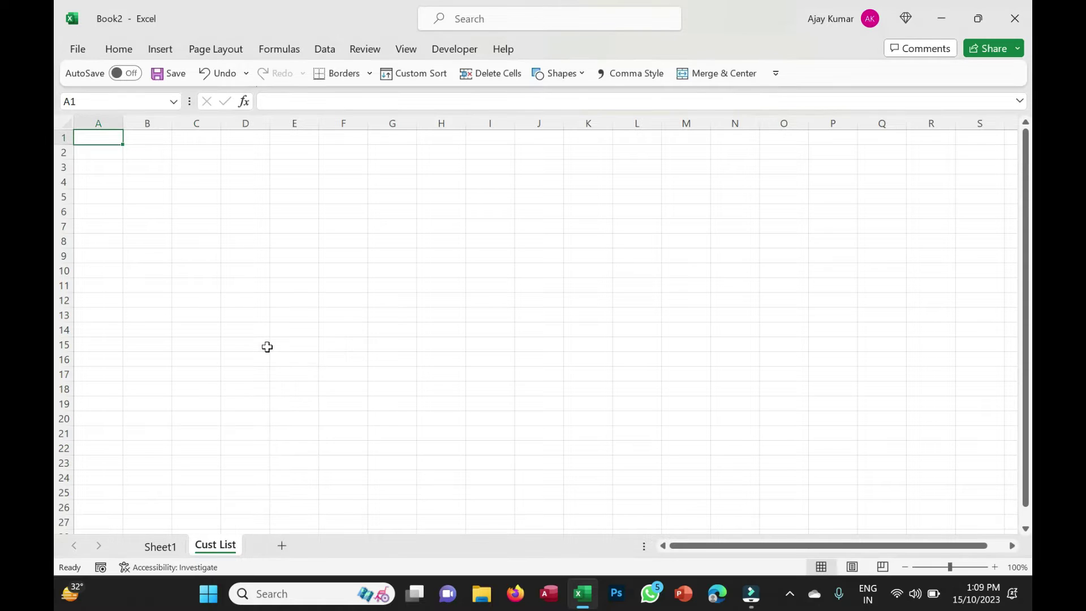
# Rename the new worksheet as CustList, without the space
pyautogui.rightClick(227, 547)
pyautogui.click(271, 348)
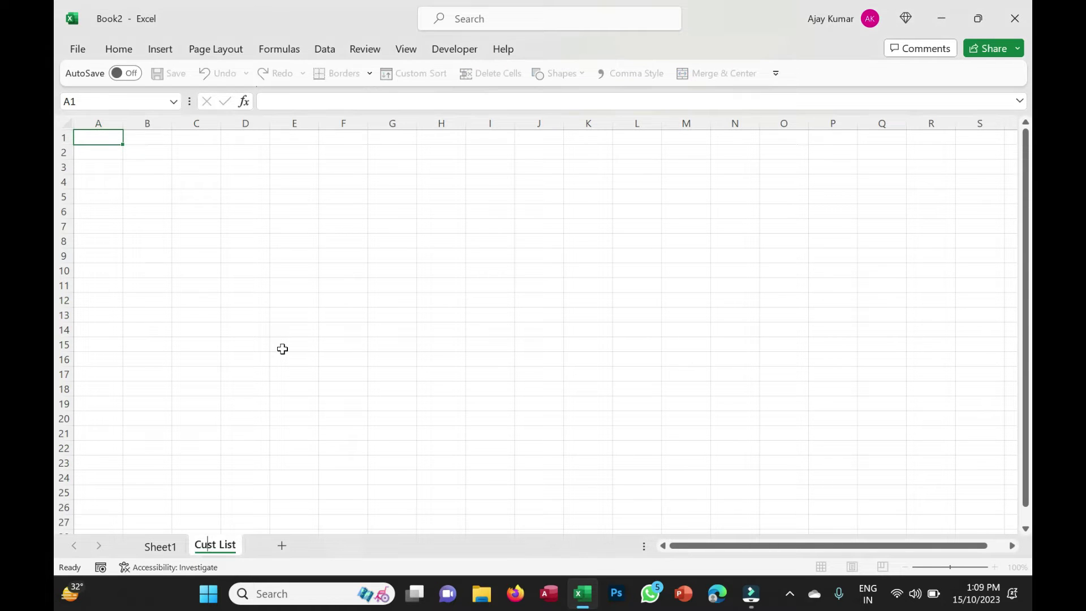
pyautogui.write('CustList')
pyautogui.press('Return')
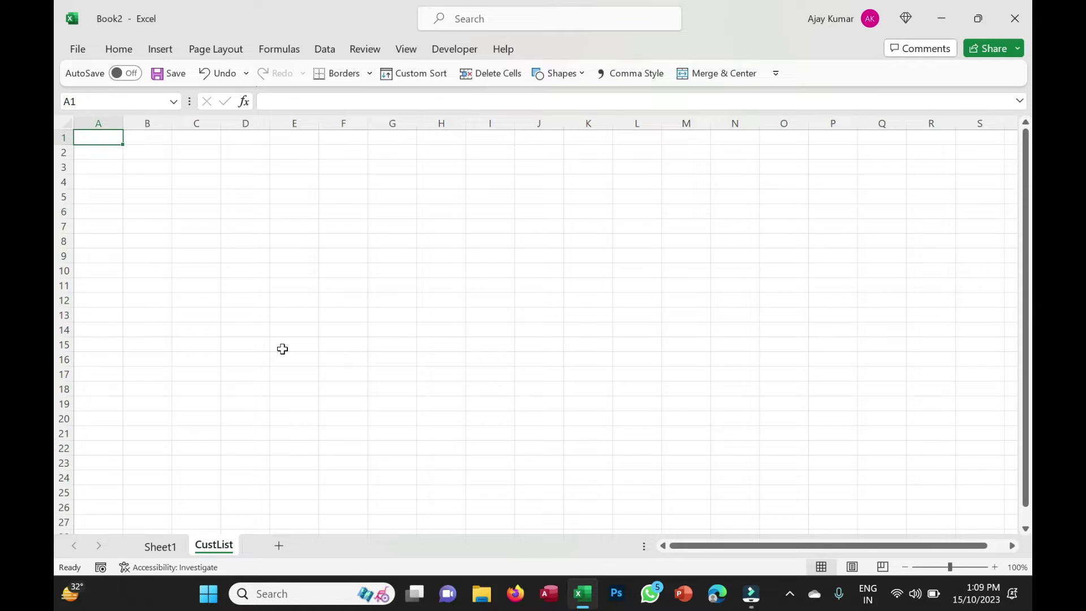
# Enter the headers Name, Address and Invoice Link in cells A3:C3 of CustList
pyautogui.click(111, 168)
pyautogui.write('Name')
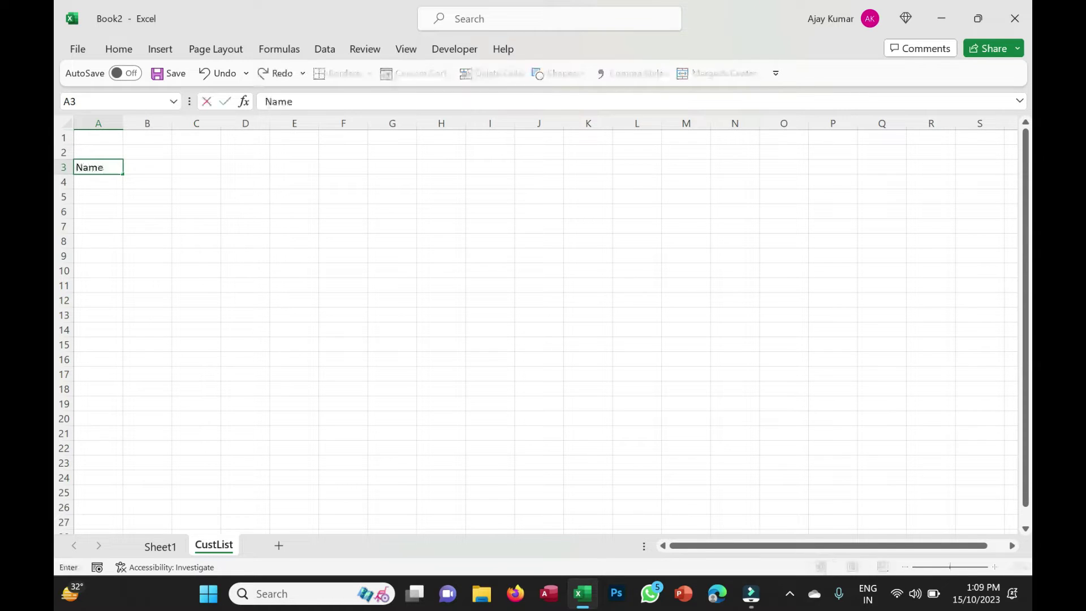
pyautogui.press('Tab')
pyautogui.write('Address')
pyautogui.press('Tab')
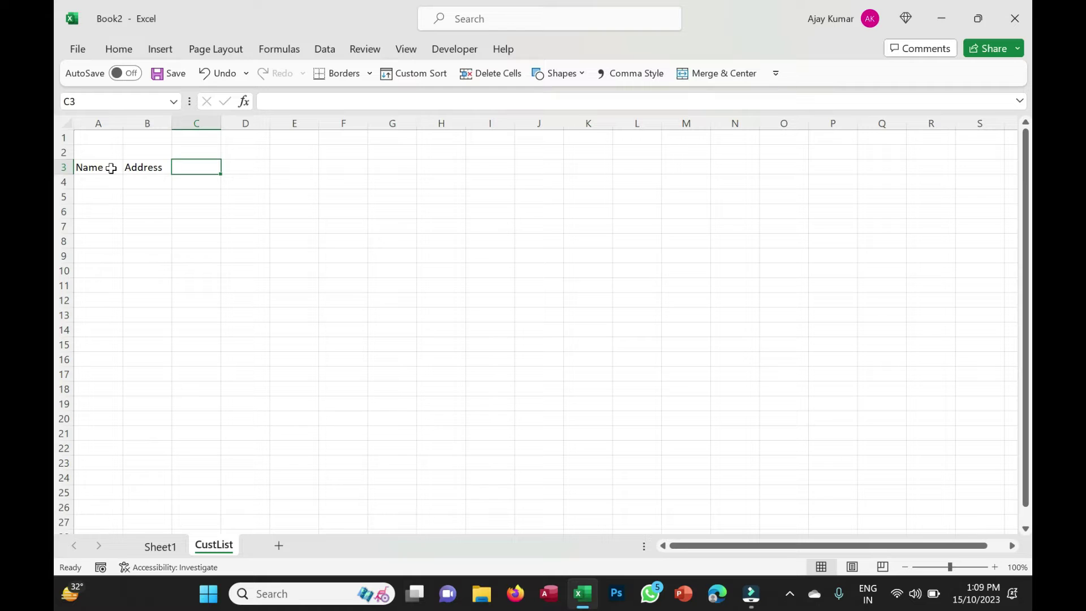
pyautogui.write('Invoice Link')
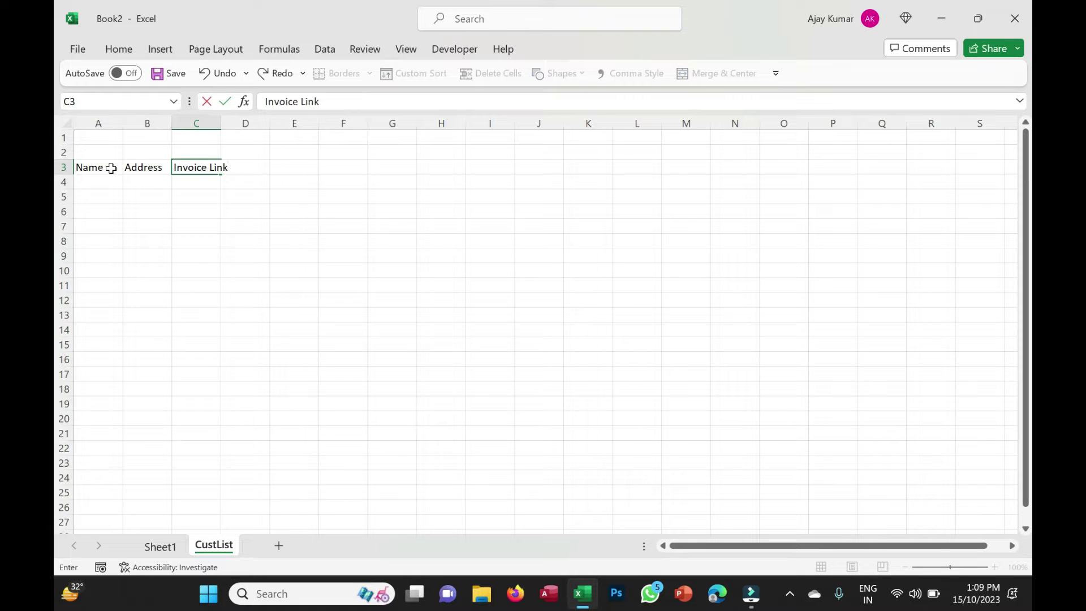
# Make the headers in A3:C3 bold and widen columns A to C
pyautogui.click(111, 168)
pyautogui.hotkey('shift', 'Right')
pyautogui.hotkey('shift', 'Right')
pyautogui.hotkey('ctrl', 'b')
pyautogui.moveTo(124, 125); pyautogui.dragTo(437, 125)
# Centre the headers in A3:C3 and give them a dark green fill with white text
pyautogui.click(119, 49)
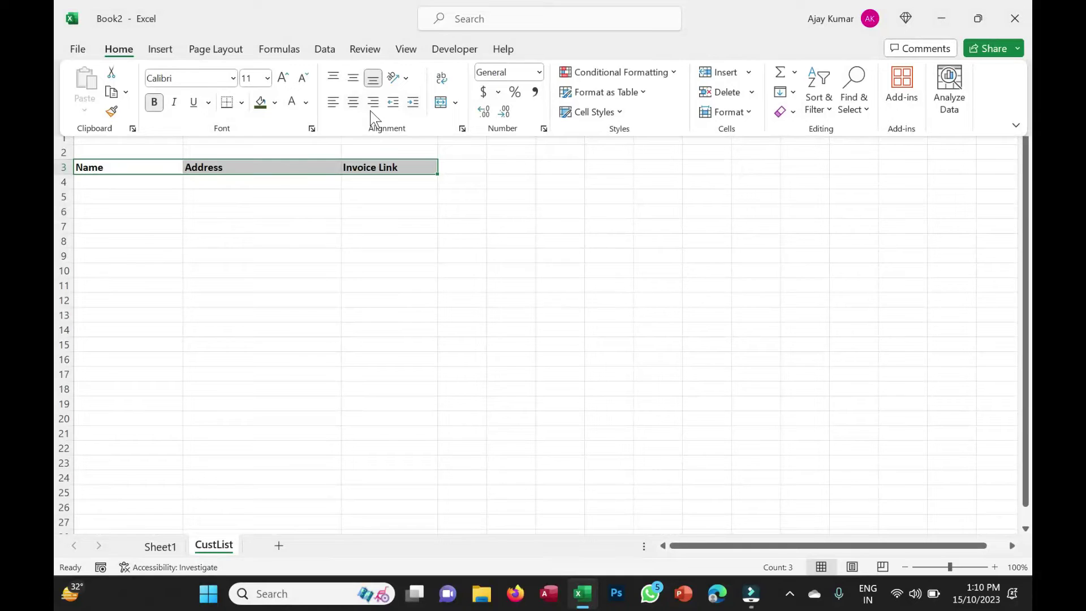
pyautogui.click(354, 102)
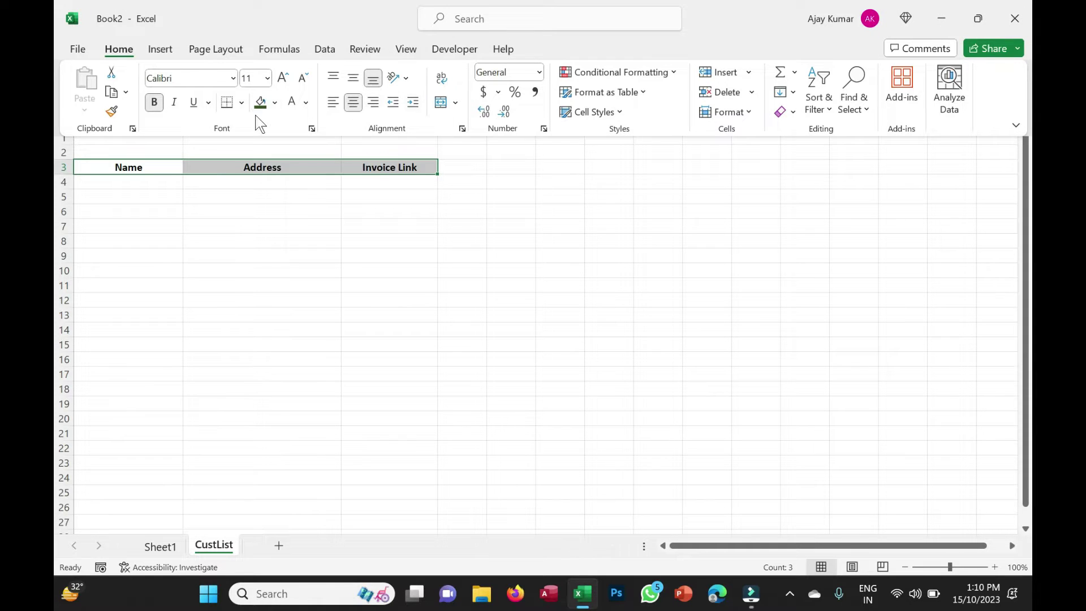
pyautogui.click(262, 104)
pyautogui.click(293, 103)
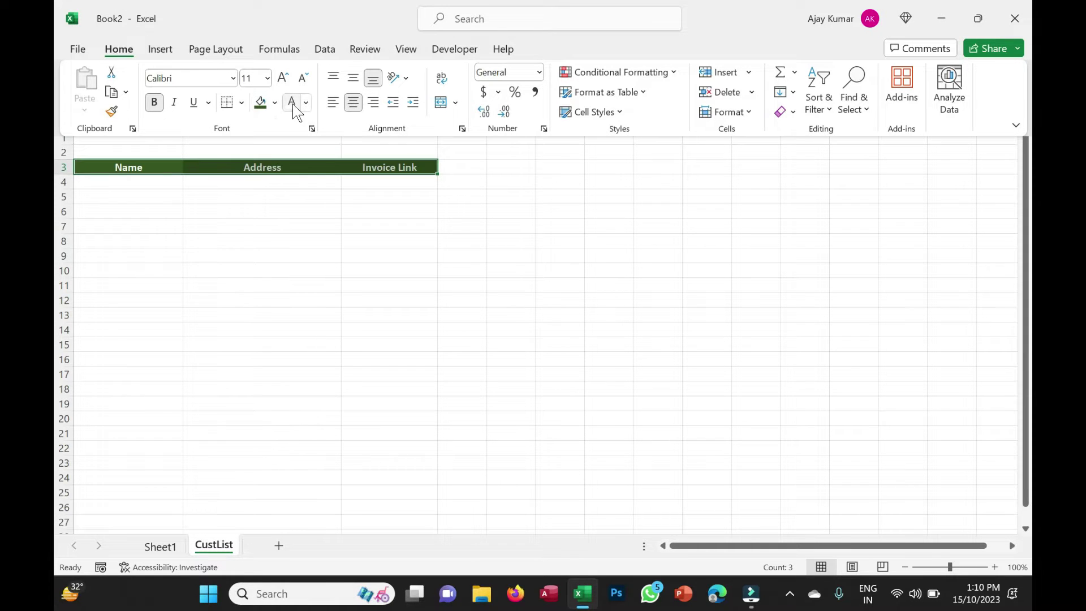
pyautogui.click(146, 189)
# Merge and centre cells A1:C1 and enter the title Customer List
pyautogui.click(128, 136)
pyautogui.moveTo(128, 136); pyautogui.dragTo(388, 141)
pyautogui.click(127, 48)
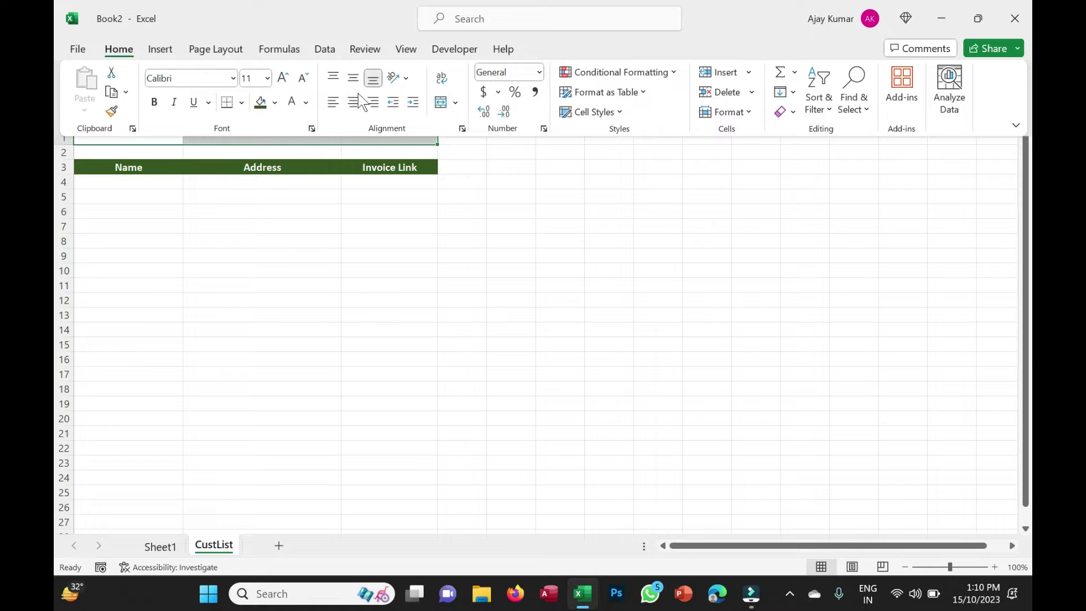
pyautogui.click(441, 103)
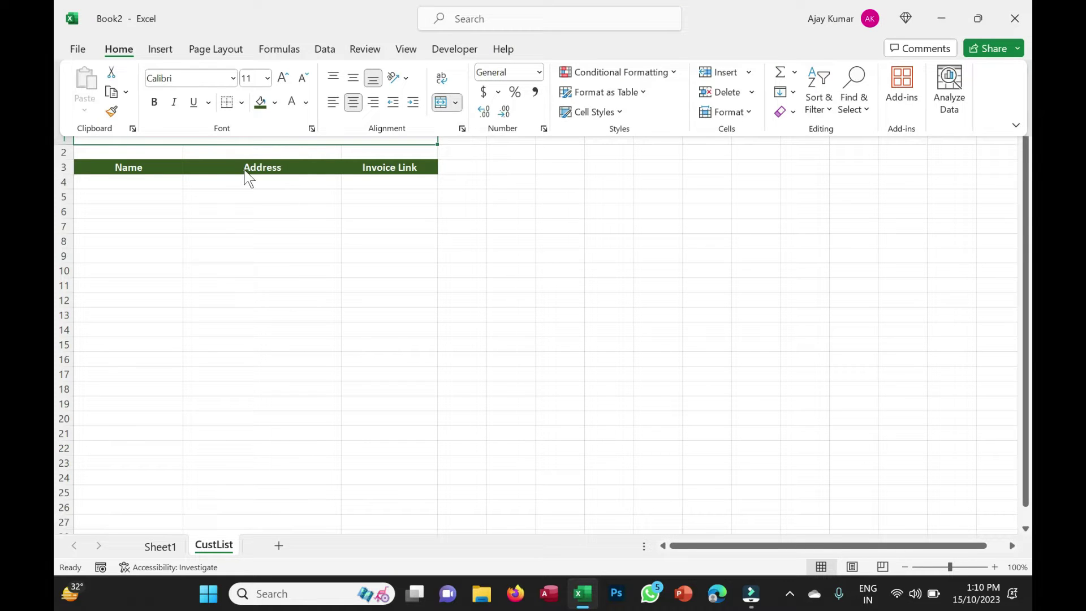
pyautogui.write('Customer List')
pyautogui.press('Return')
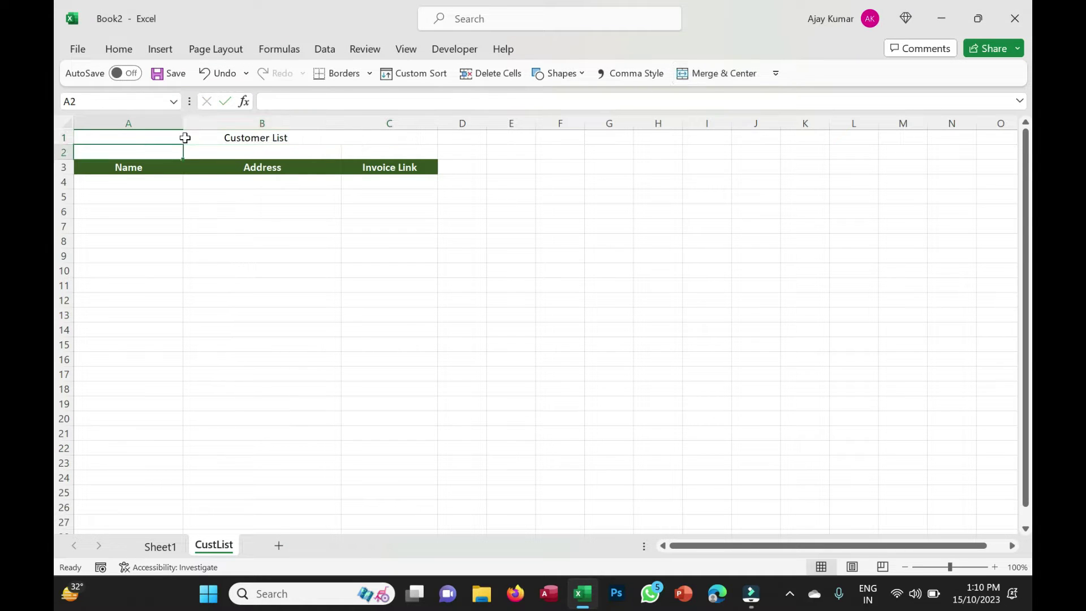
# Replace the title in A1 with CUSTOMER LIST in capitals
pyautogui.click(185, 138)
pyautogui.write('CUSTOMER LIST')
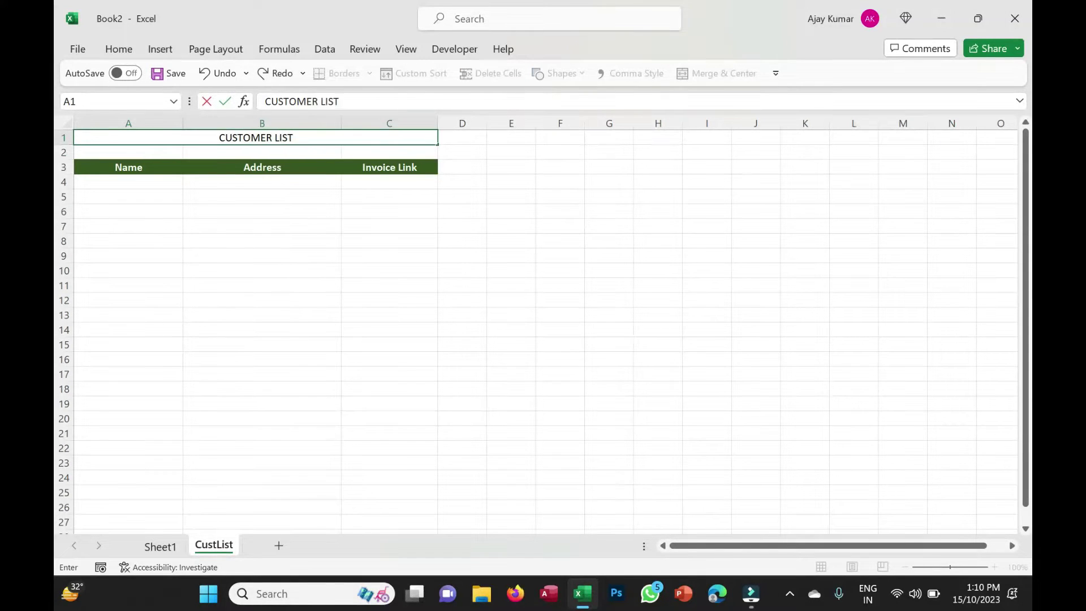
pyautogui.press('Return')
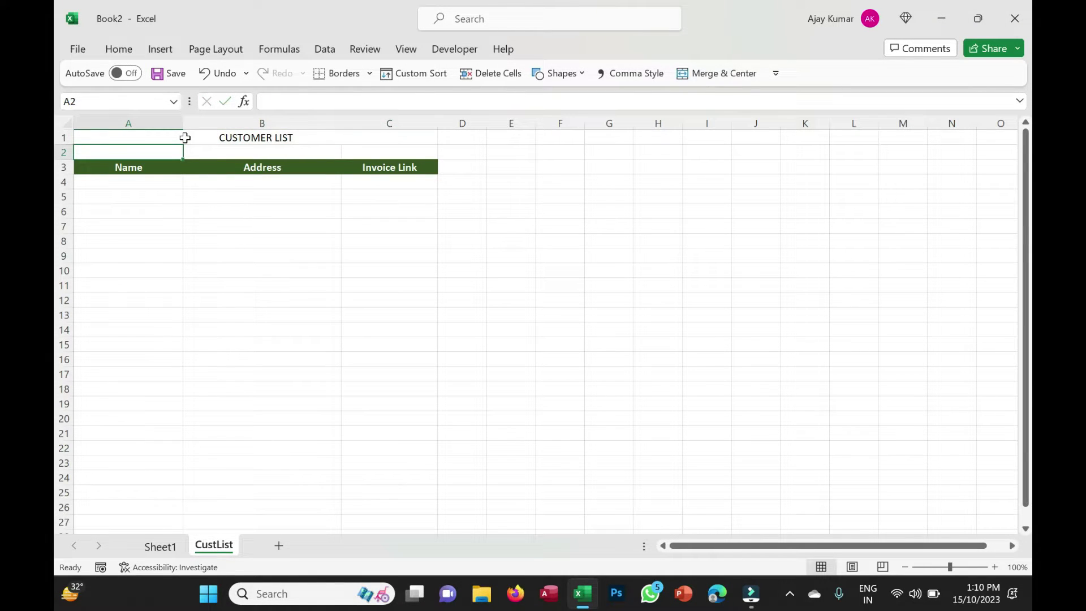
# Increase the CUSTOMER LIST title's font size to 16
pyautogui.click(185, 138)
pyautogui.click(119, 49)
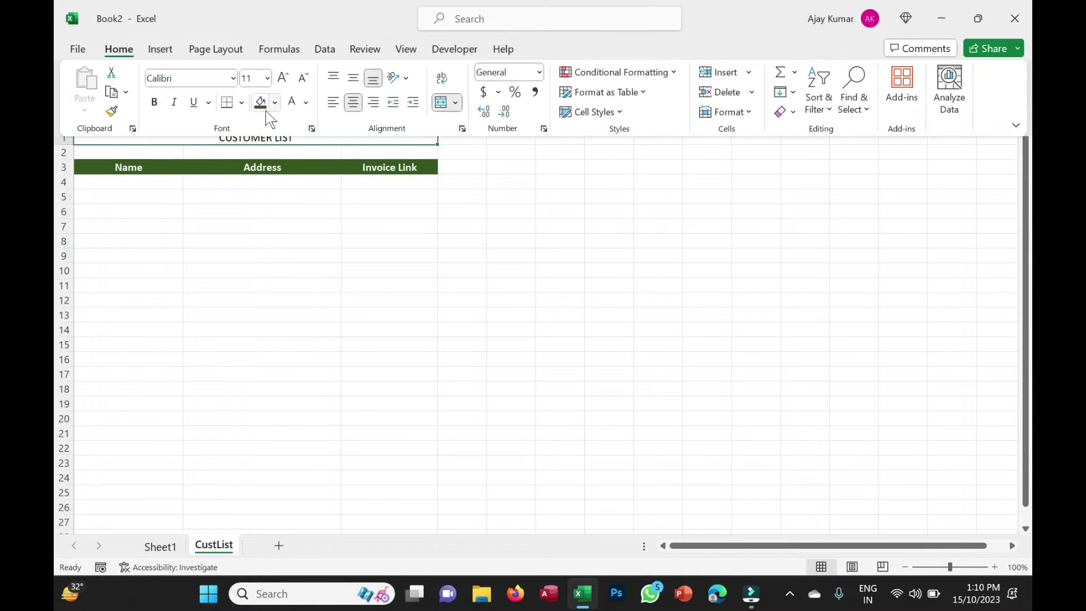
pyautogui.click(280, 81)
pyautogui.click(280, 81)
pyautogui.click(280, 81)
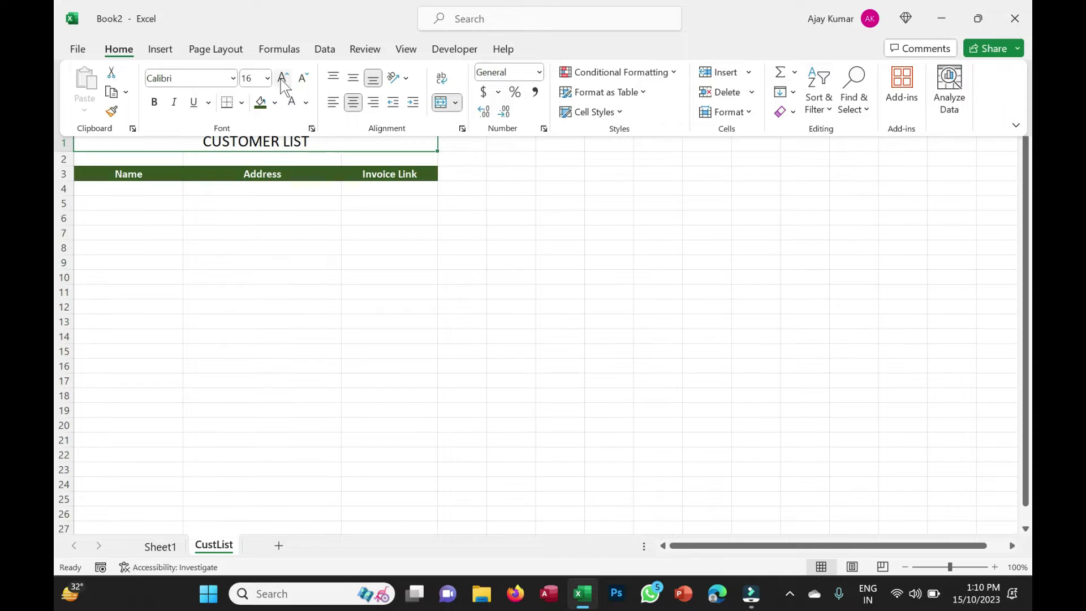
pyautogui.click(233, 78)
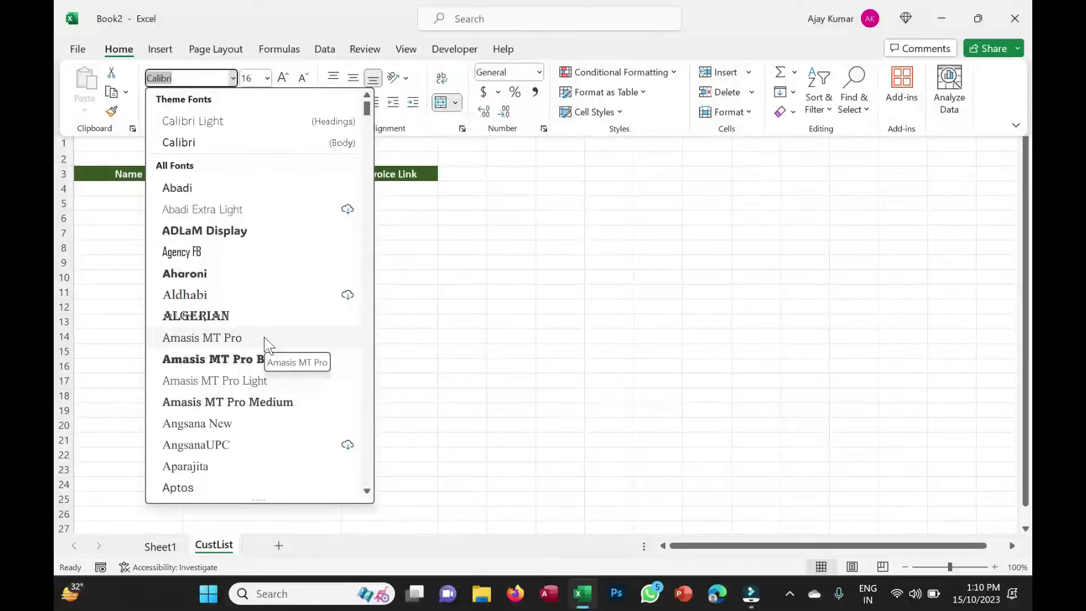
pyautogui.press('Escape')
pyautogui.hotkey('ctrl', 'F1')
# Check which font the address cells of the invoice table in Sheet1 use
pyautogui.click(161, 545)
pyautogui.click(246, 198)
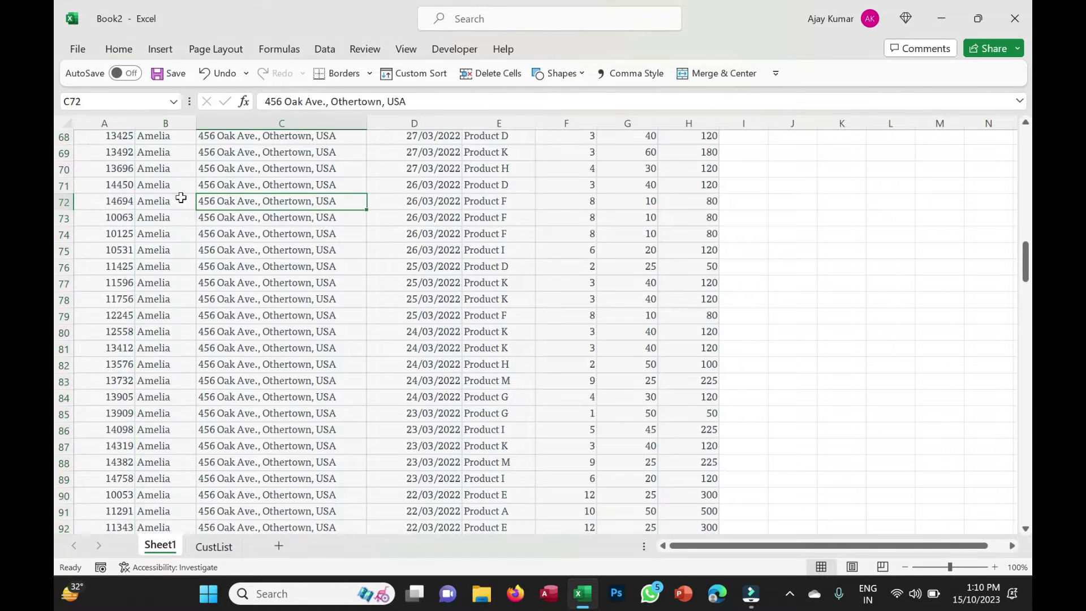
pyautogui.click(111, 47)
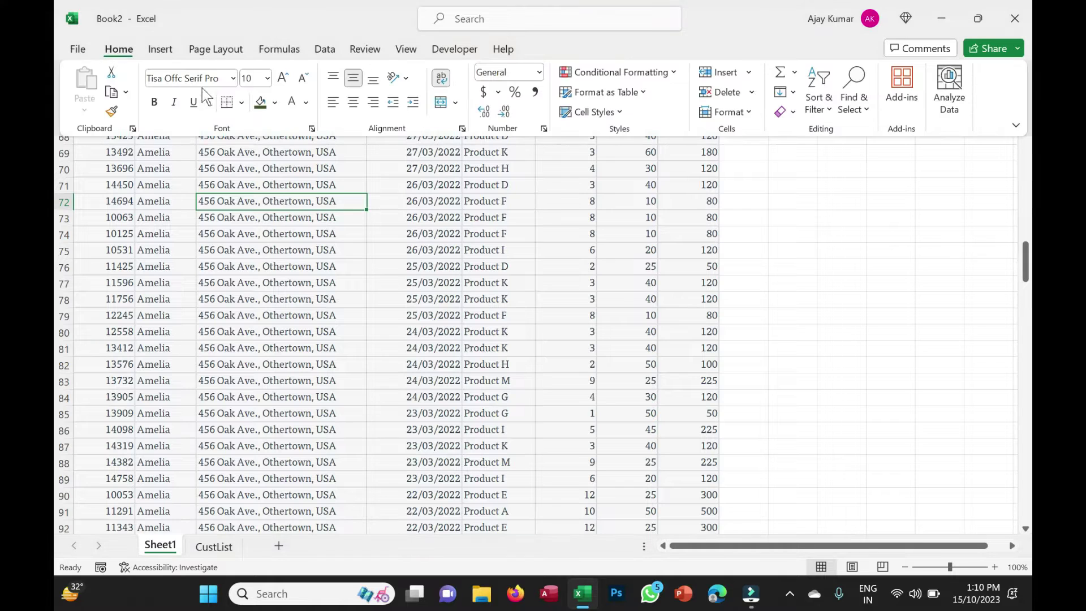
pyautogui.click(246, 547)
# Set the font of the CUSTOMER LIST title on CustList to Tisa Offc Serif Pro
pyautogui.click(205, 547)
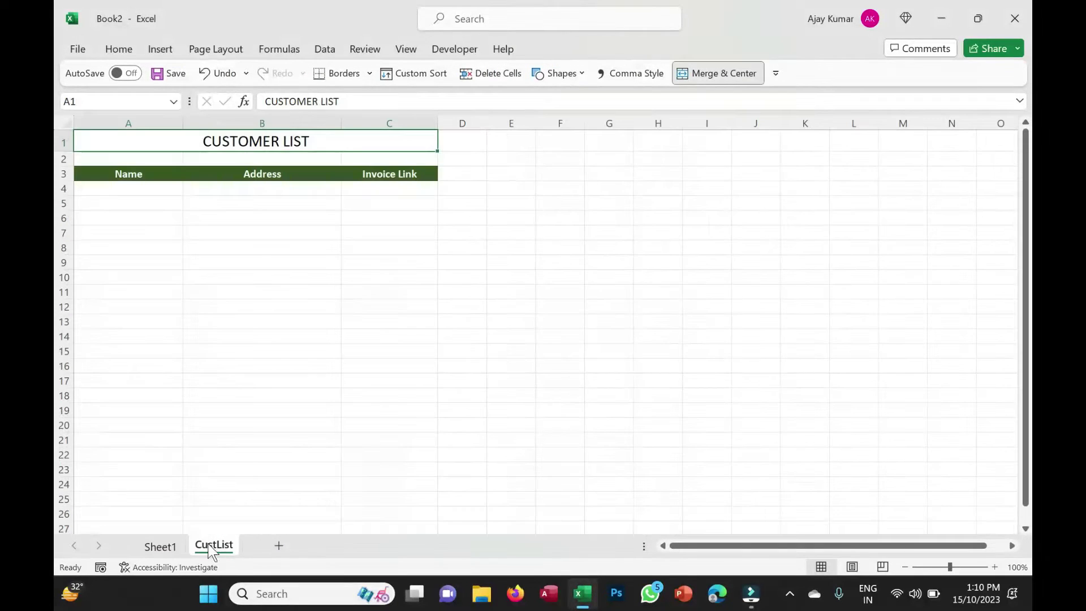
pyautogui.click(131, 52)
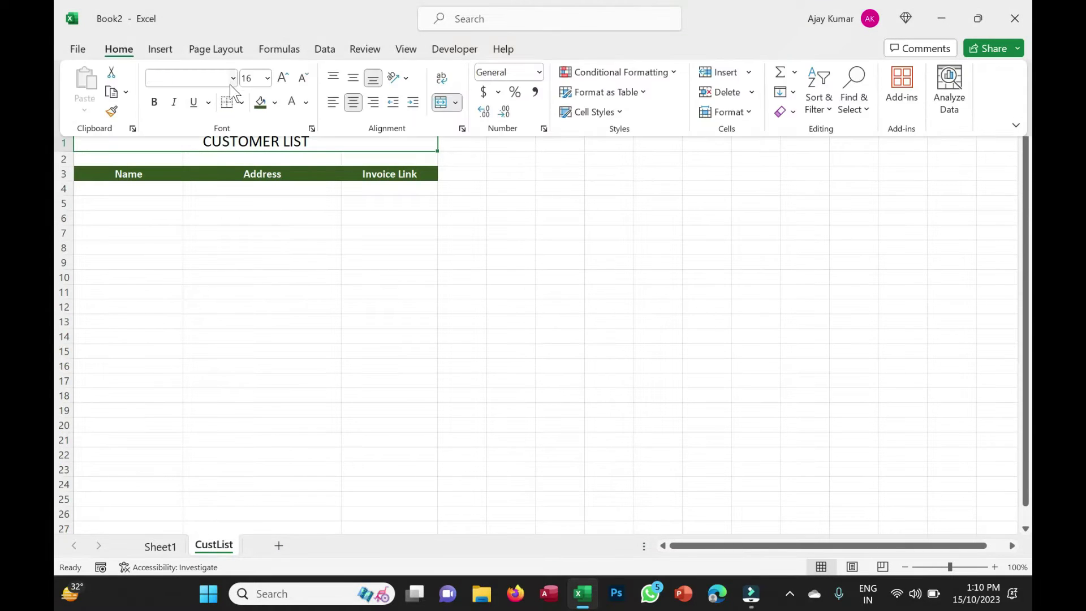
pyautogui.write('Tisa Offc Serif Pro')
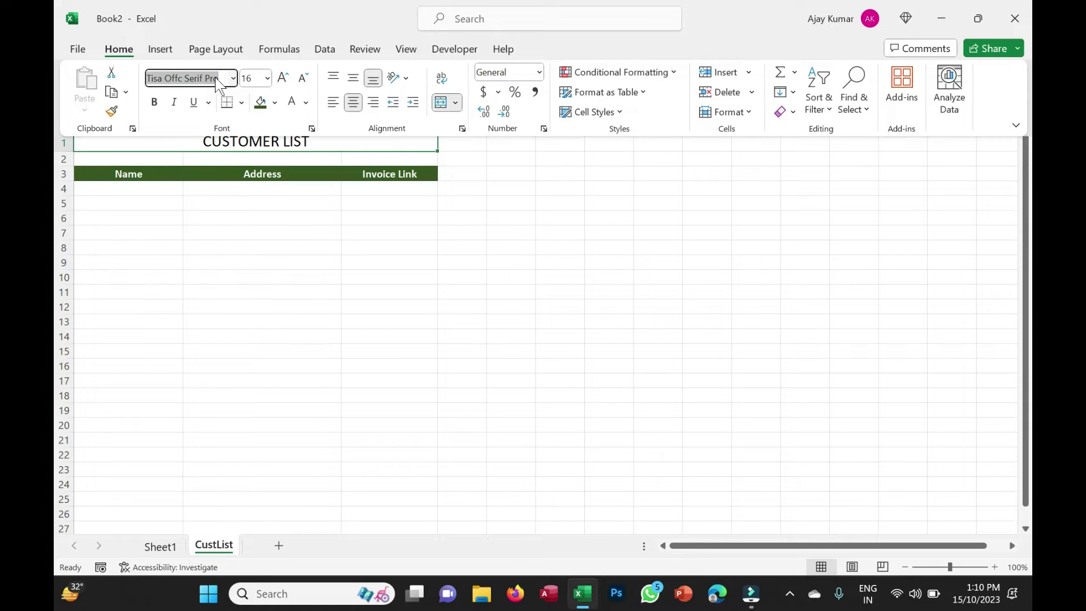
pyautogui.press('Return')
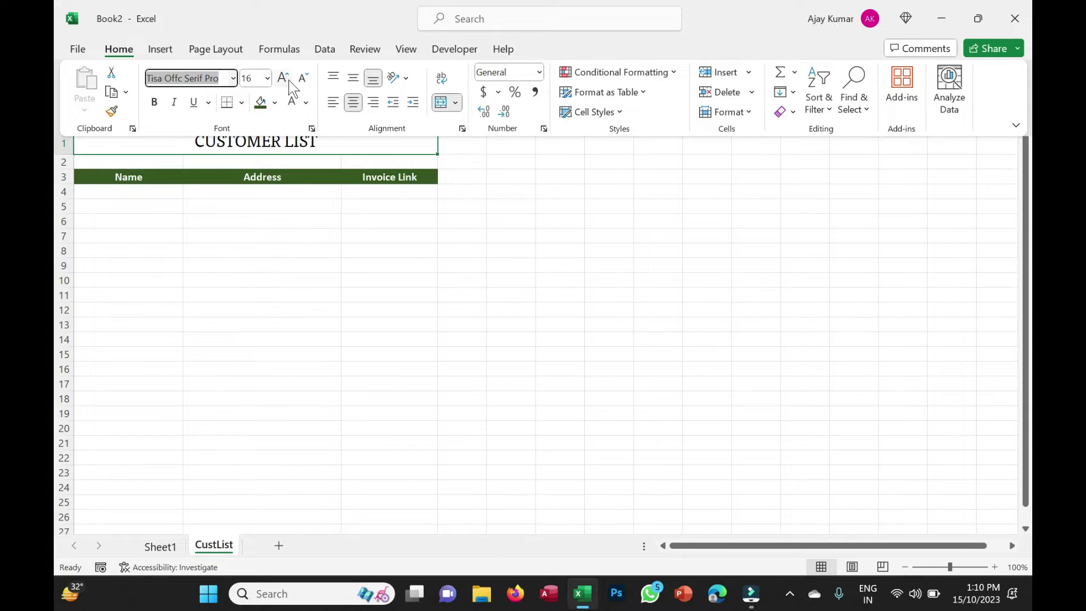
# Make the CUSTOMER LIST title bold and increase its font size by one increment
pyautogui.click(154, 102)
pyautogui.click(283, 78)
# Set the font of columns A to C, from header row 3 down to the sheet's last row, to Tisa Offc Serif Pro
pyautogui.moveTo(131, 187); pyautogui.dragTo(130, 195)
pyautogui.hotkey('ctrl', 'shift', 'Down')
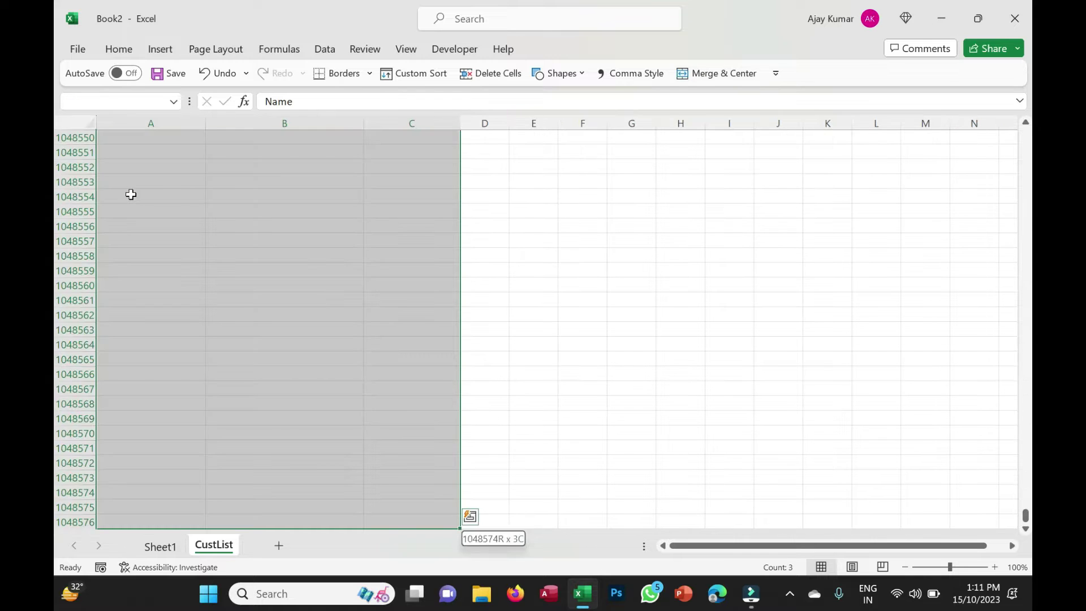
pyautogui.click(129, 50)
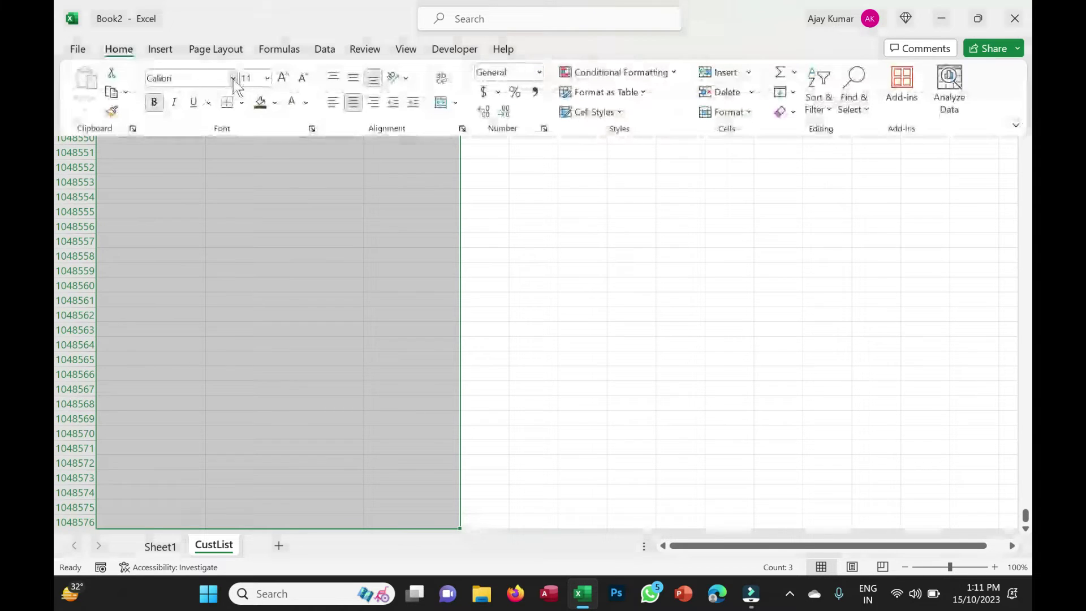
pyautogui.click(232, 78)
pyautogui.press('Escape')
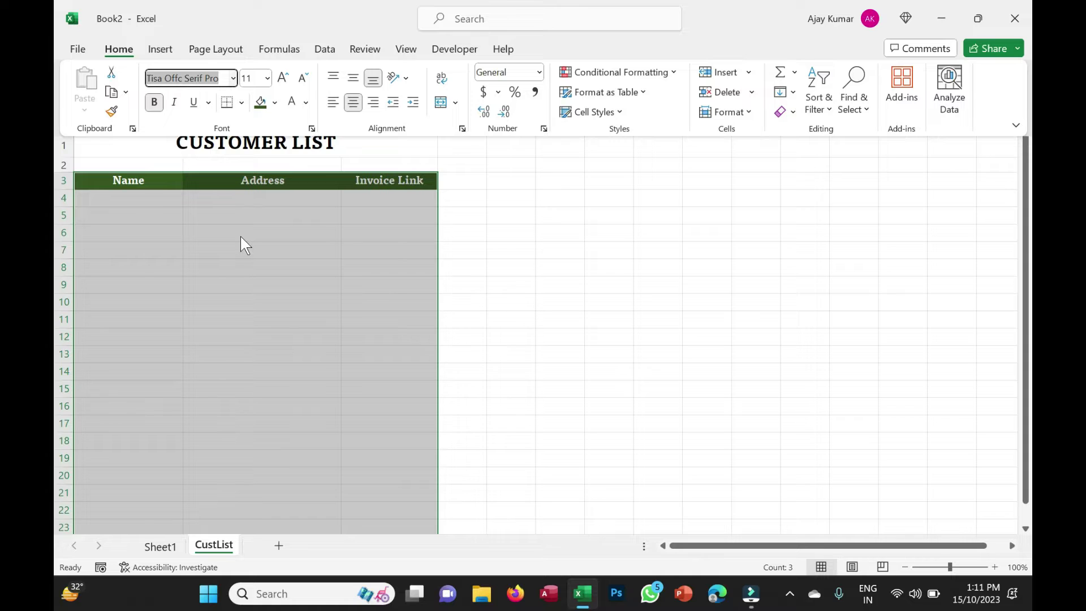
pyautogui.press('Escape')
pyautogui.click(143, 197)
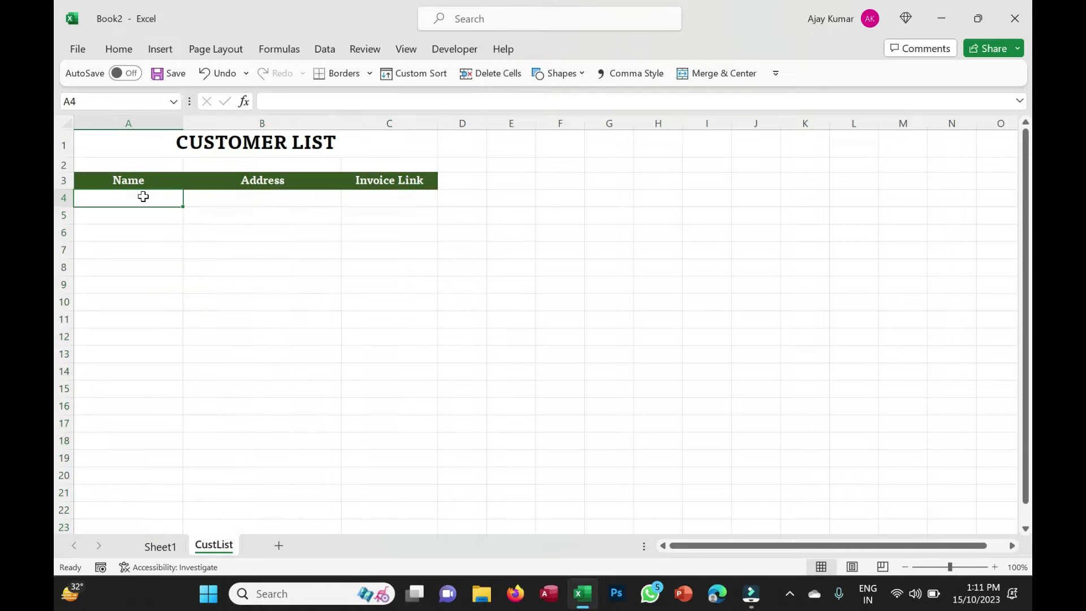
pyautogui.press('Down')
pyautogui.press('Down')
pyautogui.press('Down')
pyautogui.press('Down')
pyautogui.press('Down')
pyautogui.press('Down')
pyautogui.hotkey('alt', 'Tab')
pyautogui.hotkey('alt', 'Tab')
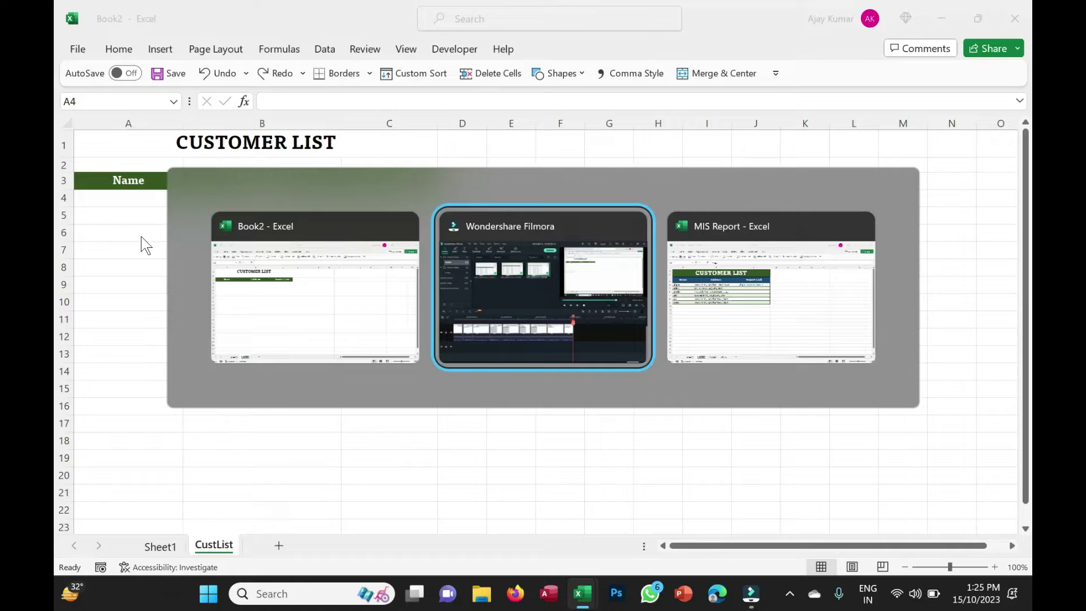
# Enter a sample customer name in cell A4 of CustList
pyautogui.click(140, 204)
pyautogui.press('Down')
pyautogui.press('Down')
pyautogui.press('Down')
# Switch to the MIS Report workbook, try clearing the customer names in A4 and A5, and undo both deletions
pyautogui.hotkey('alt', 'Tab')
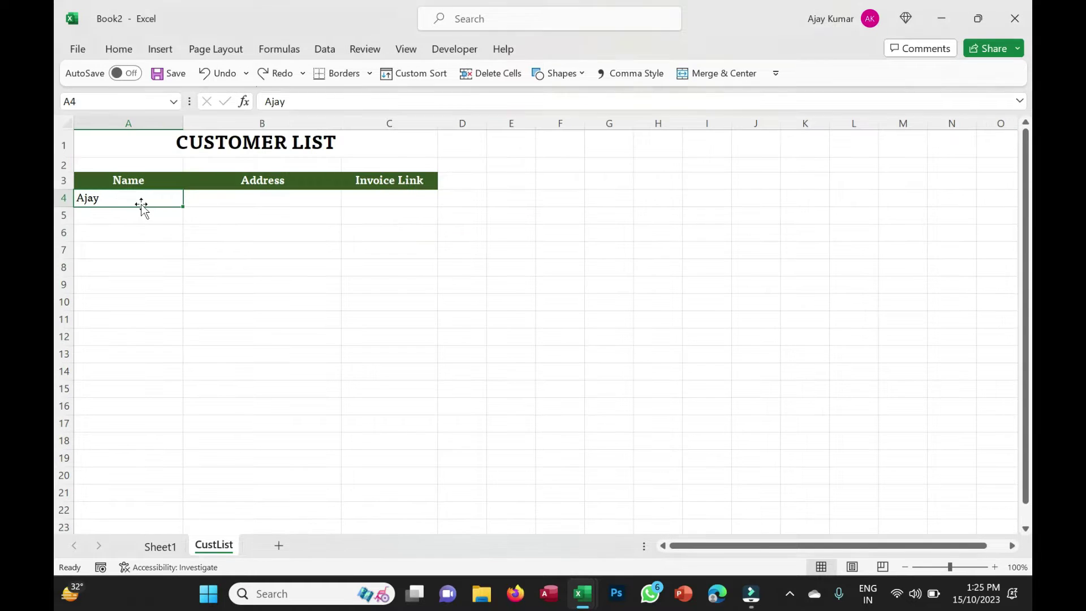
pyautogui.hotkey('alt', 'Tab')
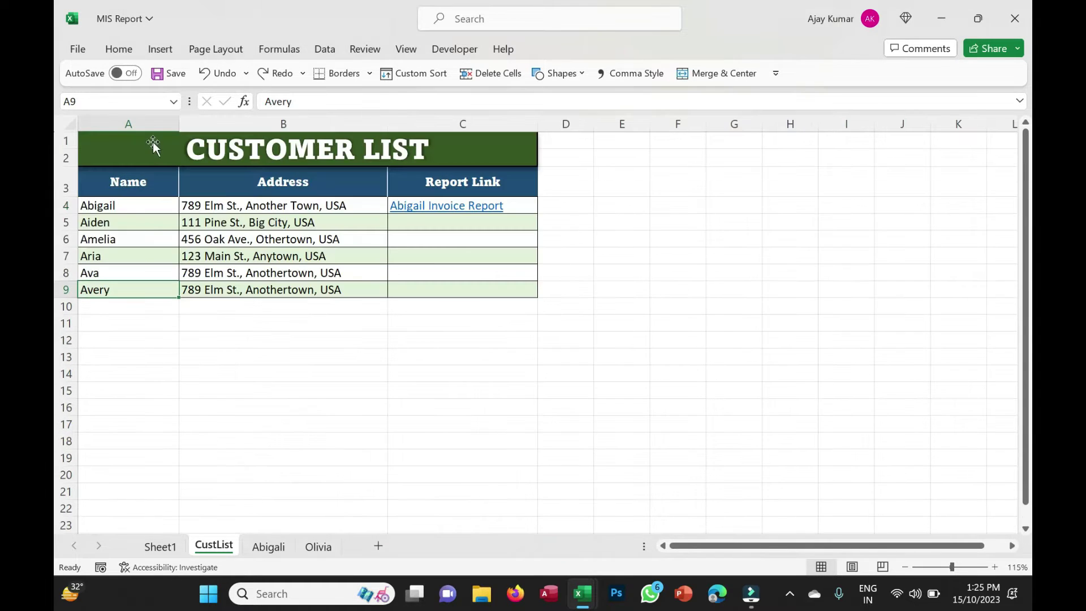
pyautogui.click(129, 209)
pyautogui.press('Delete')
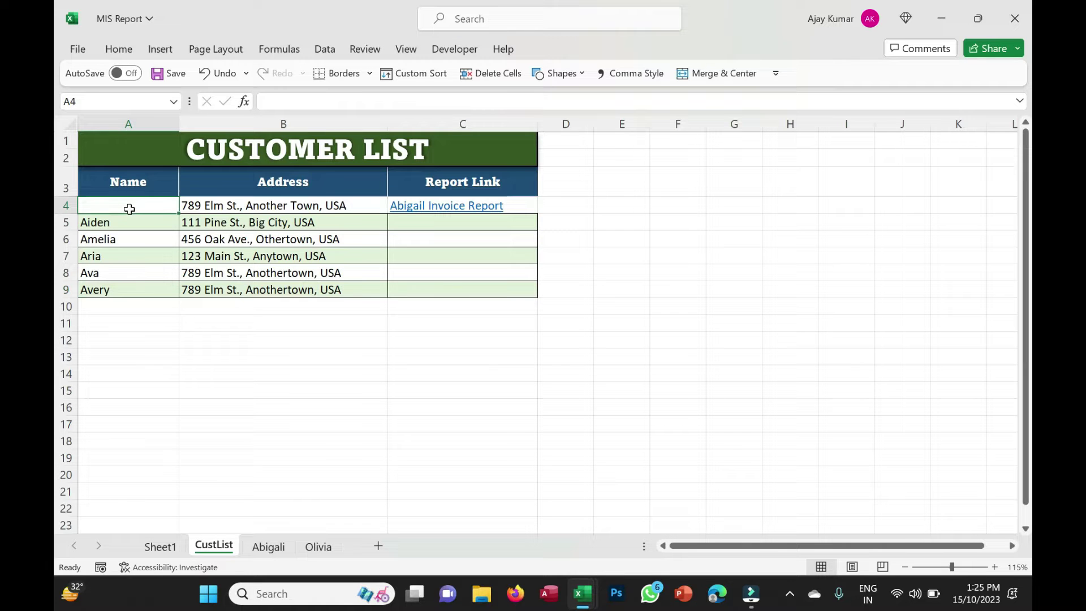
pyautogui.press('Down')
pyautogui.press('Delete')
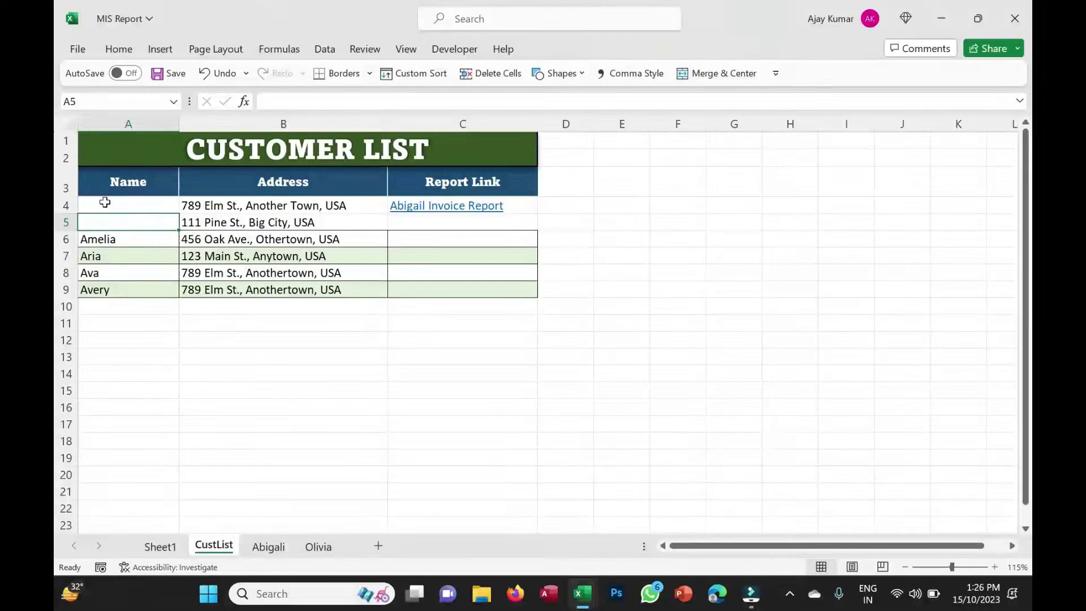
pyautogui.hotkey('ctrl', 'z')
pyautogui.hotkey('ctrl', 'z')
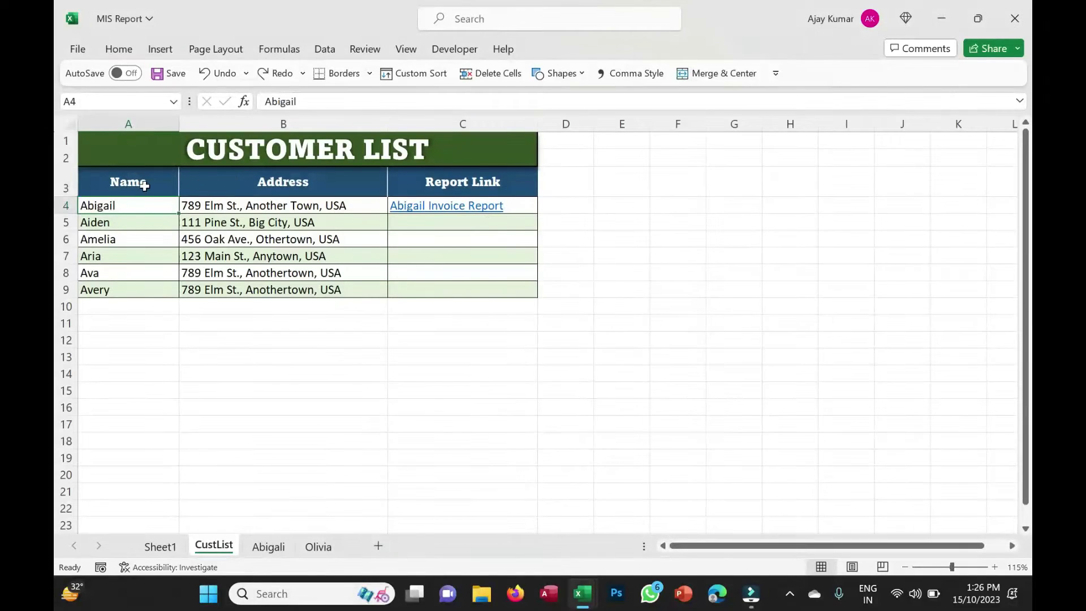
# Change the C3 header on Book2's CustList sheet to Report Link, matching the header in the MIS Report workbook
pyautogui.moveTo(145, 181); pyautogui.dragTo(389, 170)
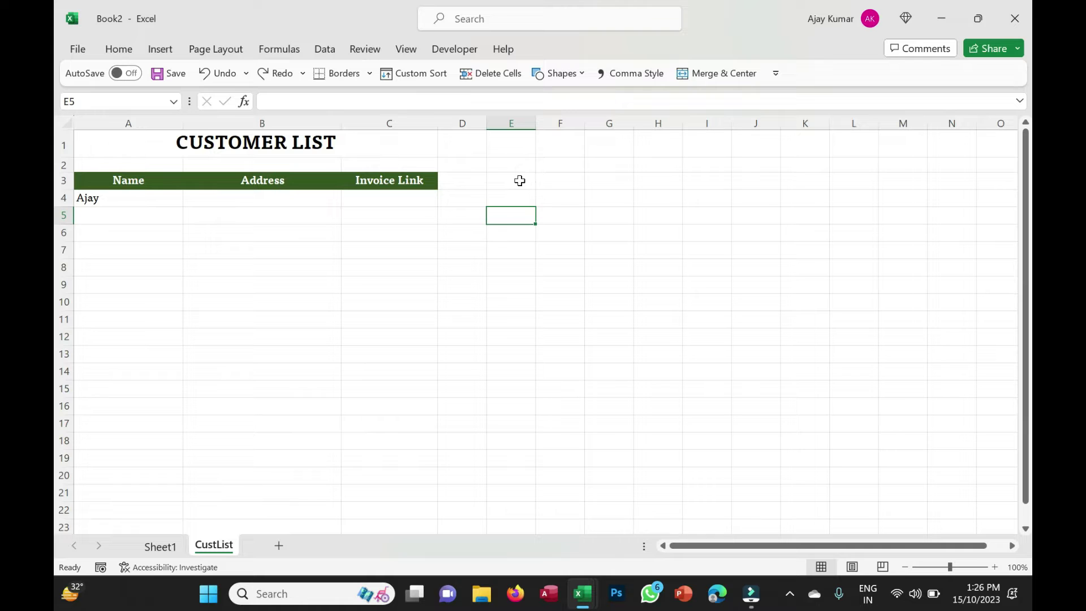
pyautogui.click(370, 182)
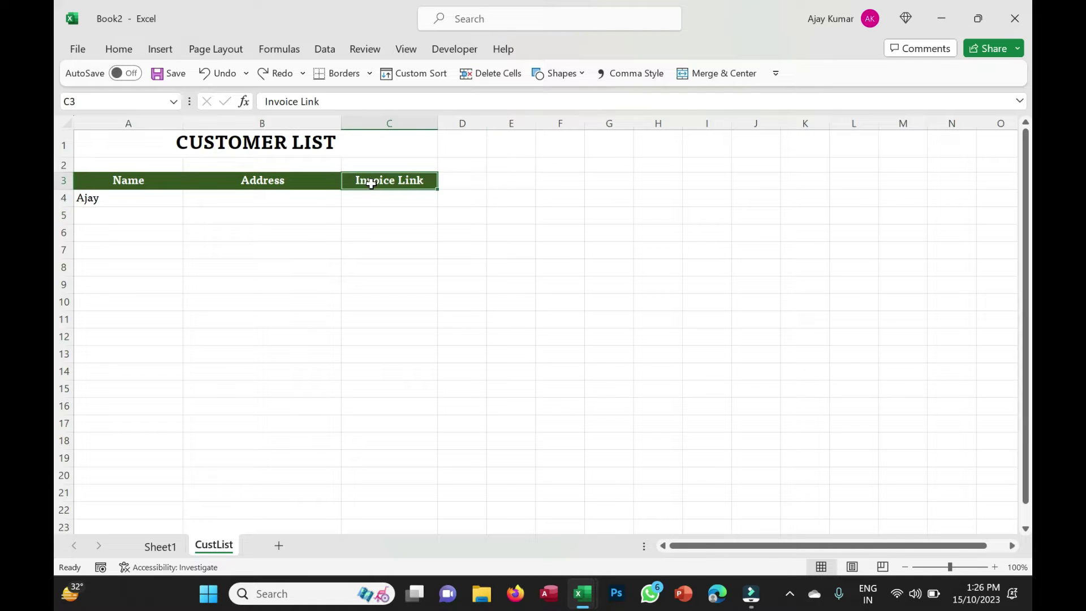
pyautogui.write('Report Link')
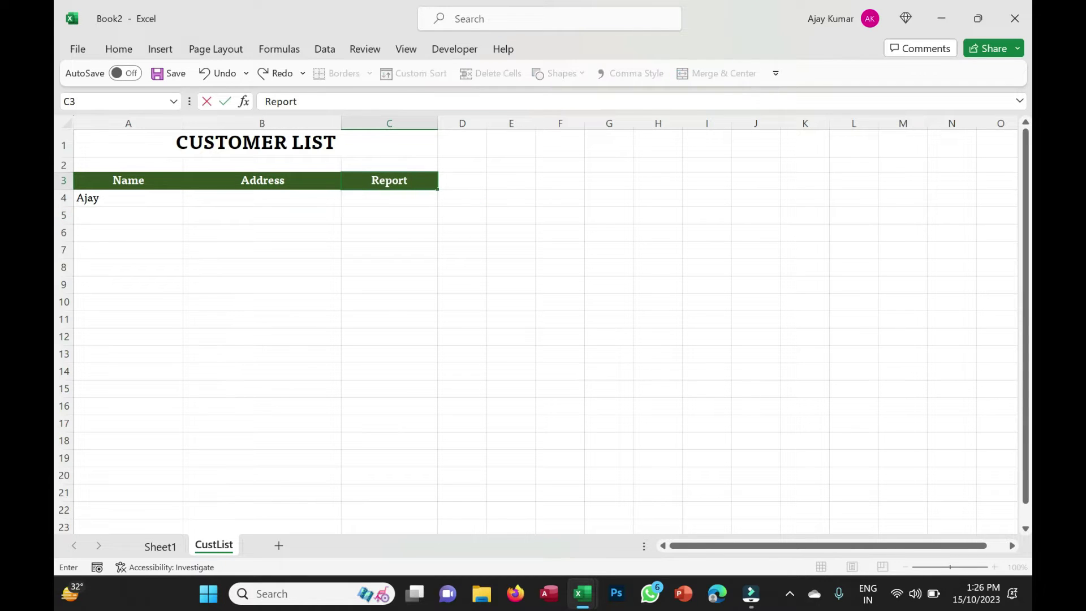
pyautogui.press('Return')
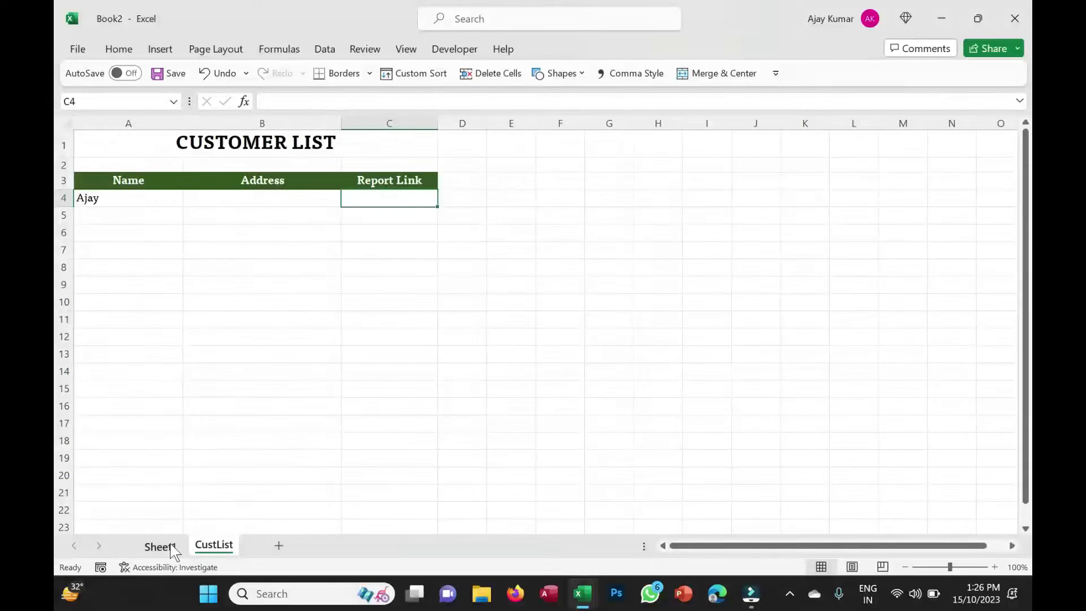
# Examine the first invoice record in Sheet1 across all columns, from Invoice No to Total
pyautogui.click(163, 546)
pyautogui.click(159, 202)
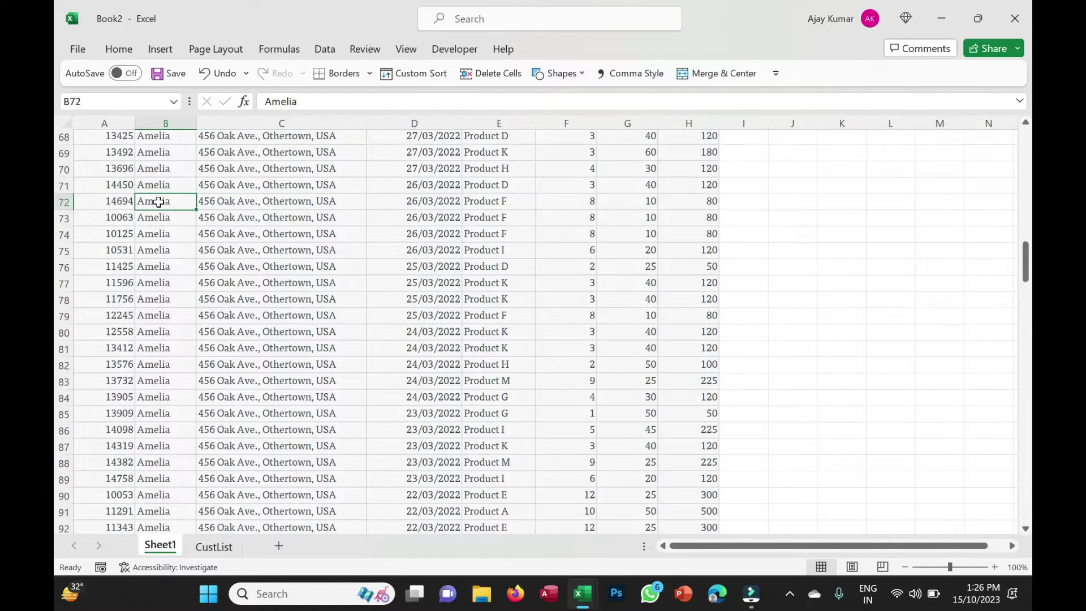
pyautogui.hotkey('ctrl', 'Up')
pyautogui.press('Down')
pyautogui.press('Left')
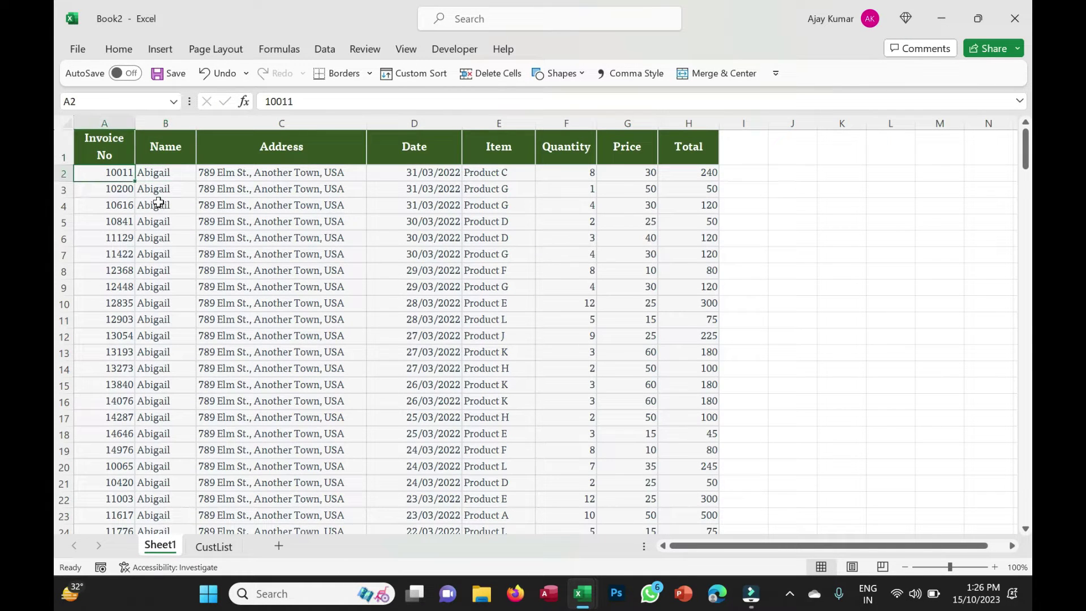
pyautogui.press('Right')
pyautogui.press('Right')
pyautogui.press('Right')
pyautogui.press('Right')
pyautogui.press('Right')
pyautogui.press('Right')
pyautogui.press('Right')
pyautogui.press('Left')
pyautogui.press('Left')
pyautogui.press('Left')
pyautogui.press('Left')
pyautogui.press('Left')
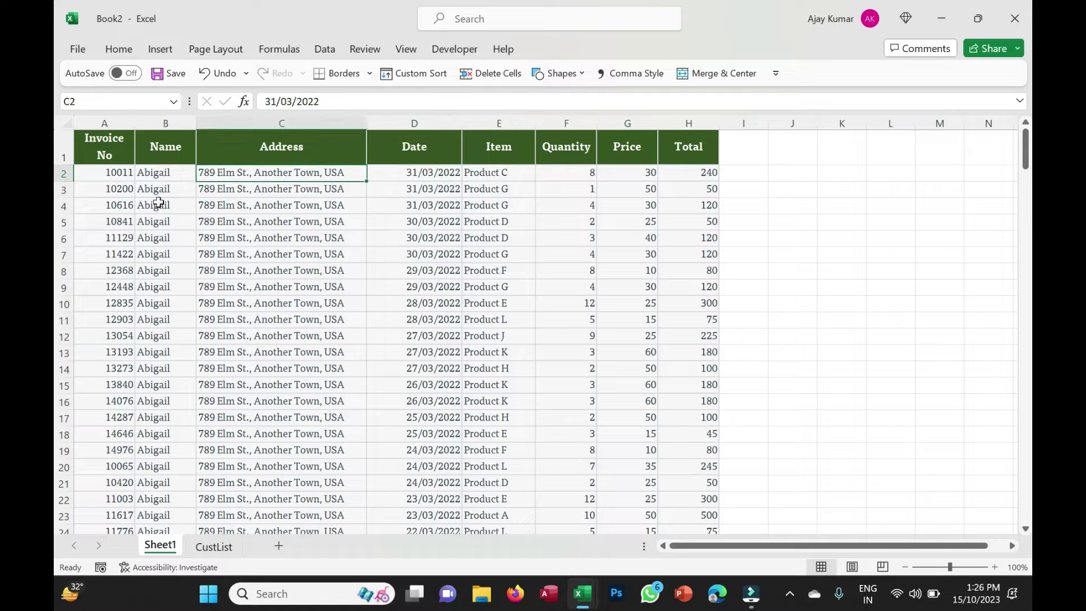
pyautogui.press('Left')
pyautogui.press('Left')
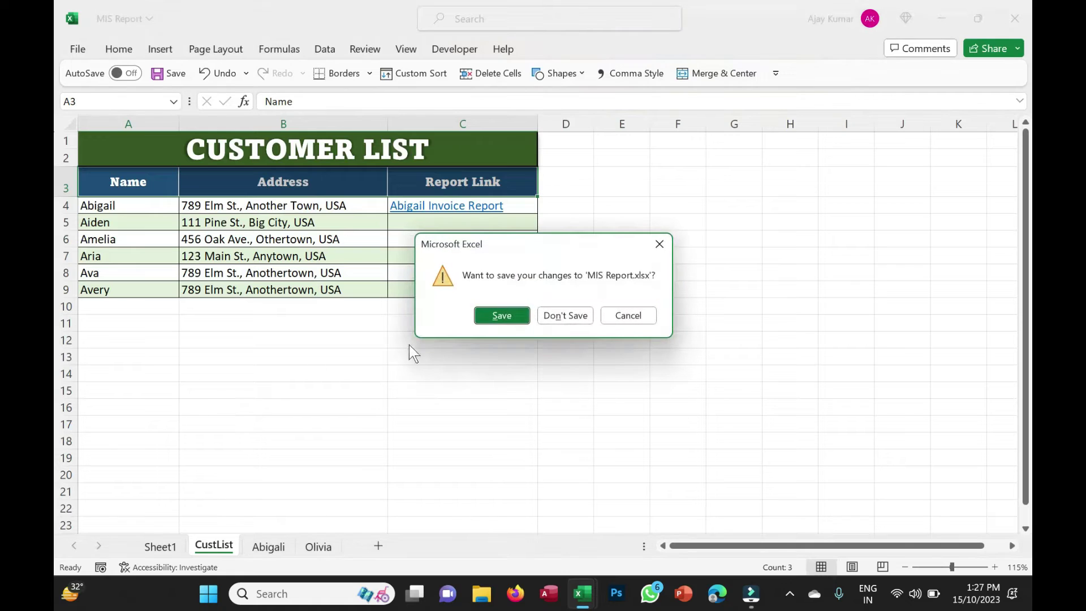
# Close the MIS Report workbook without saving its changes and clear the sample name from A4 on Book2's CustList sheet
pyautogui.click(581, 324)
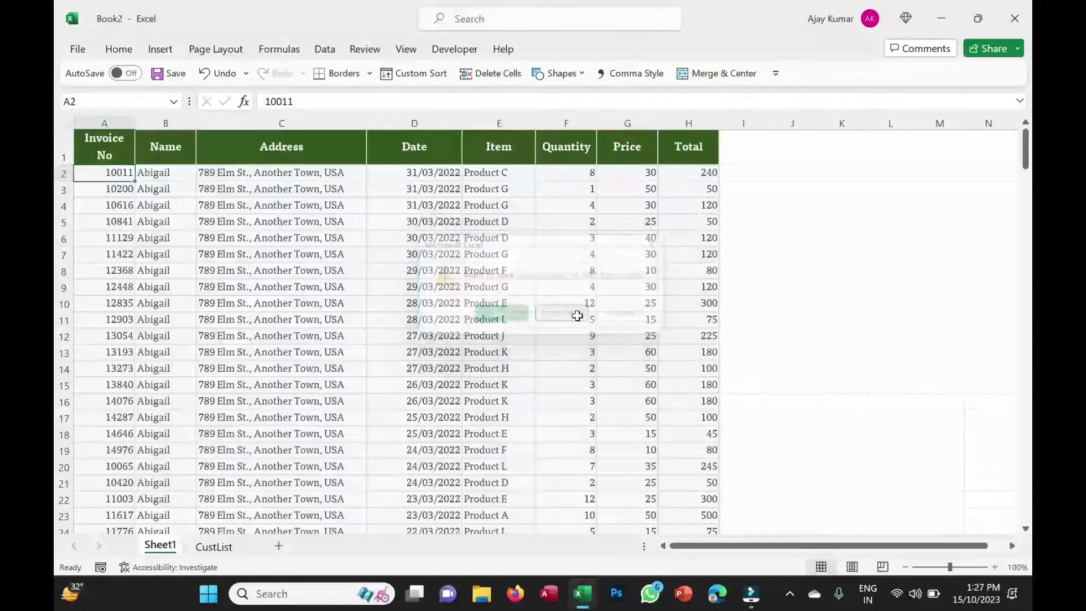
pyautogui.click(216, 549)
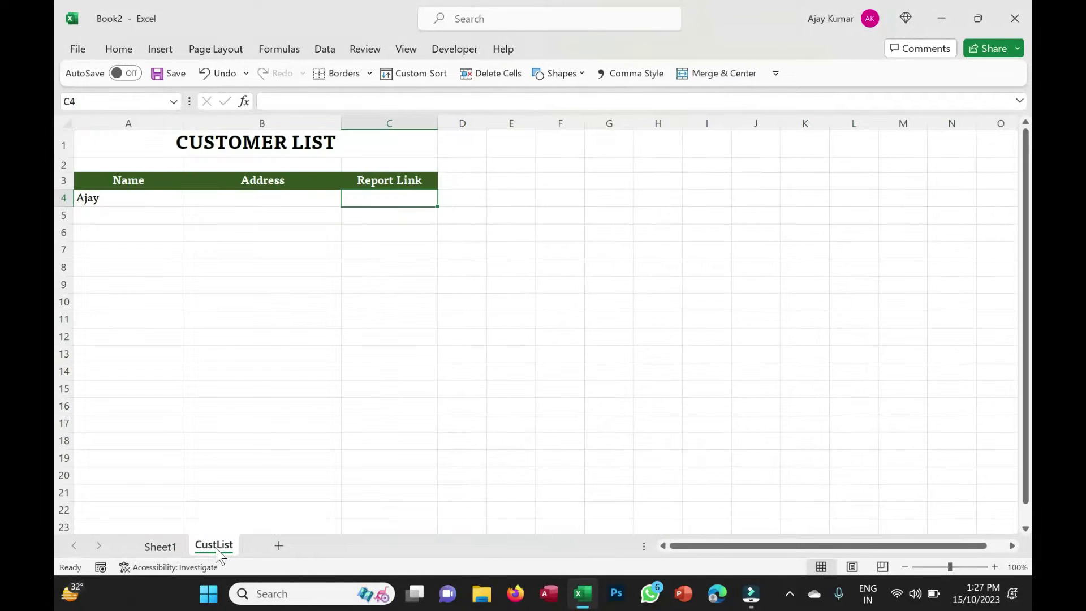
pyautogui.click(114, 199)
pyautogui.press('Delete')
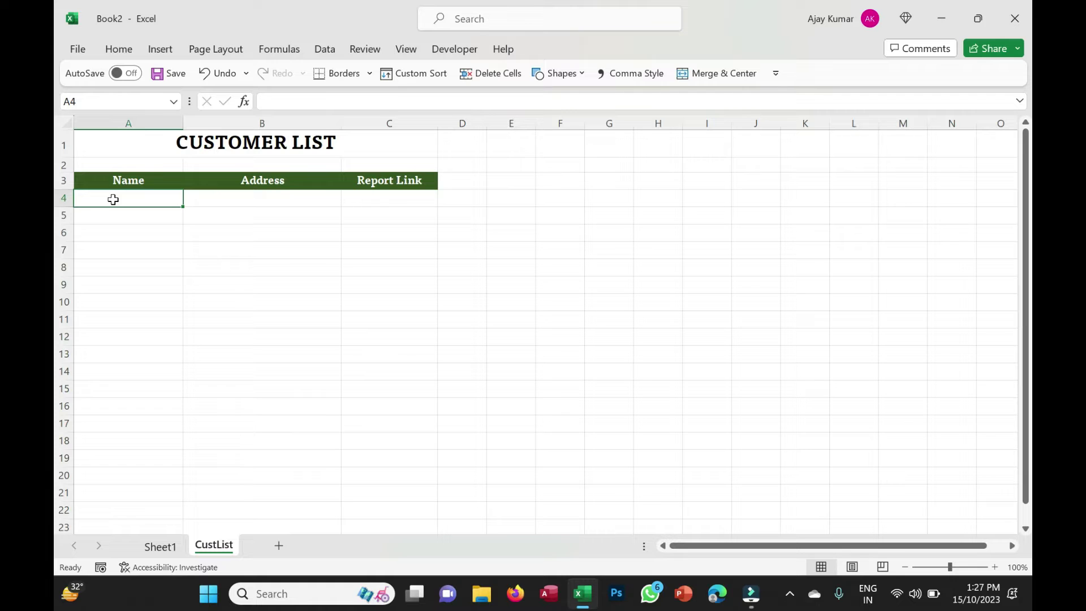
# Start a formula-based conditional formatting rule for columns A to C from row 4 down to the sheet's last row
pyautogui.hotkey('shift', 'Right')
pyautogui.hotkey('shift', 'Right')
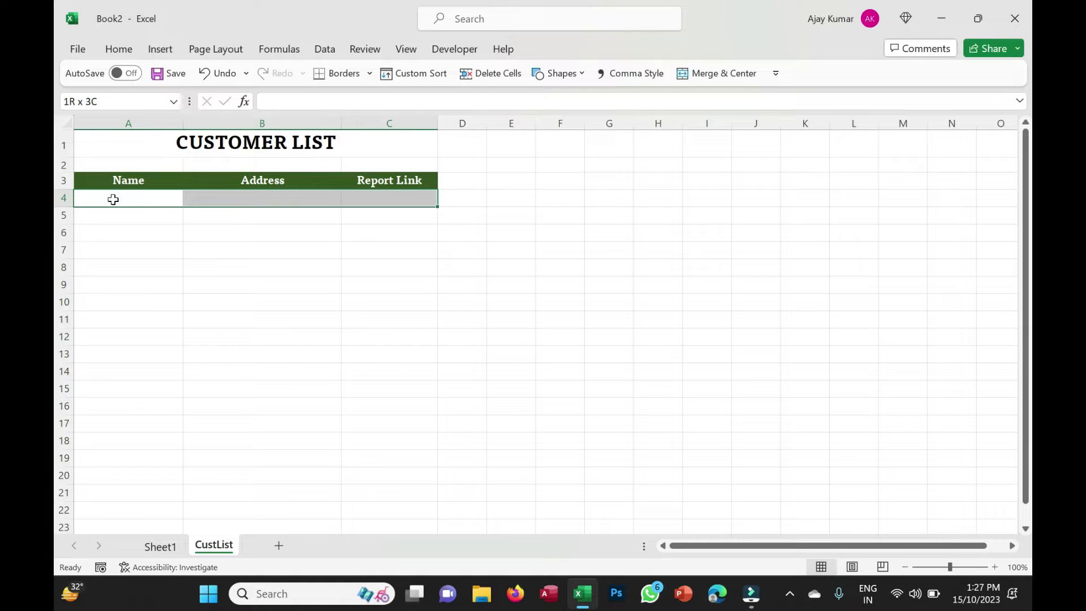
pyautogui.hotkey('ctrl', 'shift', 'Down')
pyautogui.moveTo(1026, 517); pyautogui.dragTo(1024, 363)
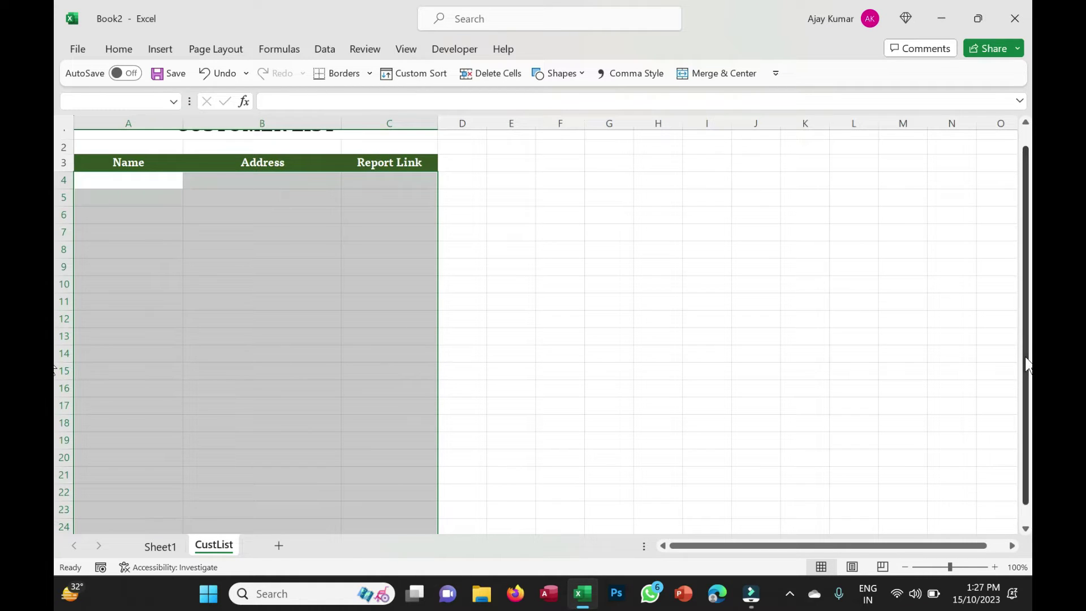
pyautogui.moveTo(1026, 323); pyautogui.dragTo(1015, 274)
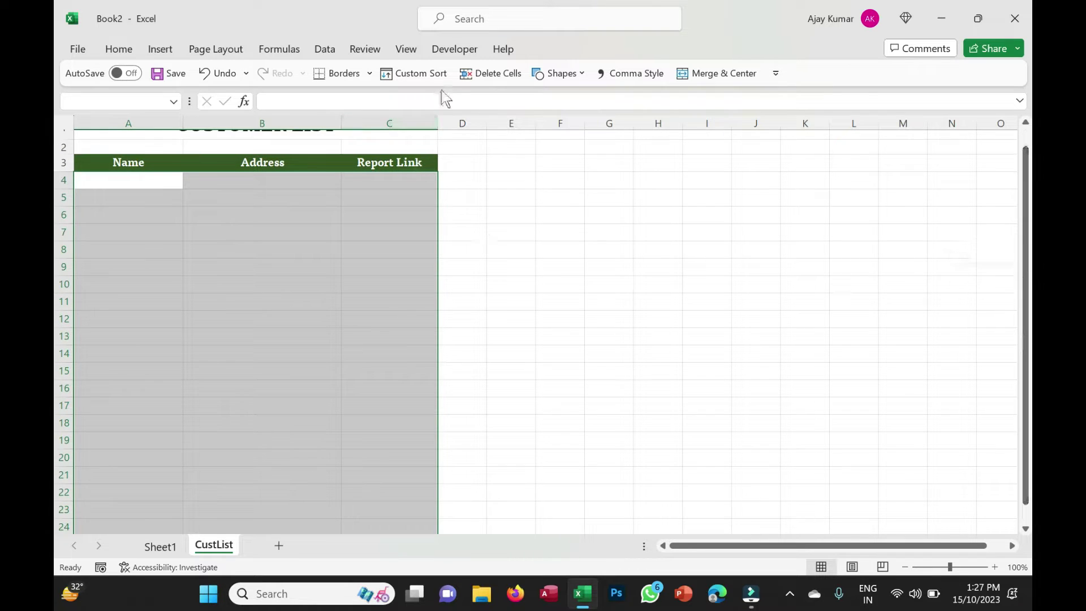
pyautogui.click(123, 48)
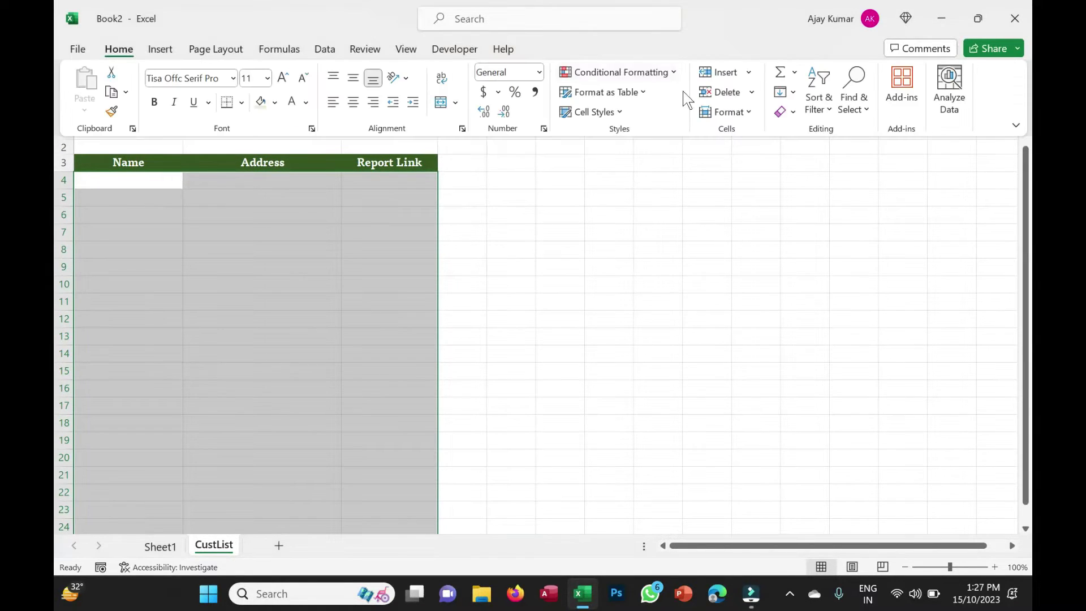
pyautogui.click(633, 71)
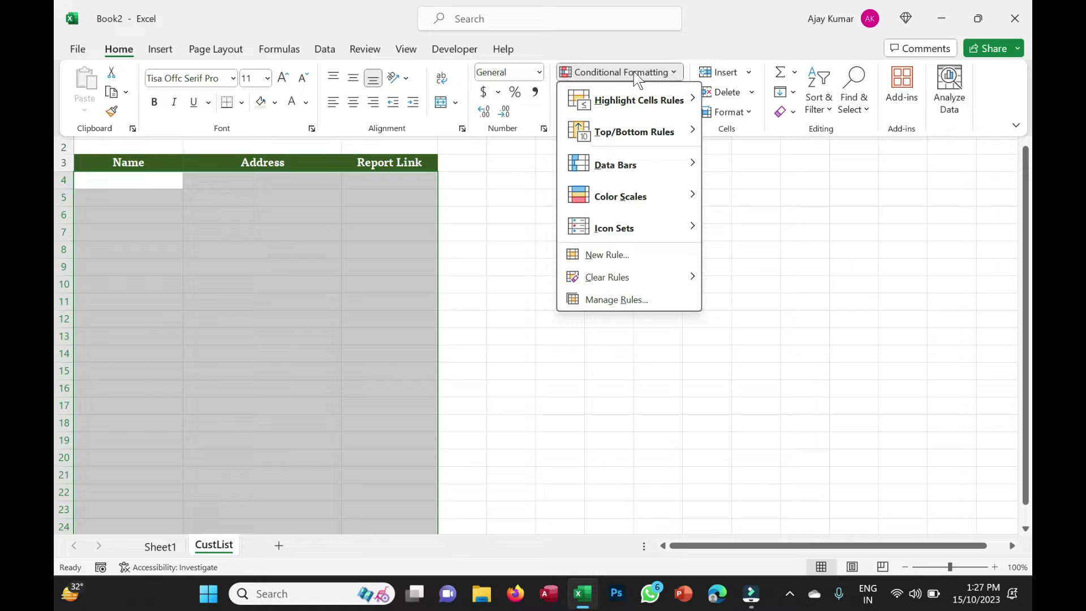
pyautogui.click(629, 256)
pyautogui.click(498, 237)
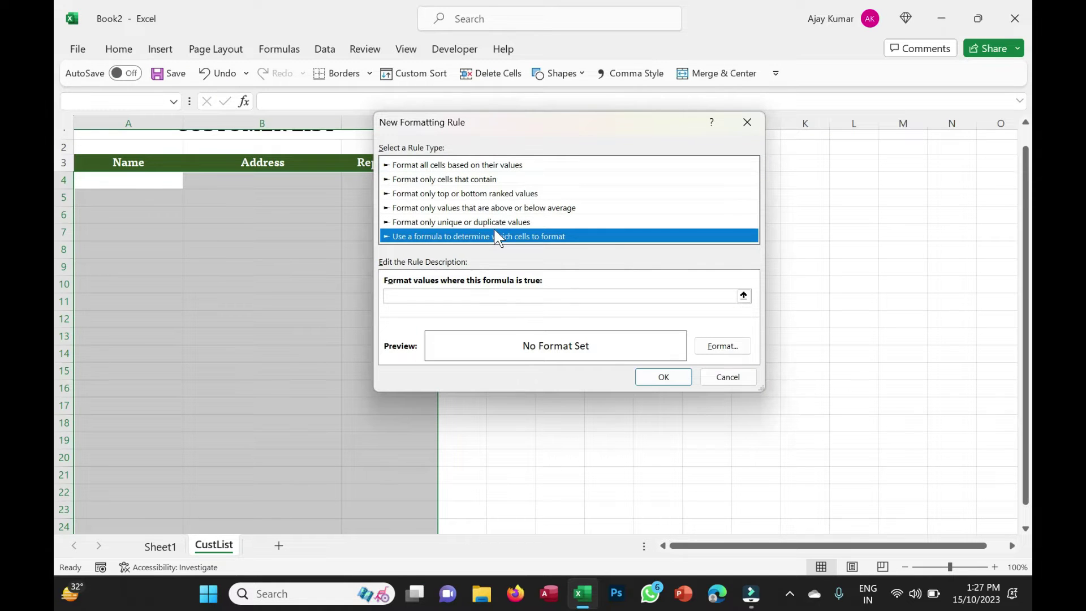
pyautogui.click(559, 295)
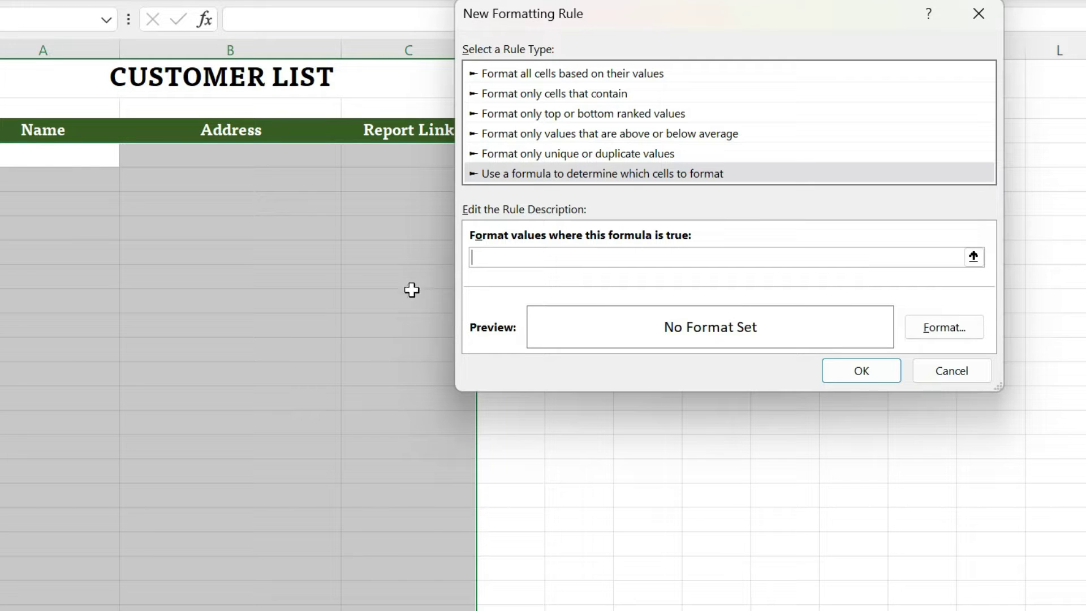
# Enter the rule formula =And($A4<>"", Mod(Row(),2) with the column of A4 locked and its row relative
pyautogui.write('And(')
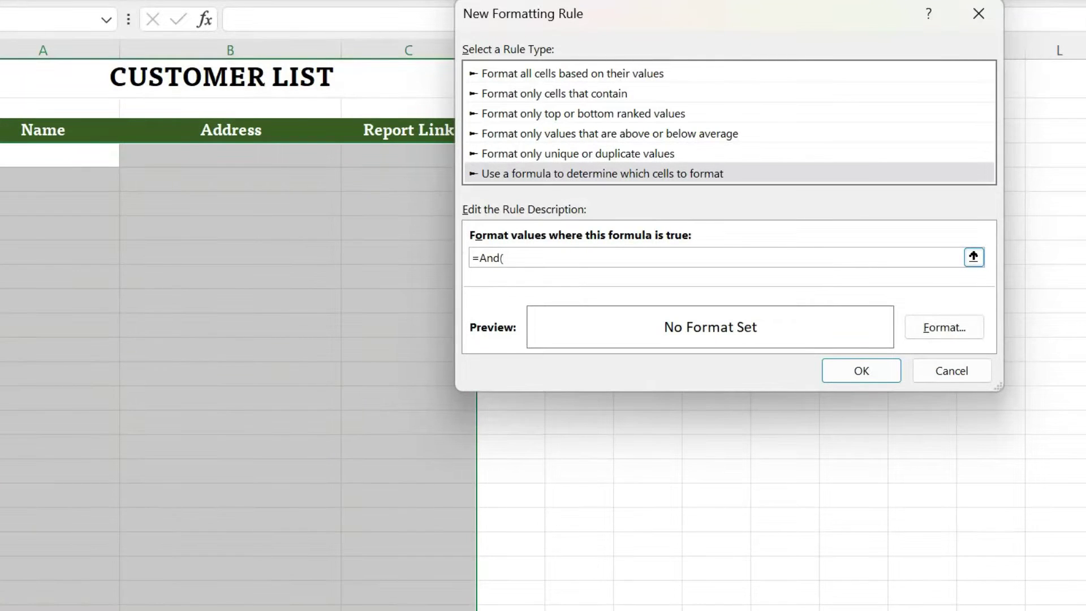
pyautogui.click(23, 154)
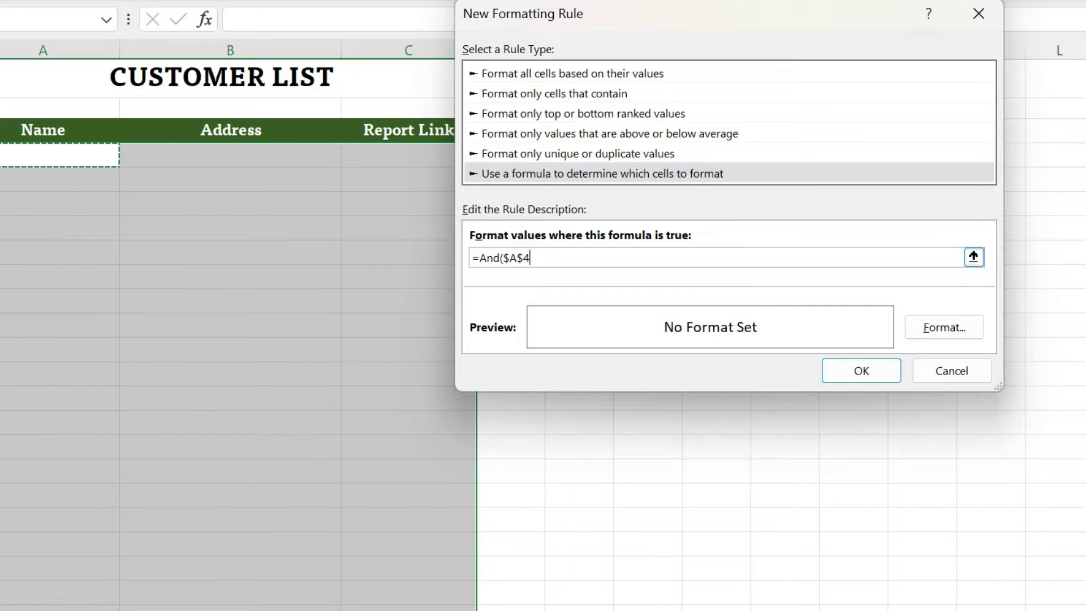
pyautogui.press('BackSpace')
pyautogui.press('BackSpace')
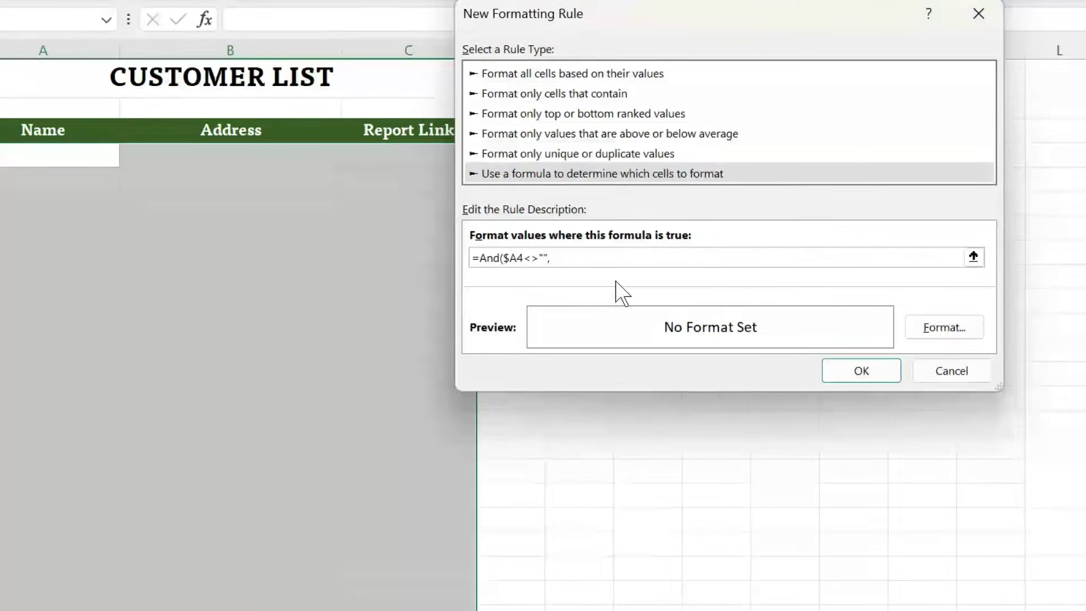
pyautogui.write('Mo')
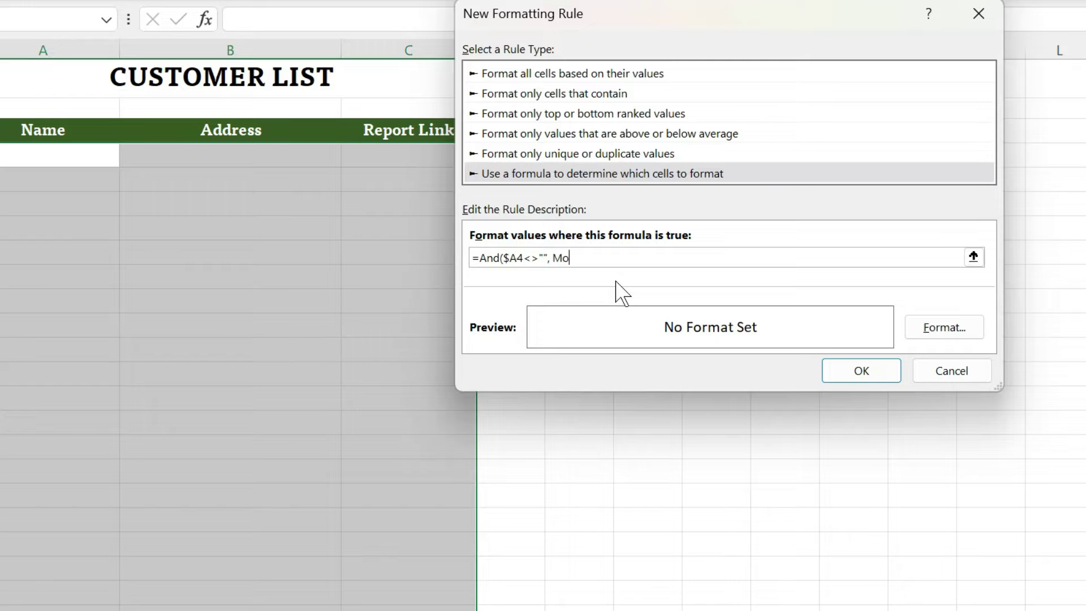
pyautogui.write('d(Row(),2')
# Give the formatting rule the lightest green theme fill and try to apply the rule
pyautogui.click(944, 330)
pyautogui.click(776, 10)
pyautogui.hotkey('ctrl', 'Tab')
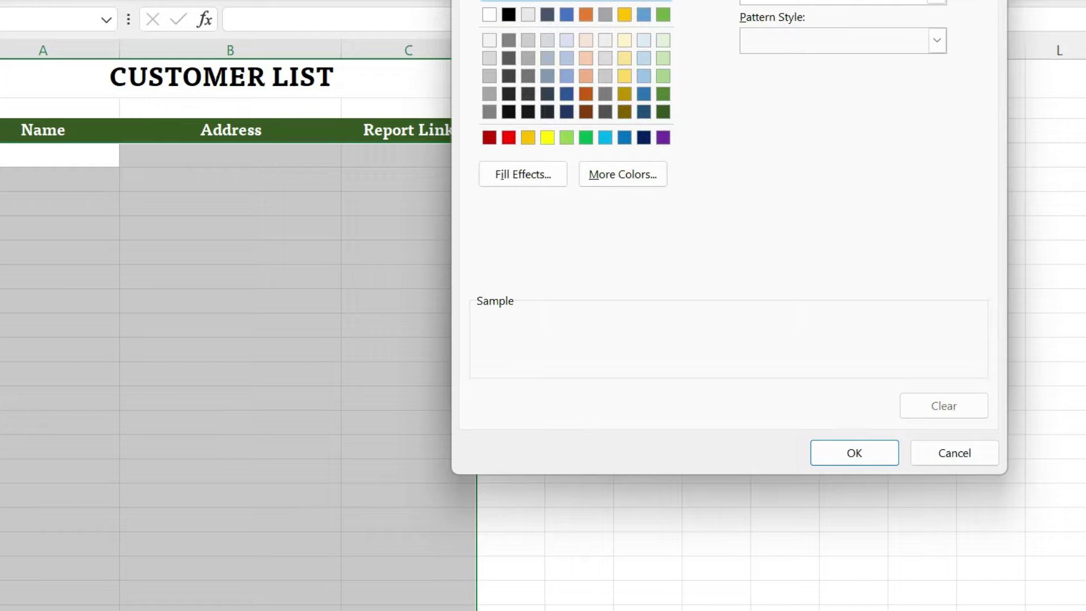
pyautogui.click(663, 40)
pyautogui.click(865, 447)
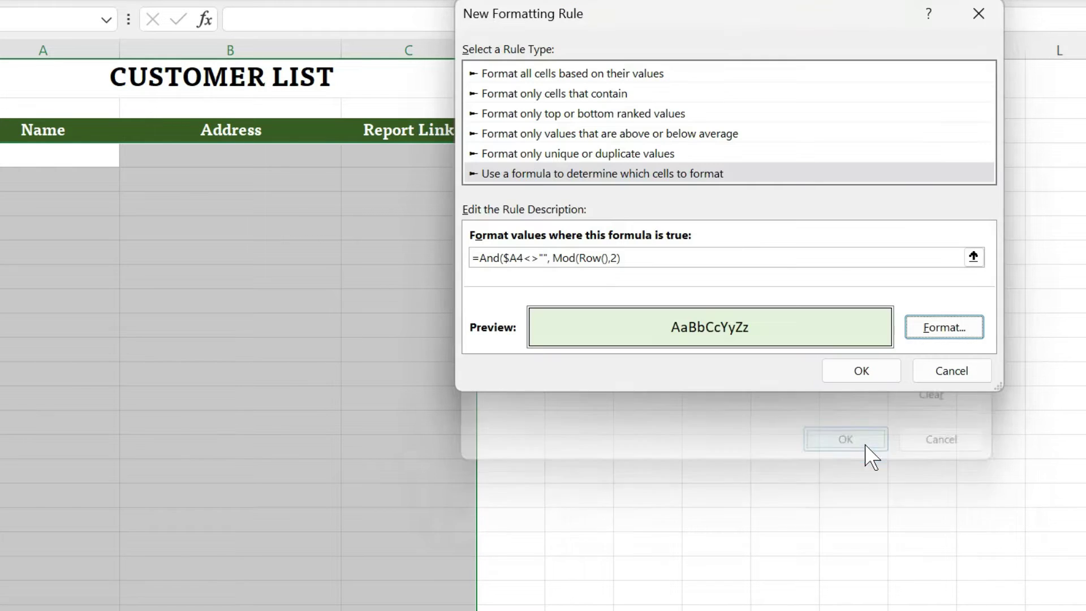
pyautogui.click(883, 373)
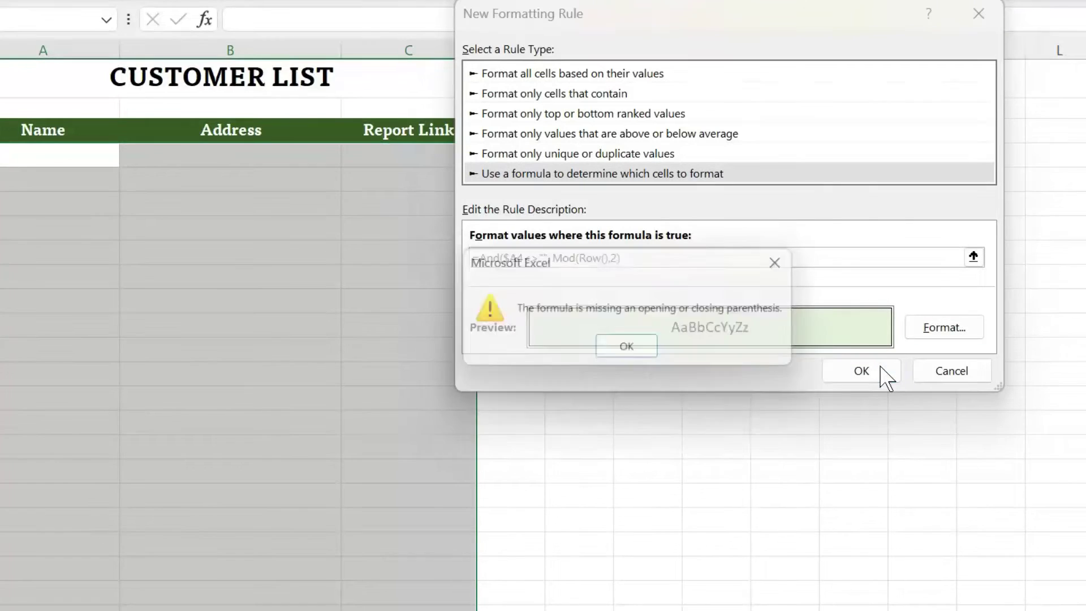
# Correct the rule formula to =And($A4<>"", Mod(Row(),2)) and apply the conditional formatting rule
pyautogui.click(657, 353)
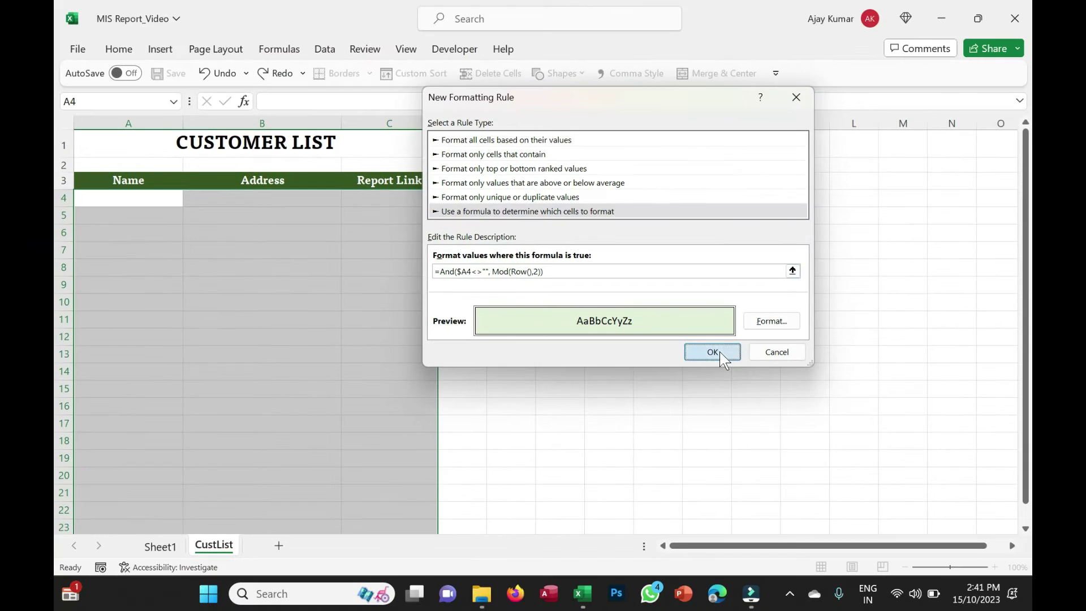
pyautogui.click(877, 377)
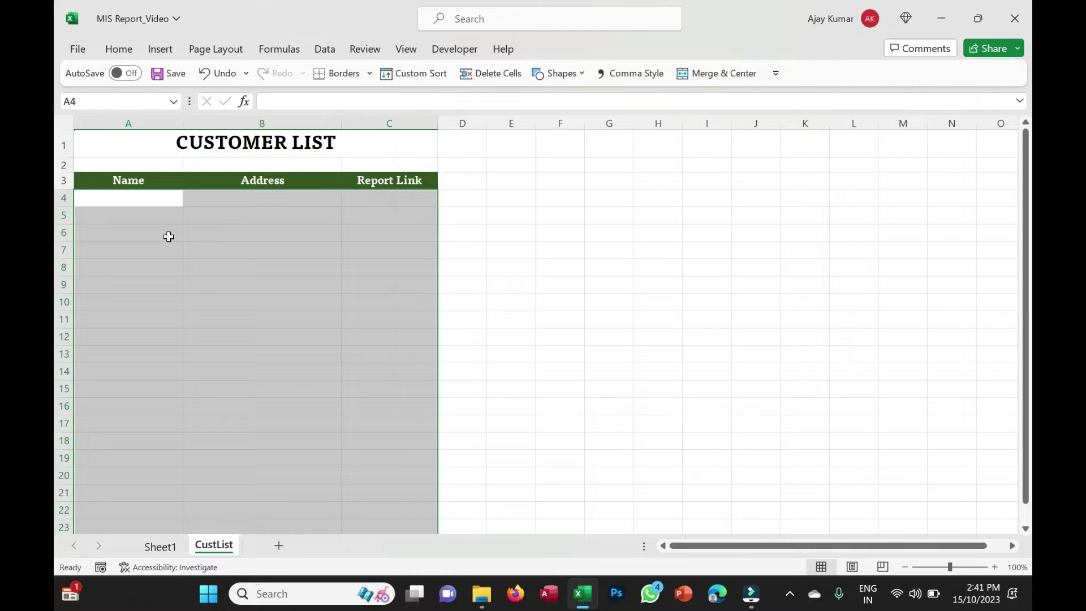
# Test the banding rule by entering the letter a in cells A4 and A5
pyautogui.click(136, 203)
pyautogui.write('a')
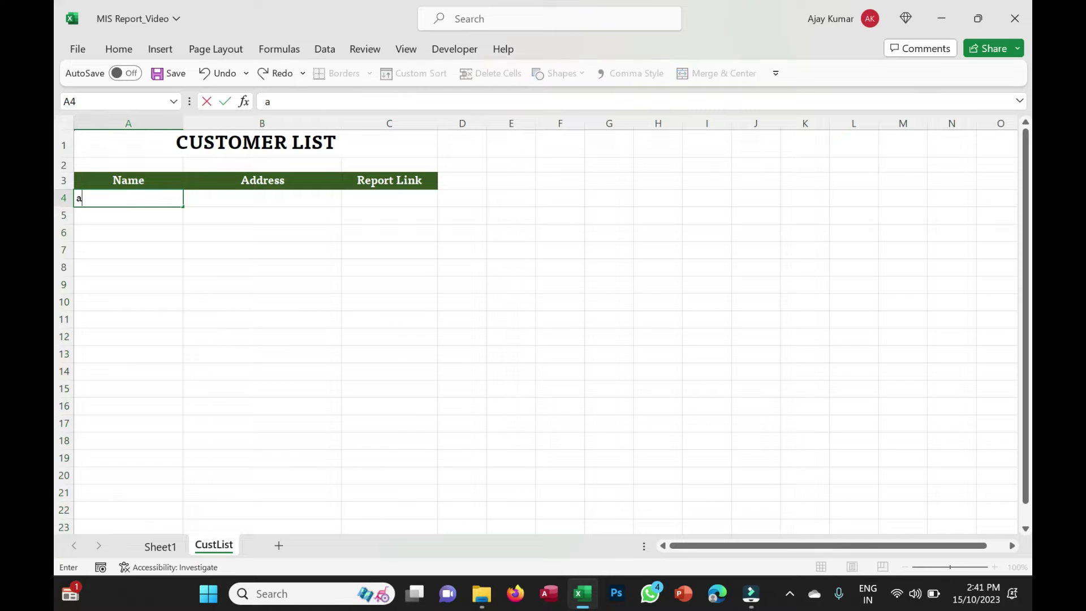
pyautogui.press('Return')
pyautogui.write('a')
pyautogui.press('Return')
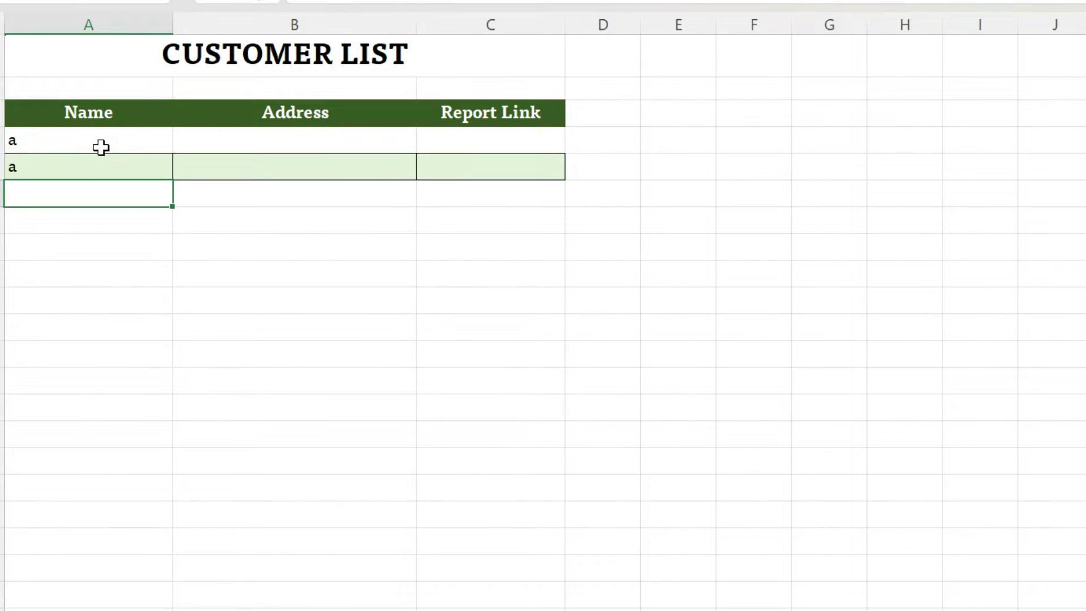
# Replace the test letters with four sample customer first names in cells A4 to A7
pyautogui.click(100, 147)
pyautogui.write('Ajay')
pyautogui.press('Return')
pyautogui.write('Rajiv')
pyautogui.press('Return')
pyautogui.write('Raja')
pyautogui.press('Return')
pyautogui.write('Rani')
pyautogui.press('Return')
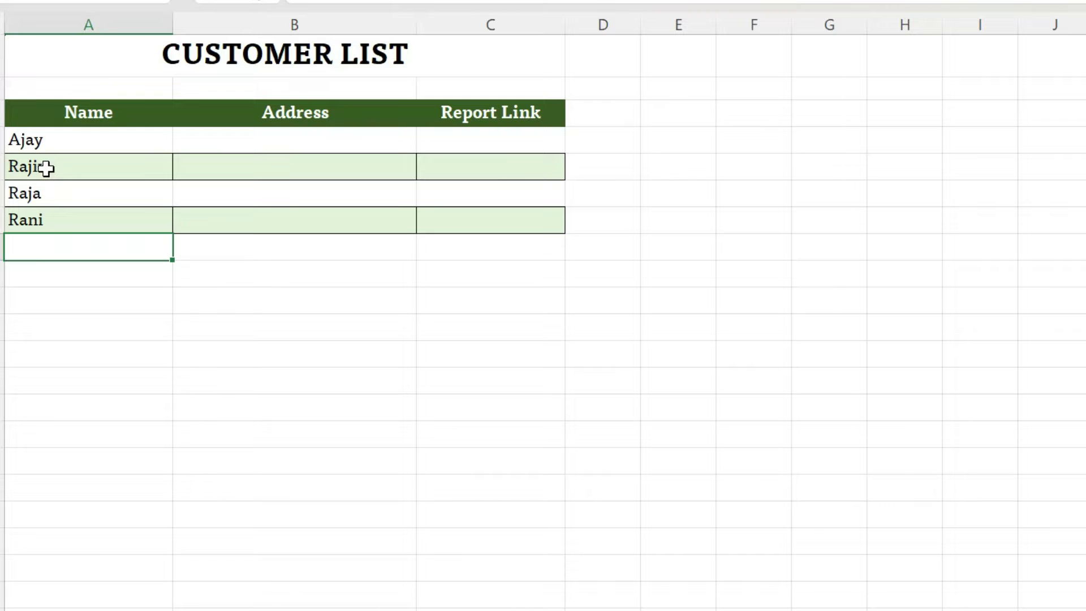
# Select columns A to C from row 4 to the sheet's last row and review their existing rule in the Conditional Formatting Rules Manager
pyautogui.moveTo(46, 168); pyautogui.dragTo(487, 172)
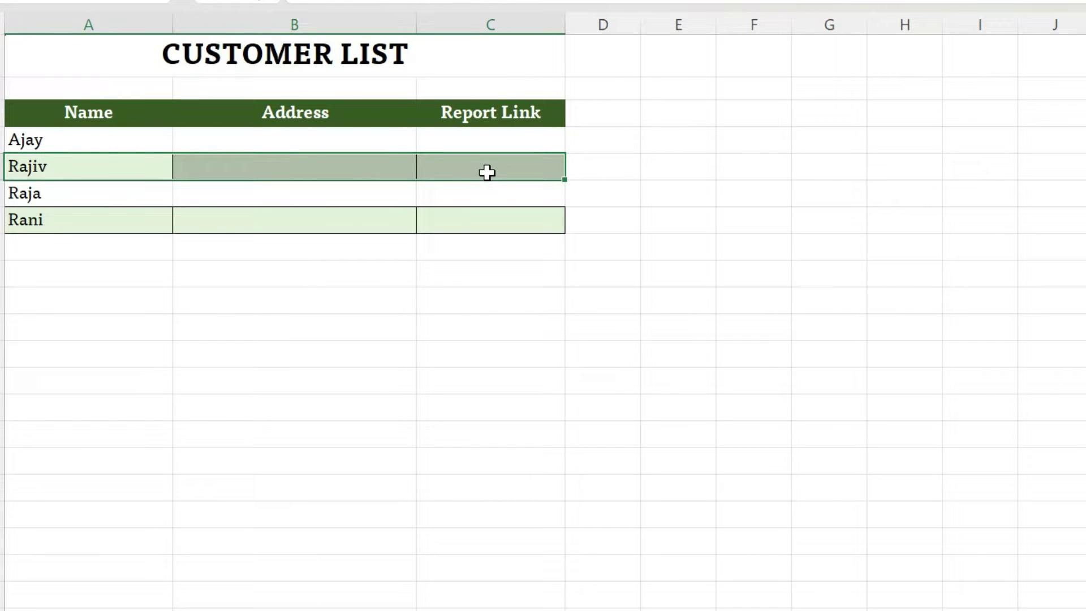
pyautogui.click(70, 143)
pyautogui.hotkey('ctrl', 'shift', 'Right')
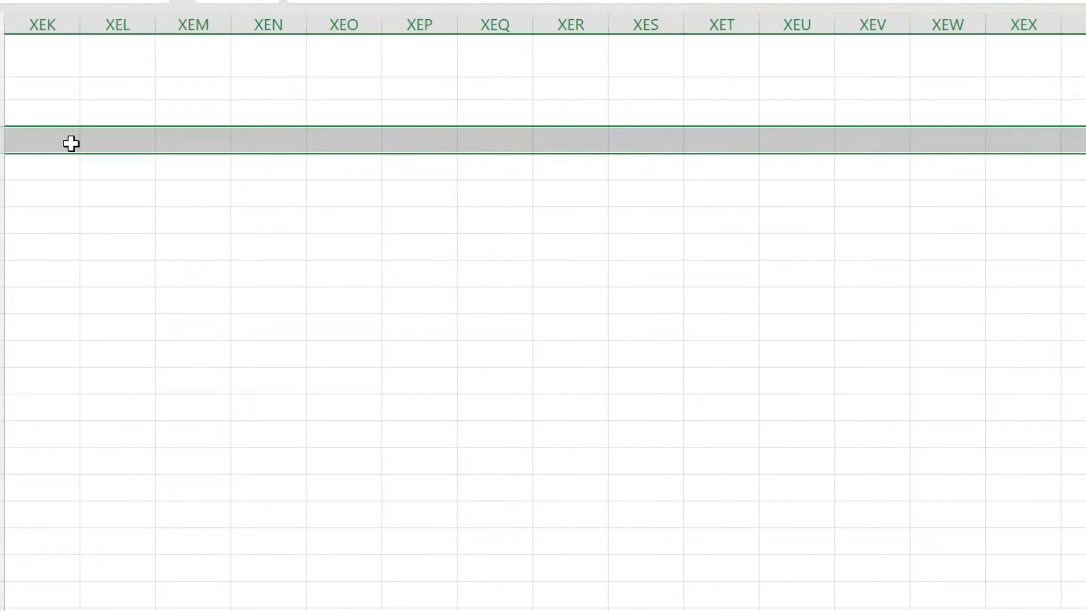
pyautogui.hotkey('ctrl', 'shift', 'Left')
pyautogui.hotkey('ctrl', 'shift', 'Down')
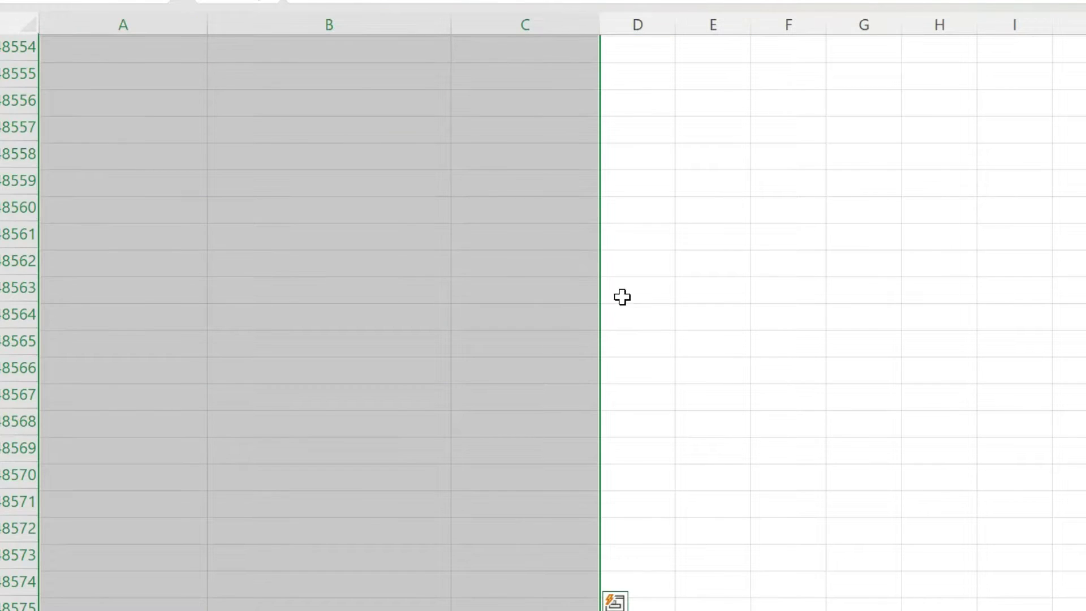
pyautogui.hotkey('ctrl', 'BackSpace')
pyautogui.hotkey('alt', 'h')
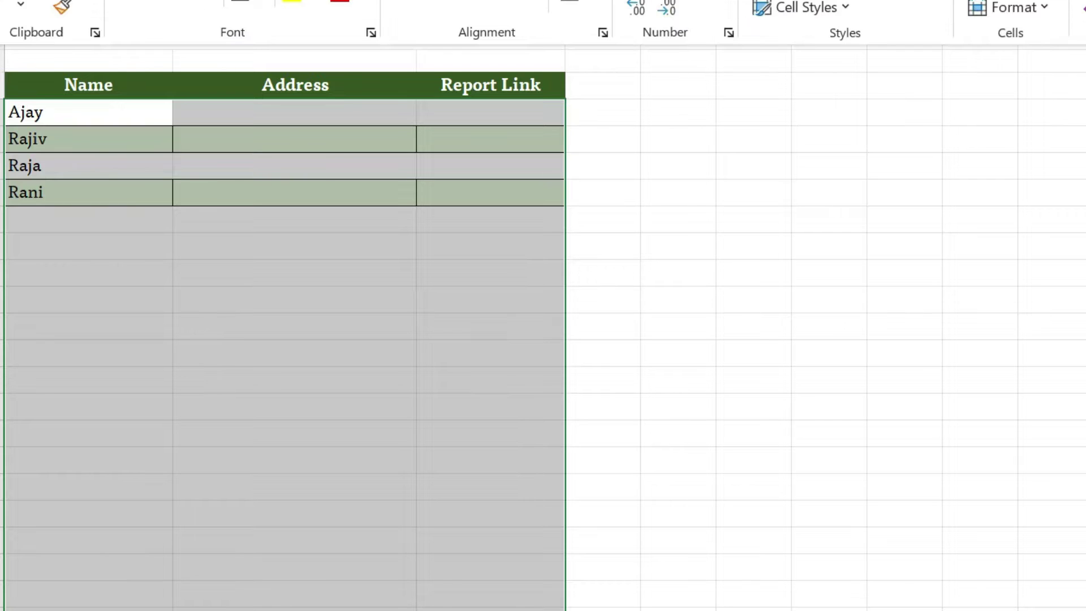
pyautogui.press('l')
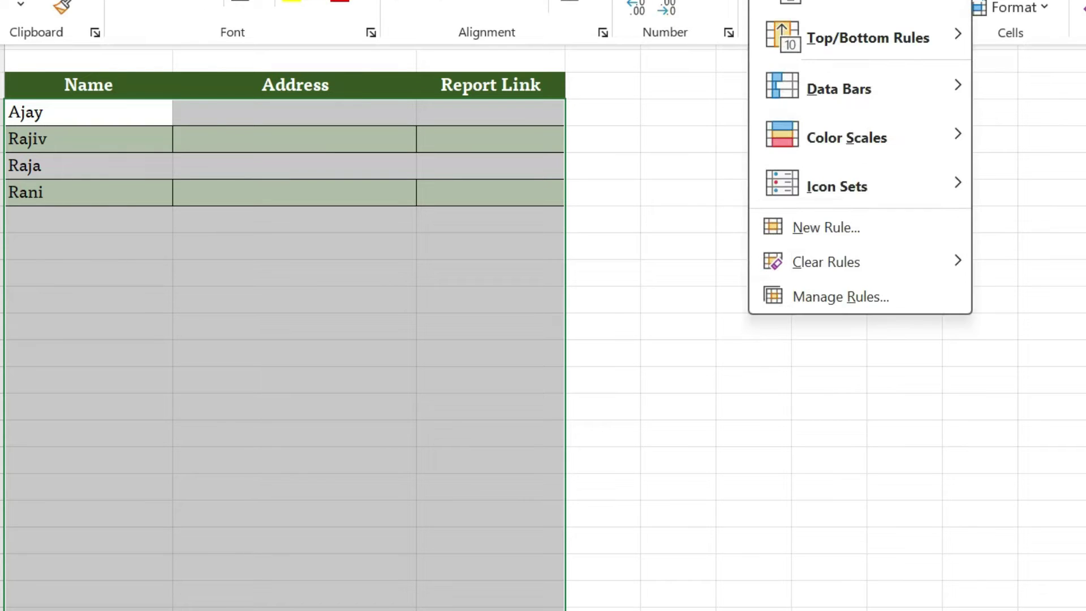
pyautogui.click(878, 296)
pyautogui.doubleClick(523, 161)
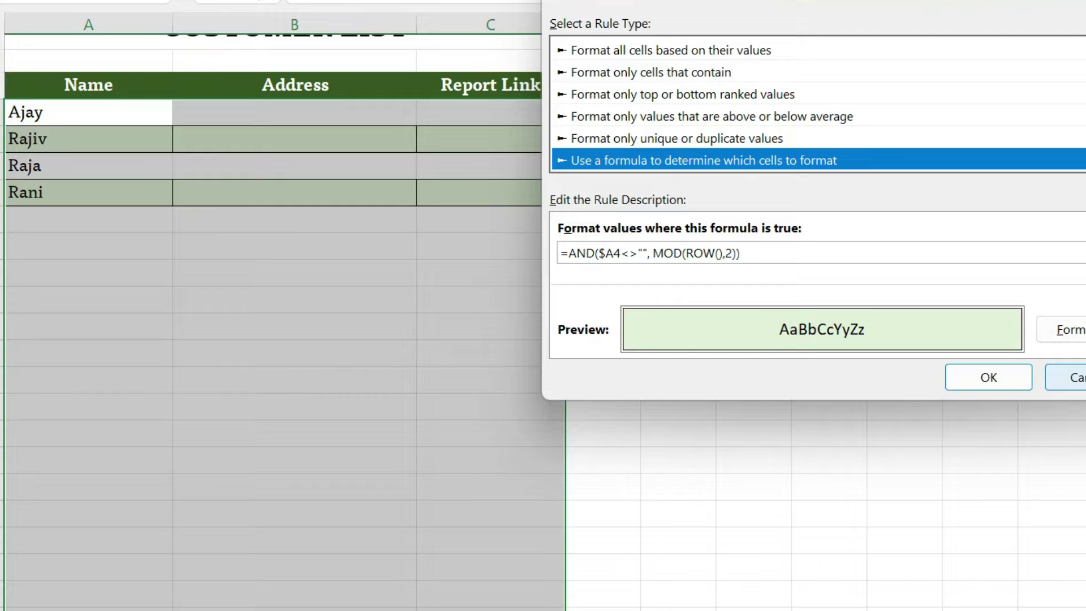
pyautogui.click(1072, 377)
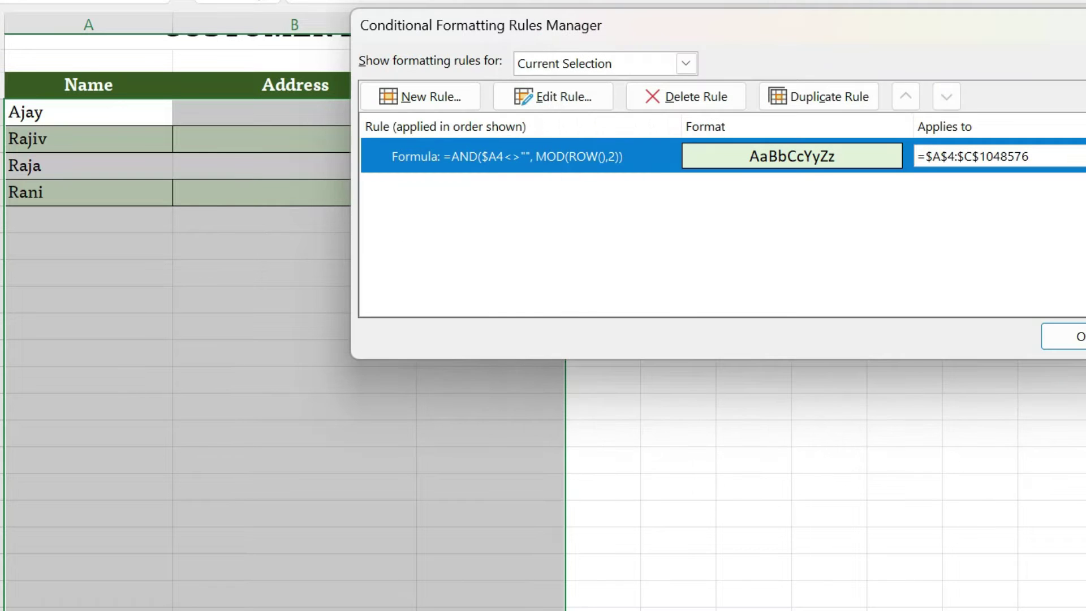
# Add a second formula-based rule with the formula =$A4<>"", locking only the column of A4
pyautogui.click(428, 99)
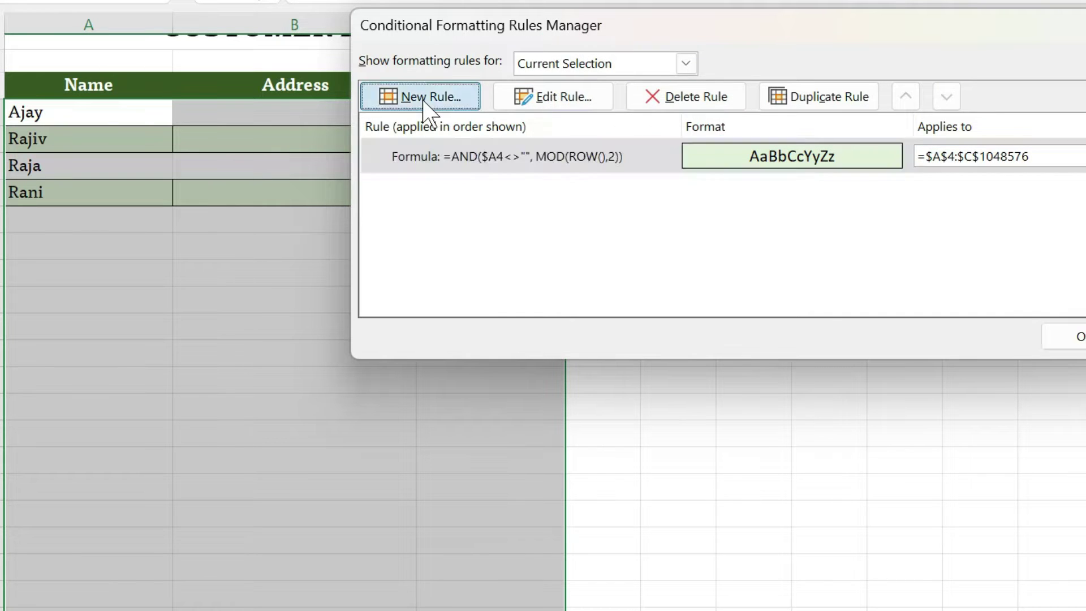
pyautogui.click(659, 137)
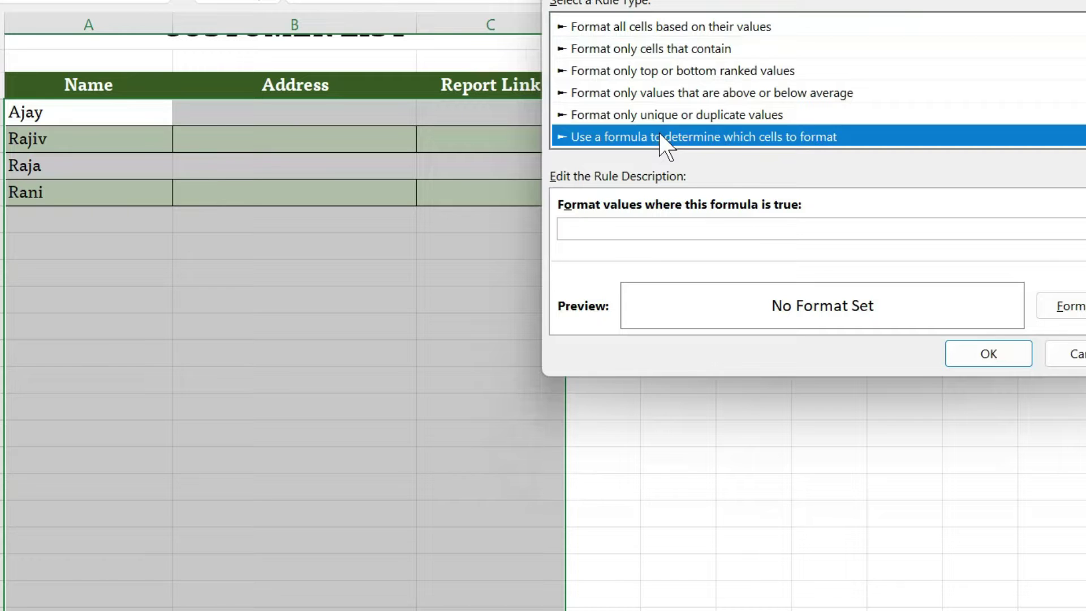
pyautogui.click(656, 229)
pyautogui.write('=')
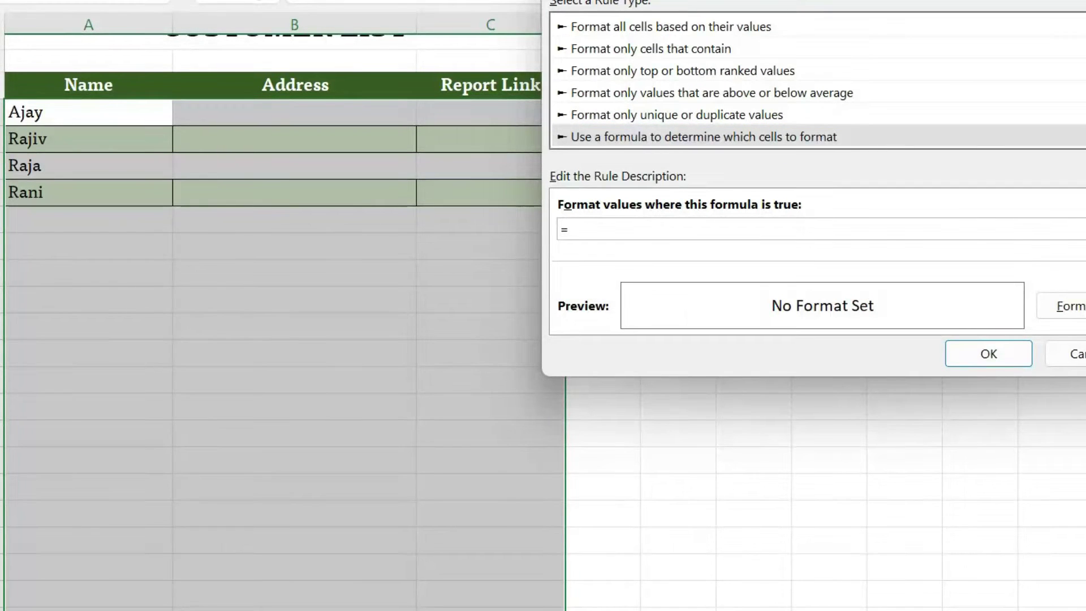
pyautogui.click(75, 112)
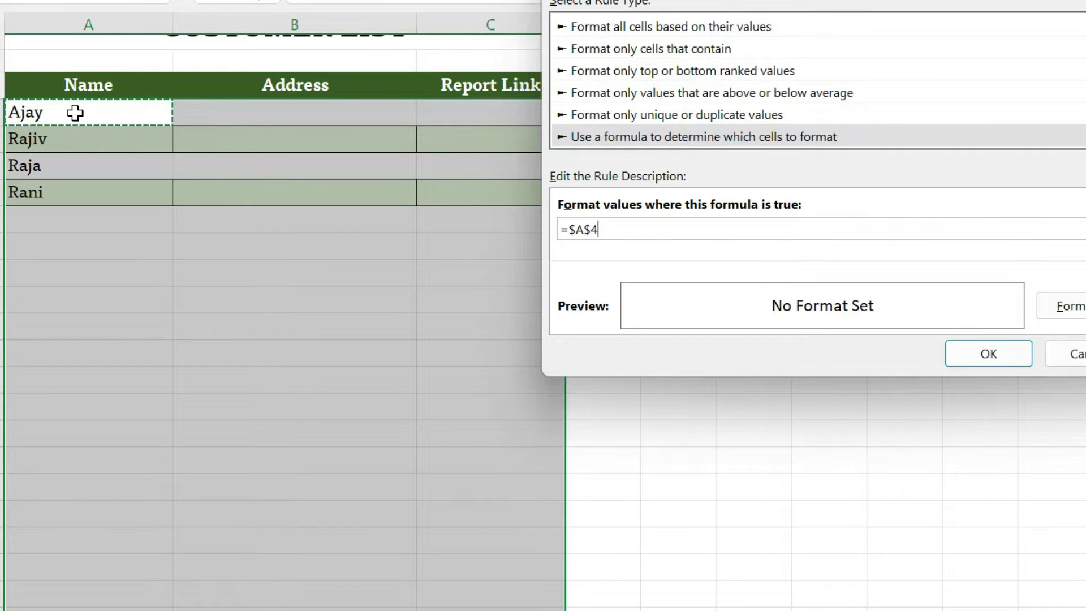
pyautogui.press('F4')
pyautogui.press('F4')
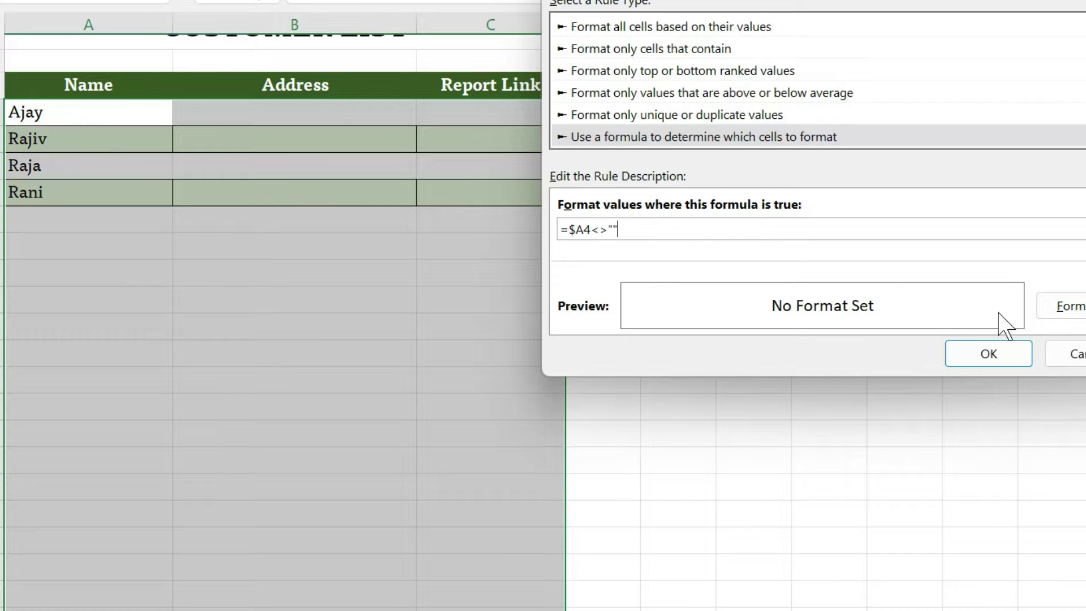
# Give the new rule an outline border and apply the rules to the customer list
pyautogui.click(1068, 306)
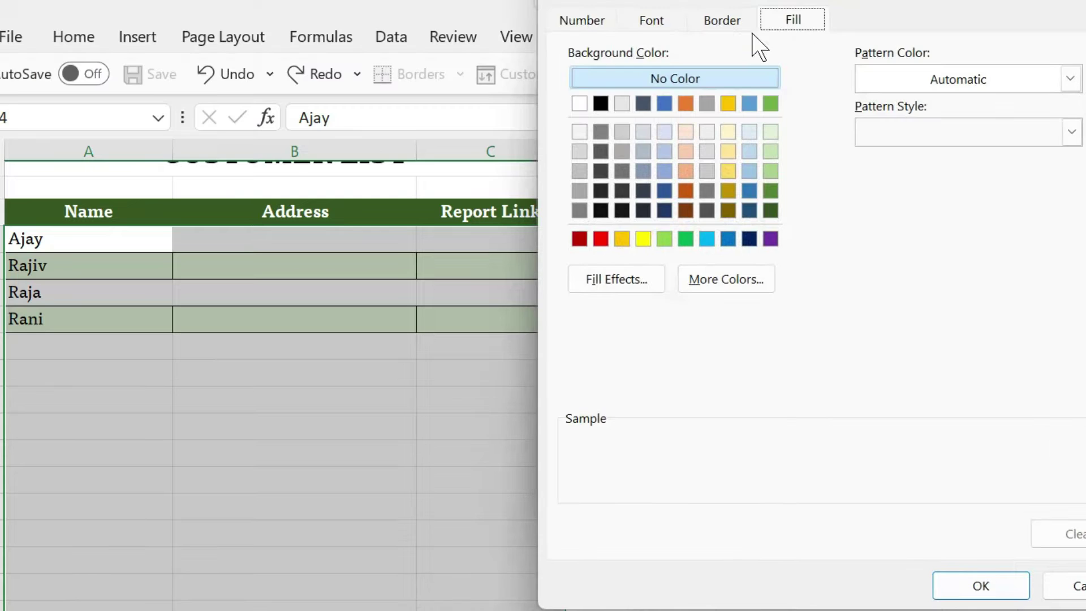
pyautogui.click(722, 21)
pyautogui.click(905, 108)
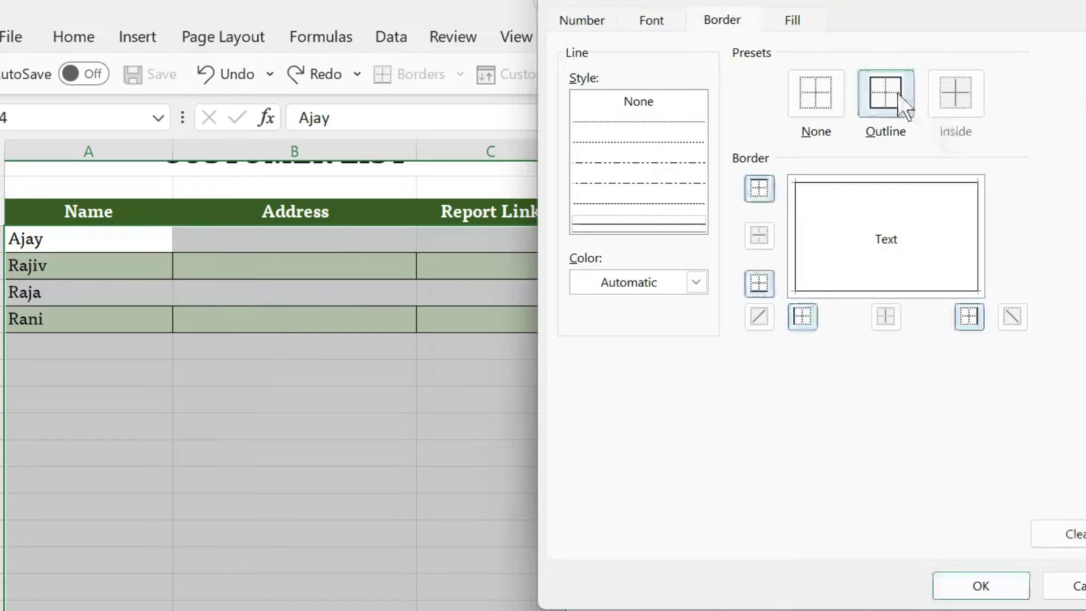
pyautogui.click(984, 588)
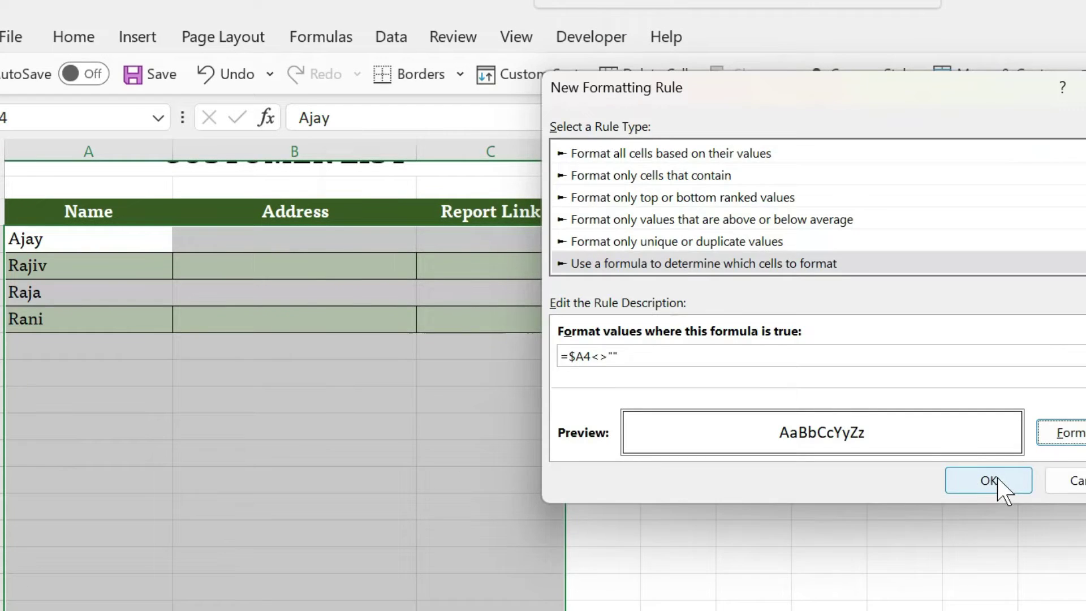
pyautogui.click(989, 481)
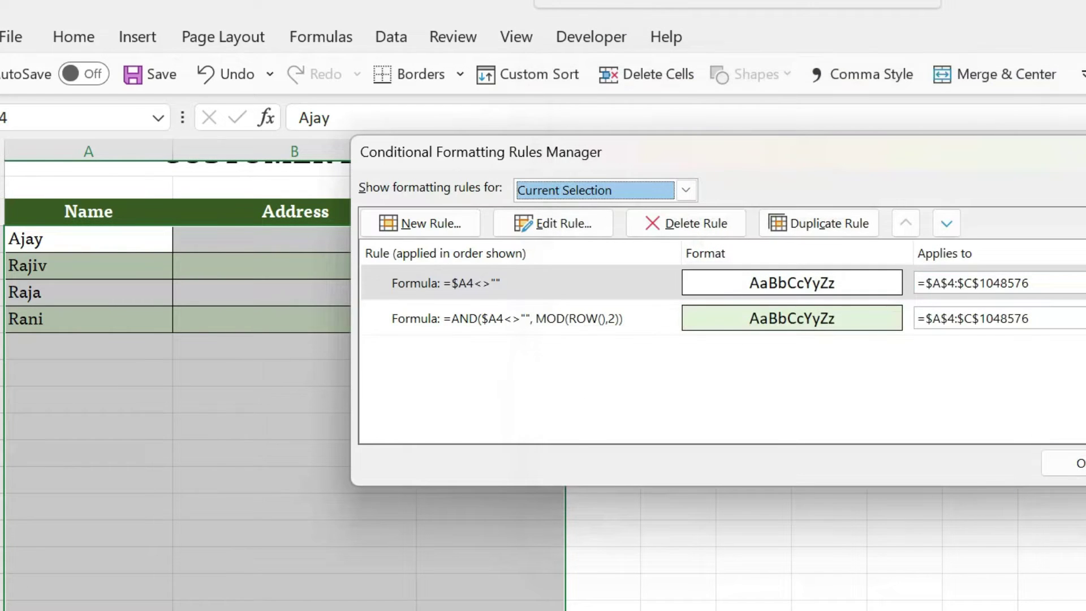
pyautogui.click(1077, 463)
pyautogui.click(183, 365)
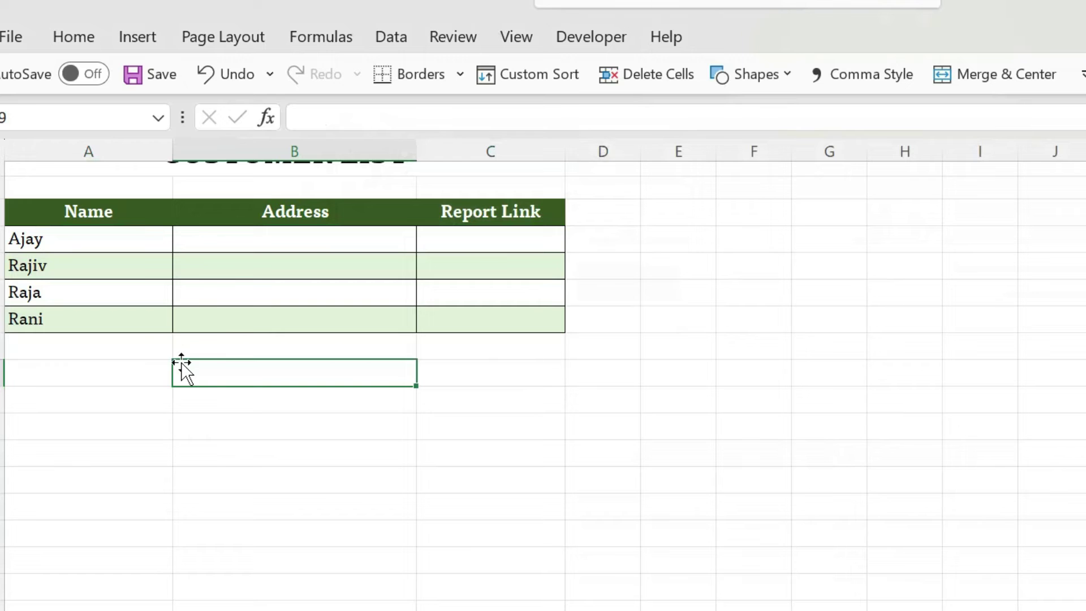
# Clear the sample names from A4 to A9 in the Name column
pyautogui.click(102, 248)
pyautogui.press('Right')
pyautogui.press('Right')
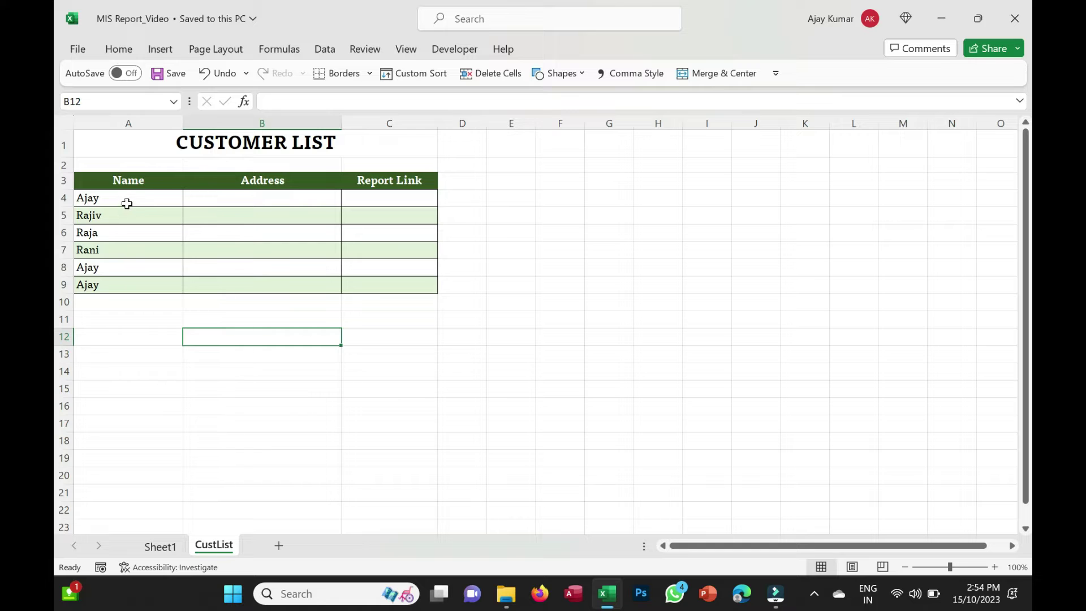
pyautogui.moveTo(126, 204); pyautogui.dragTo(130, 279)
pyautogui.press('Delete')
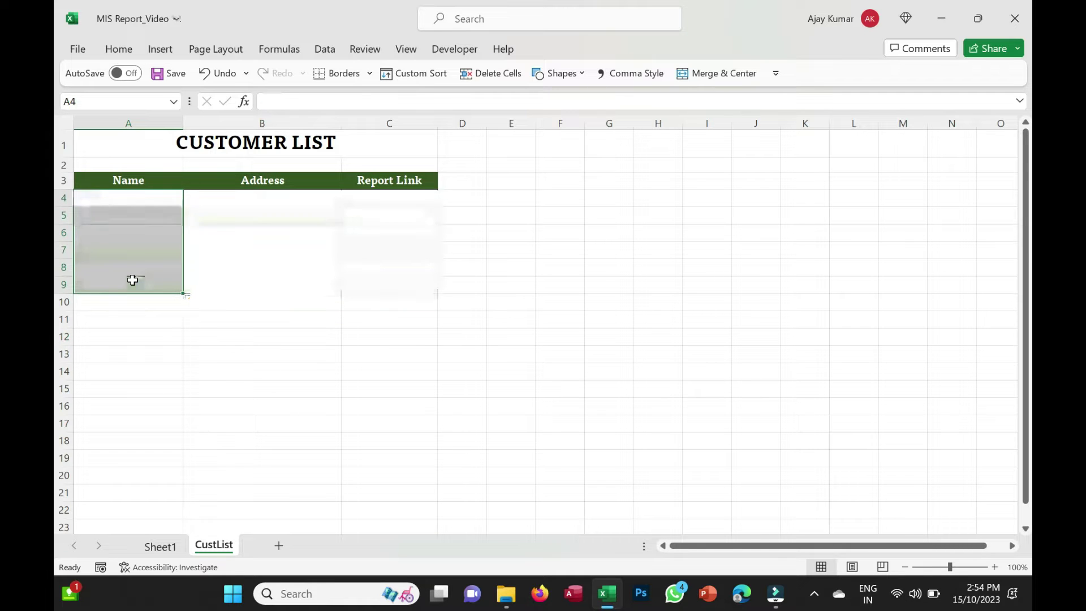
# Examine the Name and Address data on Sheet1 down to its last row and the matching empty columns on CustList
pyautogui.click(162, 546)
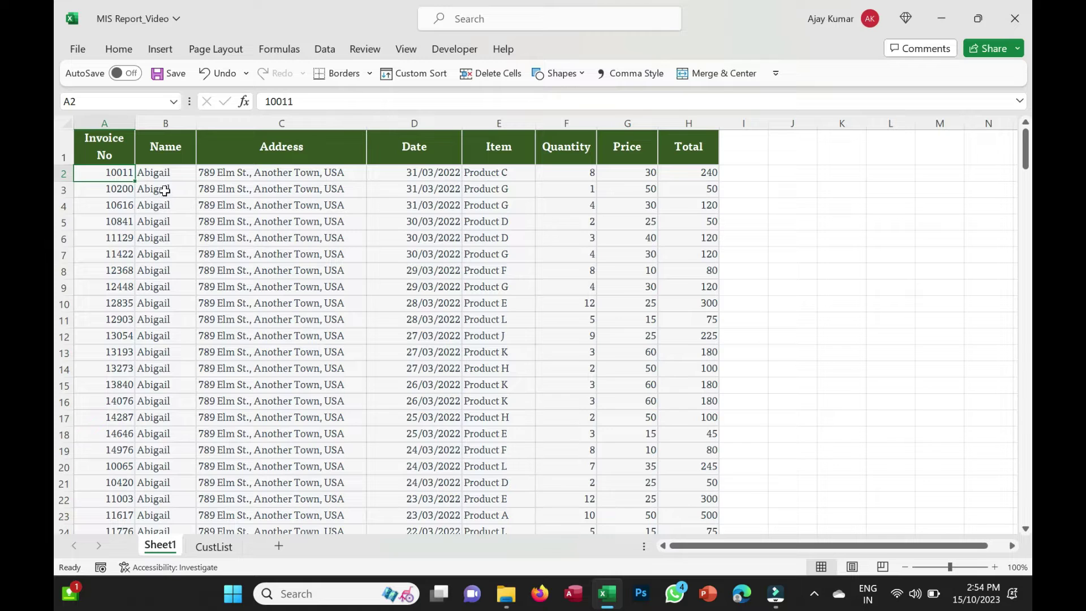
pyautogui.moveTo(165, 175); pyautogui.dragTo(258, 175)
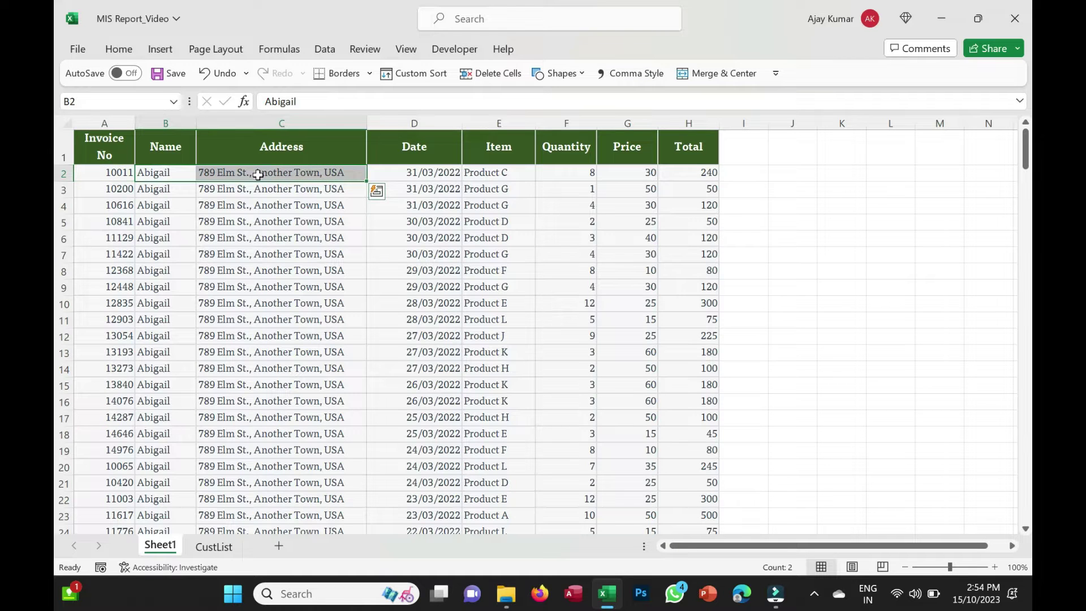
pyautogui.hotkey('shift', 'Down')
pyautogui.hotkey('ctrl', 'shift', 'Down')
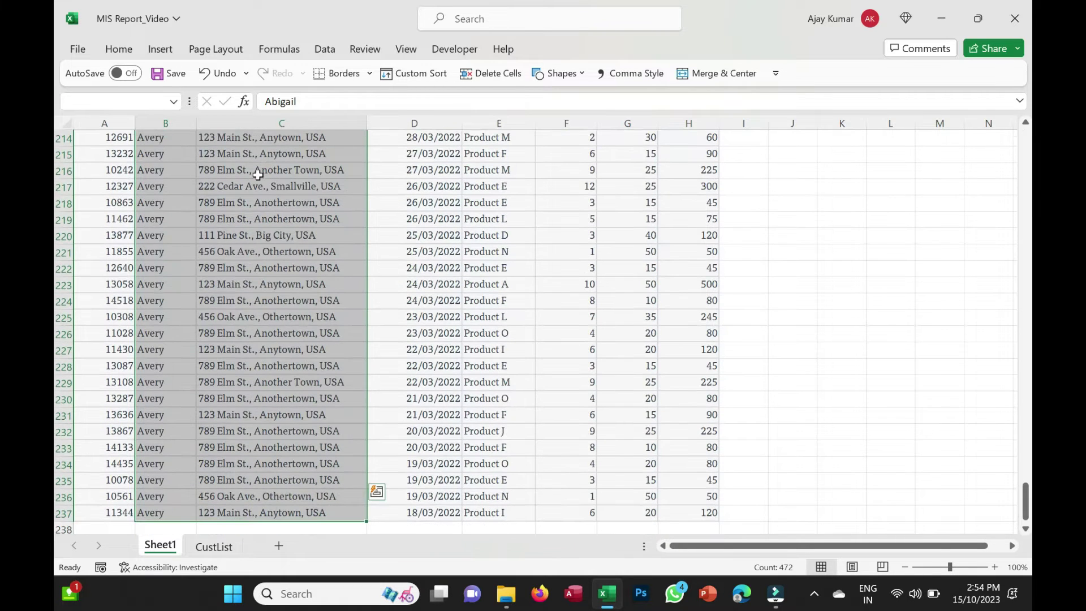
pyautogui.click(214, 546)
pyautogui.moveTo(132, 196); pyautogui.dragTo(274, 398)
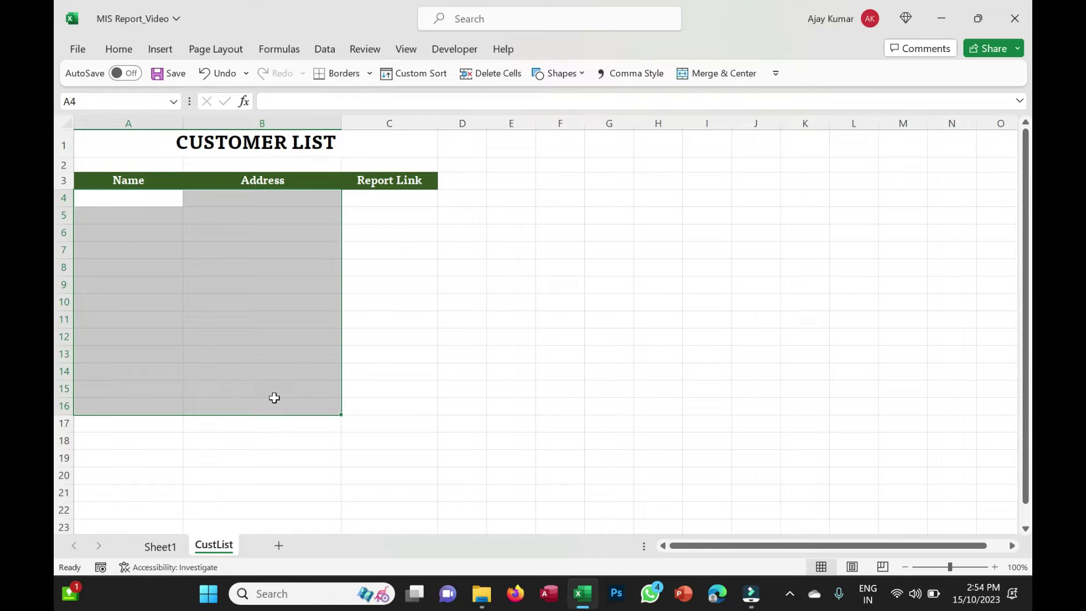
pyautogui.press('Down')
pyautogui.press('Down')
pyautogui.press('Down')
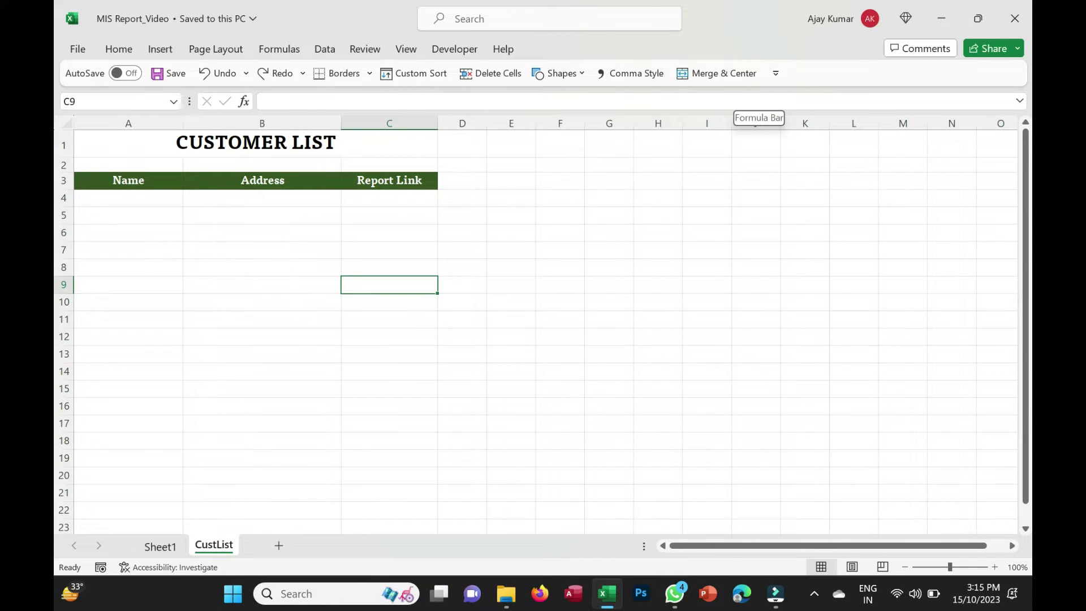
# Try the UNIQUE function in C9 of CustList and clear the unfinished formula
pyautogui.write('=unique')
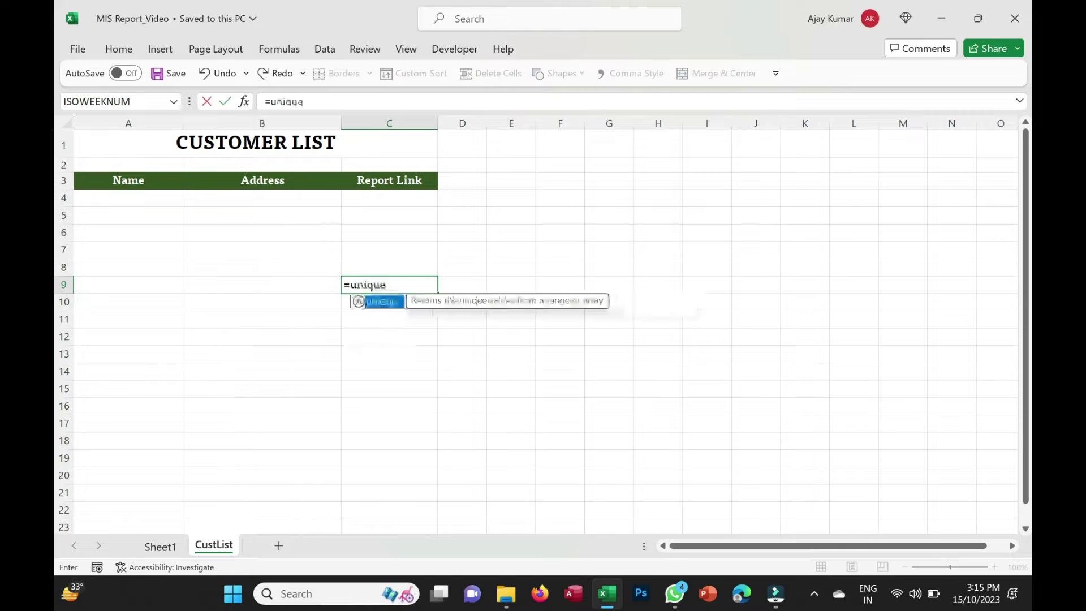
pyautogui.press('Return')
pyautogui.press('Up')
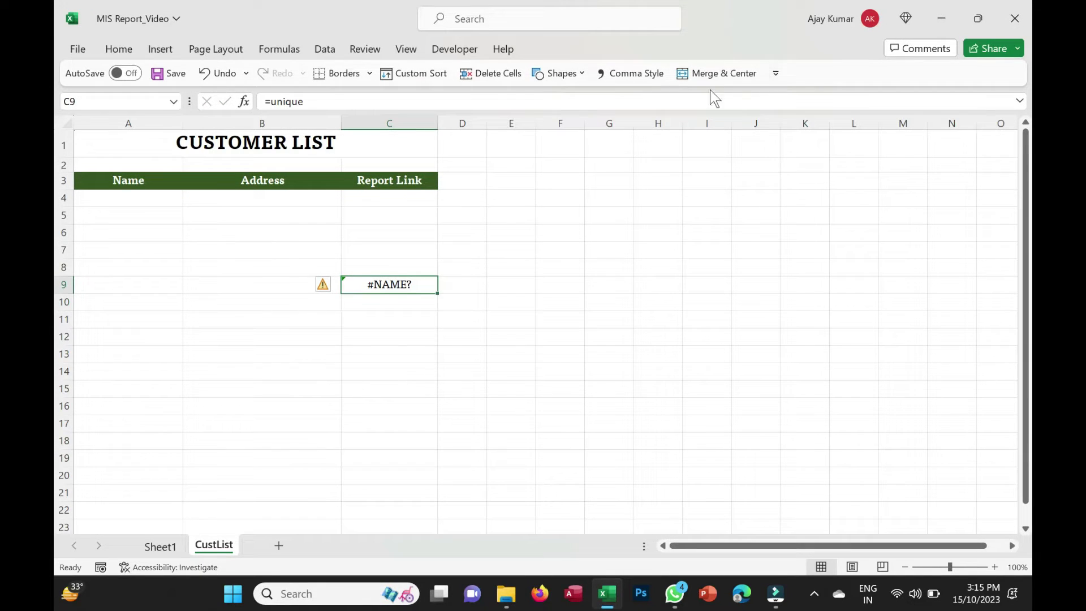
pyautogui.doubleClick(400, 284)
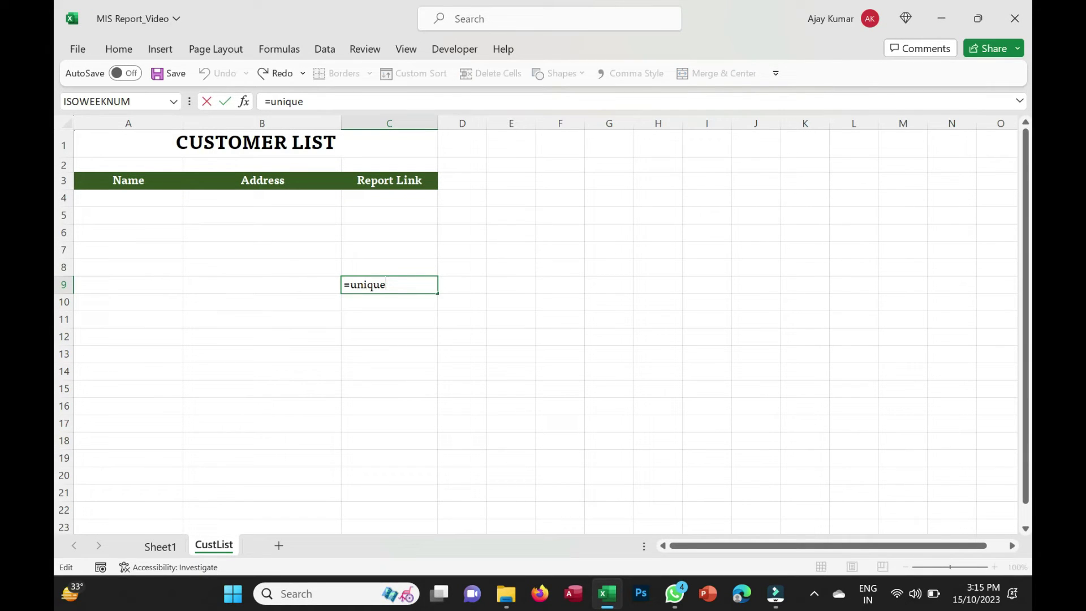
pyautogui.write('(')
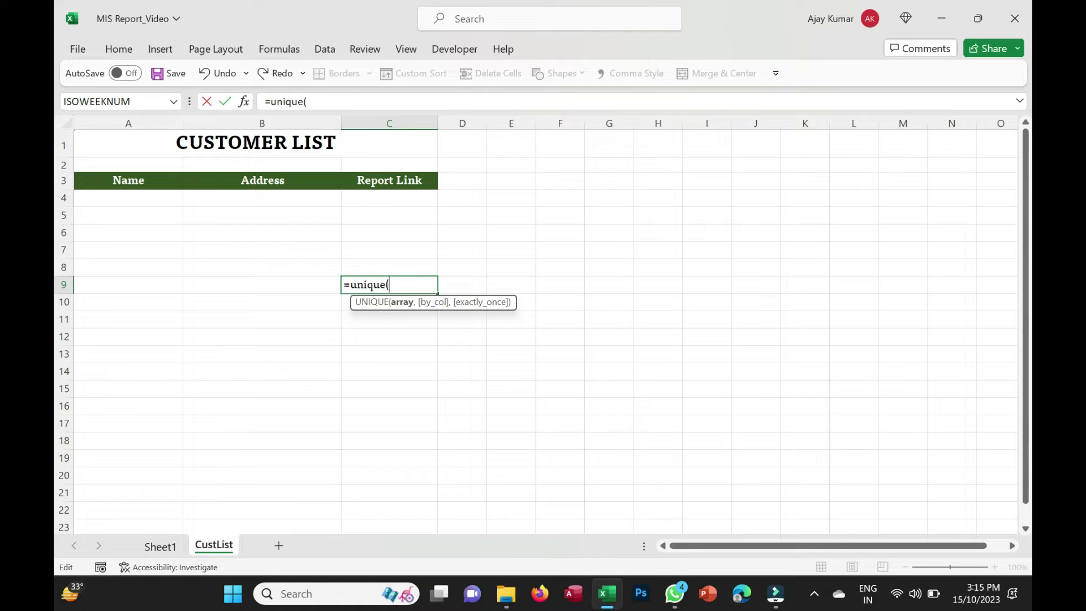
pyautogui.press('BackSpace')
pyautogui.press('BackSpace')
pyautogui.press('BackSpace')
pyautogui.press('BackSpace')
pyautogui.press('BackSpace')
pyautogui.press('BackSpace')
pyautogui.press('BackSpace')
pyautogui.press('BackSpace')
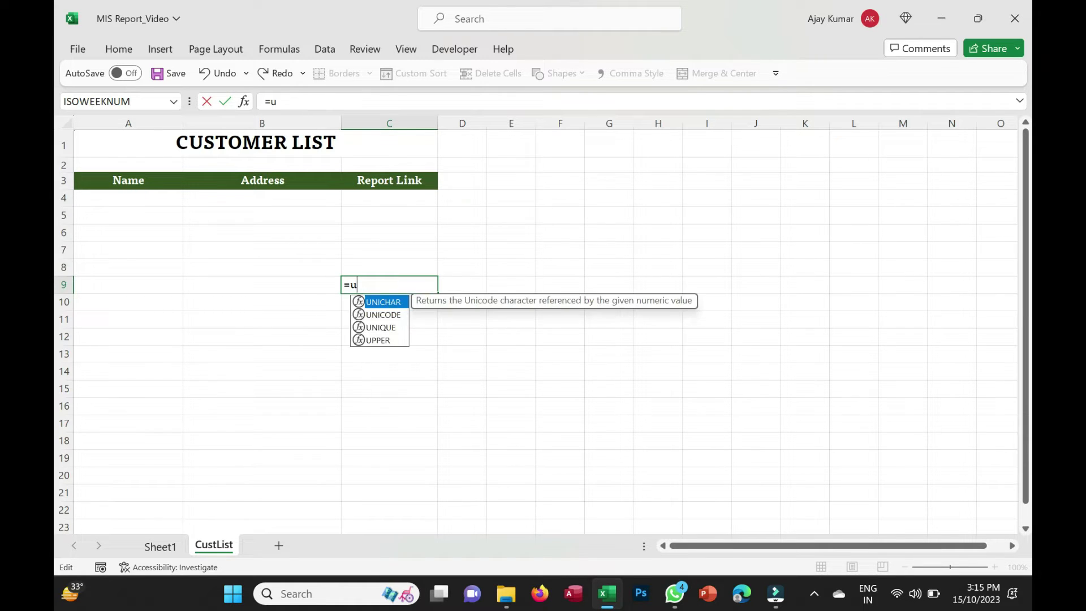
pyautogui.press('Return')
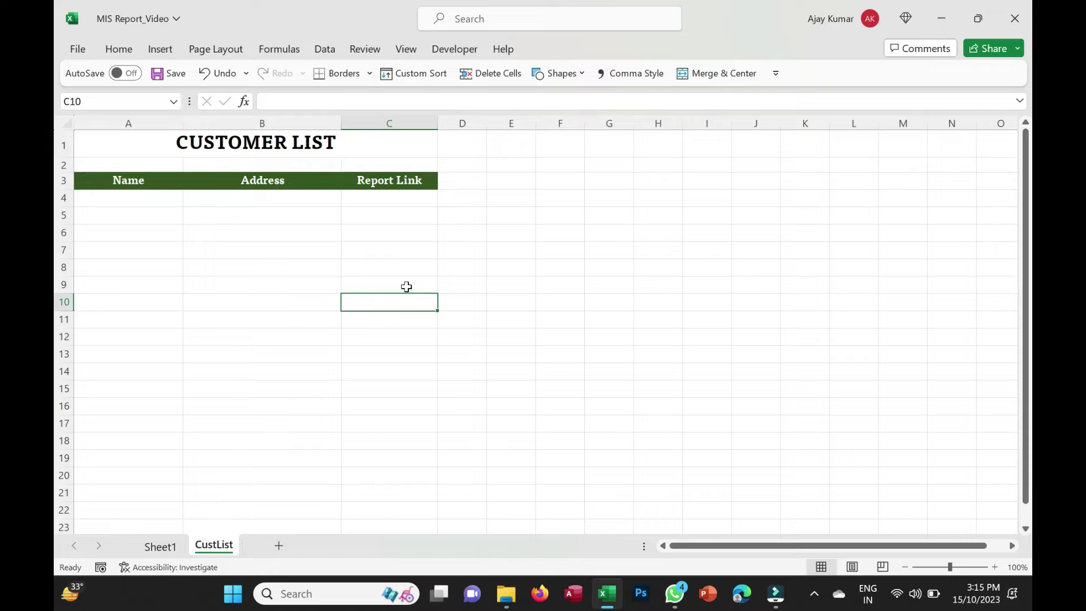
# Examine the empty columns beside the Sheet1 data and the Name, Address and Report Link table area on CustList
pyautogui.click(160, 546)
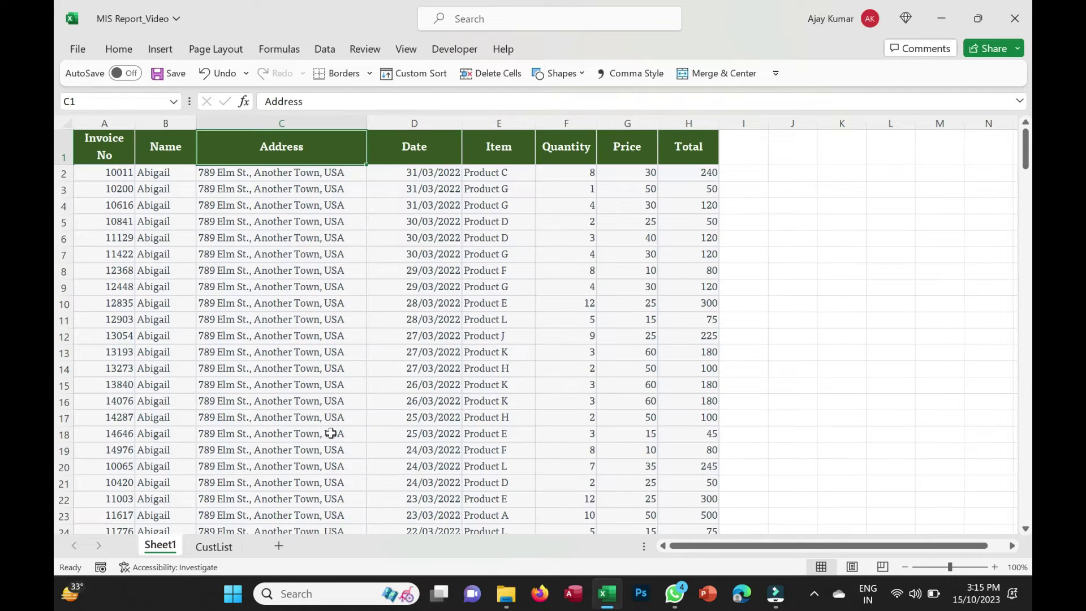
pyautogui.moveTo(872, 161); pyautogui.dragTo(952, 148)
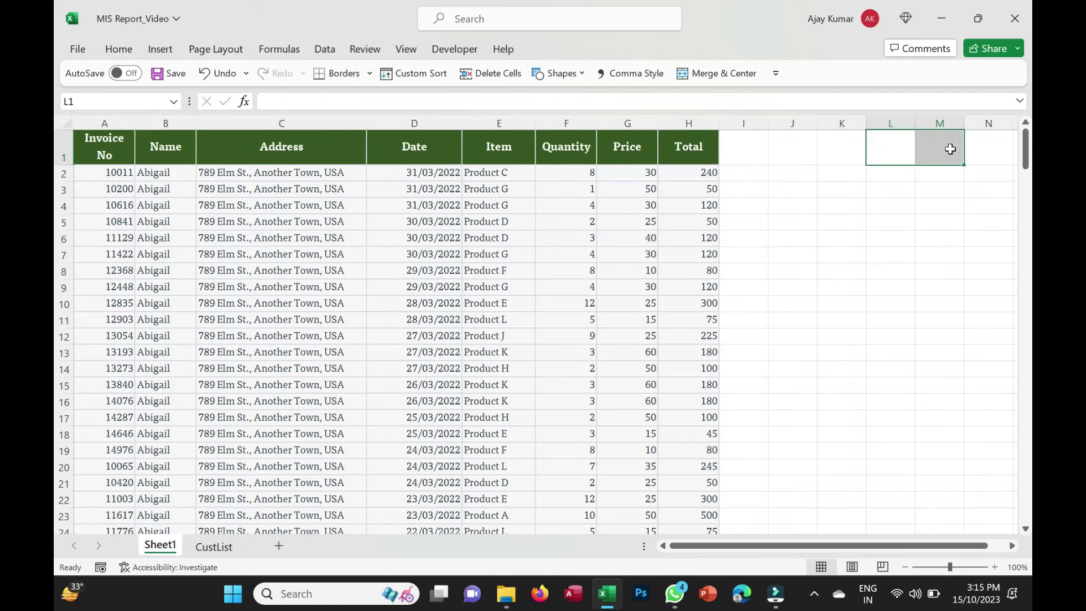
pyautogui.click(214, 547)
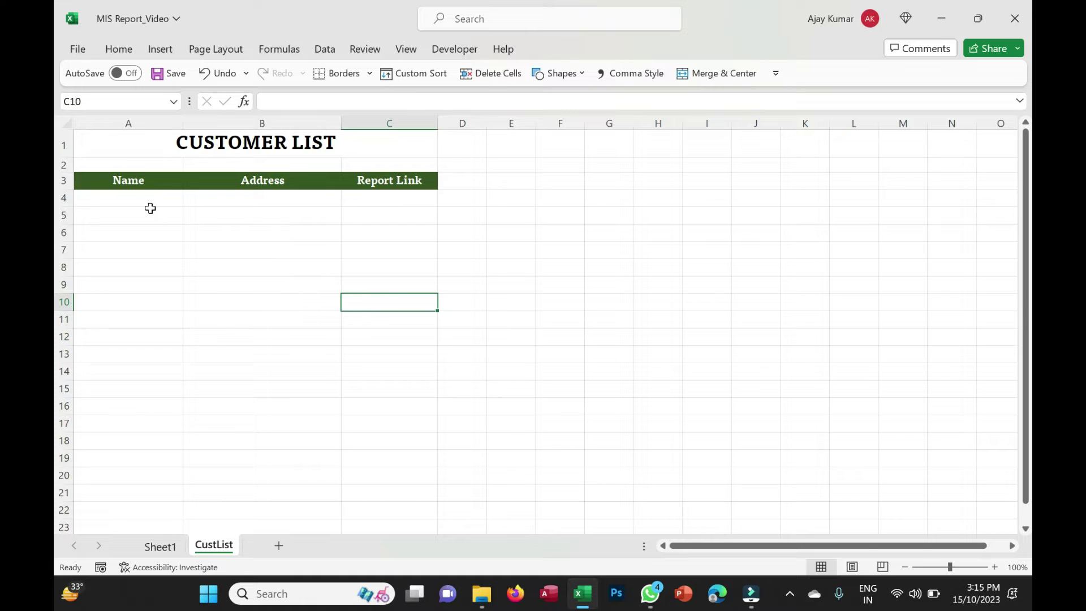
pyautogui.click(160, 546)
pyautogui.moveTo(893, 155); pyautogui.dragTo(967, 147)
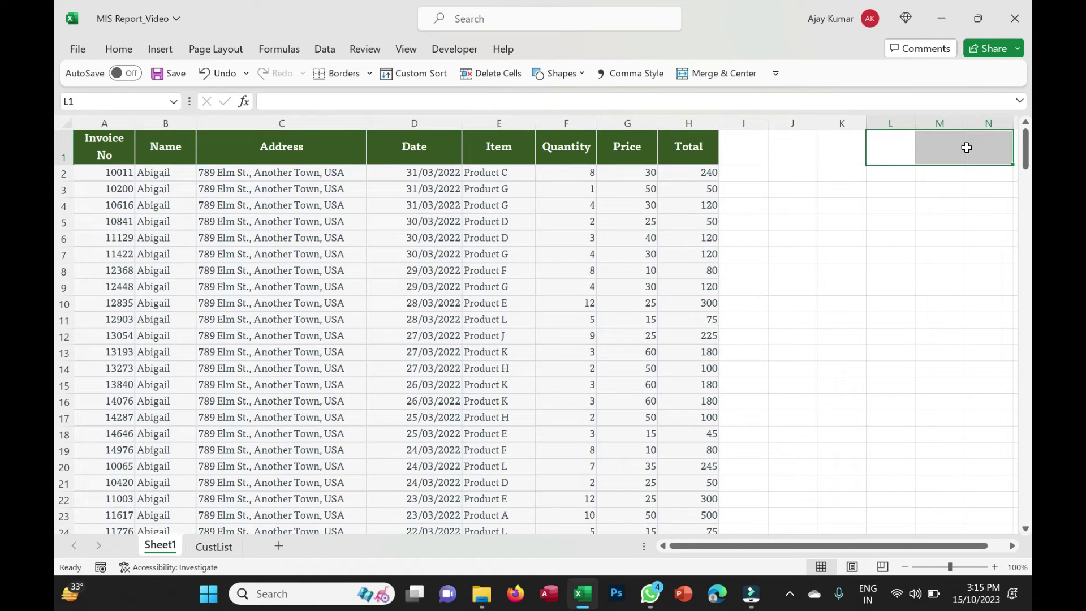
pyautogui.click(214, 547)
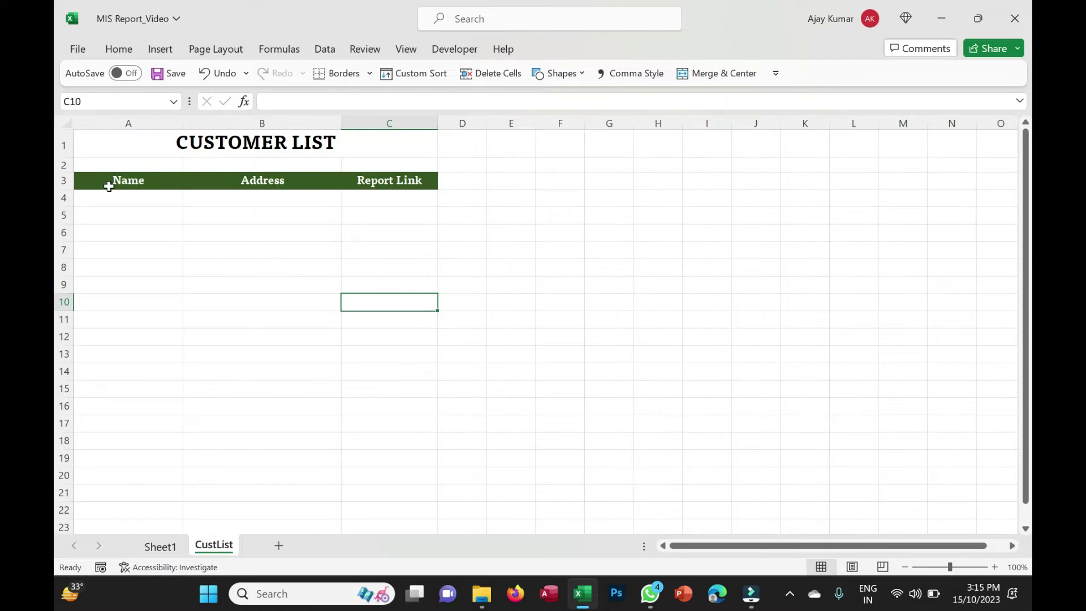
pyautogui.moveTo(104, 182); pyautogui.dragTo(374, 419)
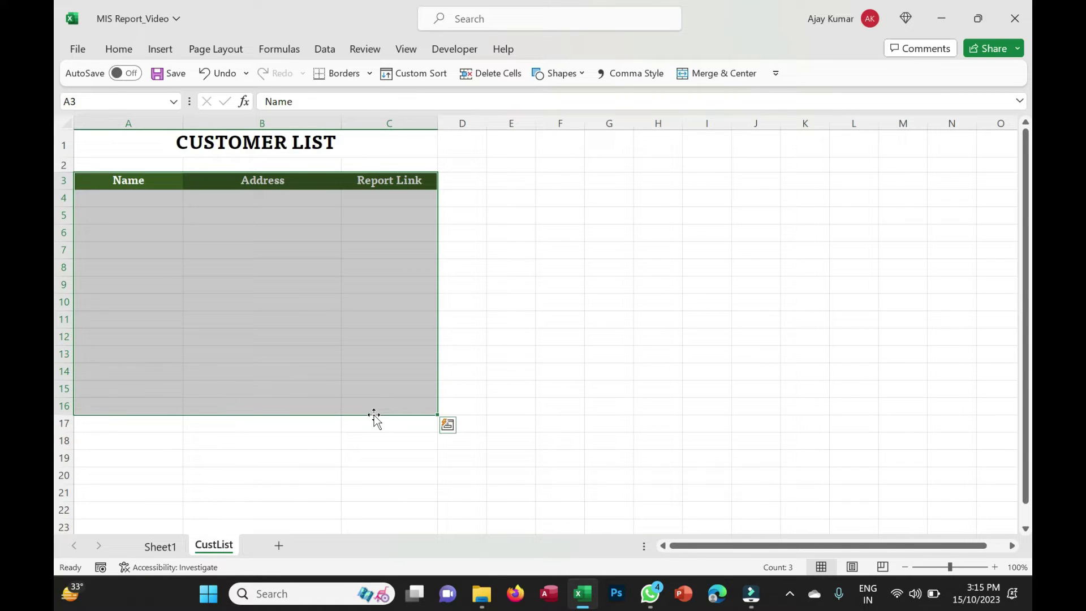
pyautogui.click(281, 213)
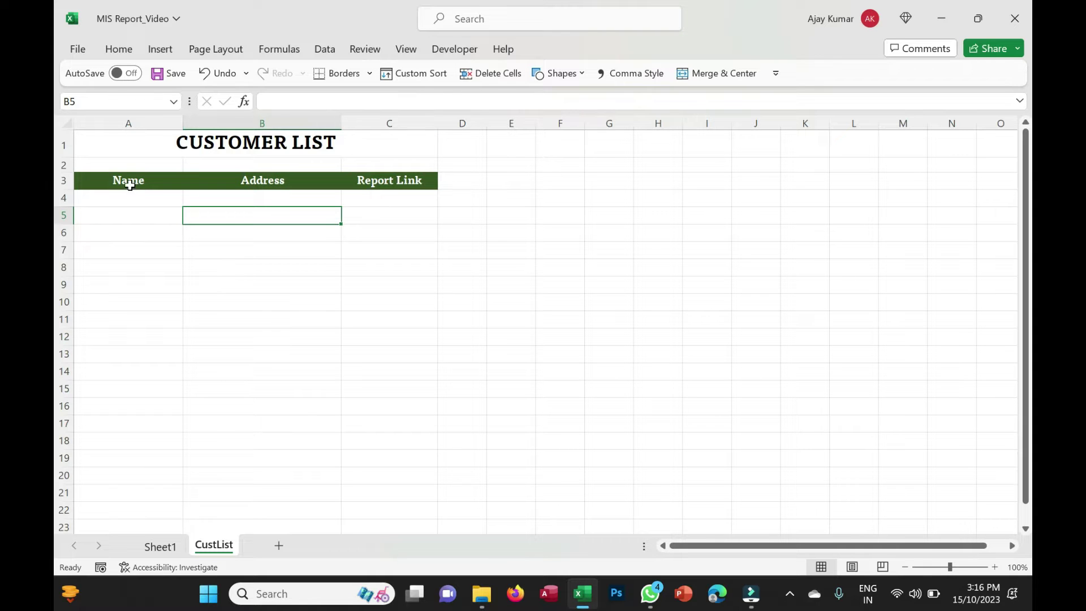
# Start recording a macro named GetUniqueList, stored in This Workbook
pyautogui.click(455, 50)
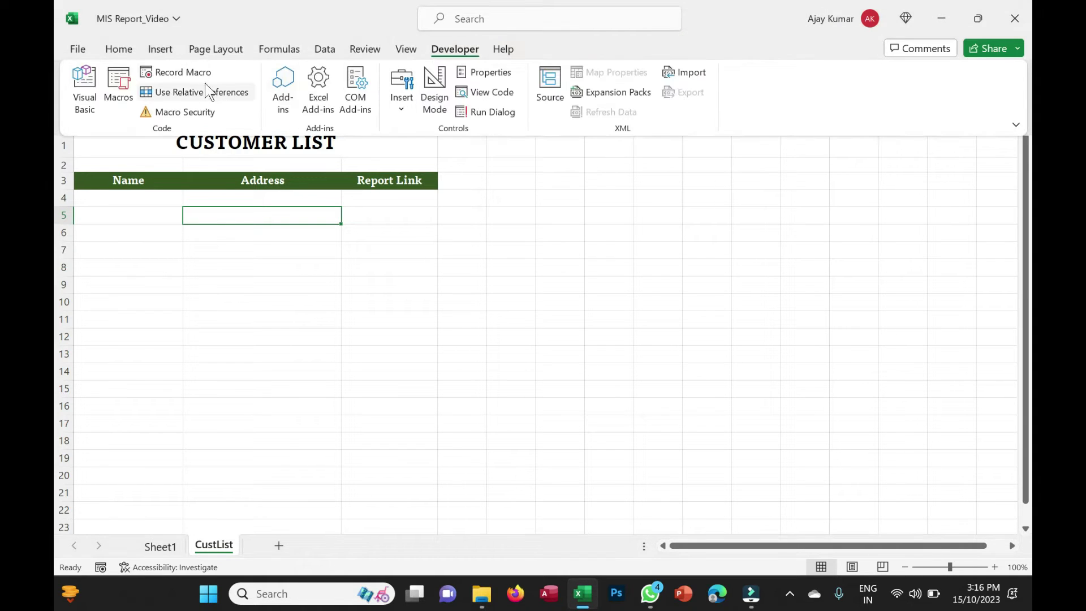
pyautogui.click(180, 72)
pyautogui.write('GetUniqueList')
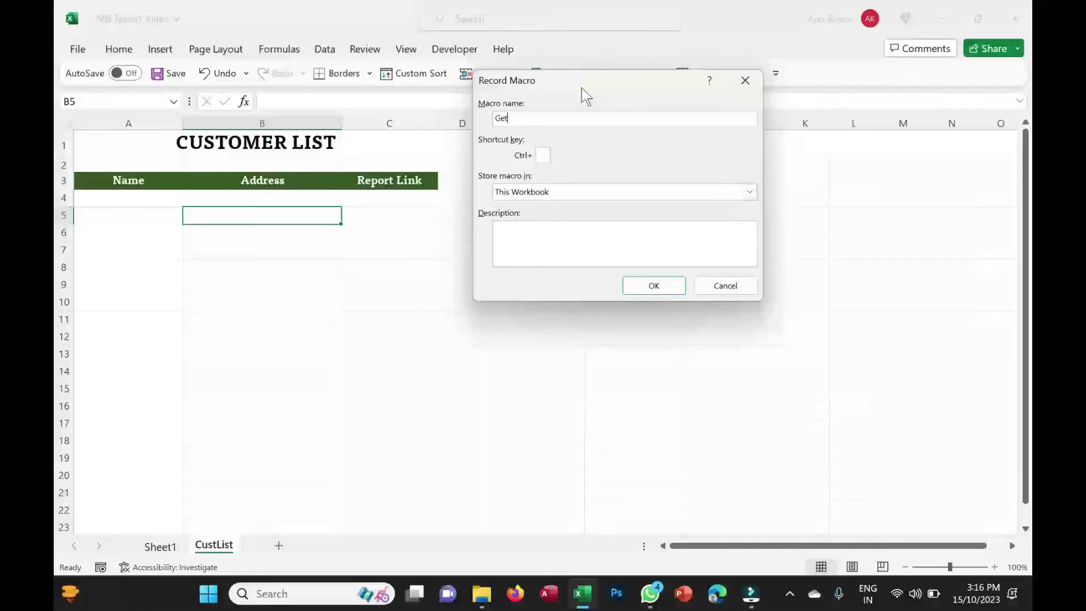
pyautogui.click(665, 287)
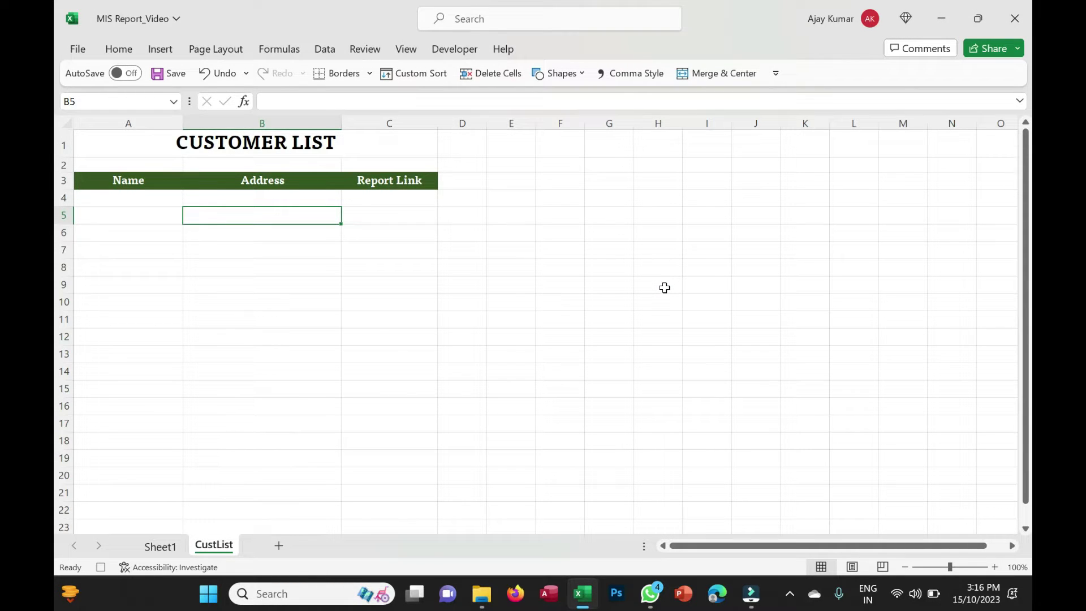
# Clear the contents of columns A to C on CustList from row 4 down to the sheet's last row
pyautogui.click(120, 198)
pyautogui.hotkey('shift', 'Right')
pyautogui.hotkey('shift', 'Right')
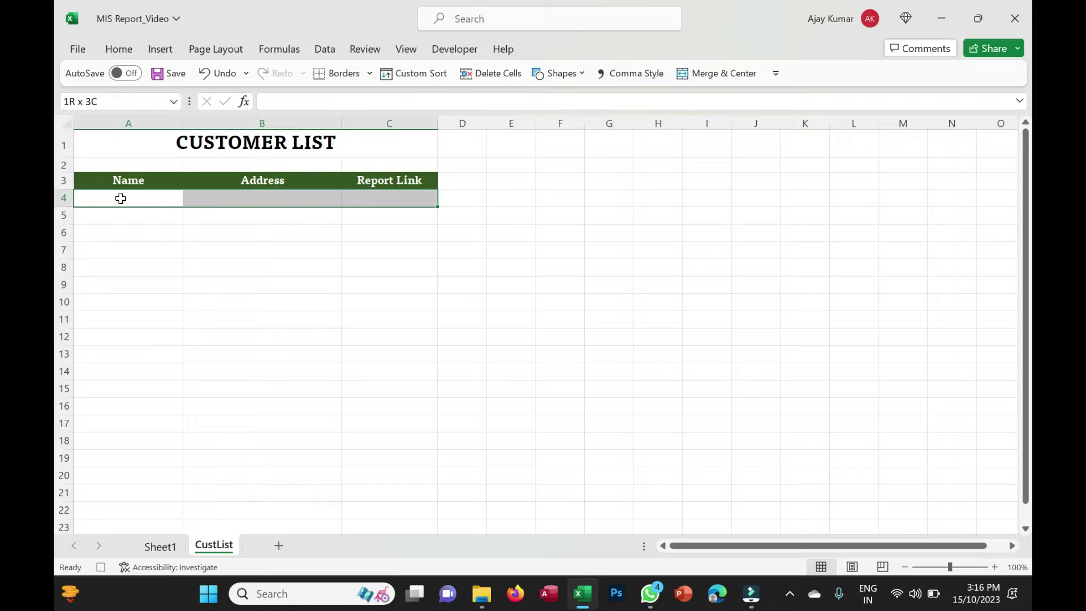
pyautogui.hotkey('ctrl', 'shift', 'Down')
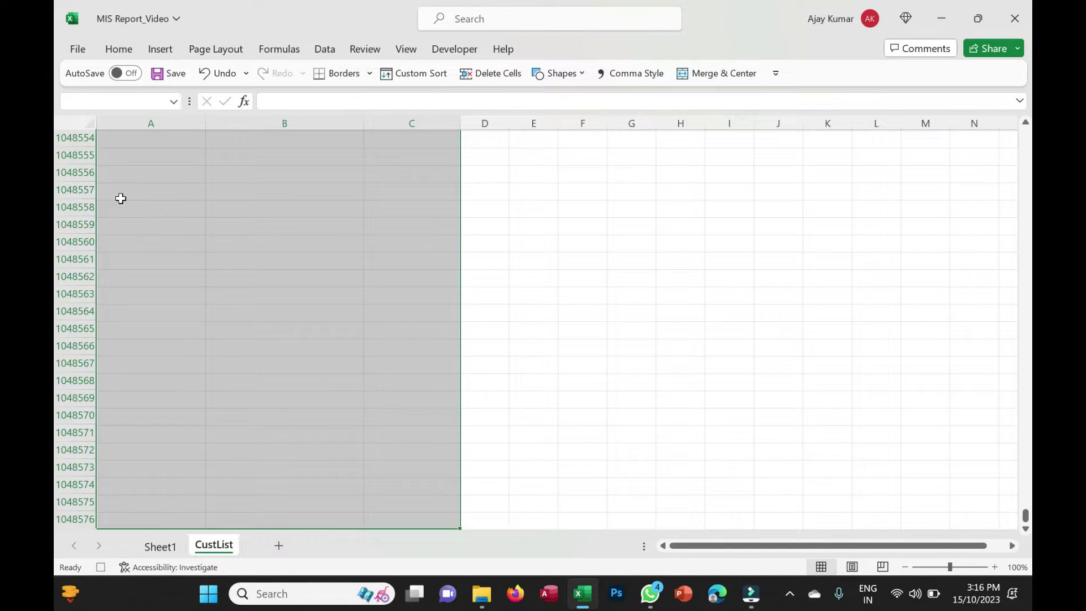
pyautogui.rightClick(121, 199)
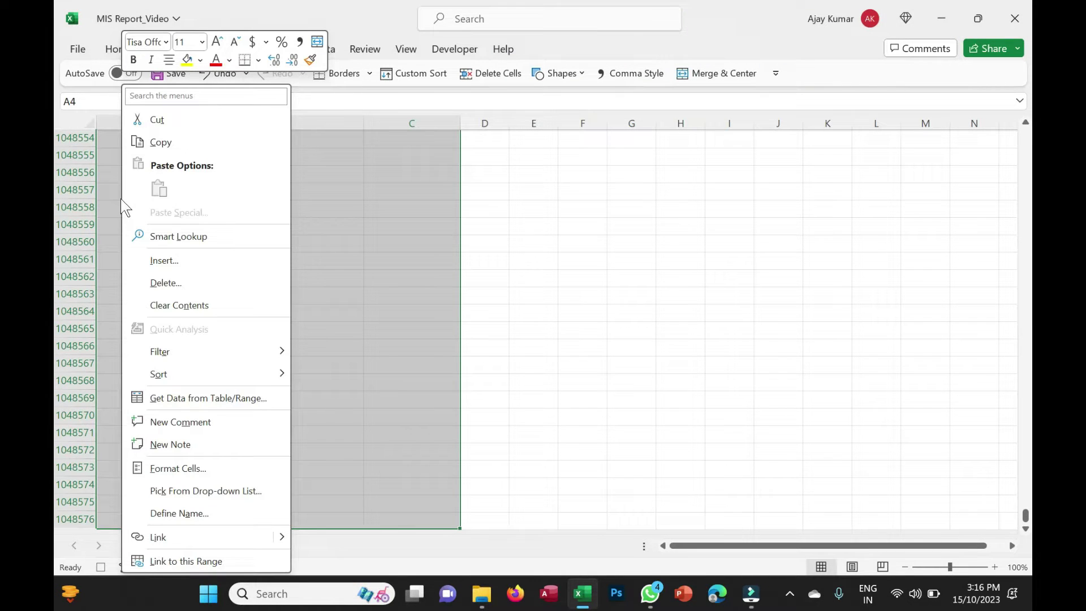
pyautogui.click(210, 306)
# Set up an Advanced Filter from the CustList headers that copies to another location, with list range Sheet1!$B$1:$C$237
pyautogui.moveTo(128, 181); pyautogui.dragTo(228, 179)
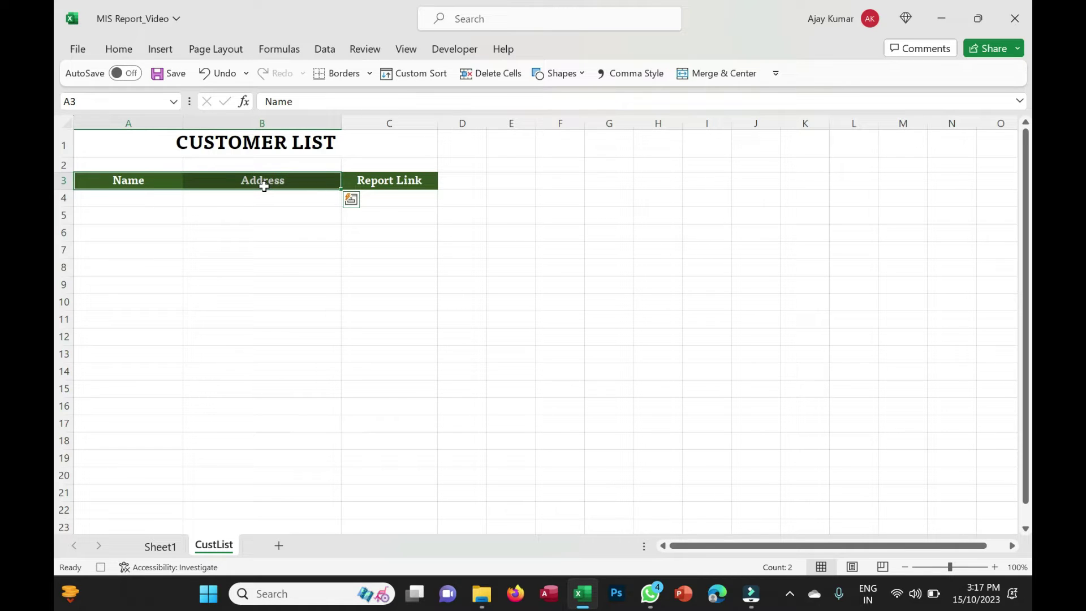
pyautogui.click(326, 49)
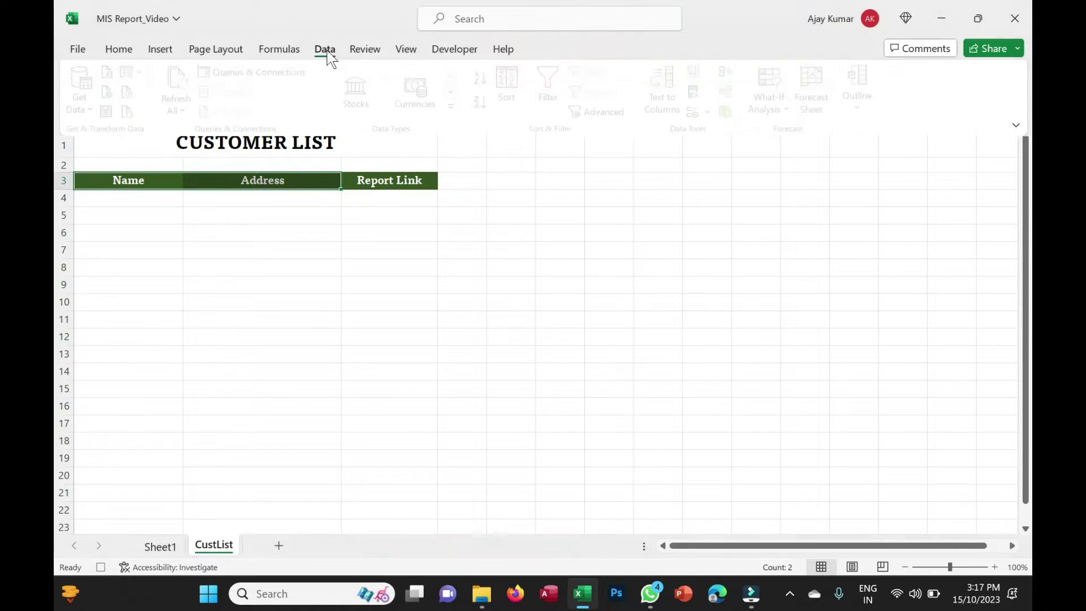
pyautogui.click(603, 113)
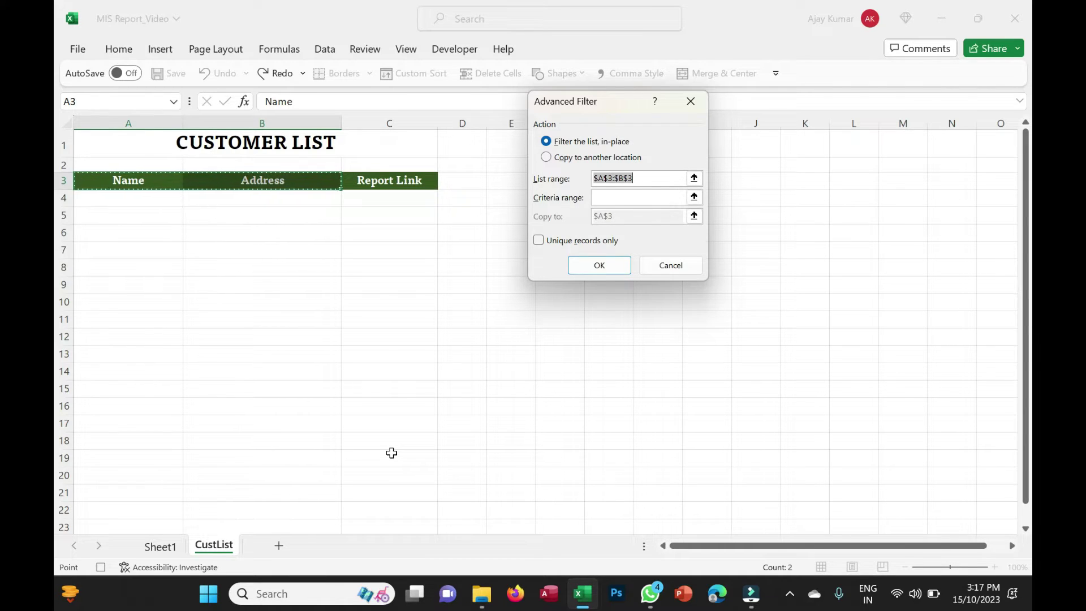
pyautogui.click(549, 158)
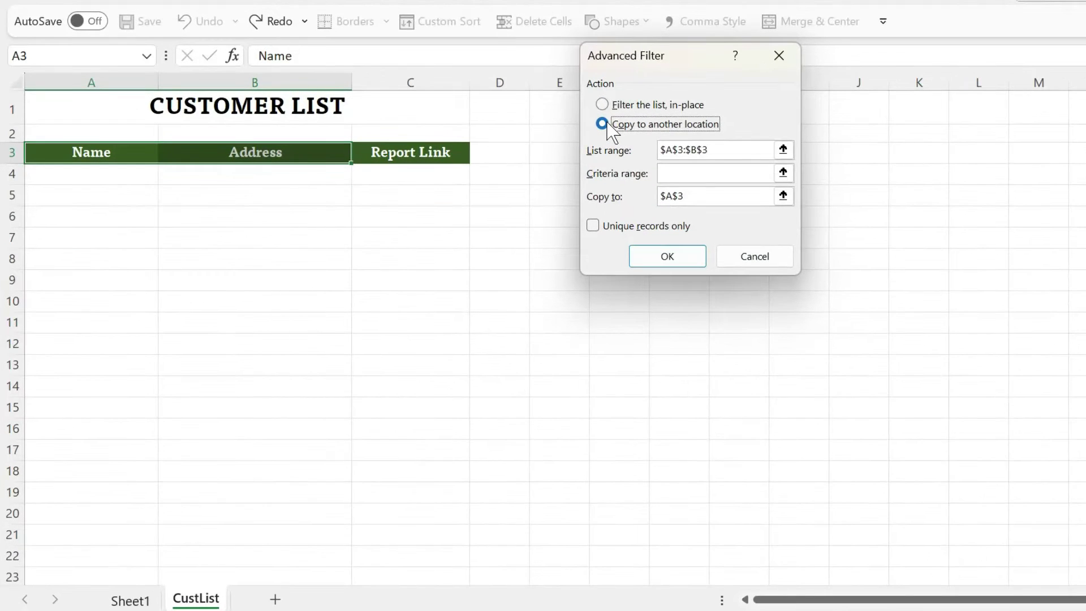
pyautogui.click(783, 149)
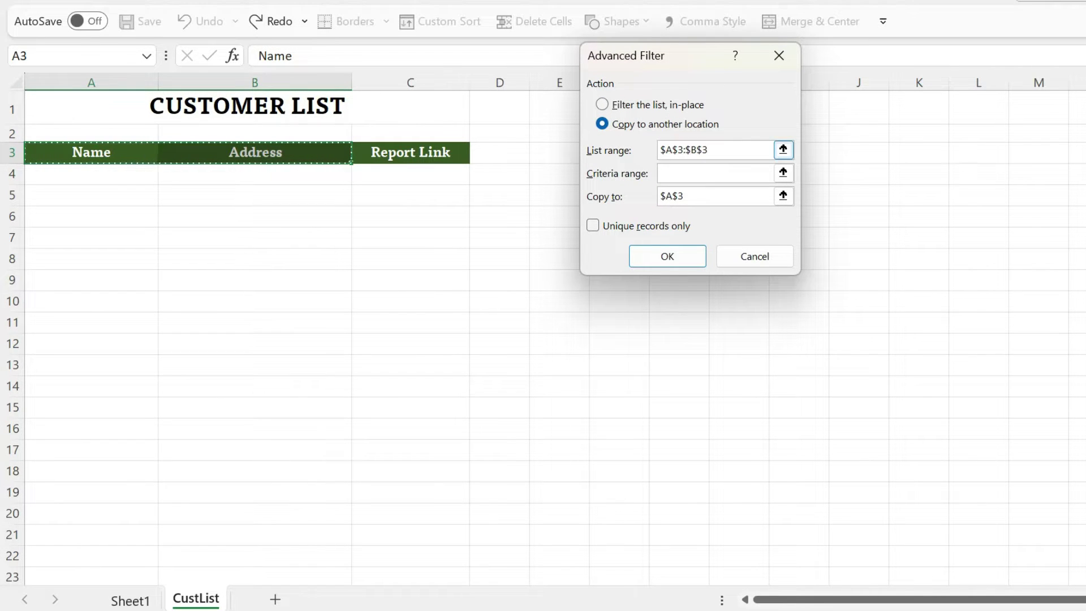
pyautogui.hotkey('shift', 'Tab')
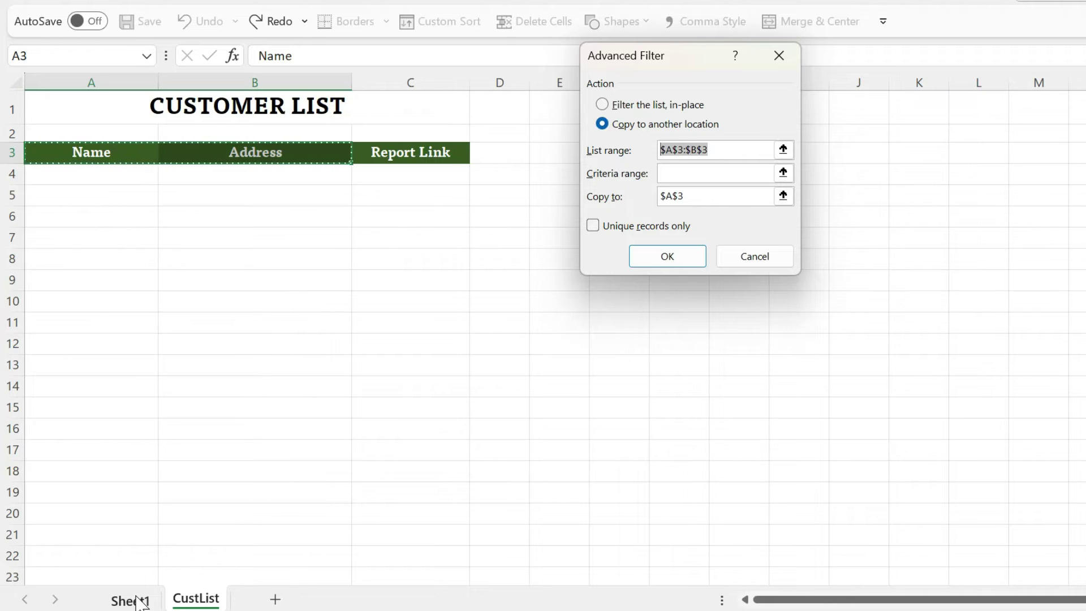
pyautogui.click(139, 601)
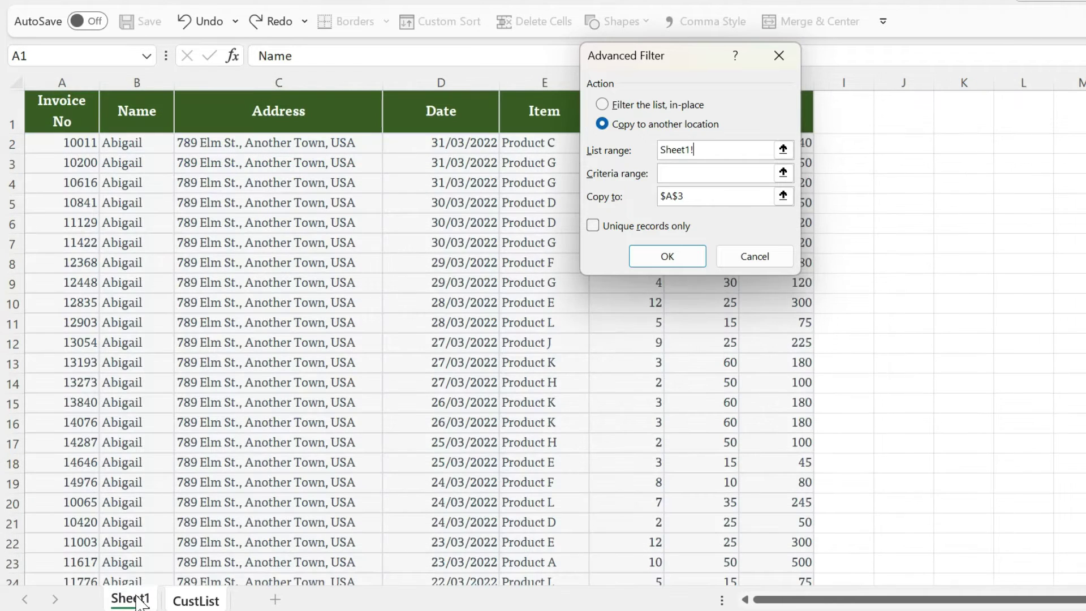
pyautogui.click(138, 115)
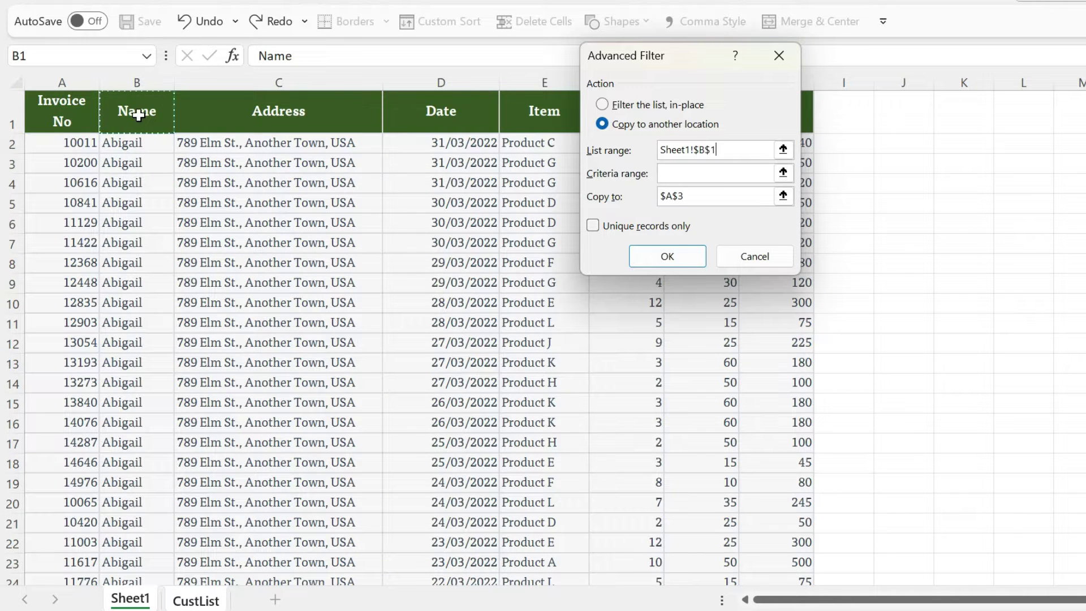
pyautogui.hotkey('shift', 'Right')
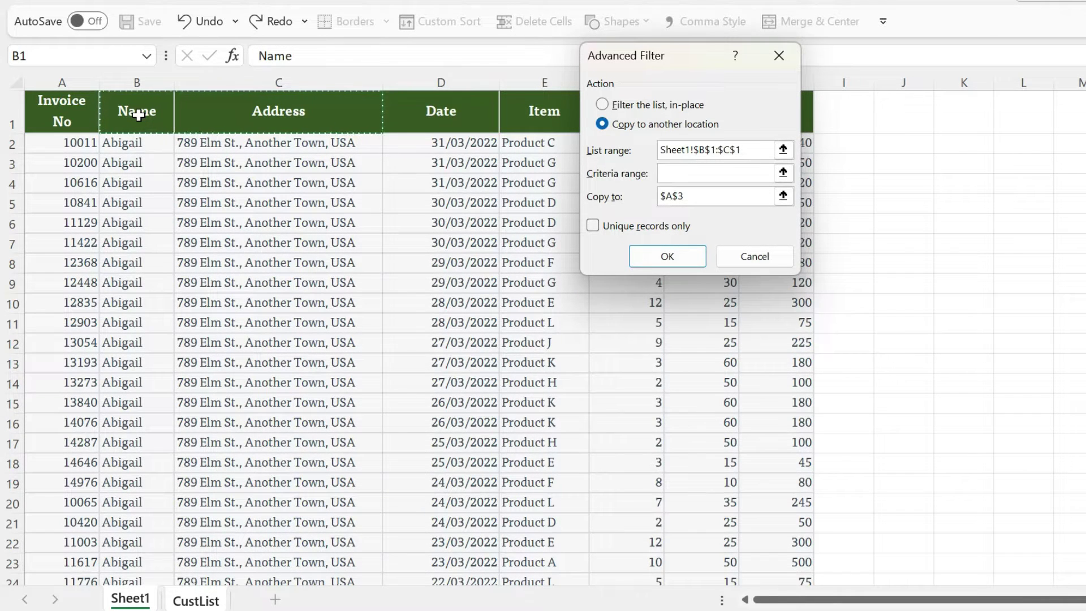
pyautogui.hotkey('ctrl', 'shift', 'Down')
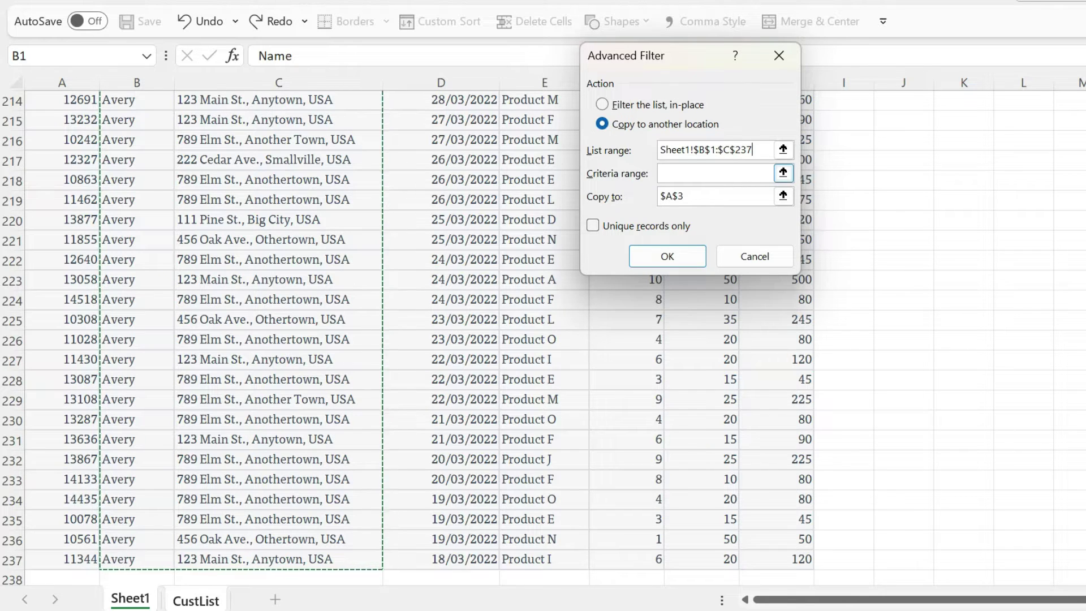
# Extract unique records only to CustList!$A$3:$B$3 with the Advanced Filter, and stop the macro recording
pyautogui.click(695, 196)
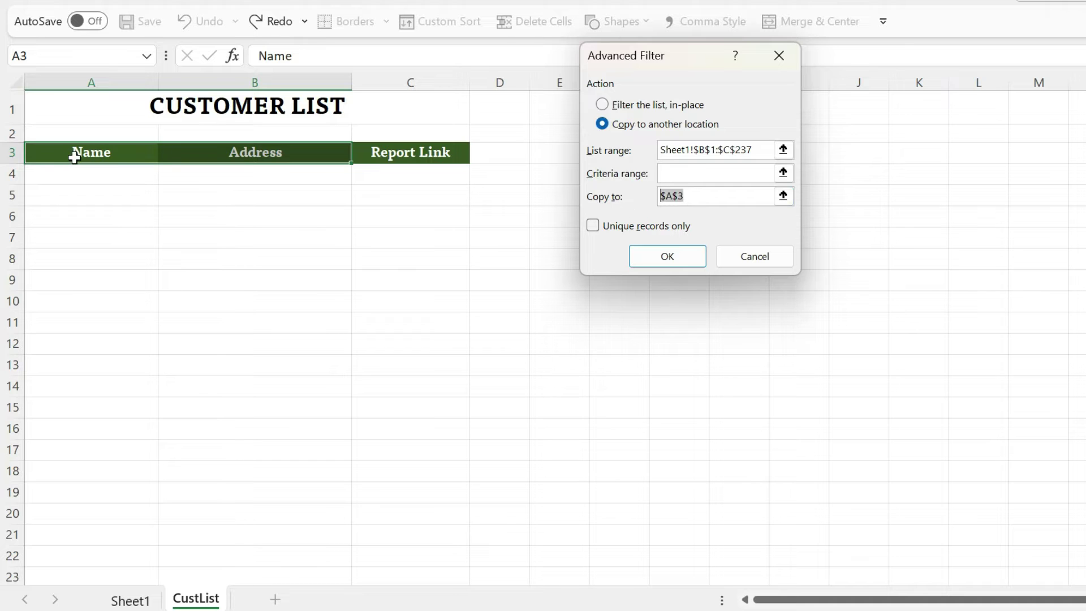
pyautogui.moveTo(68, 151); pyautogui.dragTo(219, 152)
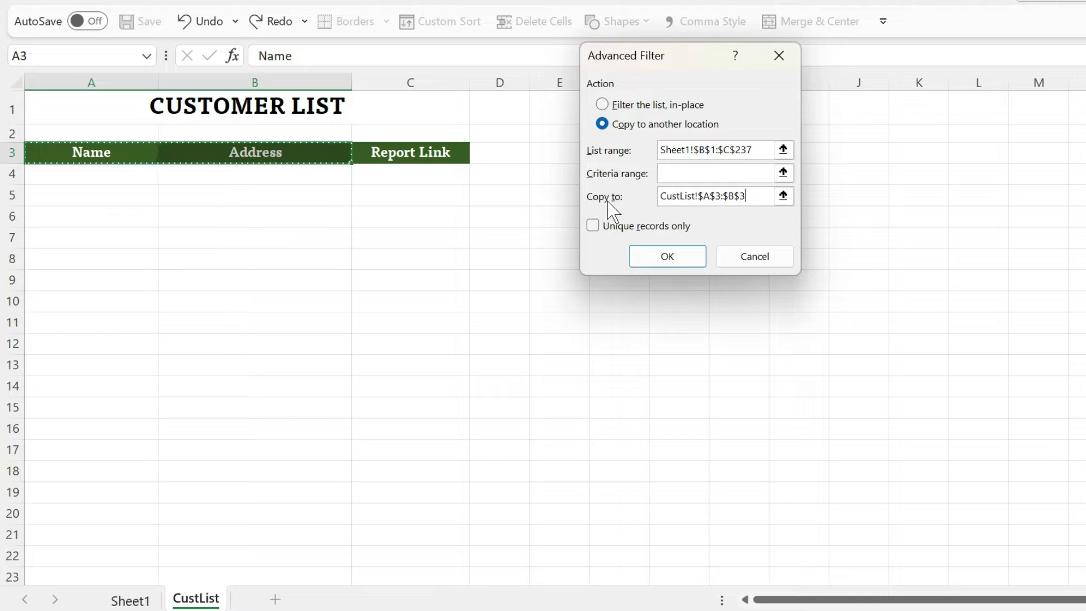
pyautogui.click(593, 227)
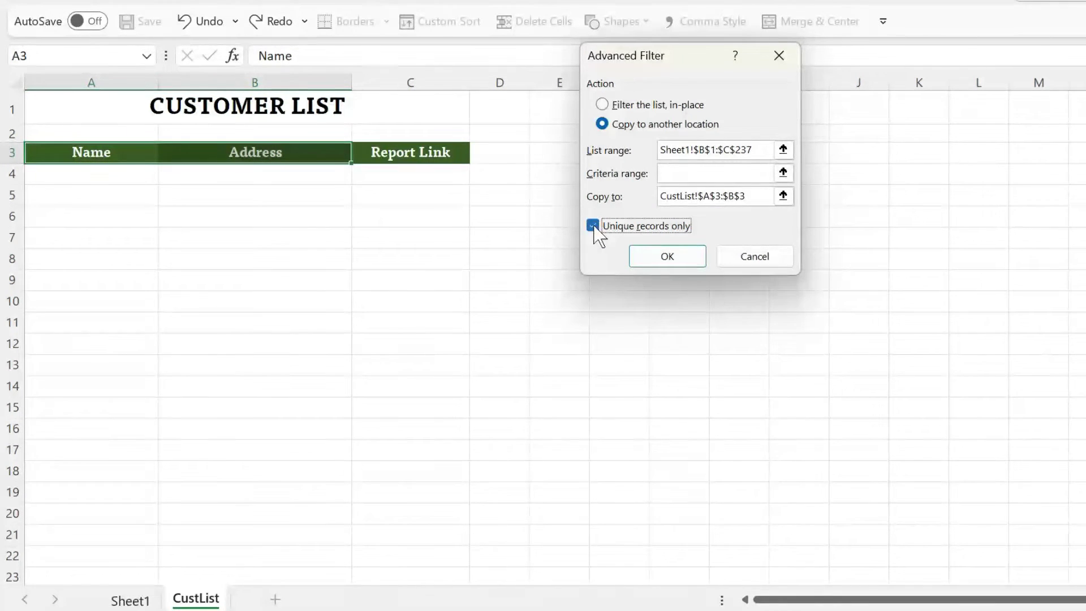
pyautogui.click(667, 257)
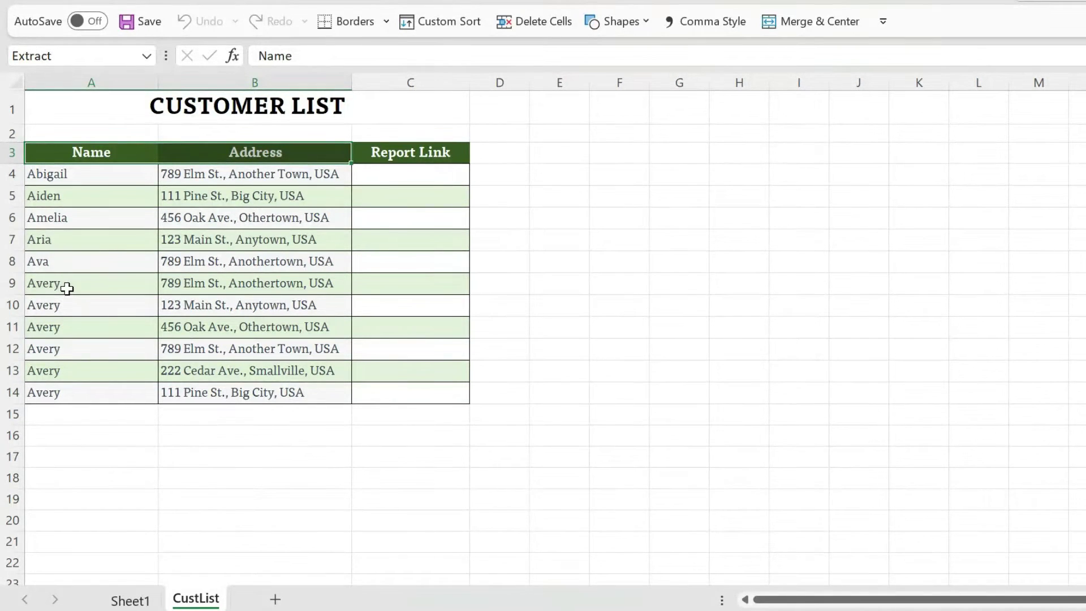
pyautogui.click(482, 3)
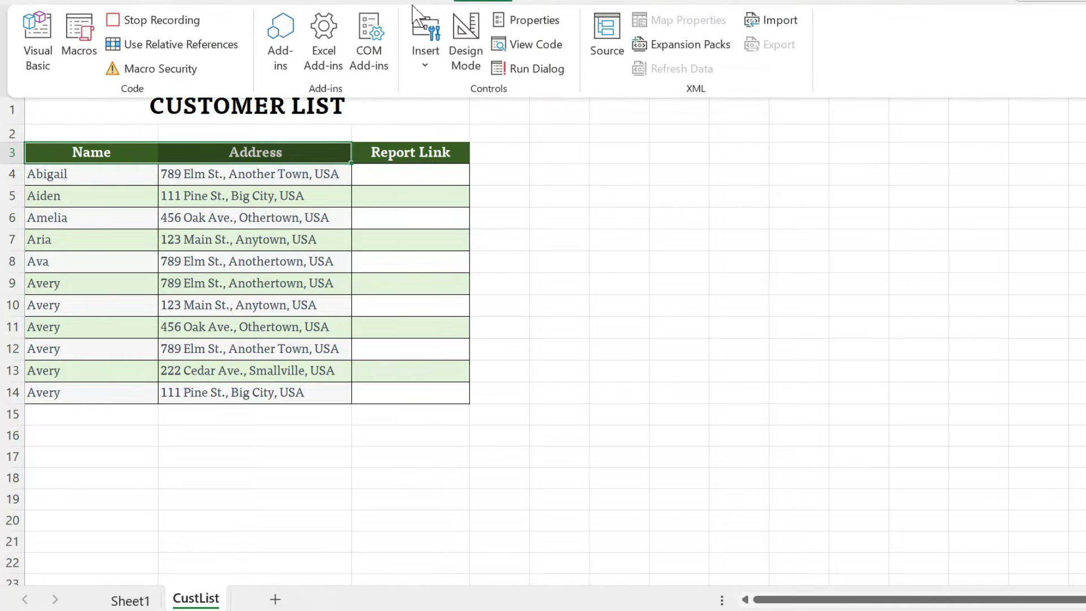
pyautogui.click(172, 24)
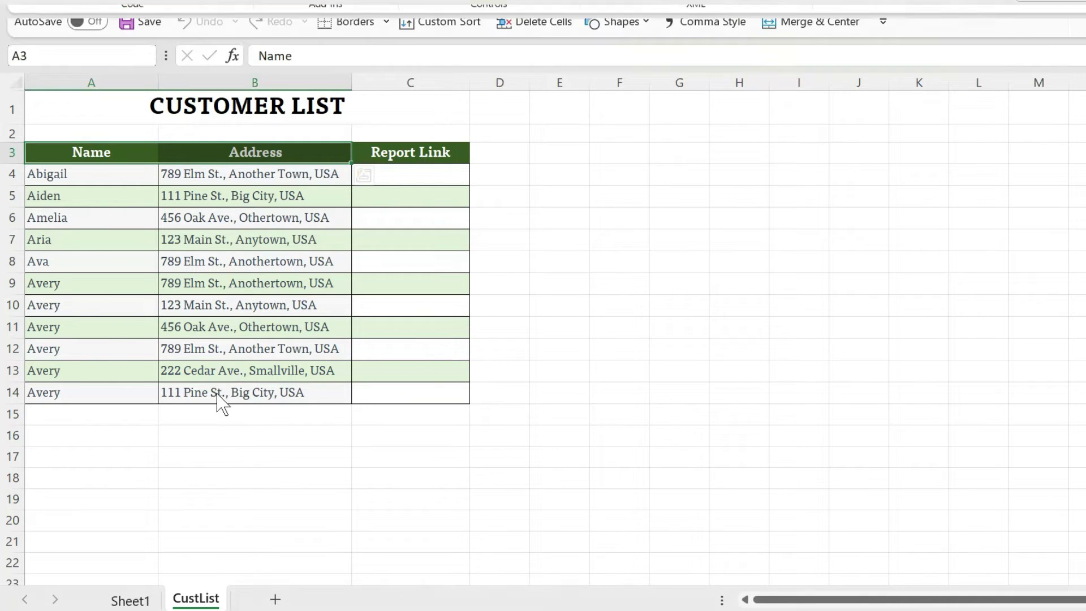
# Compare the repeated customer name from row 9 of CustList with its name and address combinations at the end of Sheet1
pyautogui.click(67, 285)
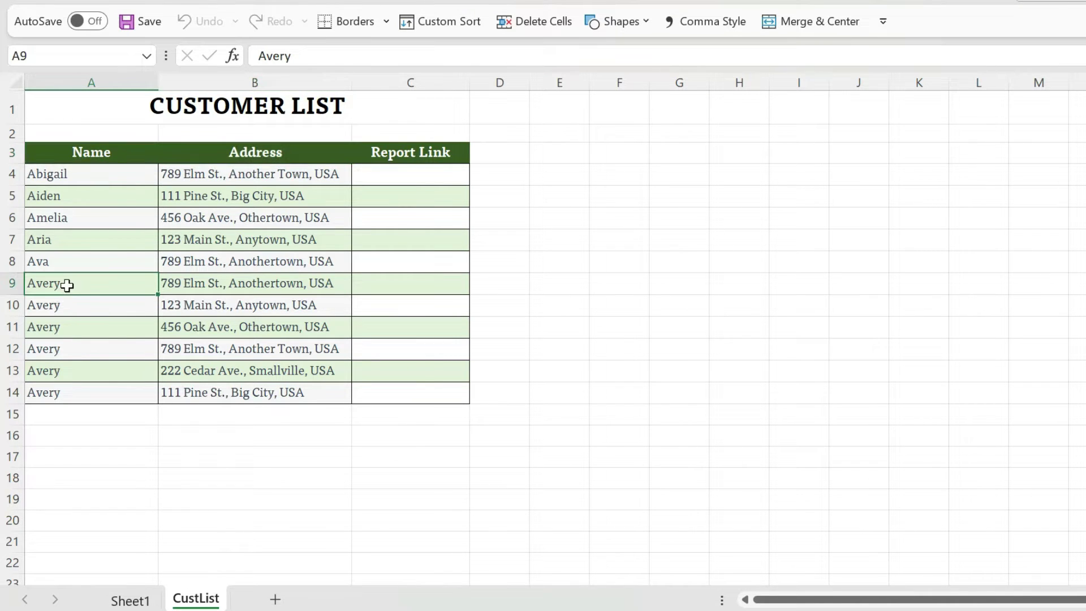
pyautogui.click(130, 599)
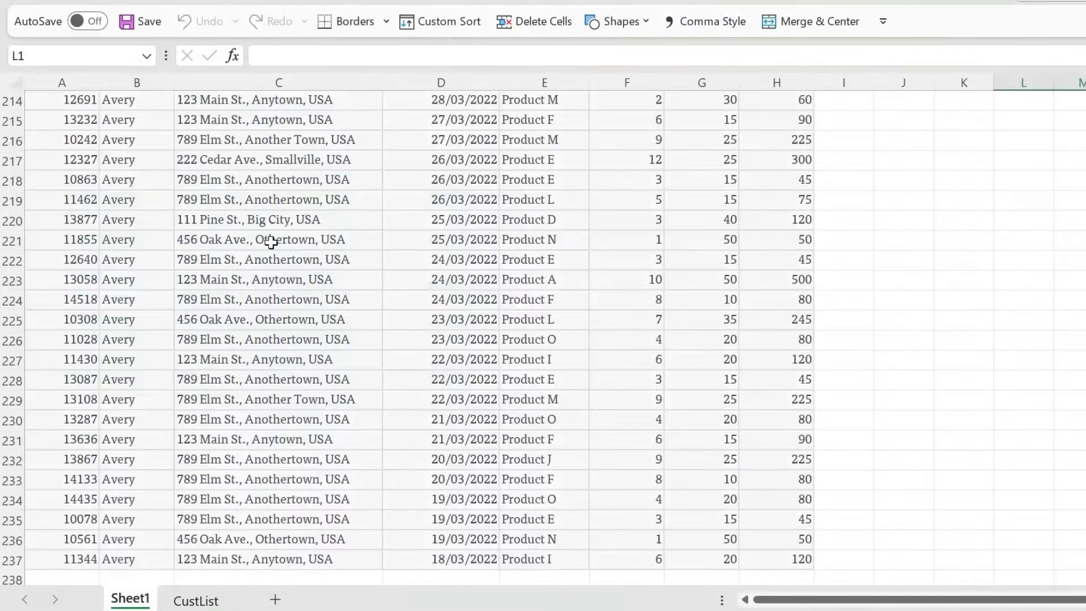
pyautogui.scroll(-2, 211, 459)
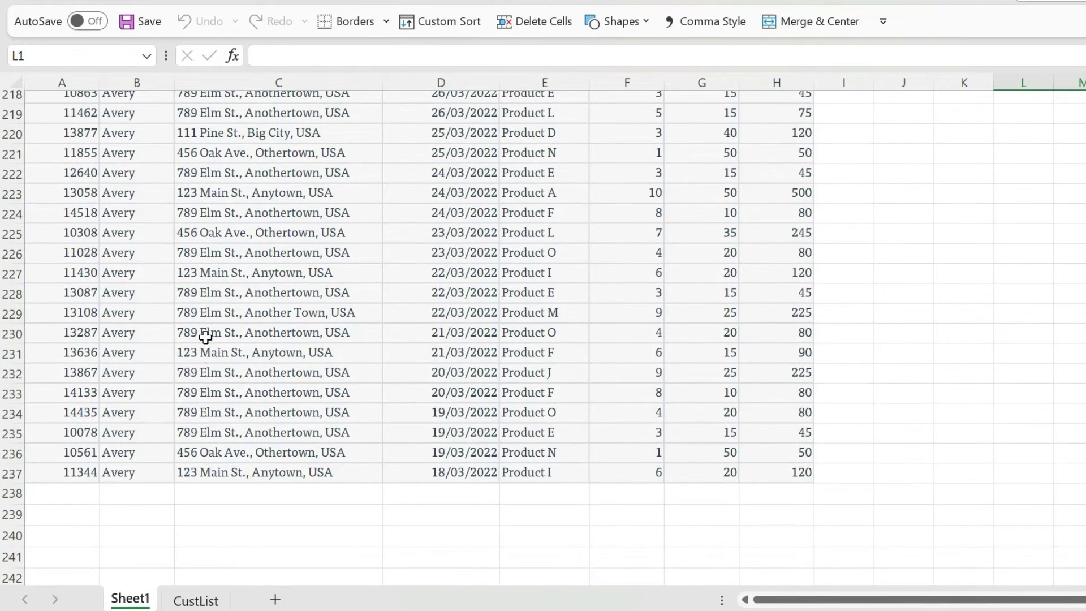
pyautogui.click(205, 337)
pyautogui.scroll(2, 208, 325)
pyautogui.click(207, 179)
pyautogui.moveTo(124, 180); pyautogui.dragTo(238, 186)
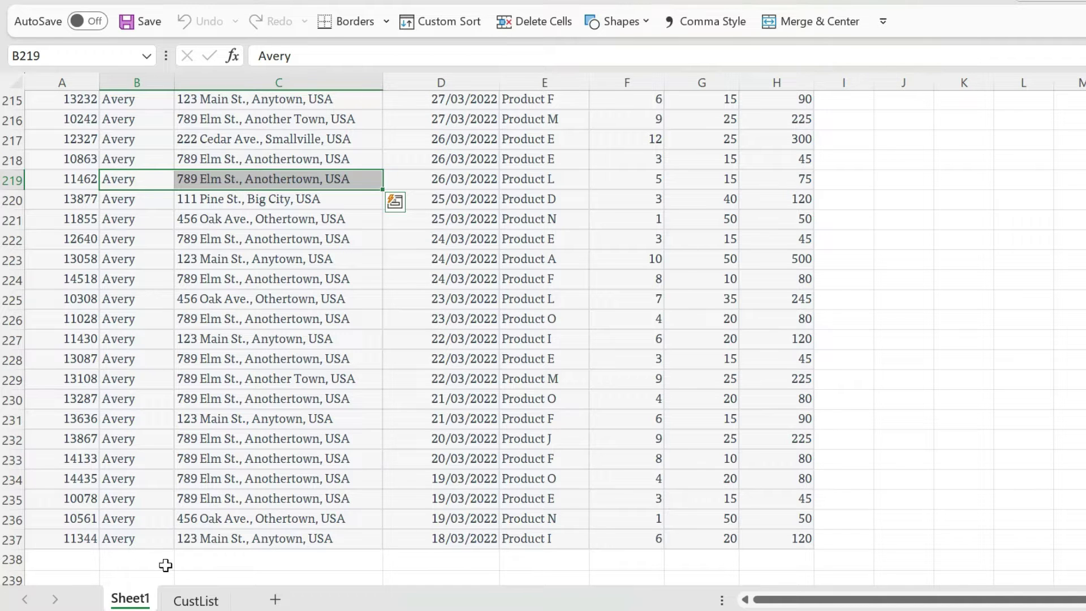
pyautogui.click(194, 600)
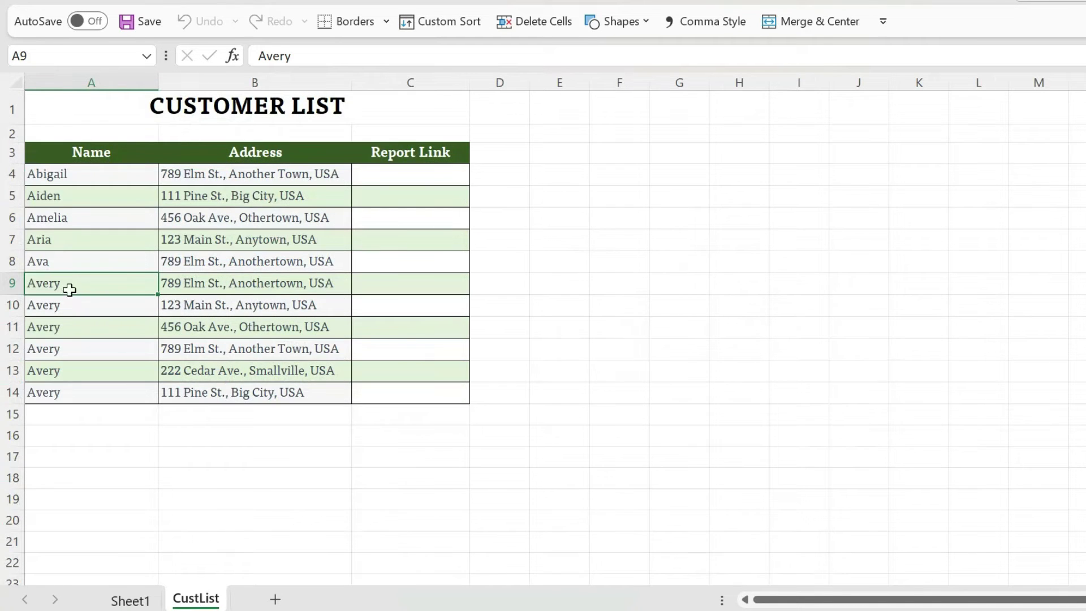
pyautogui.click(213, 283)
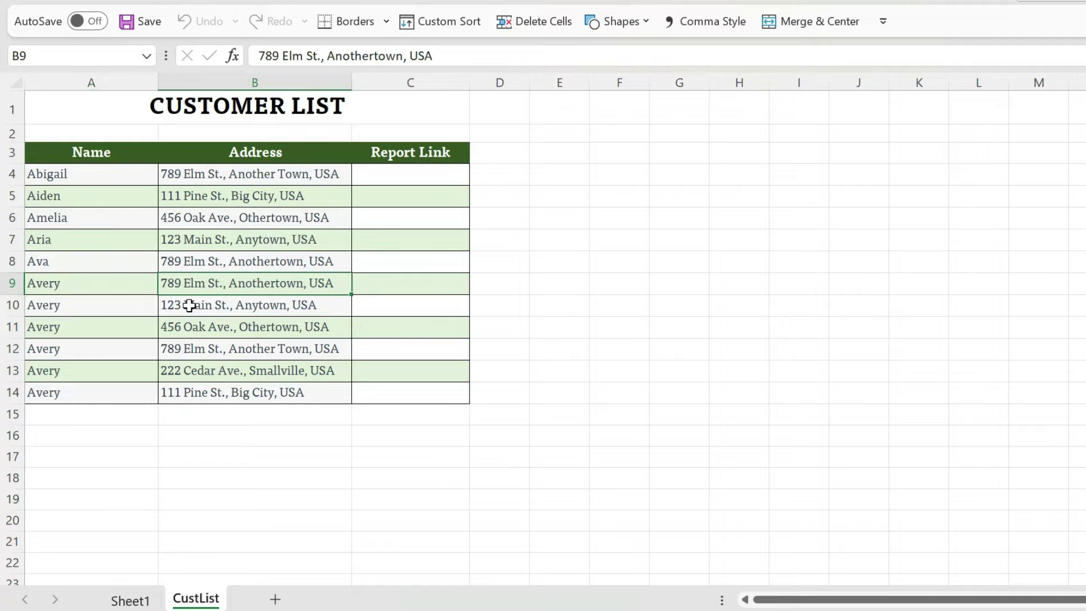
# Compare the repeated customer's addresses on CustList and copy the address text from cell B13
pyautogui.click(189, 306)
pyautogui.click(203, 324)
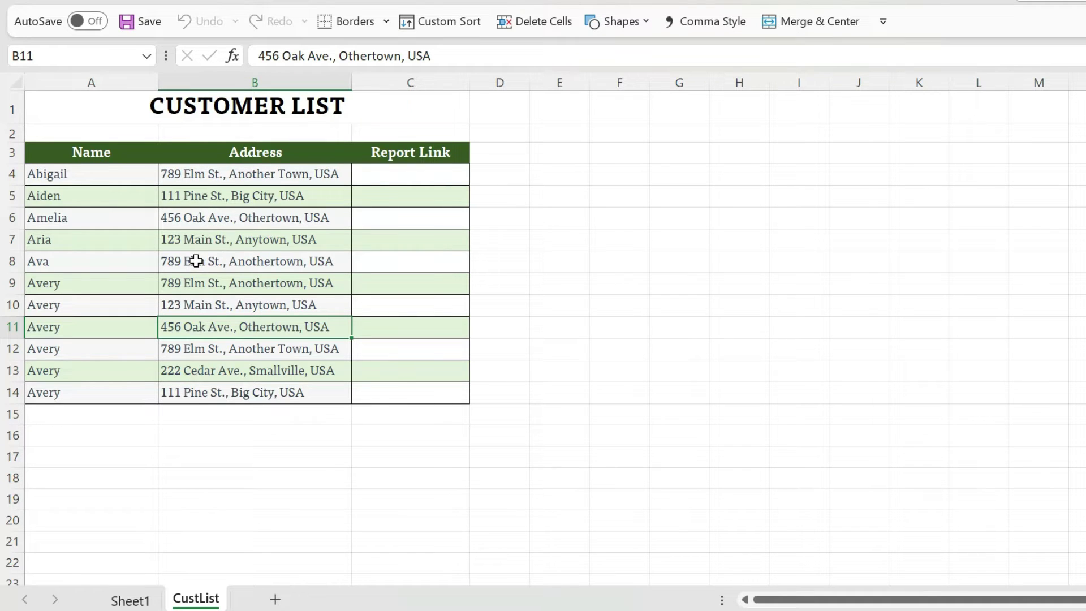
pyautogui.click(184, 369)
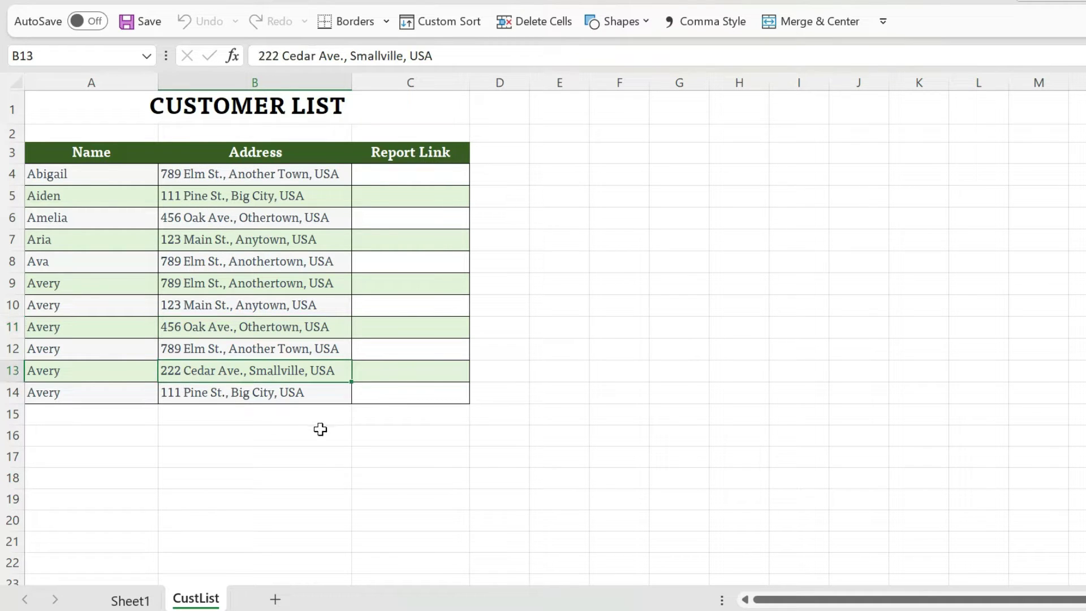
pyautogui.doubleClick(252, 373)
pyautogui.moveTo(336, 371); pyautogui.dragTo(159, 371)
pyautogui.press('super+c')
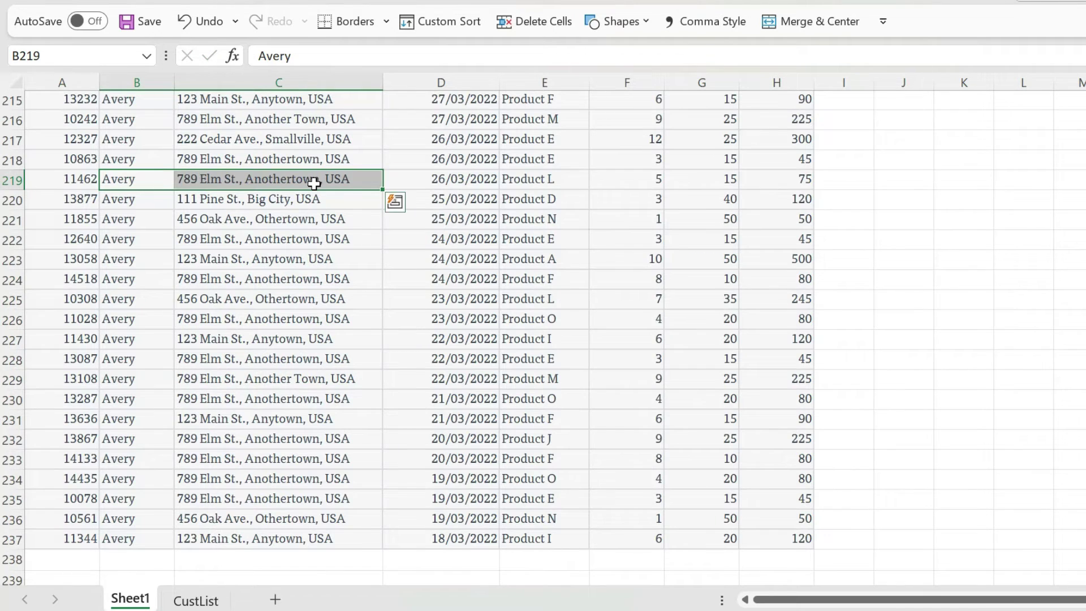
# Paste the copied address into Sheet1 starting at C206, within the repeated customer's rows, accepting the size mismatch
pyautogui.scroll(6, 313, 182)
pyautogui.scroll(1, 314, 184)
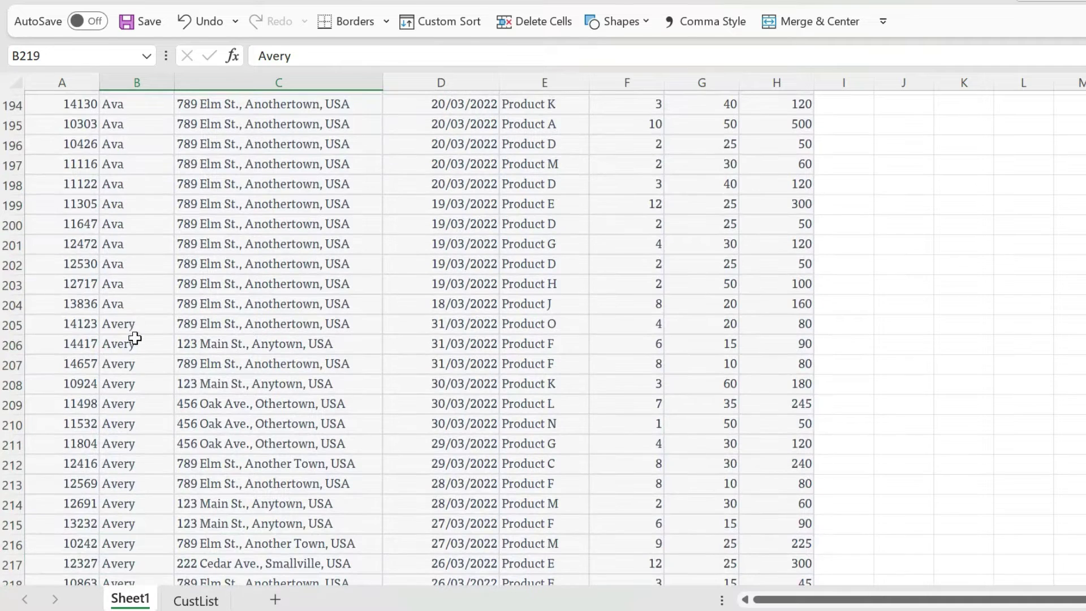
pyautogui.moveTo(240, 342)
pyautogui.mouseDown()
pyautogui.moveTo(272, 345)
pyautogui.moveTo(235, 341)
pyautogui.mouseUp()
pyautogui.scroll(3, 244, 353)
pyautogui.scroll(3, 243, 353)
pyautogui.hotkey('ctrl', 'v')
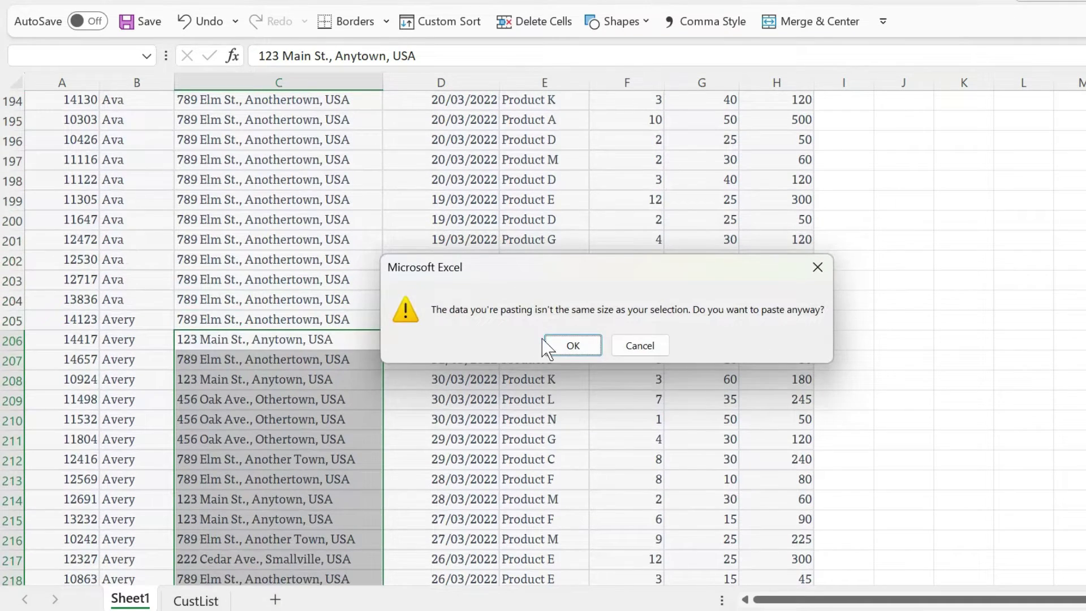
pyautogui.click(567, 344)
# Copy the address in C206 down to the last invoice row, C237, on Sheet1
pyautogui.hotkey('ctrl', 'c')
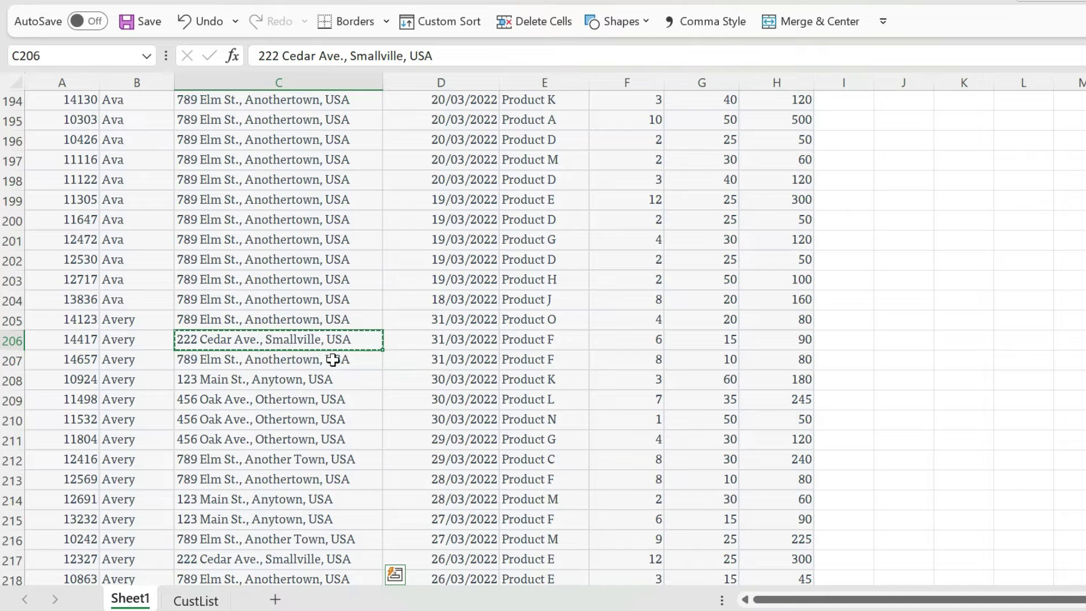
pyautogui.hotkey('shift', 'pagedown')
pyautogui.hotkey('ctrl', 'v')
pyautogui.hotkey('ctrl', 'z')
pyautogui.hotkey('ctrl', 'z')
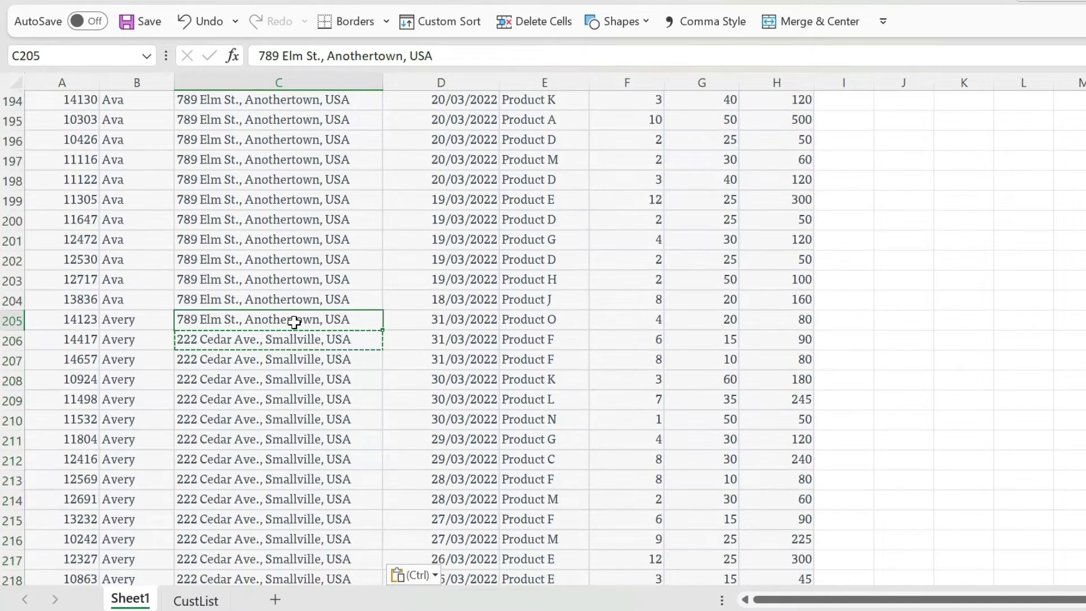
# Run the GetUniqueList macro on the CustList sheet
pyautogui.hotkey('ctrl', 'pagedown')
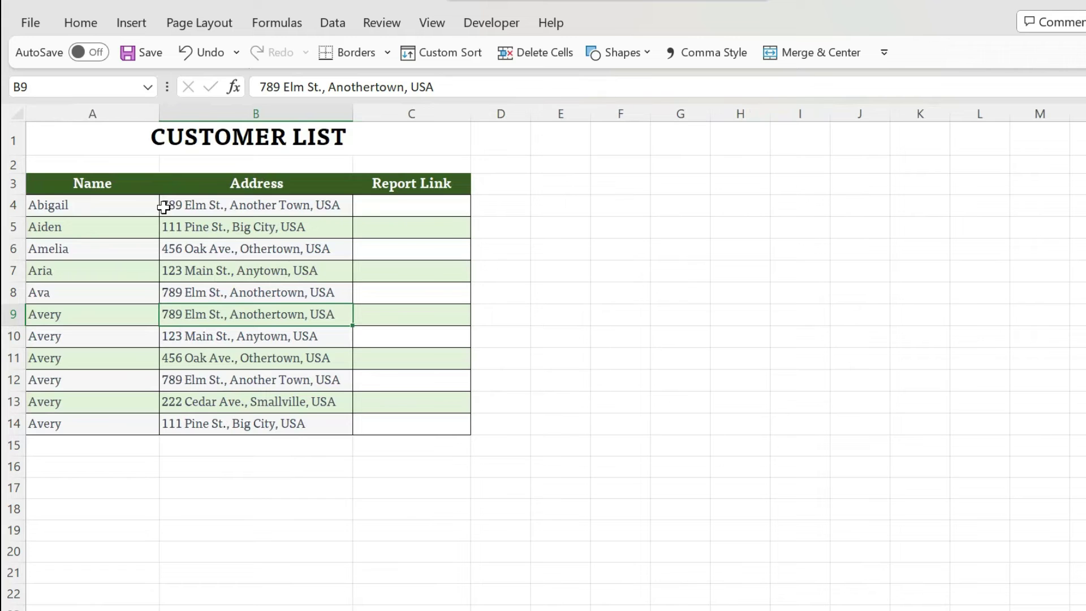
pyautogui.click(512, 26)
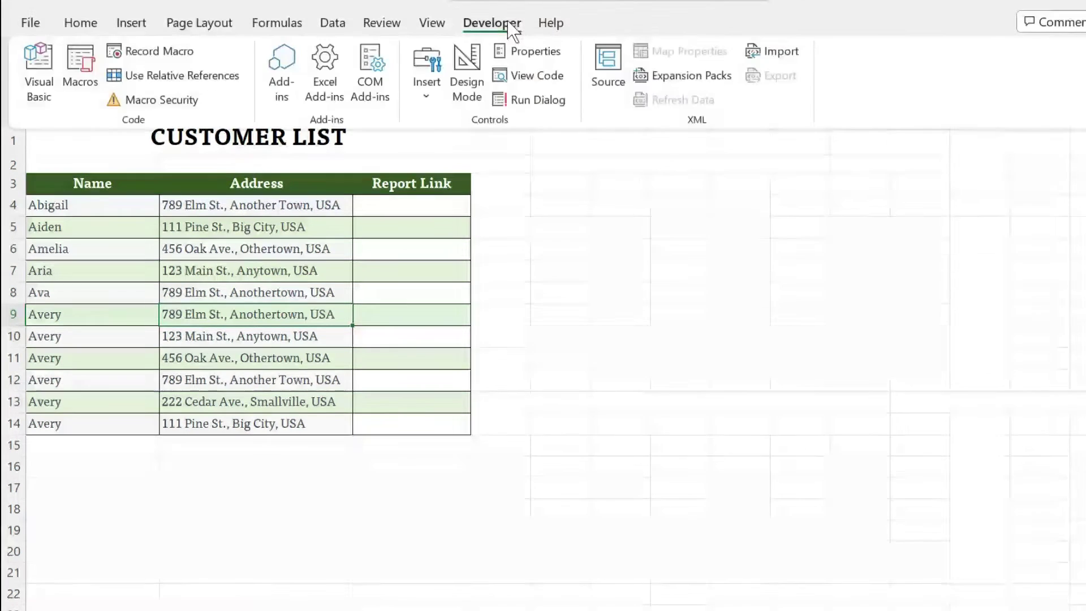
pyautogui.click(85, 90)
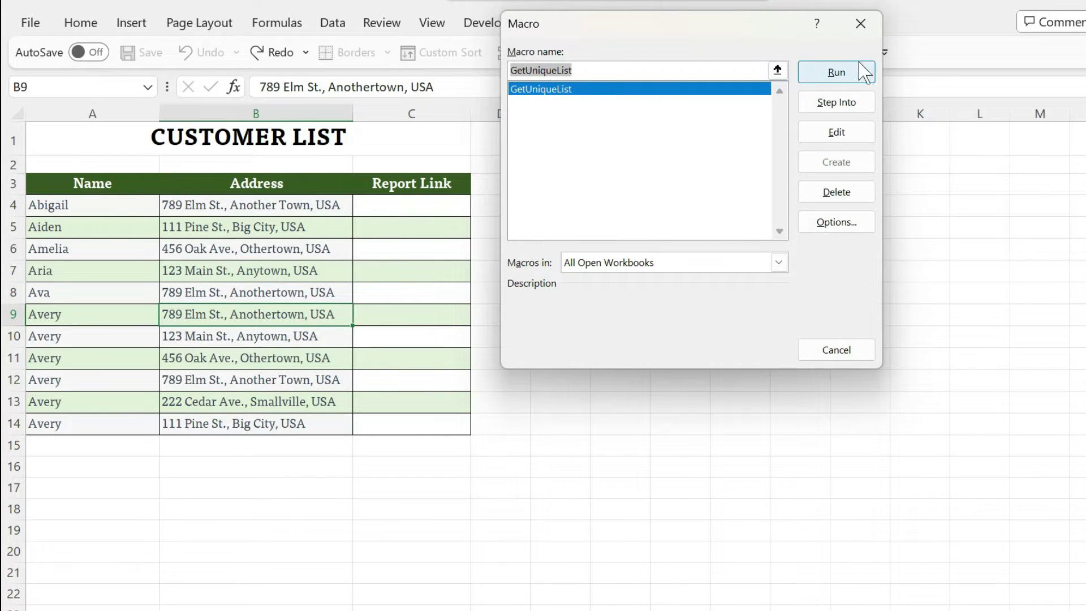
pyautogui.click(854, 78)
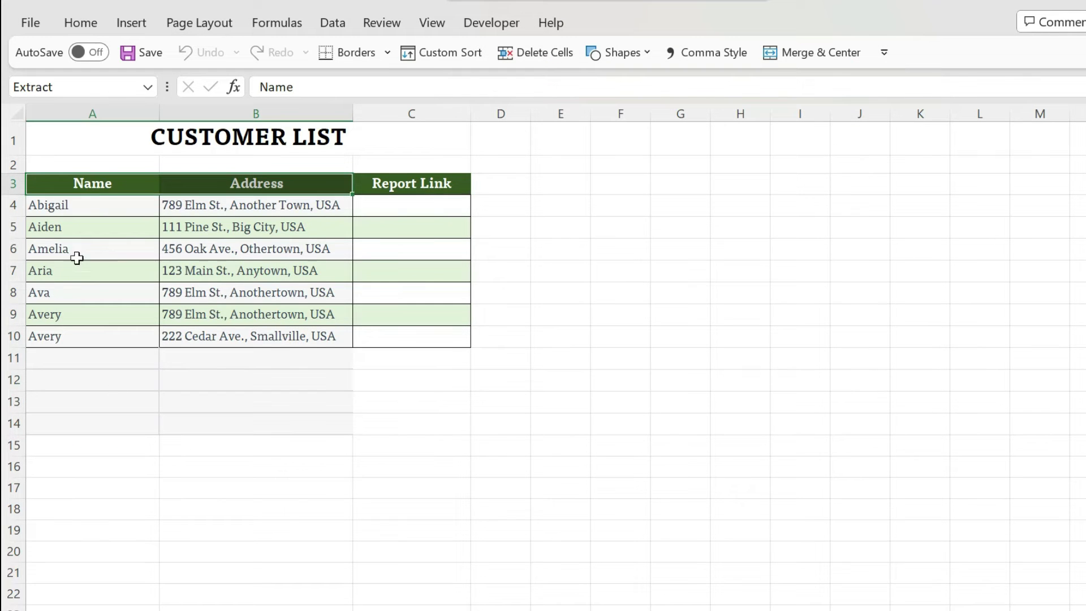
# Replace the repeated customer's remaining mismatched address in Sheet1 C205 with the address copied from C206
pyautogui.click(187, 314)
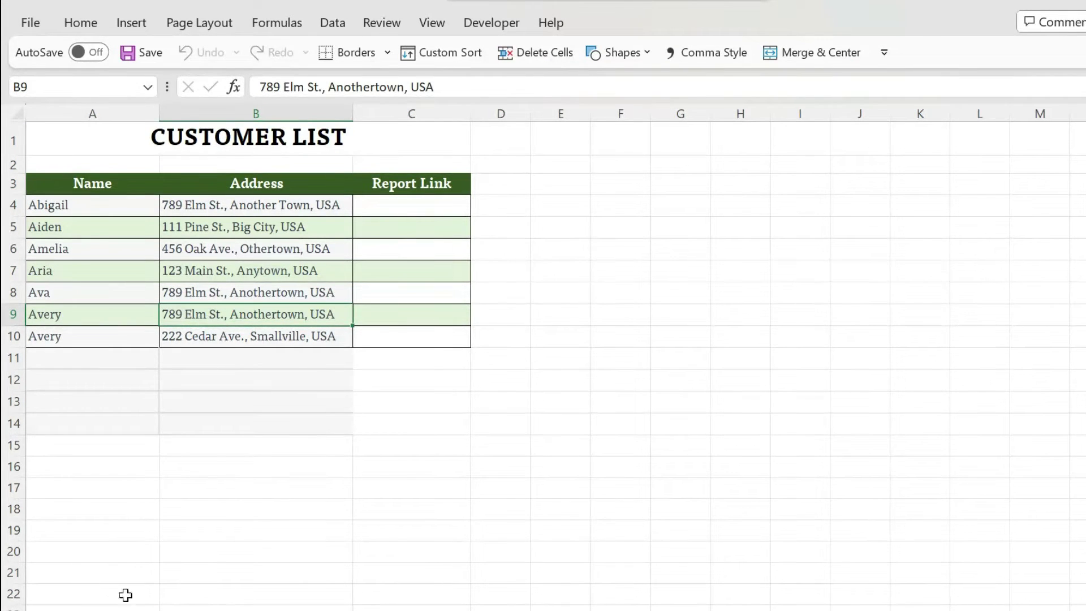
pyautogui.hotkey('ctrl', 'pagedown')
pyautogui.click(278, 450)
pyautogui.hotkey('ctrl', 'Down')
pyautogui.press('Up')
pyautogui.press('Up')
pyautogui.press('Up')
pyautogui.press('Up')
pyautogui.press('Up')
pyautogui.press('Up')
pyautogui.press('Up')
pyautogui.press('Up')
pyautogui.press('Up')
pyautogui.press('Up')
pyautogui.press('Up')
pyautogui.press('Up')
pyautogui.press('Up')
pyautogui.press('Up')
pyautogui.press('Up')
pyautogui.press('Up')
pyautogui.press('Up')
pyautogui.press('Up')
pyautogui.press('Up')
pyautogui.press('Up')
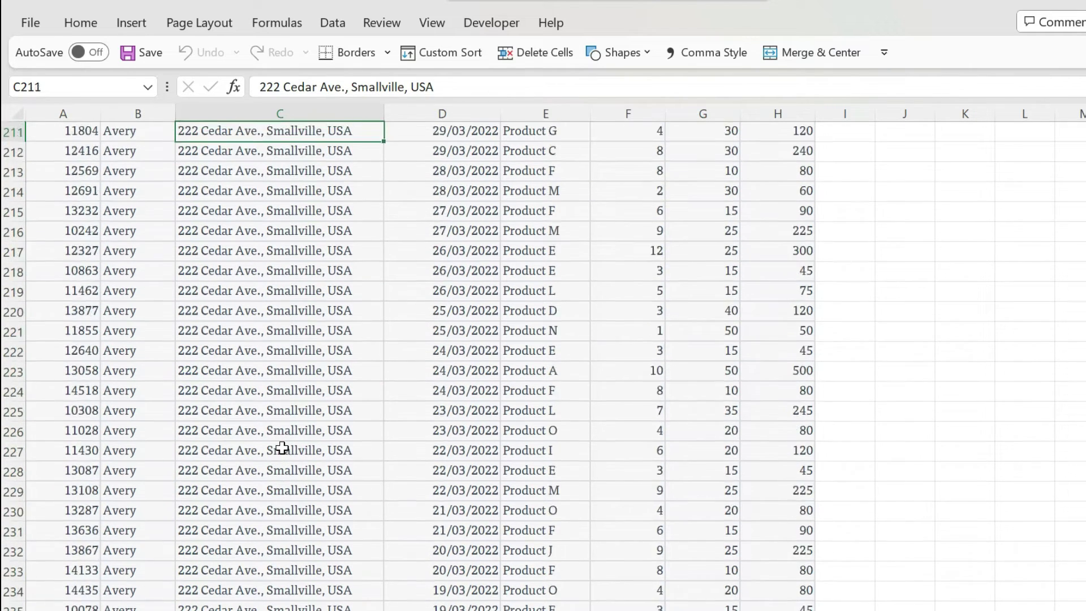
pyautogui.press('Left')
pyautogui.press('Right')
pyautogui.press('Down')
pyautogui.hotkey('ctrl', 'c')
pyautogui.press('Up')
pyautogui.press('Return')
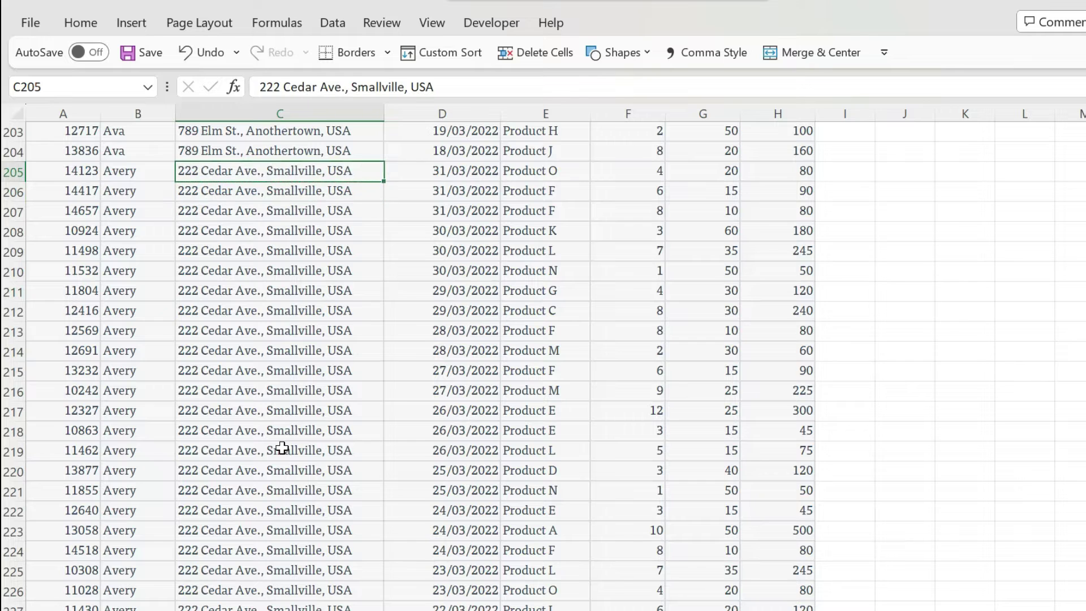
# Rerun GetUniqueList on CustList to rebuild the unique customer list from the corrected addresses
pyautogui.hotkey('ctrl', 'pageup')
pyautogui.click(485, 25)
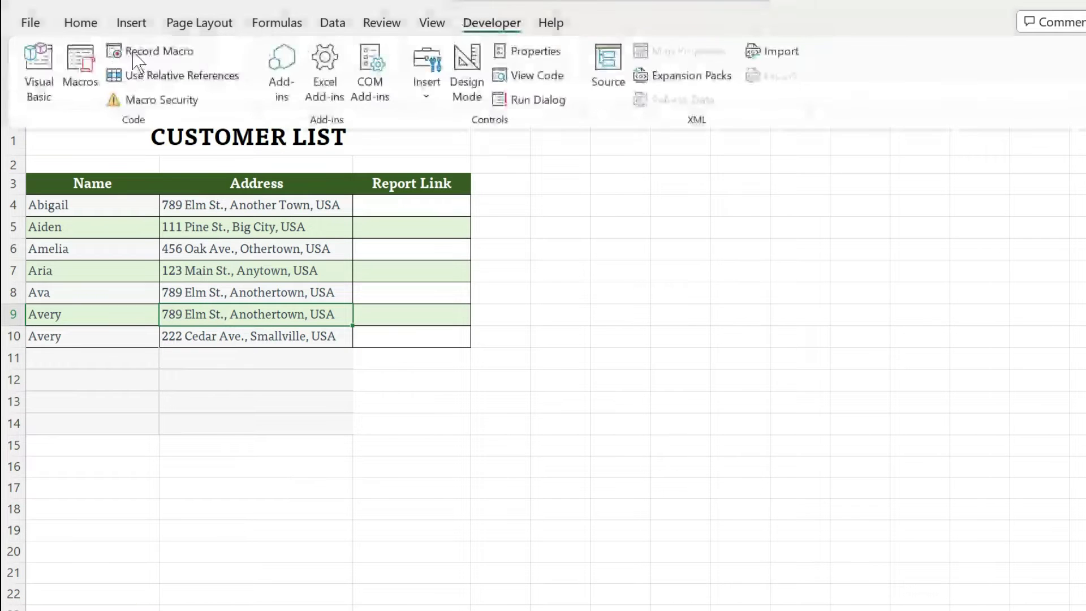
pyautogui.click(79, 71)
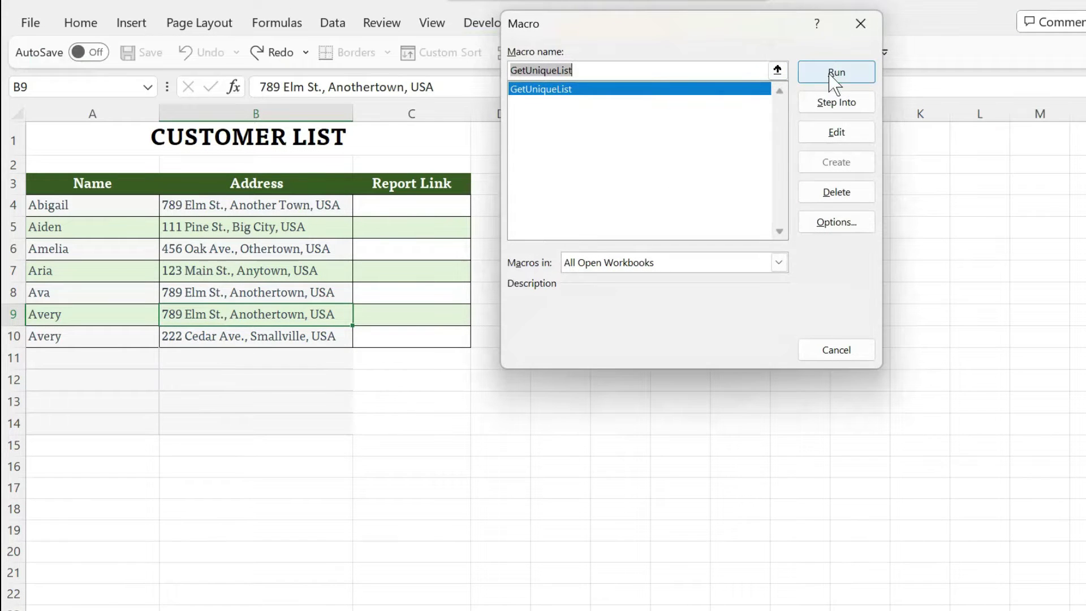
pyautogui.click(837, 73)
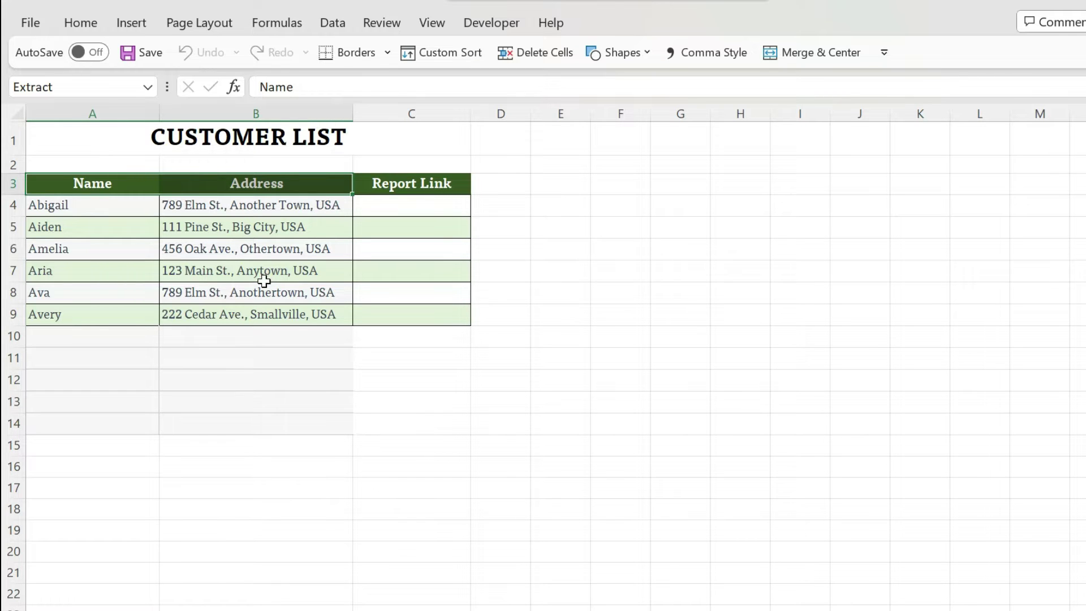
# Delete the extracted names and addresses from A4:B9 on CustList
pyautogui.scroll(5, 263, 283)
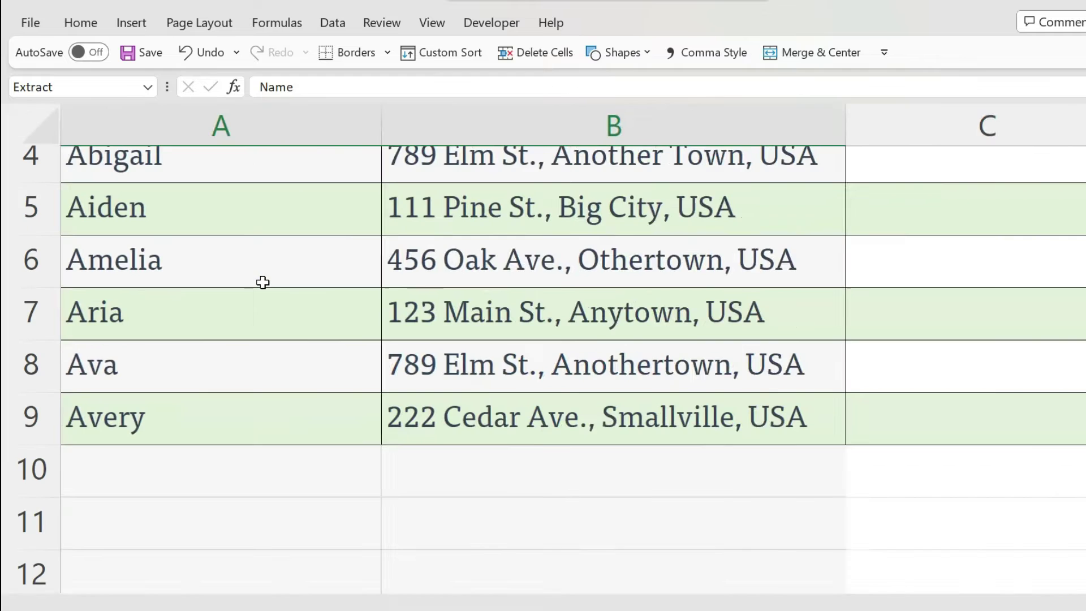
pyautogui.scroll(-5, 263, 282)
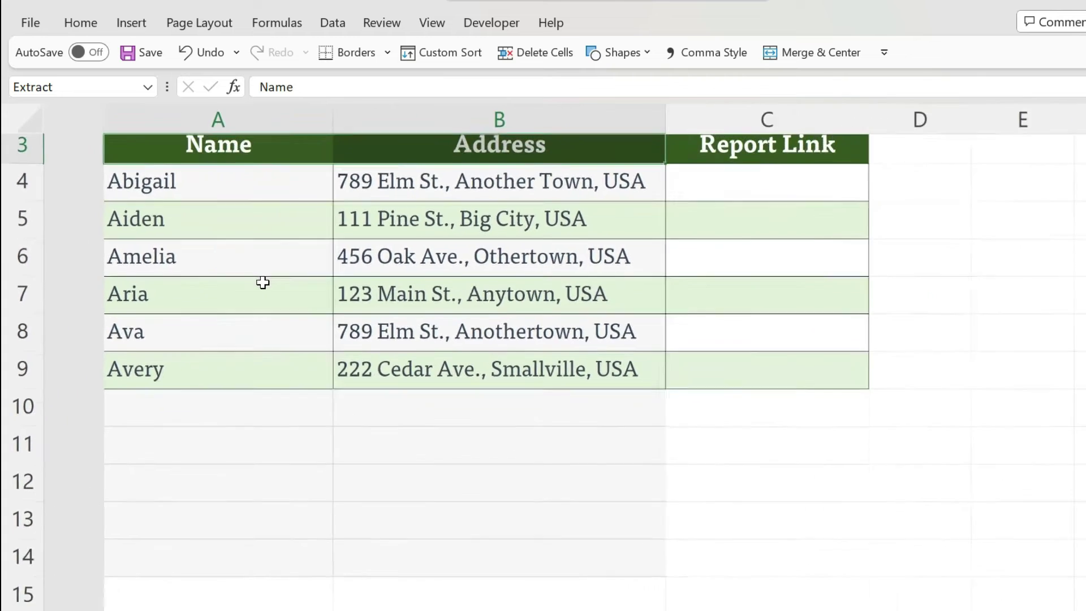
pyautogui.click(107, 213)
pyautogui.moveTo(107, 212); pyautogui.dragTo(126, 392)
pyautogui.press('Delete')
pyautogui.moveTo(362, 214); pyautogui.dragTo(365, 393)
pyautogui.press('Delete')
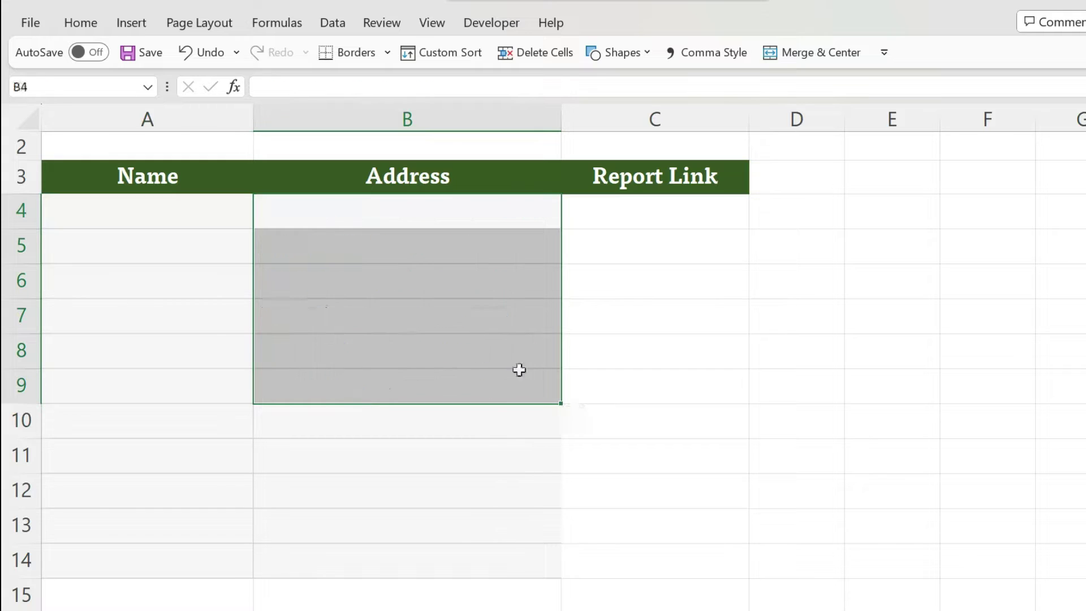
# Replace the grey formatting of the empty Name and Address cells from row 4 down with the blank cells copied from A15:B15
pyautogui.click(761, 378)
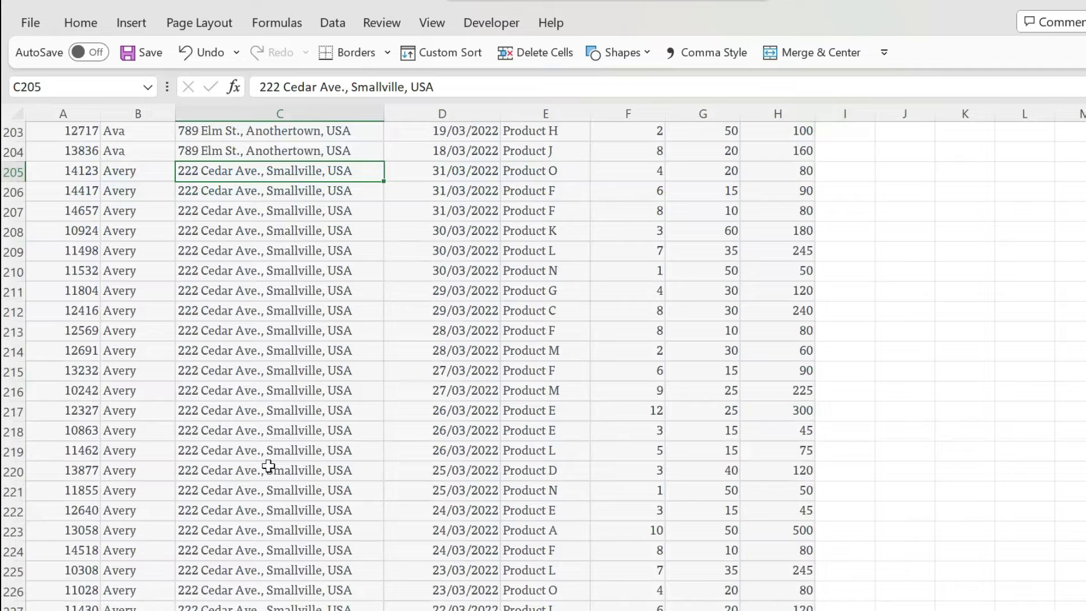
pyautogui.moveTo(66, 169); pyautogui.dragTo(752, 422)
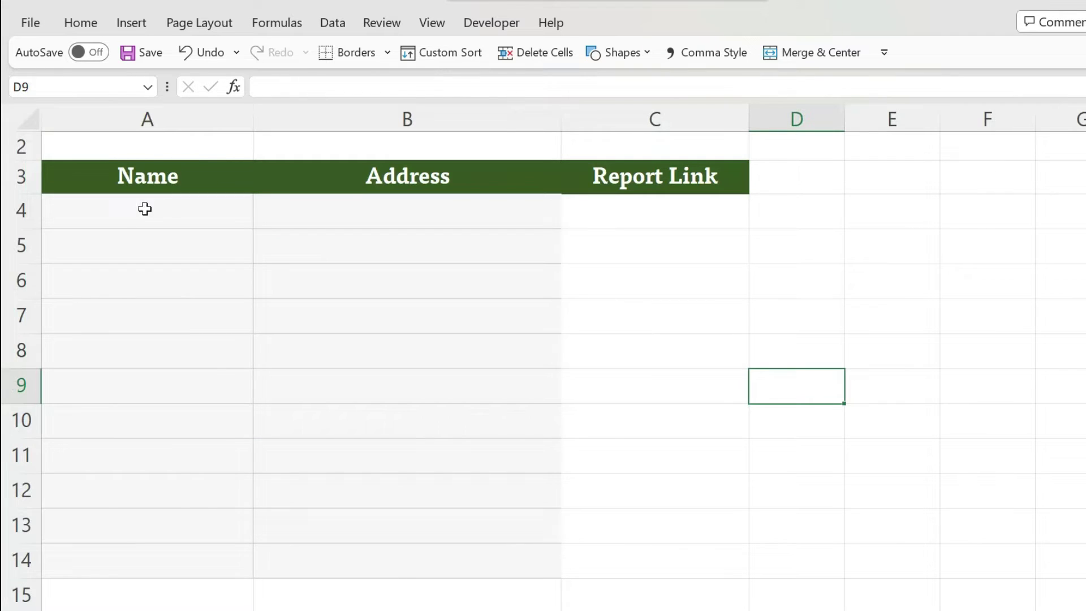
pyautogui.moveTo(145, 208); pyautogui.dragTo(493, 574)
pyautogui.click(725, 349)
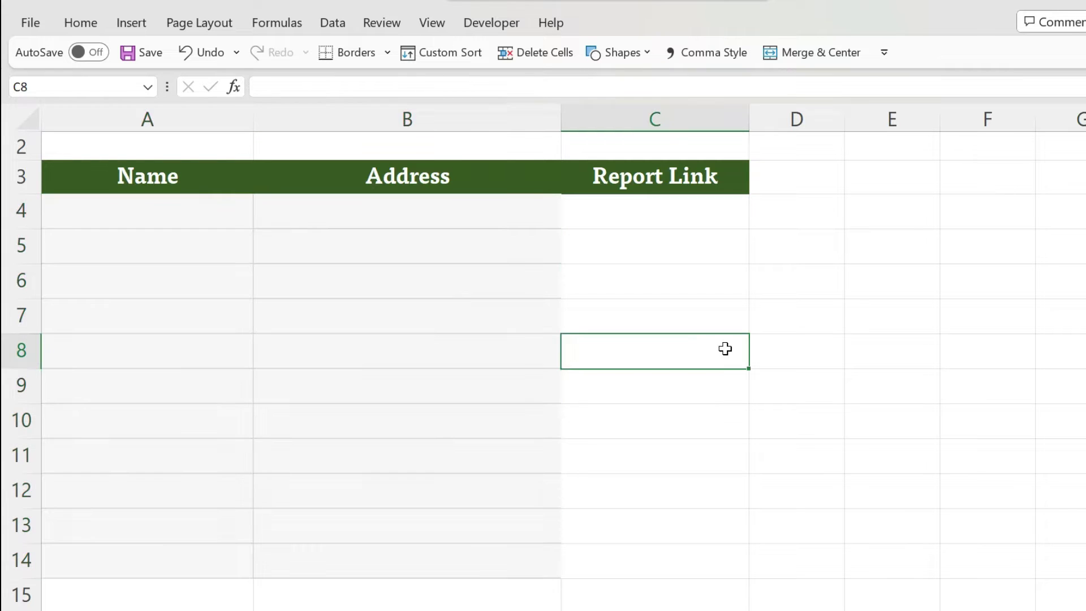
pyautogui.moveTo(160, 216); pyautogui.dragTo(485, 540)
pyautogui.click(794, 421)
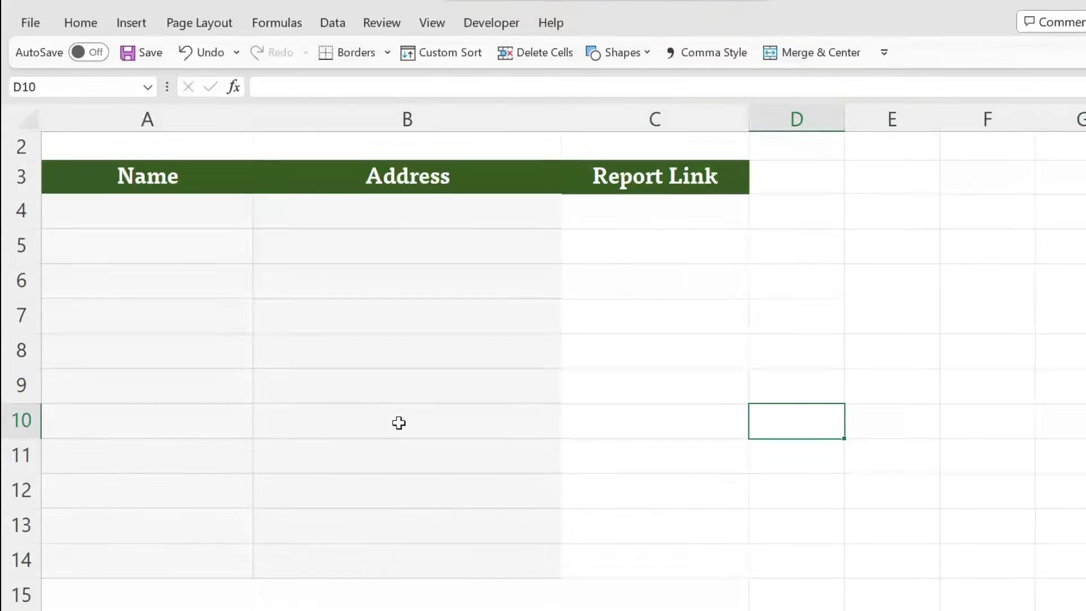
pyautogui.moveTo(141, 587); pyautogui.dragTo(356, 592)
pyautogui.hotkey('ctrl', 'c')
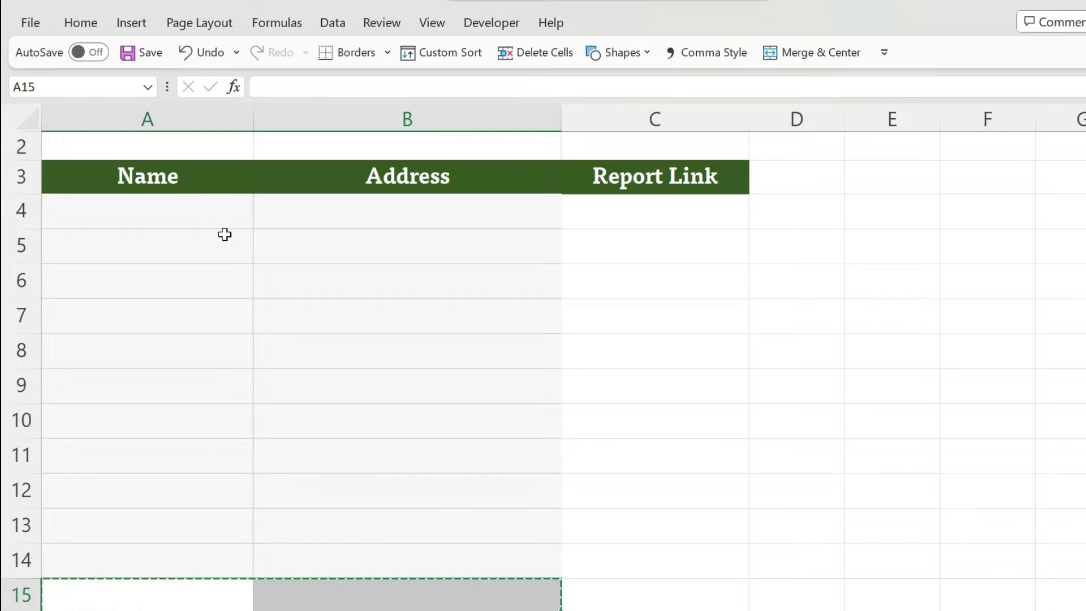
pyautogui.keyDown('shift'); pyautogui.click(206, 203); pyautogui.keyUp('shift')
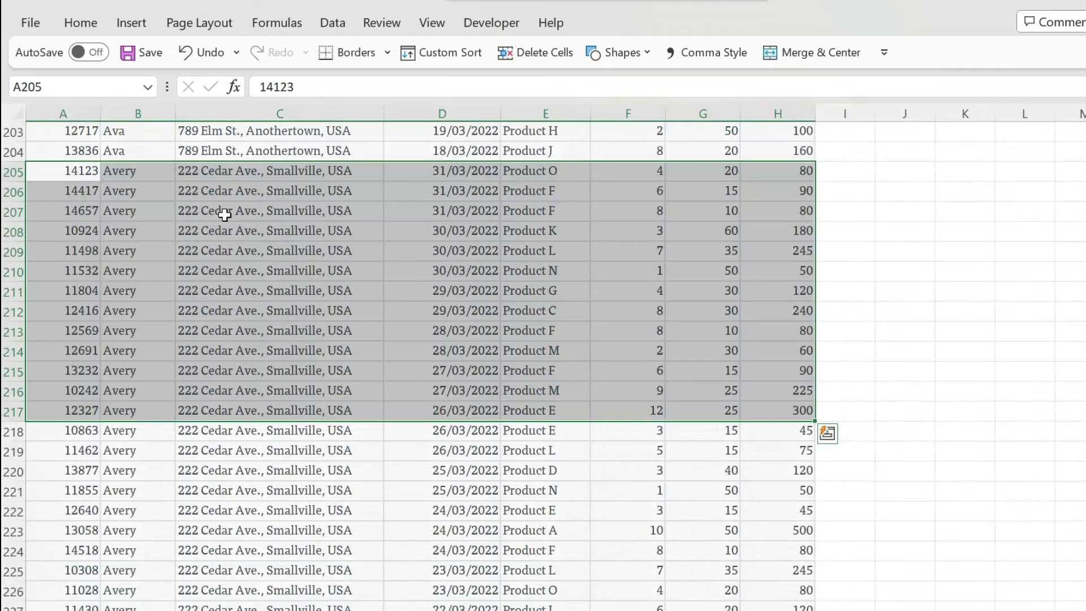
# Remove the borders and the fill colour from the invoice data in A2:H237 on Sheet1
pyautogui.click(225, 215)
pyautogui.scroll(5, 225, 215)
pyautogui.scroll(20, 224, 215)
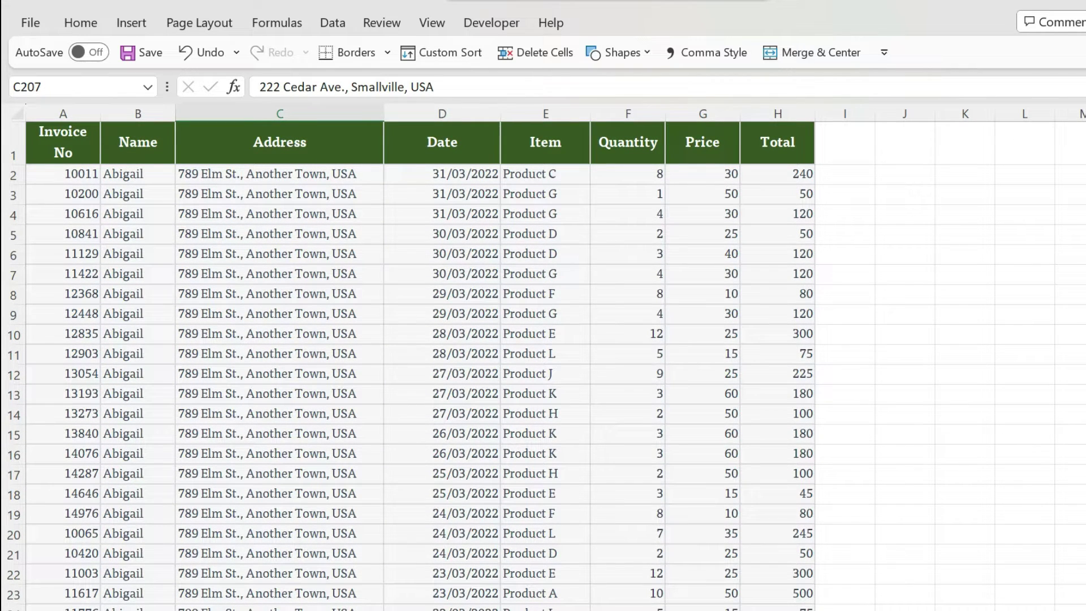
pyautogui.click(138, 175)
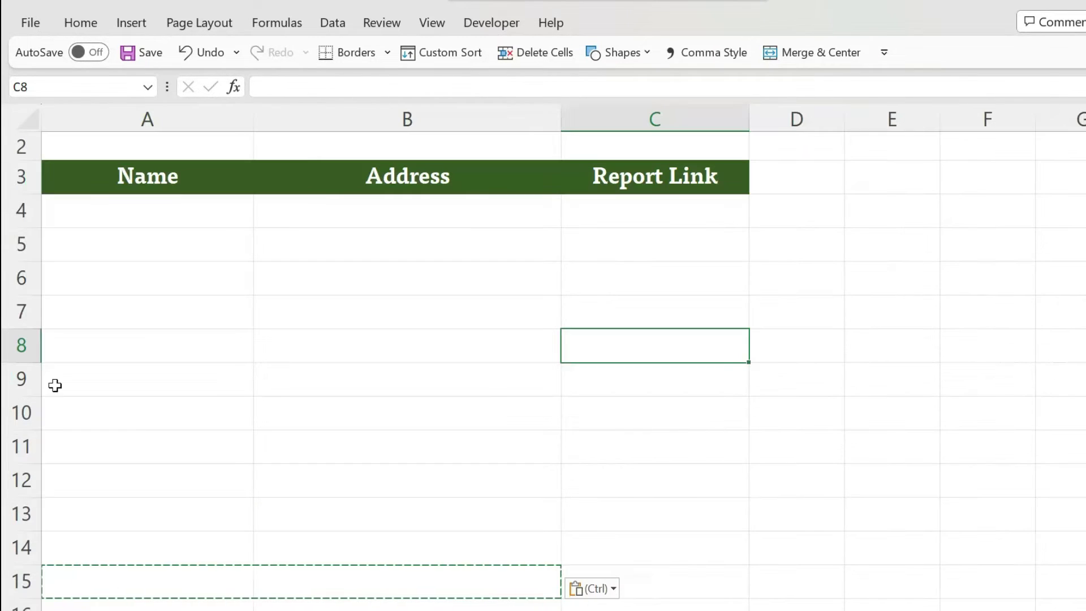
pyautogui.click(170, 215)
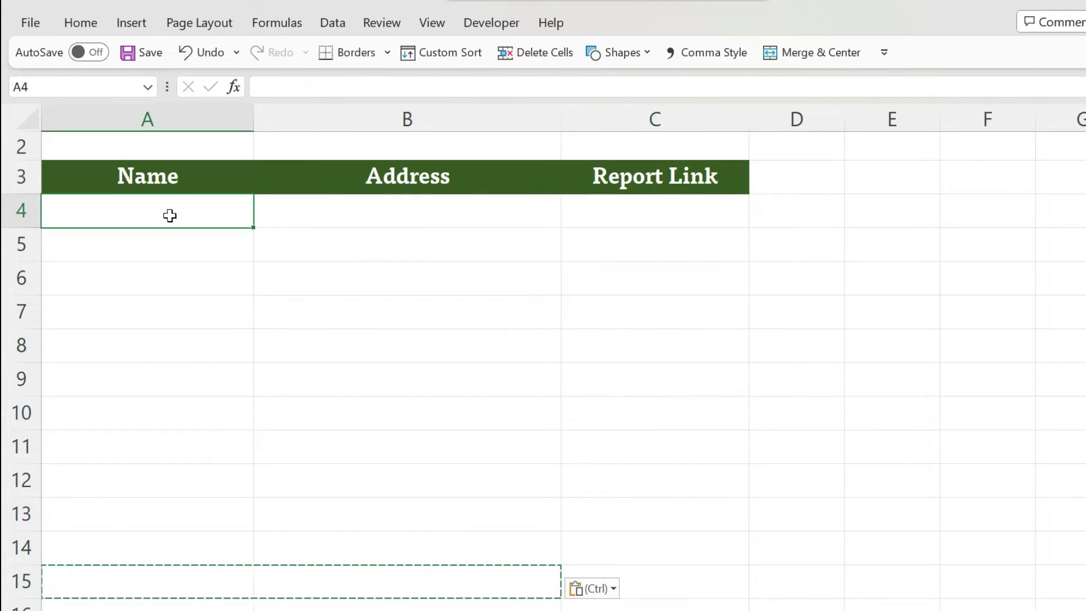
pyautogui.scroll(-5, 170, 216)
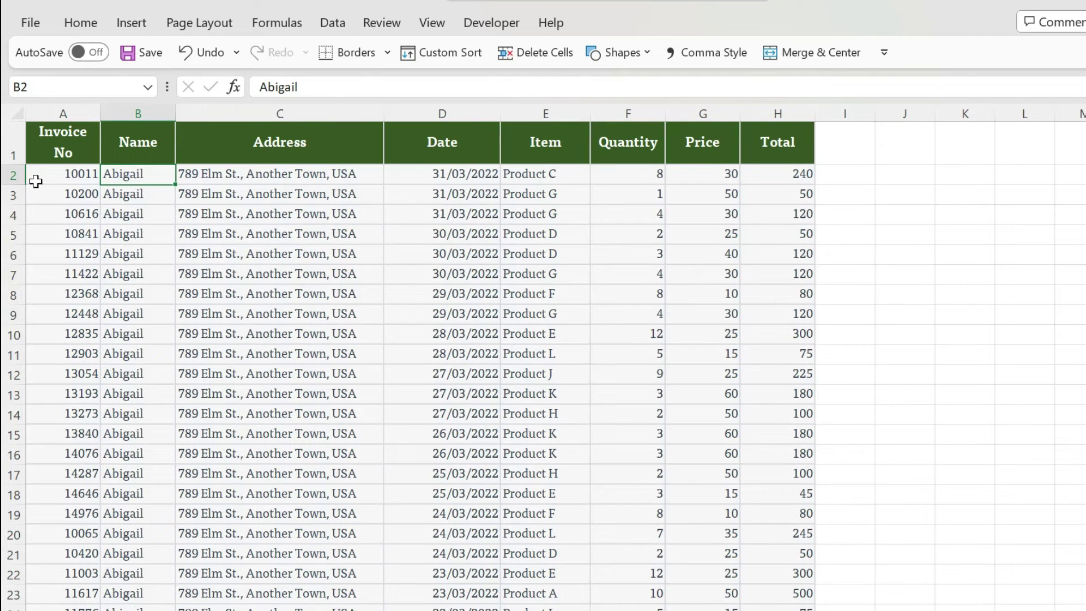
pyautogui.moveTo(35, 181); pyautogui.dragTo(768, 392)
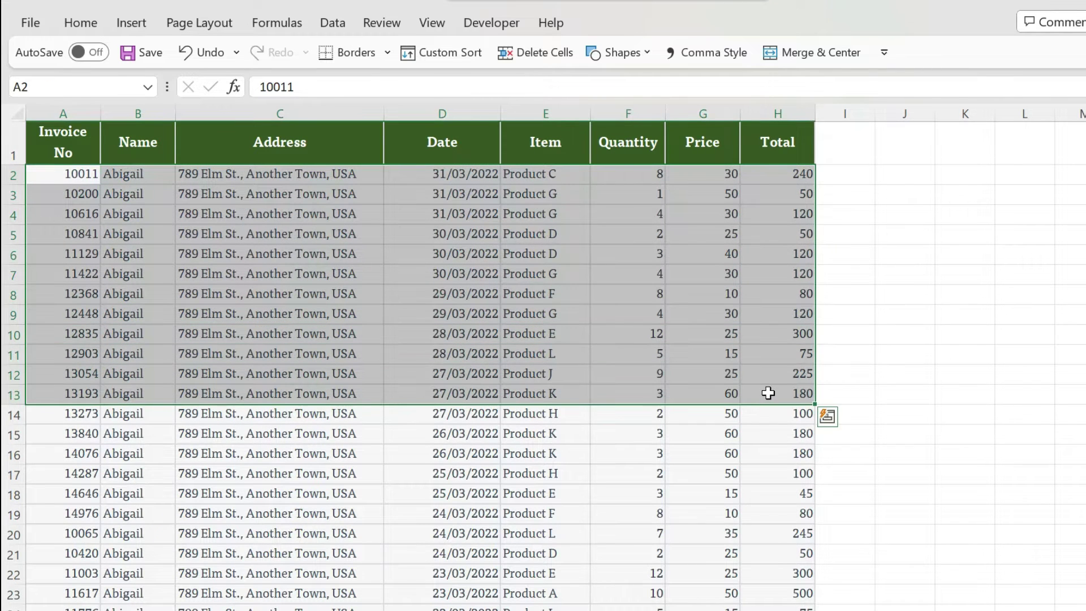
pyautogui.hotkey('ctrl', 'shift', 'Down')
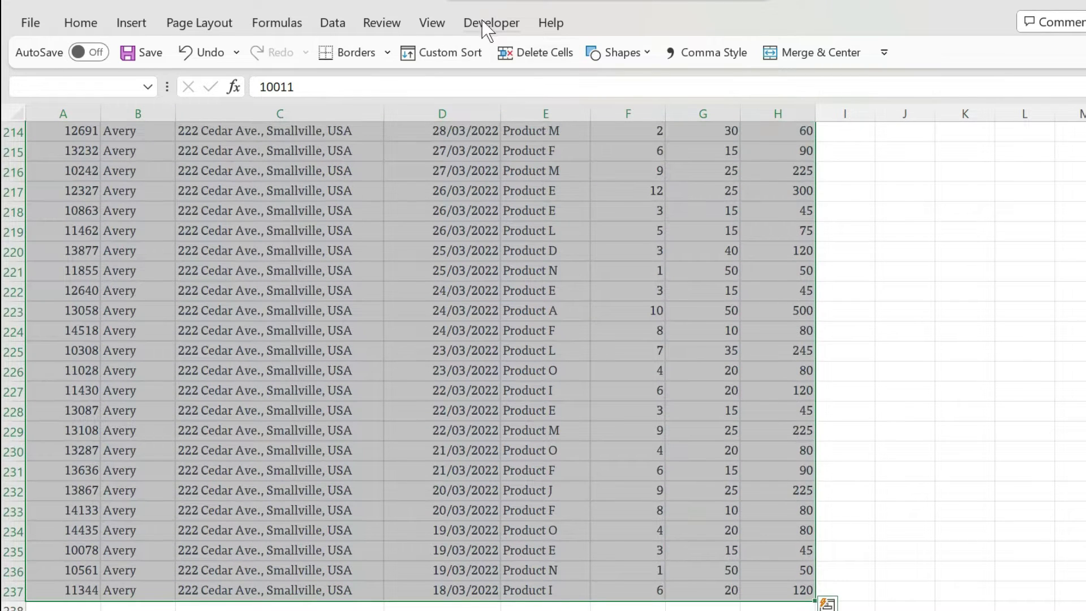
pyautogui.click(82, 26)
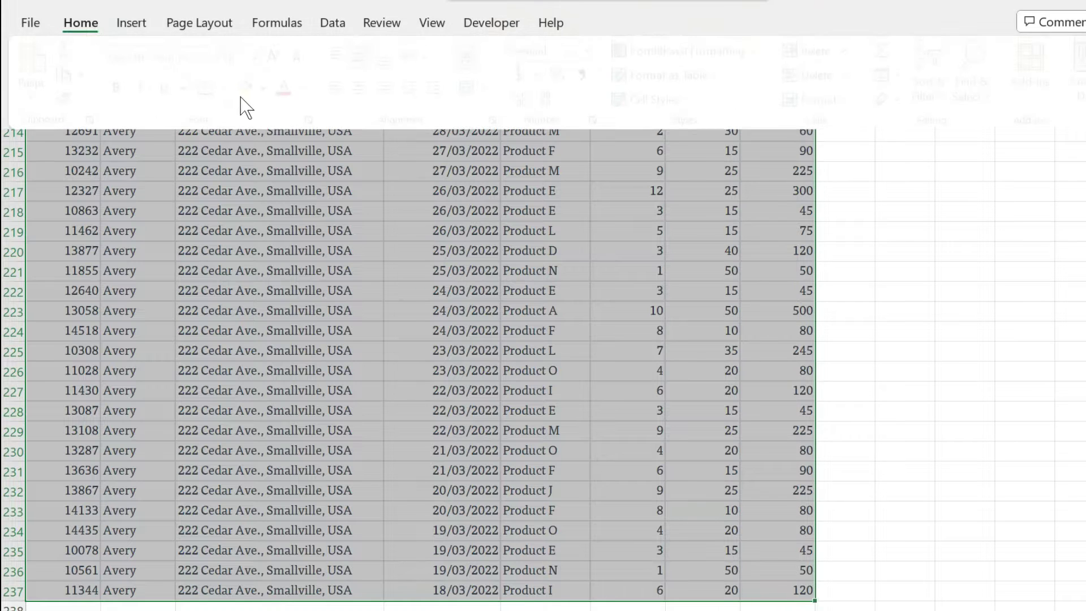
pyautogui.click(232, 88)
pyautogui.click(263, 255)
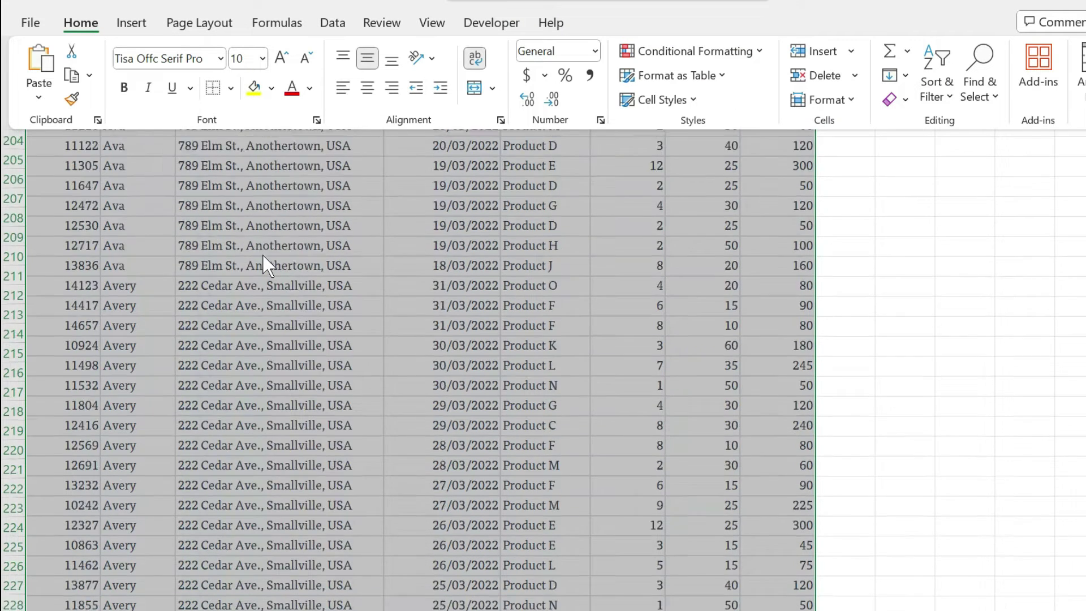
pyautogui.click(271, 88)
pyautogui.click(305, 294)
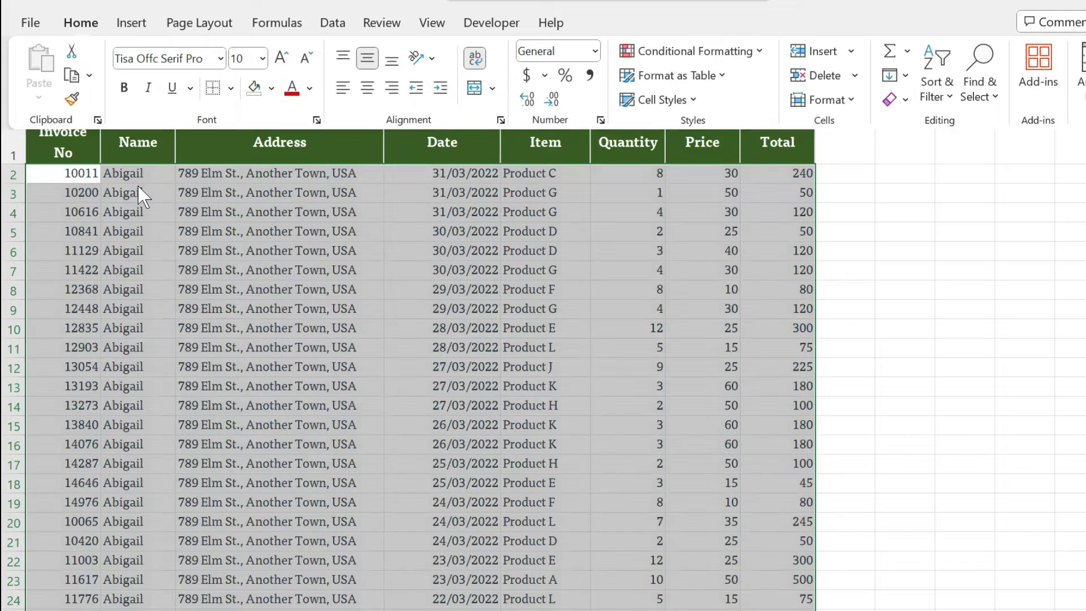
# Run the GetUniqueList macro on CustList to fill the empty list with the unique names and addresses
pyautogui.click(138, 192)
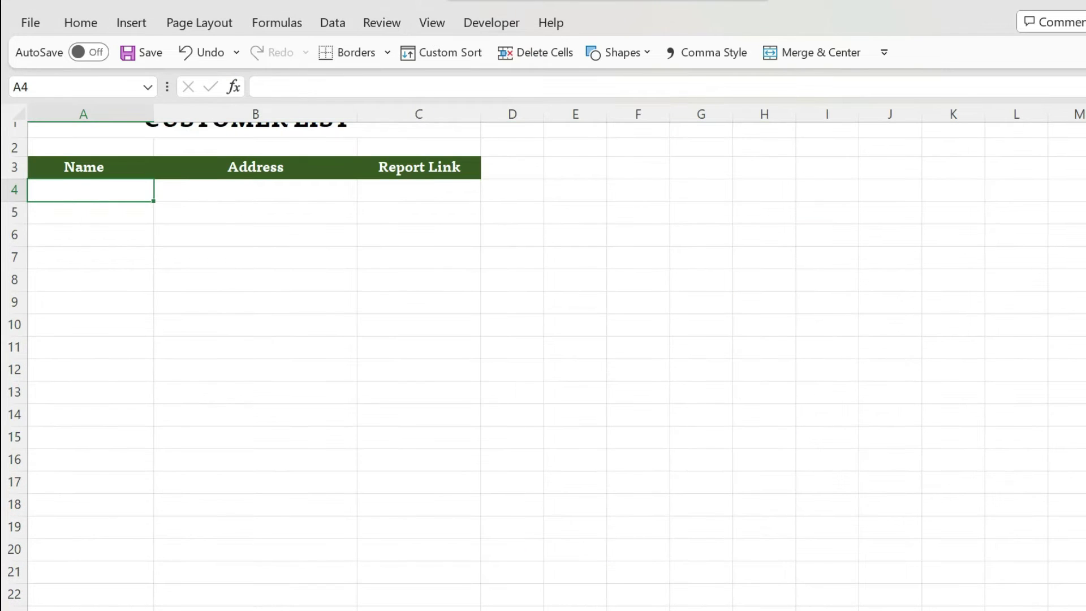
pyautogui.click(487, 28)
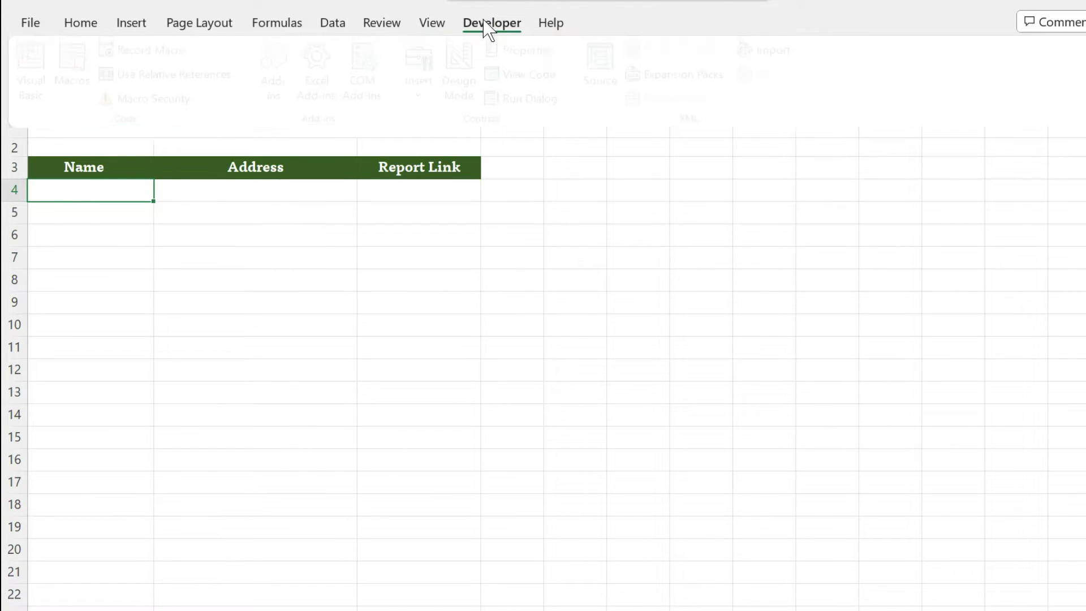
pyautogui.click(92, 72)
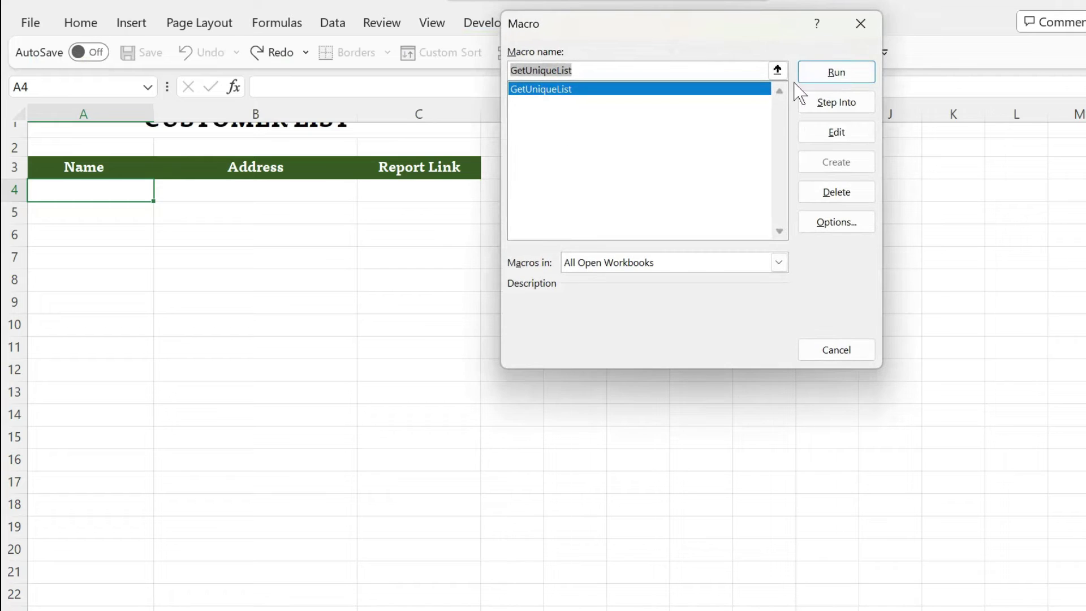
pyautogui.click(862, 84)
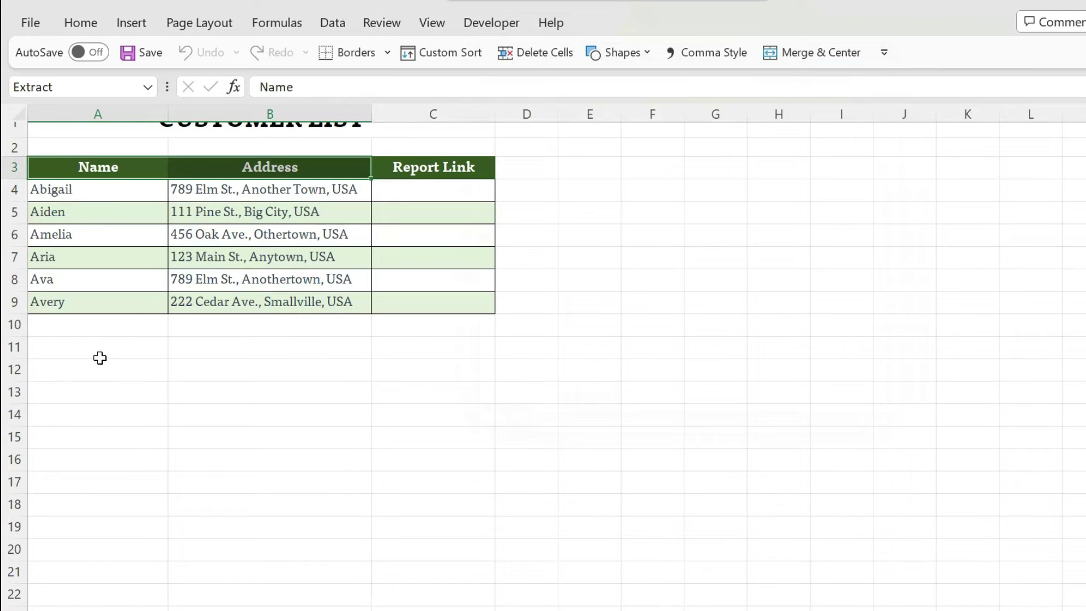
# Delete the extracted names and addresses from A4:B10 on CustList
pyautogui.moveTo(76, 191); pyautogui.dragTo(194, 313)
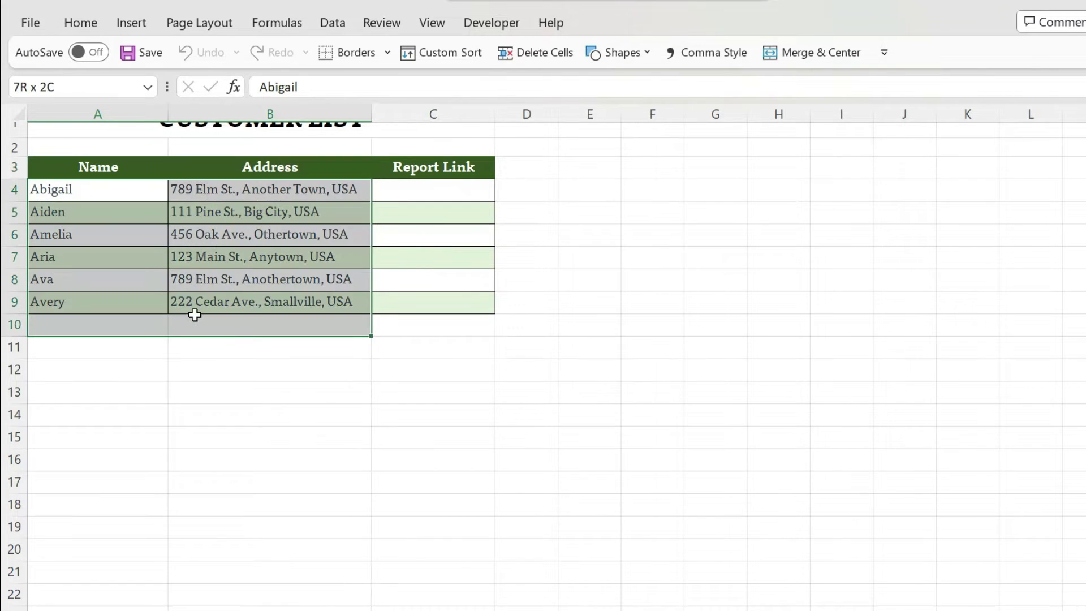
pyautogui.press('Delete')
pyautogui.click(255, 473)
pyautogui.moveTo(99, 190)
pyautogui.mouseDown()
pyautogui.moveTo(328, 243)
pyautogui.moveTo(422, 454)
pyautogui.mouseUp()
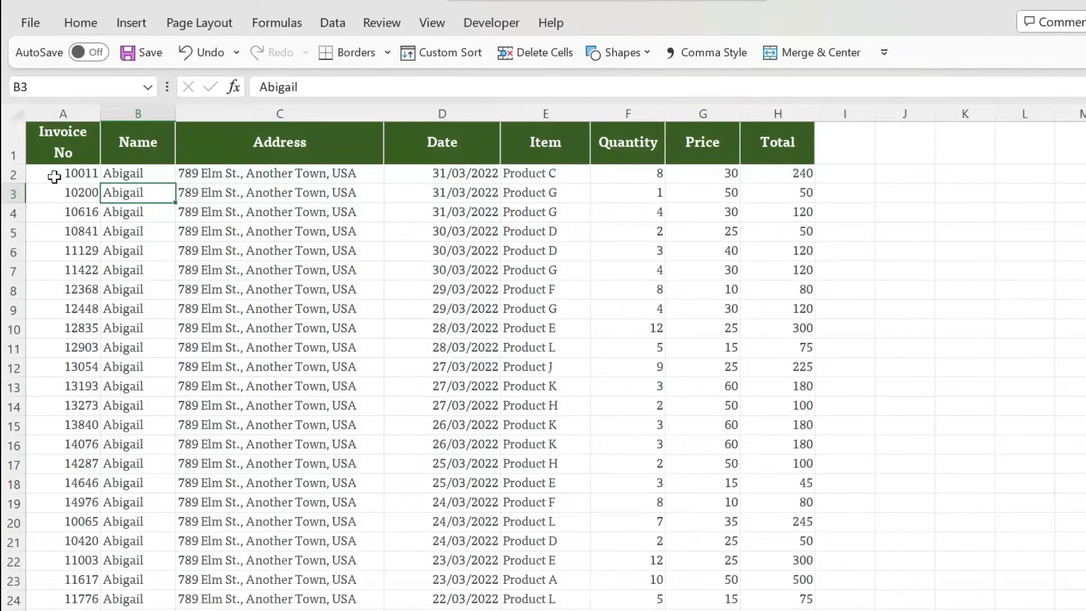
# Copy the invoice data in A2:H21 on Sheet1 and paste it back in place as values only
pyautogui.moveTo(54, 177)
pyautogui.mouseDown()
pyautogui.moveTo(660, 291)
pyautogui.moveTo(803, 533)
pyautogui.mouseUp()
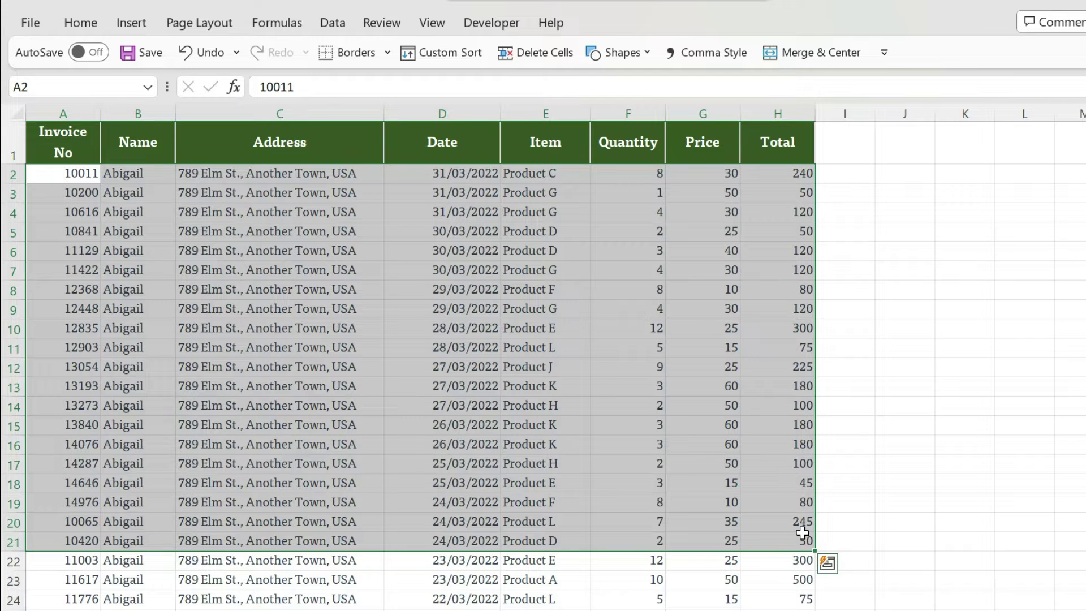
pyautogui.moveTo(64, 173); pyautogui.dragTo(765, 542)
pyautogui.hotkey('ctrl', 'c')
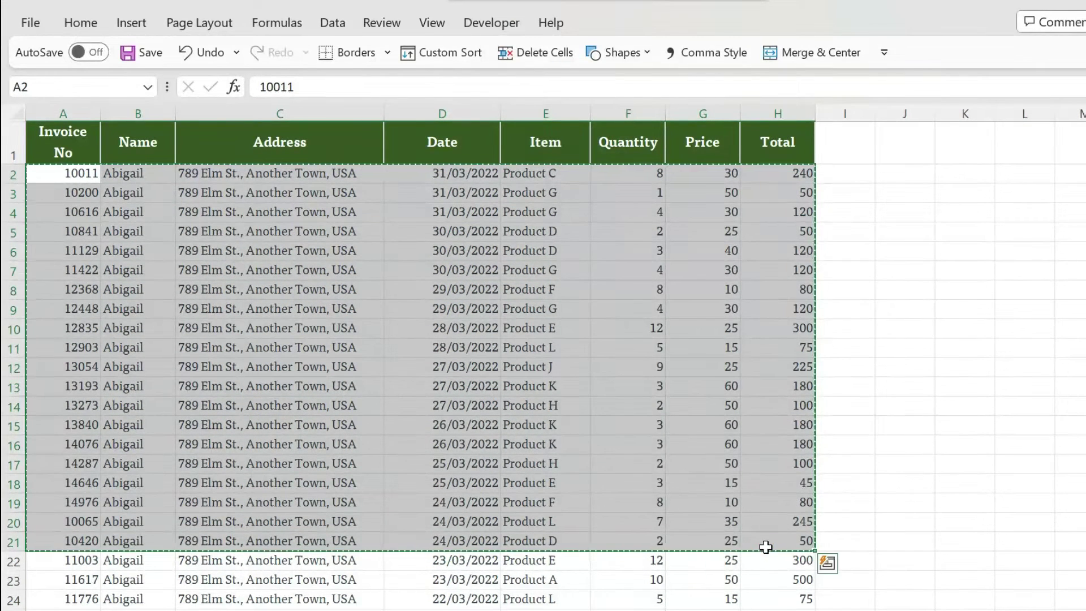
pyautogui.rightClick(85, 175)
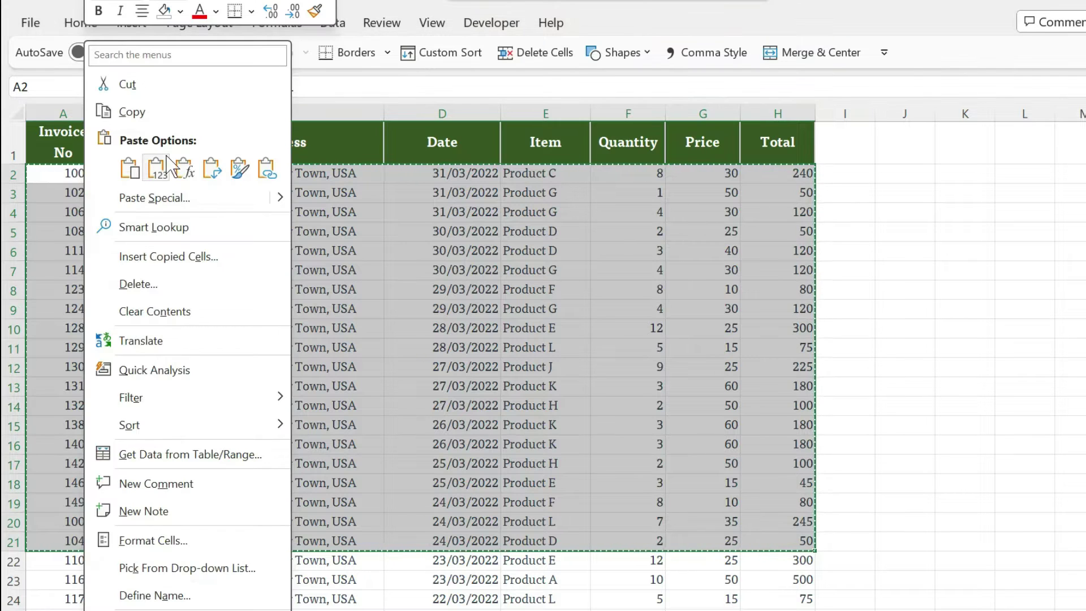
pyautogui.click(162, 173)
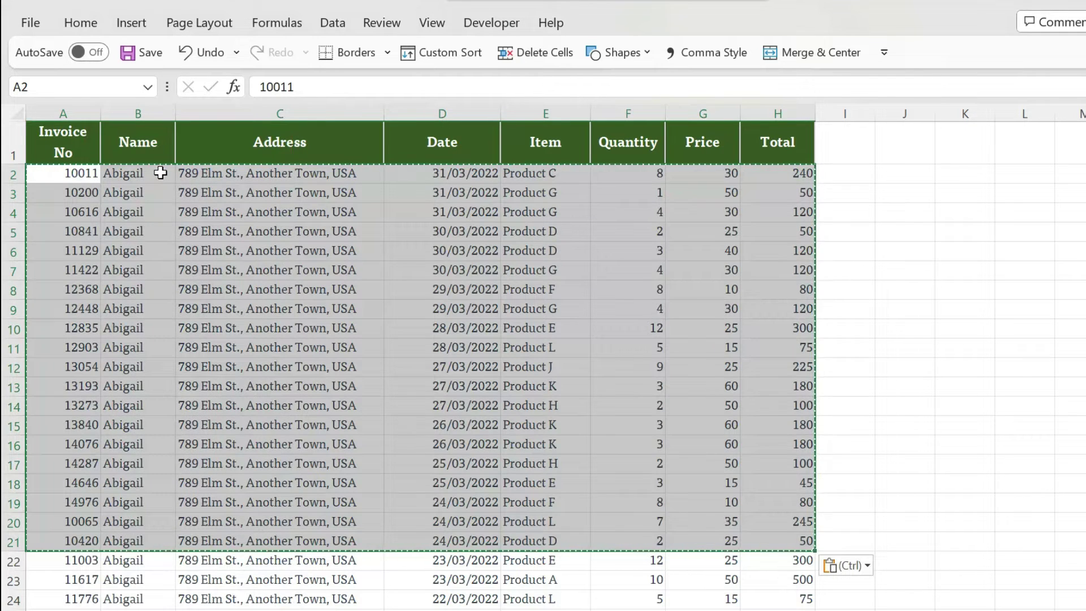
pyautogui.click(442, 328)
# Rebuild the unique customer list on CustList by running GetUniqueList
pyautogui.hotkey('ctrl', 'pagedown')
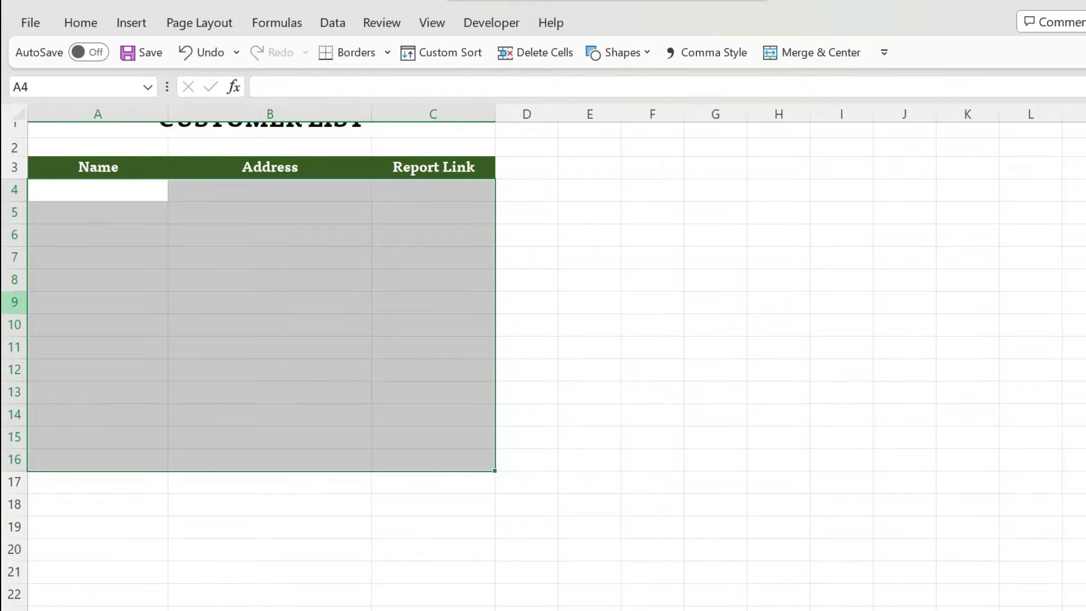
pyautogui.click(143, 187)
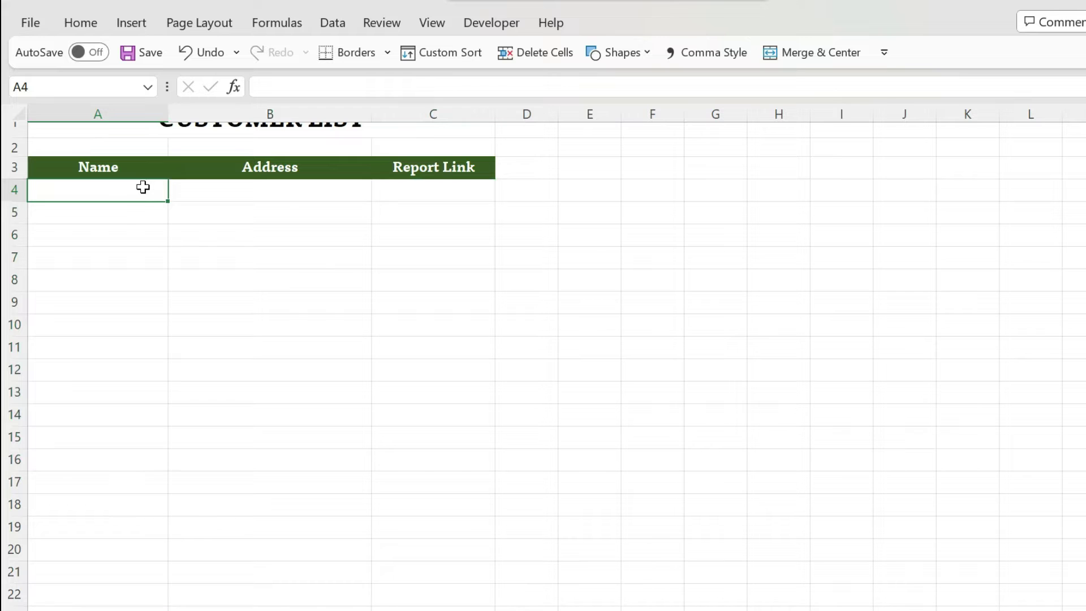
pyautogui.hotkey('alt', 'F8')
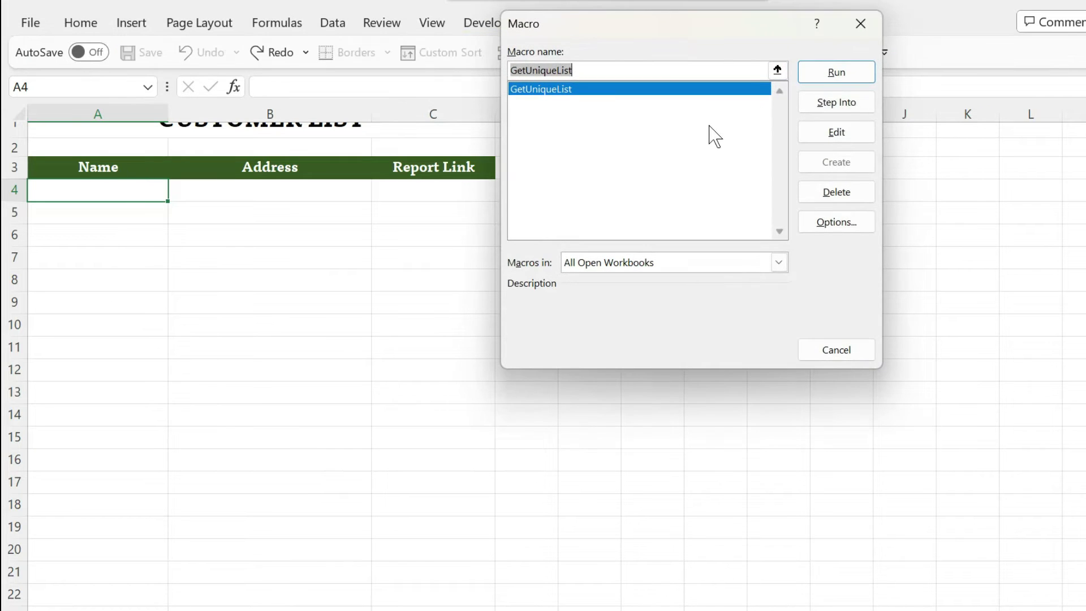
pyautogui.click(854, 72)
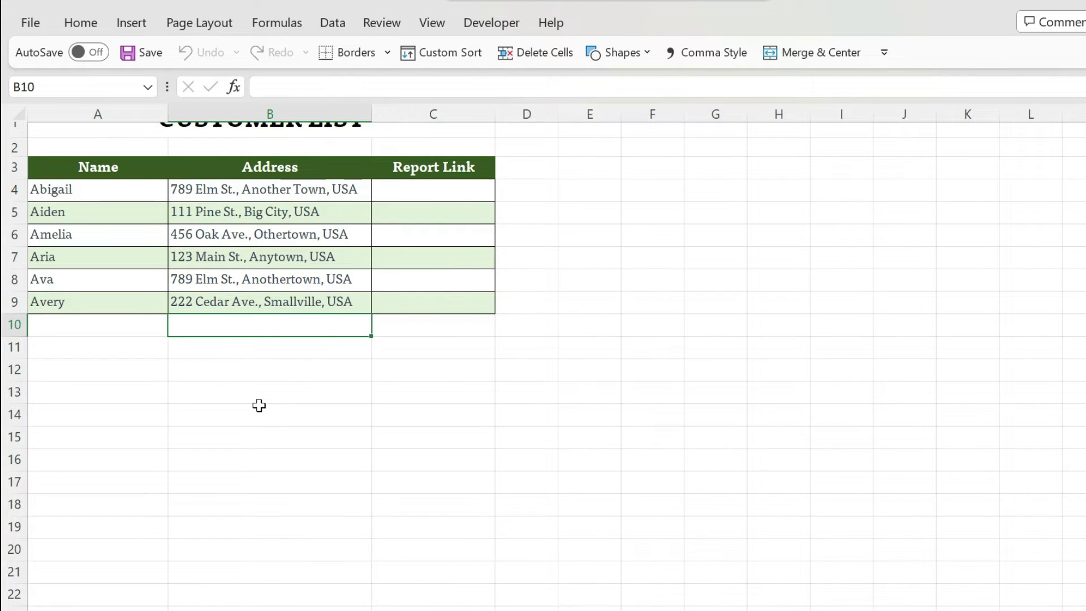
# Compare the first customer's name and address on CustList with the matching invoice rows on Sheet1
pyautogui.scroll(1, 259, 405)
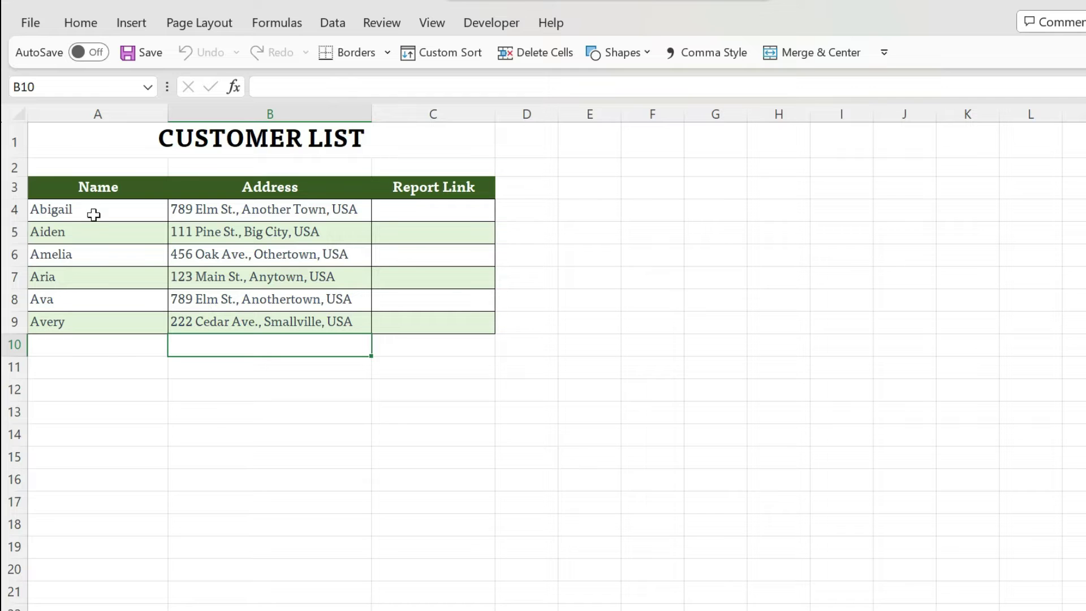
pyautogui.moveTo(94, 215); pyautogui.dragTo(272, 211)
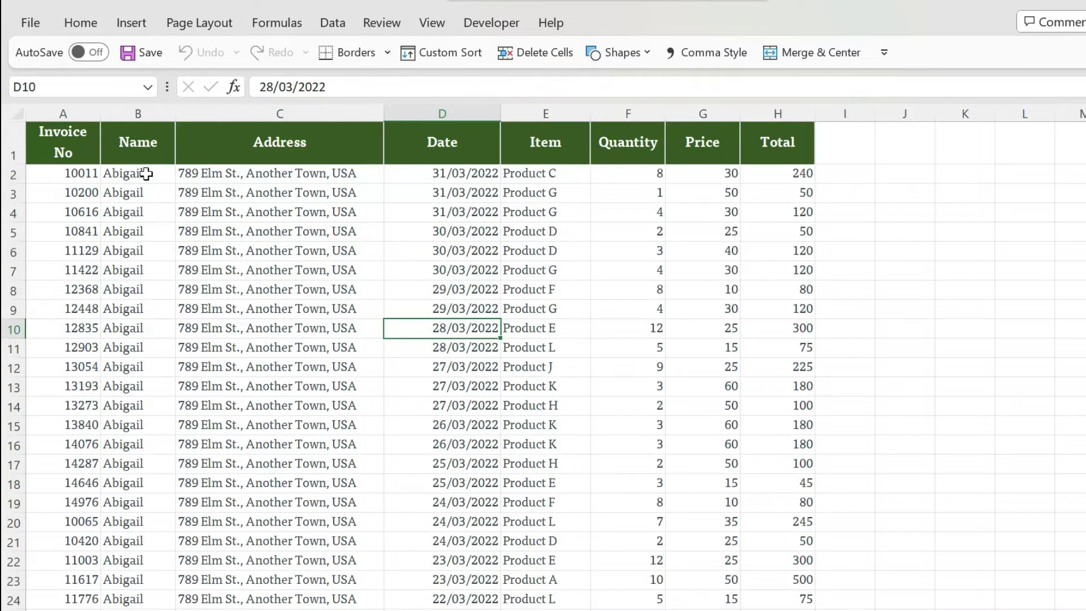
pyautogui.moveTo(146, 174)
pyautogui.mouseDown()
pyautogui.moveTo(189, 447)
pyautogui.moveTo(659, 498)
pyautogui.mouseUp()
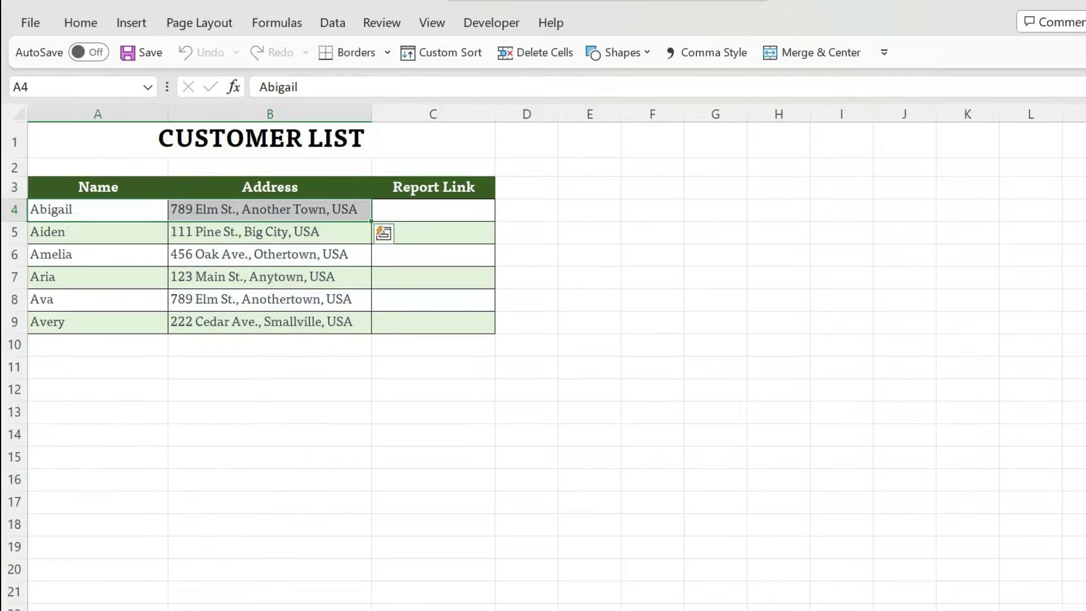
pyautogui.click(35, 26)
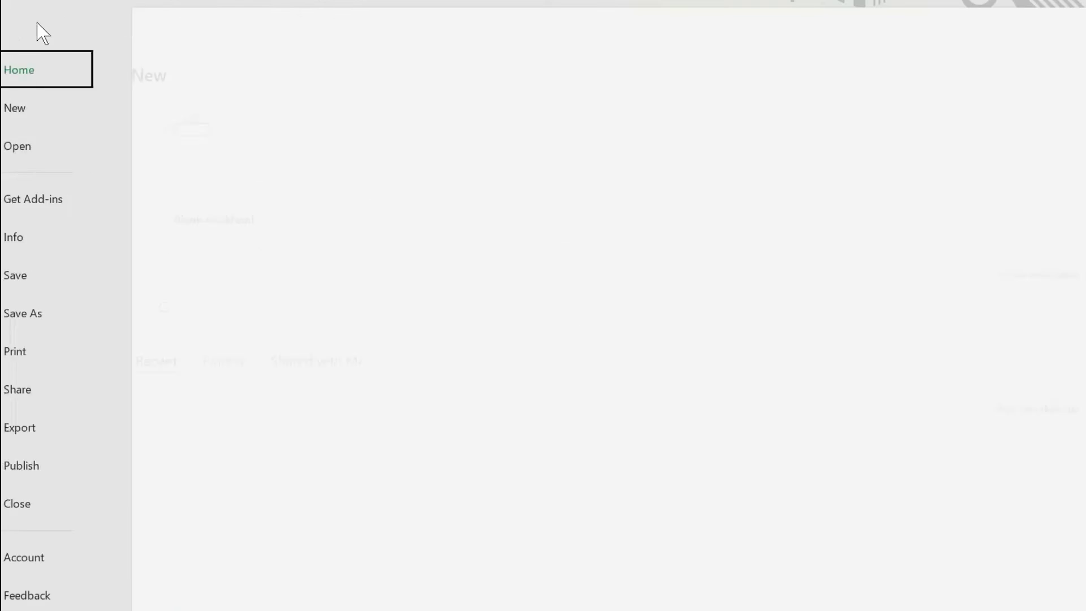
pyautogui.press('Escape')
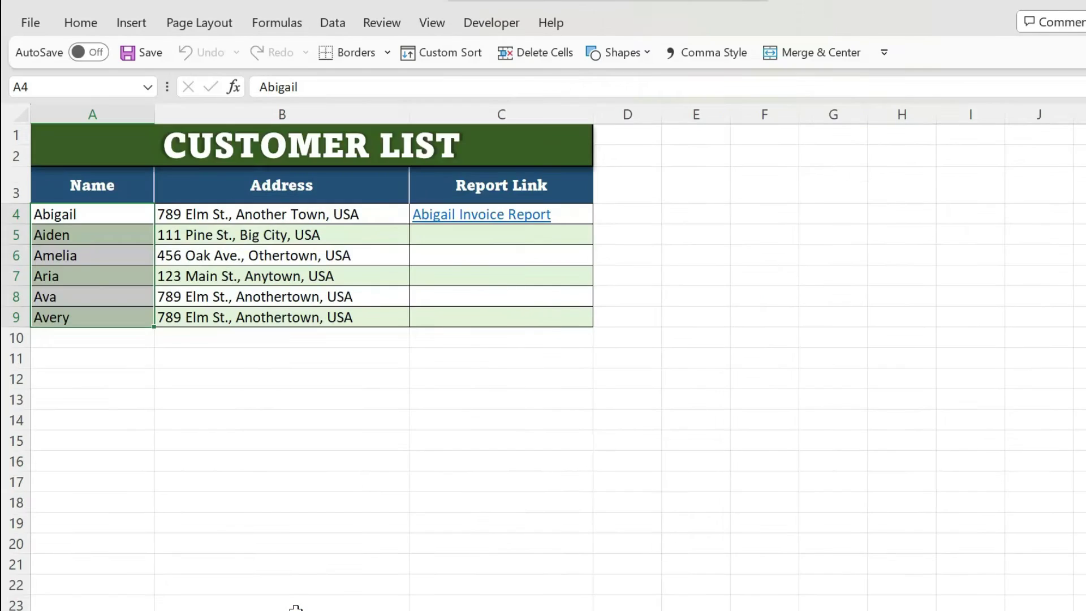
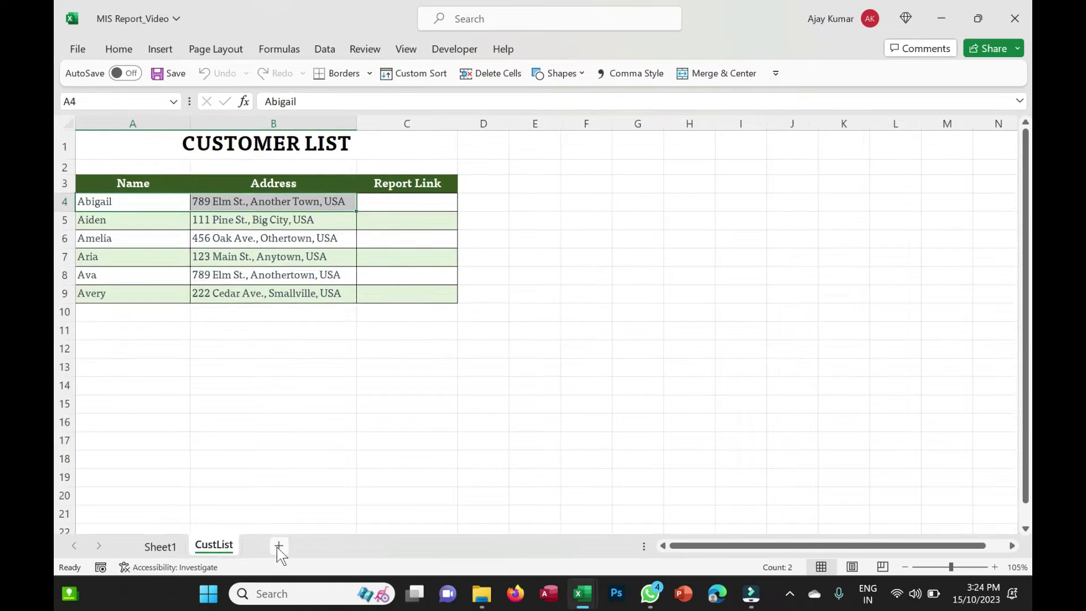
# Add a new worksheet after CustList and name it ReportTemplate
pyautogui.click(278, 546)
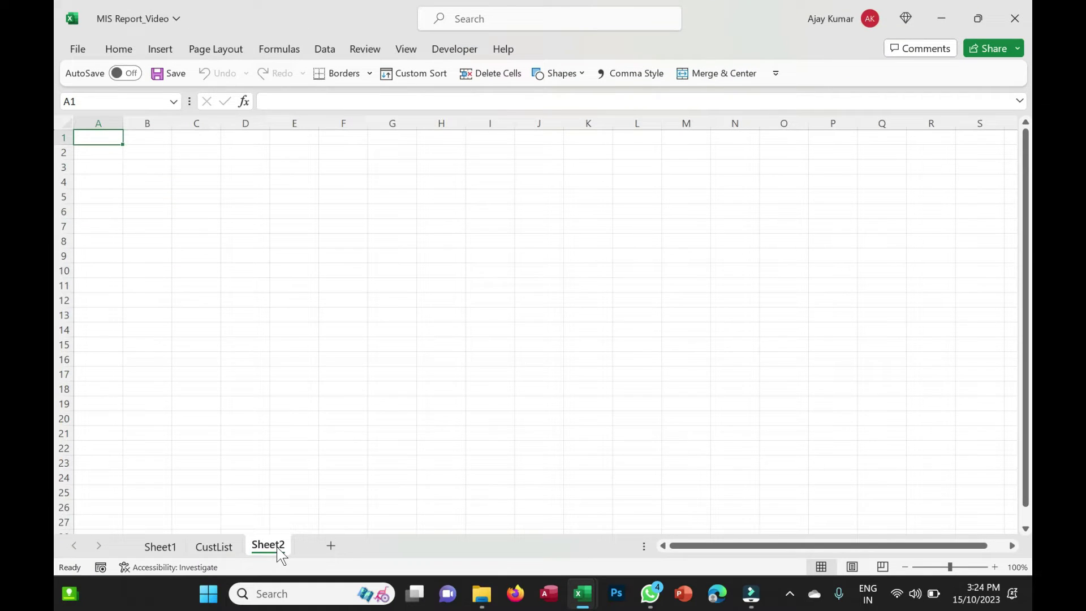
pyautogui.rightClick(278, 549)
pyautogui.click(331, 351)
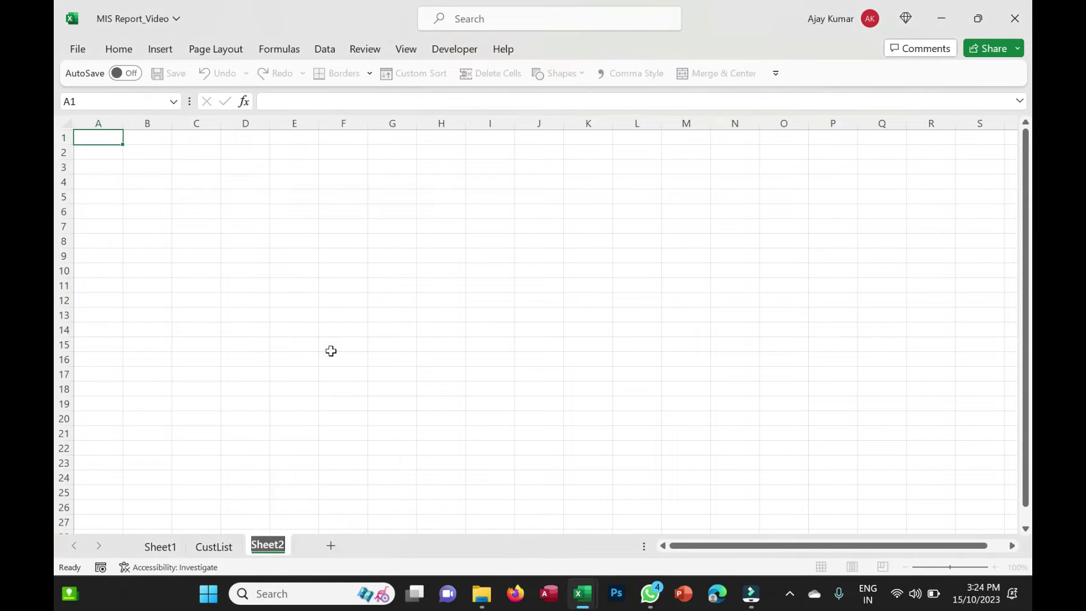
pyautogui.write('ReportTemplate')
pyautogui.press('Return')
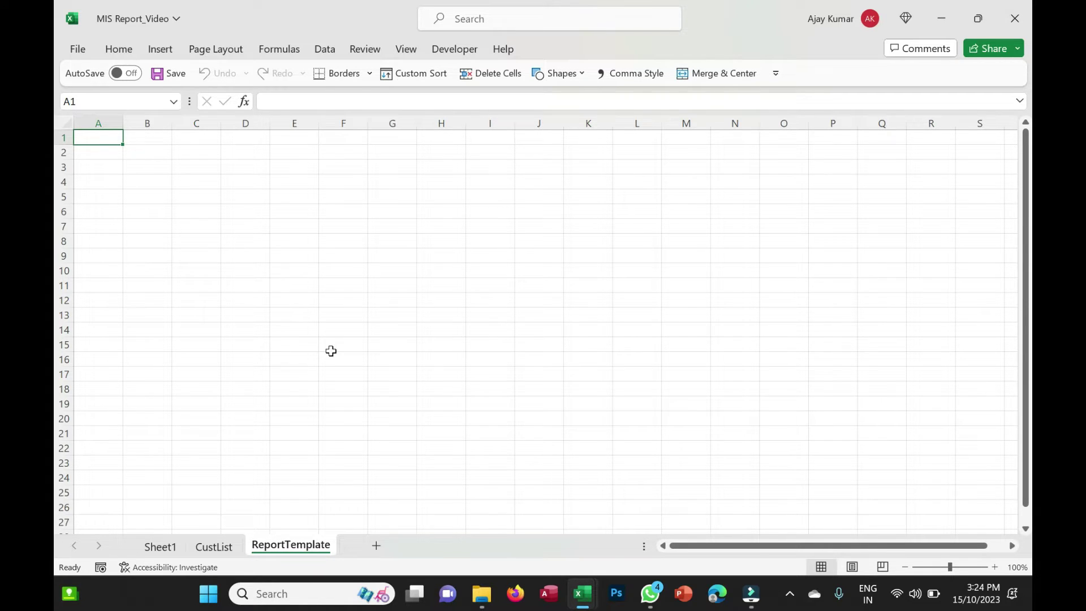
# Switch to the MIS Report workbook and examine the layout of its finished customer report
pyautogui.hotkey('alt', 'Tab')
pyautogui.hotkey('alt', 'Tab')
pyautogui.hotkey('alt', 'Tab')
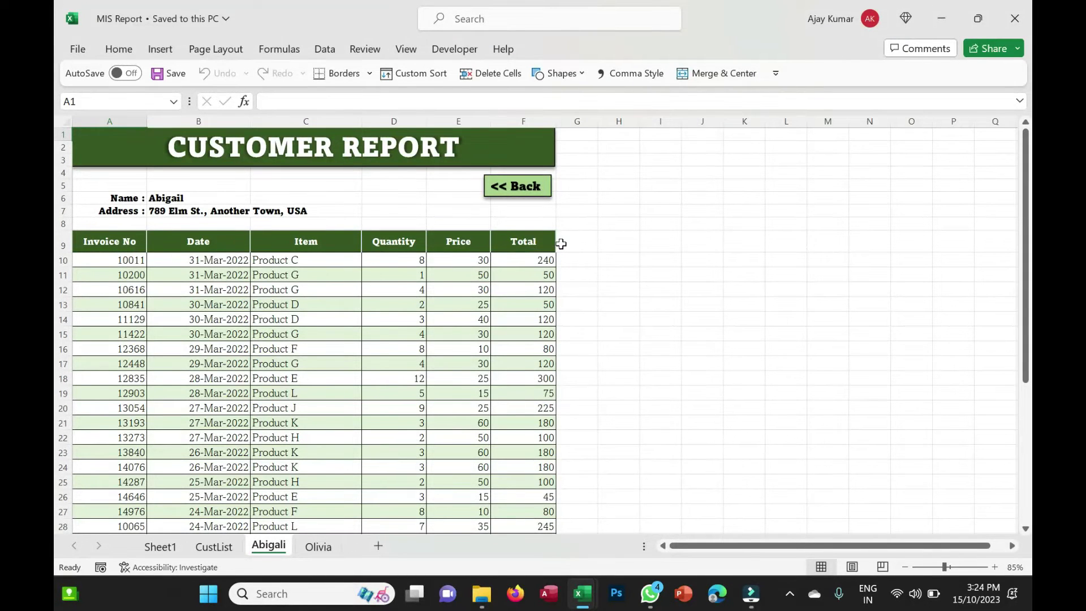
pyautogui.click(215, 547)
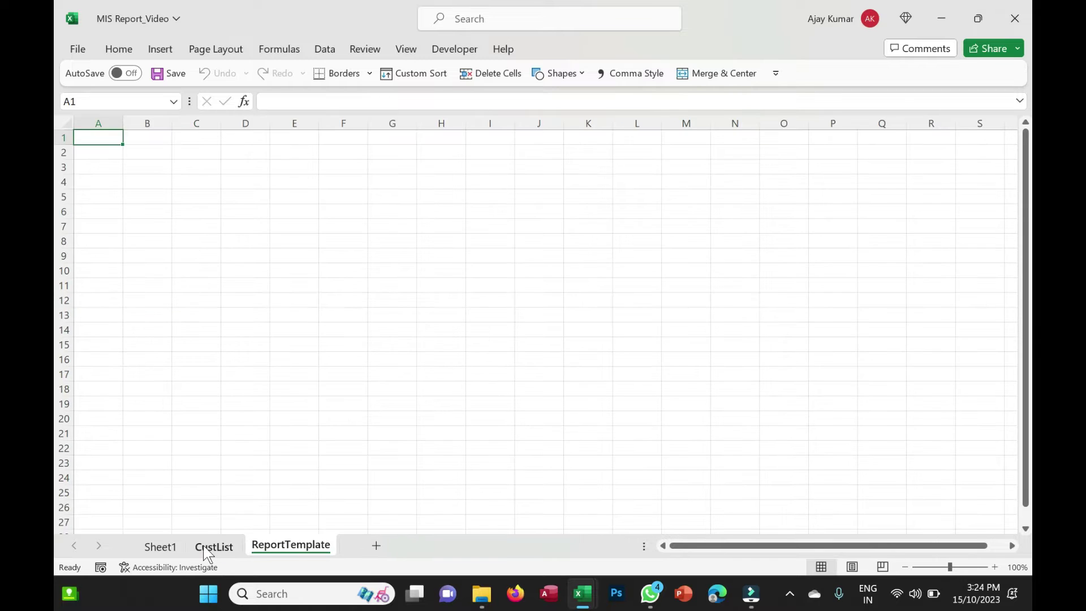
# Back in MIS Report_Video, copy the Invoice No, Date, Item, Quantity, Price and Total headers from row 1 of Sheet1
pyautogui.click(206, 548)
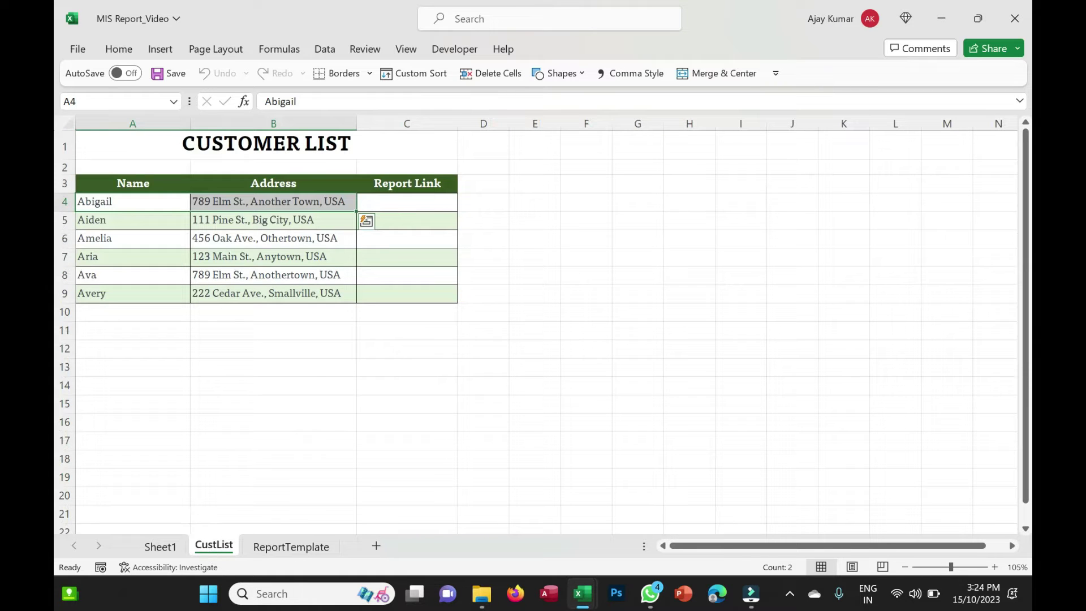
pyautogui.click(159, 183)
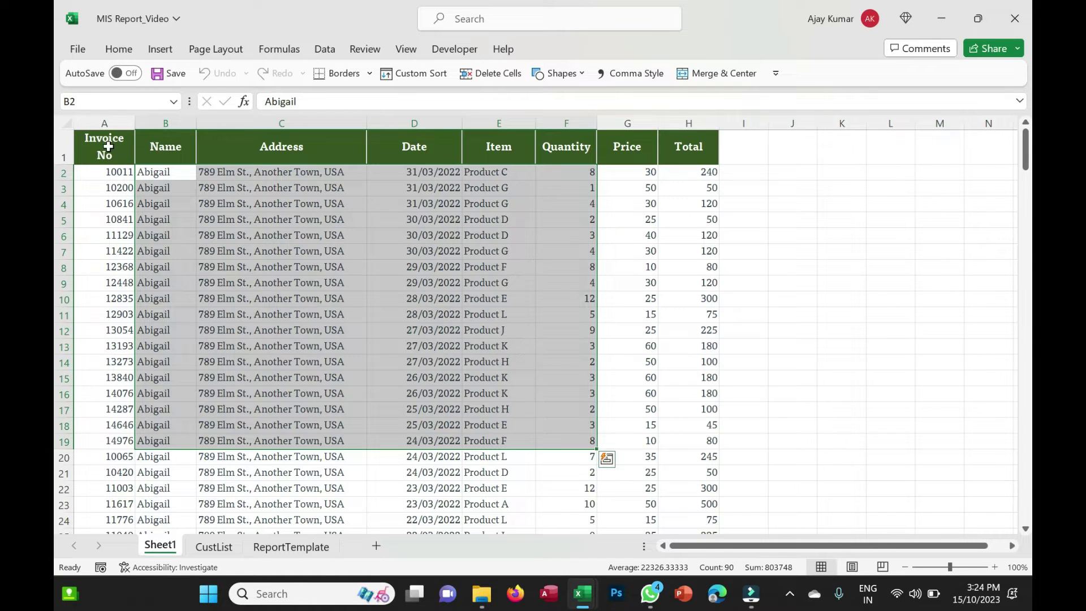
pyautogui.click(108, 146)
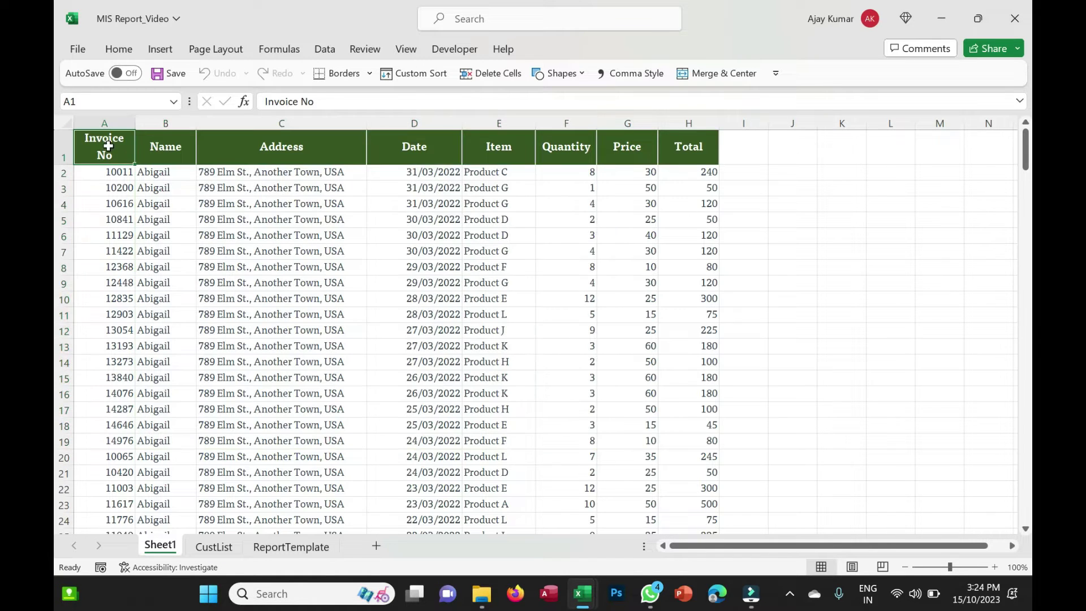
pyautogui.keyDown('ctrl'); pyautogui.click(415, 156); pyautogui.keyUp('ctrl')
pyautogui.keyDown('ctrl'); pyautogui.click(505, 150); pyautogui.keyUp('ctrl')
pyautogui.keyDown('ctrl'); pyautogui.click(566, 150); pyautogui.keyUp('ctrl')
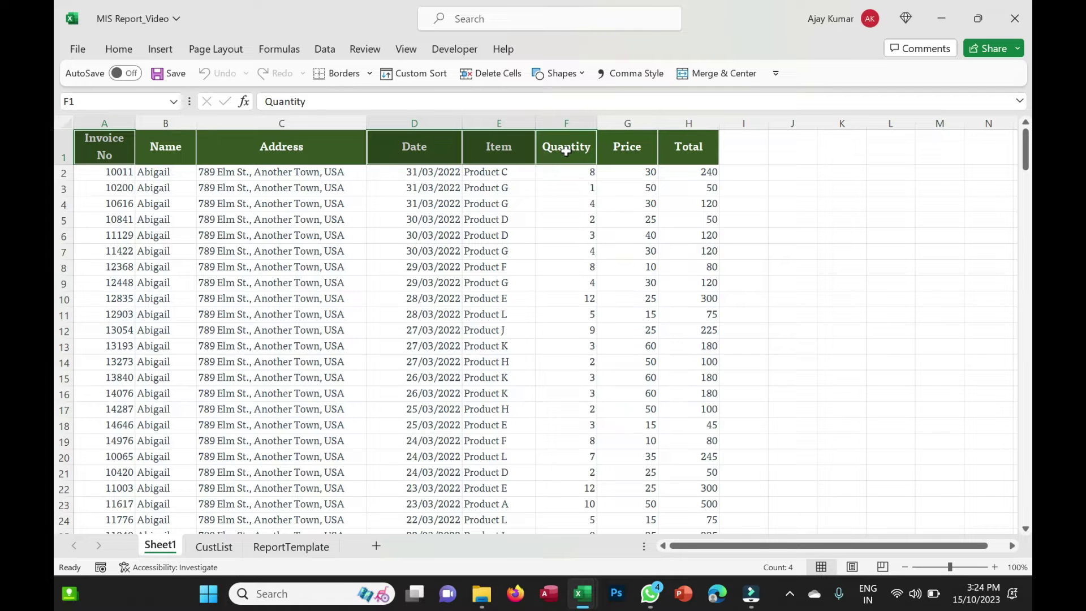
pyautogui.keyDown('ctrl'); pyautogui.click(626, 152); pyautogui.keyUp('ctrl')
pyautogui.keyDown('ctrl'); pyautogui.click(676, 154); pyautogui.keyUp('ctrl')
pyautogui.hotkey('ctrl', 'c')
# Paste the copied headers into row 5 of ReportTemplate starting at A5, and widen columns A to F
pyautogui.click(304, 551)
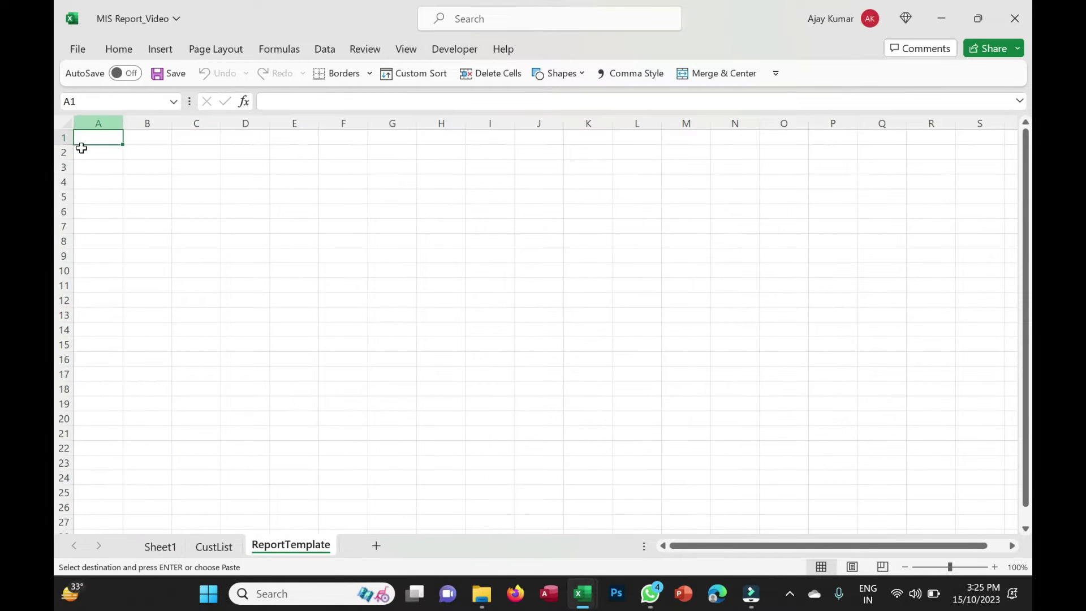
pyautogui.click(107, 211)
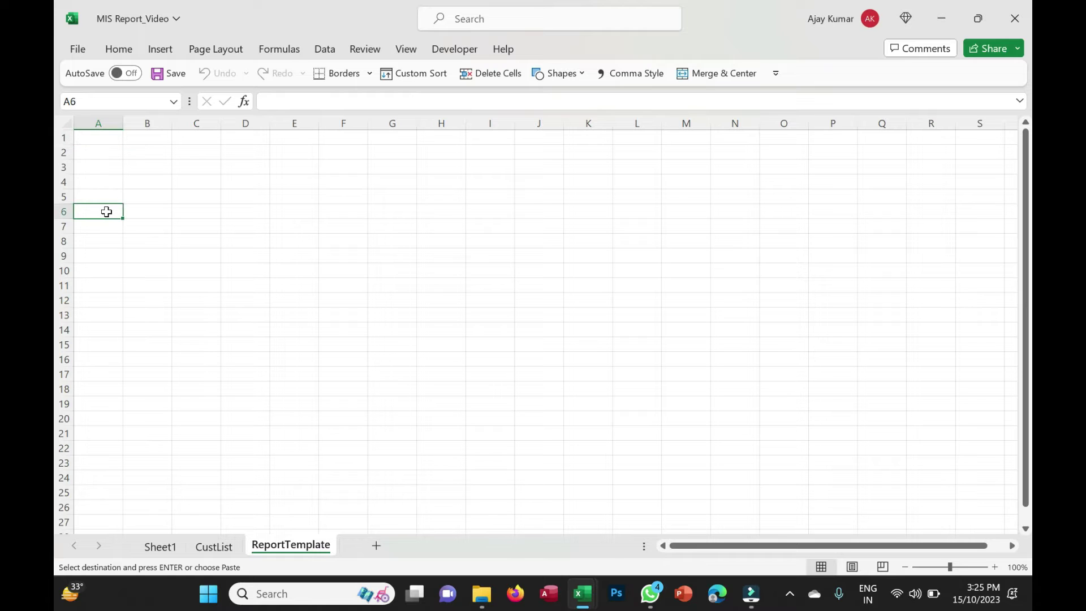
pyautogui.click(93, 195)
pyautogui.hotkey('ctrl', 'v')
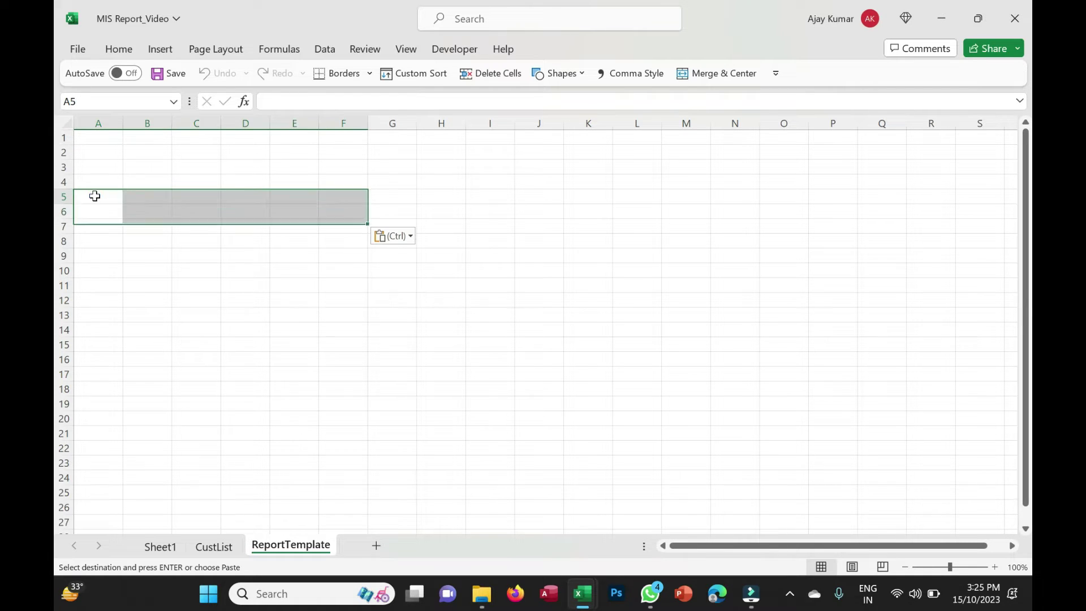
pyautogui.click(147, 261)
pyautogui.moveTo(154, 129); pyautogui.dragTo(174, 129)
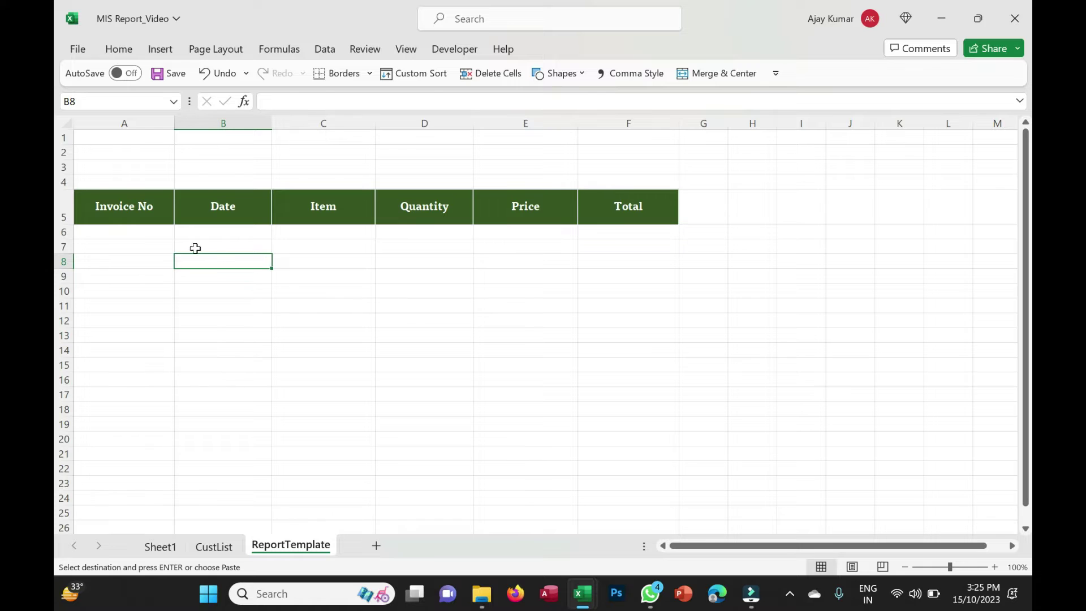
# For columns A to F from row 6 down, create a formula-based conditional formatting rule with =And($A6<>"", mod(Row(),2))
pyautogui.moveTo(140, 231); pyautogui.dragTo(600, 421)
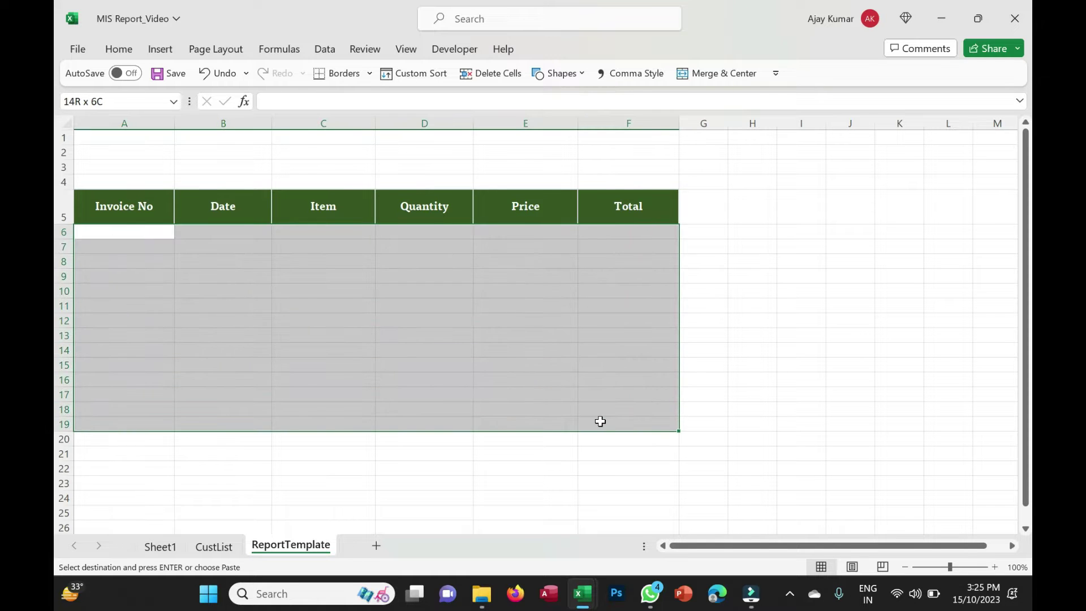
pyautogui.click(213, 546)
pyautogui.click(290, 546)
pyautogui.hotkey('ctrl', 'shift', 'Down')
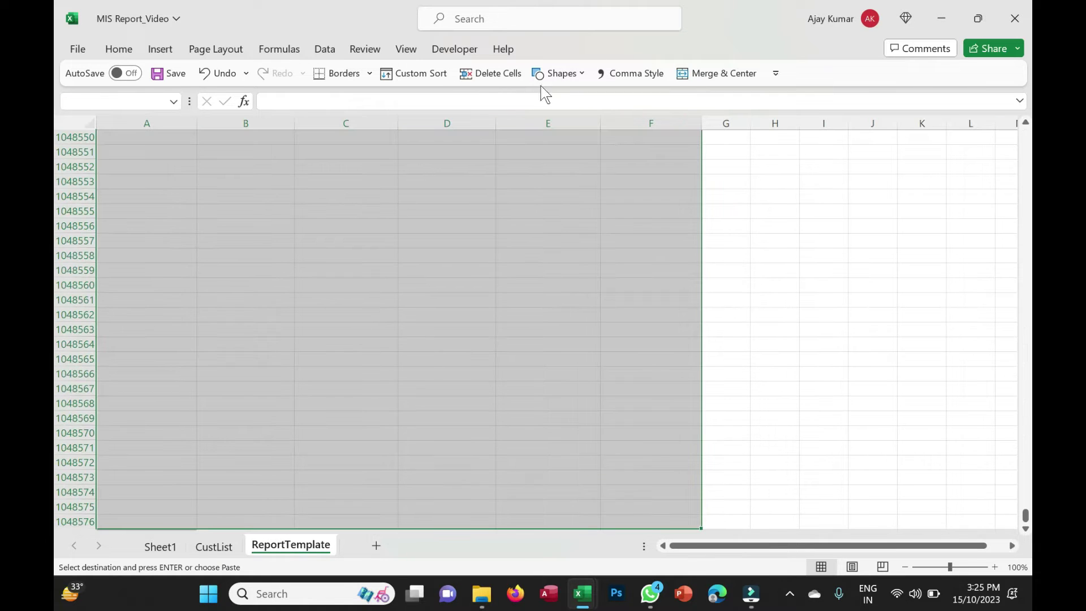
pyautogui.hotkey('alt', 'h')
pyautogui.click(627, 73)
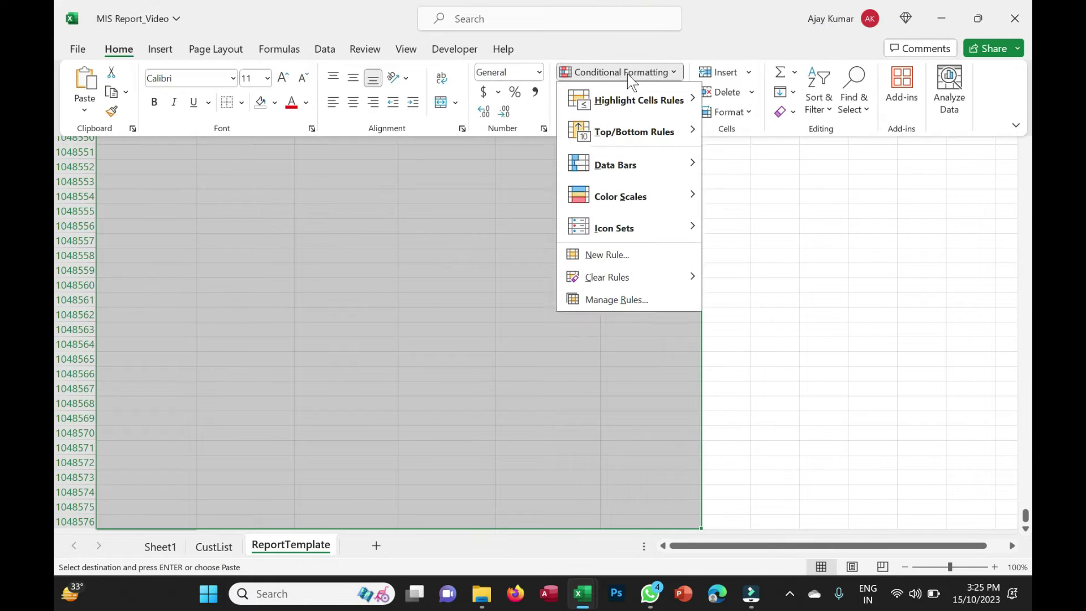
pyautogui.click(642, 256)
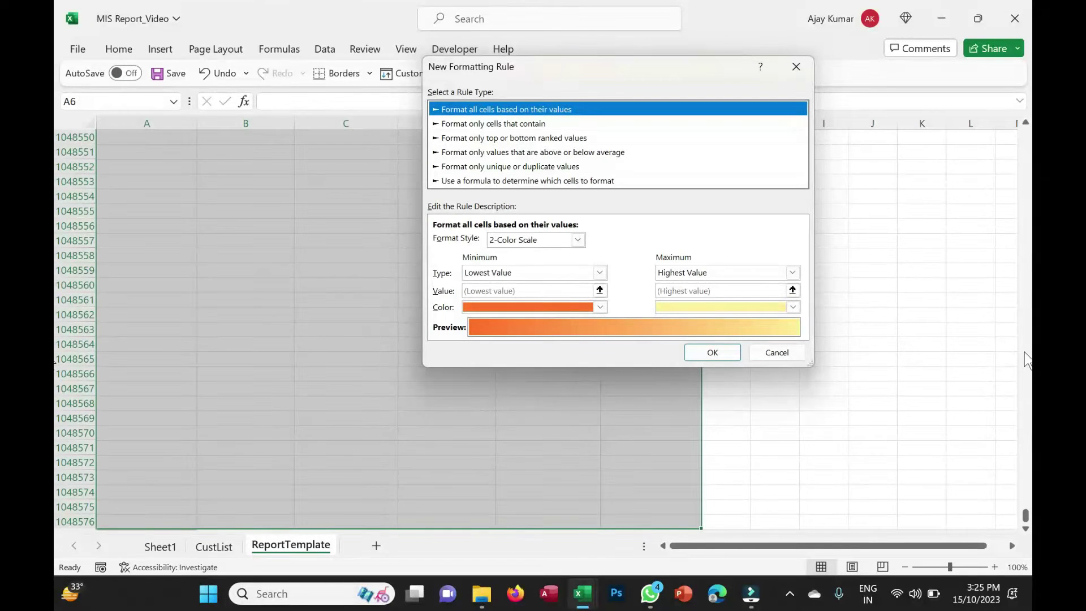
pyautogui.click(503, 180)
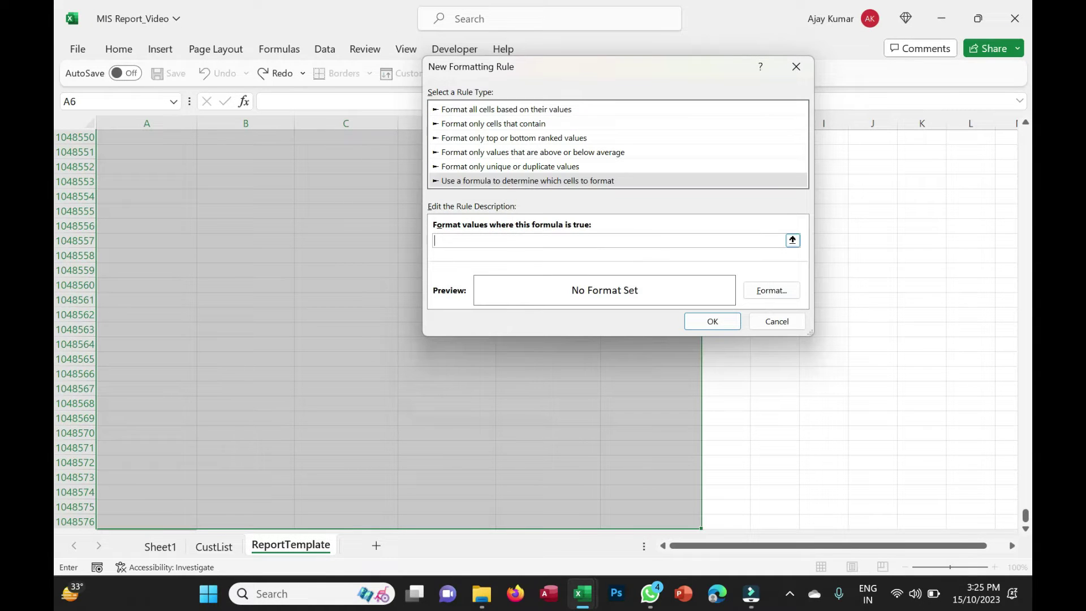
pyautogui.moveTo(1024, 512); pyautogui.dragTo(1027, 290)
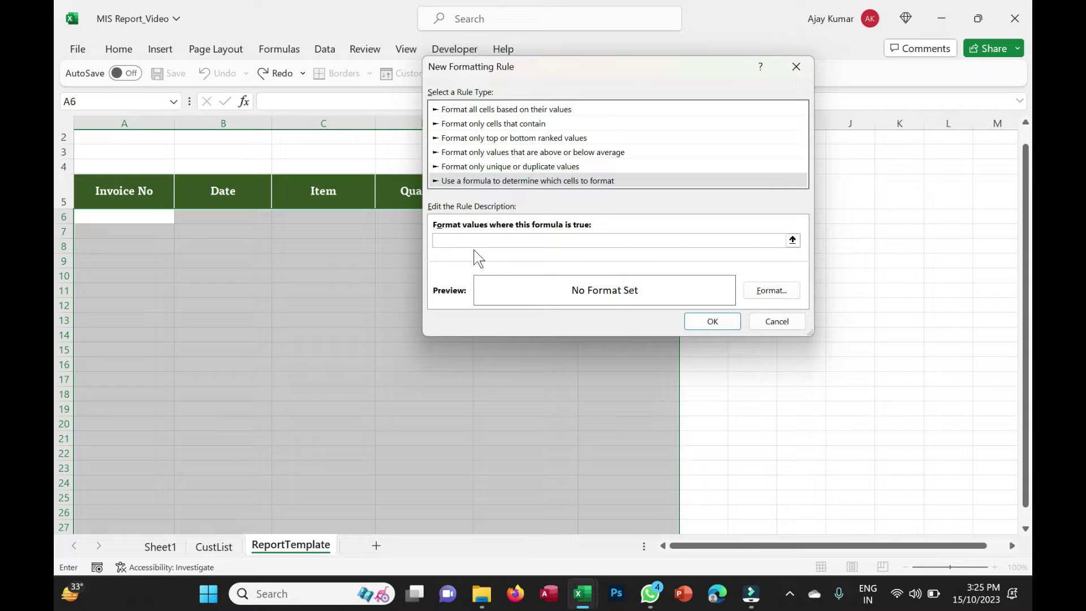
pyautogui.write('=And(')
pyautogui.click(132, 219)
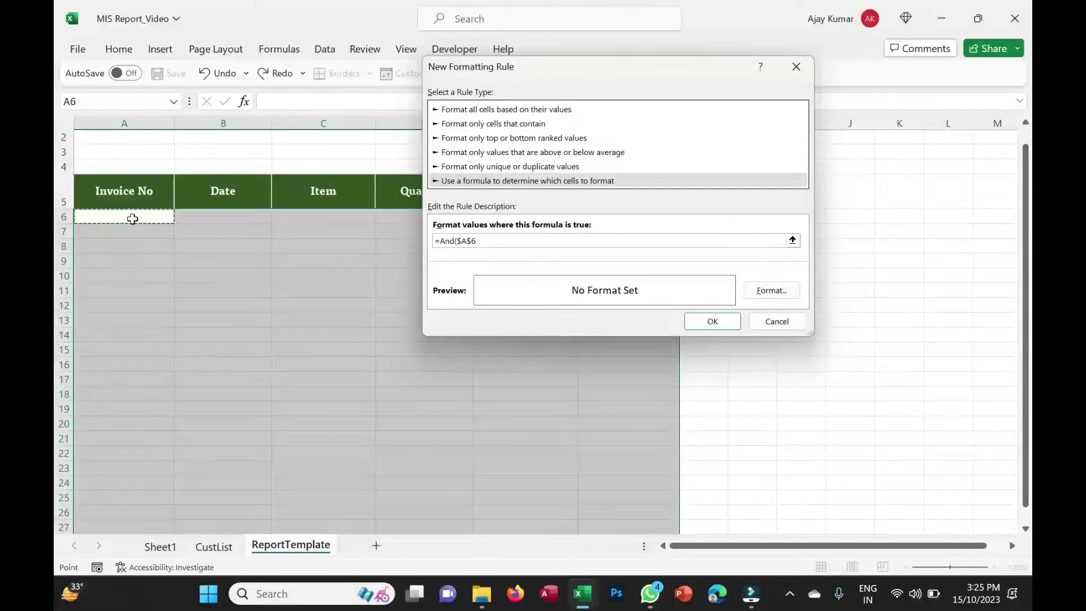
pyautogui.press('BackSpace')
pyautogui.press('BackSpace')
pyautogui.write('Row(),2))')
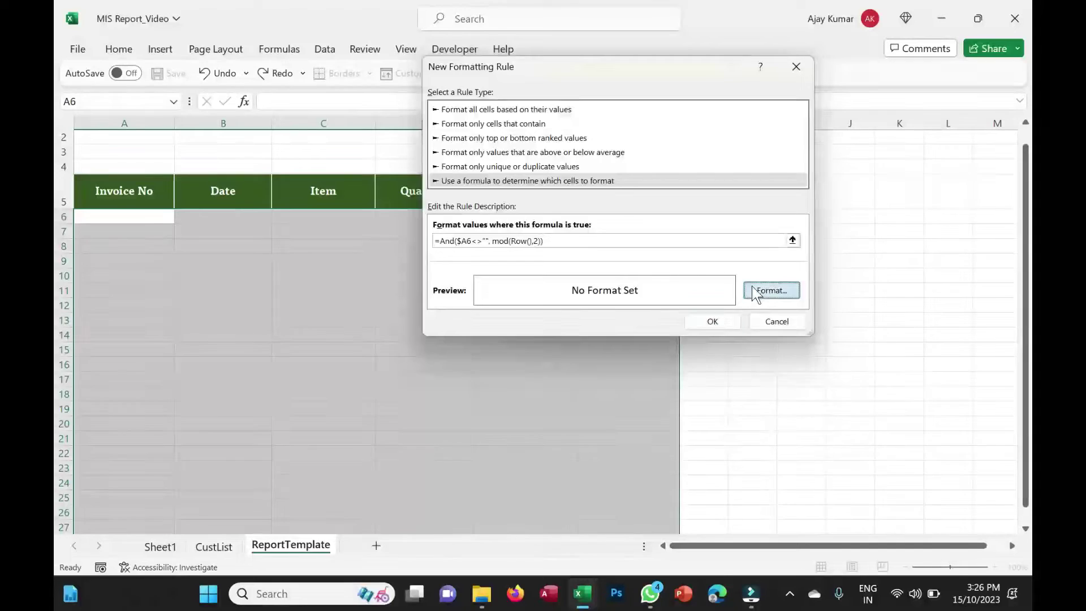
# Give the alternate-row rule the lightest green fill and an outline border, and apply it
pyautogui.click(753, 288)
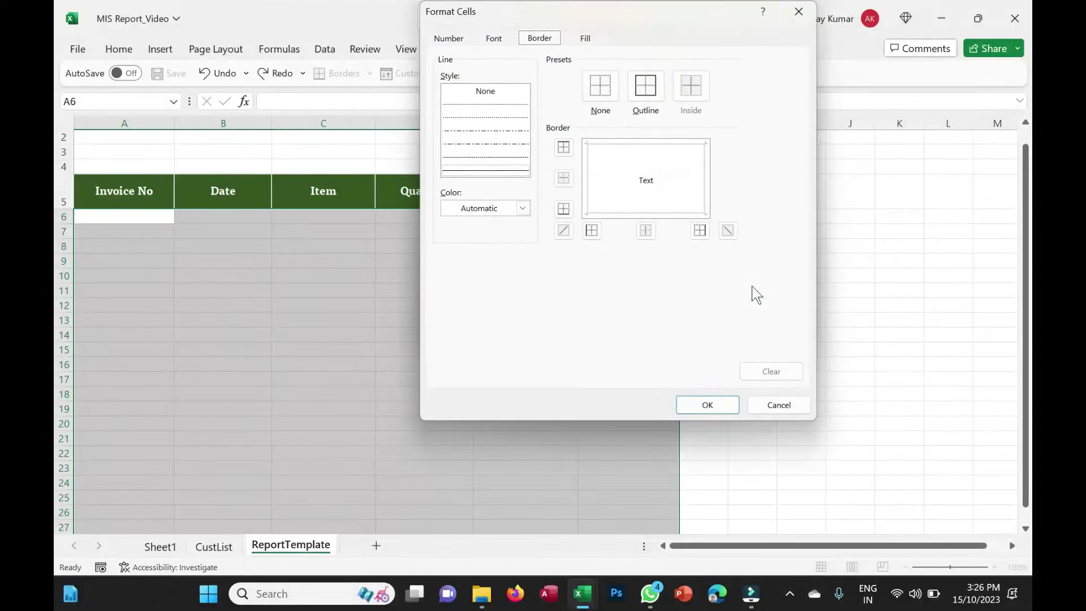
pyautogui.click(585, 38)
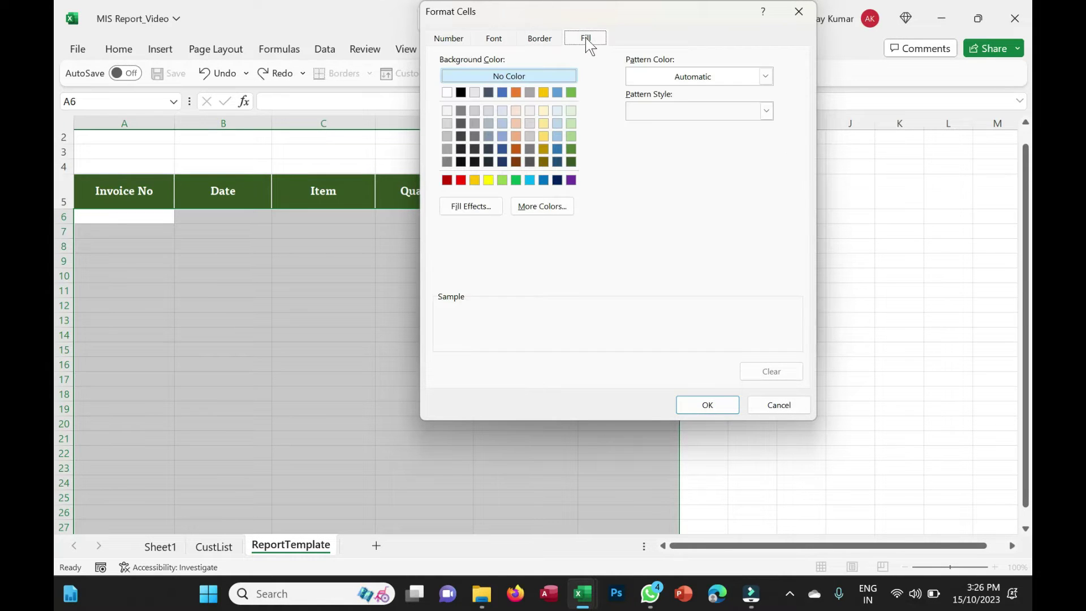
pyautogui.click(571, 110)
pyautogui.click(542, 41)
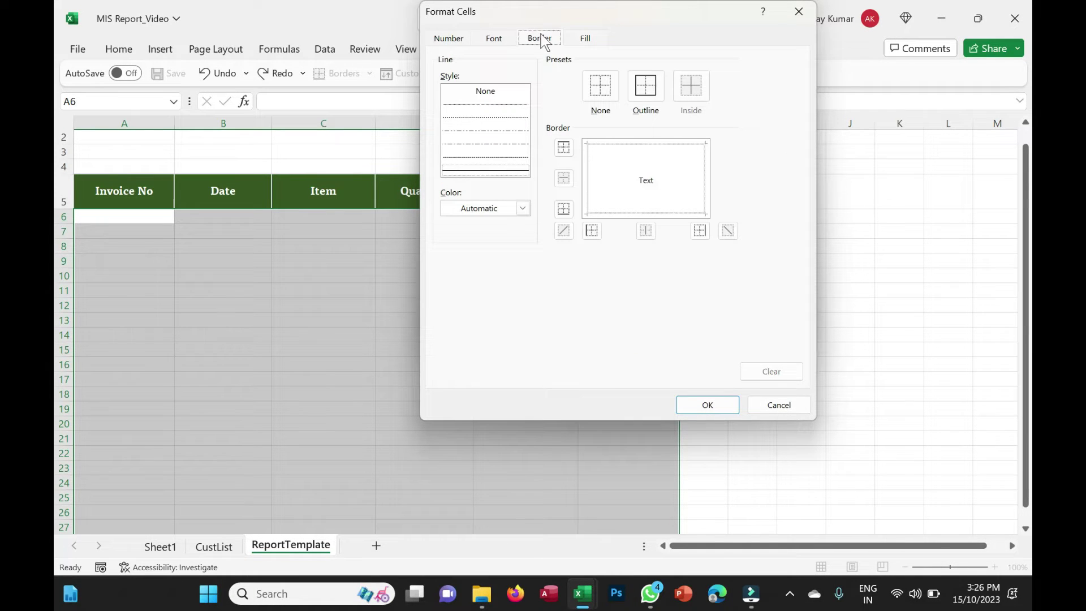
pyautogui.click(646, 86)
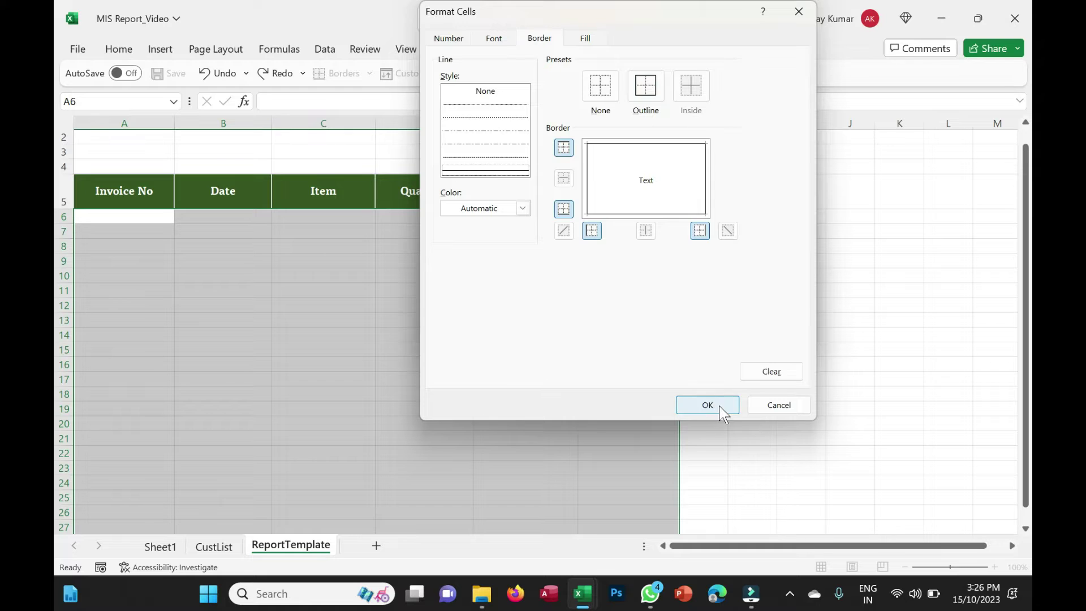
pyautogui.click(707, 405)
pyautogui.click(720, 321)
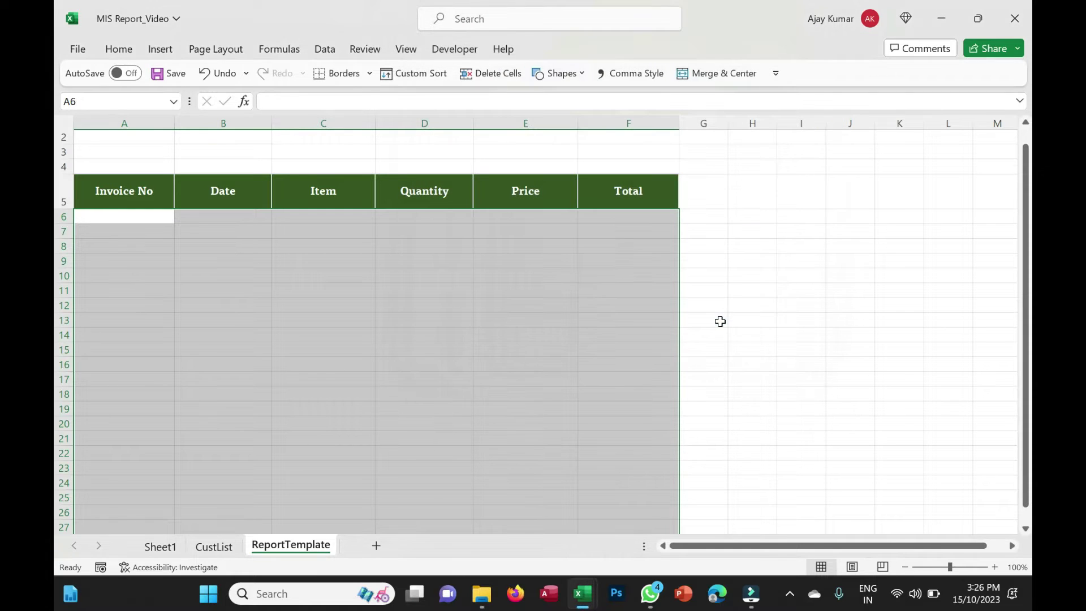
# Add a second conditional formatting rule to the same range with the formula =$A6<>"" and an outline border
pyautogui.click(119, 49)
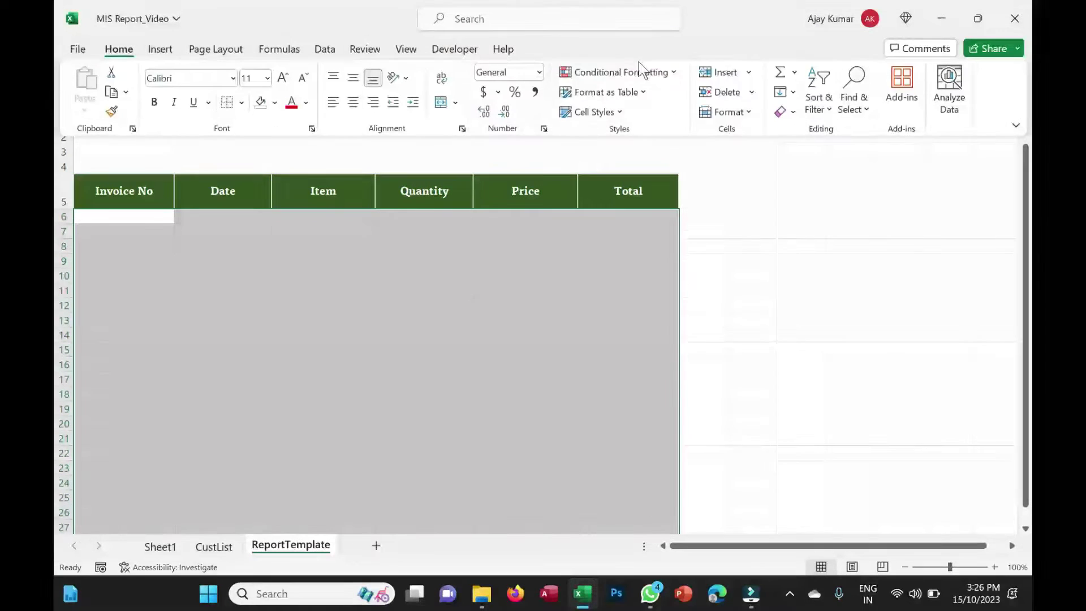
pyautogui.click(636, 78)
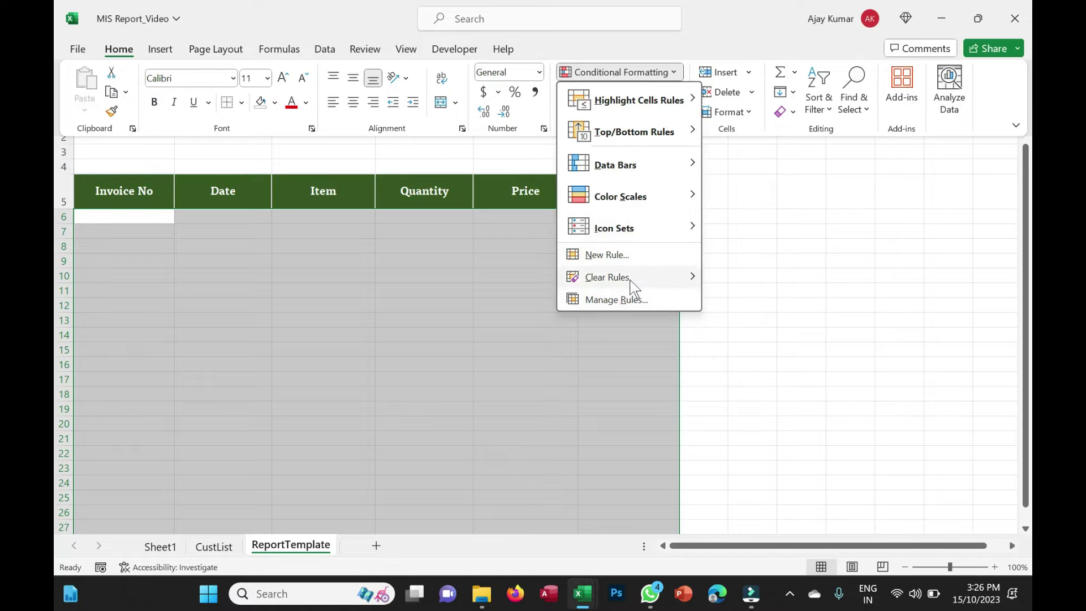
pyautogui.click(608, 253)
pyautogui.click(543, 166)
pyautogui.write('=')
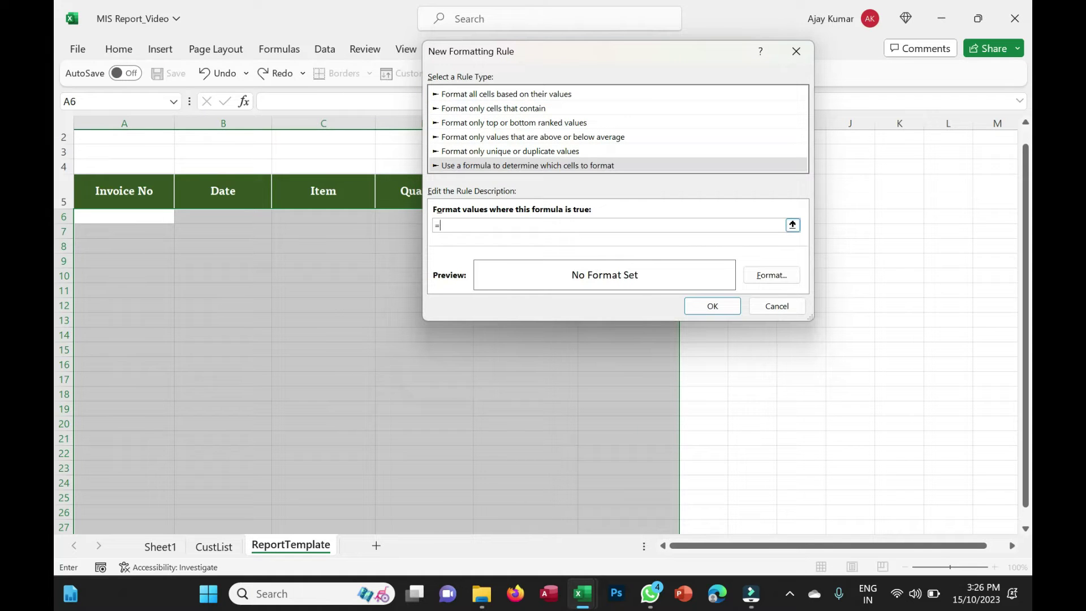
pyautogui.click(135, 216)
pyautogui.press('BackSpace')
pyautogui.press('BackSpace')
pyautogui.click(771, 275)
pyautogui.click(645, 90)
pyautogui.click(708, 405)
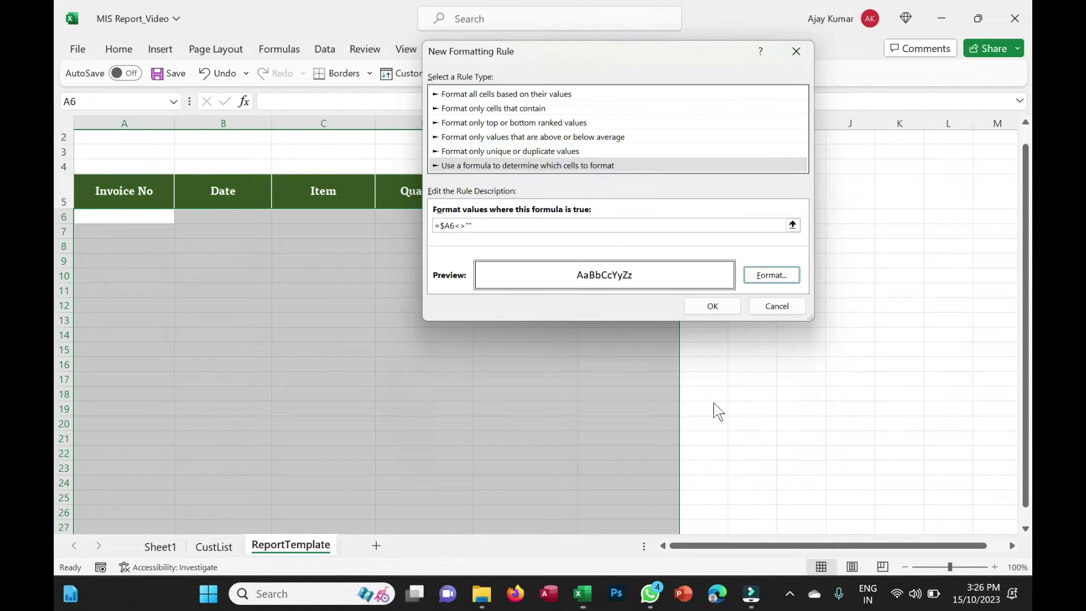
pyautogui.click(713, 308)
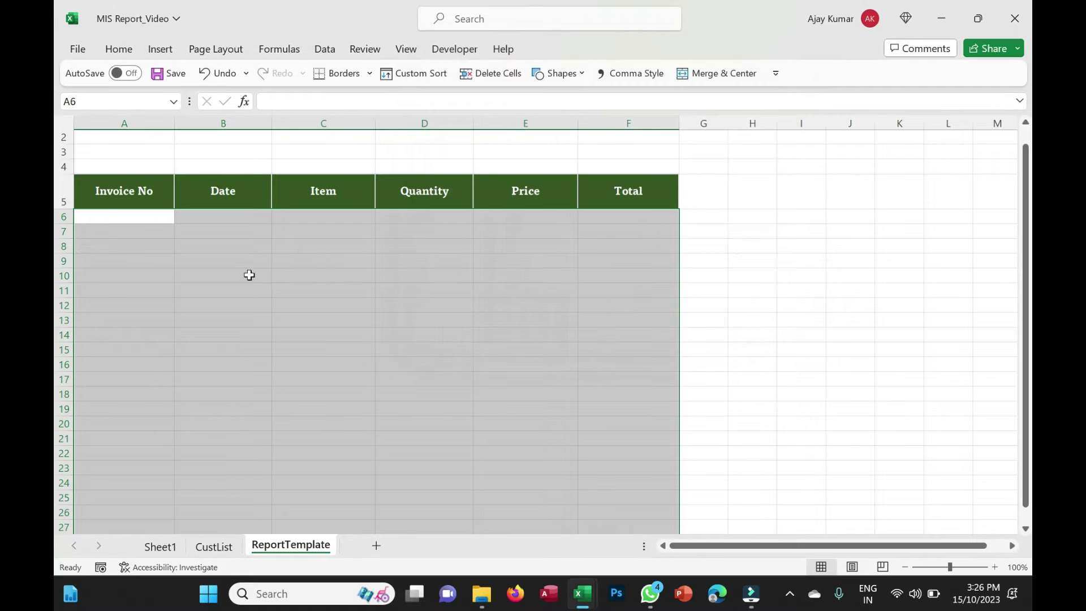
# Test the formatting rules by entering a in cells A6 to A11, and clear the test entries
pyautogui.click(112, 216)
pyautogui.write('a')
pyautogui.press('Return')
pyautogui.write('a')
pyautogui.press('Return')
pyautogui.write('a')
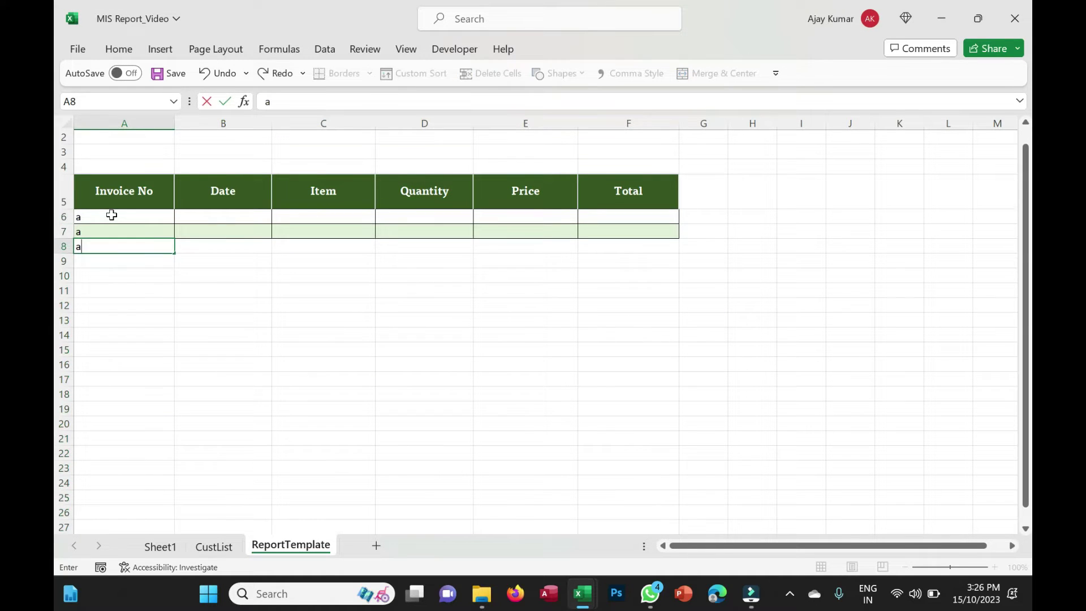
pyautogui.press('Return')
pyautogui.write('a')
pyautogui.press('Return')
pyautogui.write('a')
pyautogui.press('Return')
pyautogui.write('a')
pyautogui.press('Return')
pyautogui.moveTo(111, 213); pyautogui.dragTo(121, 318)
pyautogui.press('Delete')
pyautogui.click(213, 358)
# Save the workbook as an Excel Macro-Enabled Workbook named MIS Report_Video_Macro
pyautogui.hotkey('ctrl', 's')
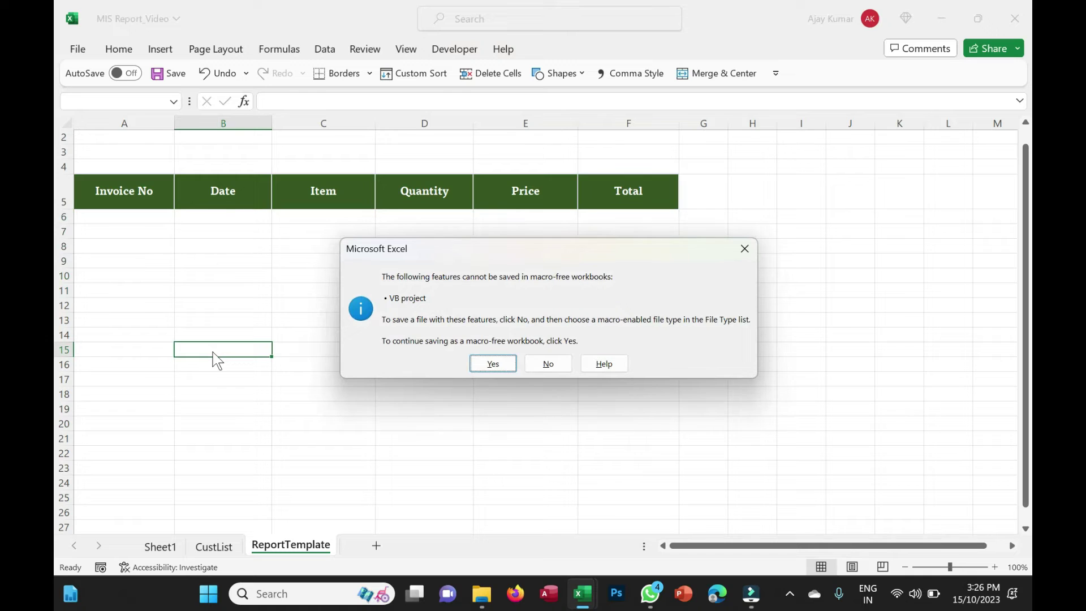
pyautogui.press('Escape')
pyautogui.click(546, 365)
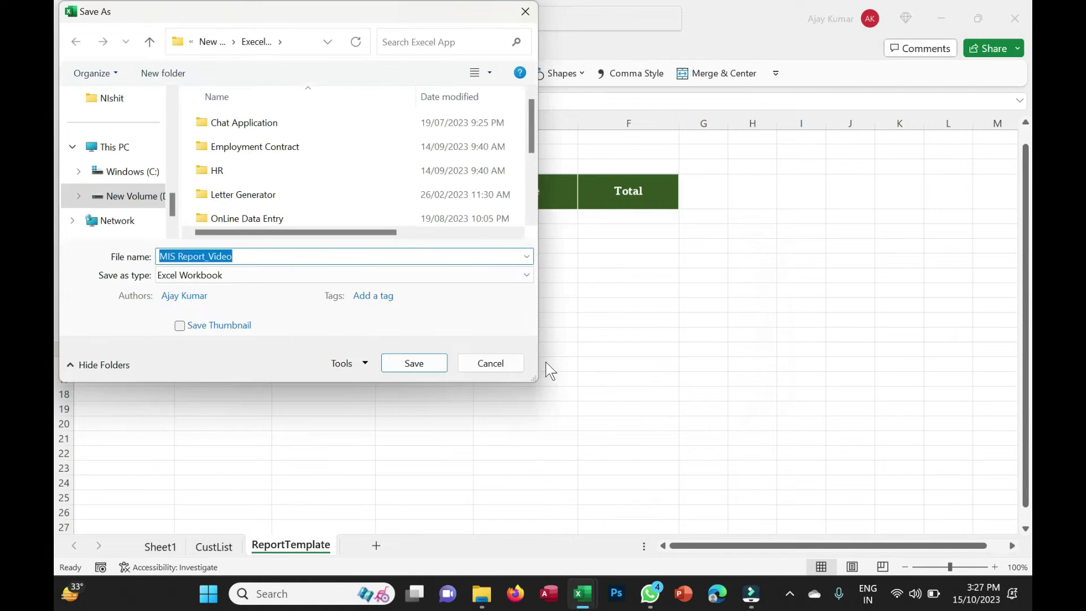
pyautogui.click(320, 276)
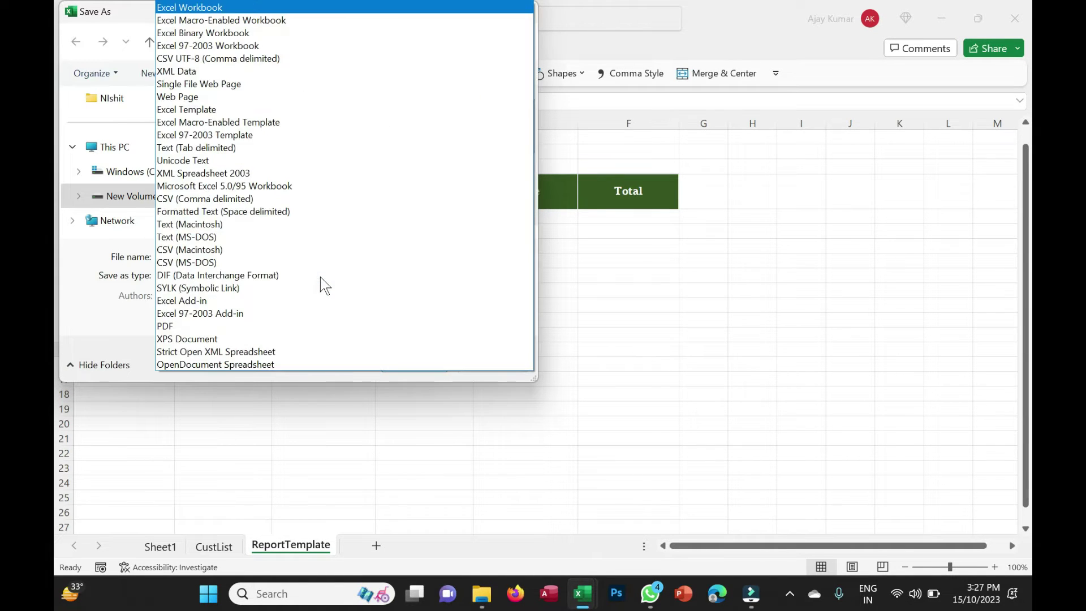
pyautogui.click(274, 21)
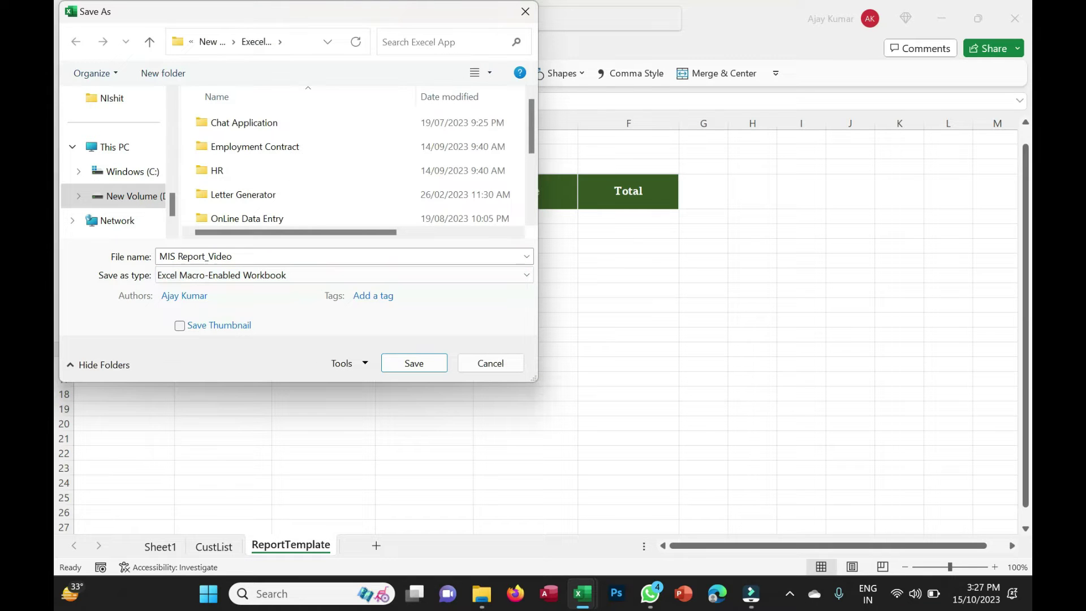
pyautogui.click(232, 257)
pyautogui.write('_Macro')
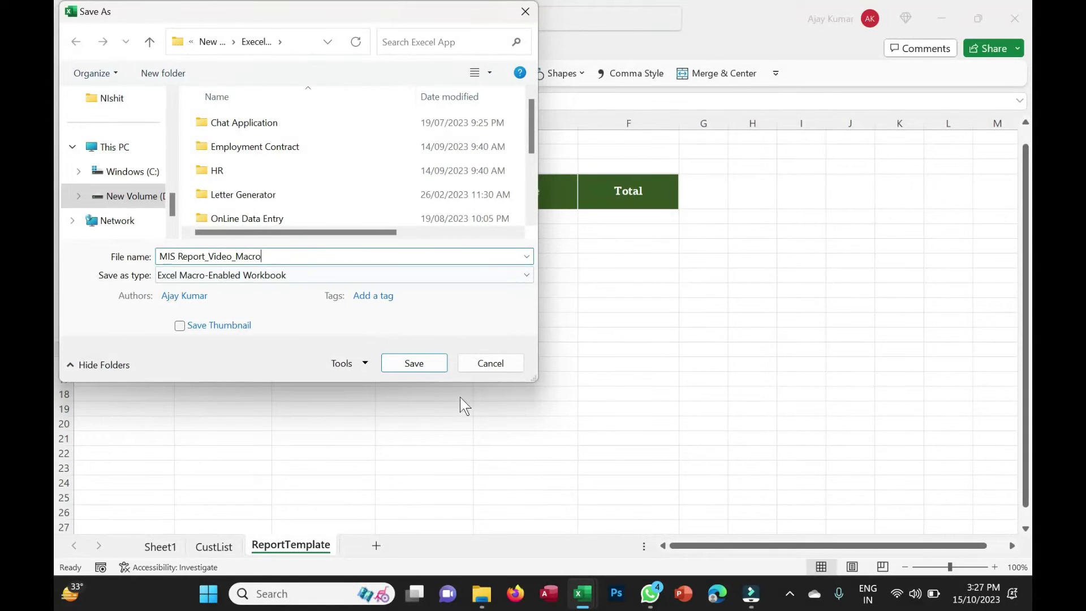
pyautogui.click(428, 365)
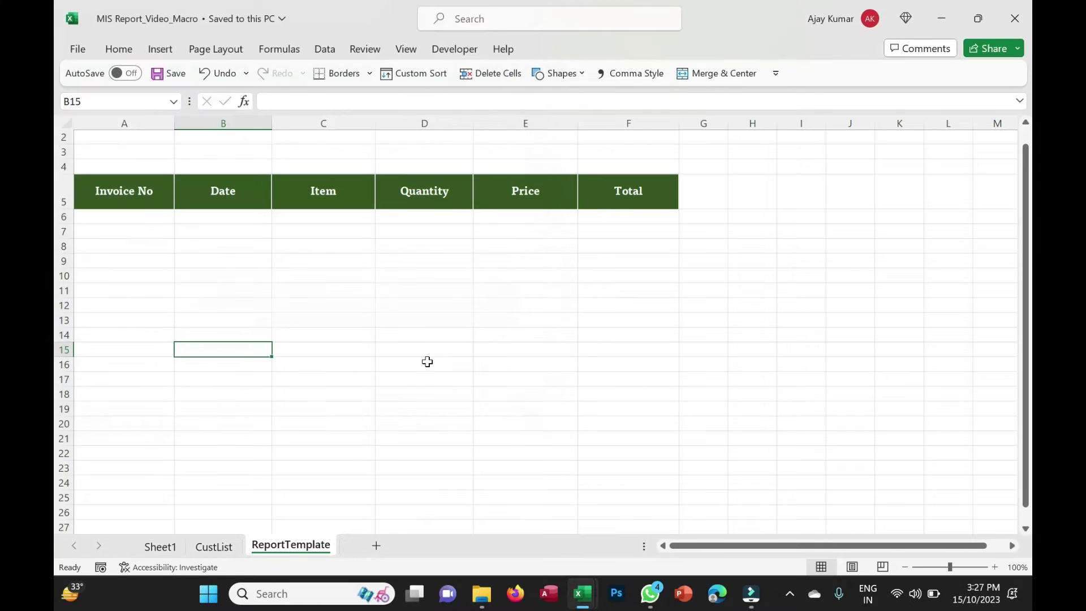
# Merge and center cells A2 to F2 and enter the title CUSTOMER REPORT
pyautogui.moveTo(138, 137); pyautogui.dragTo(627, 140)
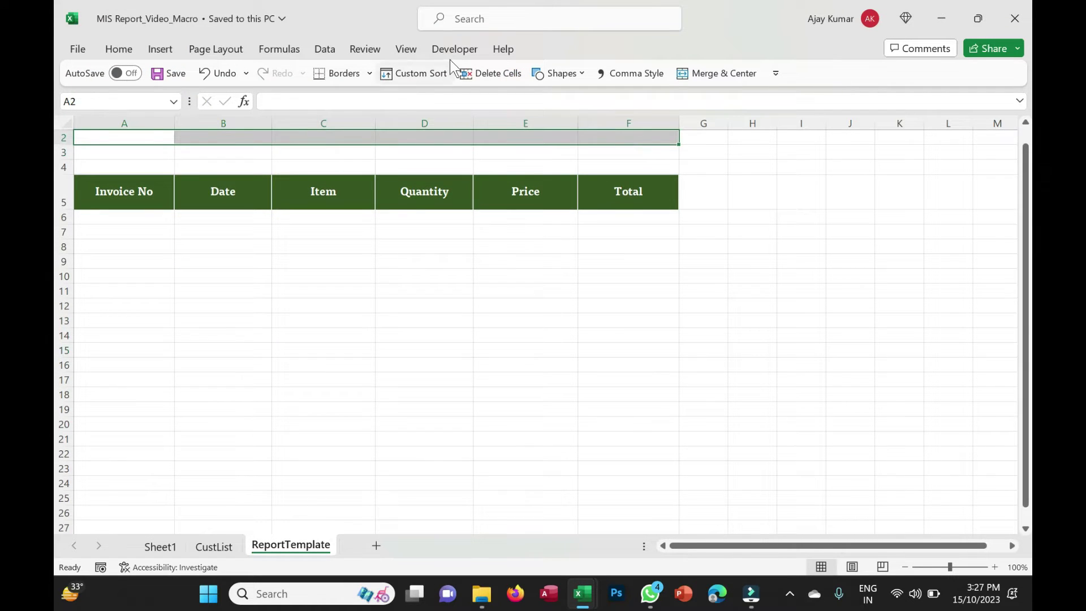
pyautogui.click(118, 49)
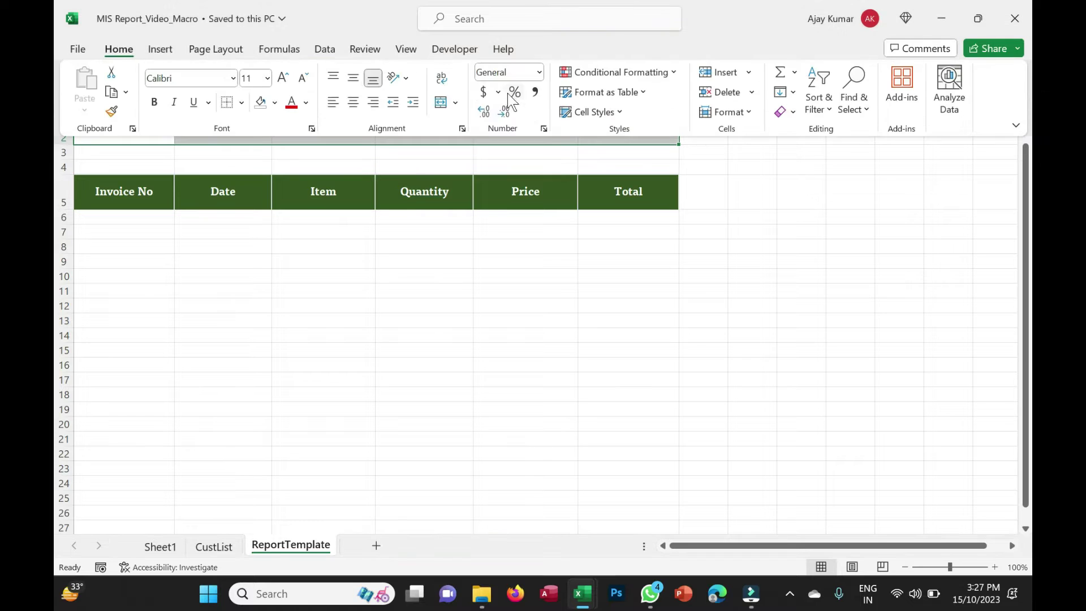
pyautogui.click(443, 105)
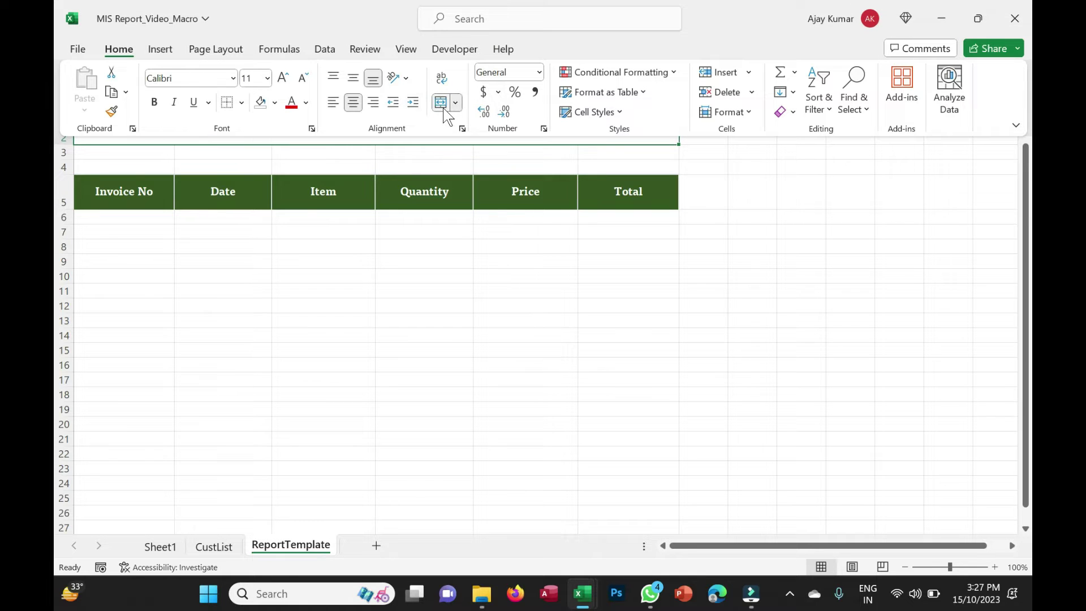
pyautogui.write('Cus')
pyautogui.press('BackSpace')
pyautogui.press('BackSpace')
pyautogui.write('USTOMER REPORT')
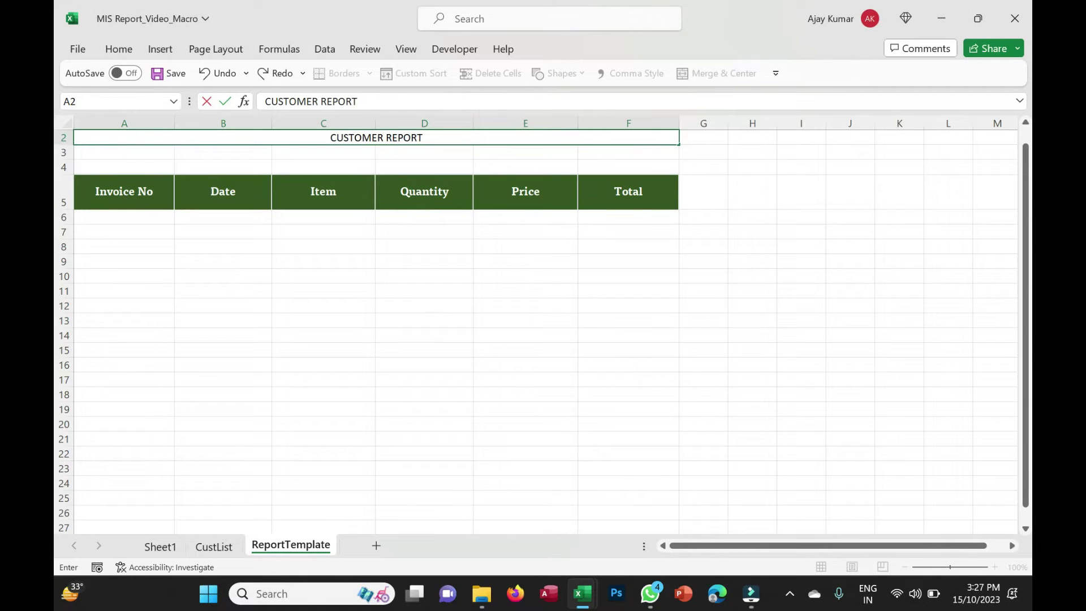
pyautogui.hotkey('ctrl', 'Return')
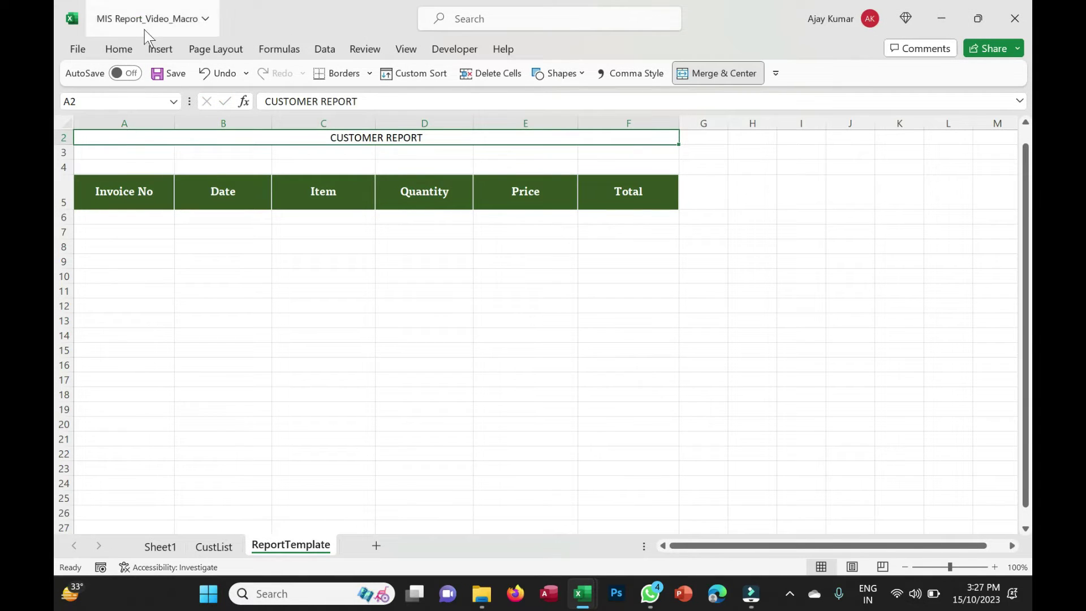
# Increase the CUSTOMER REPORT title's font size to 20 and make it bold
pyautogui.click(118, 49)
pyautogui.click(283, 78)
pyautogui.click(284, 78)
pyautogui.click(284, 78)
pyautogui.click(284, 78)
pyautogui.click(284, 78)
pyautogui.hotkey('ctrl', 'b')
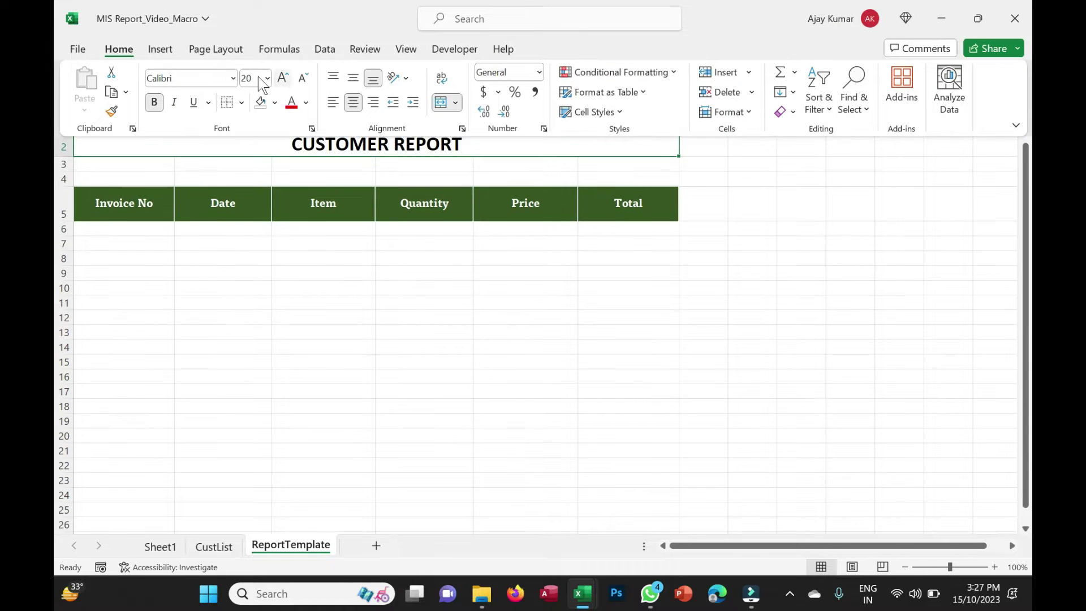
# Change the title's font to Tisa Offc Serif Pro and keep it bold
pyautogui.click(233, 80)
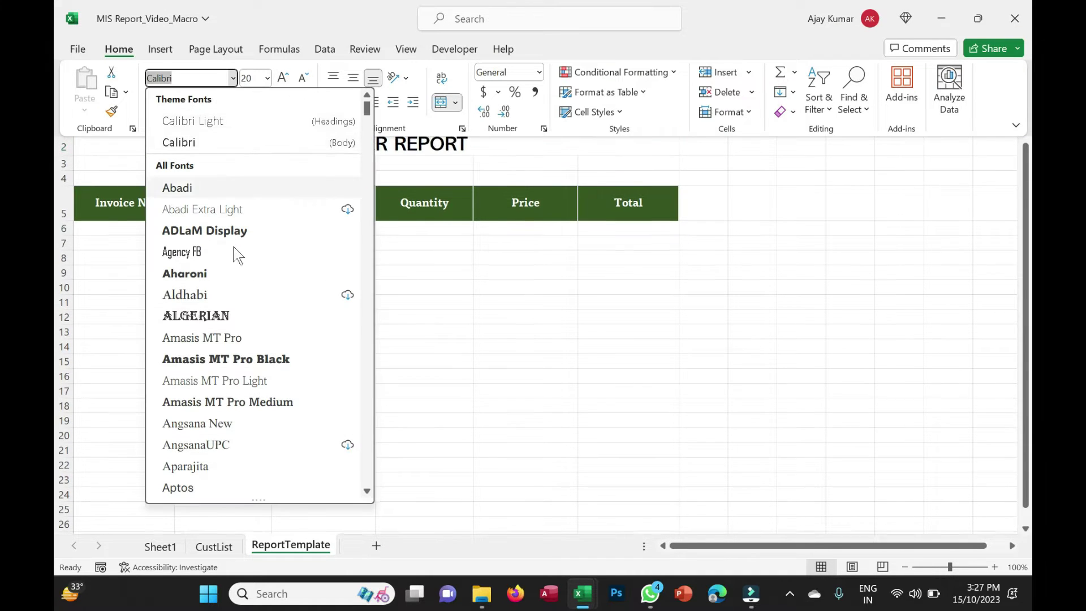
pyautogui.write('ti')
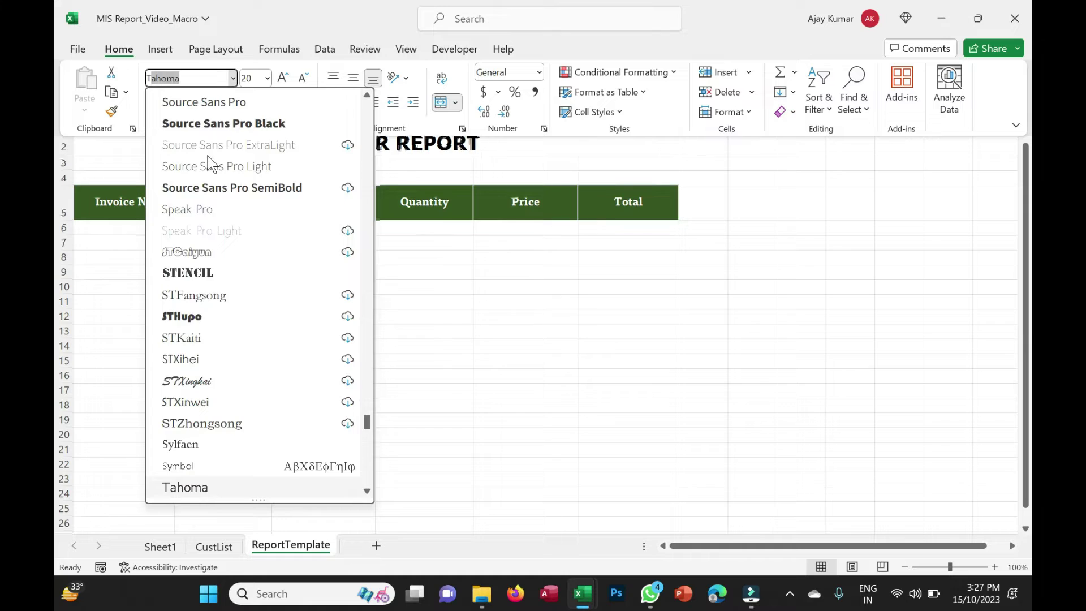
pyautogui.write('sa Offc Serif Pr')
pyautogui.press('Return')
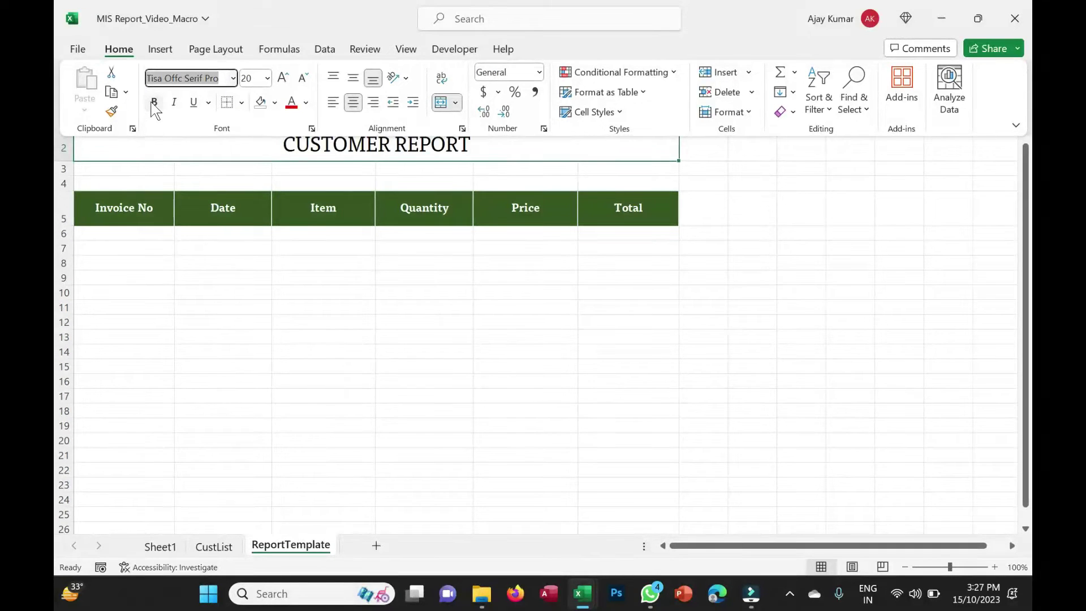
pyautogui.click(167, 169)
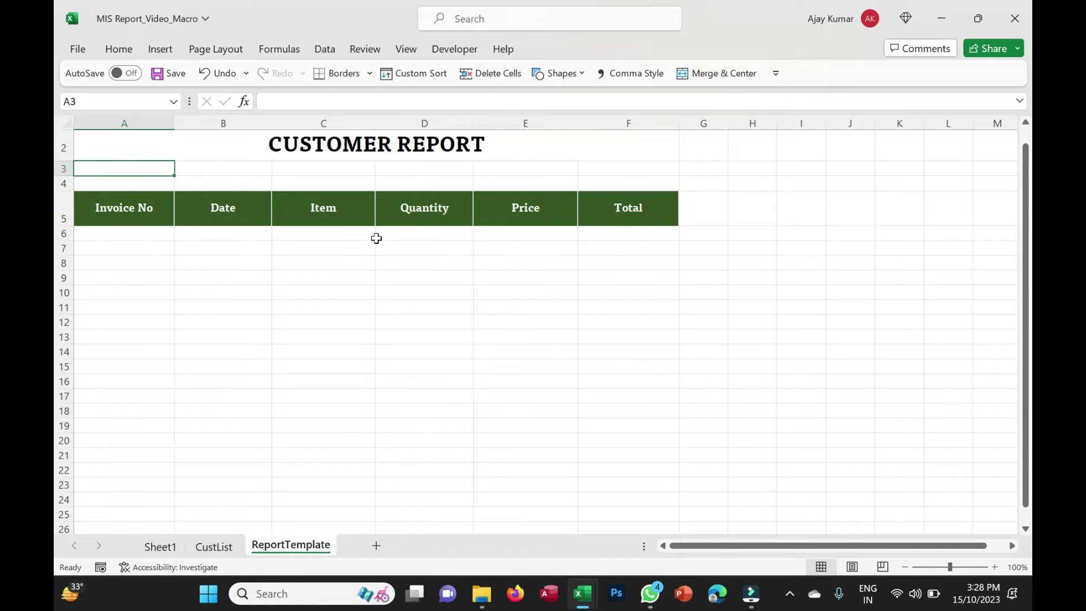
# Enter the label "Customer Name :" in cell A3 and "Address" in cell A4
pyautogui.write('Customer Name :')
pyautogui.press('Return')
pyautogui.write('Addre')
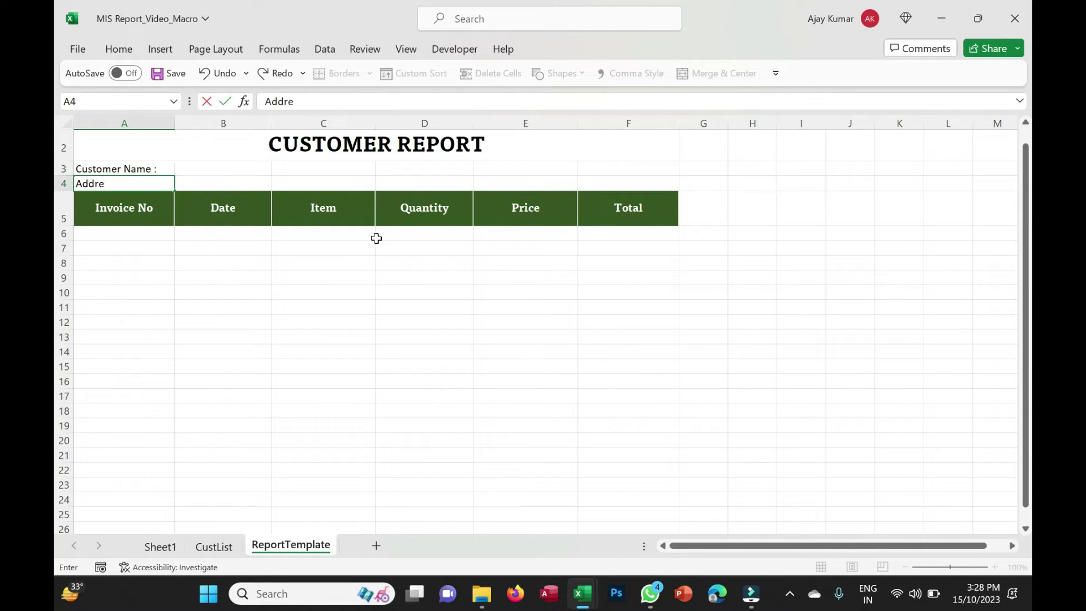
pyautogui.write('ss')
pyautogui.press('Return')
# Insert a blank row between the Address row and the table header row
pyautogui.click(63, 169)
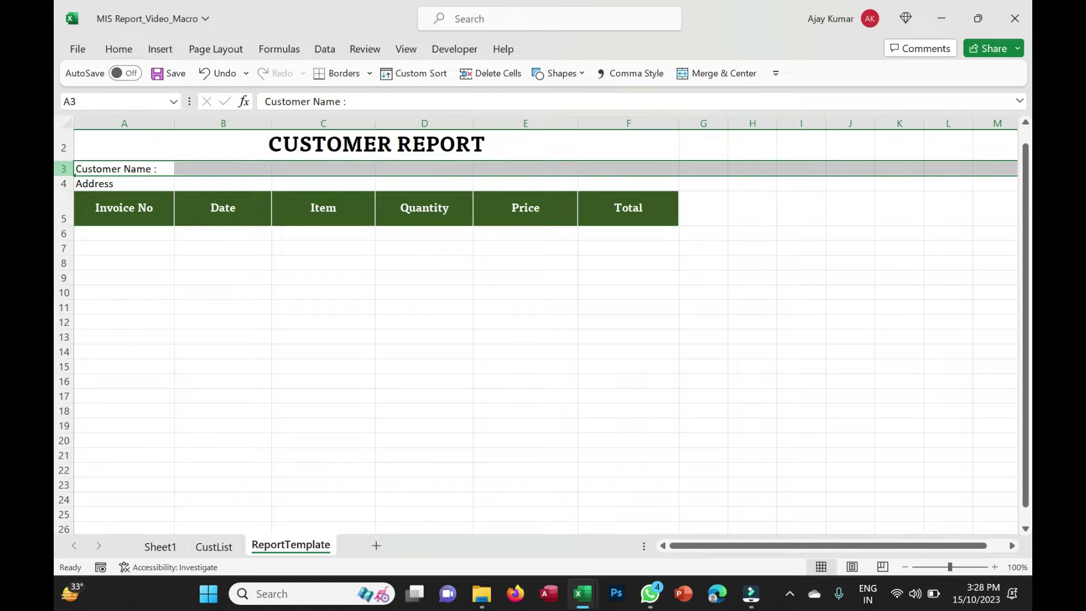
pyautogui.rightClick(66, 183)
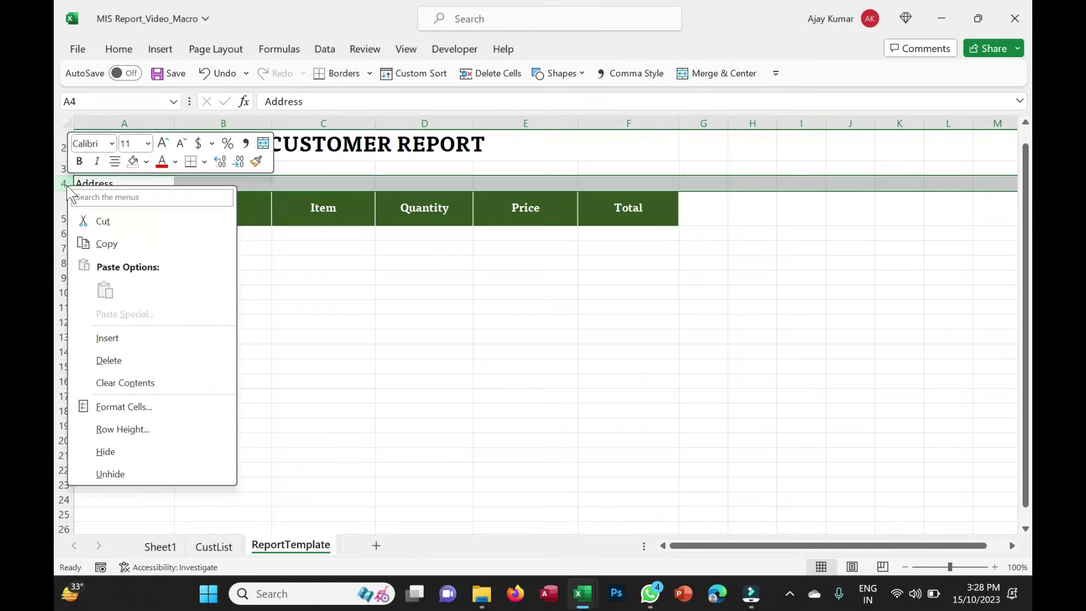
pyautogui.click(121, 338)
pyautogui.click(113, 200)
pyautogui.moveTo(113, 199); pyautogui.dragTo(113, 199)
# Add a colon to the Address label in cell A4 so it reads "Address :"
pyautogui.press('Up')
pyautogui.hotkey('shift', 'Down')
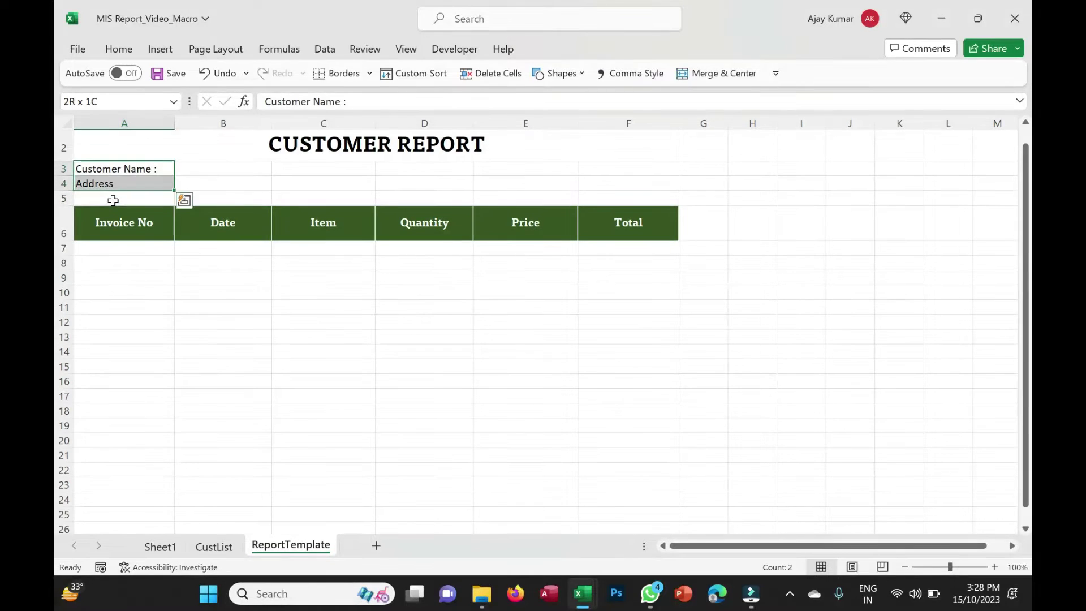
pyautogui.press('Down')
pyautogui.press('F2')
pyautogui.press('Return')
# Right-align the Customer Name and Address labels in cells A3 to A4
pyautogui.press('Up')
pyautogui.press('Up')
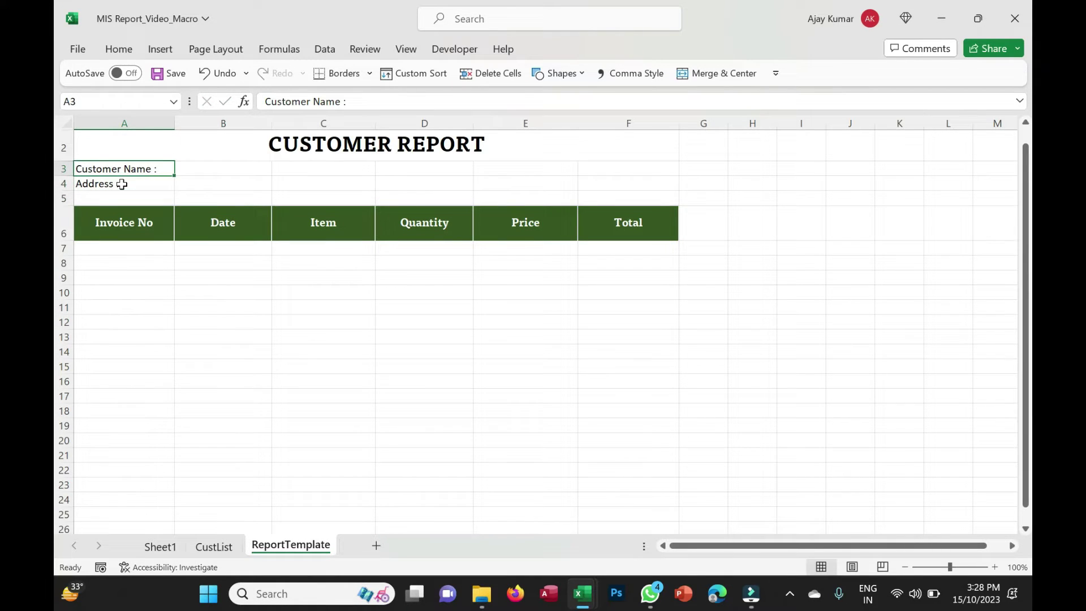
pyautogui.hotkey('shift', 'Down')
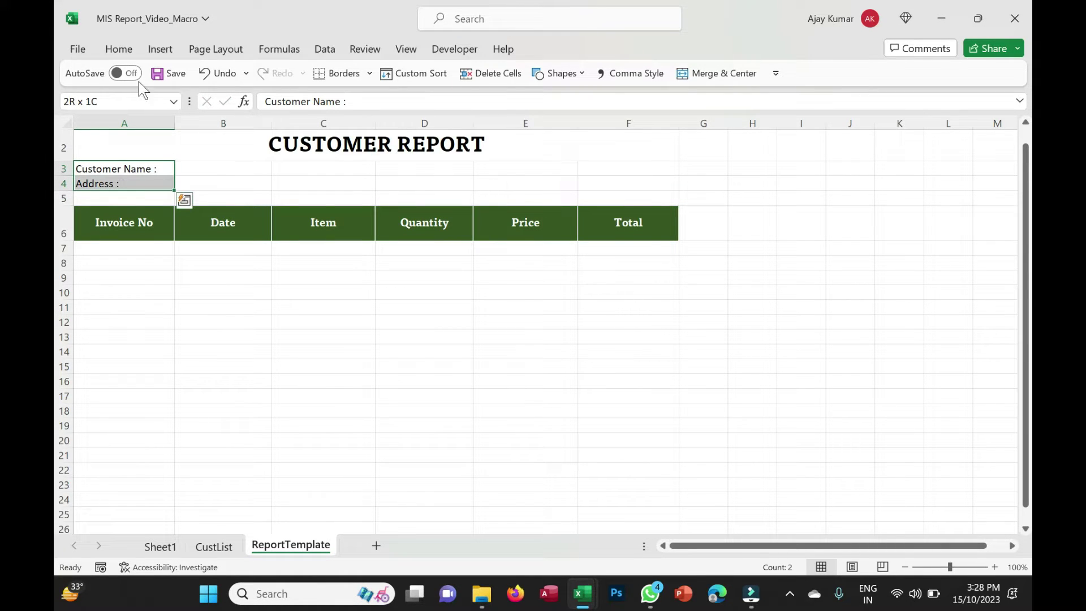
pyautogui.click(118, 49)
pyautogui.click(373, 102)
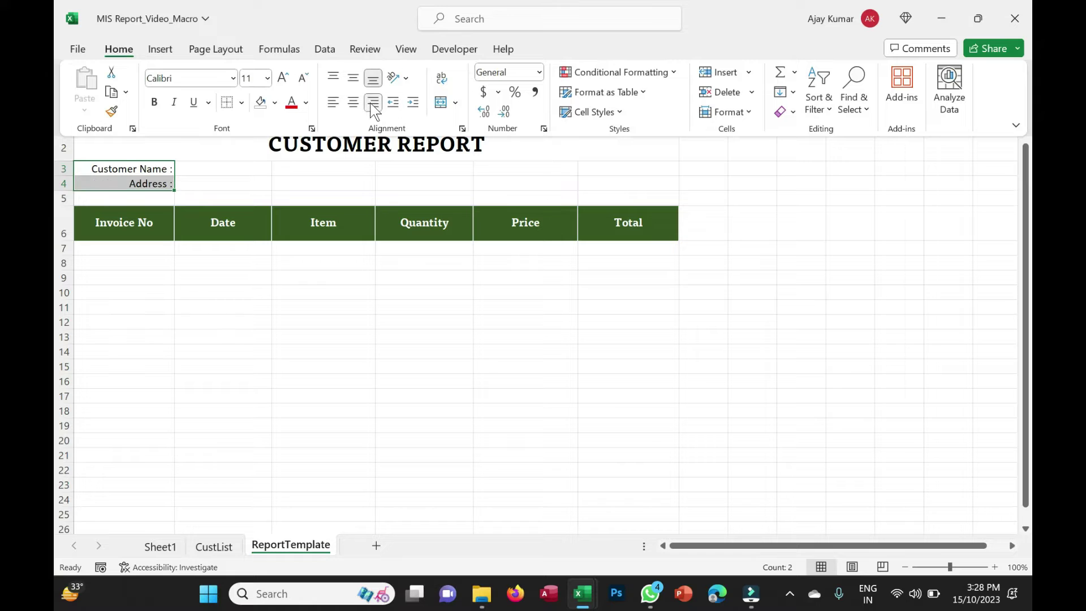
# Set the ribbon to always stay shown and make the labels in A3 to A4 bold
pyautogui.click(1017, 127)
pyautogui.click(966, 226)
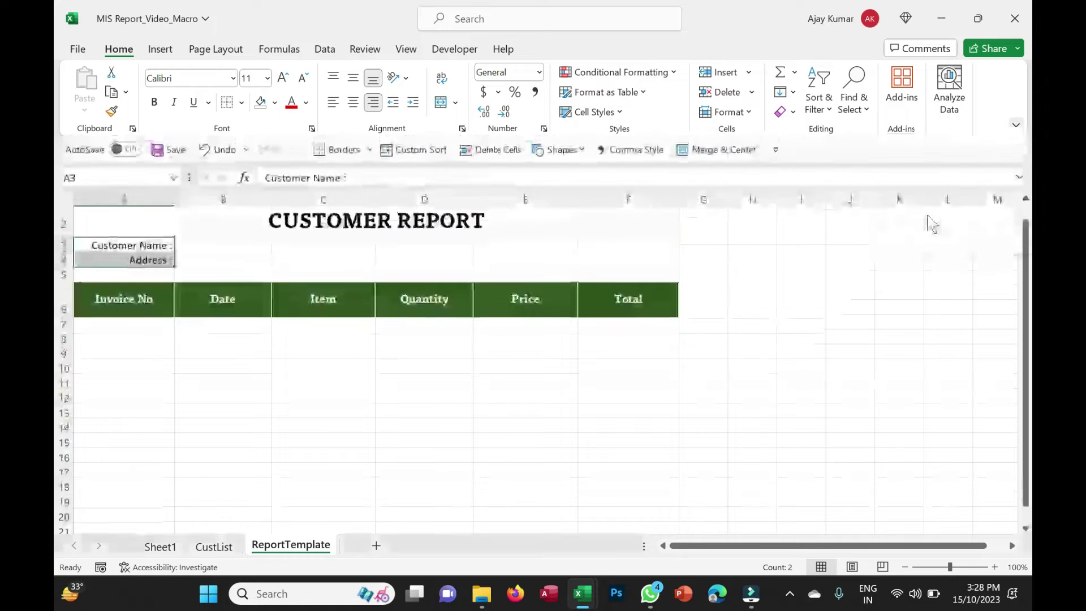
pyautogui.hotkey('ctrl', 'b')
# Merge and center cells B3 to F3, and separately cells B4 to F4, for the customer name and address values
pyautogui.moveTo(205, 247); pyautogui.dragTo(651, 245)
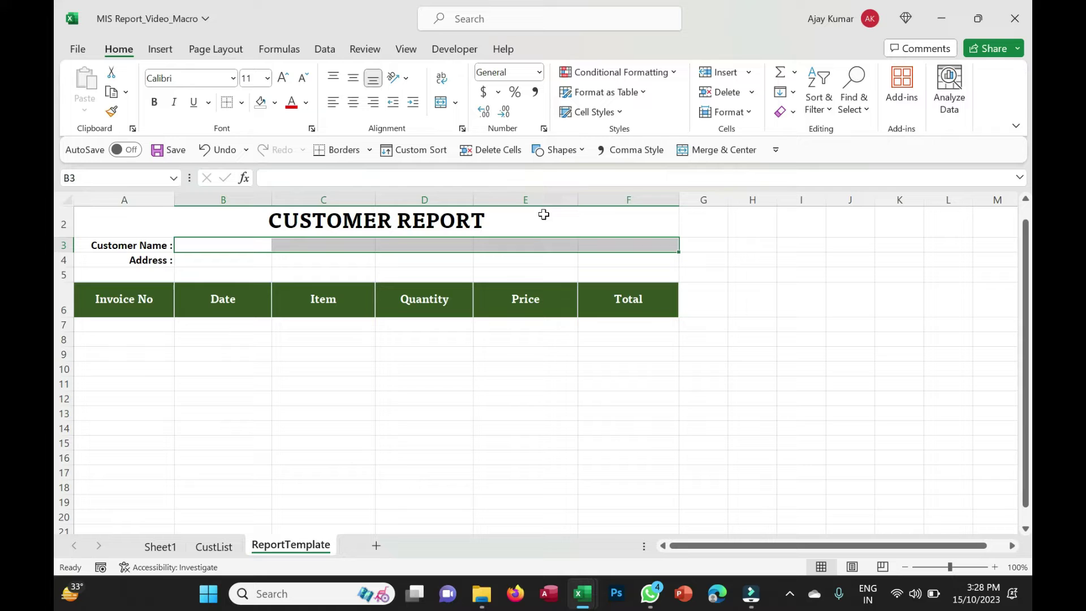
pyautogui.click(441, 101)
pyautogui.moveTo(237, 260); pyautogui.dragTo(642, 259)
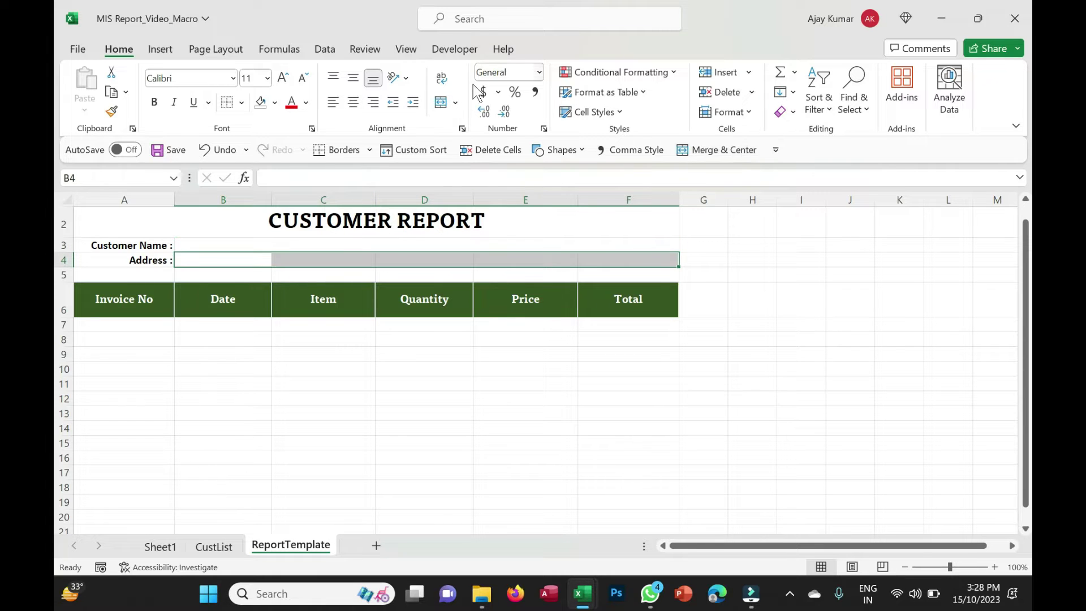
pyautogui.click(442, 102)
# Change the font of the Customer Name and Address rows to Tisa Offc Serif Pro and save the workbook
pyautogui.moveTo(139, 249); pyautogui.dragTo(214, 260)
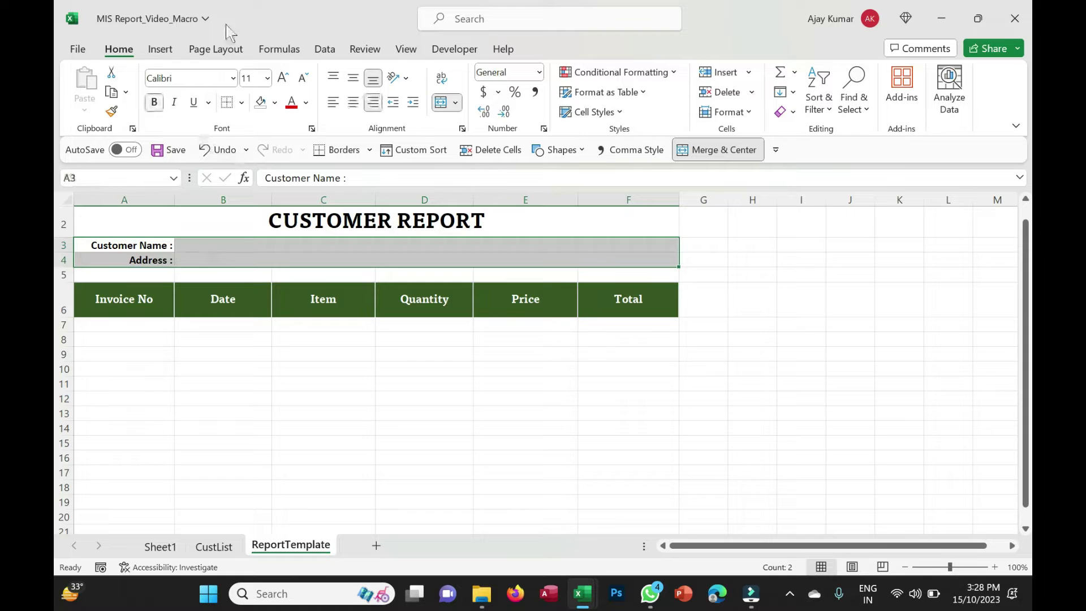
pyautogui.hotkey('alt', 'h')
pyautogui.press('f')
pyautogui.press('f')
pyautogui.write('Tisa Offc Serif Pro')
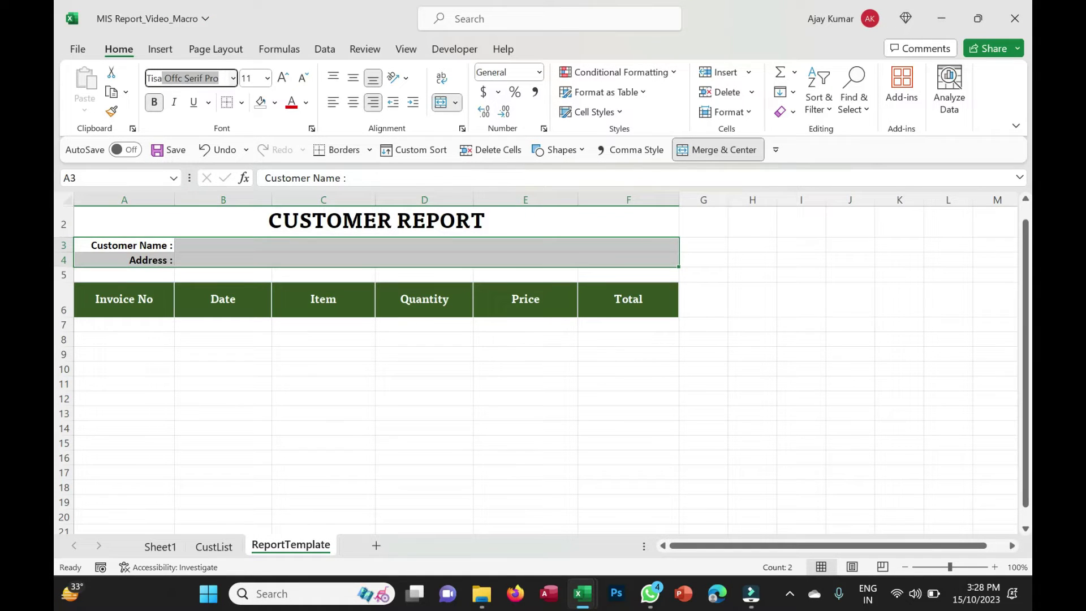
pyautogui.press('Return')
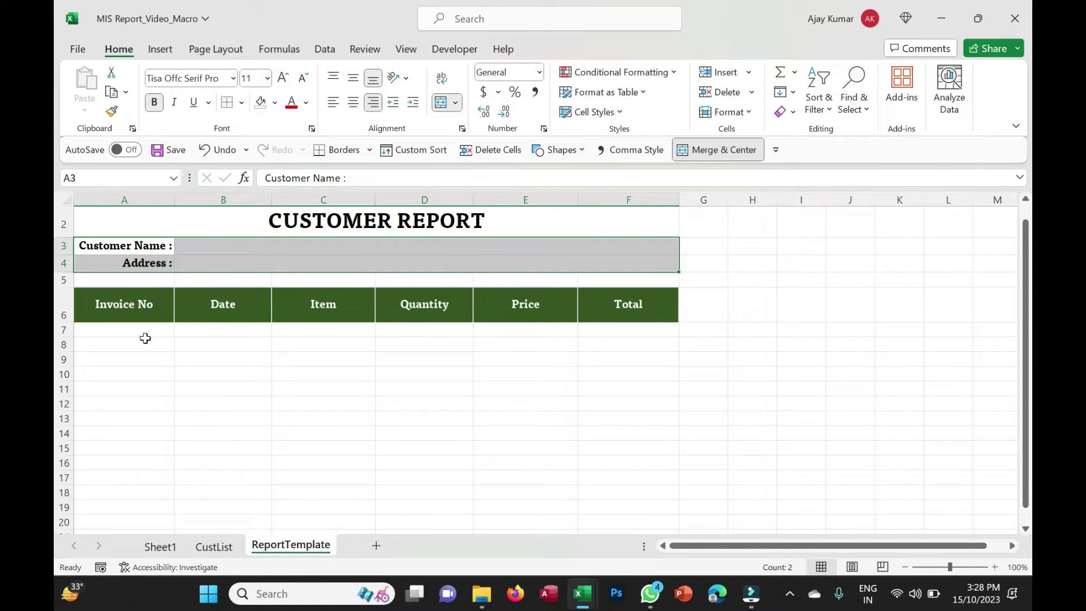
pyautogui.click(143, 333)
pyautogui.hotkey('ctrl', 's')
pyautogui.click(328, 217)
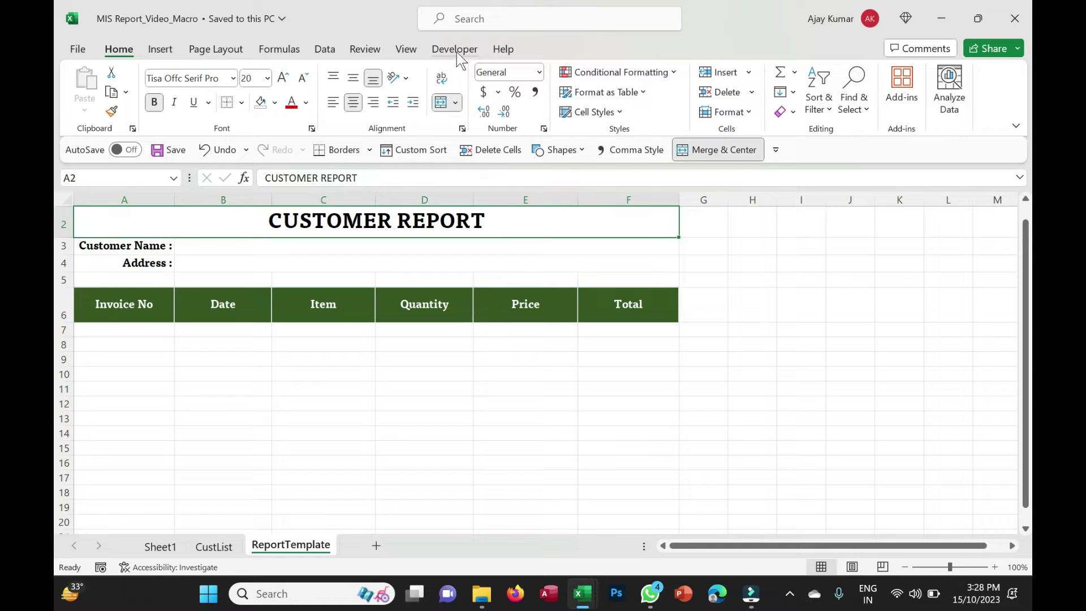
pyautogui.click(274, 103)
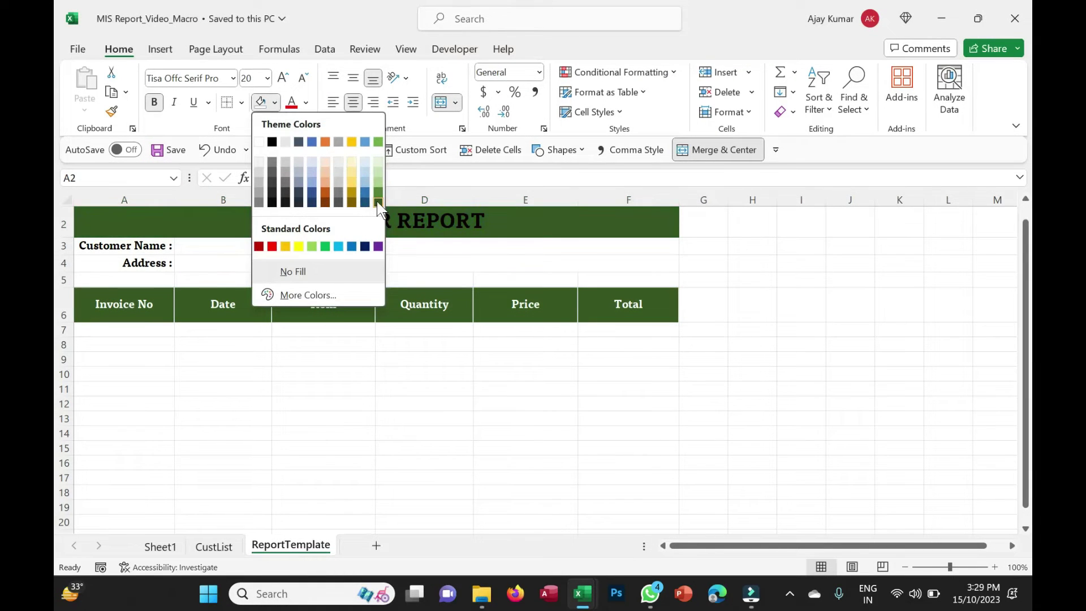
pyautogui.click(290, 271)
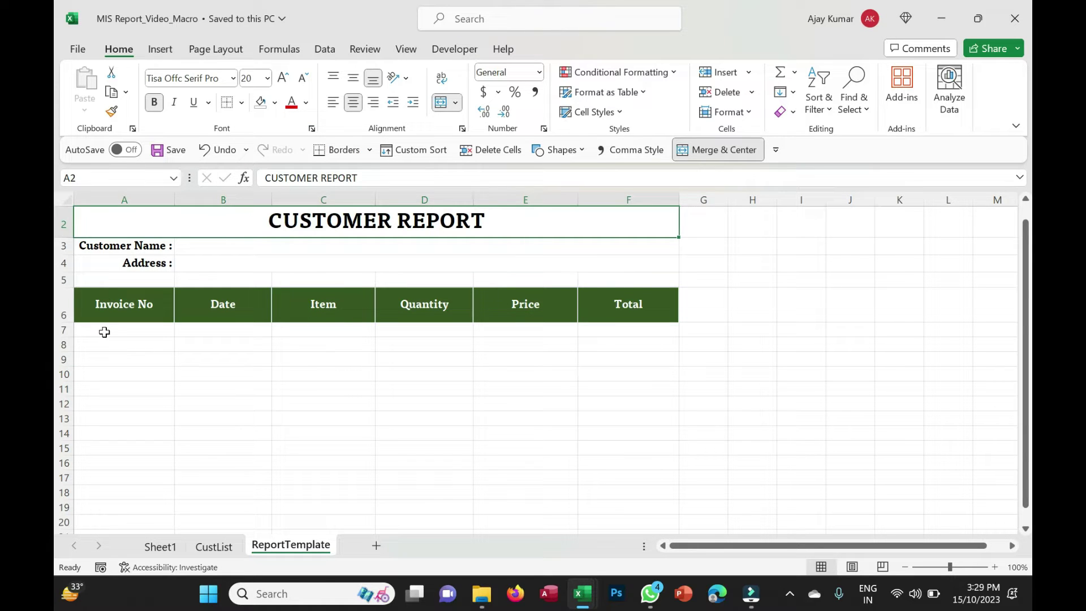
# Draw a rectangle about 0.43" high and 1.4" wide and place it in cell F2 beside the CUSTOMER REPORT title
pyautogui.click(105, 330)
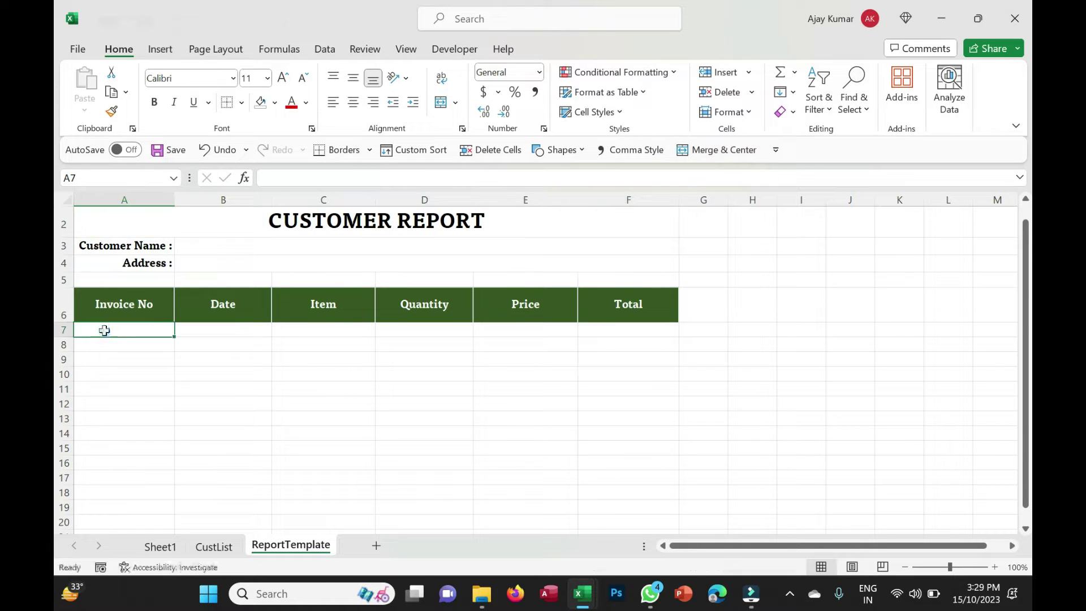
pyautogui.click(163, 49)
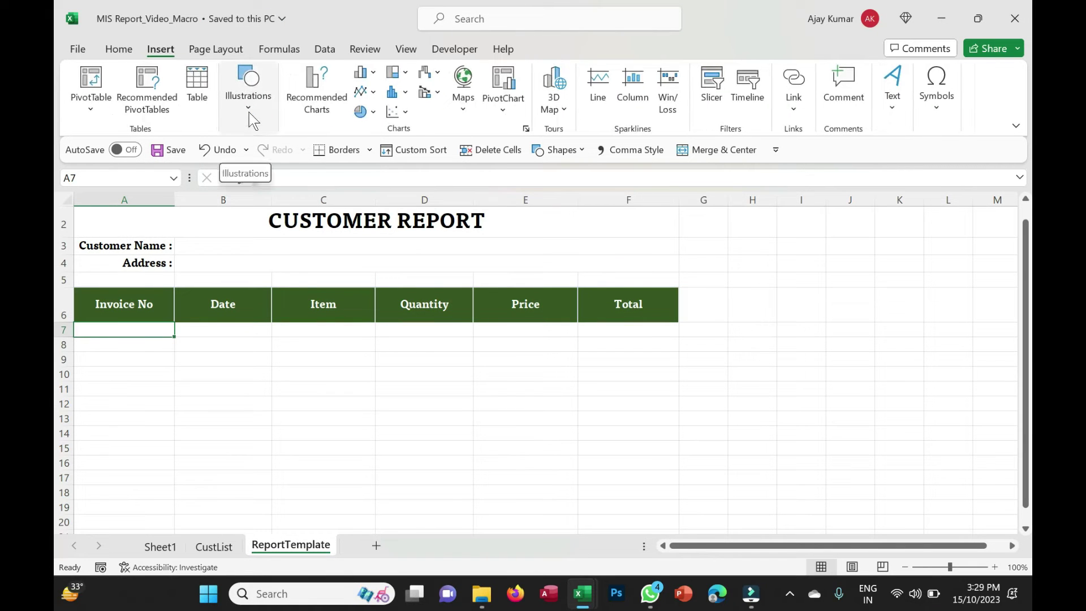
pyautogui.click(249, 110)
pyautogui.click(278, 180)
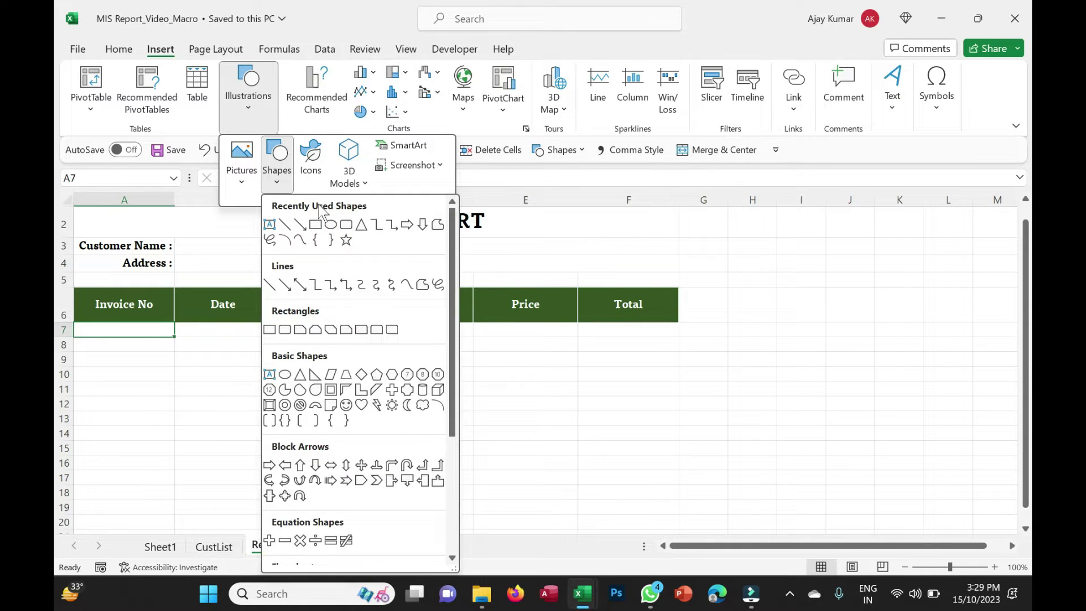
pyautogui.click(329, 226)
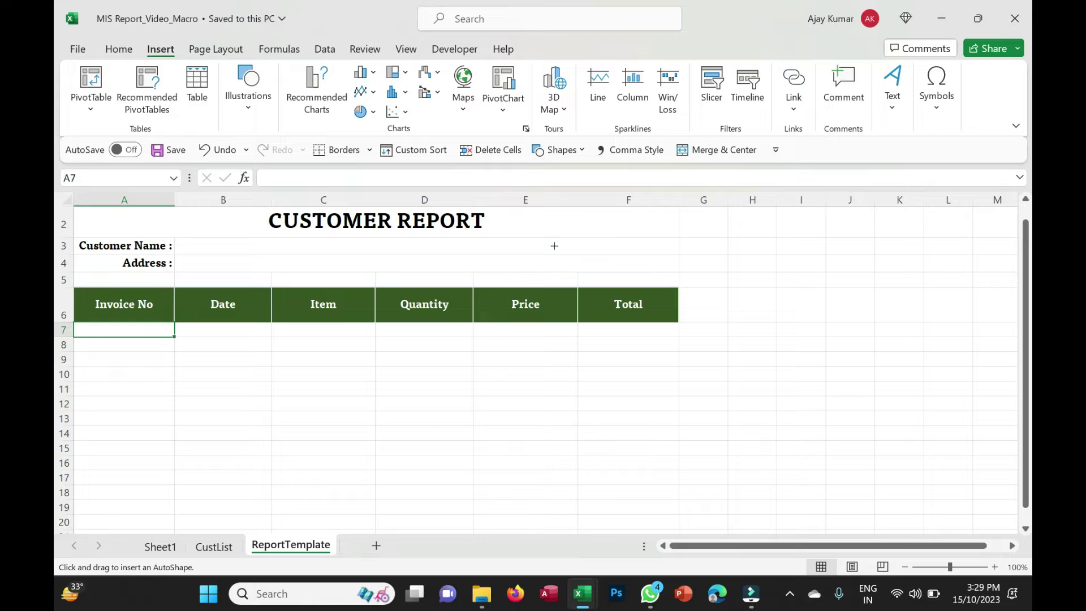
pyautogui.moveTo(555, 240)
pyautogui.mouseDown()
pyautogui.moveTo(608, 269)
pyautogui.moveTo(658, 275)
pyautogui.mouseUp()
pyautogui.moveTo(638, 264); pyautogui.dragTo(659, 232)
# Apply an orange theme style to the rectangle and label it "<< BACK"
pyautogui.click(404, 107)
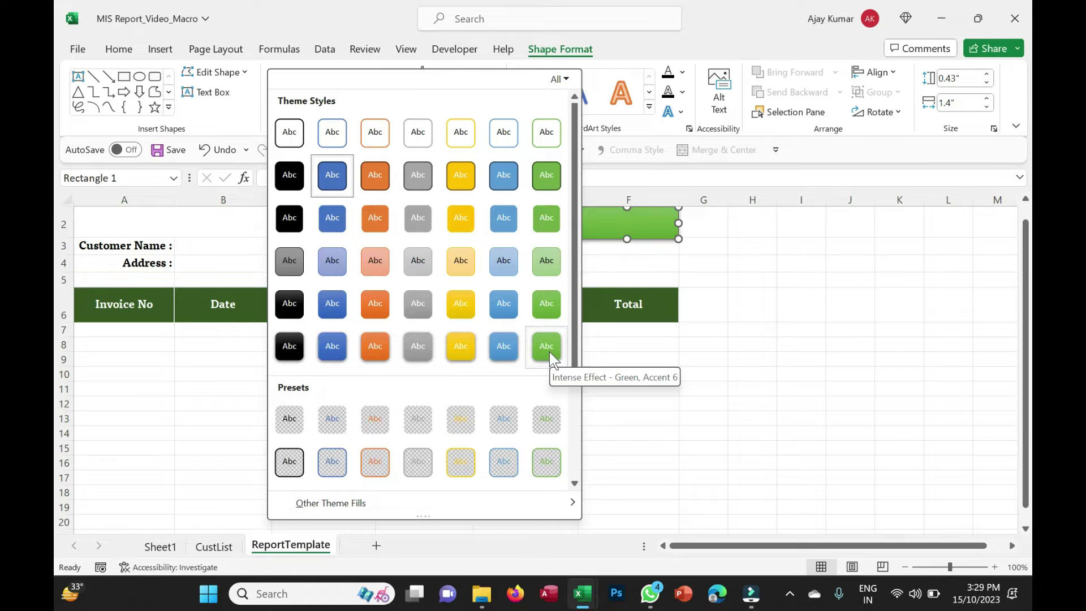
pyautogui.click(549, 351)
pyautogui.write('BACK')
pyautogui.click(651, 244)
pyautogui.click(650, 233)
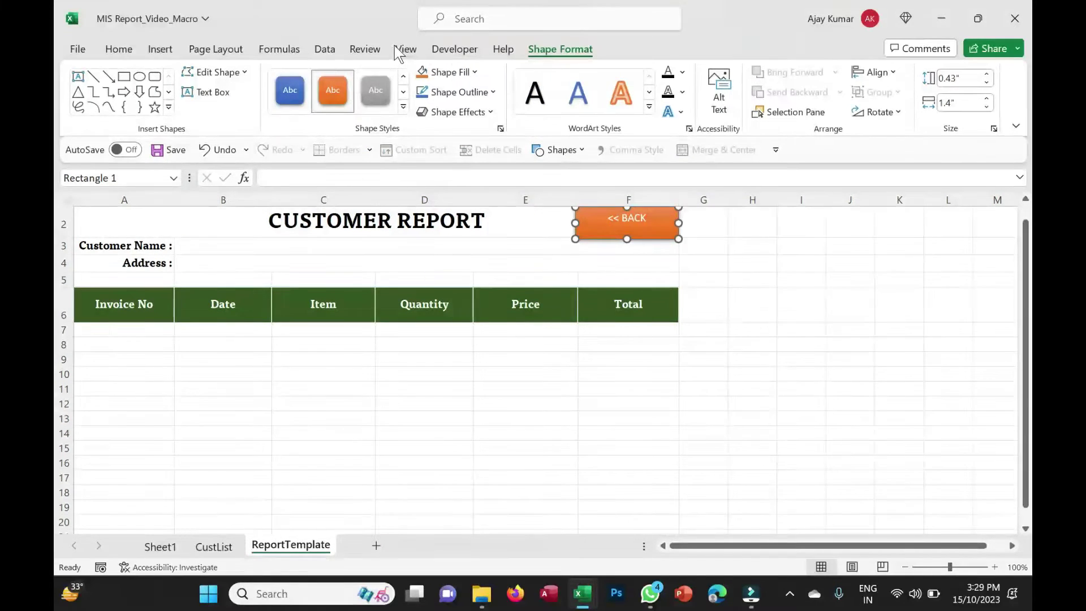
# Middle-align the << BACK text vertically in its shape and set its font to Tisa Offc Serif Pro
pyautogui.click(116, 50)
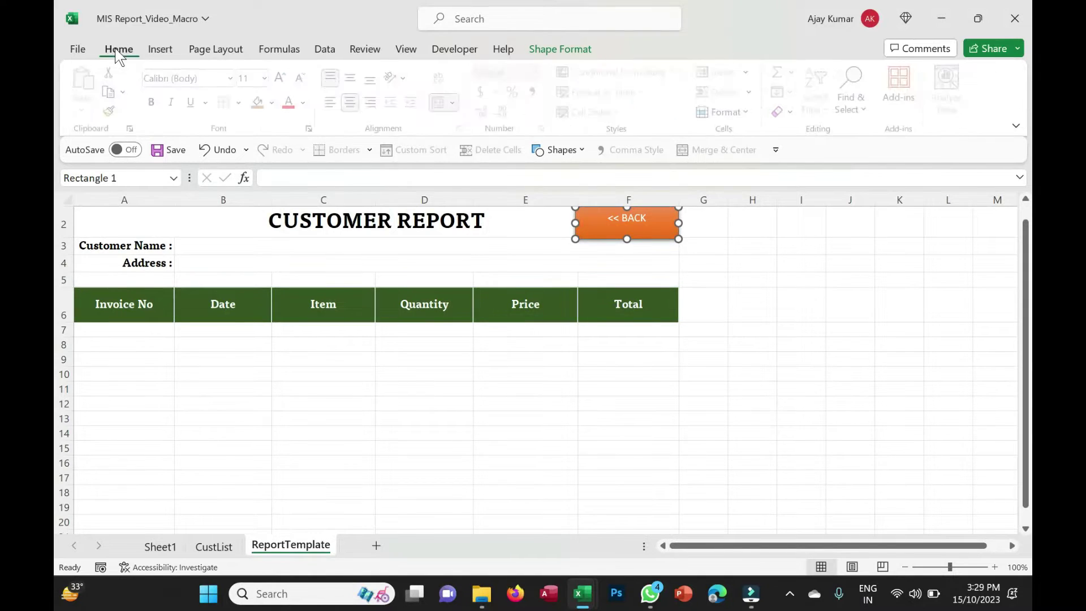
pyautogui.click(353, 79)
pyautogui.click(186, 78)
pyautogui.write('Tisa')
pyautogui.press('Return')
# Increase the << BACK text size to 14, make it bold, and save the workbook
pyautogui.click(284, 80)
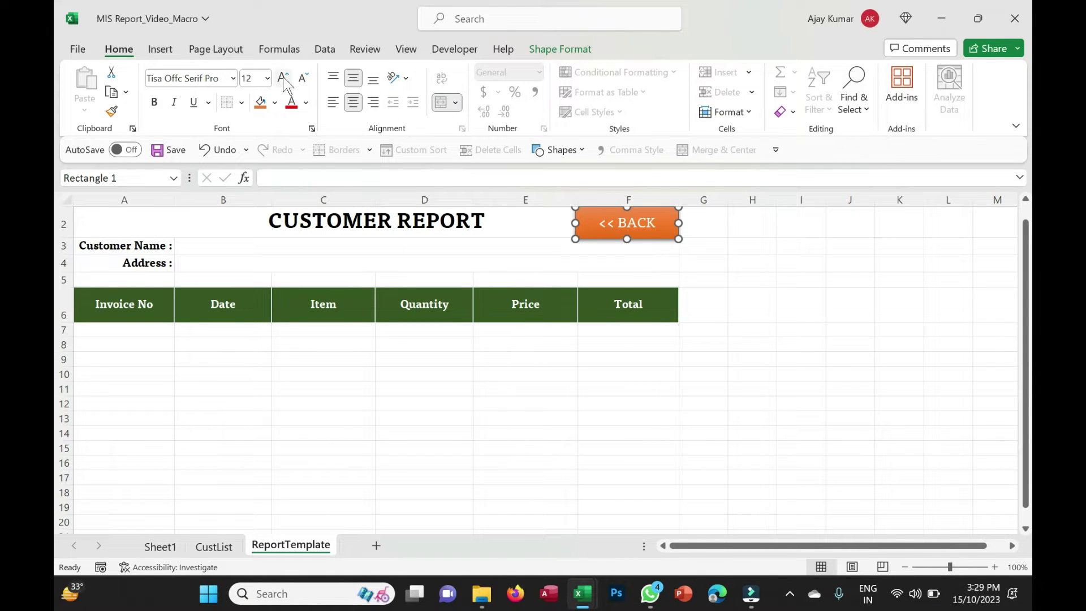
pyautogui.hotkey('ctrl', 'b')
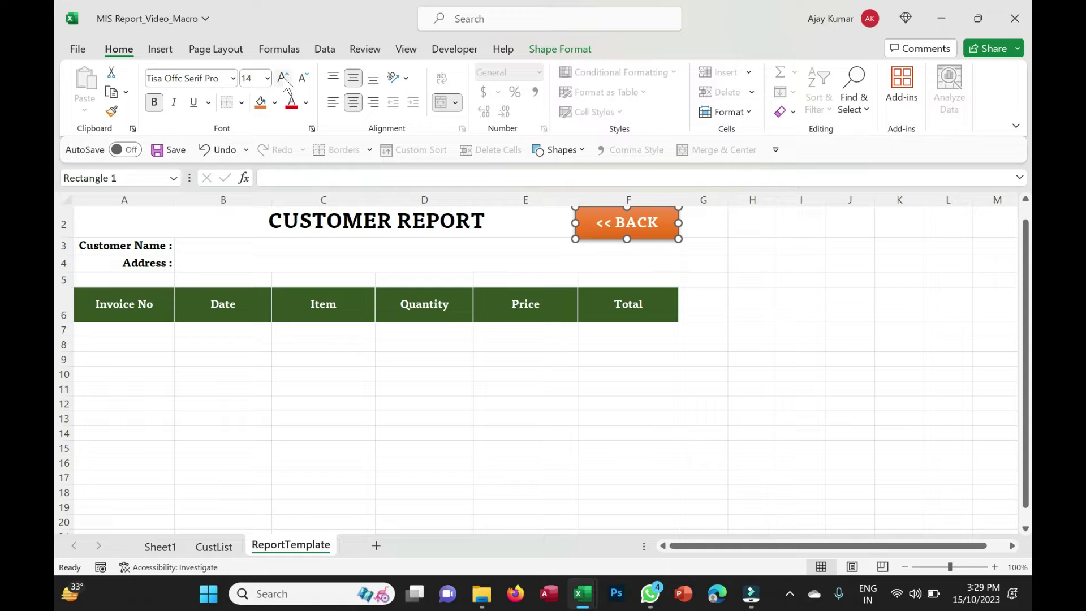
pyautogui.click(740, 270)
pyautogui.hotkey('ctrl', 's')
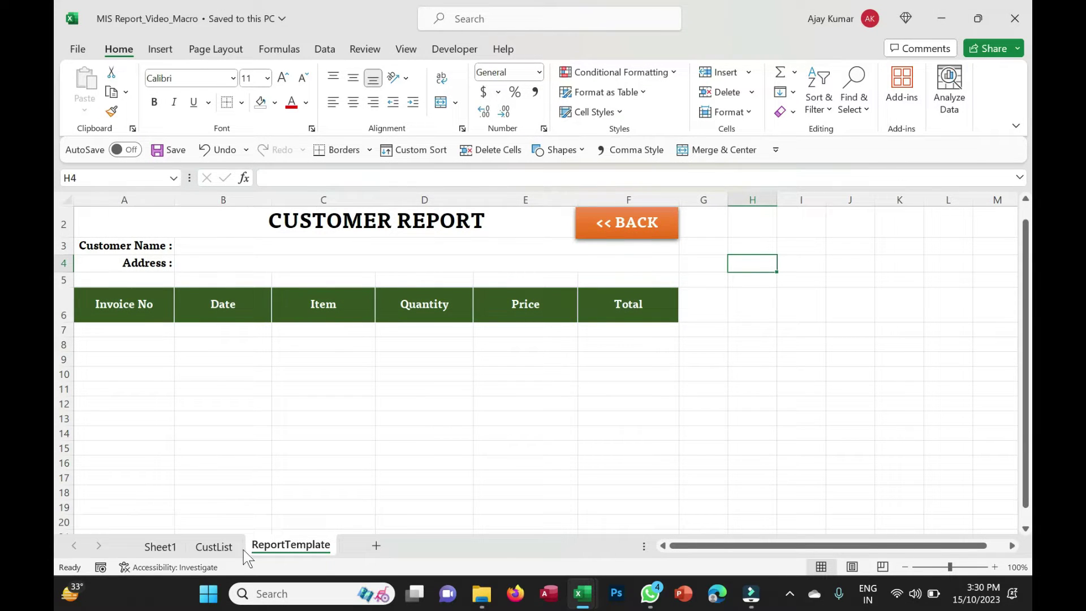
pyautogui.click(214, 546)
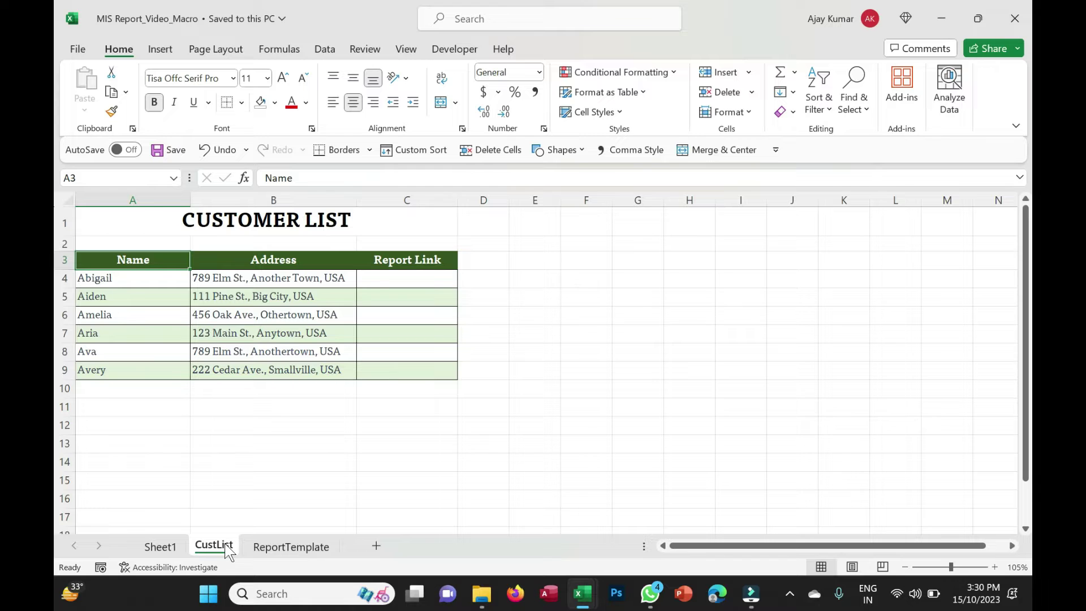
pyautogui.click(287, 550)
pyautogui.click(224, 550)
pyautogui.click(300, 545)
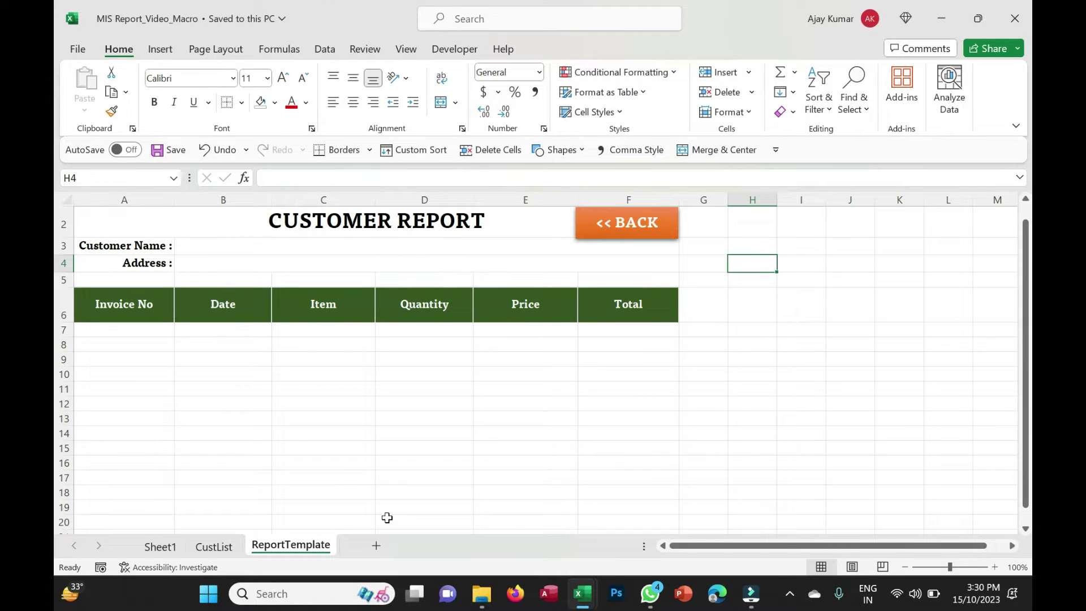
# Record a macro named BackToList, stored in This Workbook, that switches from ReportTemplate to the CustList sheet
pyautogui.click(465, 49)
pyautogui.click(177, 73)
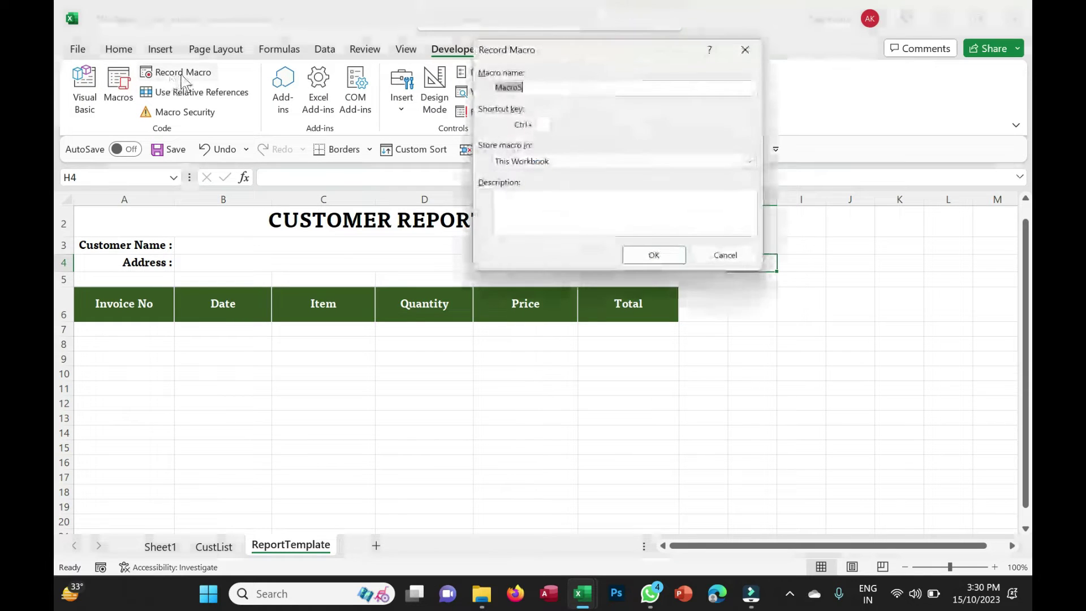
pyautogui.write('BackToList')
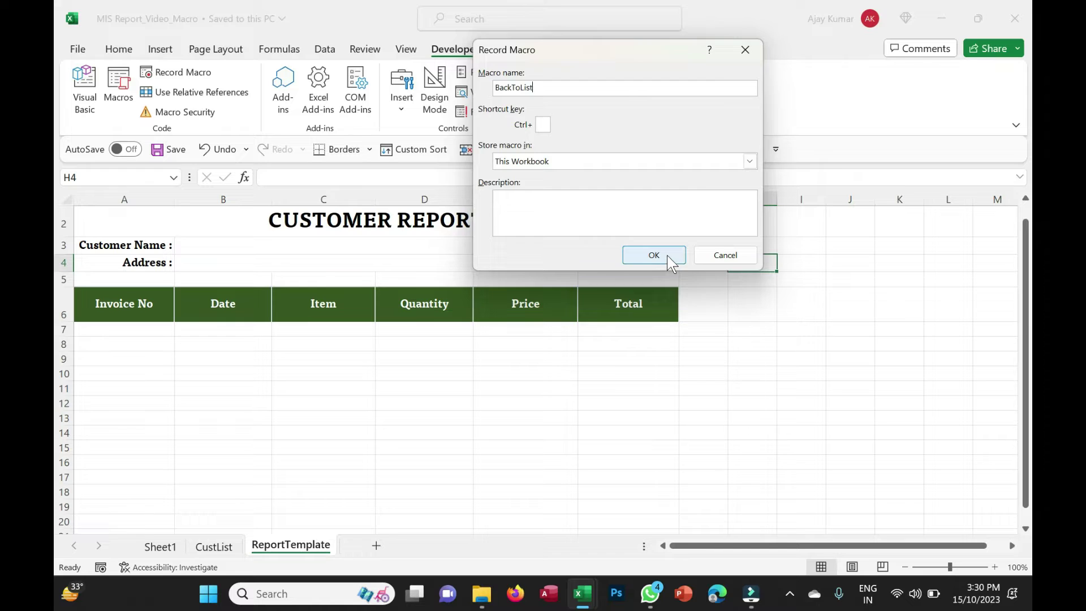
pyautogui.click(669, 259)
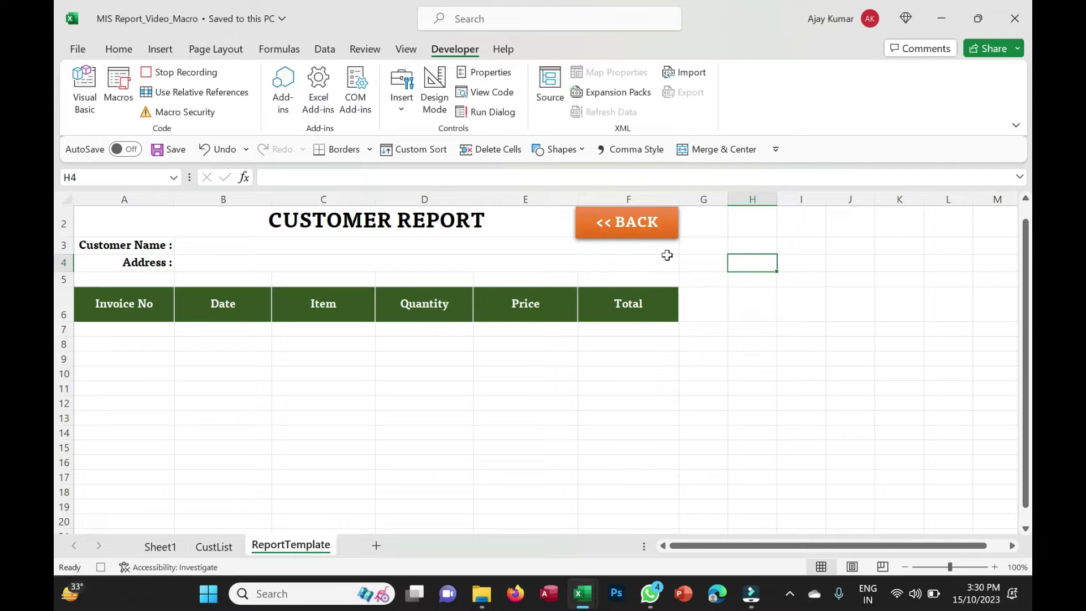
pyautogui.click(212, 549)
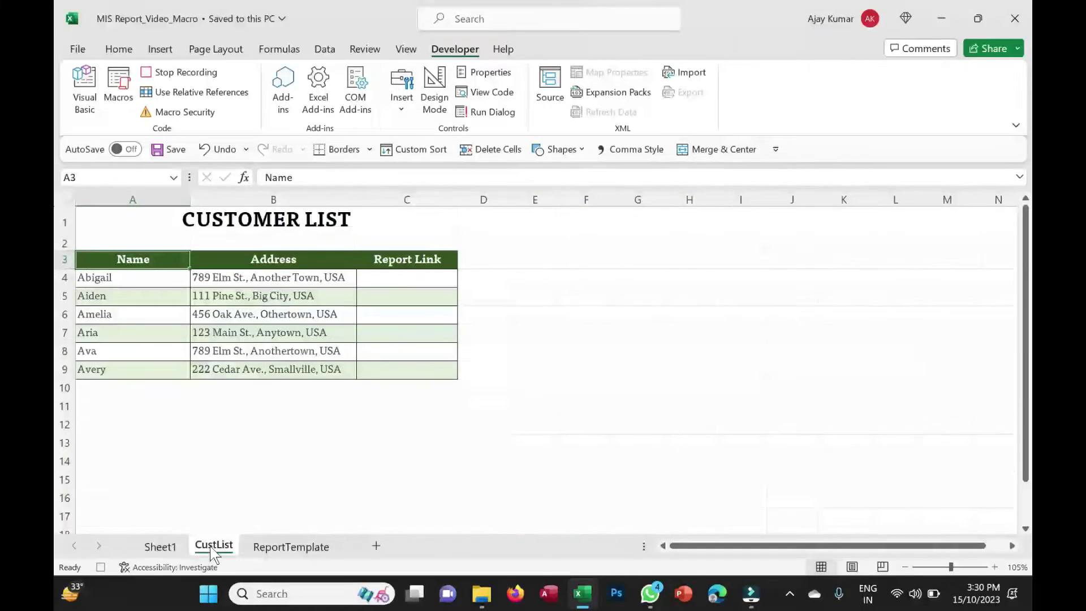
pyautogui.click(200, 79)
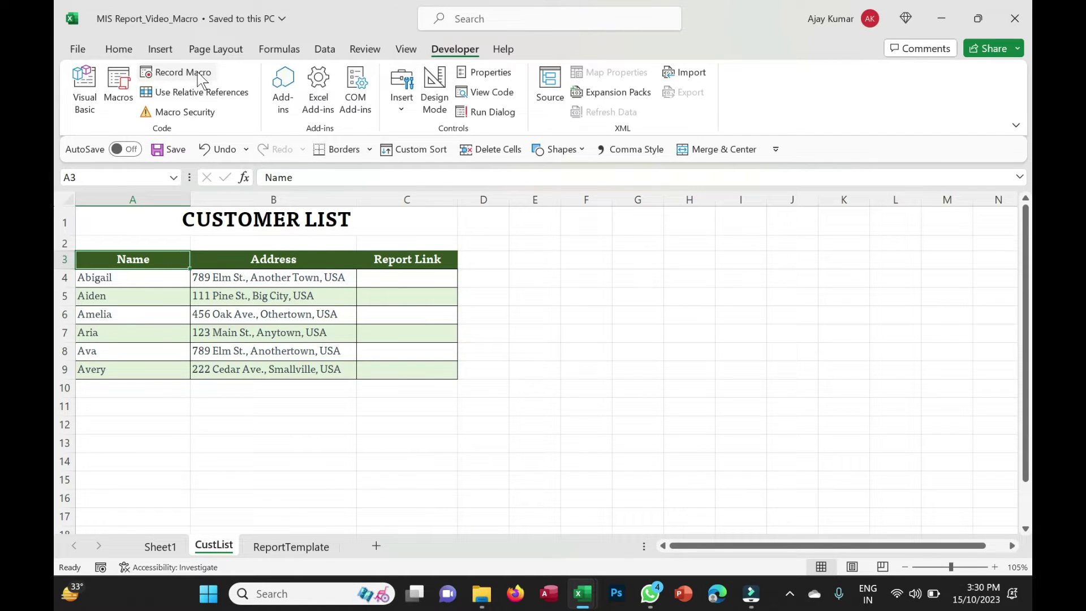
# Run the BackToList macro from the ReportTemplate sheet to test it
pyautogui.click(315, 550)
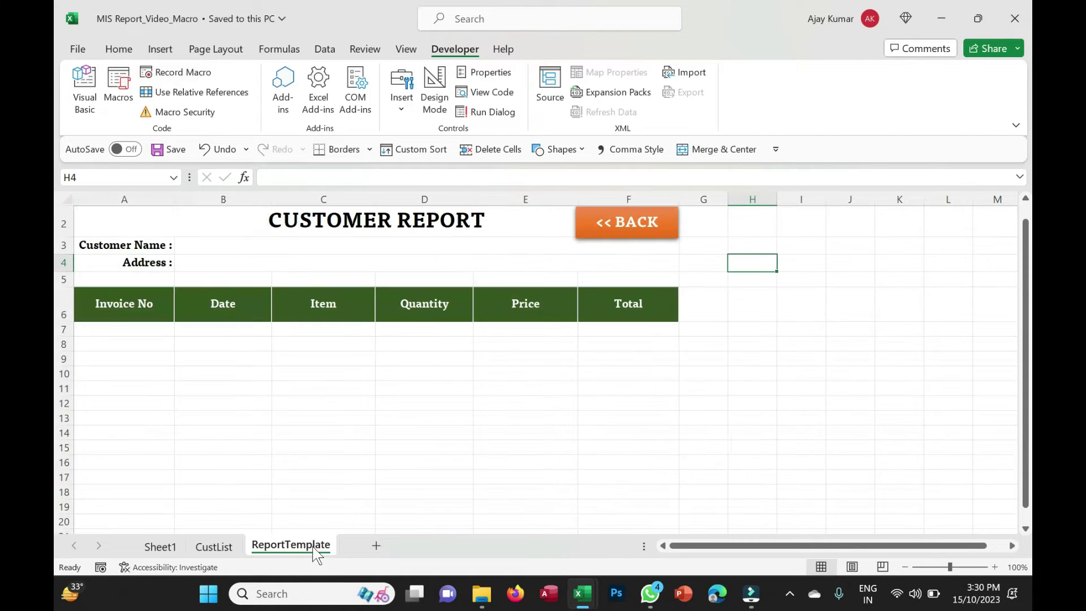
pyautogui.click(118, 88)
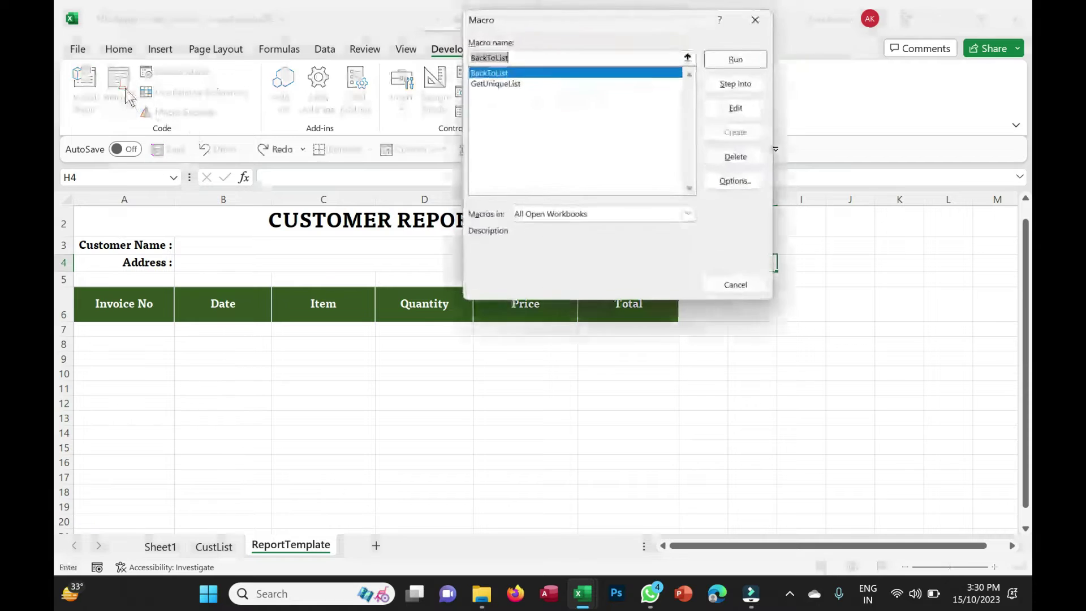
pyautogui.click(745, 60)
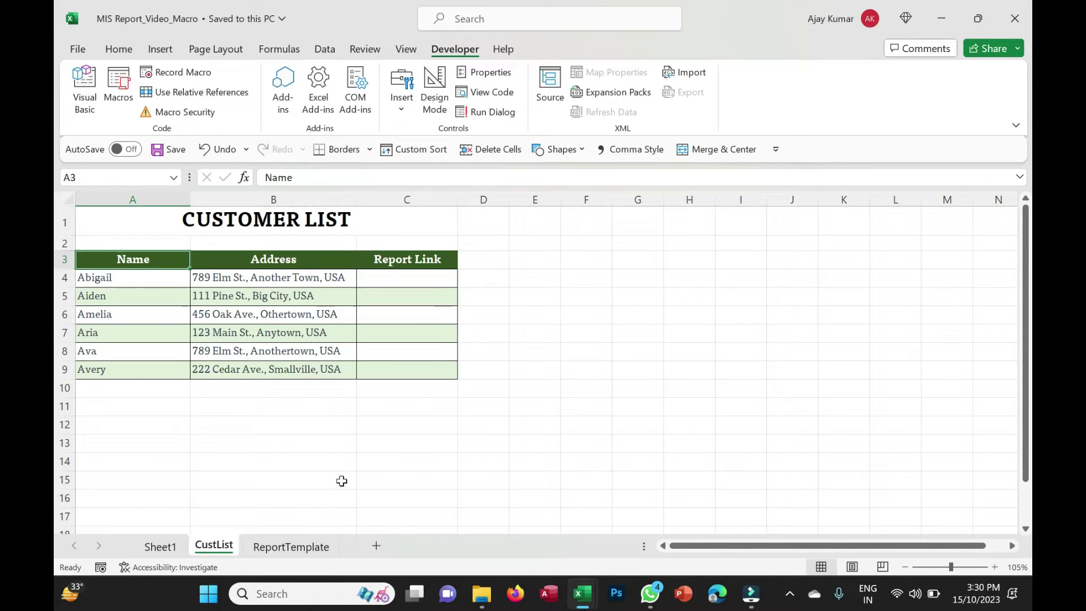
# Assign the BackToList macro to the << BACK shape on the ReportTemplate sheet
pyautogui.click(291, 546)
pyautogui.click(655, 237)
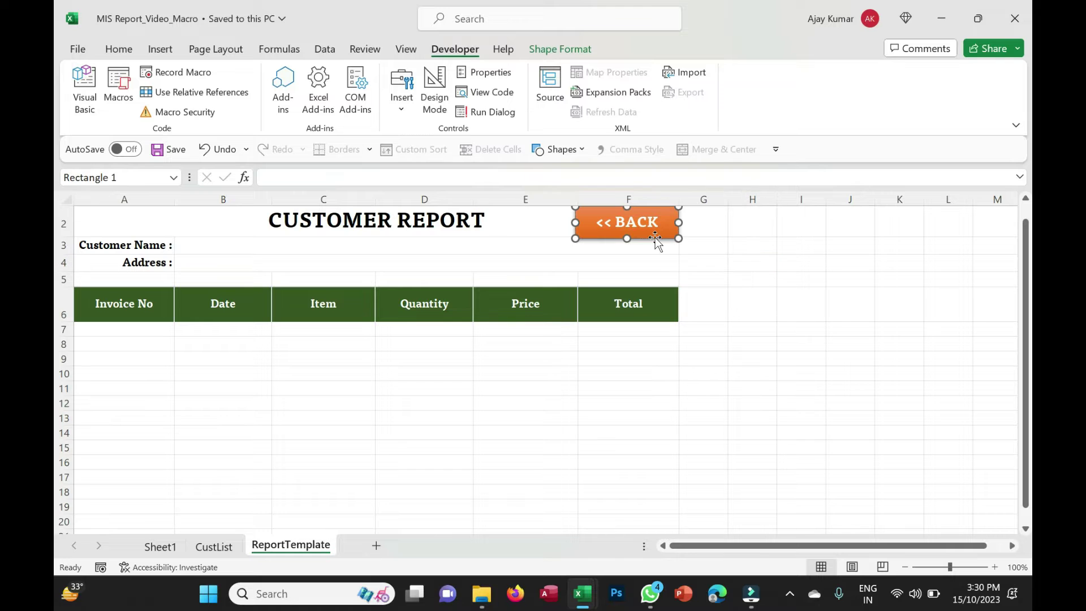
pyautogui.rightClick(655, 236)
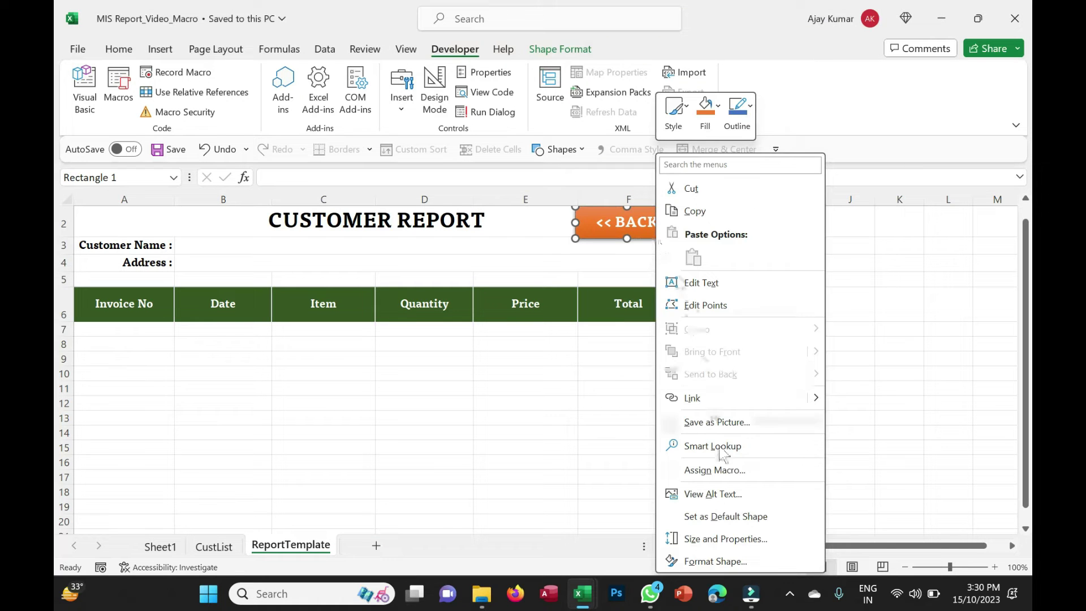
pyautogui.click(719, 470)
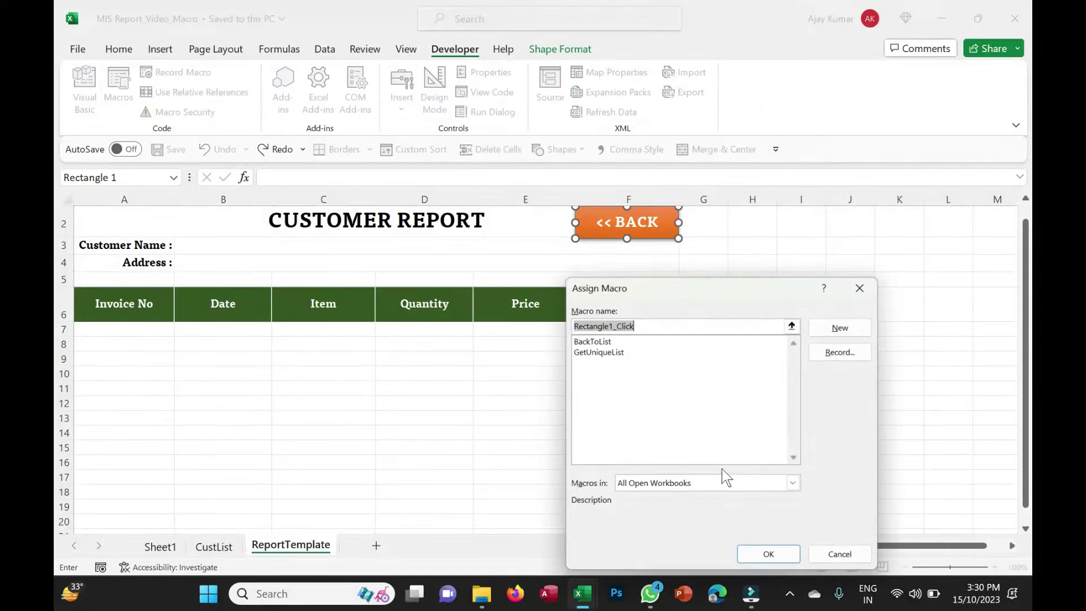
pyautogui.click(601, 351)
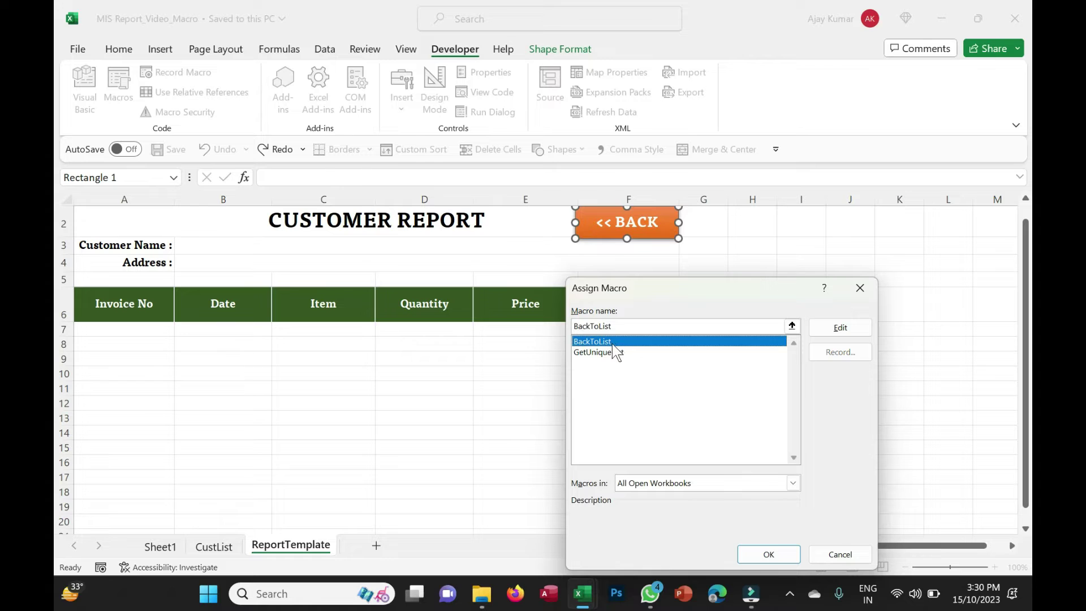
pyautogui.click(769, 557)
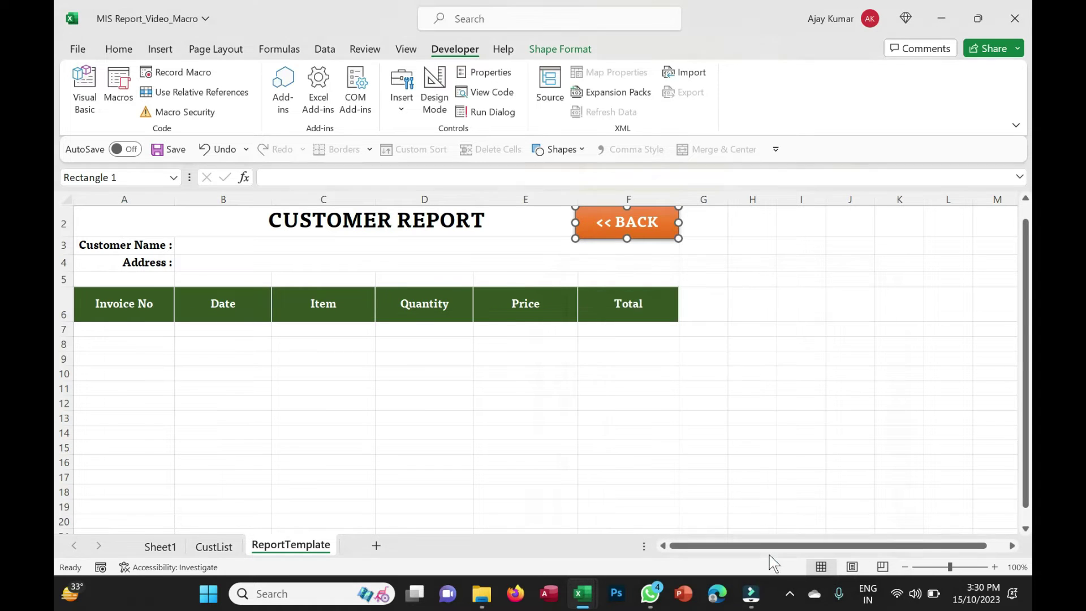
# Deselect the << BACK shape and test that its assigned macro switches to CustList
pyautogui.click(518, 351)
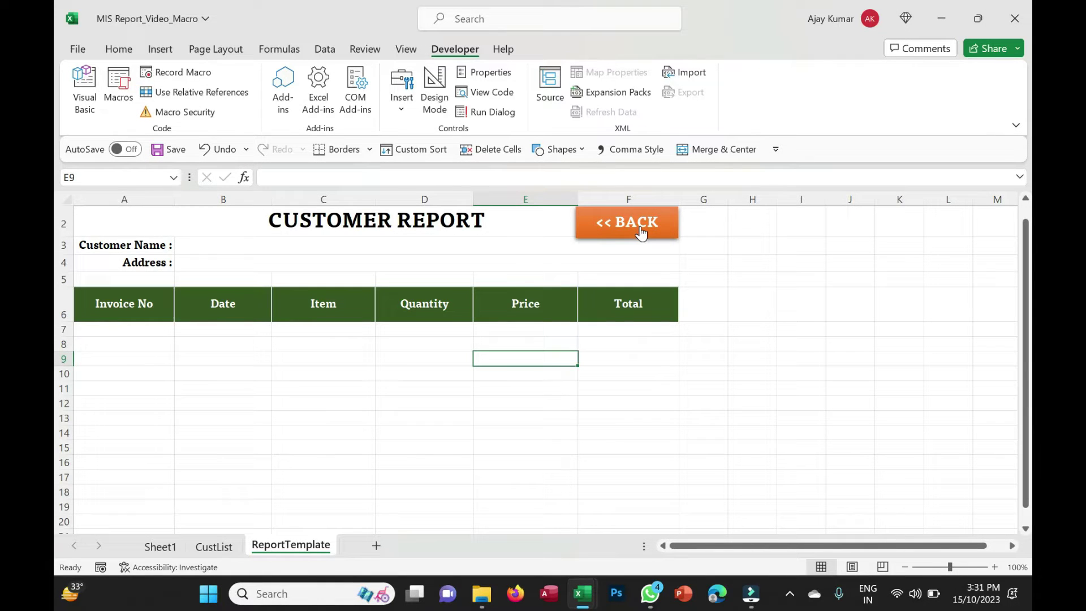
pyautogui.click(640, 232)
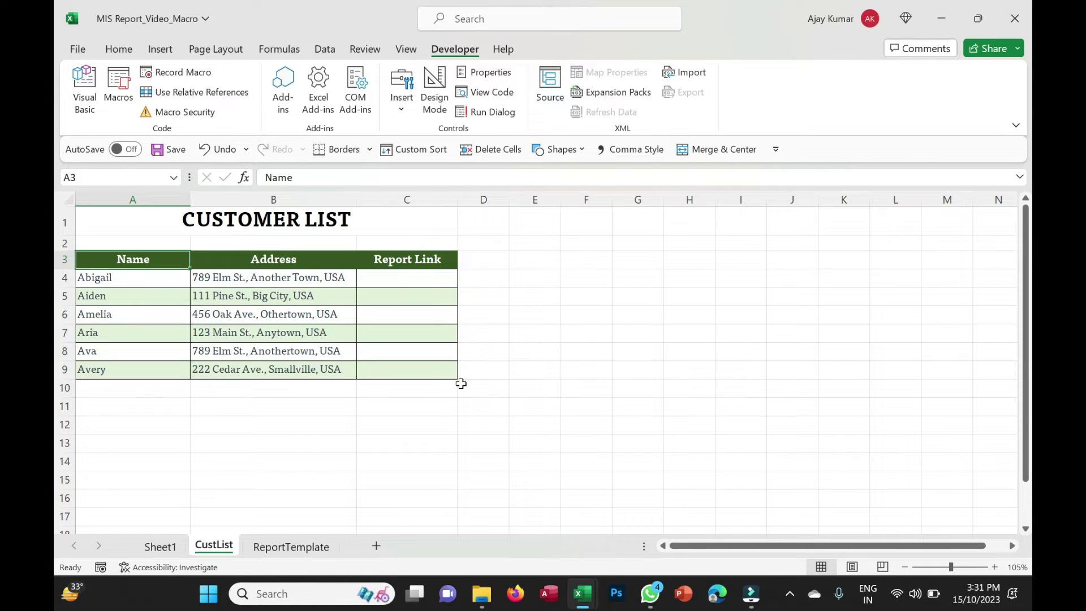
pyautogui.click(290, 545)
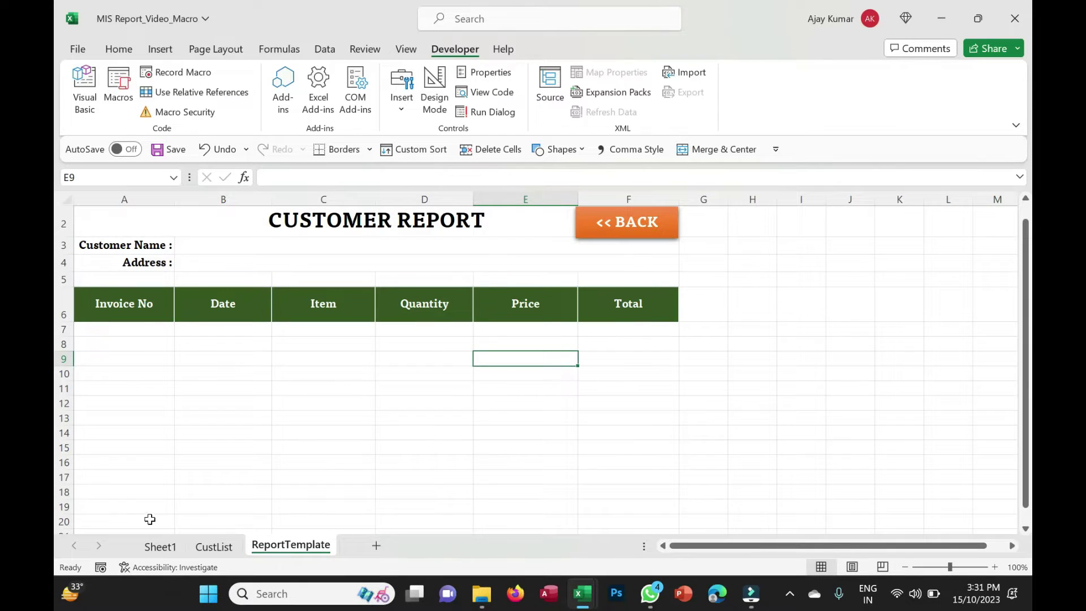
pyautogui.click(214, 545)
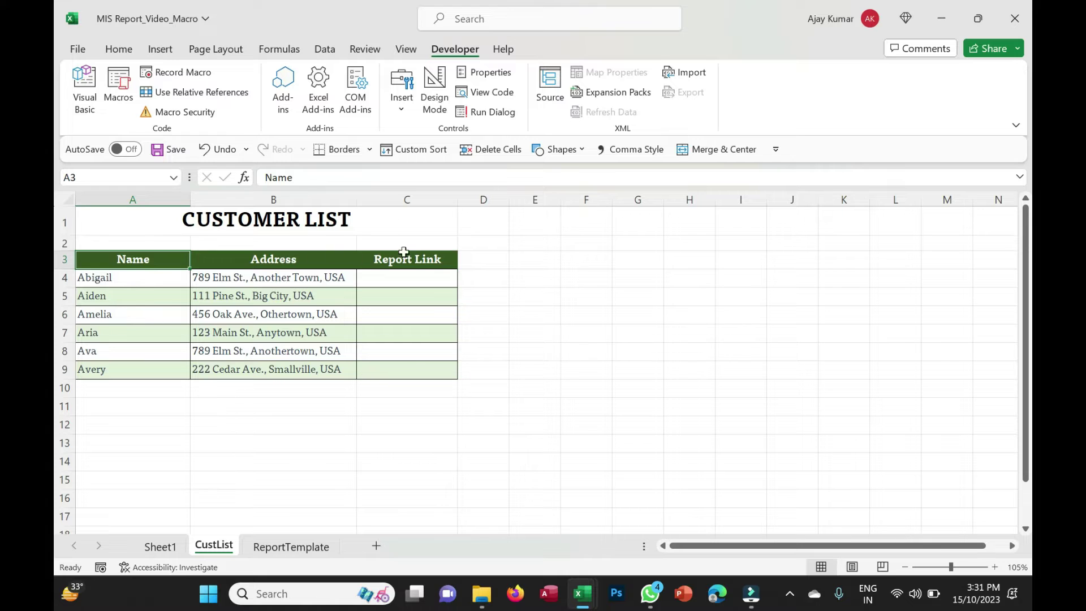
pyautogui.moveTo(119, 279); pyautogui.dragTo(142, 366)
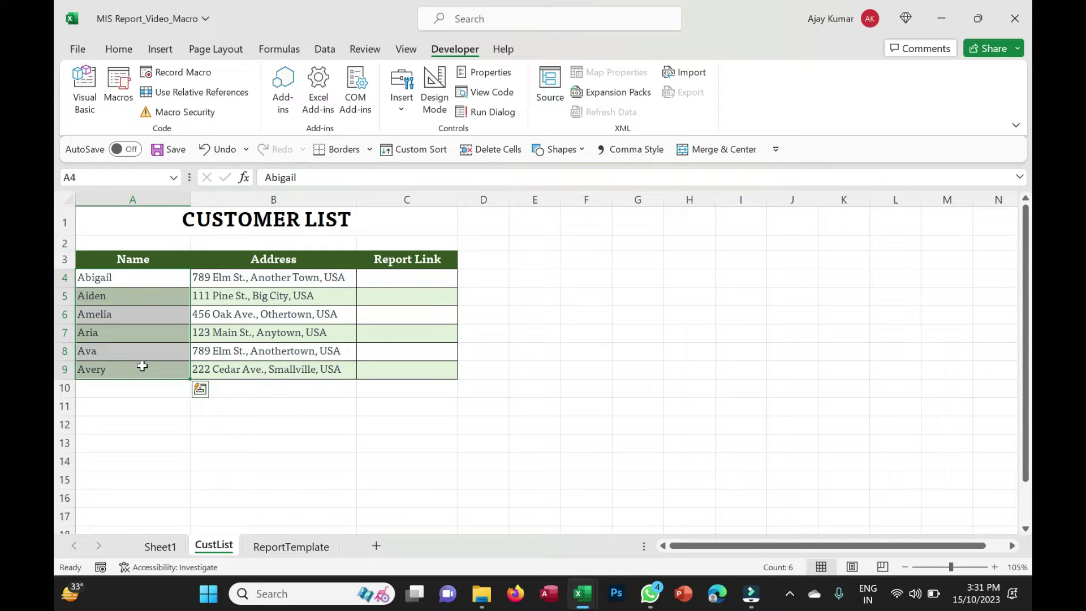
pyautogui.click(140, 286)
pyautogui.click(164, 300)
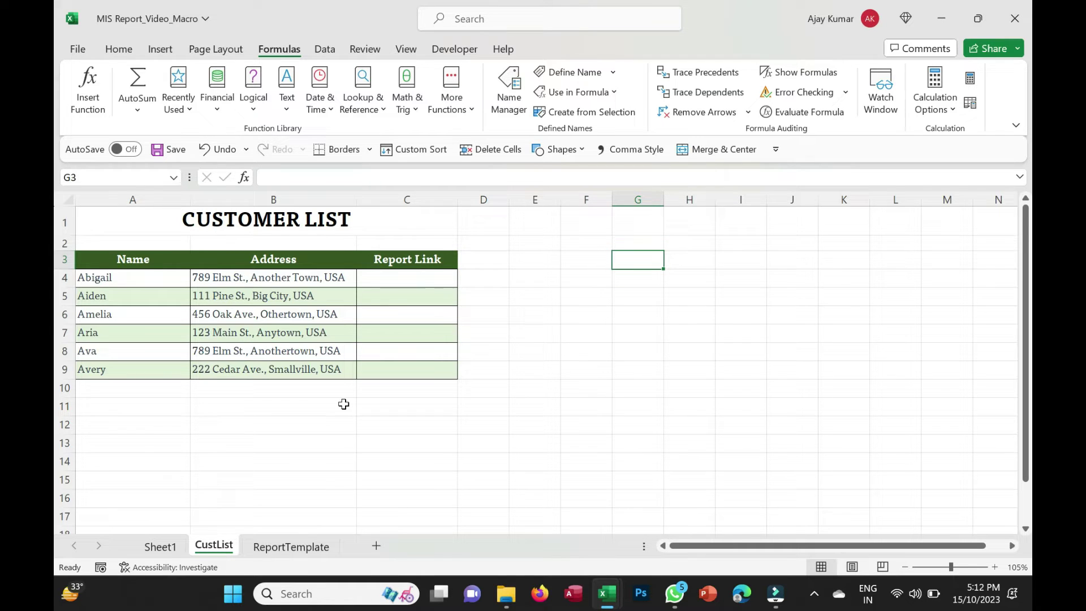
pyautogui.moveTo(140, 259); pyautogui.dragTo(312, 367)
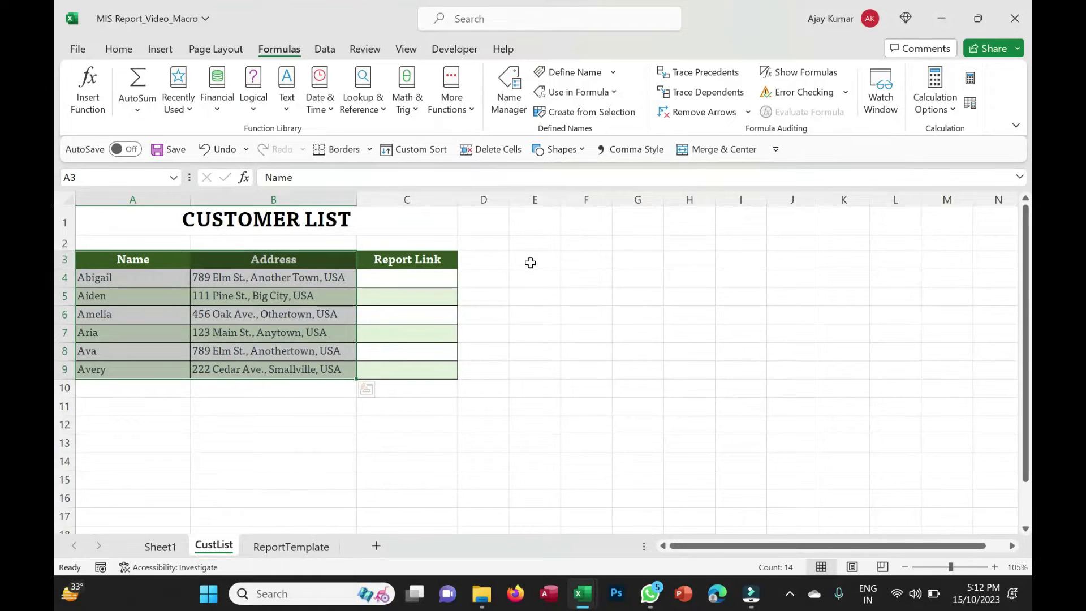
pyautogui.click(486, 262)
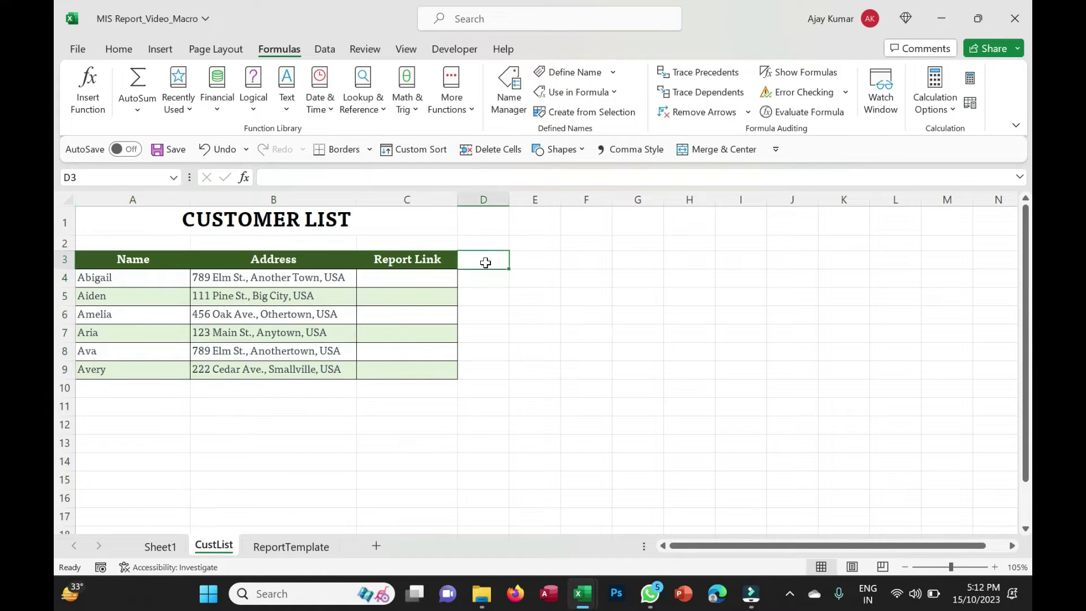
# Copy the Name header from A3 of CustList into cell G1
pyautogui.click(123, 259)
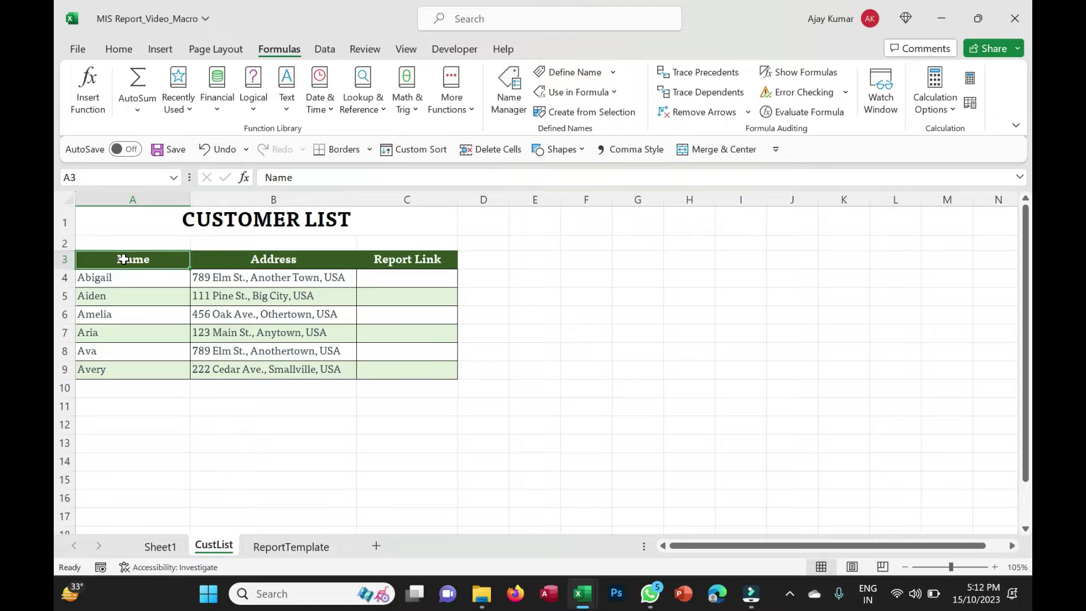
pyautogui.hotkey('ctrl', 'c')
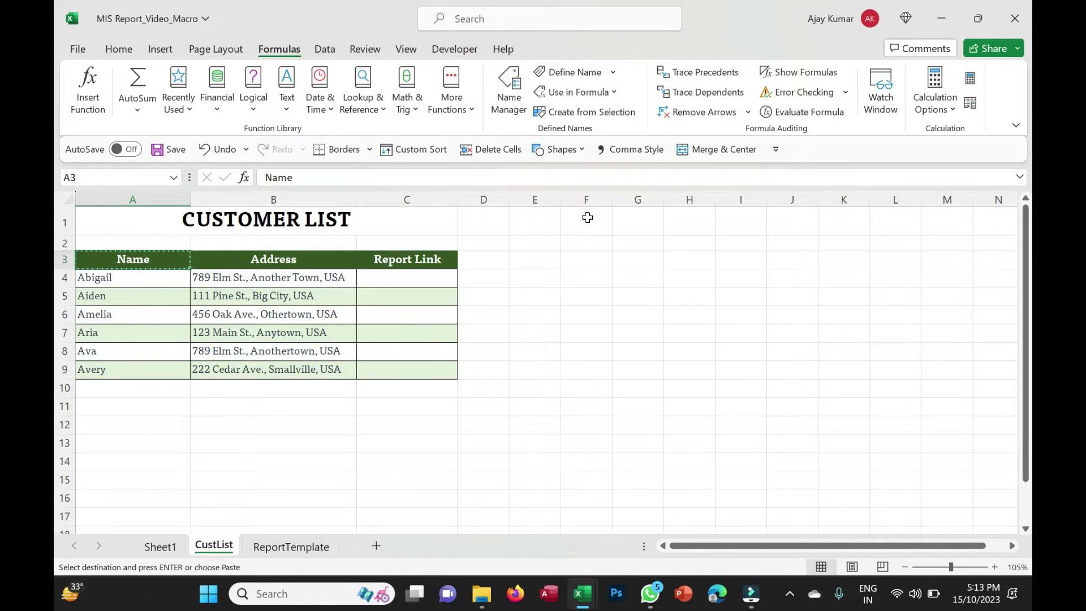
pyautogui.click(629, 217)
pyautogui.hotkey('ctrl', 'v')
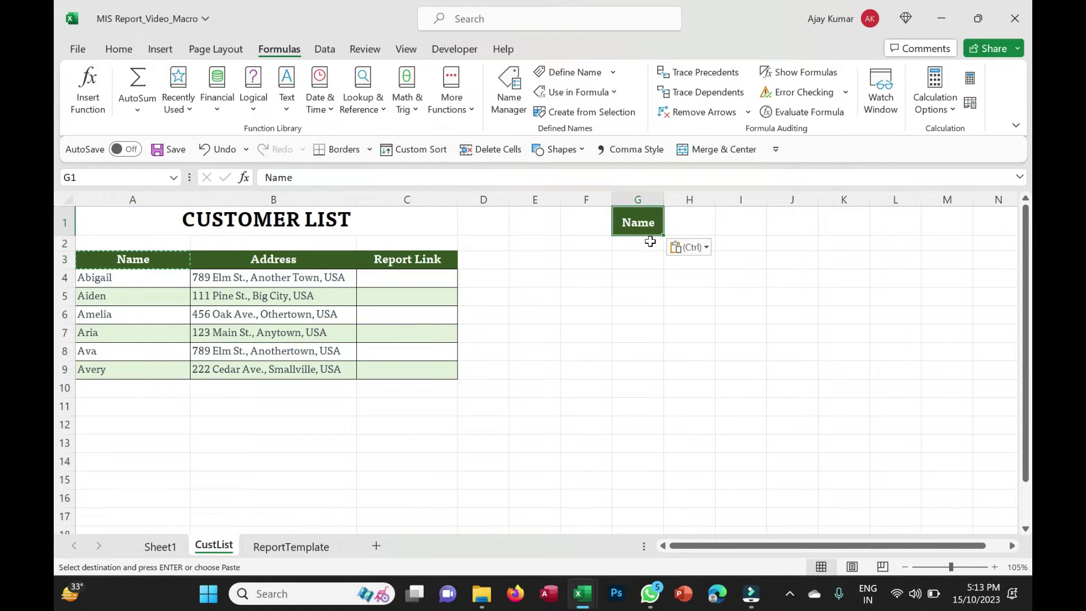
# Select cell G2 below the copied header and review the workbook's defined names
pyautogui.click(645, 244)
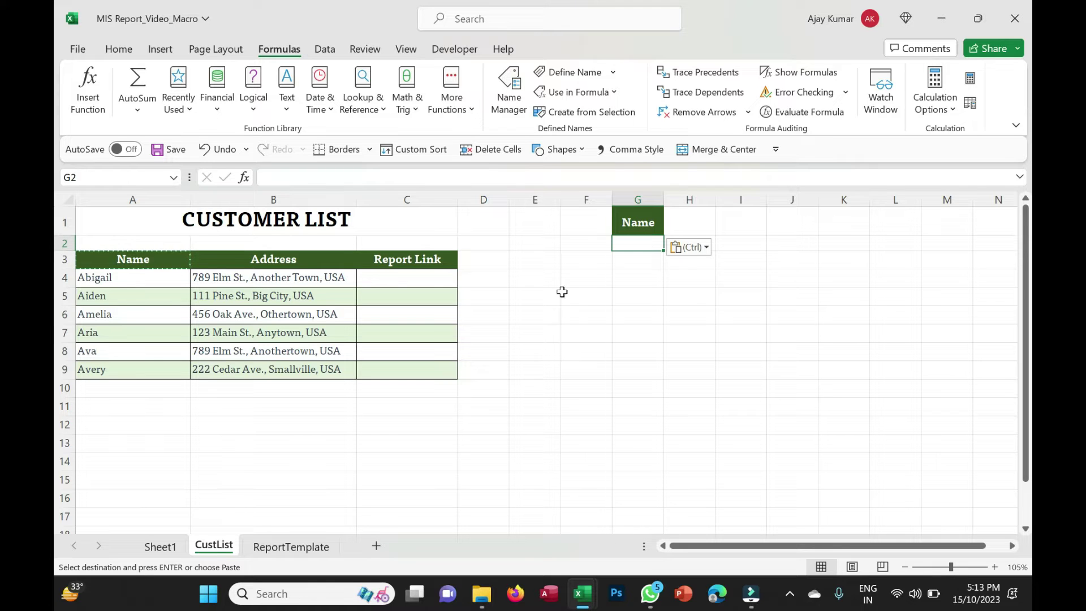
pyautogui.moveTo(129, 279); pyautogui.dragTo(131, 369)
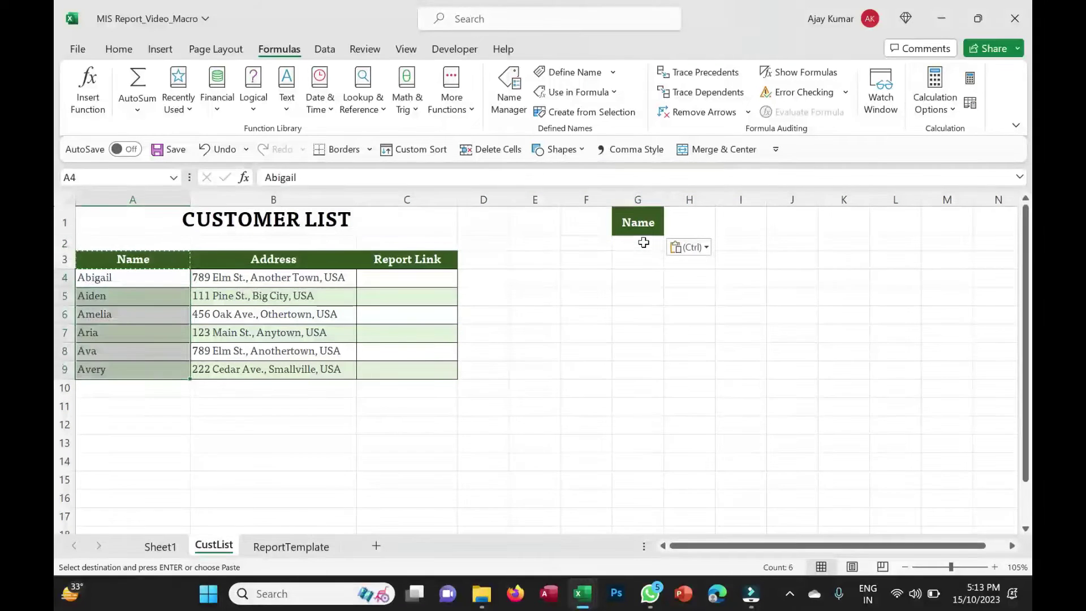
pyautogui.click(643, 242)
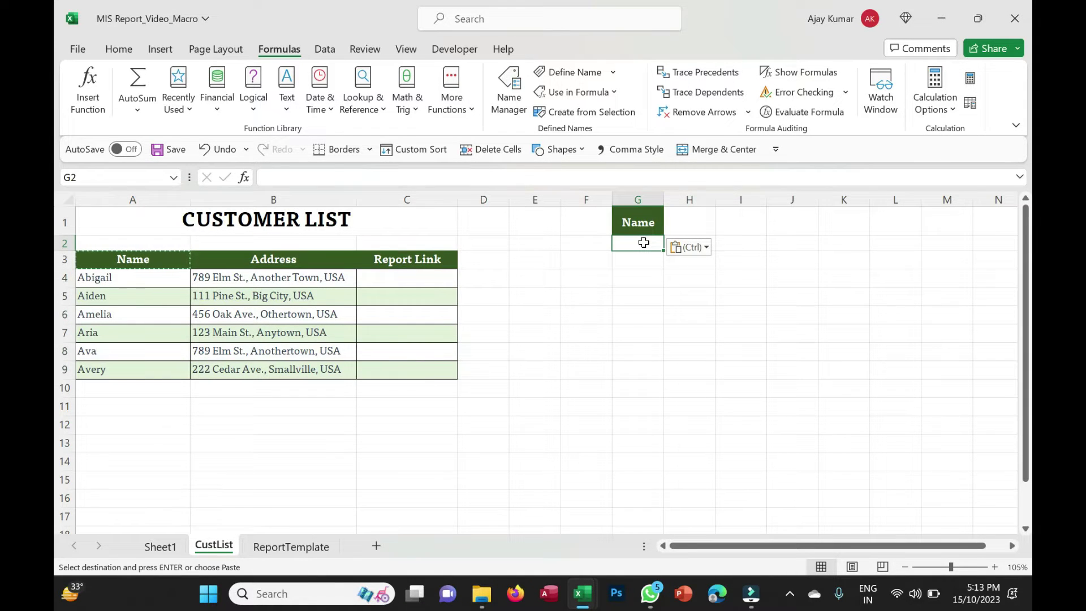
pyautogui.click(509, 91)
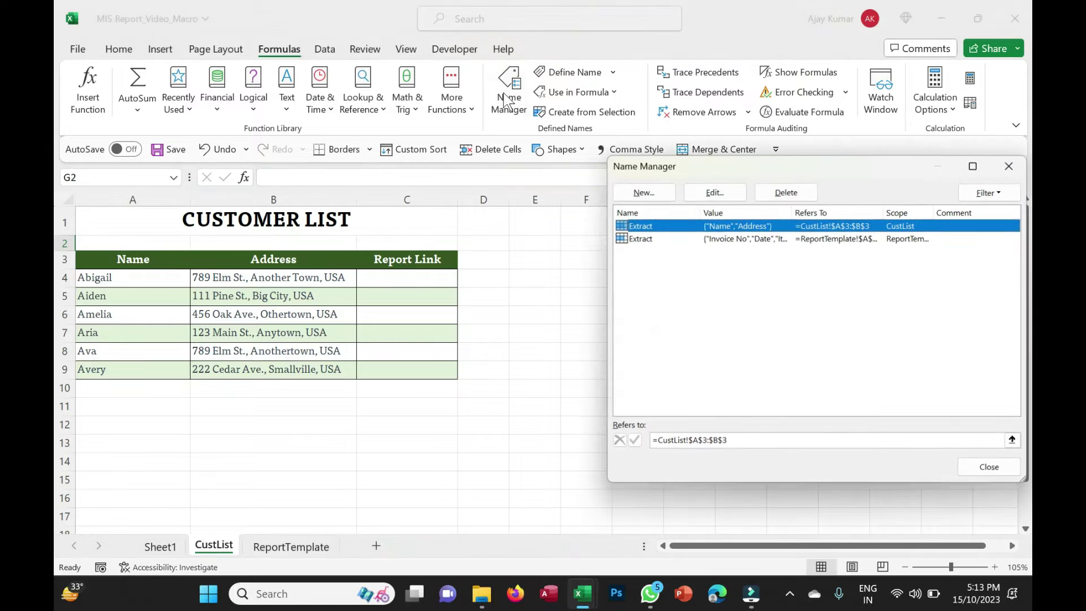
pyautogui.click(990, 468)
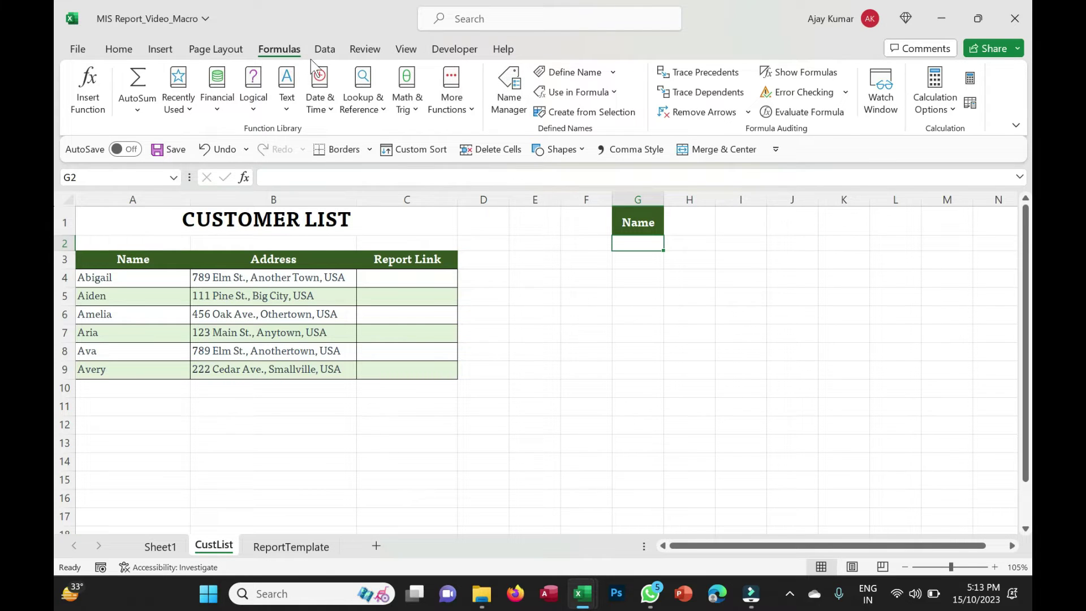
# Add List data validation to G2 with the source =offset($A$3,1,0,counta($A$3:$A$9999)-1,1)
pyautogui.click(325, 50)
pyautogui.click(699, 112)
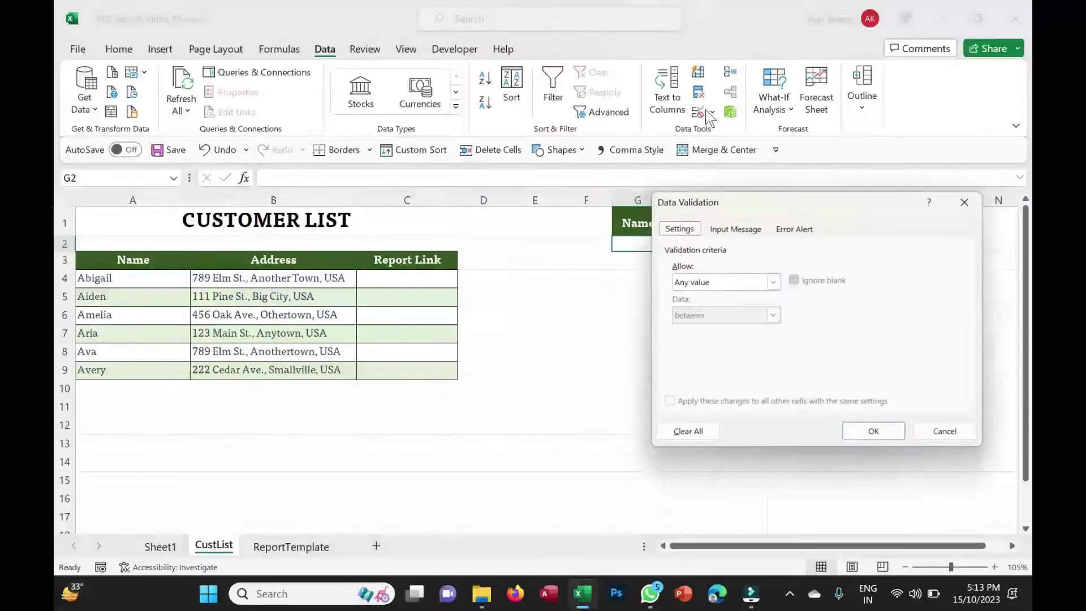
pyautogui.click(733, 283)
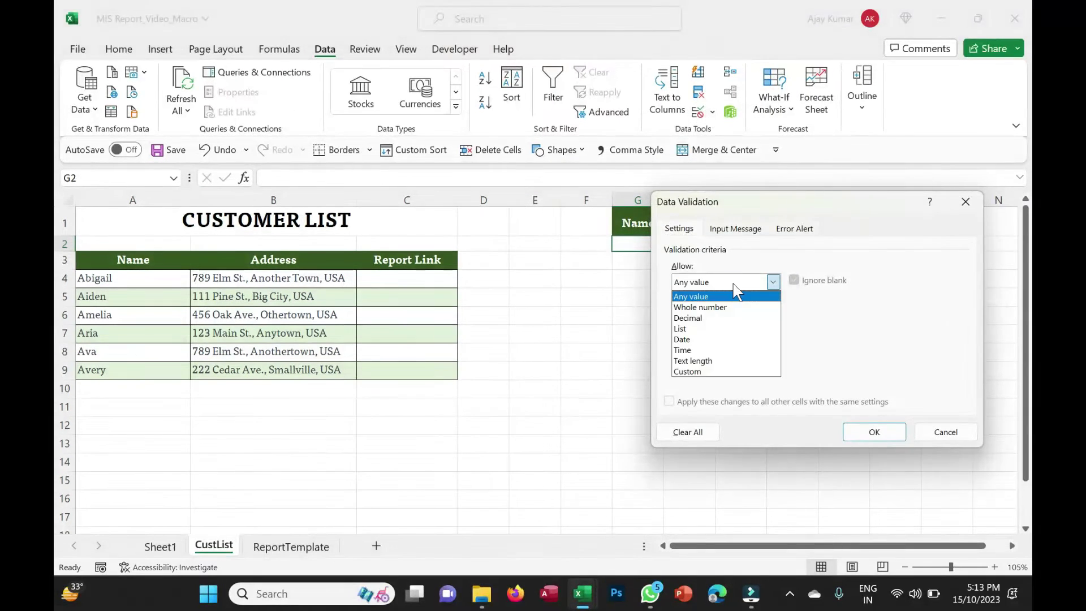
pyautogui.click(707, 329)
pyautogui.write('=offset(')
pyautogui.click(133, 259)
pyautogui.write(',')
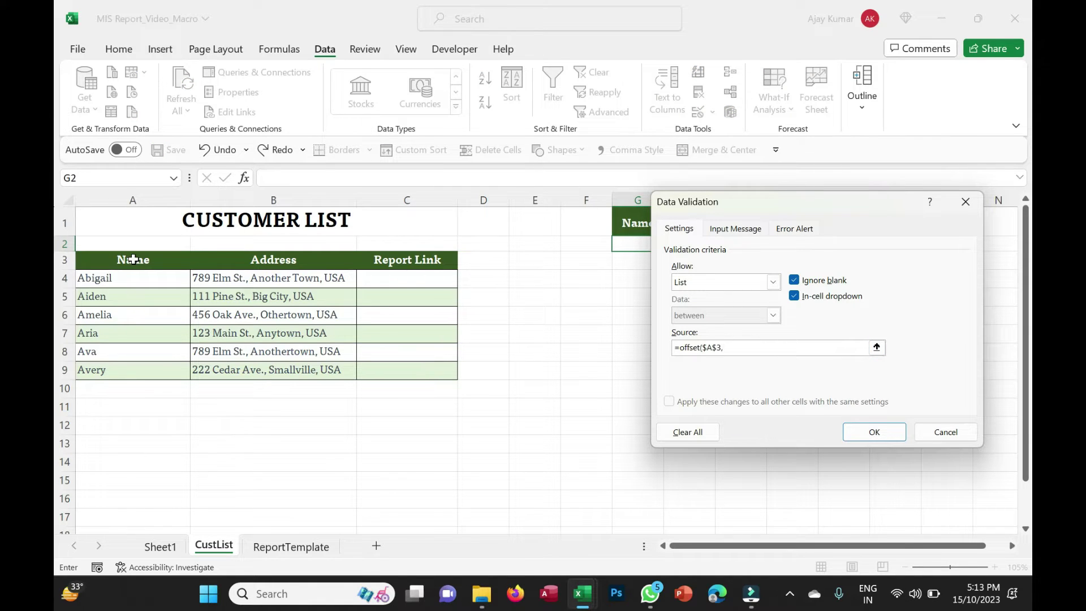
pyautogui.write('1,0,counta(')
pyautogui.click(133, 259)
pyautogui.keyDown('shift'); pyautogui.click(138, 460); pyautogui.keyUp('shift')
pyautogui.press('BackSpace')
pyautogui.press('BackSpace')
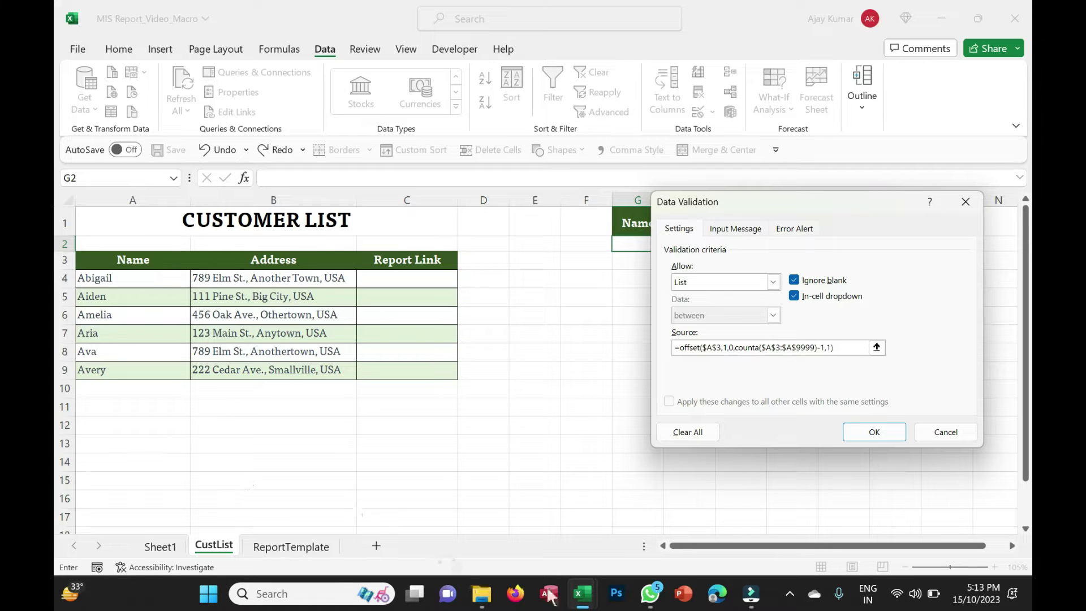
pyautogui.click(872, 432)
# Choose the first customer from the drop-down list in G2
pyautogui.click(670, 245)
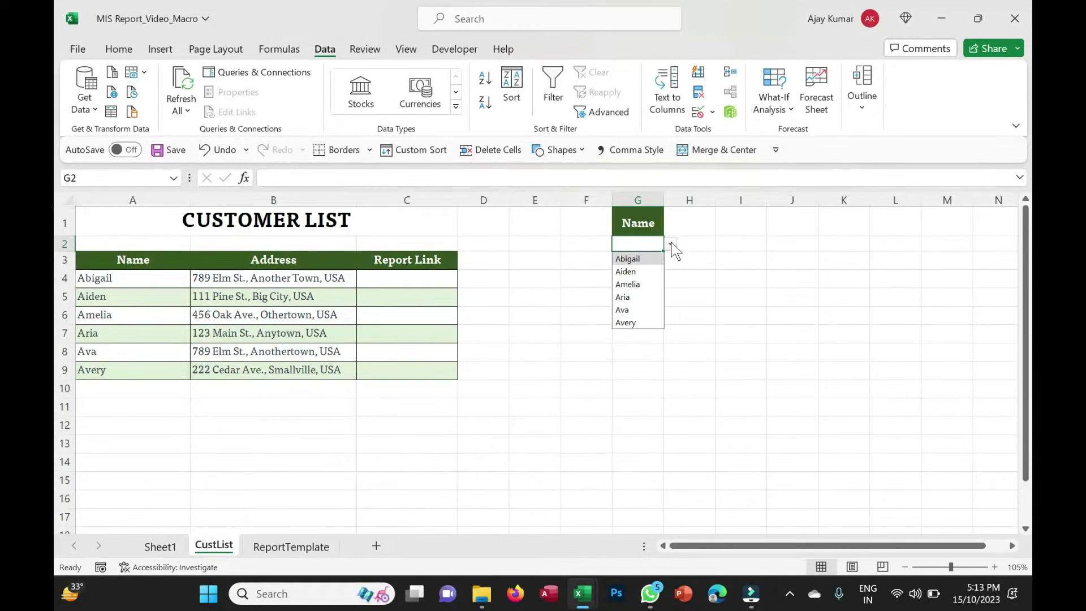
pyautogui.click(628, 257)
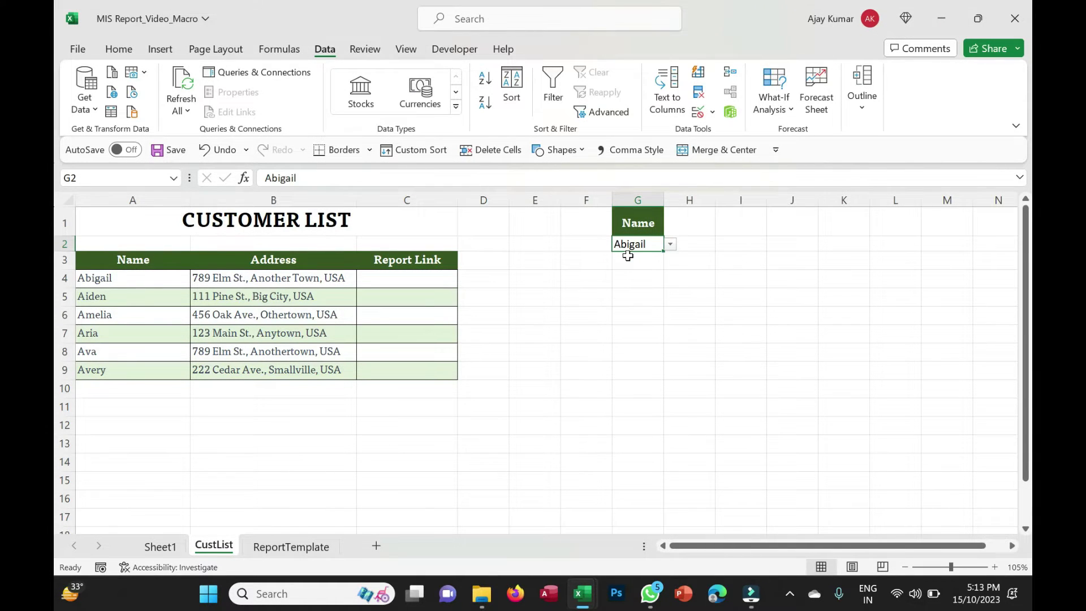
pyautogui.click(626, 281)
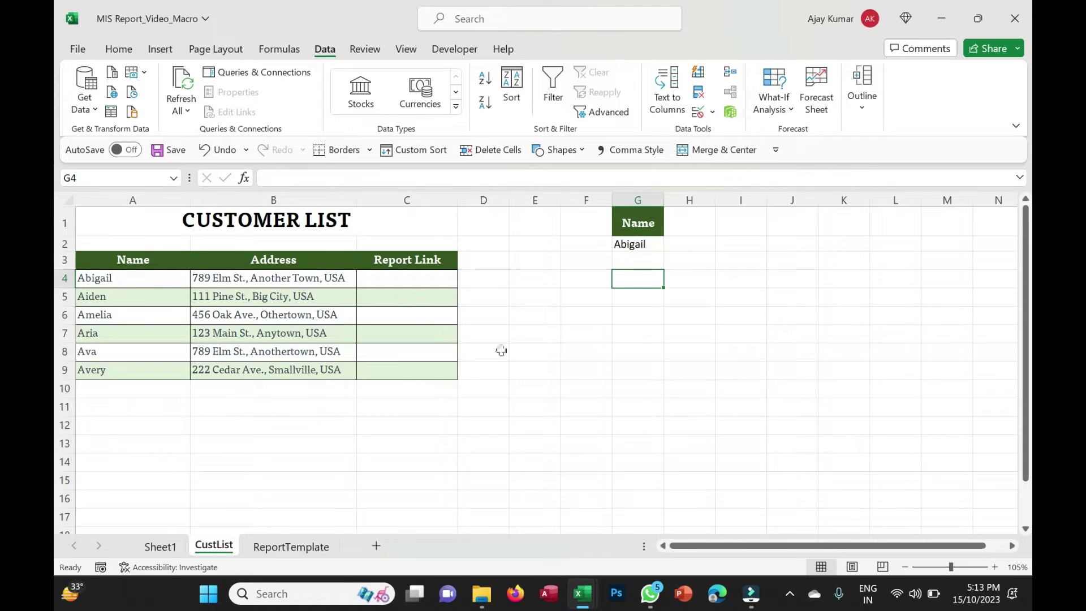
# Clear the customer name and address values on the ReportTemplate sheet and return to CustList
pyautogui.click(313, 547)
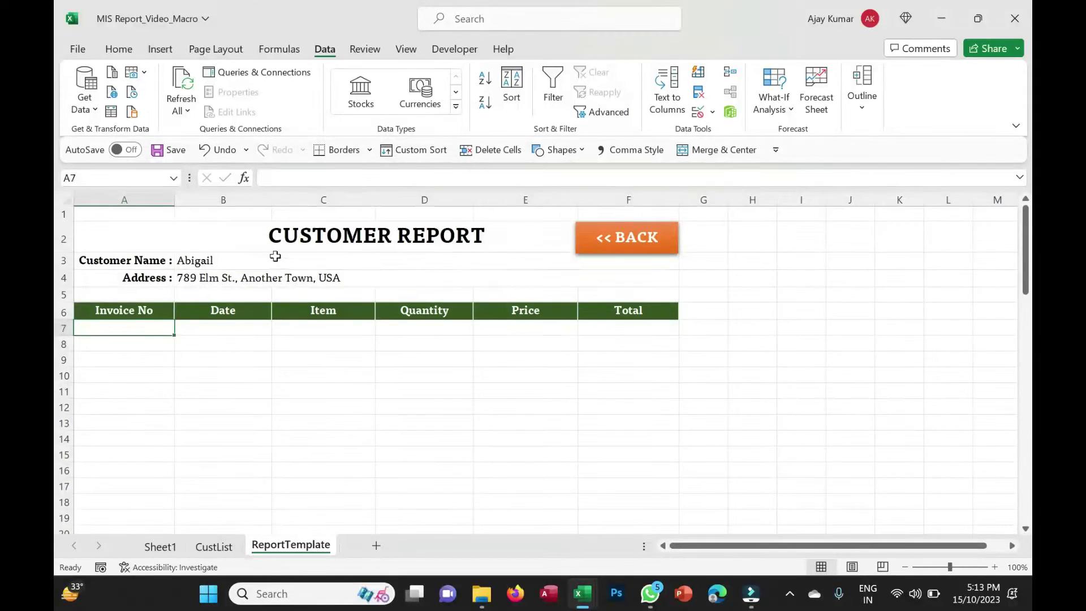
pyautogui.moveTo(275, 256); pyautogui.dragTo(286, 286)
pyautogui.press('Delete')
pyautogui.click(218, 546)
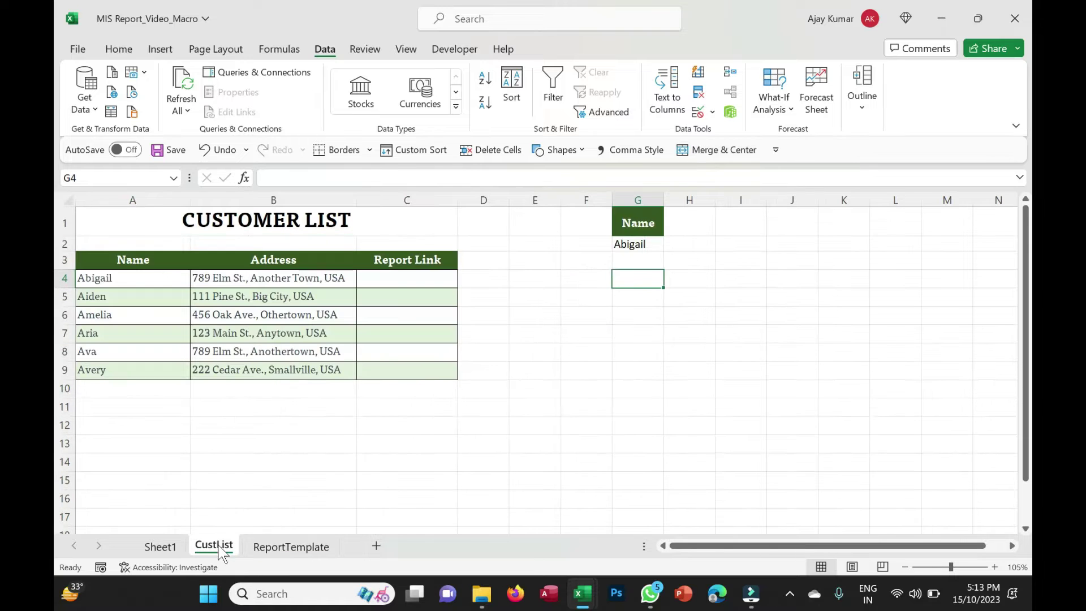
# Select the first customer's name cell on CustList and start recording a macro named GenReport in this workbook
pyautogui.click(151, 278)
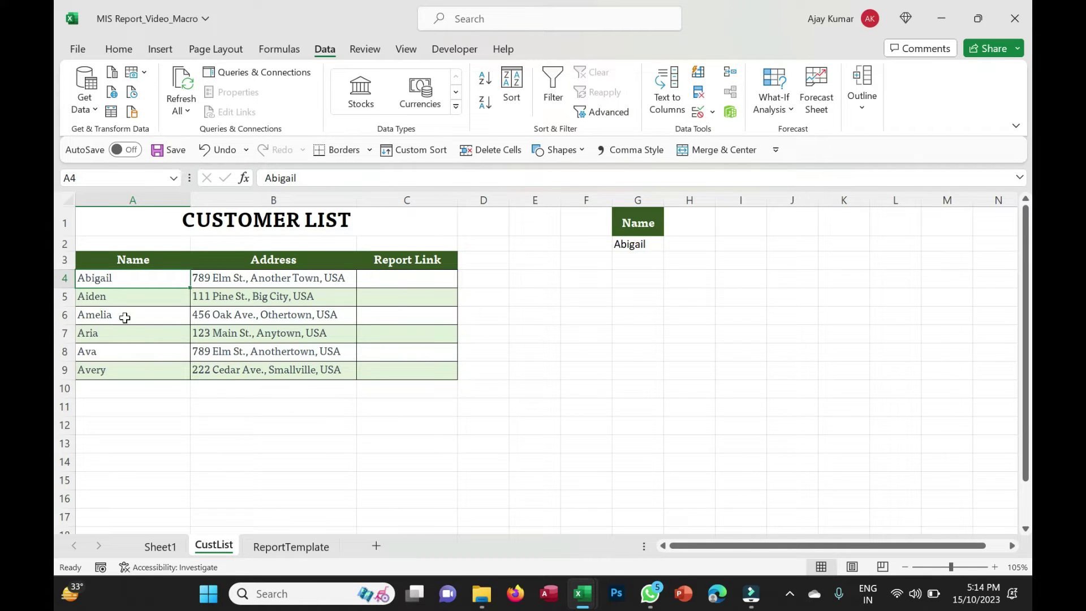
pyautogui.click(455, 49)
pyautogui.click(186, 72)
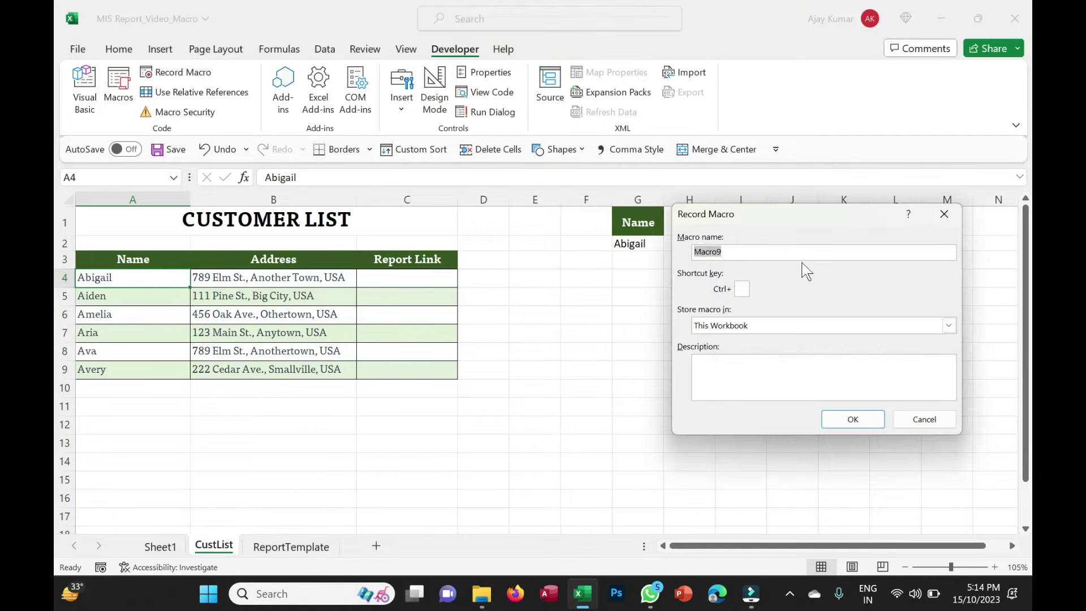
pyautogui.write('GenReport')
pyautogui.click(856, 421)
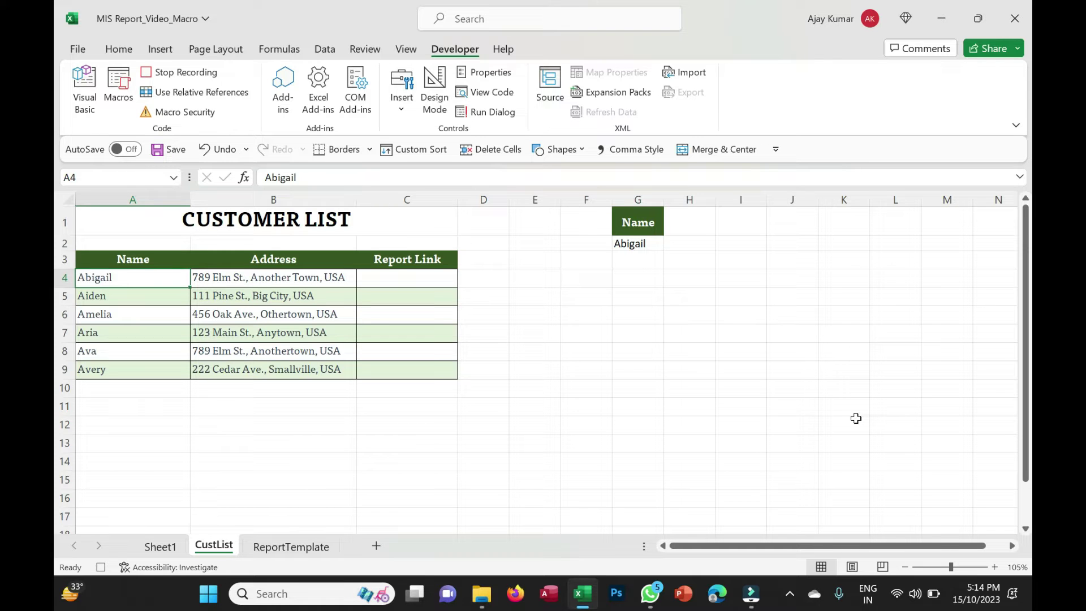
# Start an Advanced Filter from the ReportTemplate sheet and set it to copy the results to another location
pyautogui.click(291, 546)
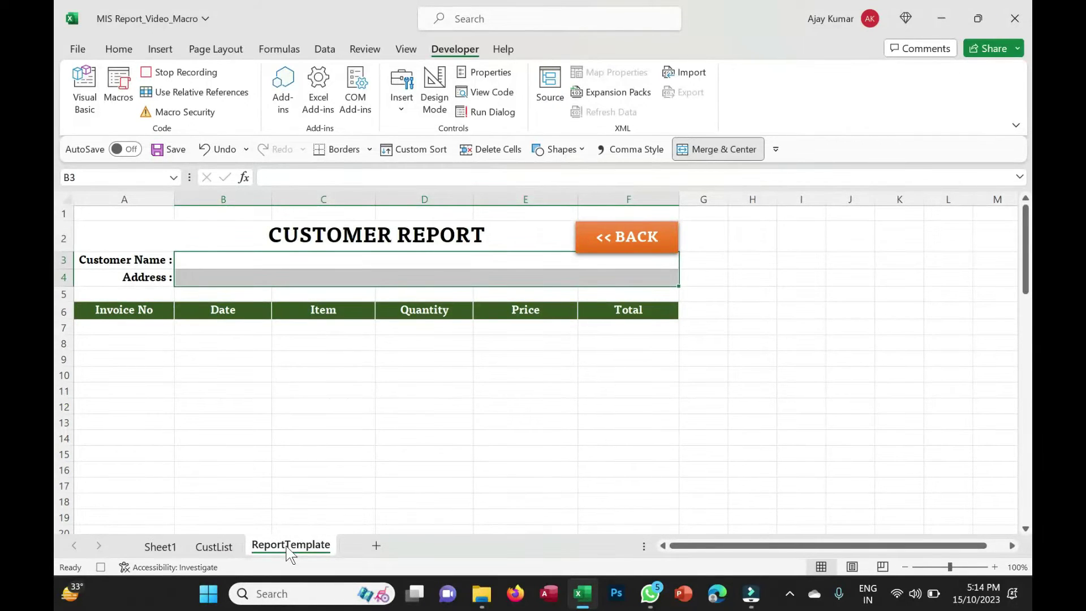
pyautogui.click(325, 49)
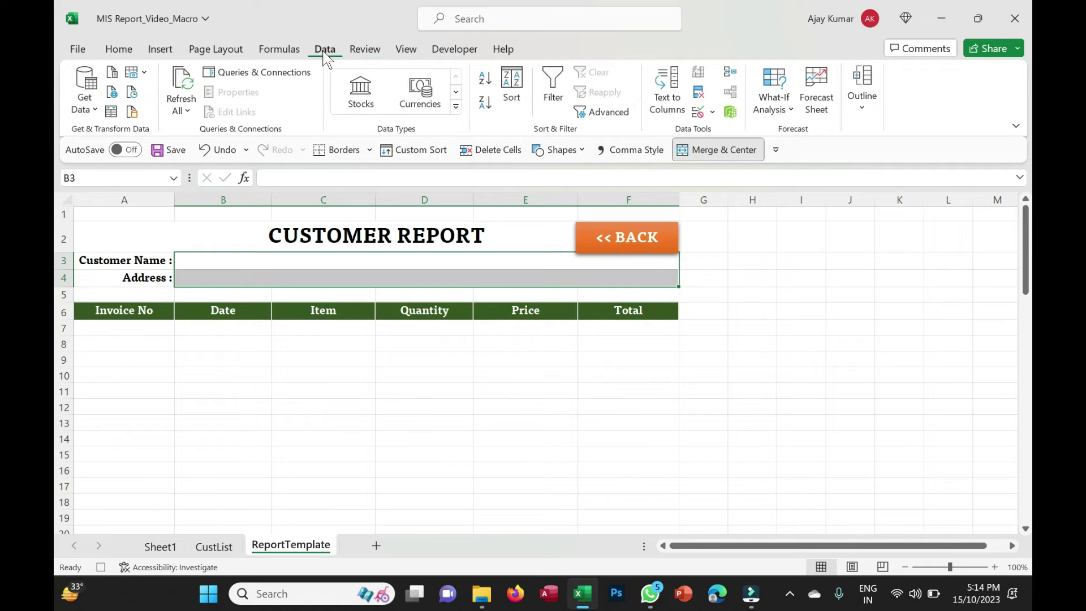
pyautogui.click(592, 114)
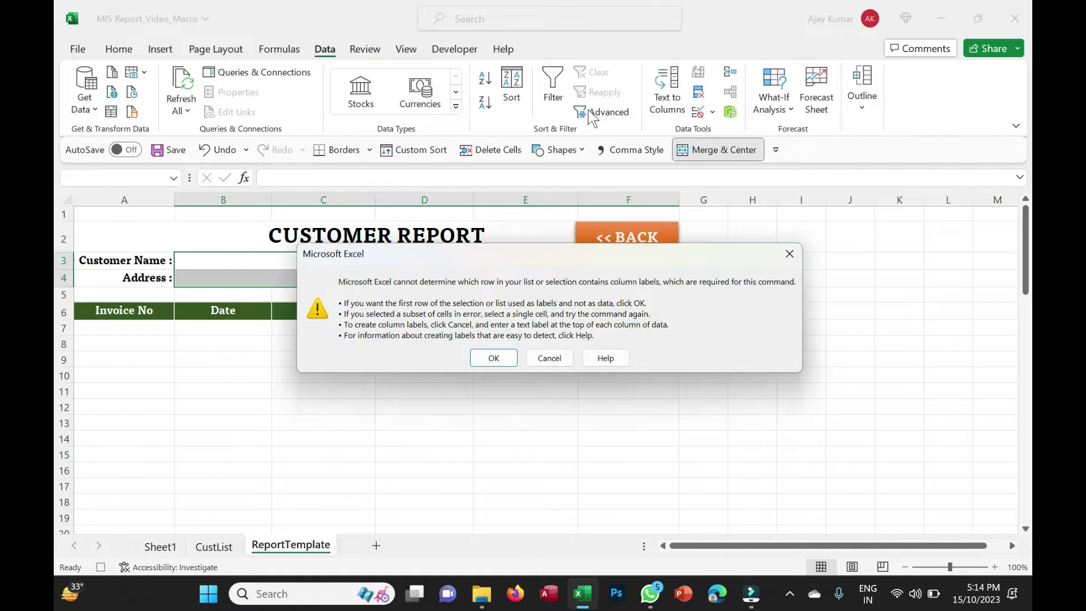
pyautogui.click(493, 358)
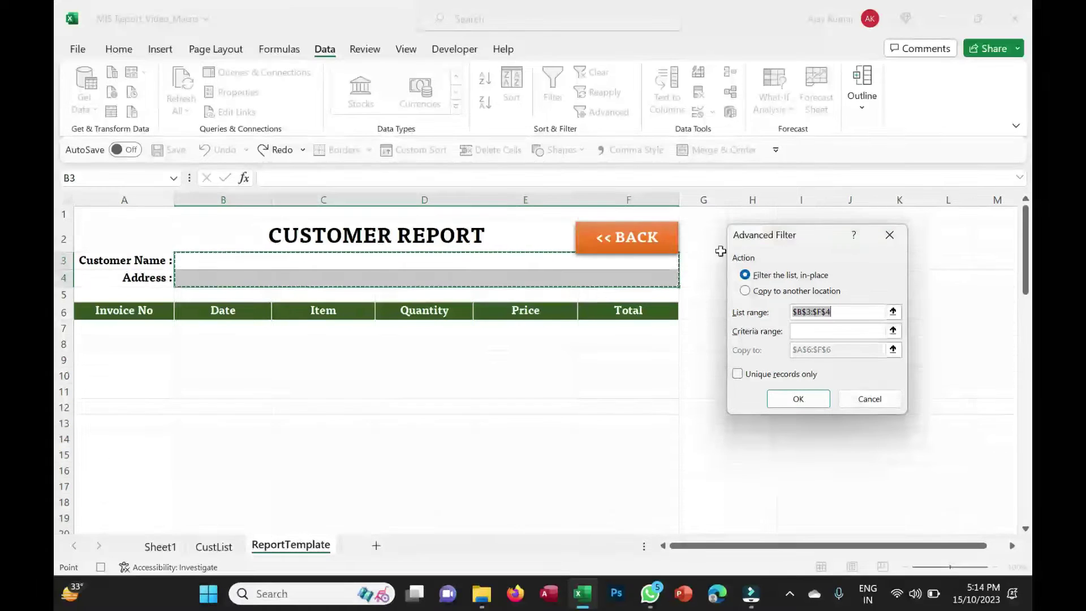
pyautogui.click(769, 293)
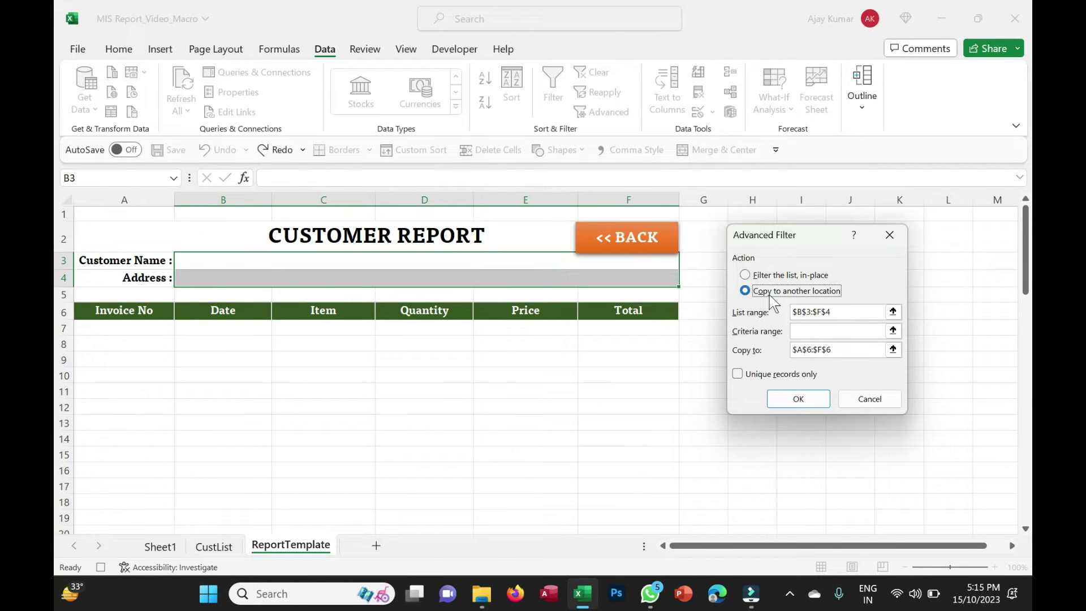
# Set the Advanced Filter's list range to the full data table, Sheet1!$A$1:$H$237
pyautogui.moveTo(834, 312); pyautogui.dragTo(783, 312)
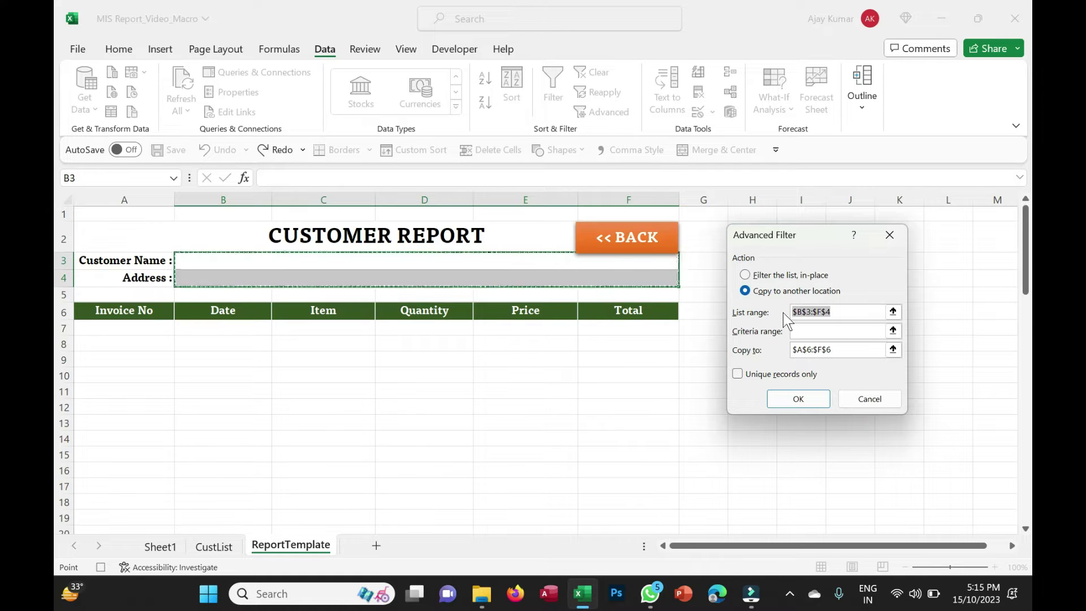
pyautogui.click(162, 547)
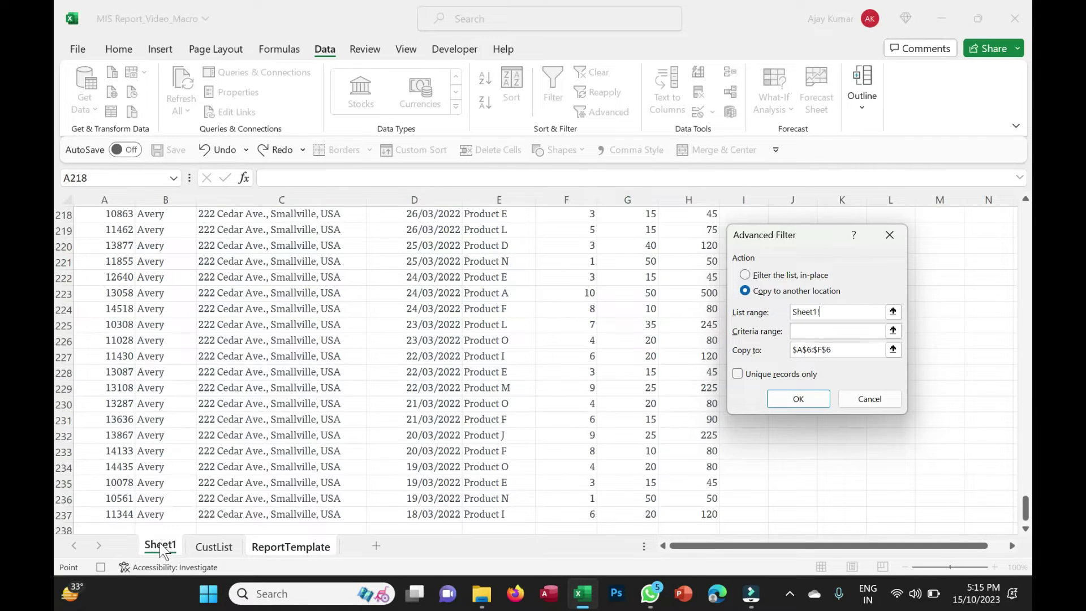
pyautogui.moveTo(1027, 520); pyautogui.dragTo(1026, 226)
pyautogui.click(100, 222)
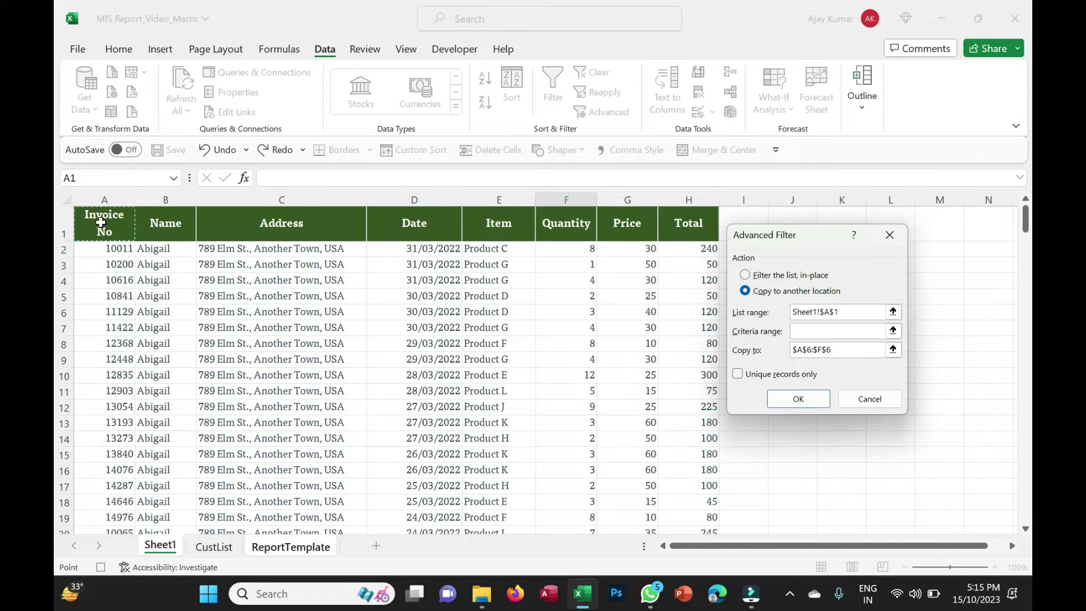
pyautogui.hotkey('ctrl', 'shift', 'Right')
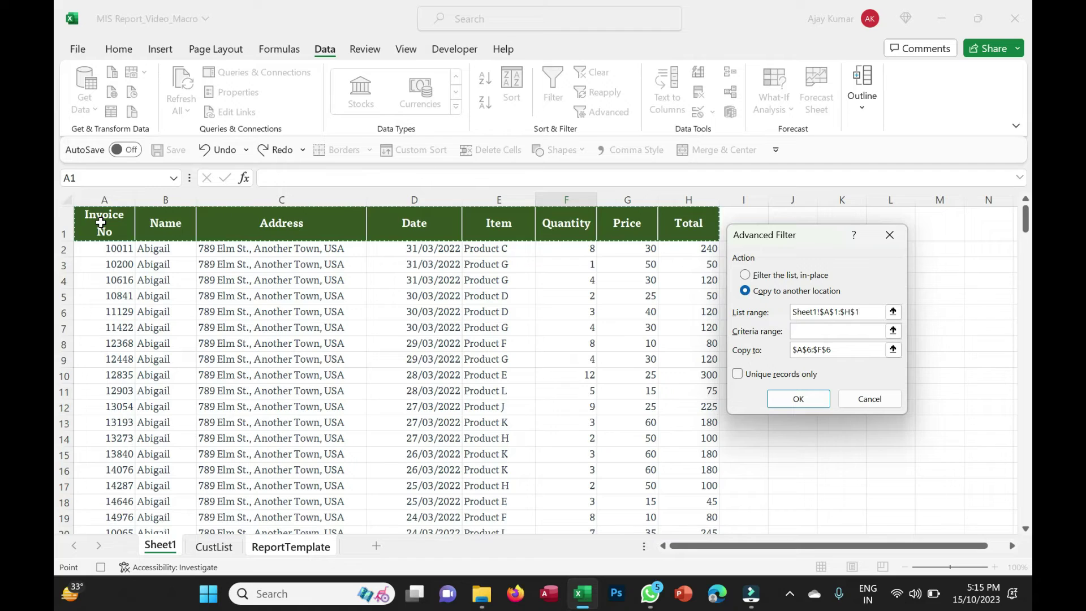
pyautogui.hotkey('ctrl', 'shift', 'Down')
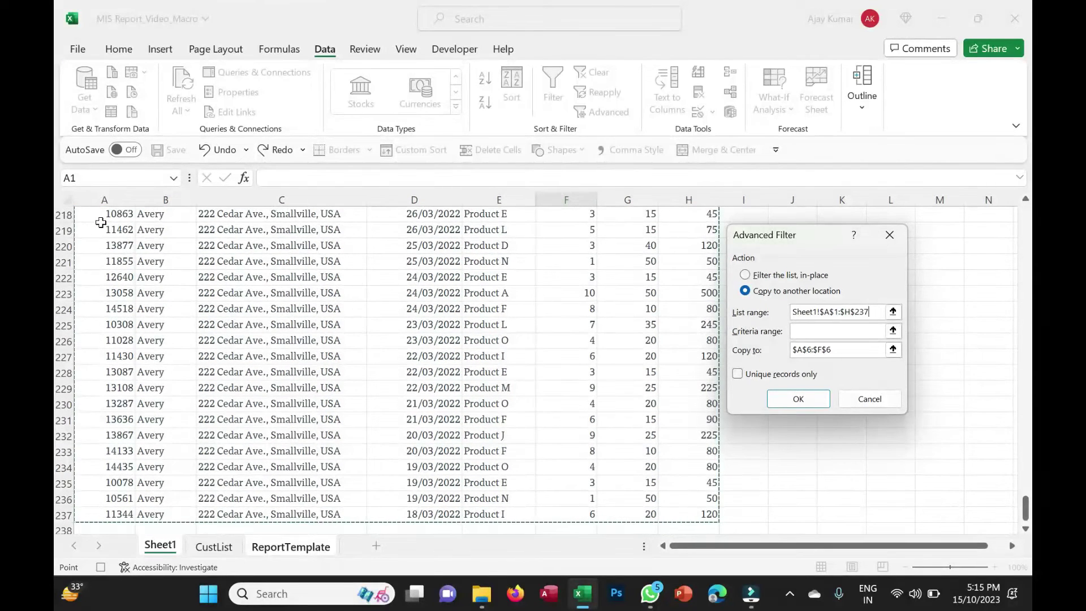
# Set the criteria range to CustList!$G$1:$G$2, keep $A$6:$F$6 as the copy destination, and run the filter
pyautogui.click(837, 331)
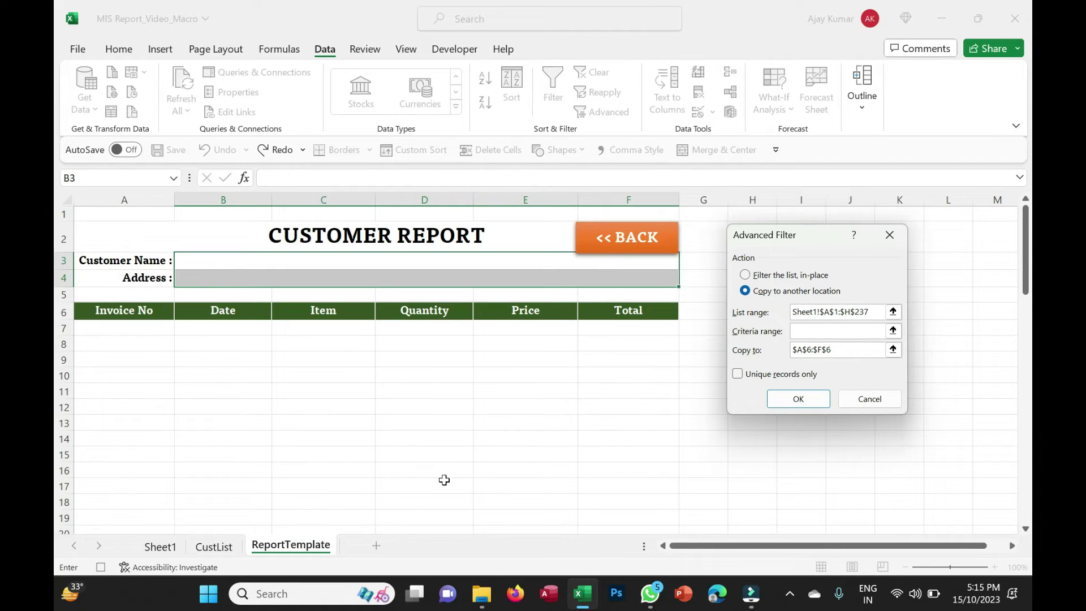
pyautogui.click(214, 545)
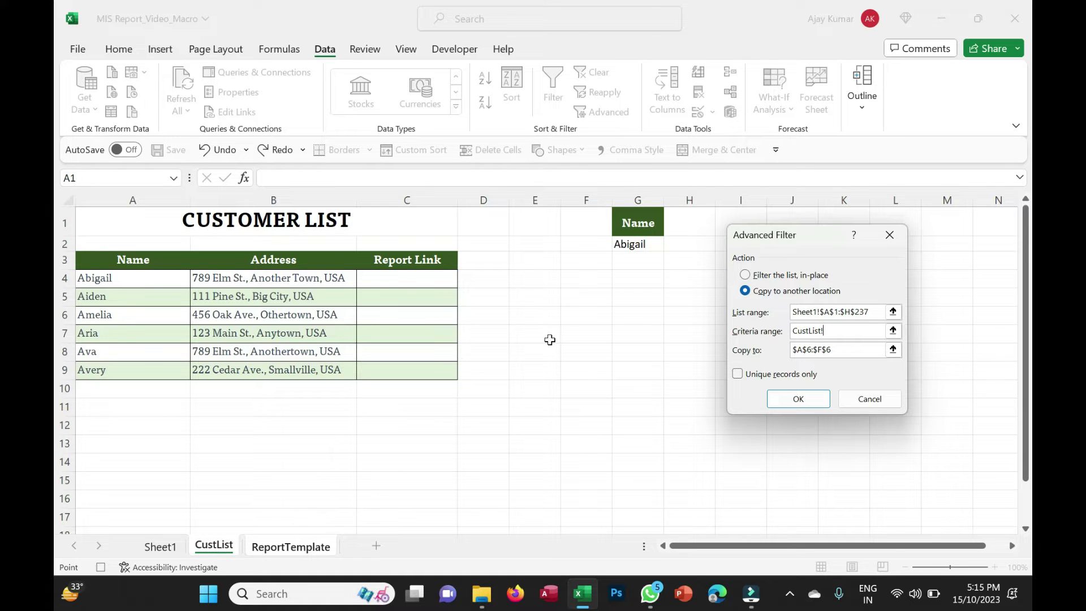
pyautogui.click(634, 223)
pyautogui.moveTo(635, 224); pyautogui.dragTo(638, 244)
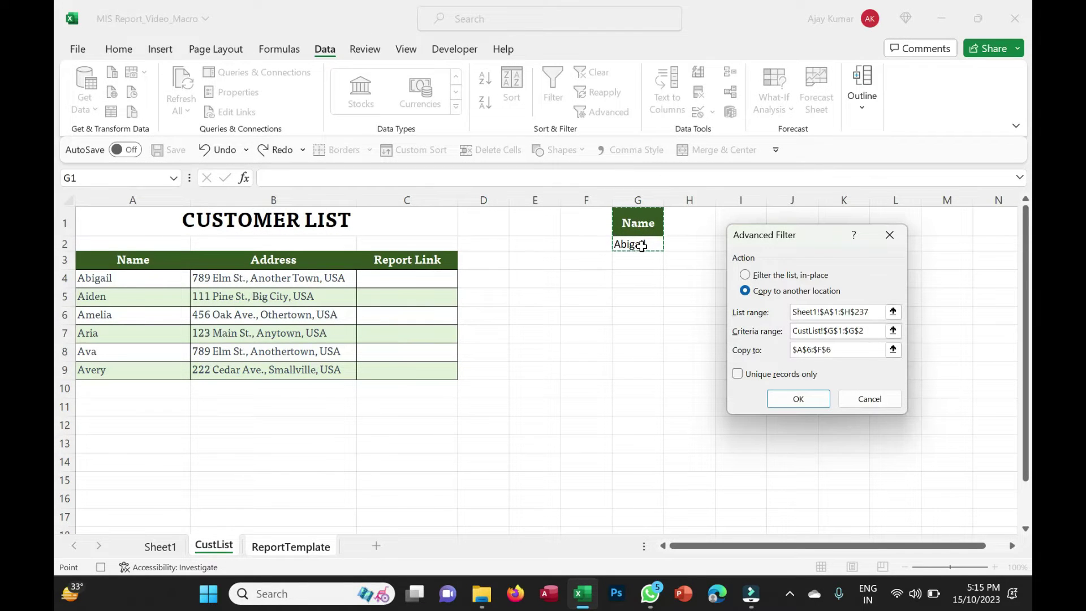
pyautogui.click(847, 352)
pyautogui.hotkey('ctrl', 'pagedown')
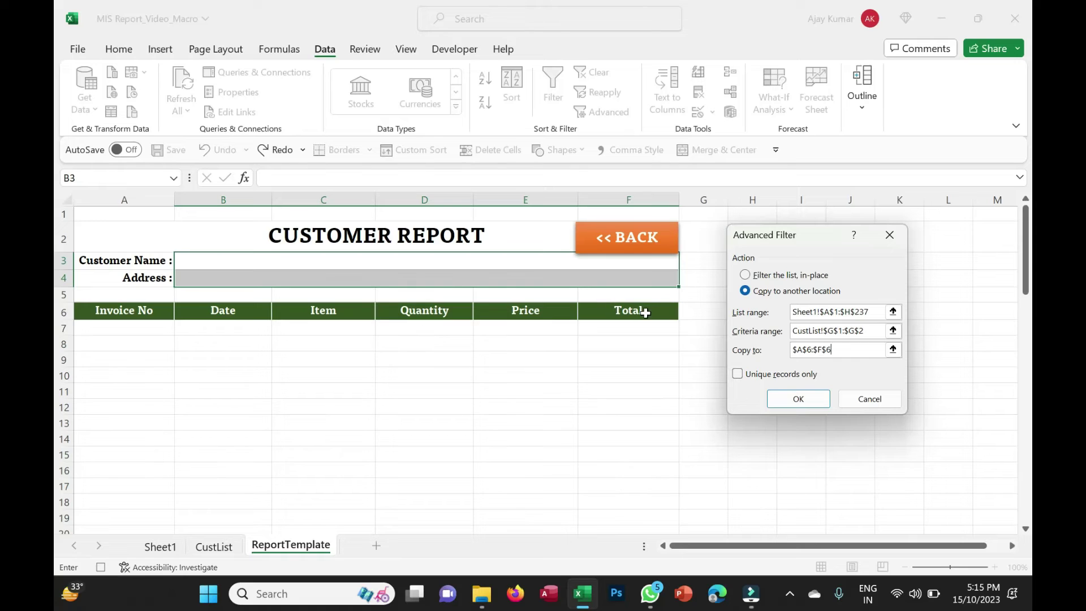
pyautogui.click(813, 399)
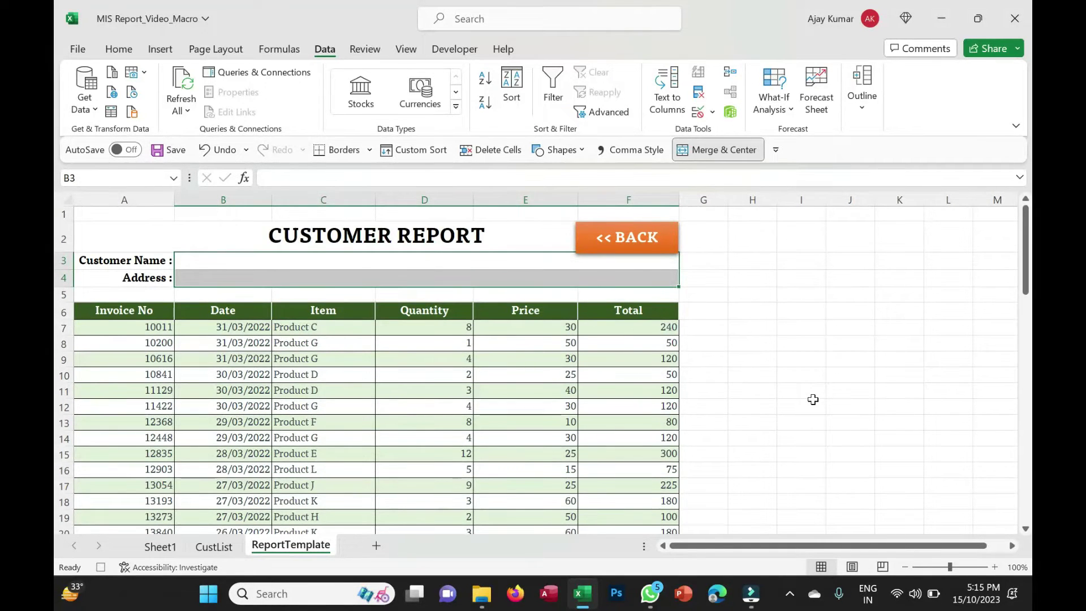
# Link the Customer Name cell B3 on ReportTemplate to the selected customer in CustList cell G2
pyautogui.click(231, 262)
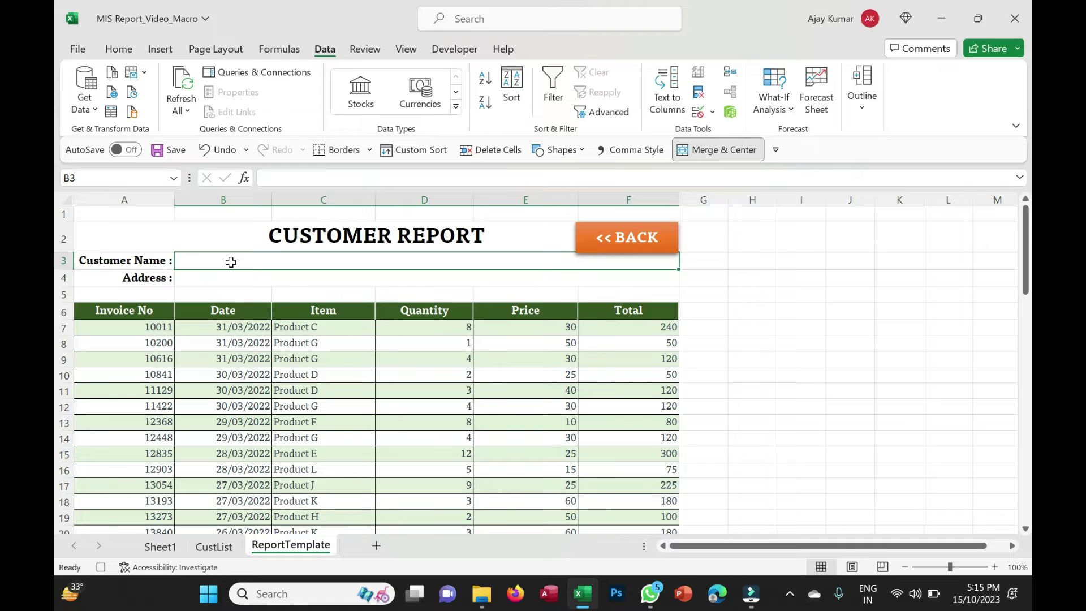
pyautogui.write('=')
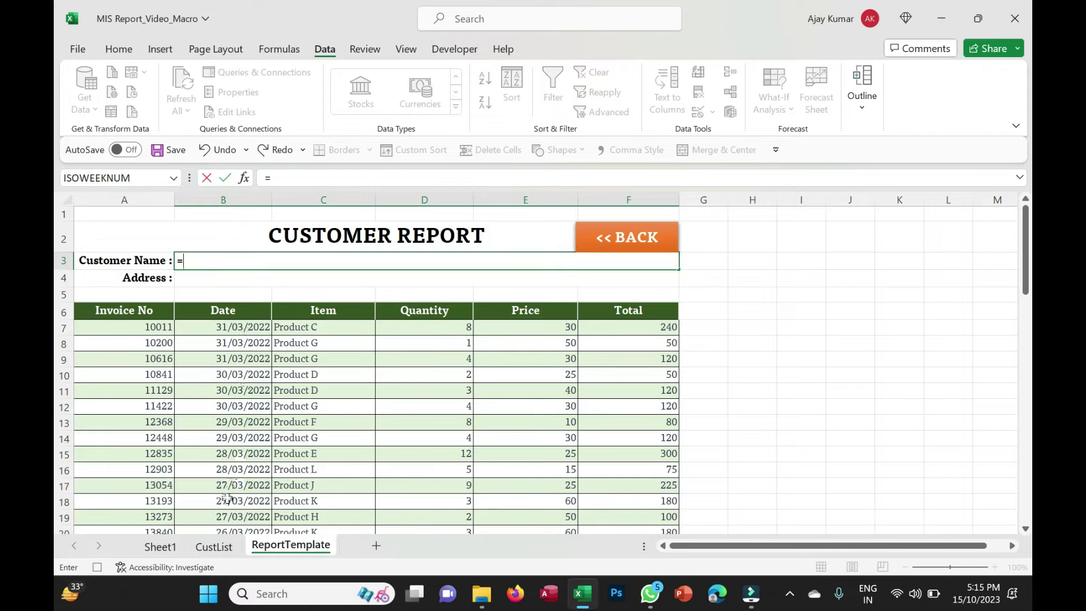
pyautogui.click(224, 553)
pyautogui.click(649, 244)
pyautogui.press('Return')
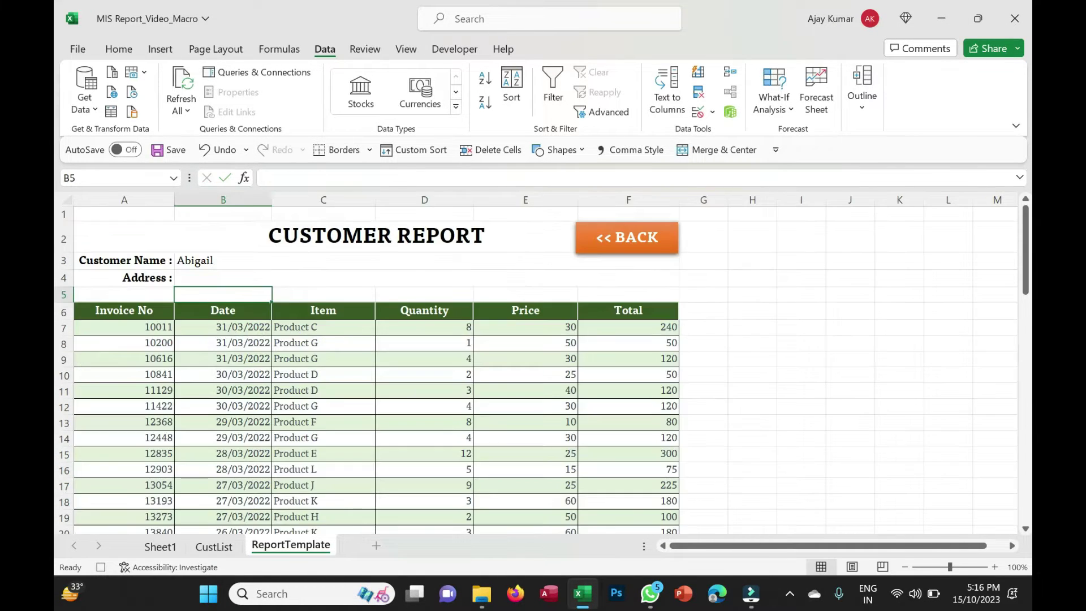
# Return to the CustList sheet and stop recording the macro
pyautogui.click(224, 549)
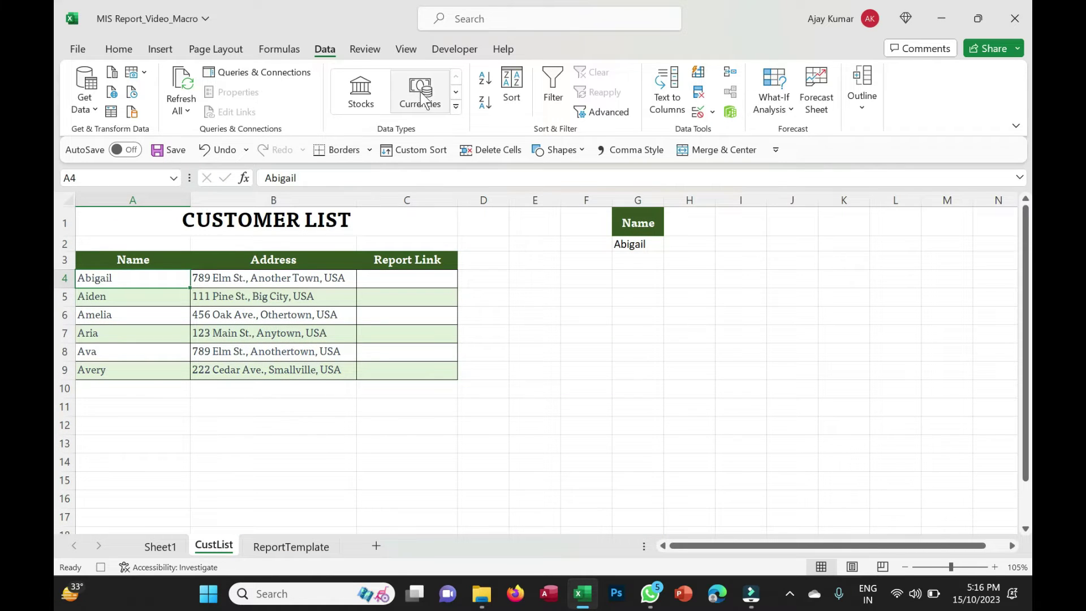
pyautogui.click(453, 49)
pyautogui.click(183, 74)
# Enter =VLOOKUP(B3,CustList!A3:C9999,2,0) in the Address cell B4 of ReportTemplate
pyautogui.hotkey('ctrl', 'pagedown')
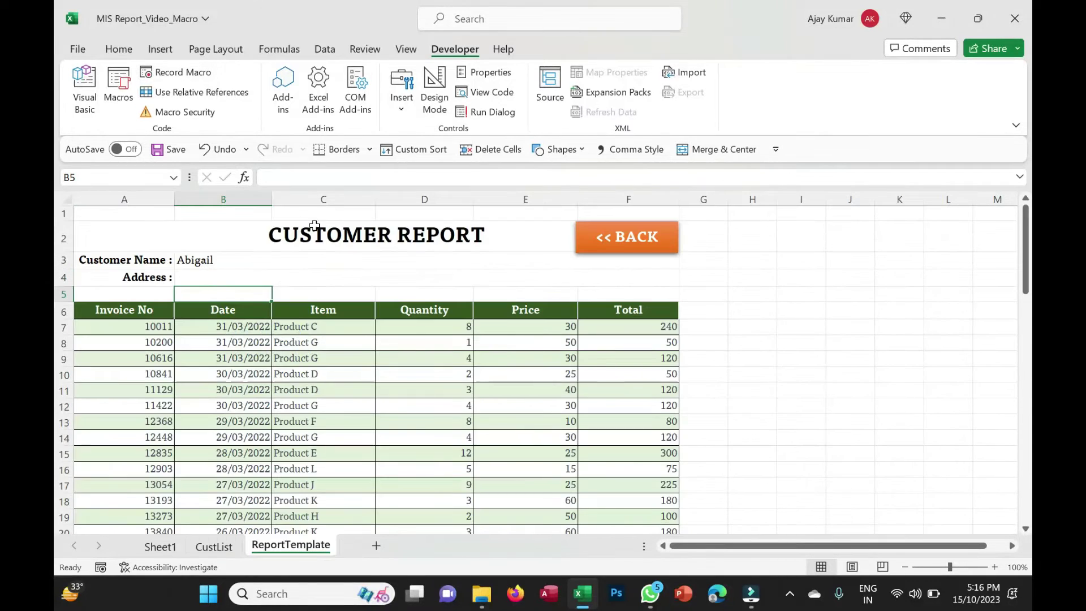
pyautogui.click(211, 279)
pyautogui.write('=vlooku')
pyautogui.press('Tab')
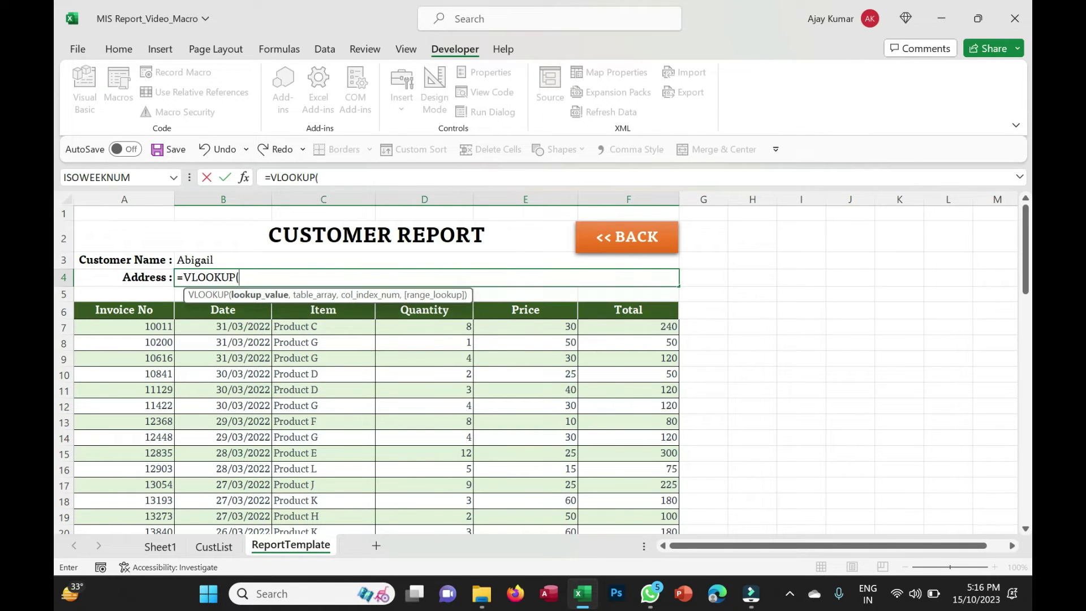
pyautogui.click(214, 262)
pyautogui.write(',')
pyautogui.click(214, 546)
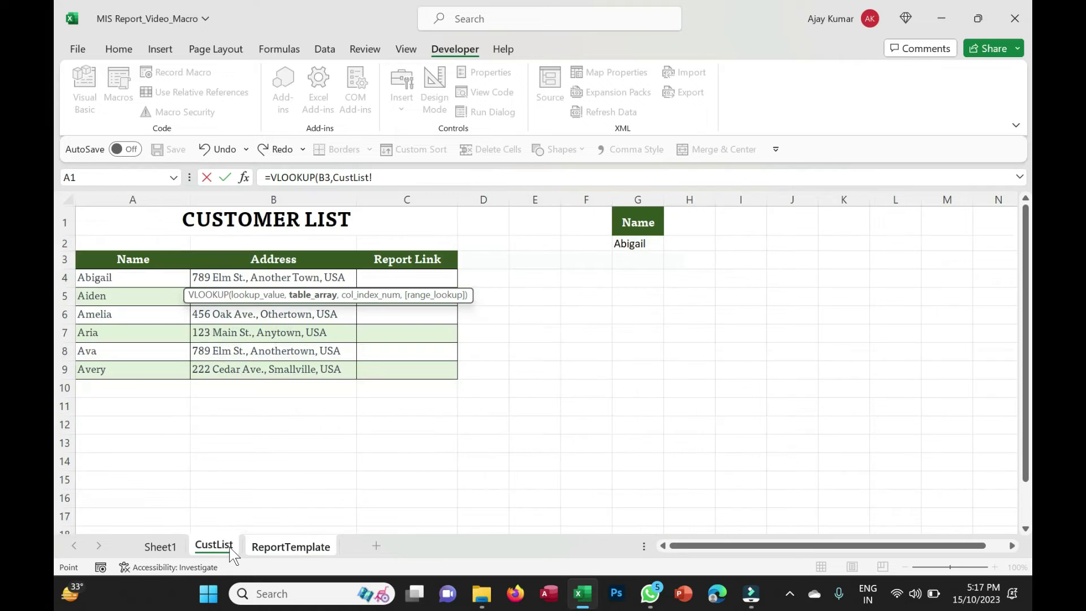
pyautogui.moveTo(116, 260); pyautogui.dragTo(400, 576)
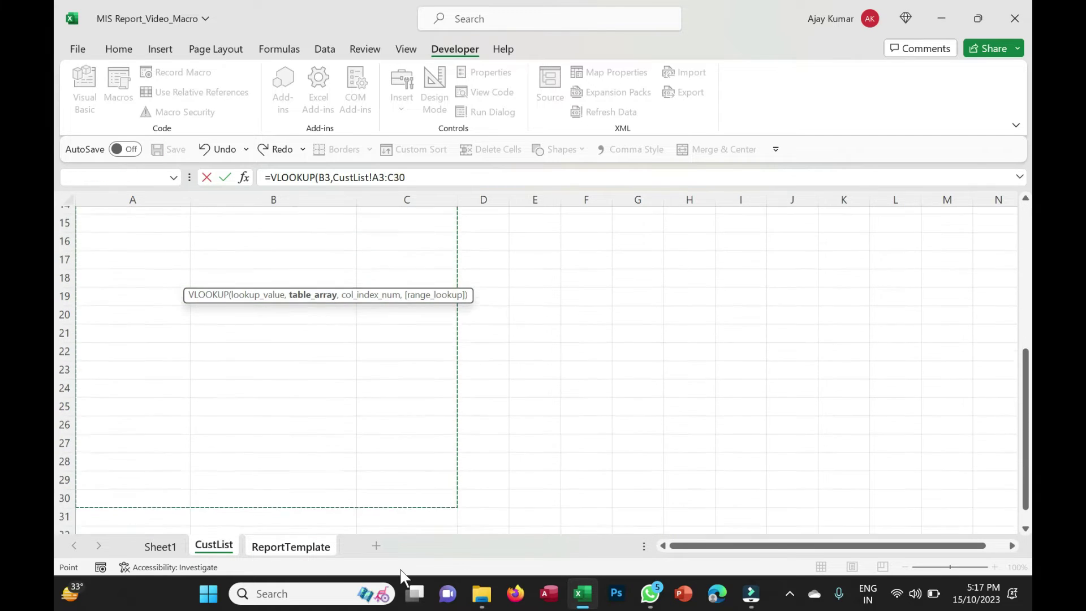
pyautogui.press('BackSpace')
pyautogui.press('BackSpace')
pyautogui.write('99999,2')
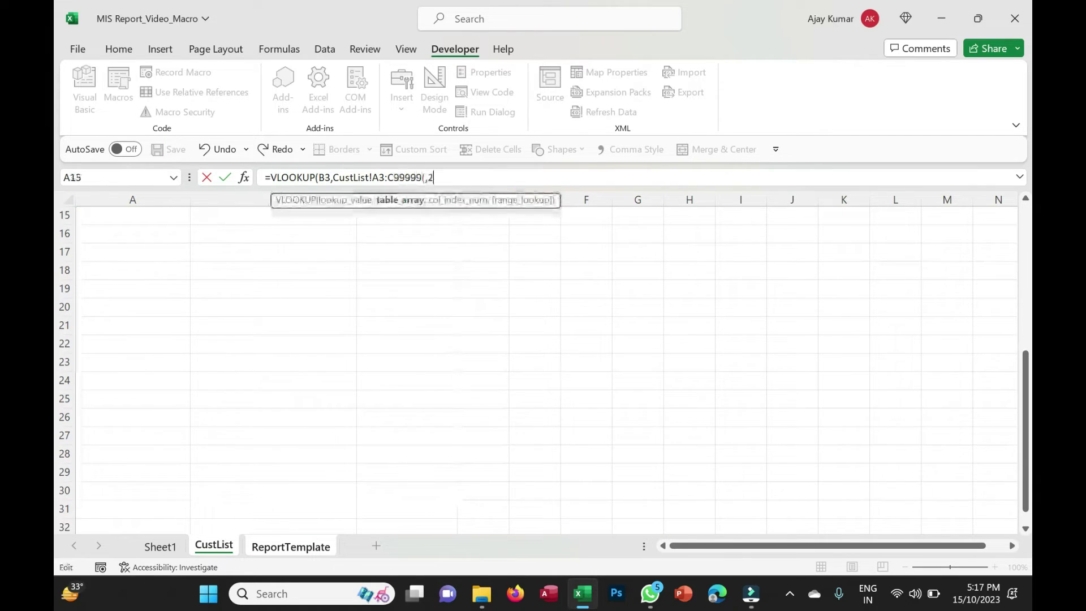
pyautogui.press('BackSpace')
pyautogui.press('BackSpace')
pyautogui.press('BackSpace')
pyautogui.press('BackSpace')
pyautogui.write(',2,0')
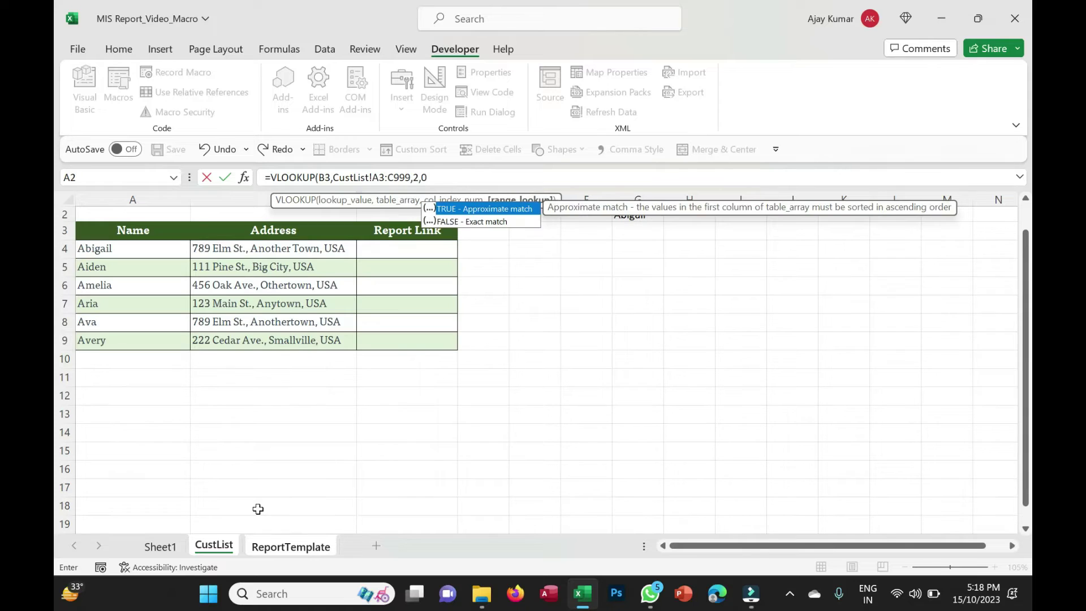
pyautogui.press('Return')
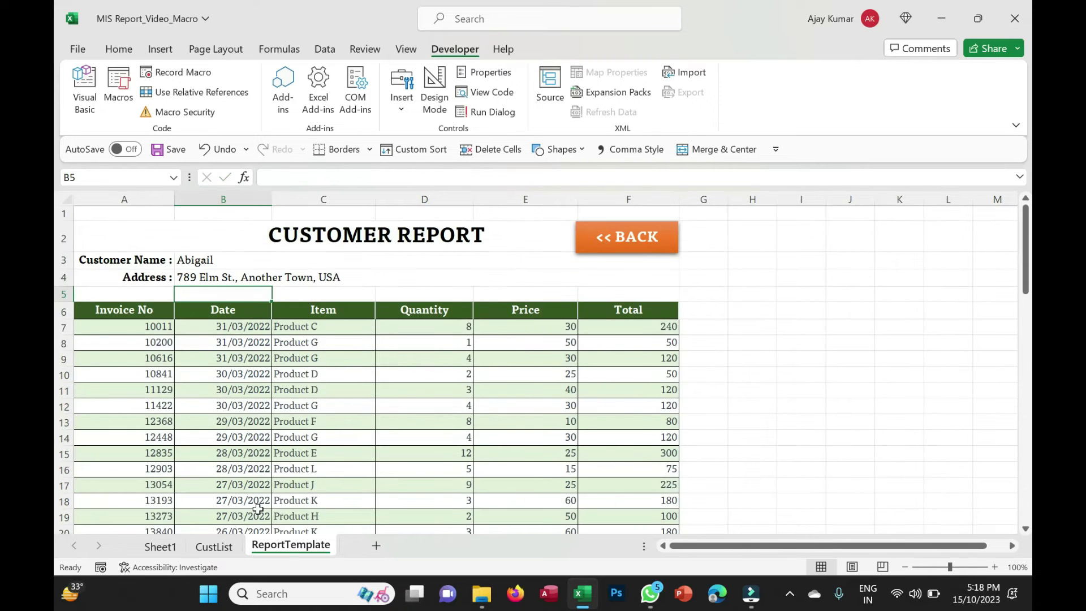
pyautogui.click(248, 275)
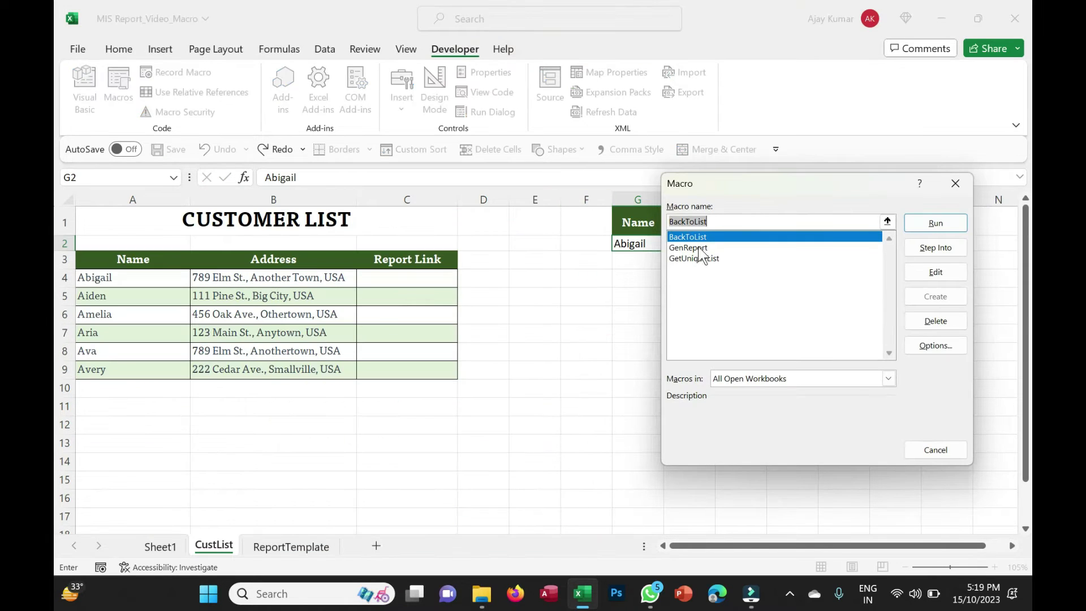
# Run the GenReport macro for the first customer and check the name, address and invoice rows on ReportTemplate
pyautogui.click(701, 247)
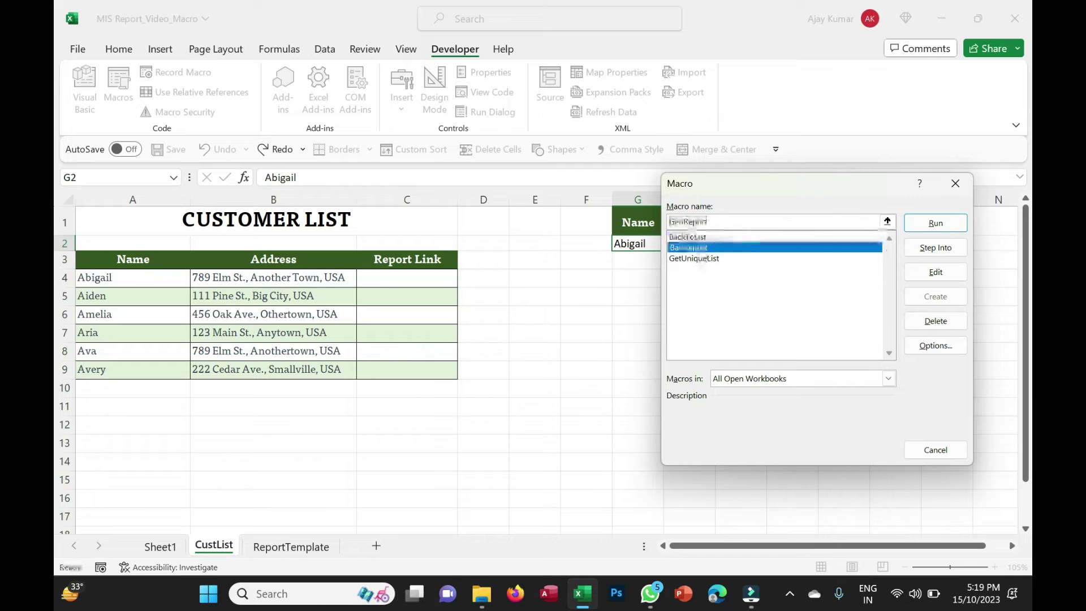
pyautogui.click(936, 223)
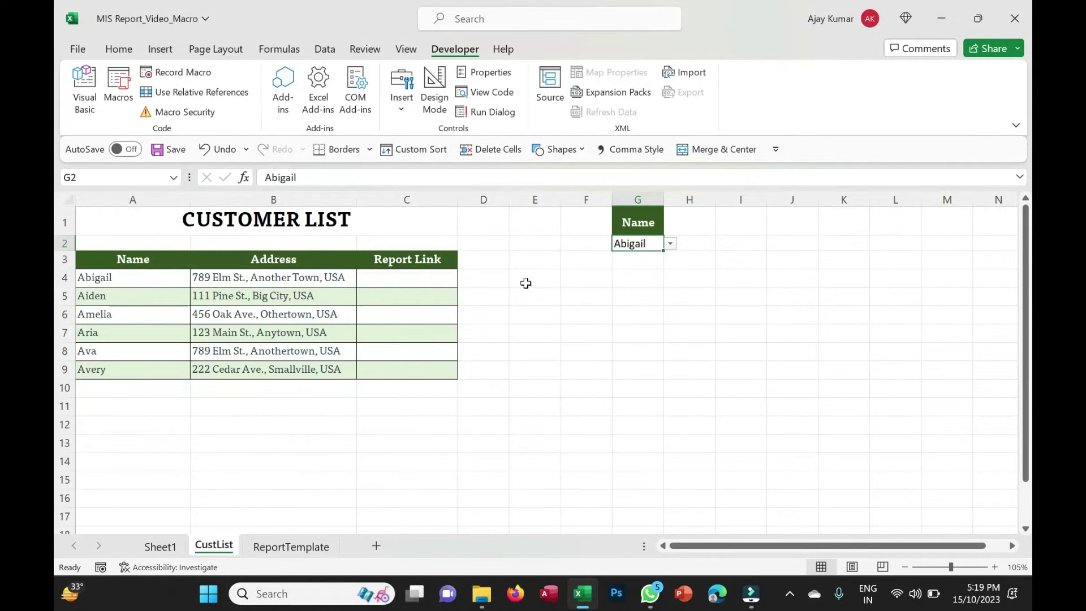
pyautogui.click(289, 547)
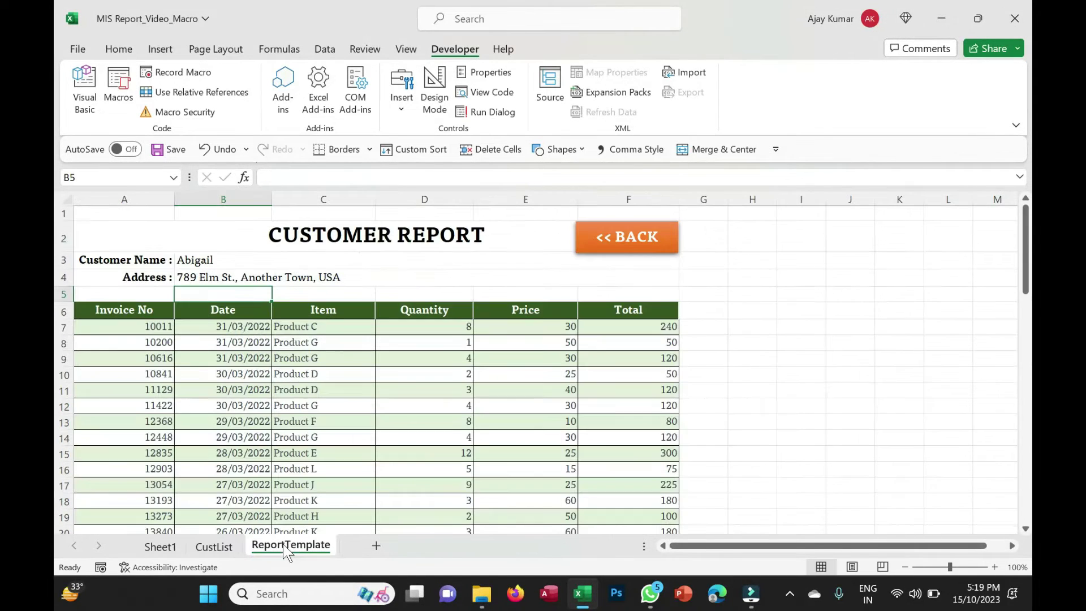
pyautogui.click(261, 257)
pyautogui.click(252, 278)
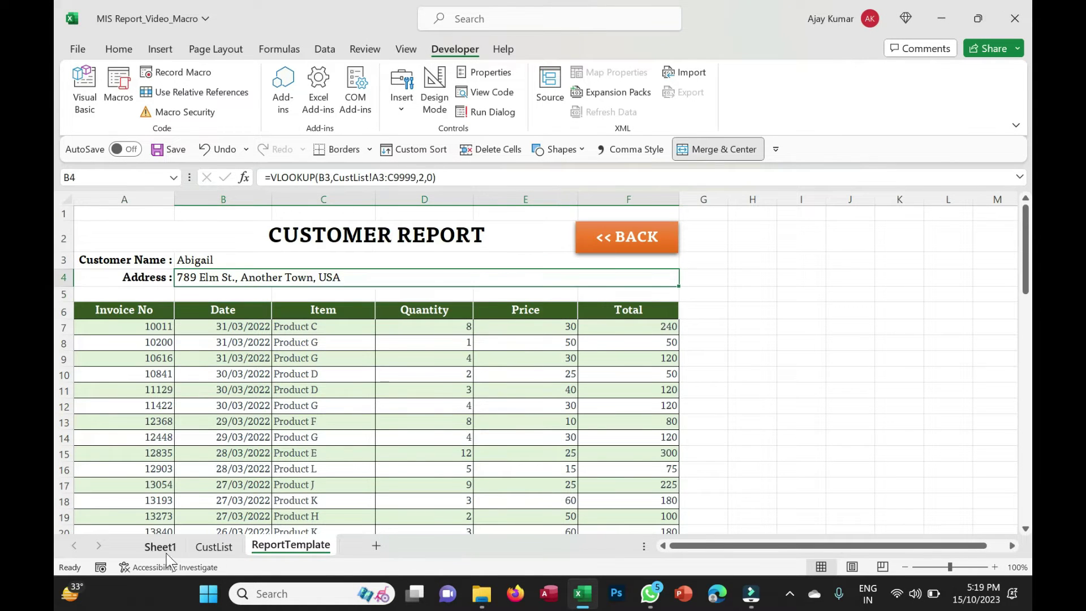
pyautogui.click(205, 547)
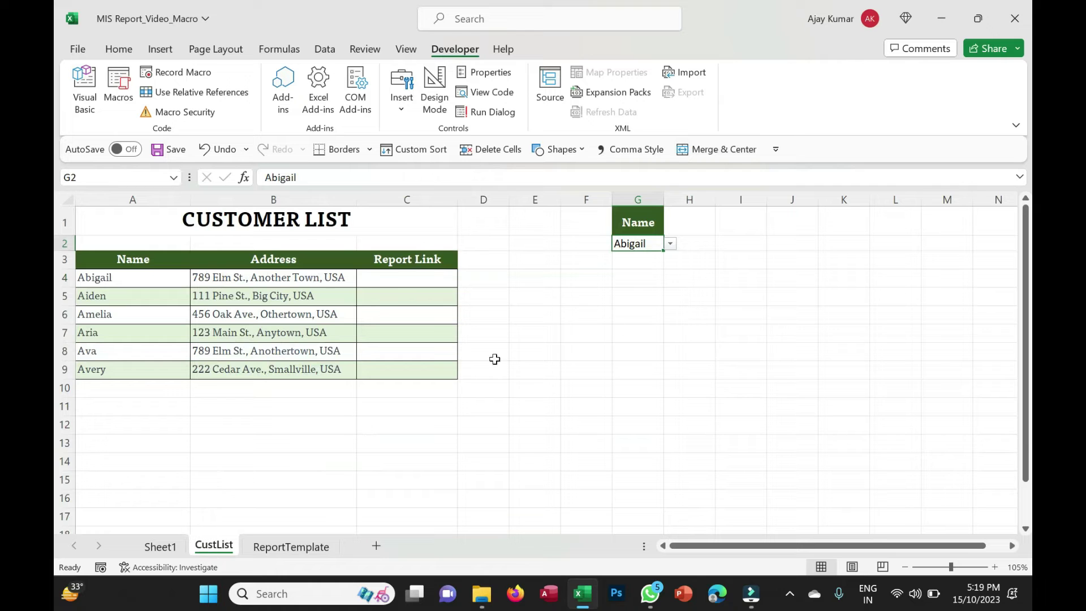
pyautogui.click(291, 548)
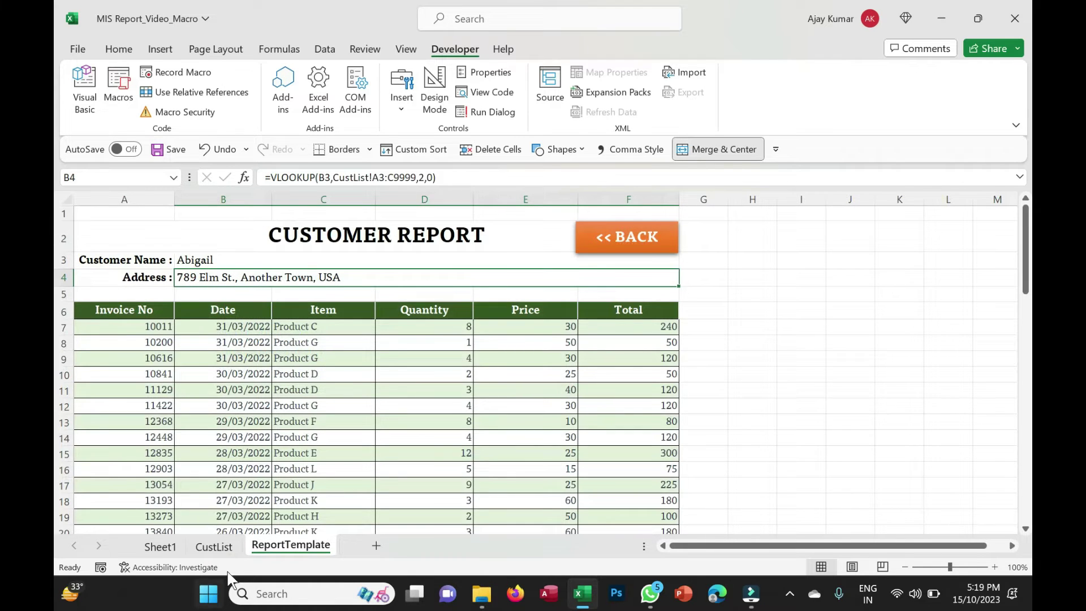
# Choose the second customer in CustList cell G2 and run the GenReport macro
pyautogui.click(214, 546)
pyautogui.hotkey('ctrl', 'z')
pyautogui.click(118, 82)
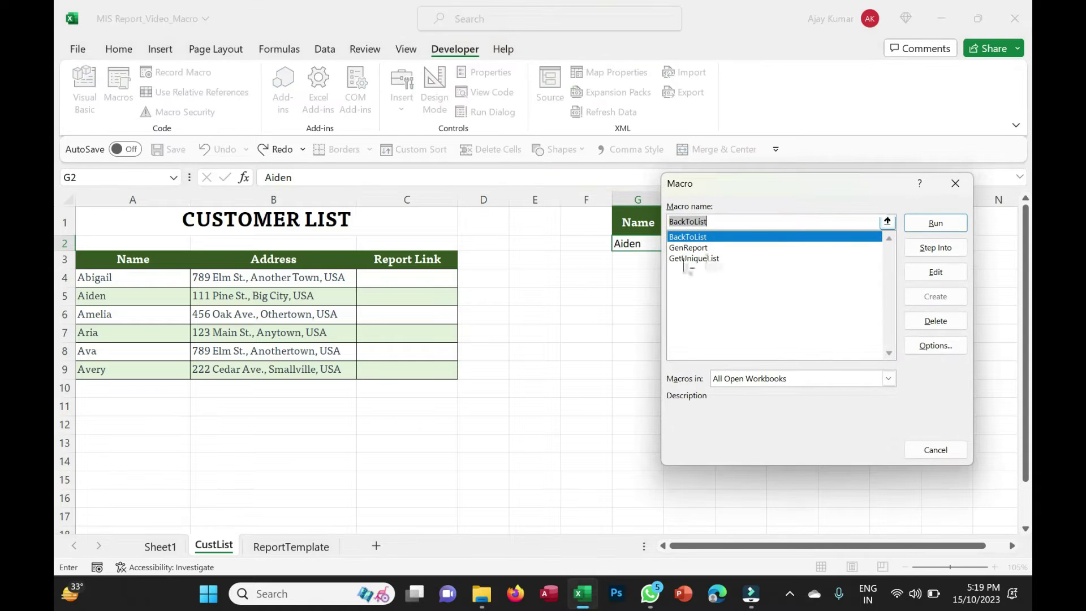
pyautogui.click(688, 247)
pyautogui.click(936, 223)
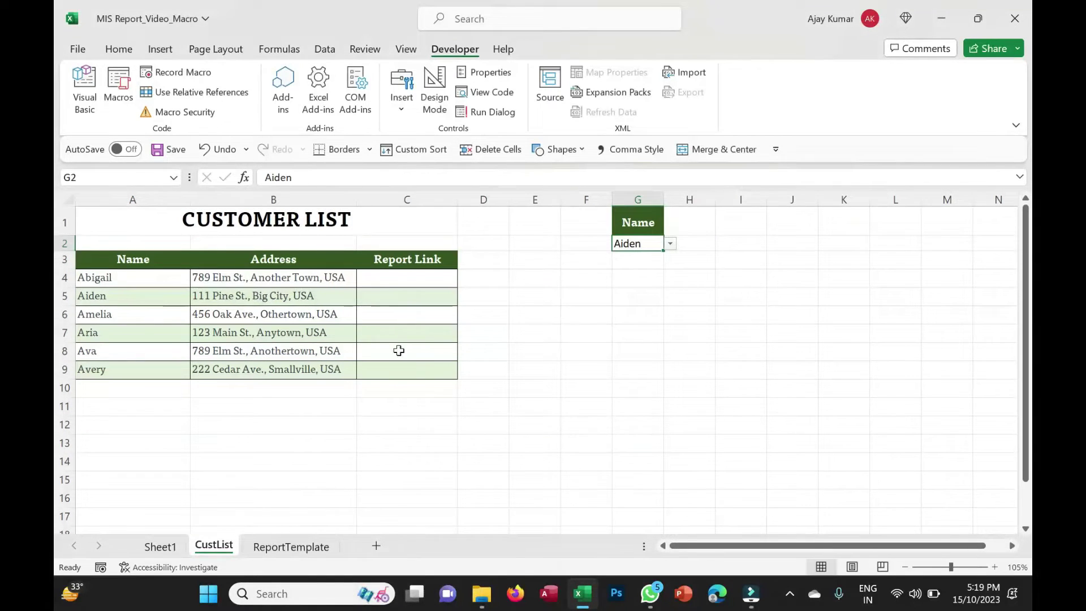
# Inspect the customer name formula in cell B3 of the ReportTemplate sheet, and return to the CustList sheet
pyautogui.click(276, 544)
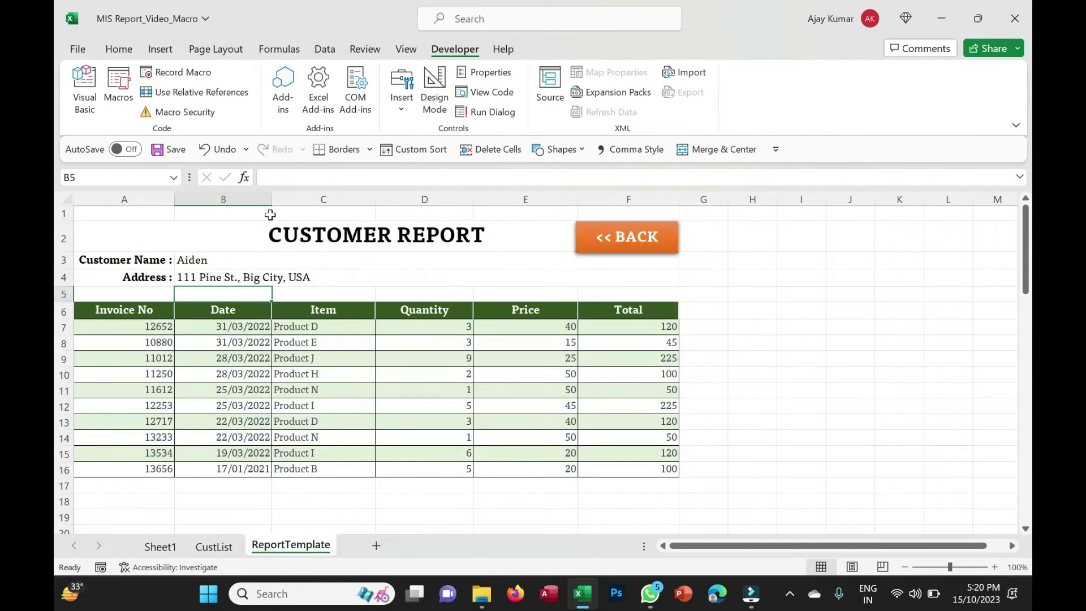
pyautogui.click(221, 259)
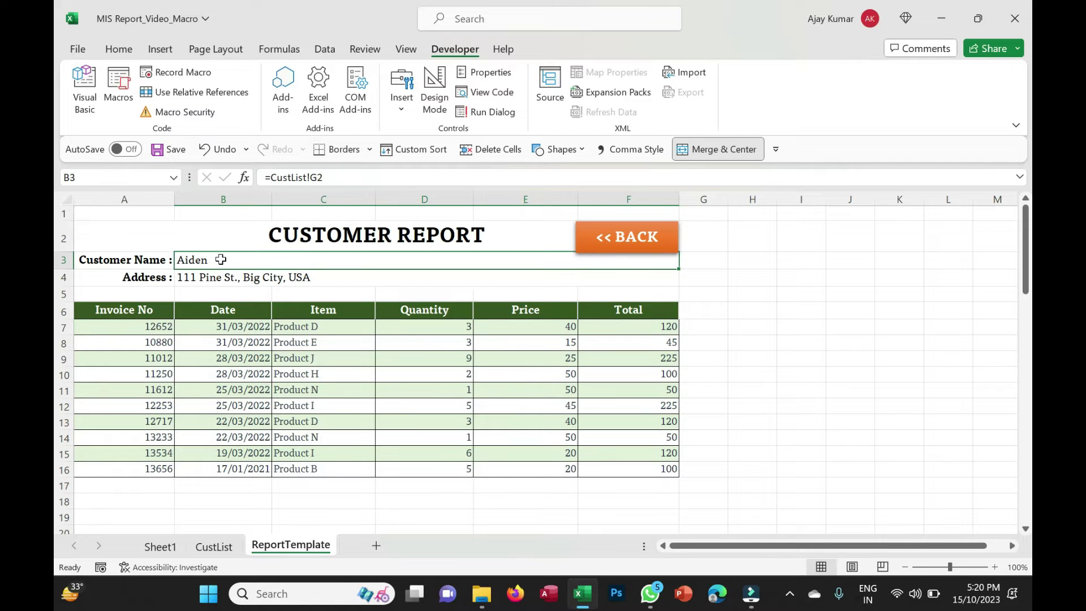
pyautogui.click(214, 546)
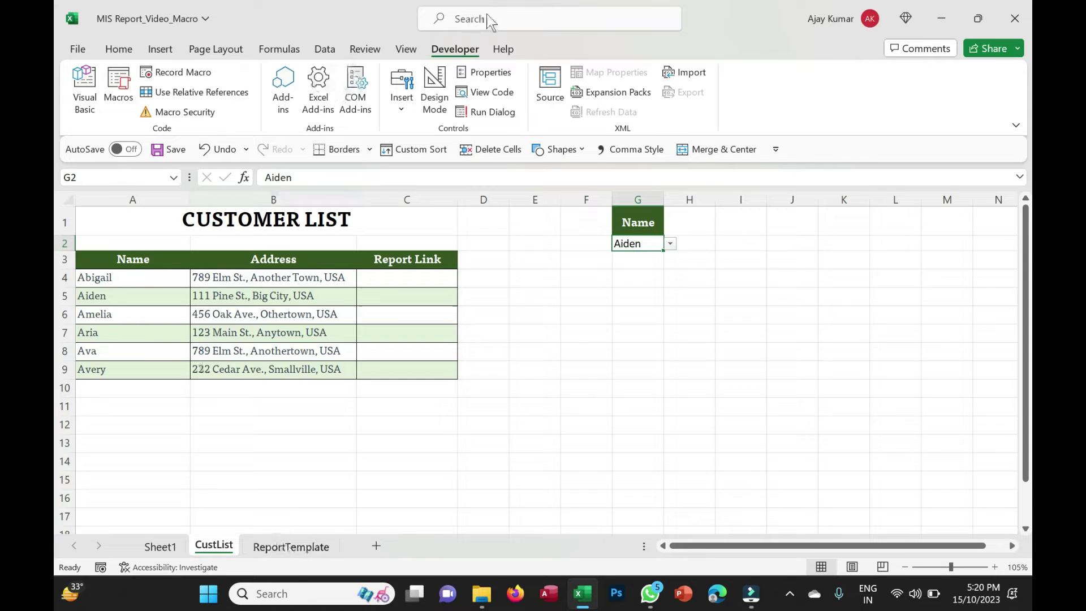
# Start recording a macro named CopySheet, stored in this workbook
pyautogui.click(195, 76)
pyautogui.write('CopySheet')
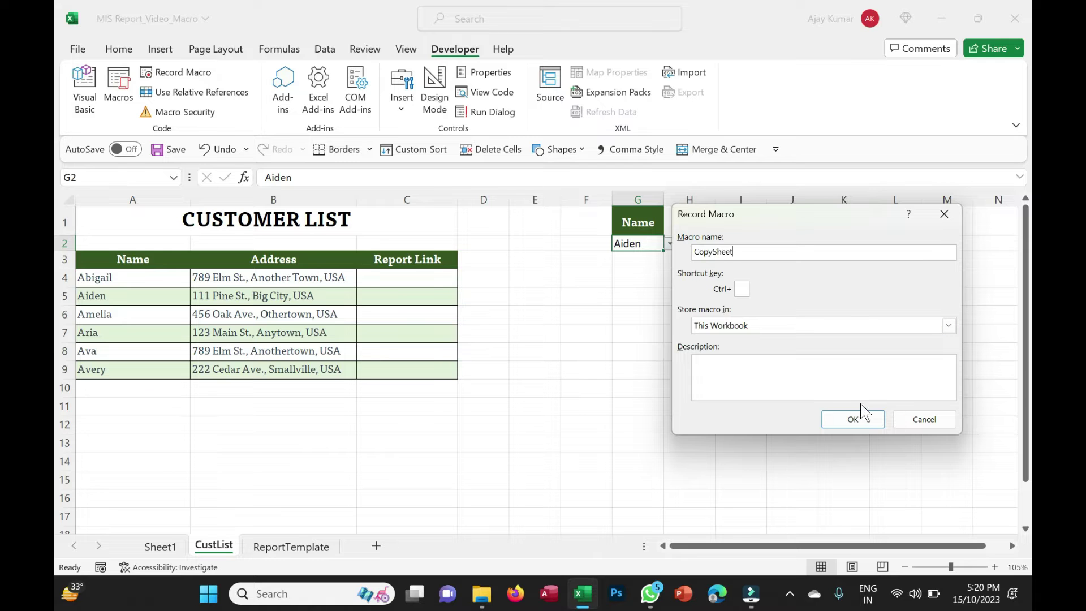
pyautogui.click(861, 414)
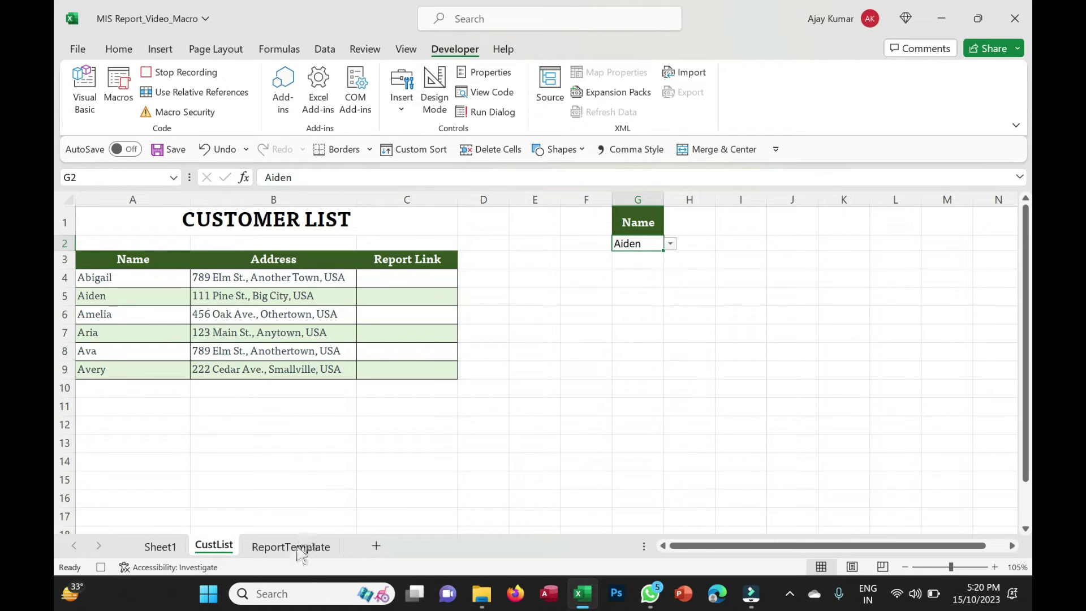
# Create a copy of the ReportTemplate sheet at the end of the workbook
pyautogui.click(302, 548)
pyautogui.rightClick(302, 549)
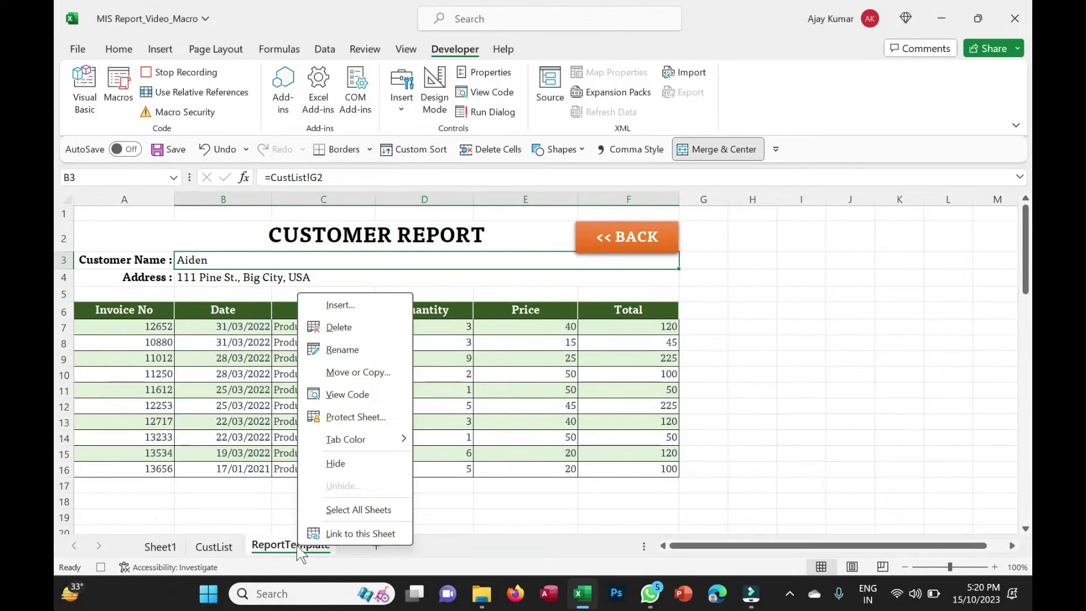
pyautogui.click(357, 372)
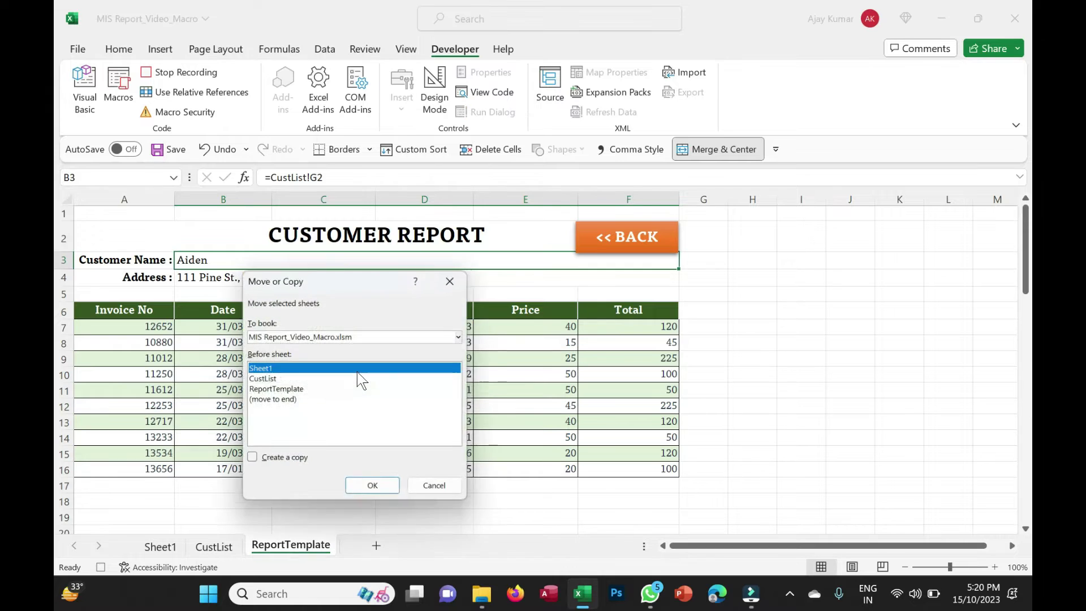
pyautogui.click(289, 462)
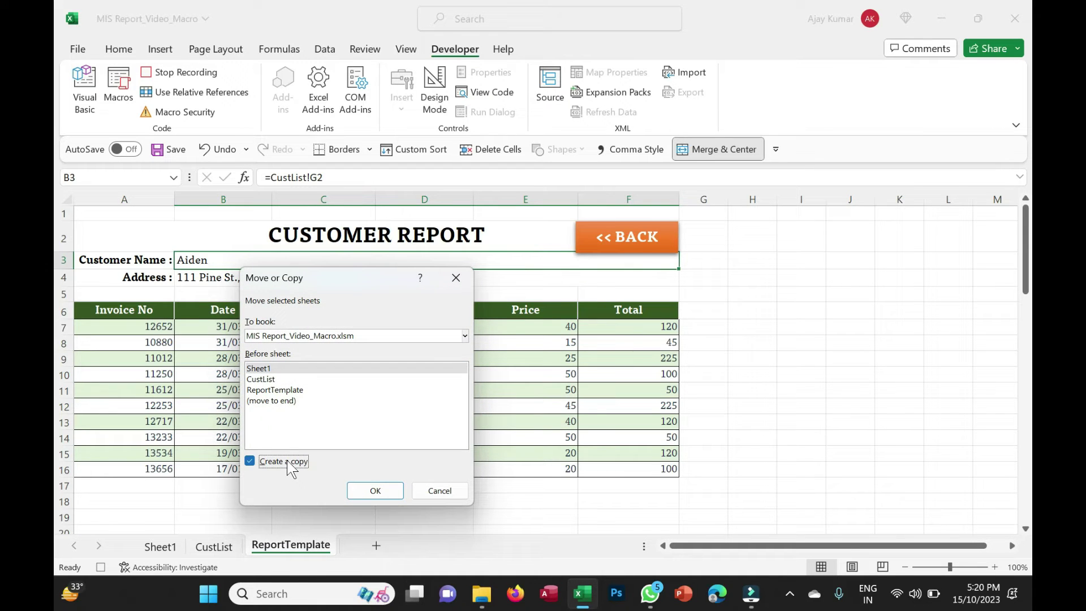
pyautogui.click(276, 401)
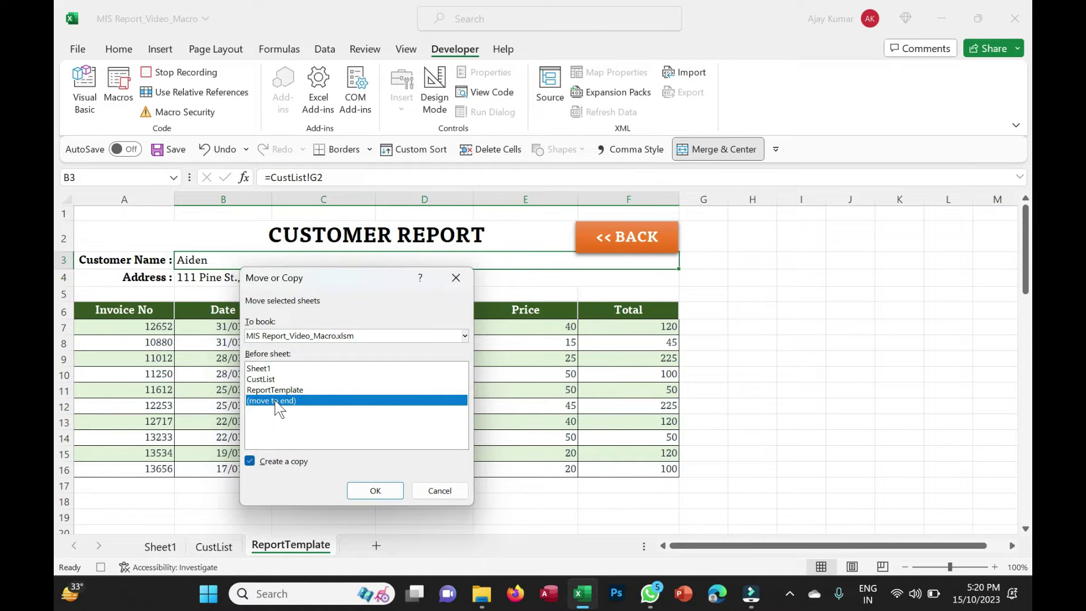
pyautogui.click(380, 491)
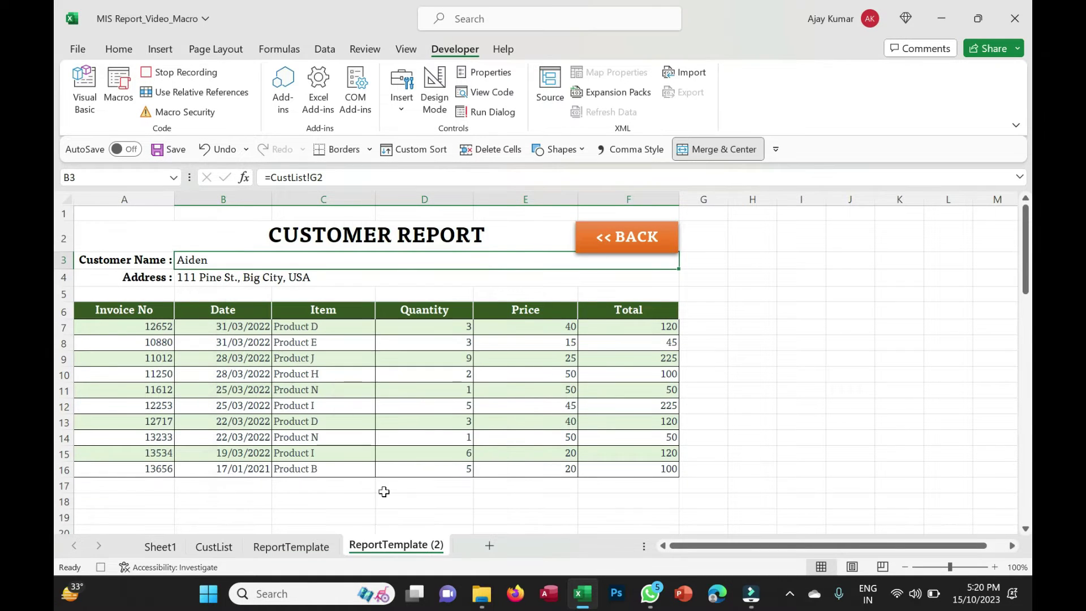
# Rename the copied report sheet with the customer's name from cell B3 and stop the macro recording
pyautogui.rightClick(412, 546)
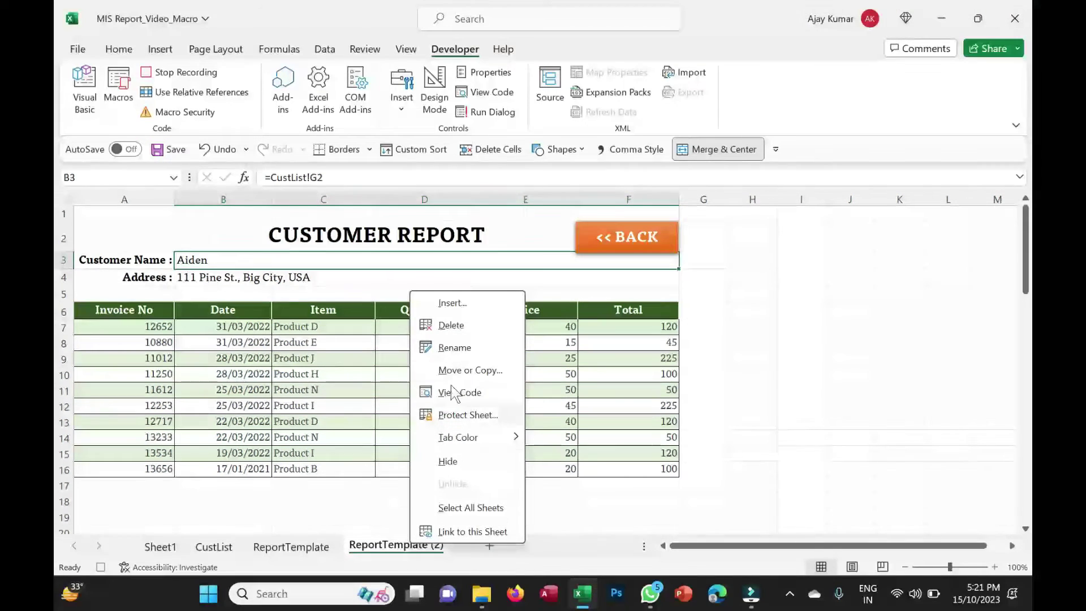
pyautogui.click(470, 347)
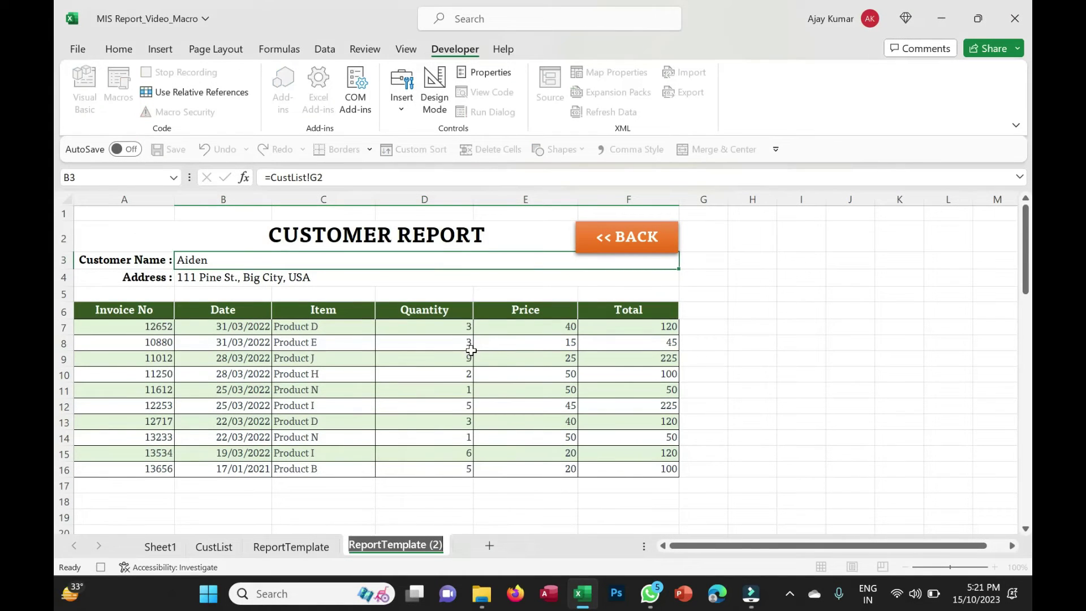
pyautogui.write('Aiden')
pyautogui.press('Return')
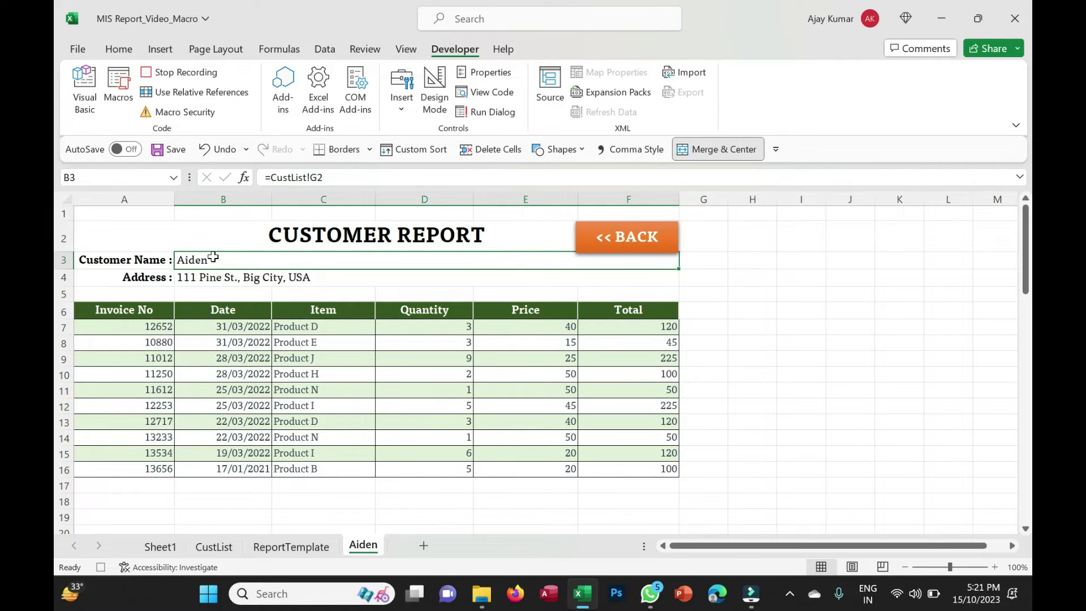
pyautogui.click(186, 77)
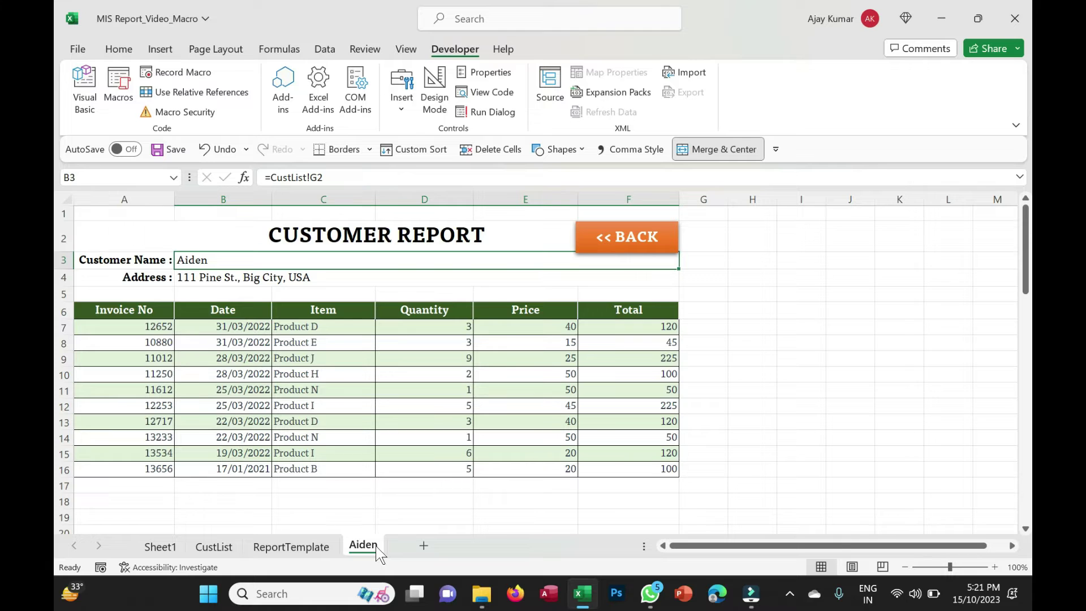
# Open the CopySheet macro's code for editing
pyautogui.click(119, 93)
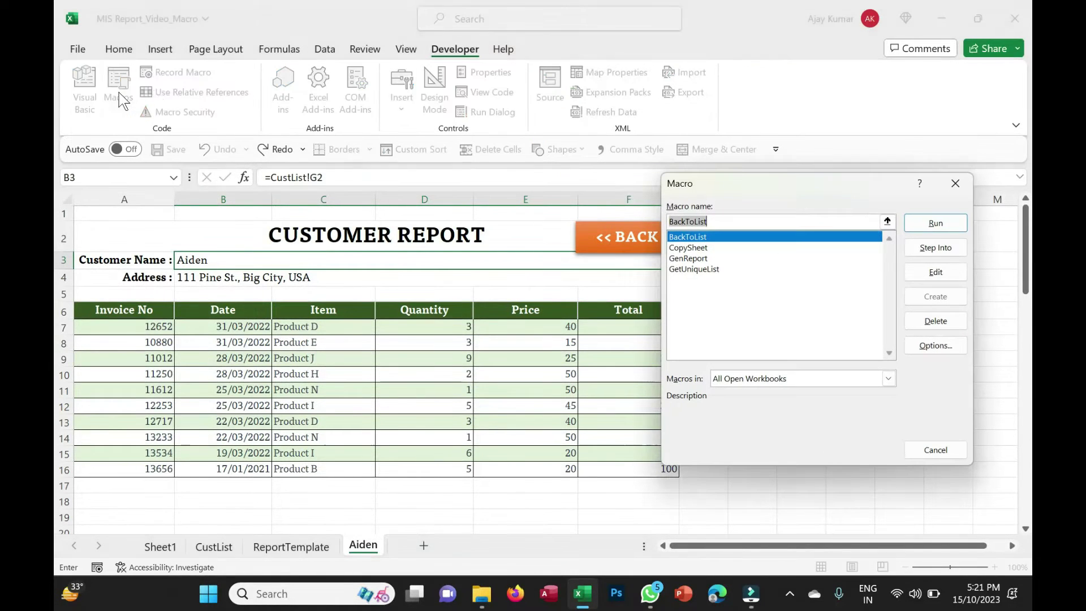
pyautogui.click(694, 247)
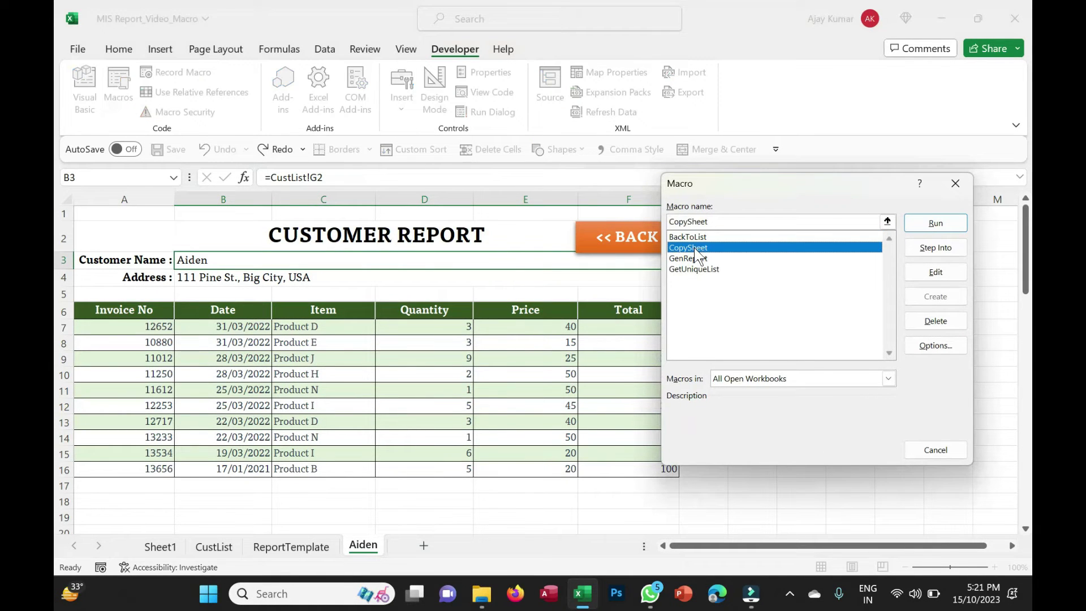
pyautogui.click(946, 273)
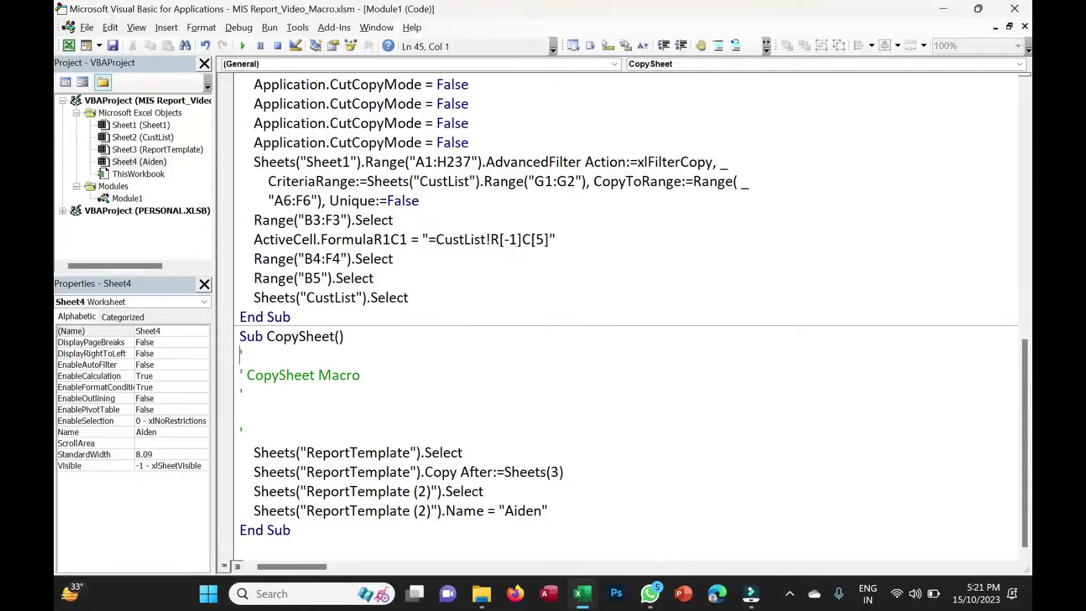
pyautogui.click(549, 511)
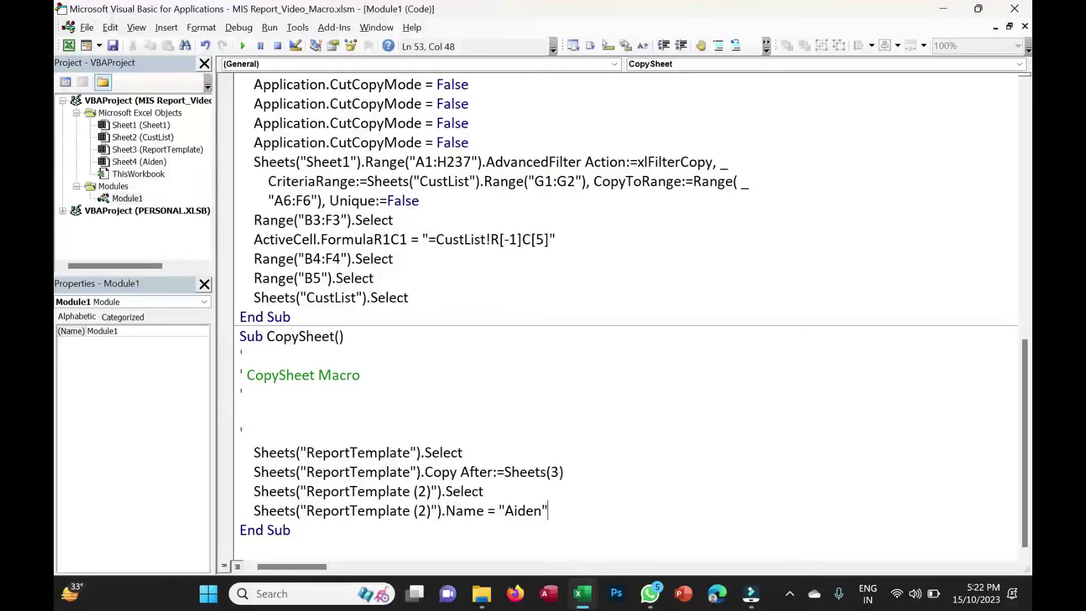
# Remove the empty comment lines and blank lines from the CopySheet macro, keeping its title comment
pyautogui.click(243, 430)
pyautogui.press('BackSpace')
pyautogui.press('BackSpace')
pyautogui.press('BackSpace')
pyautogui.press('BackSpace')
pyautogui.click(243, 391)
pyautogui.press('BackSpace')
pyautogui.press('BackSpace')
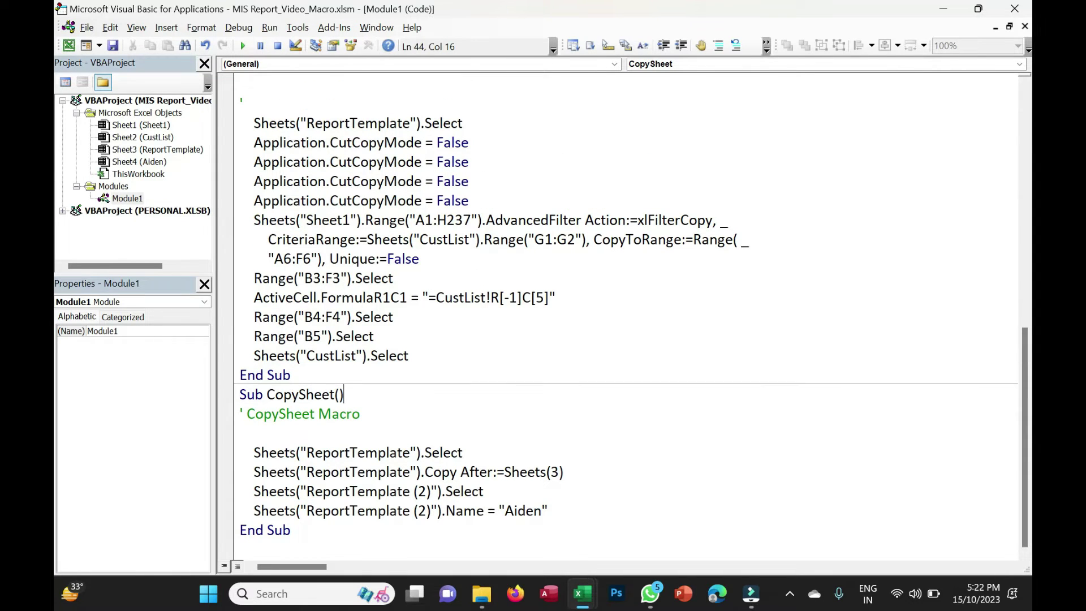
pyautogui.press('Down')
pyautogui.press('Down')
pyautogui.press('BackSpace')
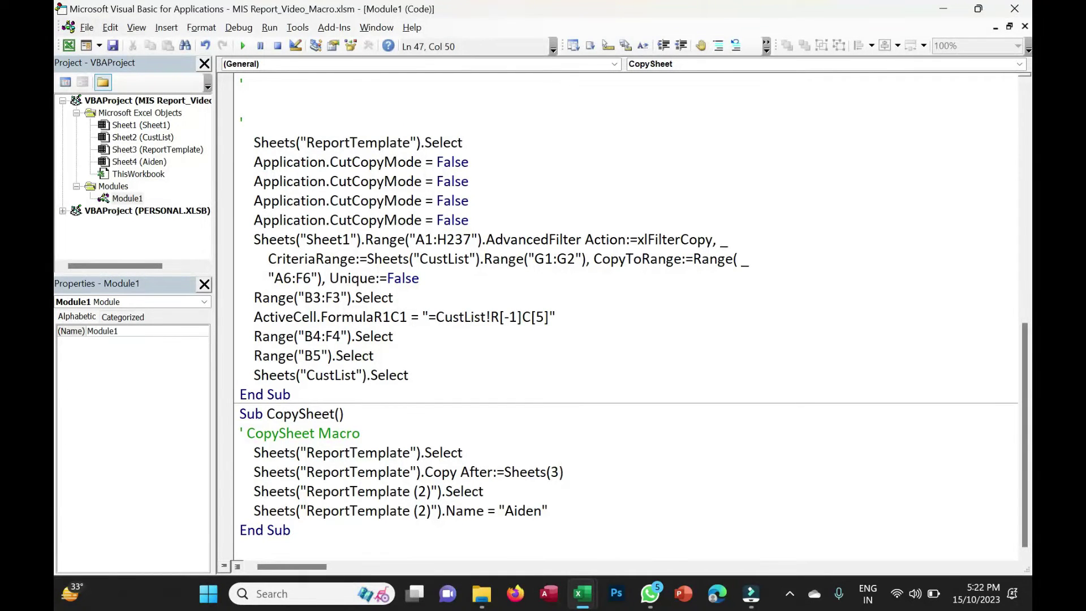
# Replace the fixed sheet index 3 in the CopySheet macro's Copy After argument with Sheets.Count
pyautogui.hotkey('shift', 'Left')
pyautogui.write('Sheets.coun')
pyautogui.press('Tab')
pyautogui.press('Down')
pyautogui.press('Down')
pyautogui.hotkey('alt', 'F11')
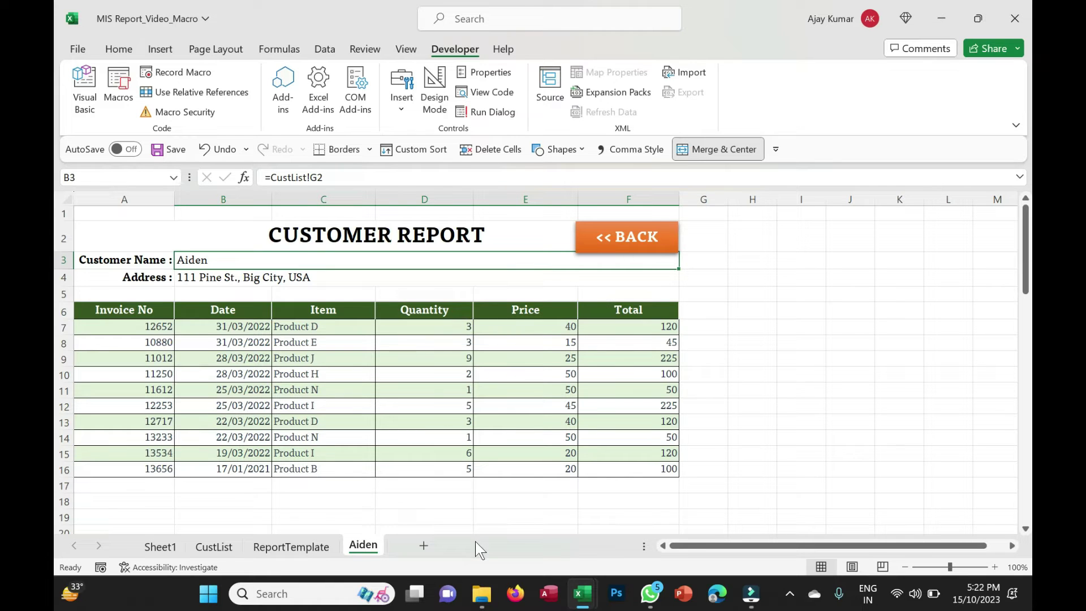
pyautogui.hotkey('alt', 'F11')
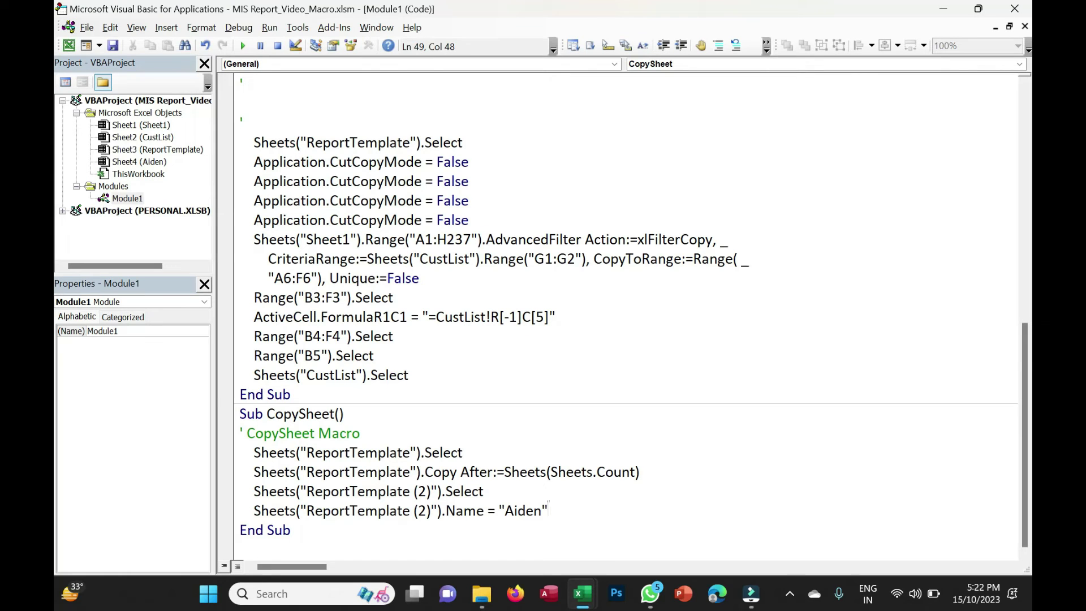
# Delete the line that selects Sheets("ReportTemplate (2)") from the CopySheet macro
pyautogui.moveTo(254, 472); pyautogui.dragTo(639, 472)
pyautogui.click(432, 491)
pyautogui.moveTo(432, 491); pyautogui.dragTo(483, 491)
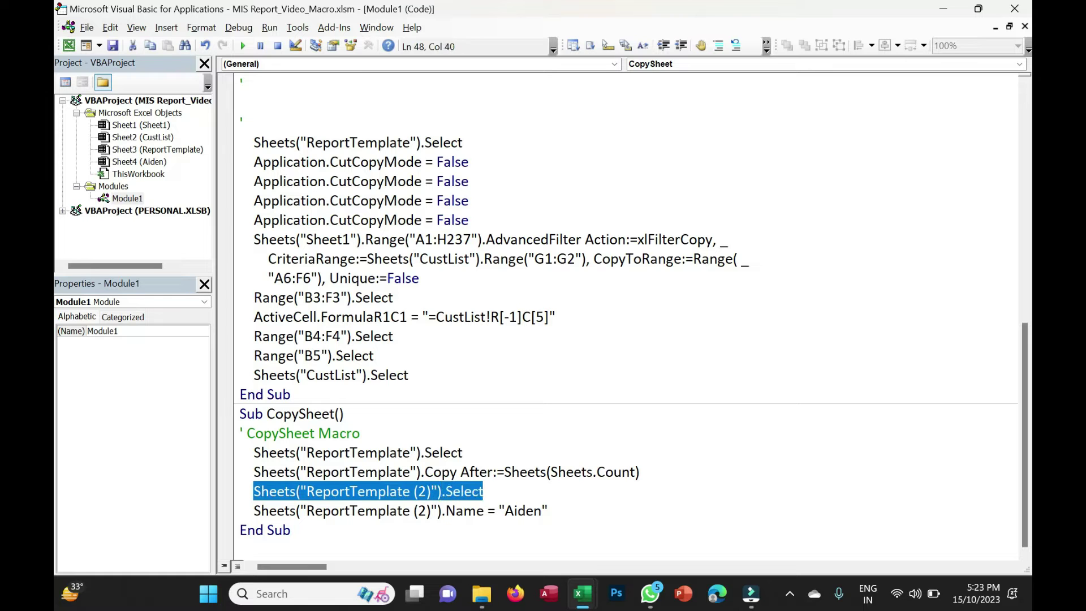
pyautogui.press('BackSpace')
pyautogui.press('BackSpace')
pyautogui.press('BackSpace')
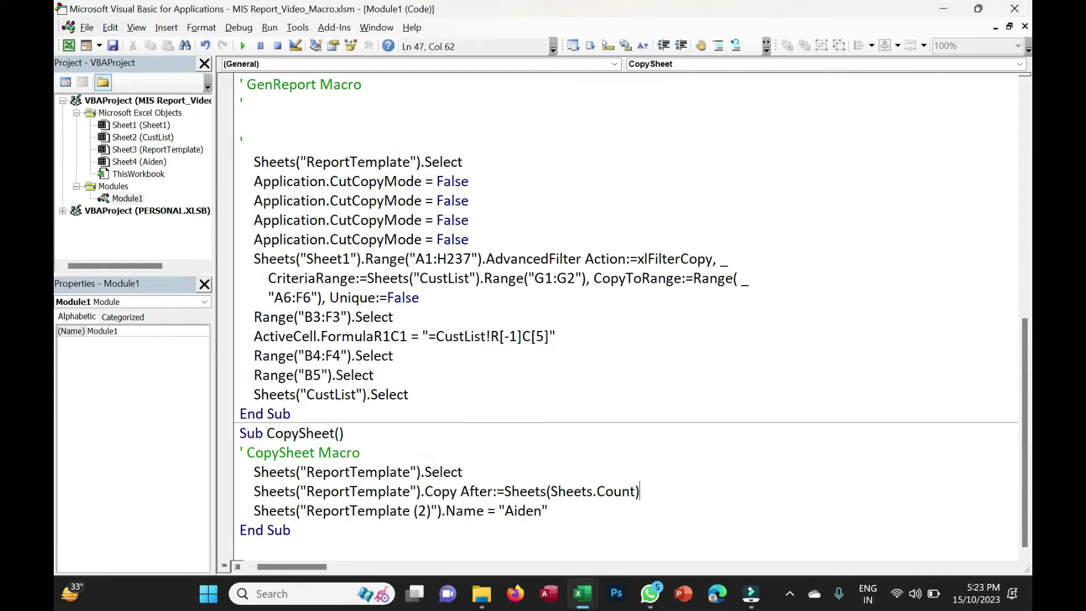
# Replace Sheets("ReportTemplate (2)") with ActiveSheet in the CopySheet macro's sheet-naming line
pyautogui.moveTo(253, 511); pyautogui.dragTo(411, 511)
pyautogui.write('Activesheet')
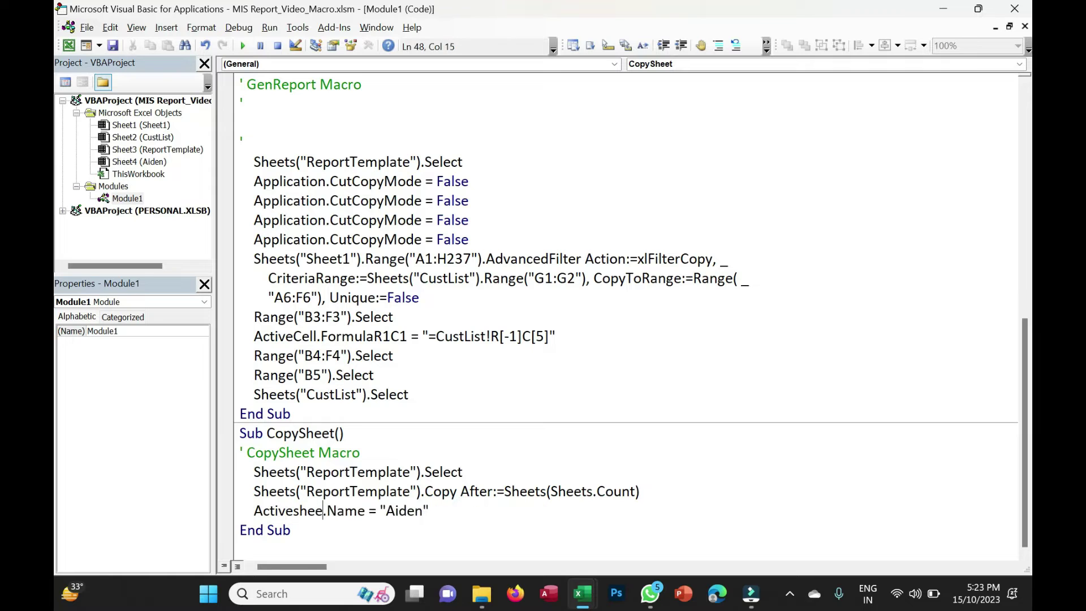
pyautogui.press('Right')
pyautogui.press('Delete')
pyautogui.write('n')
pyautogui.click(291, 530)
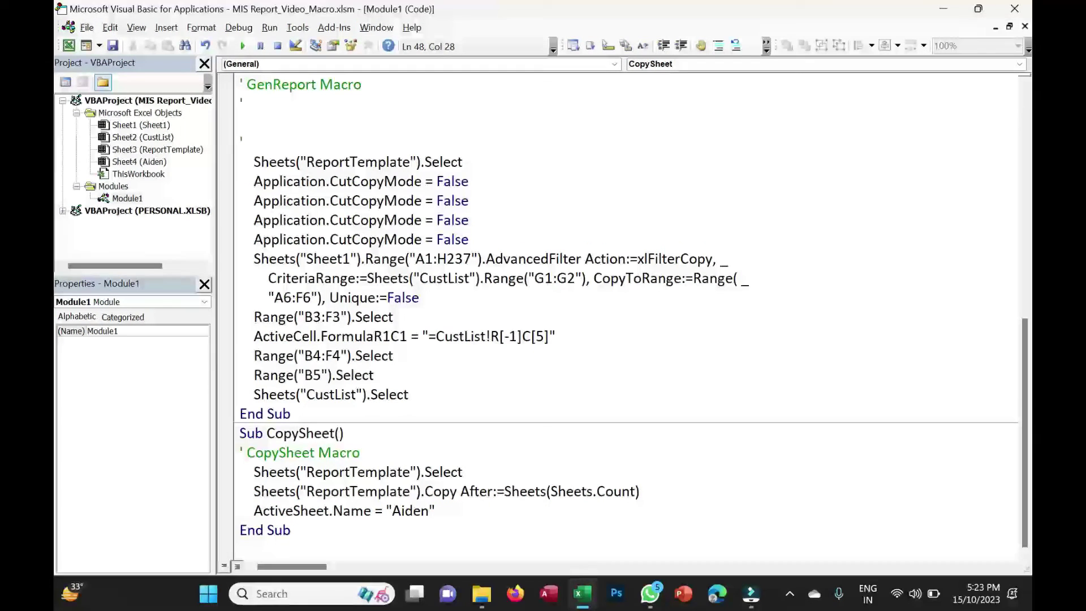
# Replace the hard-coded customer name in the ActiveSheet.Name line with Sheets("CustList").Range("G2")
pyautogui.hotkey('shift', 'Left')
pyautogui.hotkey('shift', 'Left')
pyautogui.hotkey('shift', 'Left')
pyautogui.hotkey('shift', 'Left')
pyautogui.hotkey('shift', 'Left')
pyautogui.hotkey('shift', 'Left')
pyautogui.hotkey('shift', 'Left')
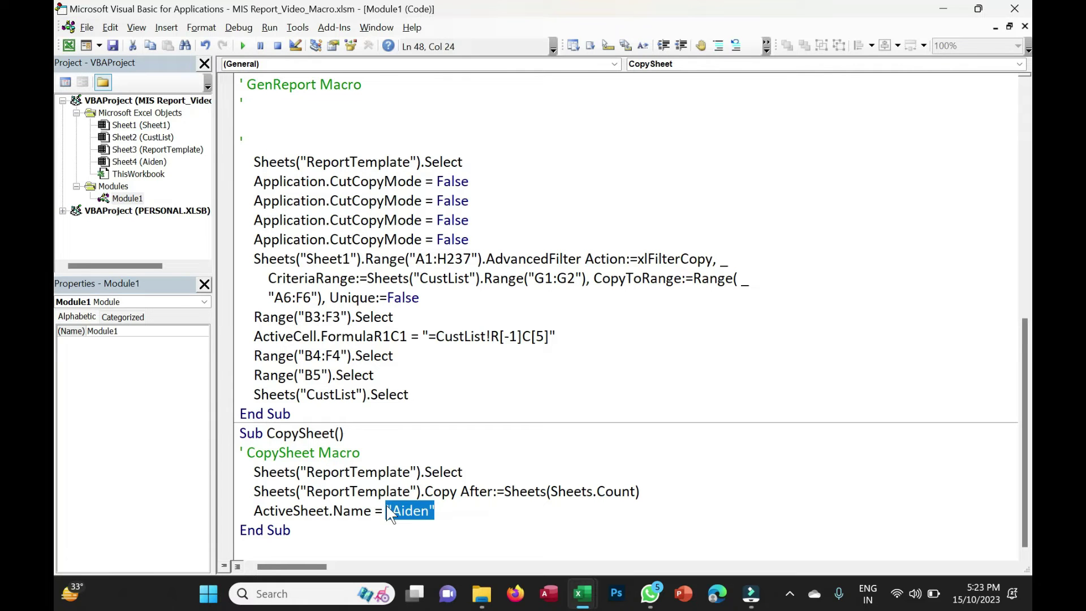
pyautogui.hotkey('alt', 'Tab')
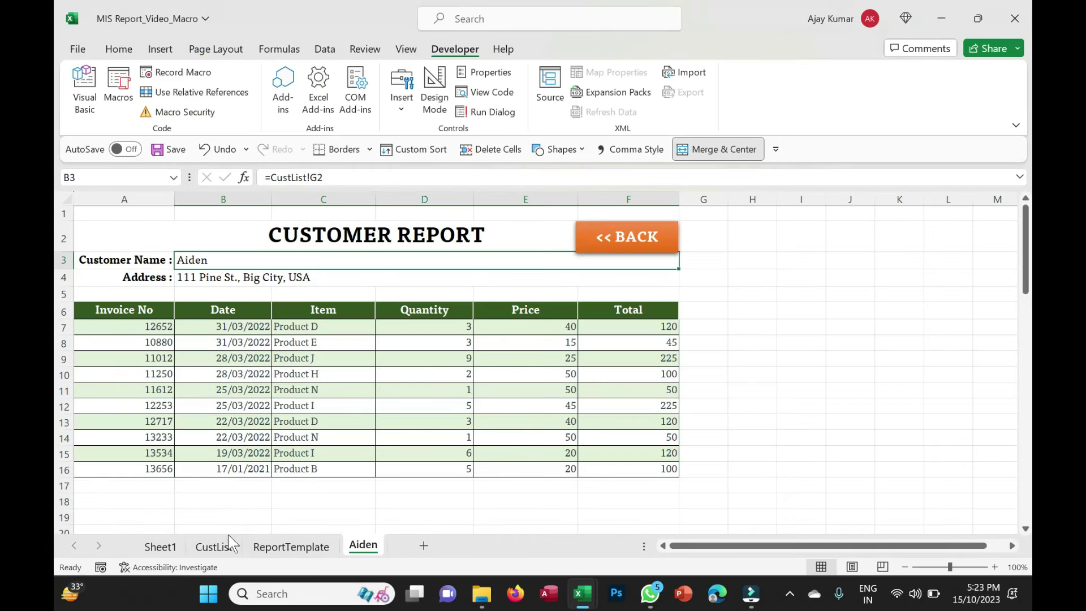
pyautogui.click(229, 546)
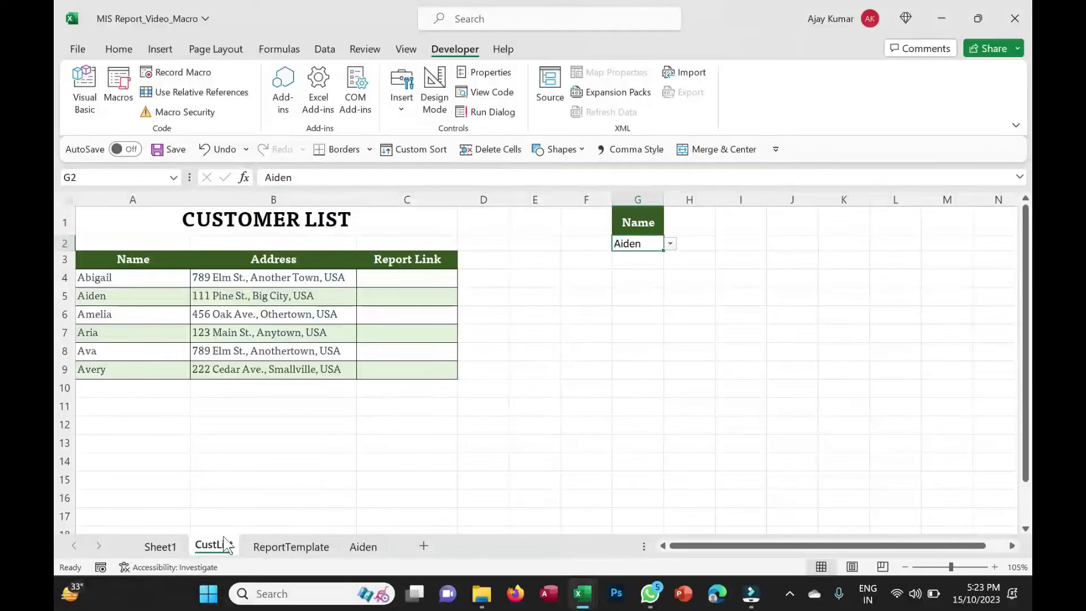
pyautogui.hotkey('alt', 'Tab')
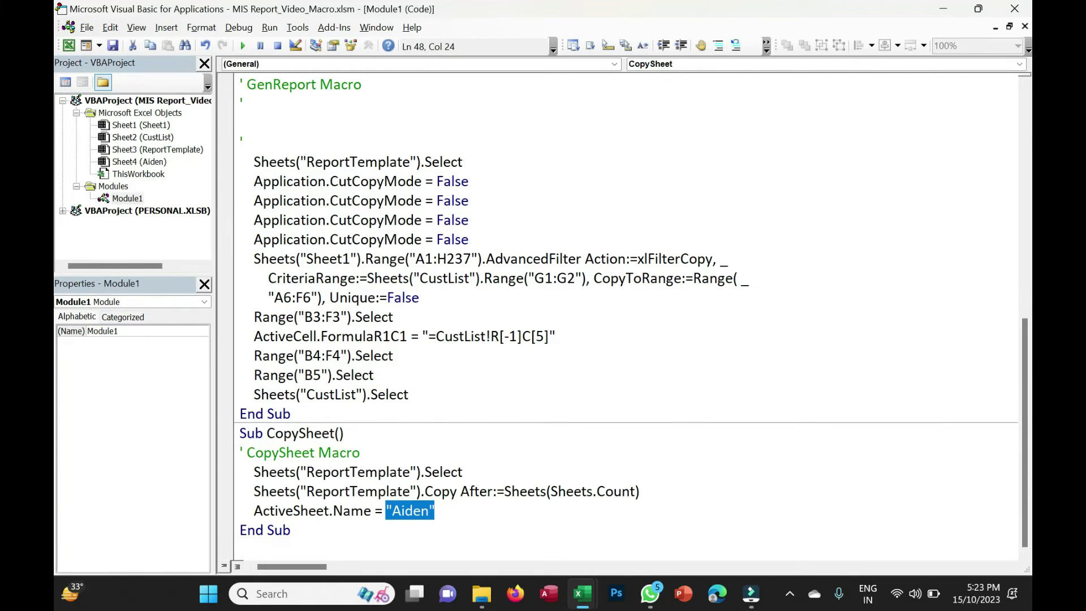
pyautogui.write('Sheets("CustList").Range(')
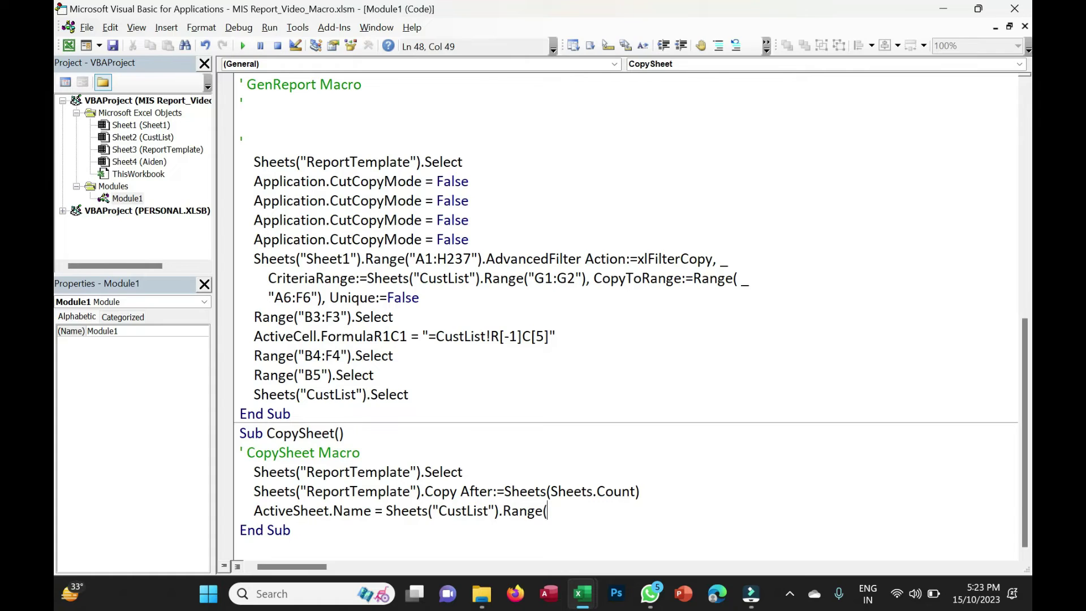
pyautogui.hotkey('alt', 'Tab')
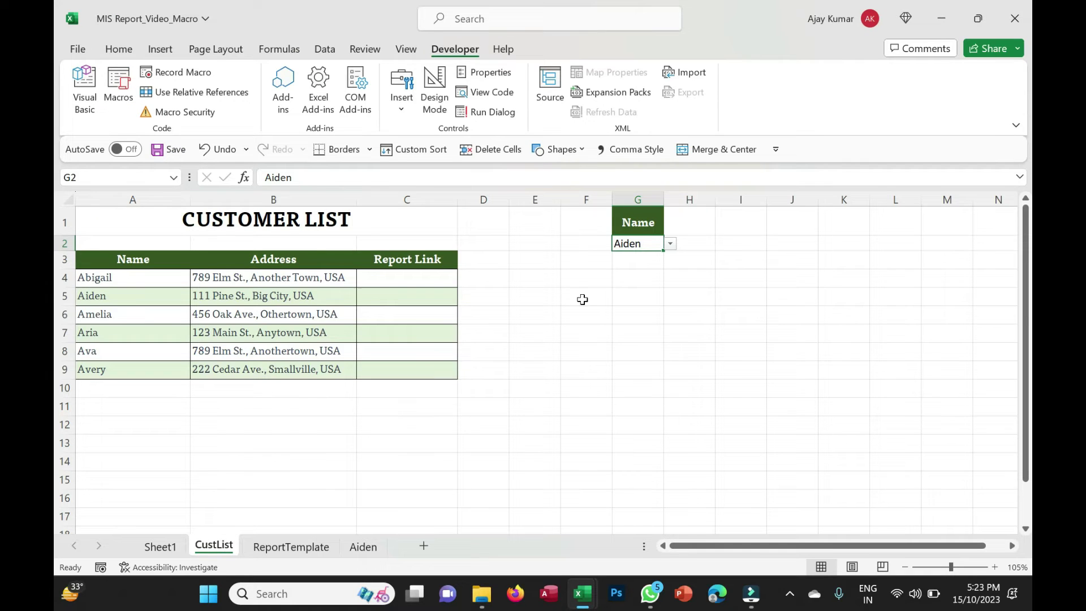
pyautogui.hotkey('alt', 'Tab')
pyautogui.write('("G2")')
pyautogui.press('Down')
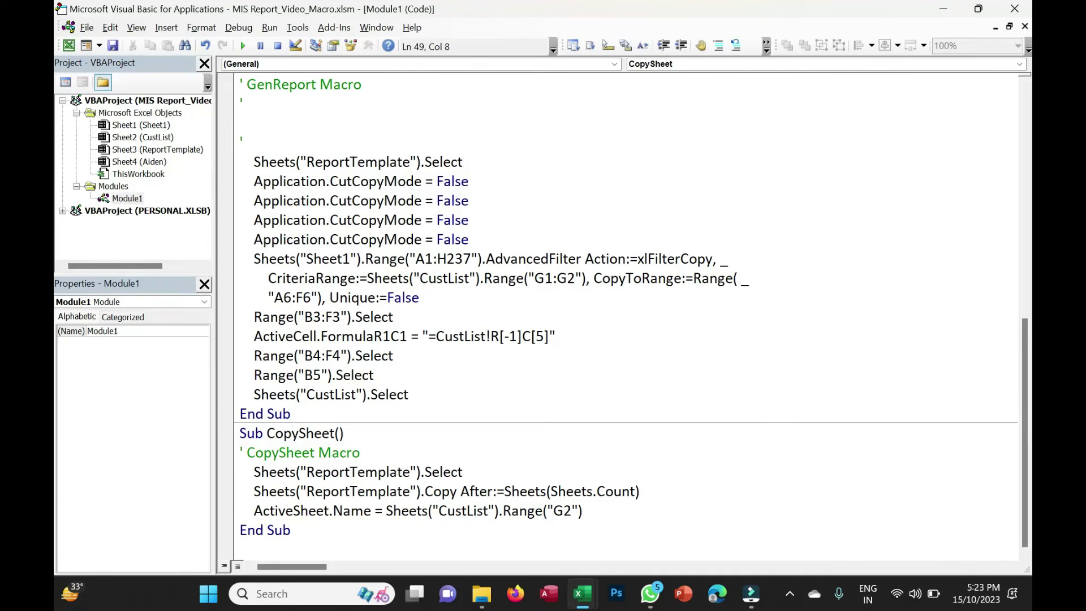
# Return to the workbook and delete the existing customer report sheet at the end of the sheet tabs
pyautogui.click(1019, 13)
pyautogui.click(358, 546)
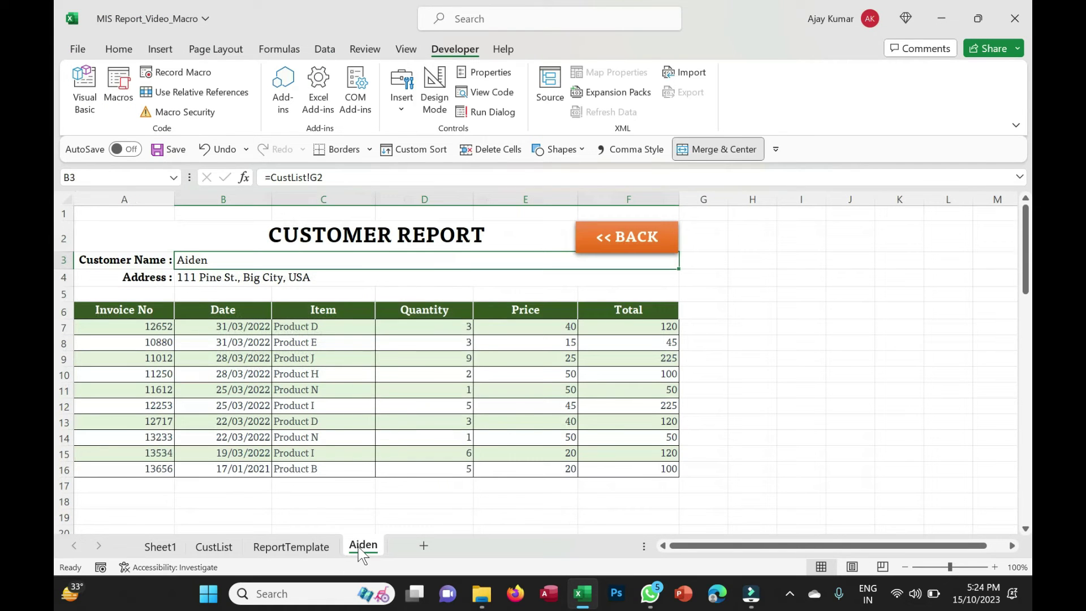
pyautogui.rightClick(358, 547)
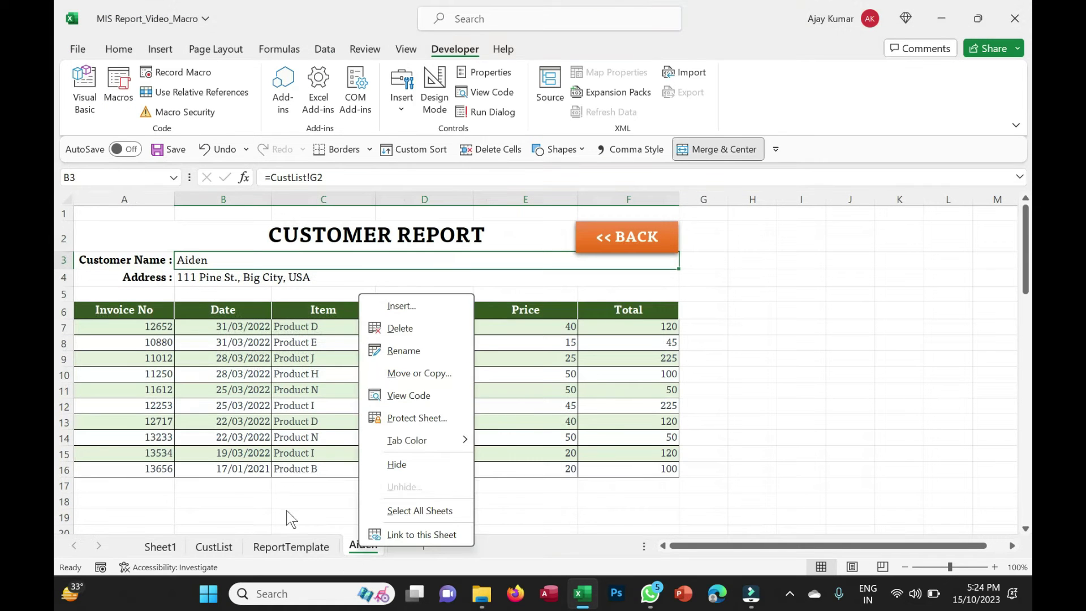
pyautogui.click(415, 337)
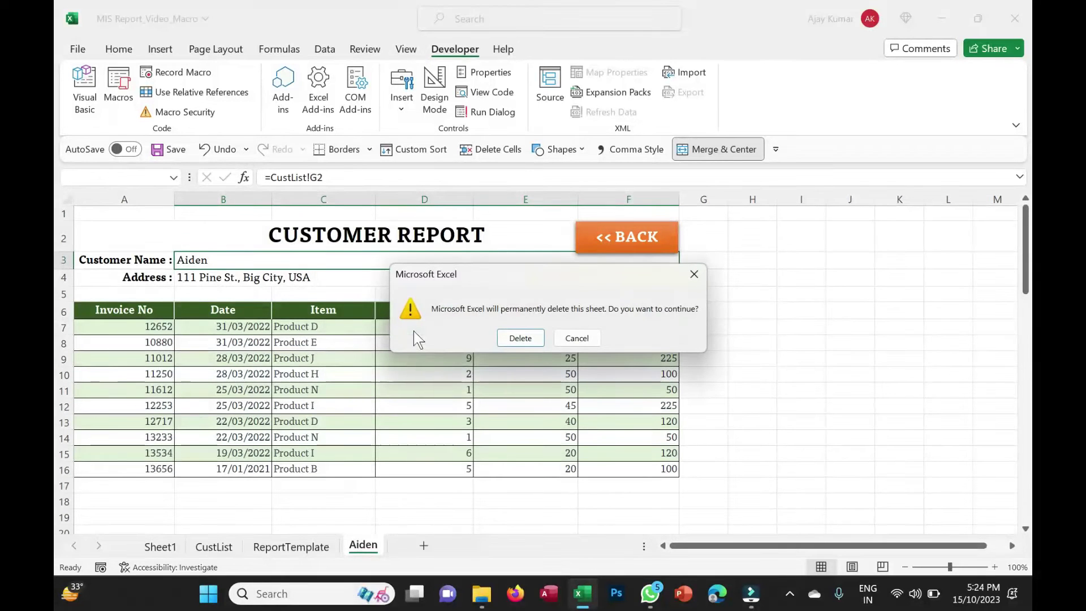
pyautogui.click(518, 337)
# Run the CopySheet macro from the CustList sheet
pyautogui.click(218, 548)
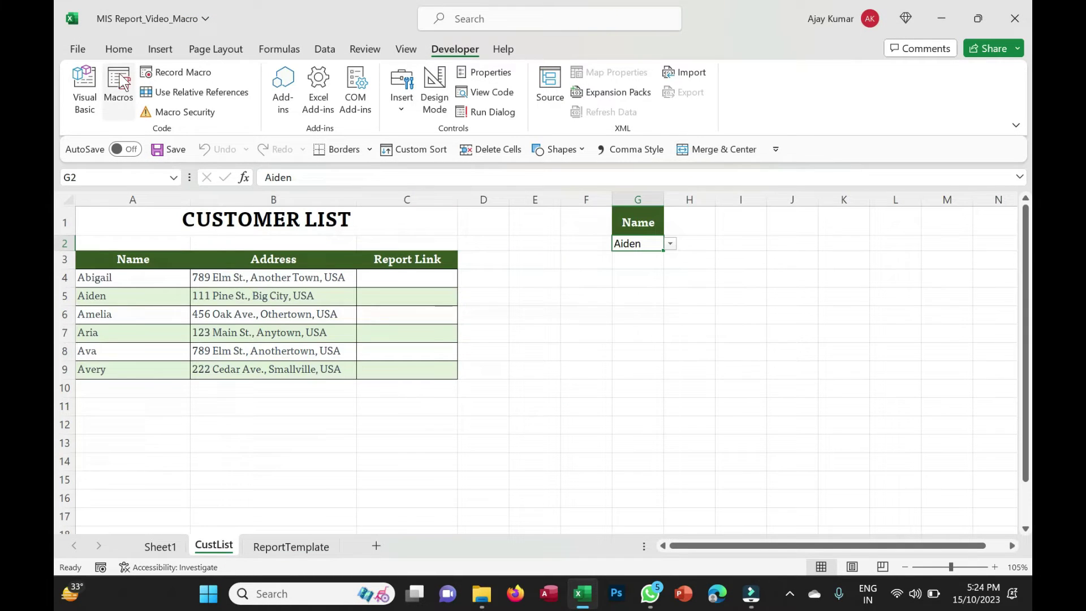
pyautogui.click(119, 85)
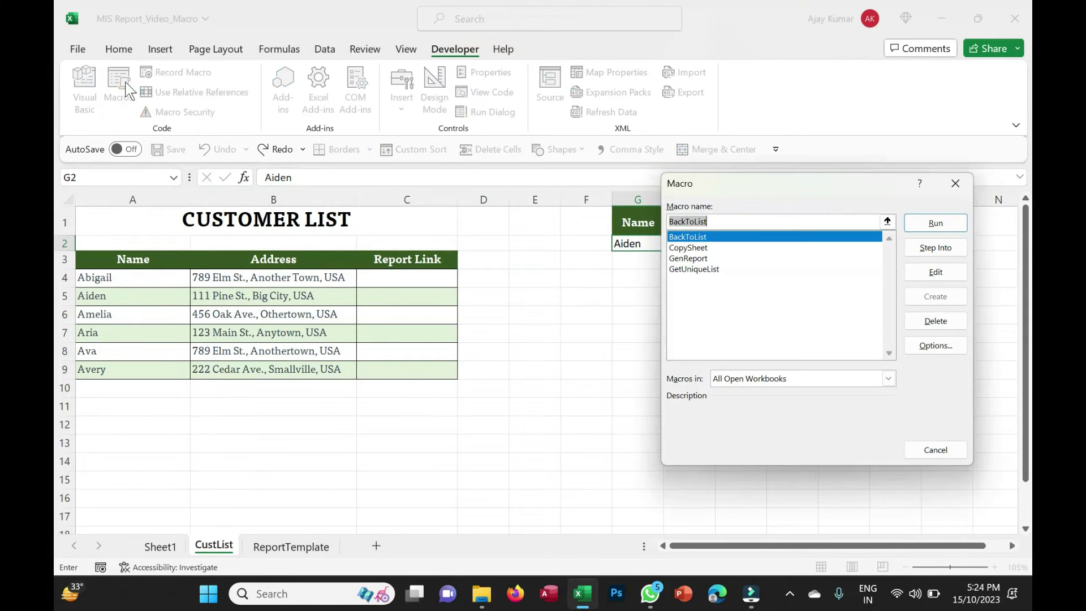
pyautogui.click(693, 247)
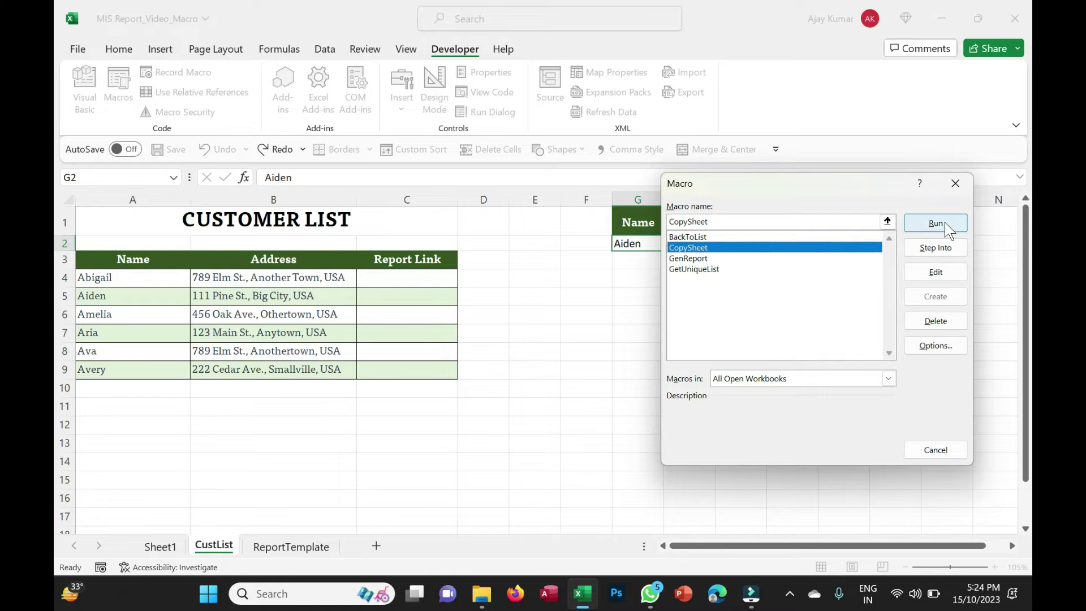
pyautogui.click(944, 227)
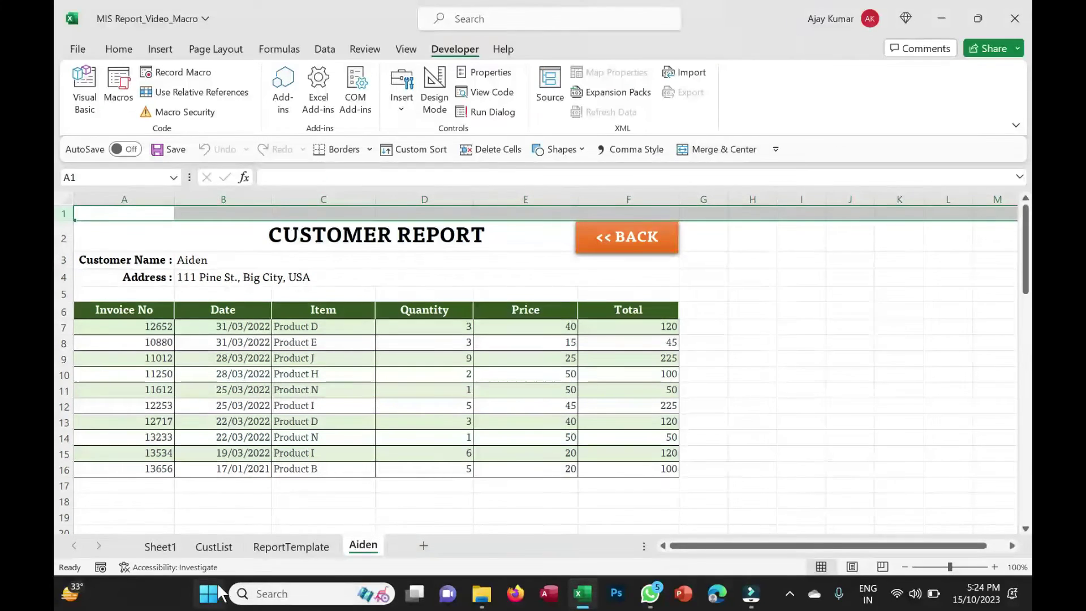
pyautogui.click(291, 546)
pyautogui.click(362, 214)
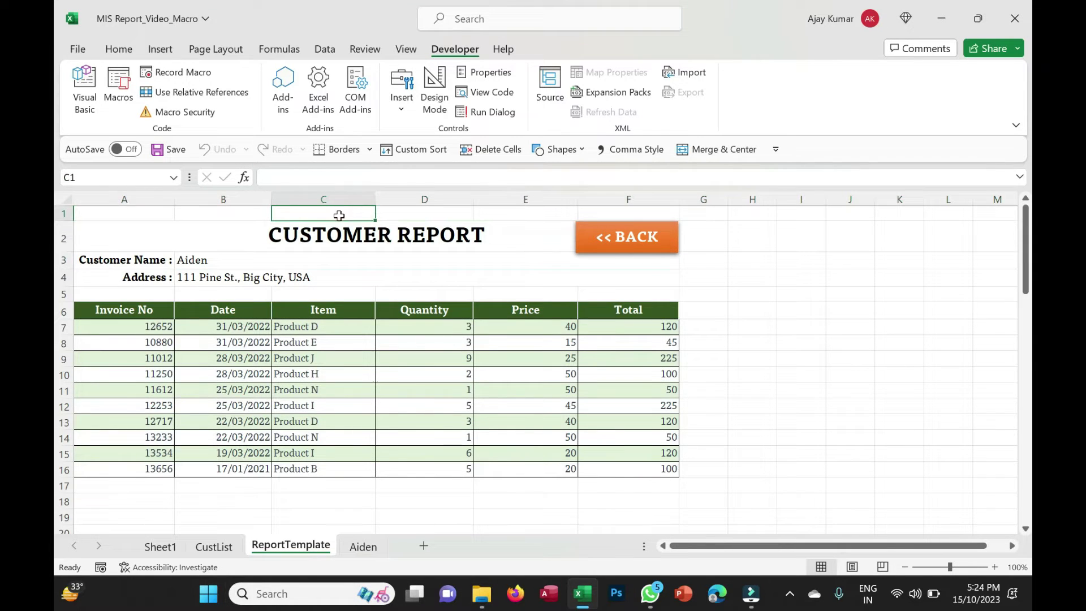
pyautogui.click(113, 218)
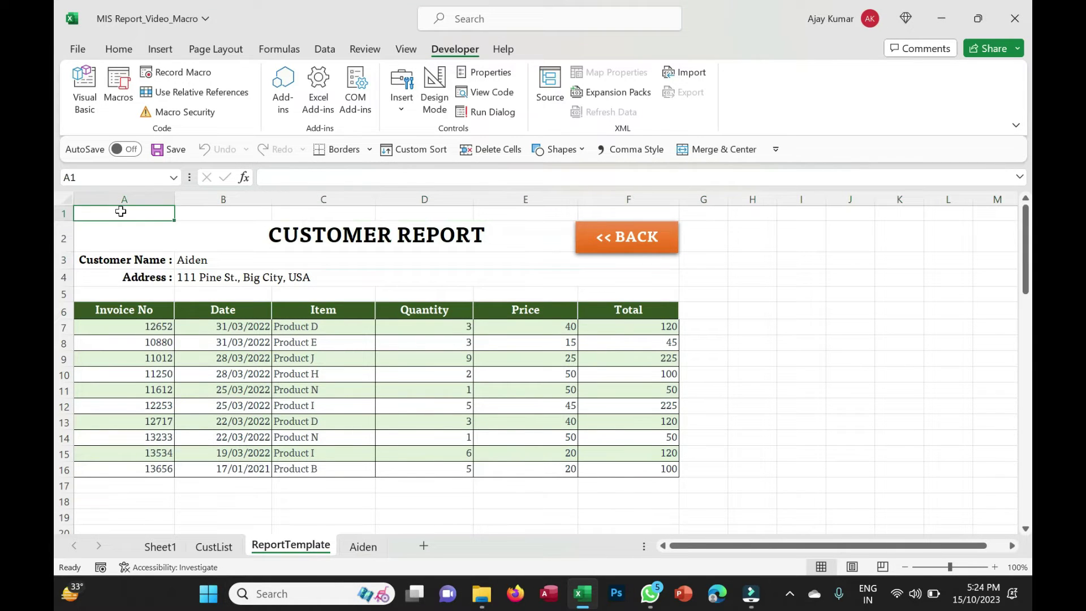
pyautogui.click(363, 547)
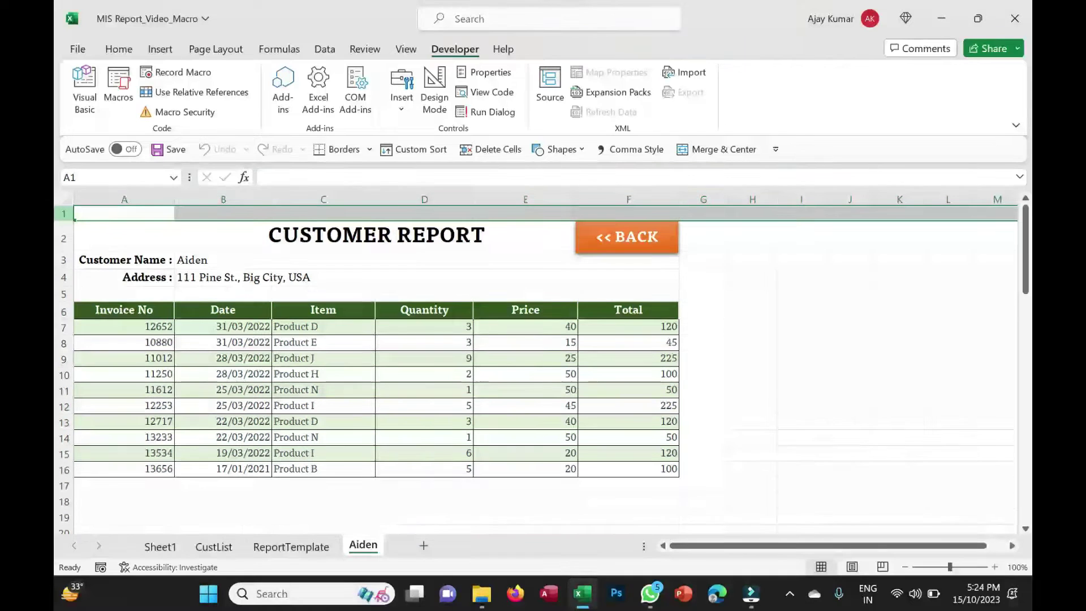
pyautogui.rightClick(64, 214)
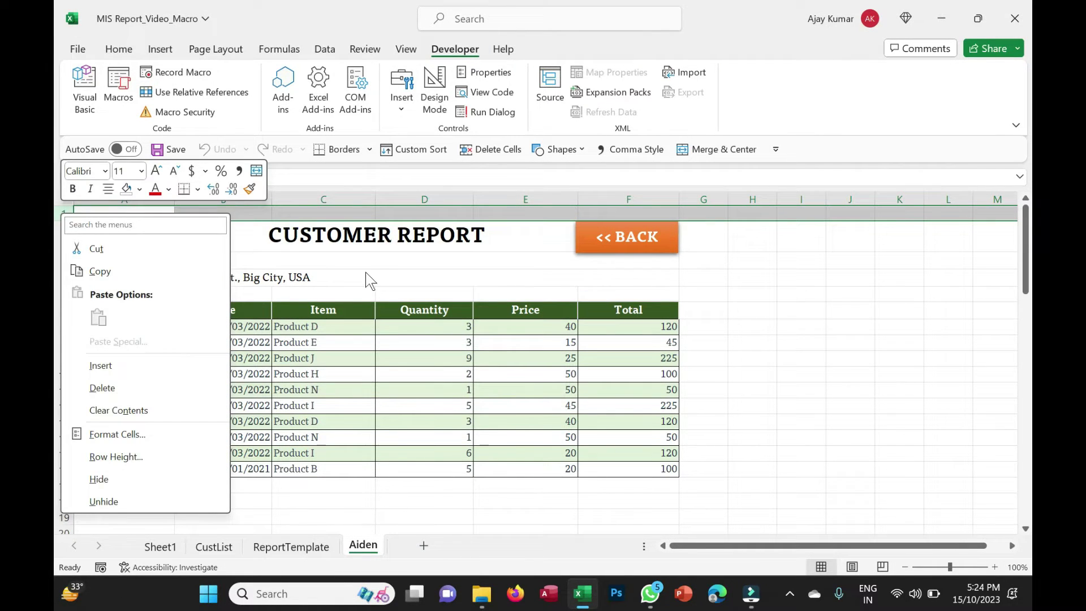
pyautogui.press('Escape')
# Hide row 1 on the ReportTemplate sheet and on the copied customer report sheet
pyautogui.click(285, 547)
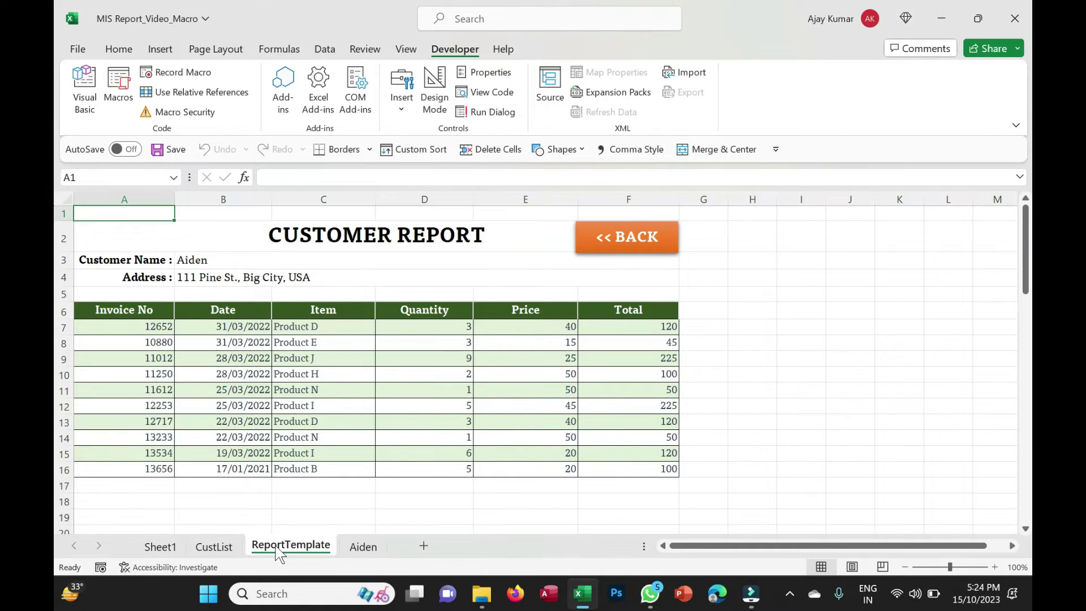
pyautogui.click(63, 213)
pyautogui.rightClick(64, 214)
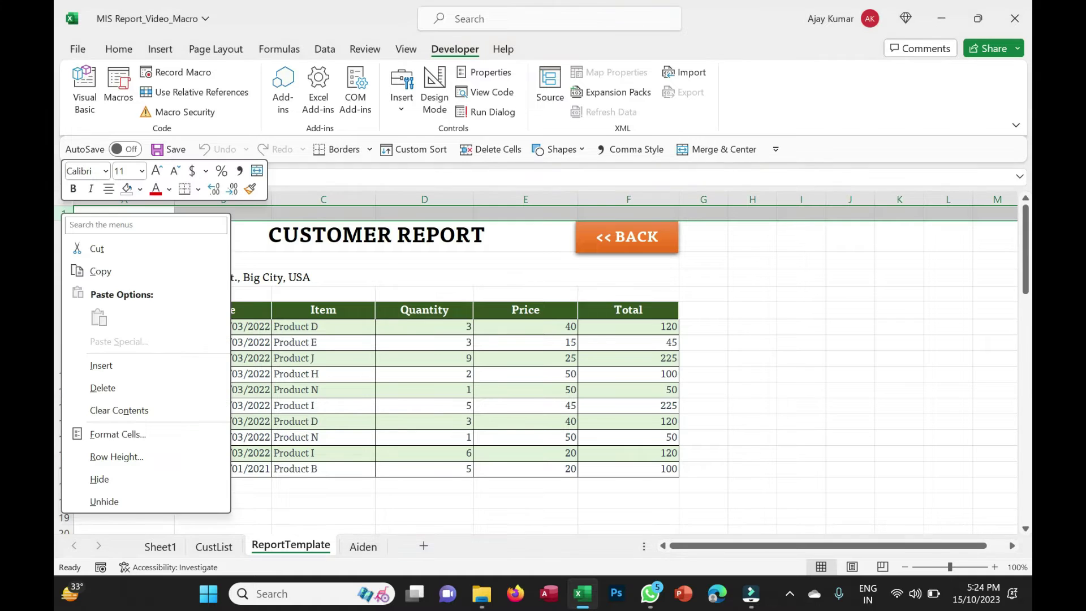
pyautogui.click(134, 478)
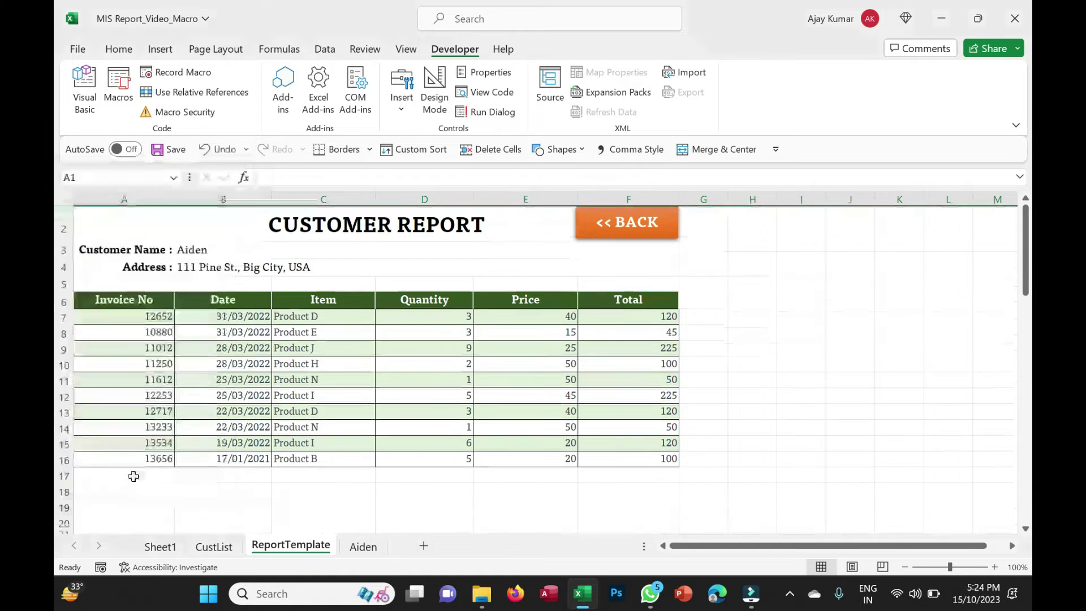
pyautogui.click(363, 547)
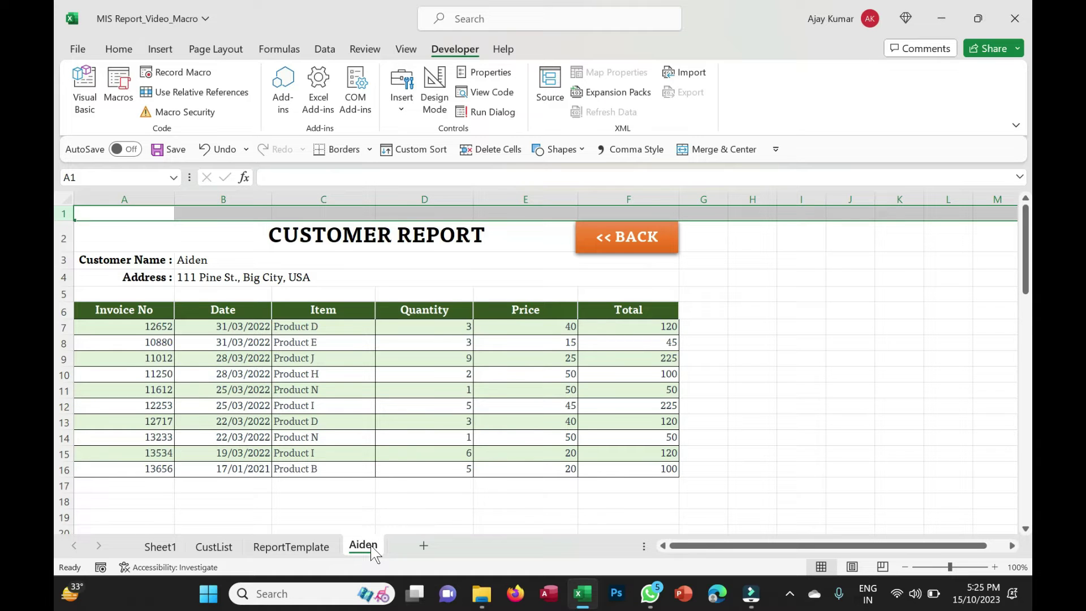
# Start recording a macro named LinkTheReport, stored in this workbook, from the CustList sheet
pyautogui.click(214, 546)
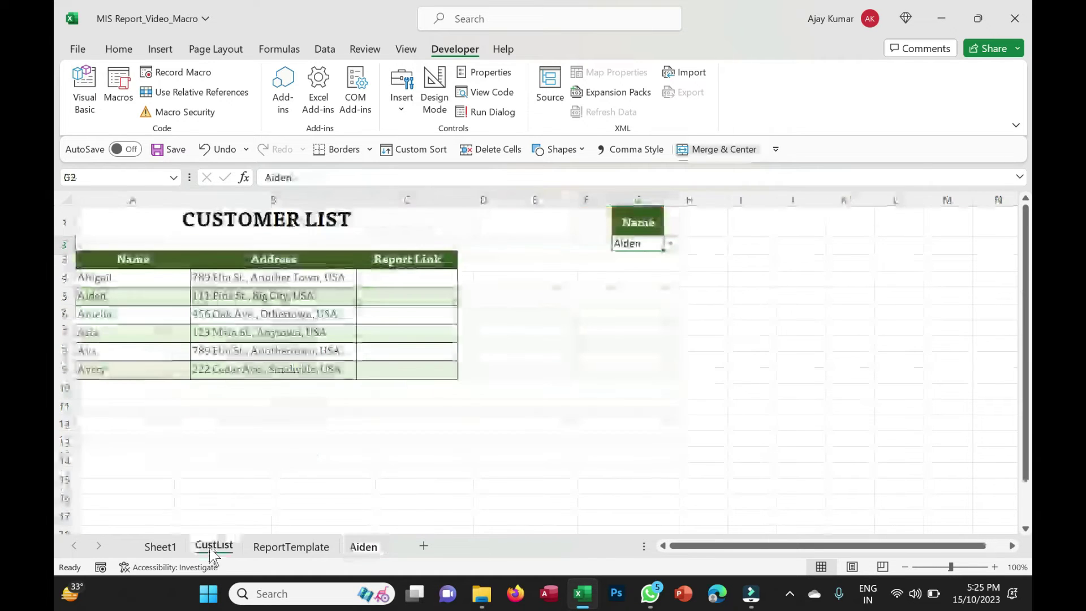
pyautogui.click(413, 279)
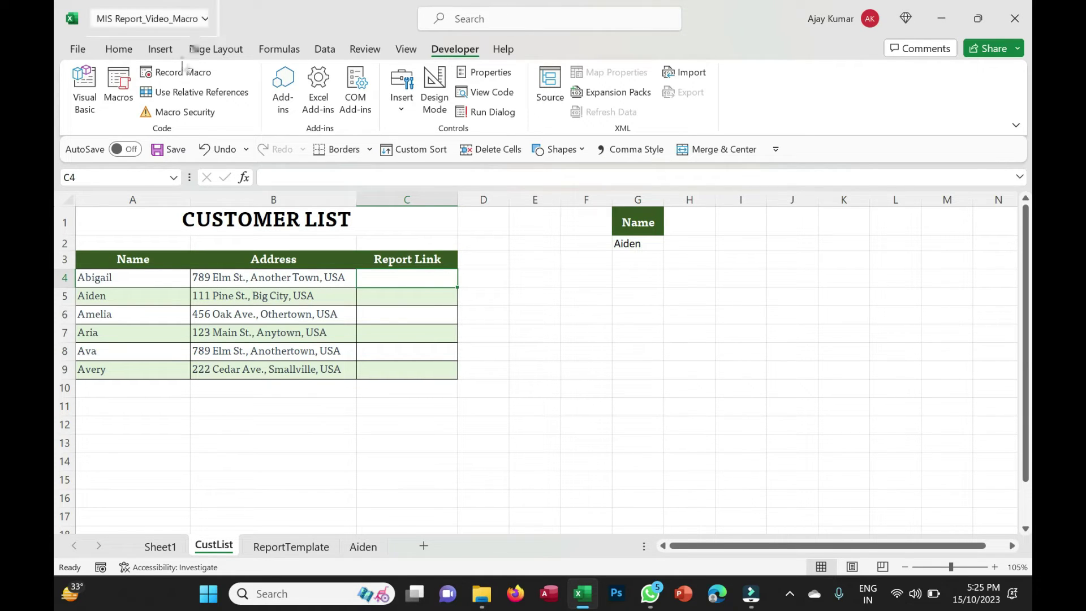
pyautogui.click(179, 72)
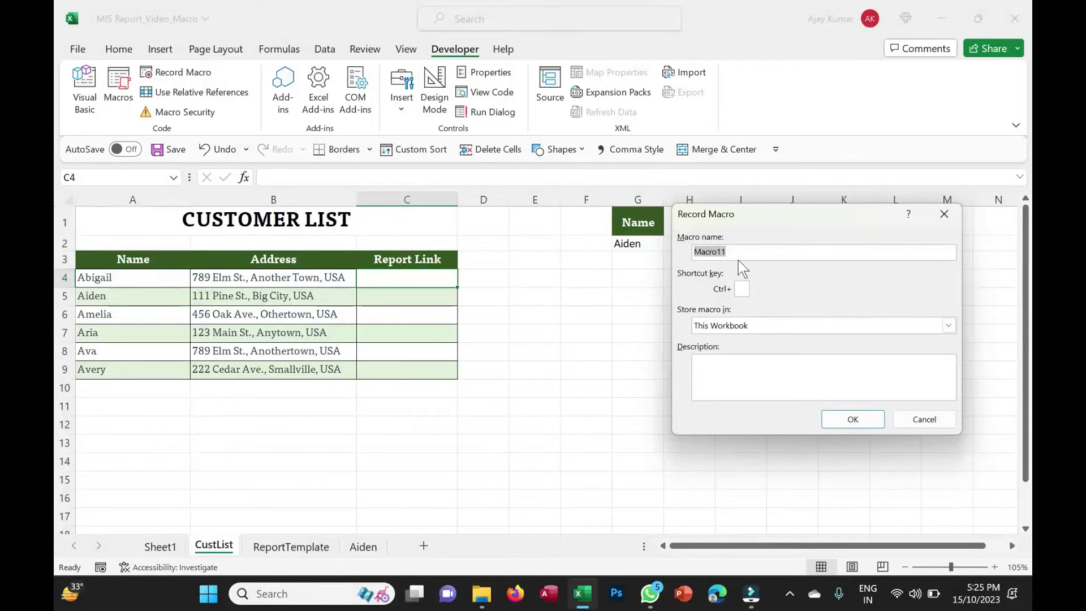
pyautogui.write('Link')
pyautogui.click(860, 420)
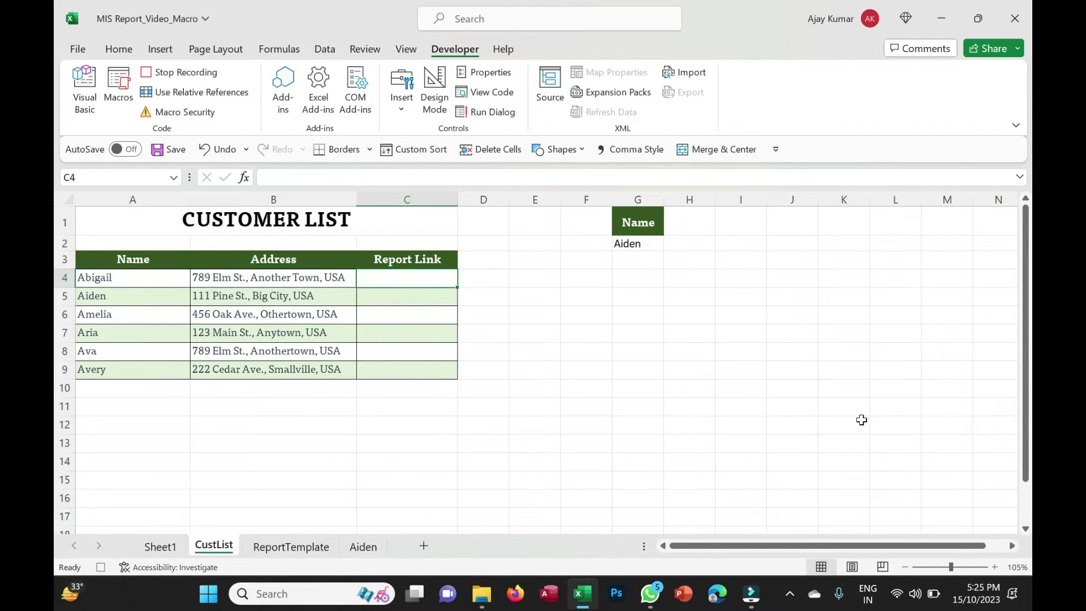
# Insert a hyperlink in C5 to cell A1 of the customer's report sheet, displaying the customer's name followed by Report
pyautogui.rightClick(442, 278)
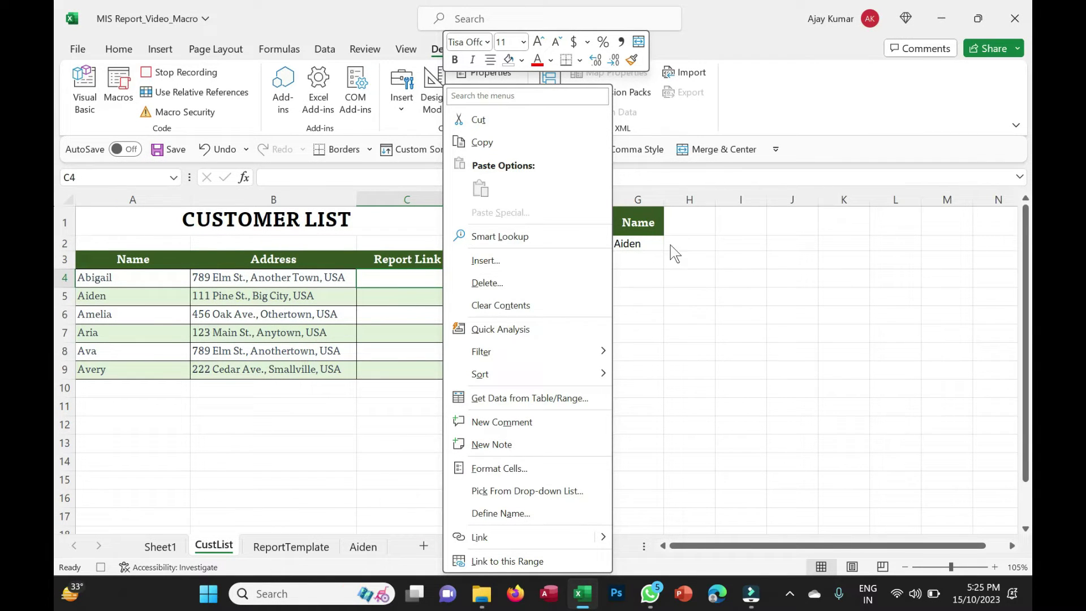
pyautogui.click(393, 295)
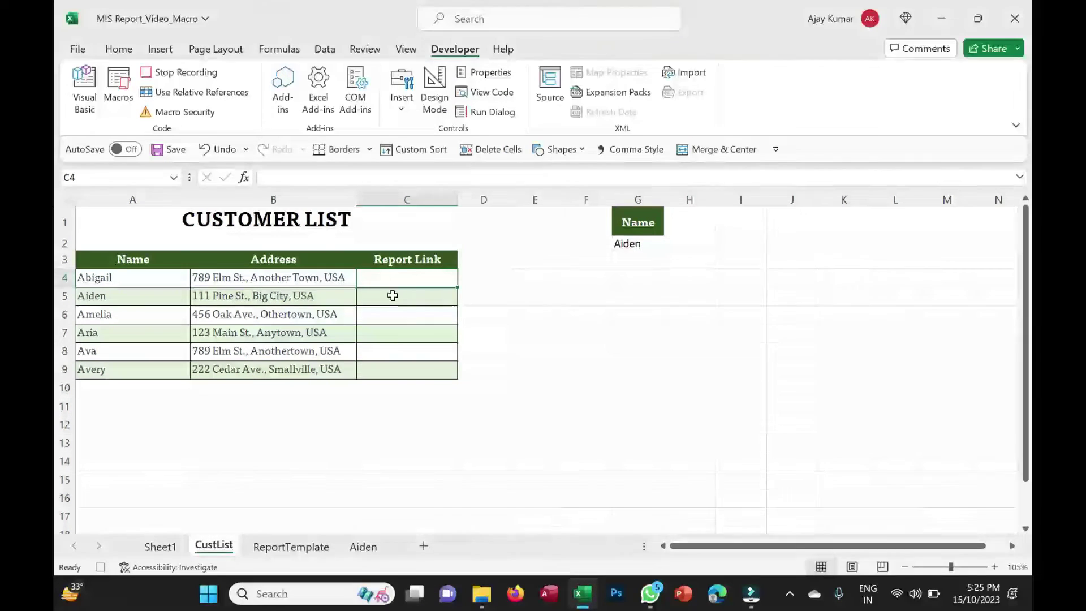
pyautogui.click(393, 295)
pyautogui.rightClick(392, 295)
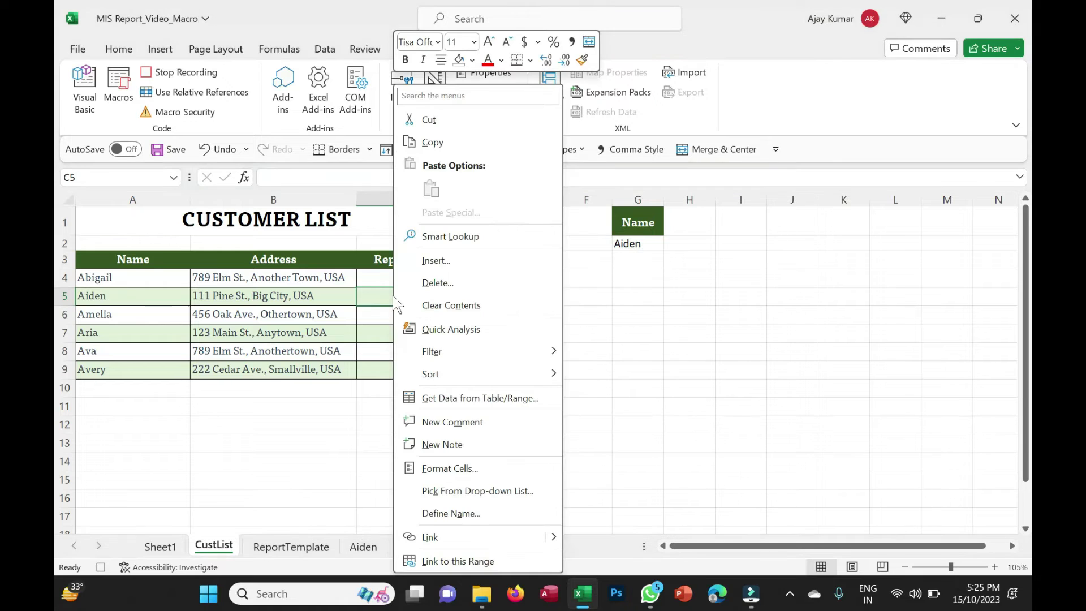
pyautogui.click(471, 538)
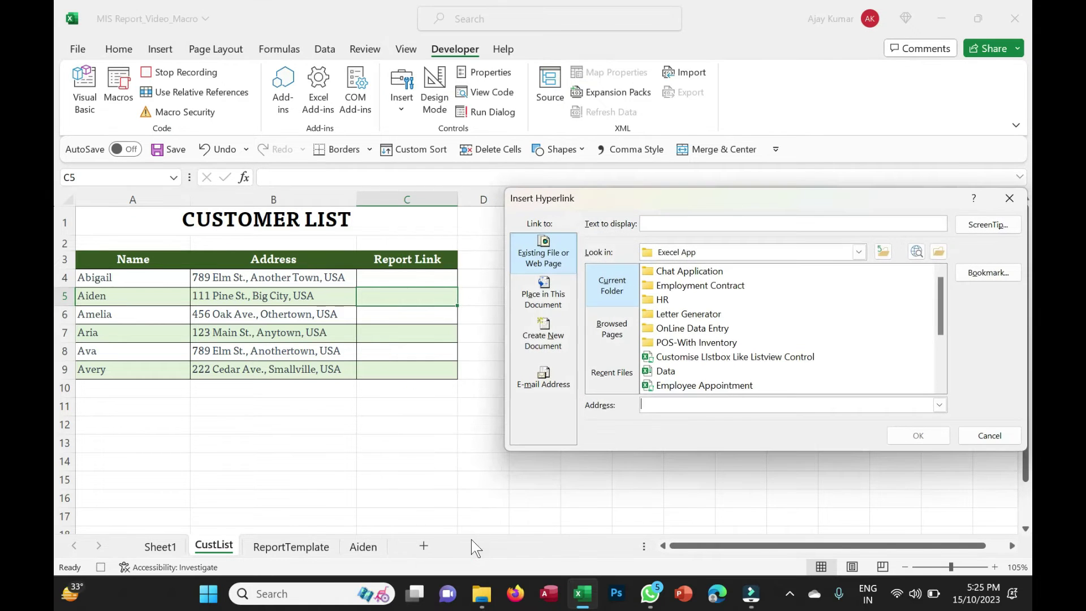
pyautogui.click(557, 303)
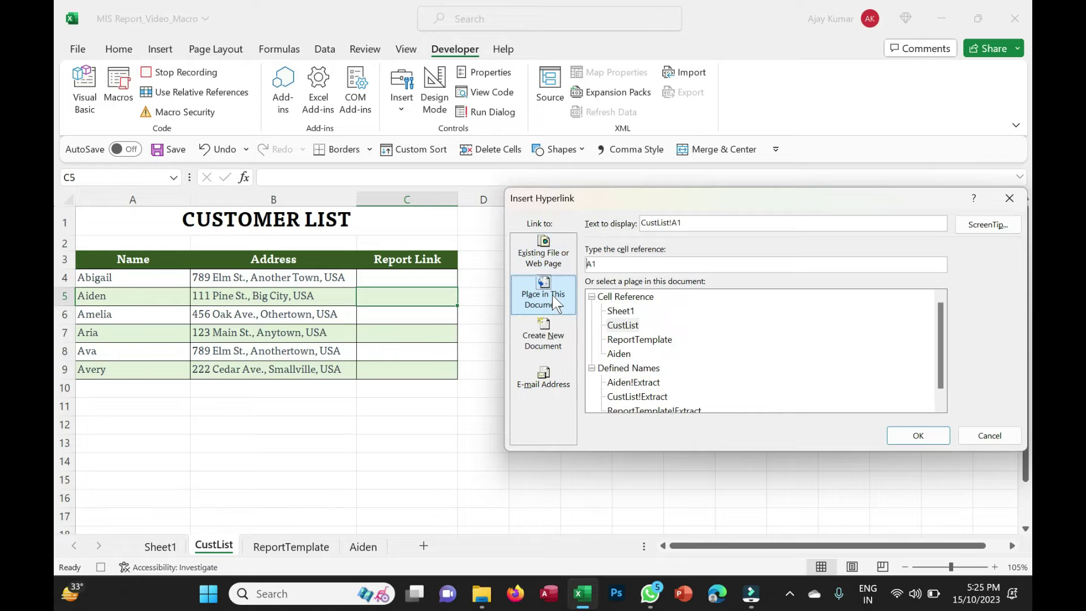
pyautogui.hotkey('alt', 't')
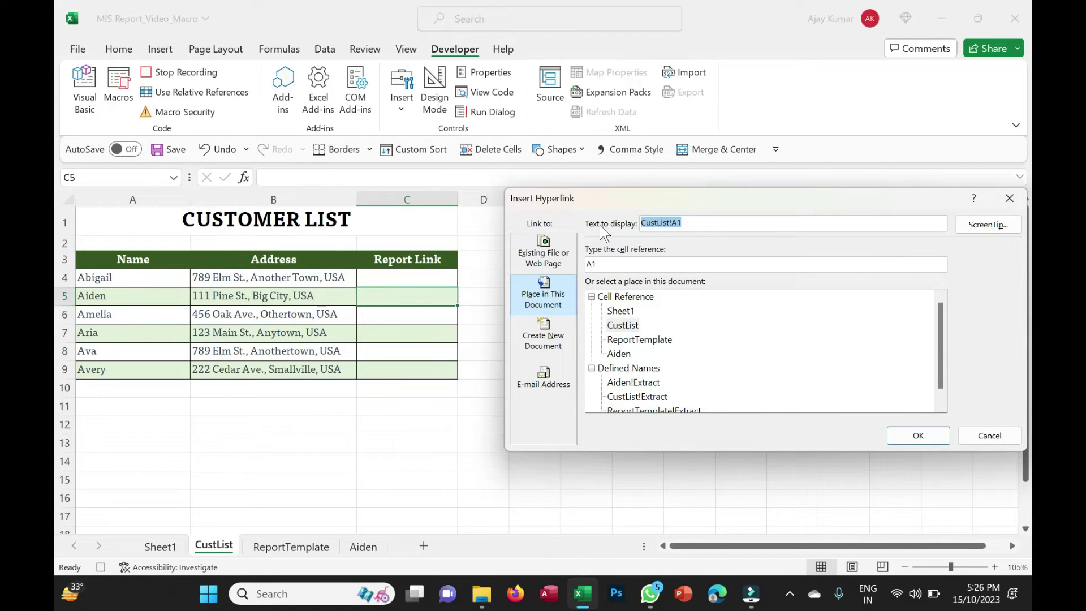
pyautogui.write('Aiden Report')
pyautogui.click(619, 354)
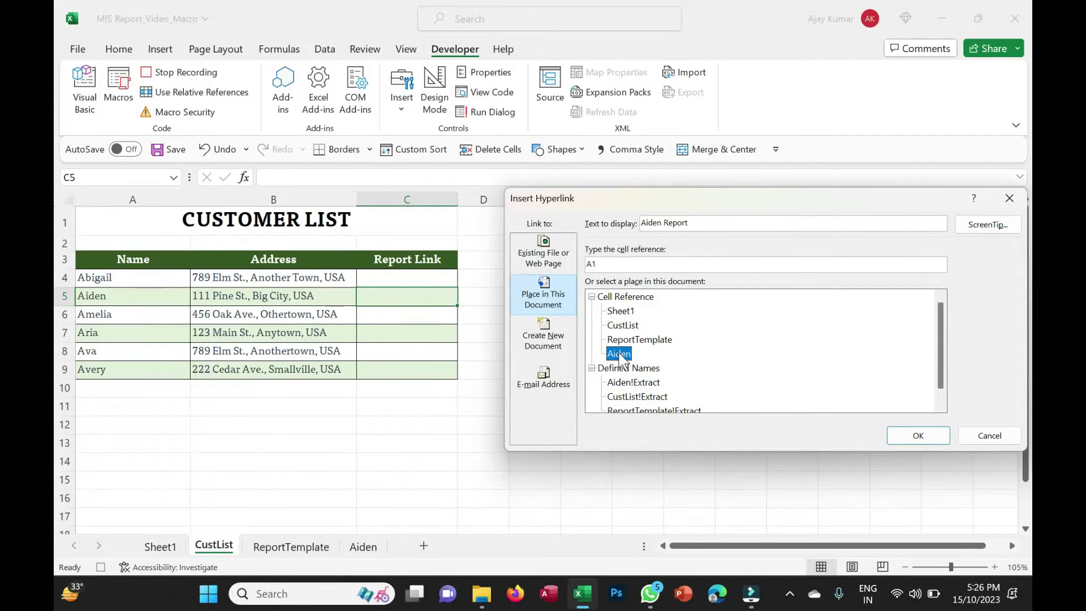
pyautogui.click(914, 434)
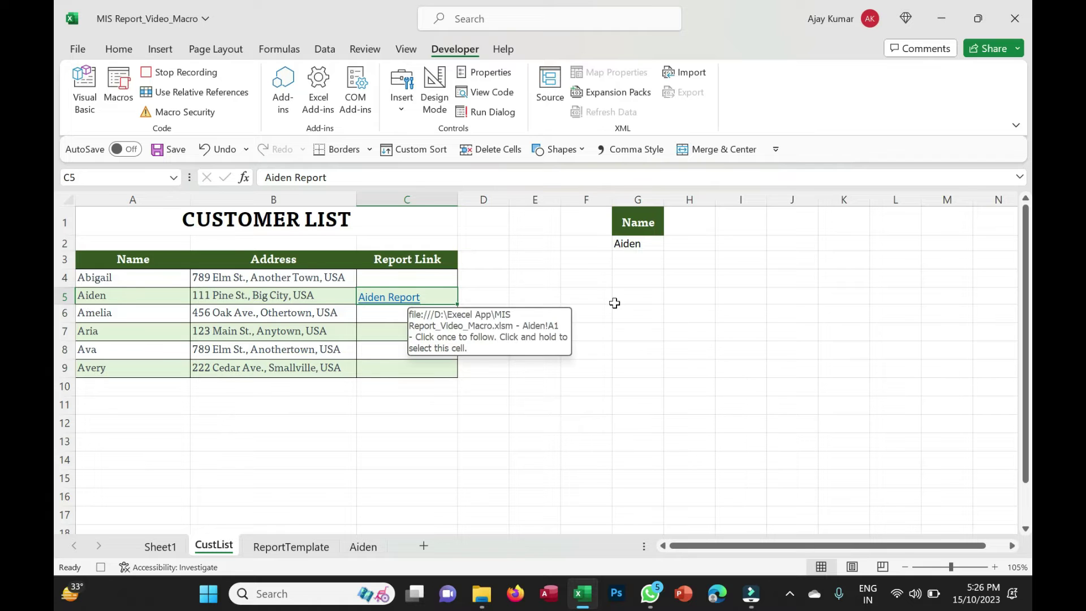
# Stop recording the macro and test the C5 report link and the report's BACK link
pyautogui.click(182, 74)
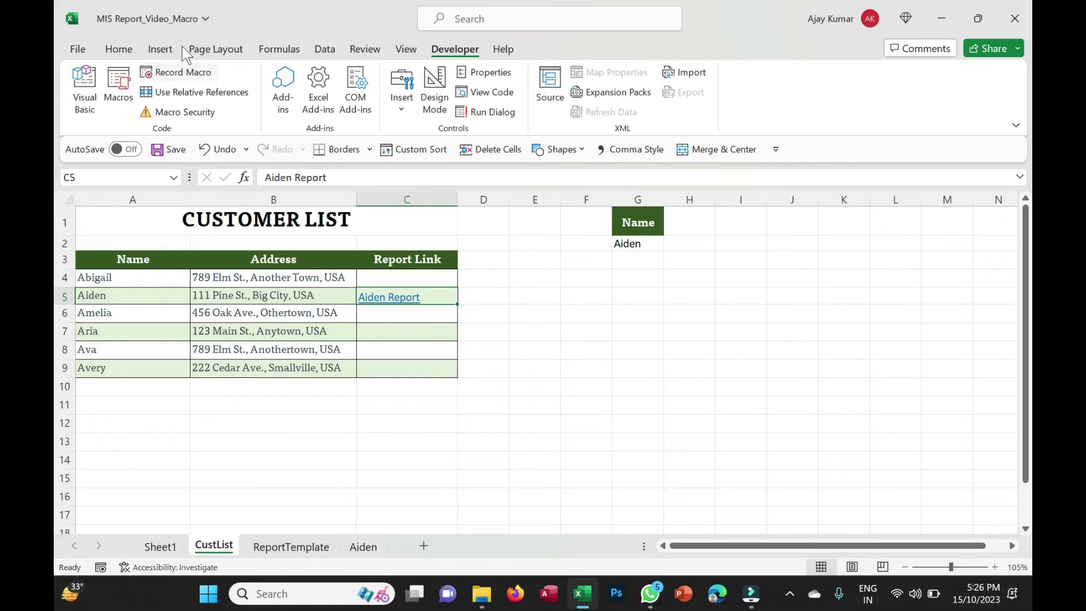
pyautogui.click(385, 306)
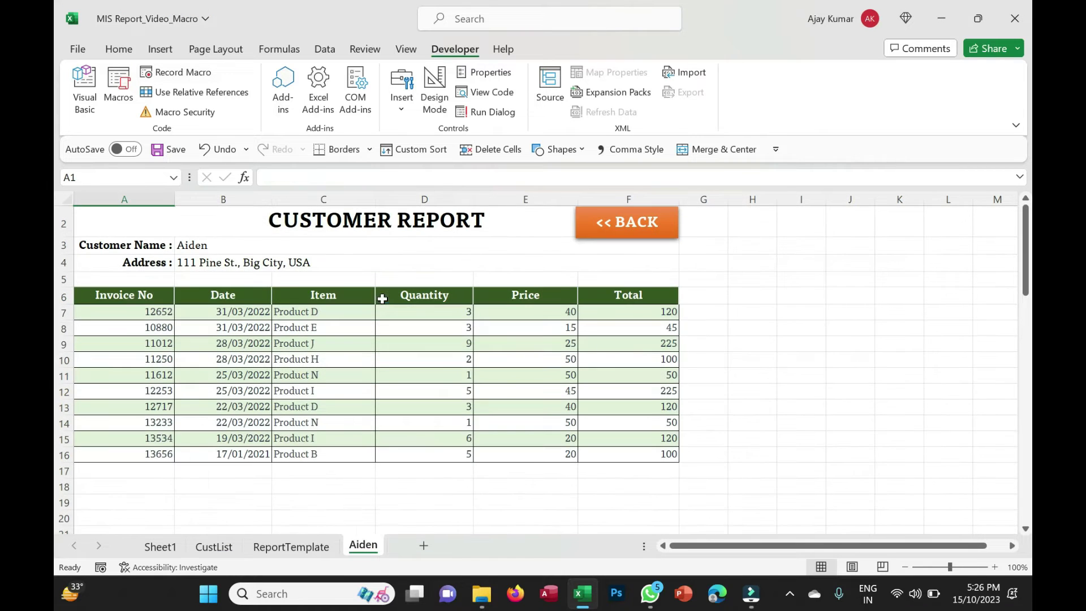
pyautogui.click(627, 226)
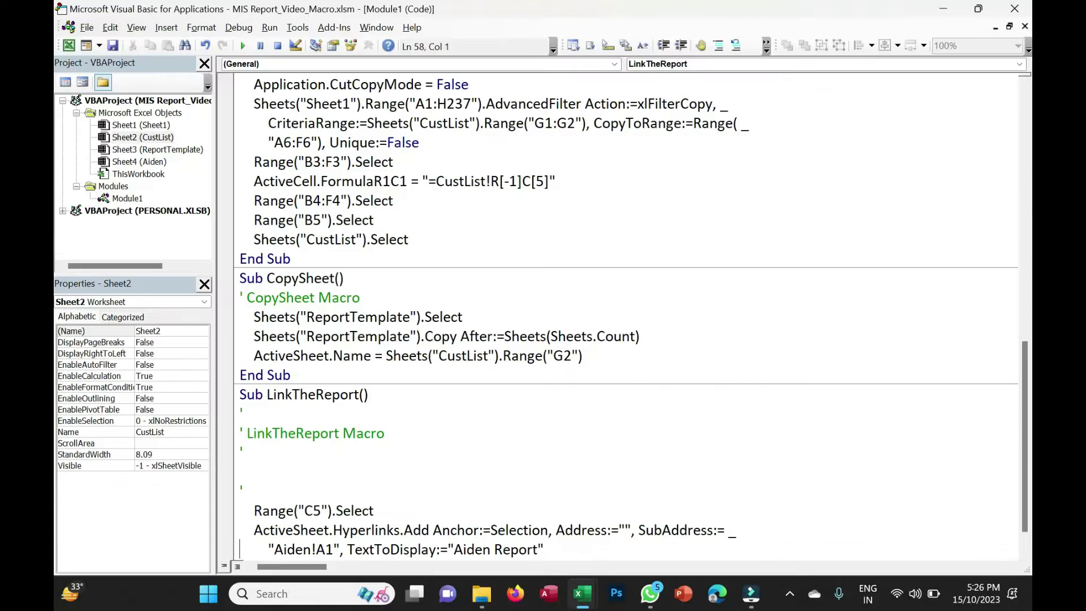
pyautogui.hotkey('alt', 'F11')
pyautogui.click(1025, 26)
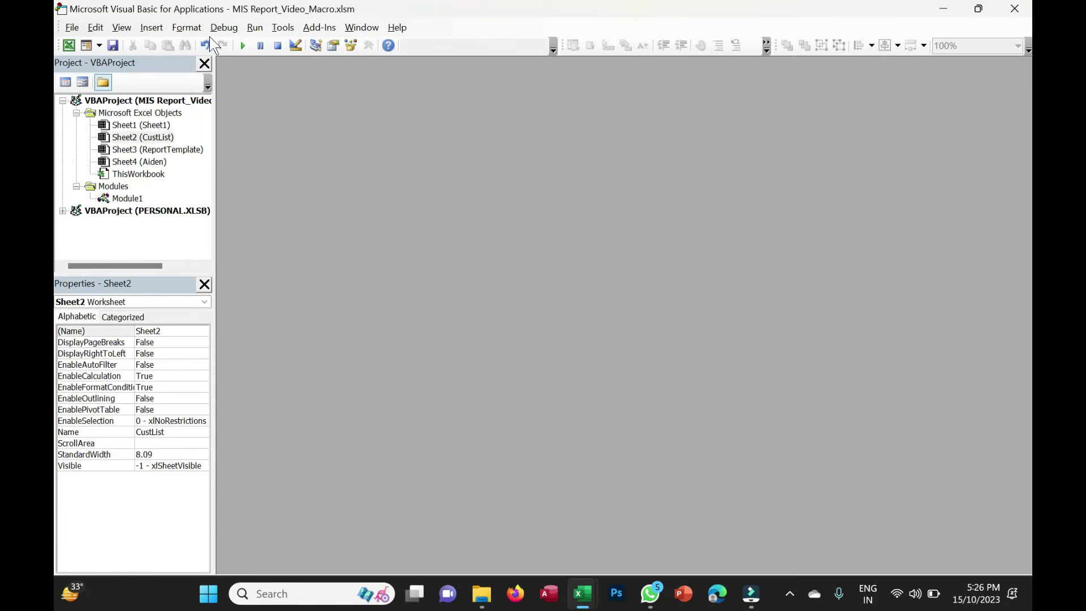
pyautogui.click(68, 45)
# Open the LinkTheReport macro for editing and select its Range("C5").Select line
pyautogui.click(119, 85)
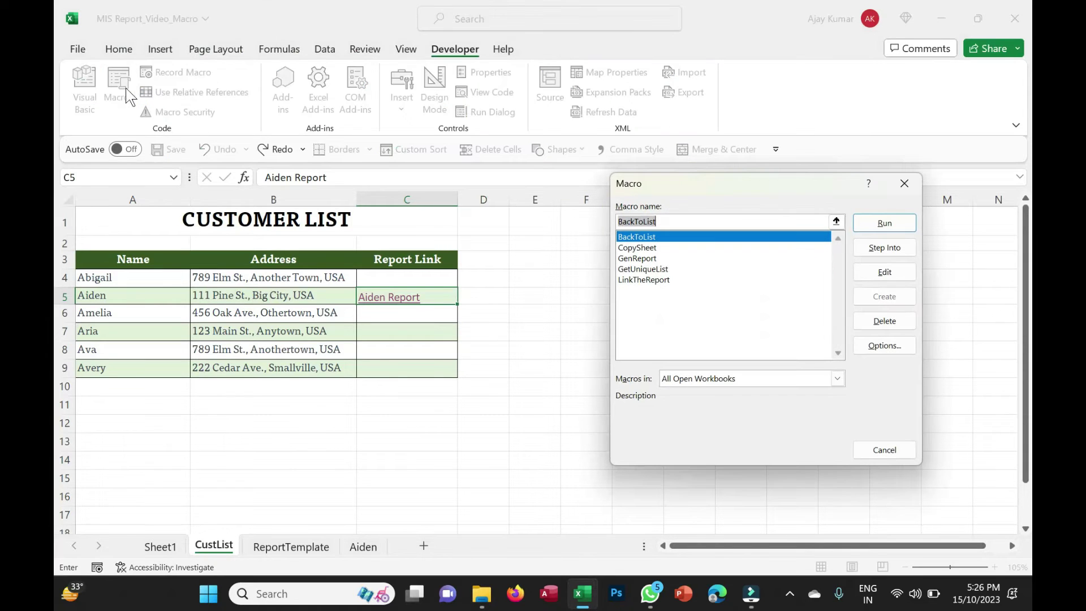
pyautogui.click(643, 280)
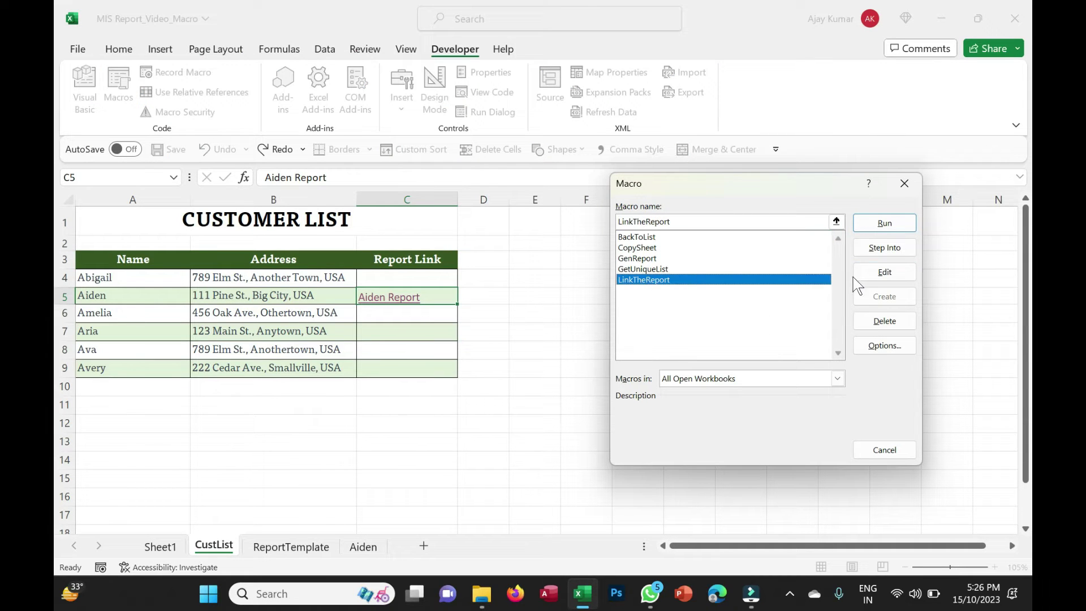
pyautogui.click(884, 273)
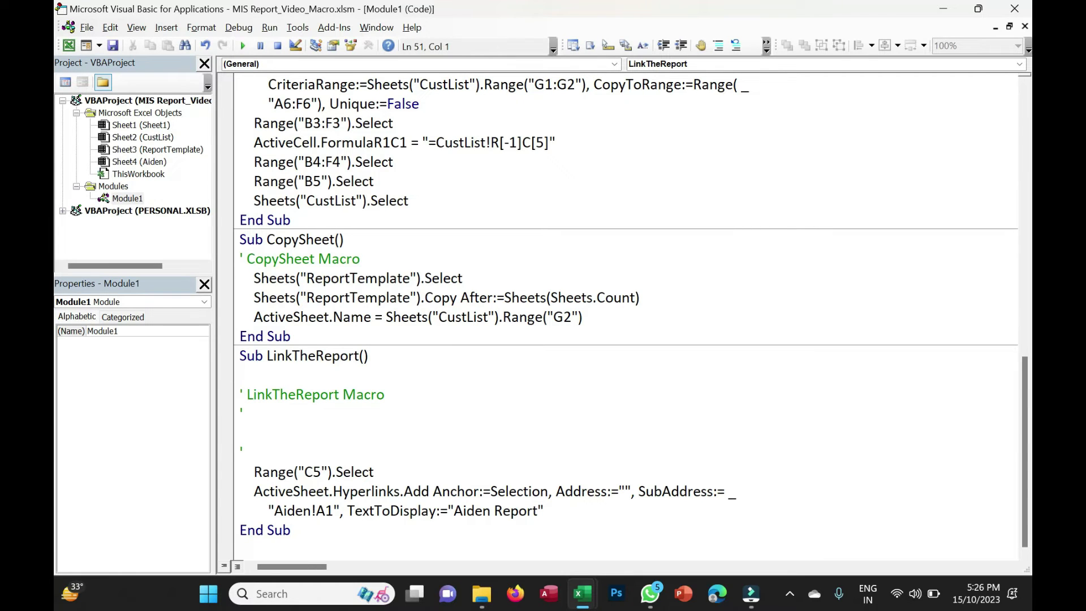
pyautogui.moveTo(373, 471); pyautogui.dragTo(254, 471)
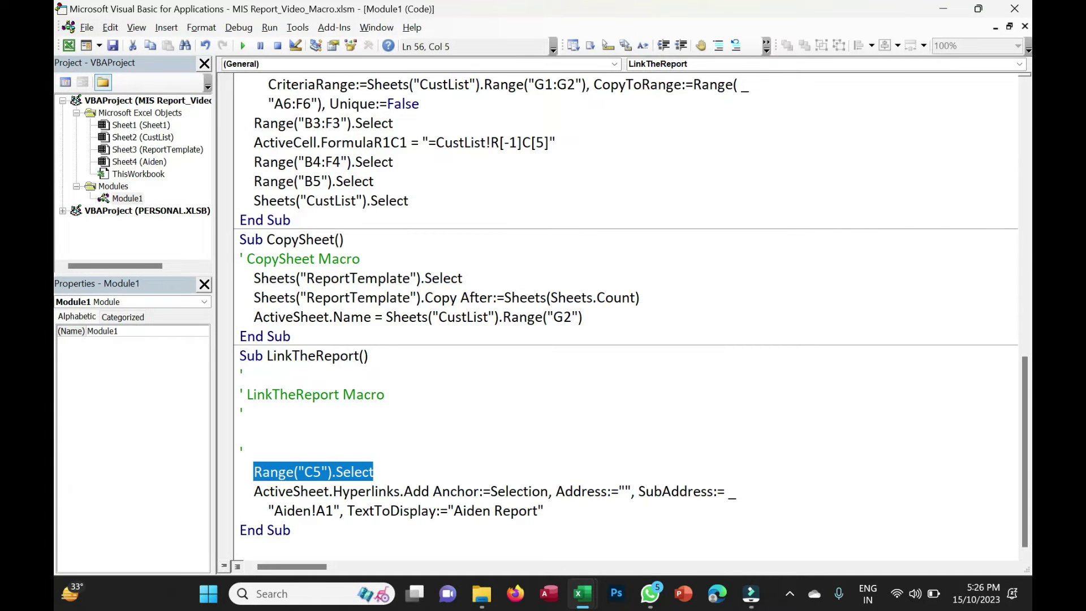
# Delete the Range("C5").Select line and the empty comment lines below the LinkTheReport macro's title comment
pyautogui.press('Delete')
pyautogui.press('BackSpace')
pyautogui.press('BackSpace')
pyautogui.press('BackSpace')
pyautogui.press('BackSpace')
pyautogui.press('BackSpace')
pyautogui.press('BackSpace')
pyautogui.press('BackSpace')
pyautogui.press('BackSpace')
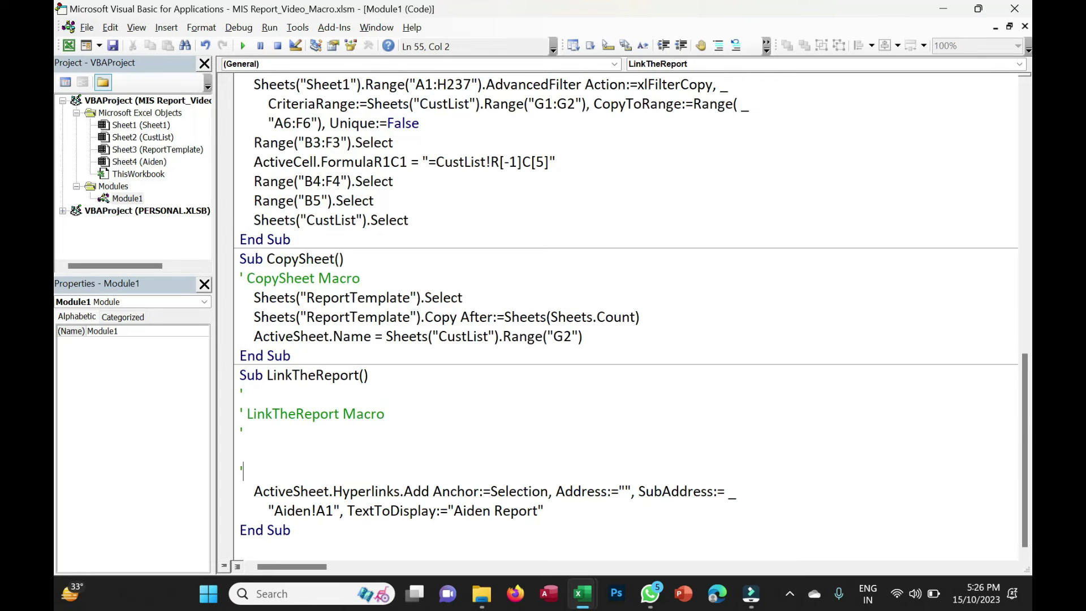
# Change the Anchor argument in the LinkTheReport macro's Hyperlinks.Add statement from Selection to ActiveCell
pyautogui.doubleClick(519, 490)
pyautogui.write('Activee')
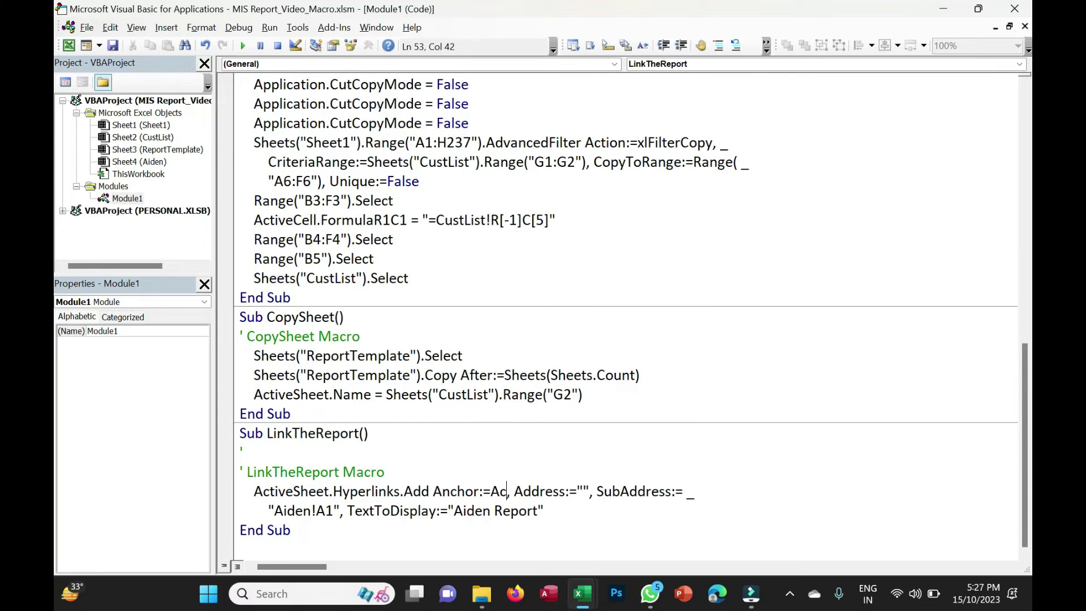
pyautogui.press('BackSpace')
pyautogui.write('cell')
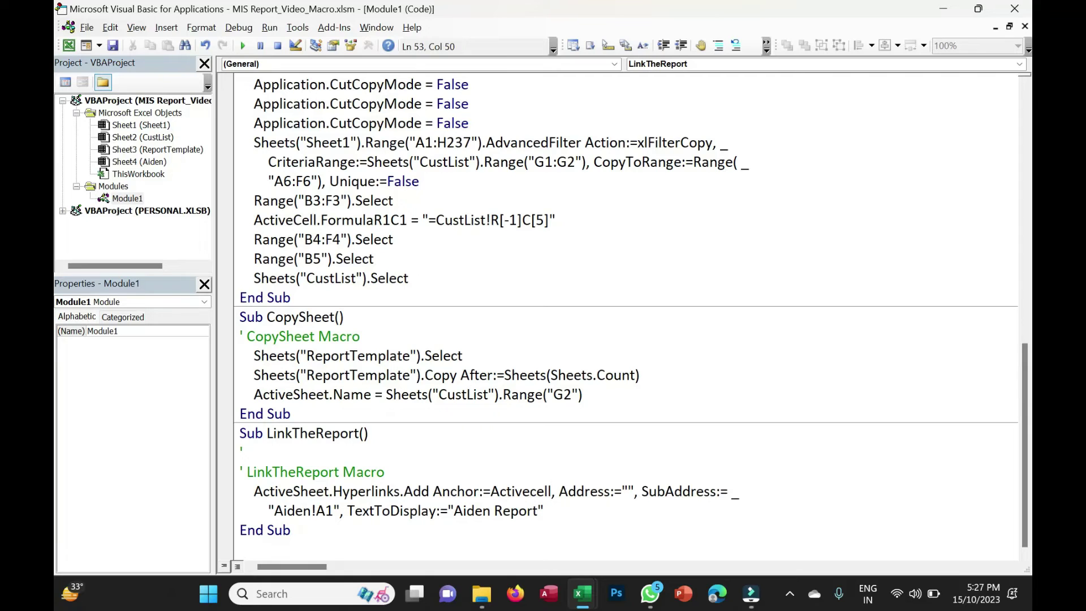
# Replace the fixed sheet name in the hyperlink's SubAddress so that it reads ActiveSheet.Range("G2") & "!A1"
pyautogui.click(311, 510)
pyautogui.moveTo(312, 511); pyautogui.dragTo(275, 511)
pyautogui.moveTo(512, 9); pyautogui.dragTo(741, 286)
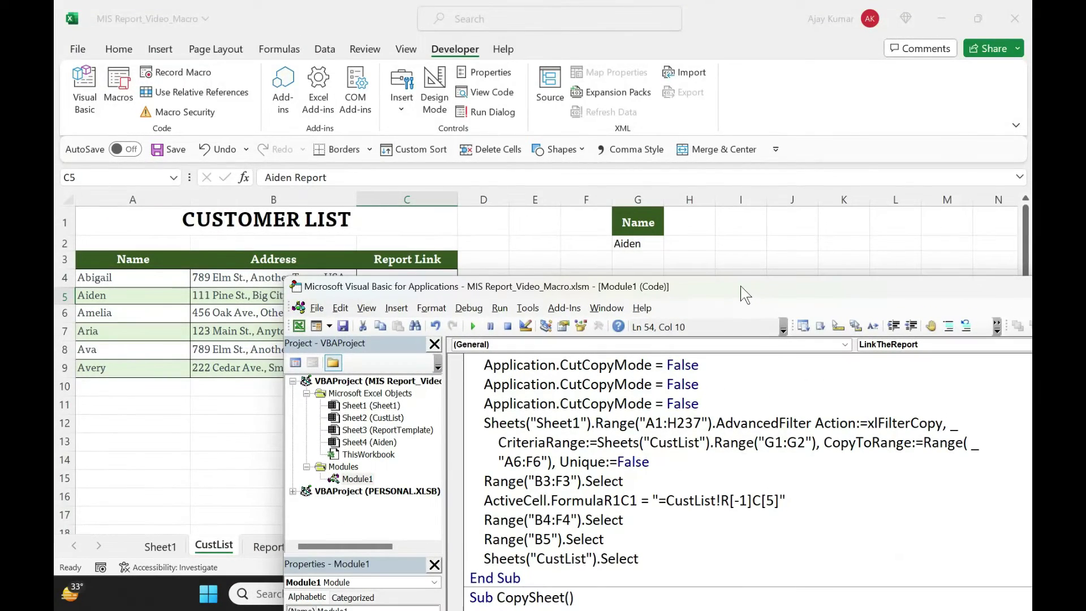
pyautogui.click(638, 243)
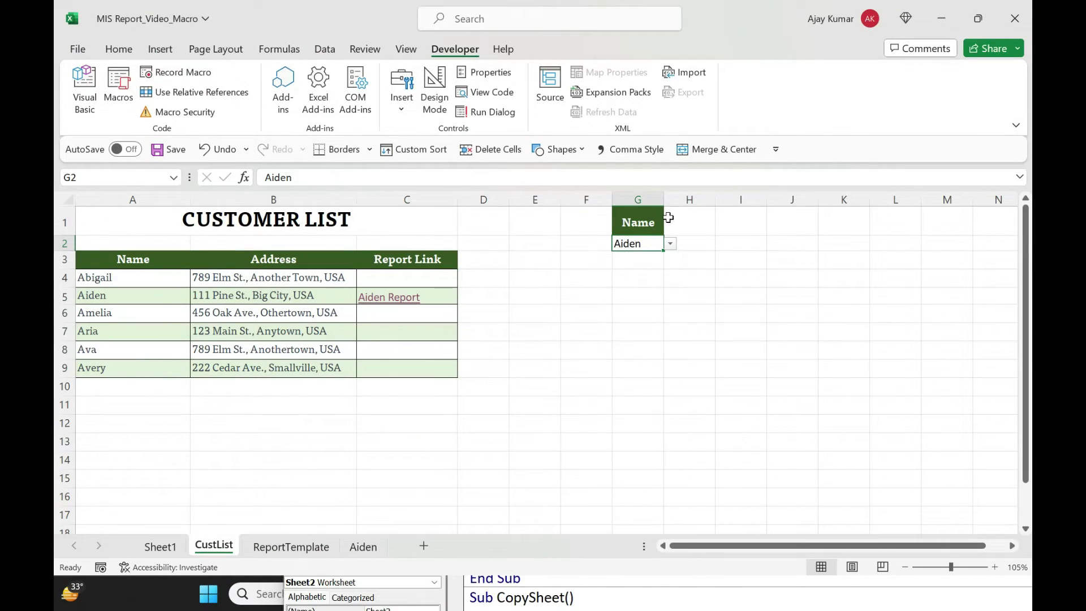
pyautogui.hotkey('alt', 'F11')
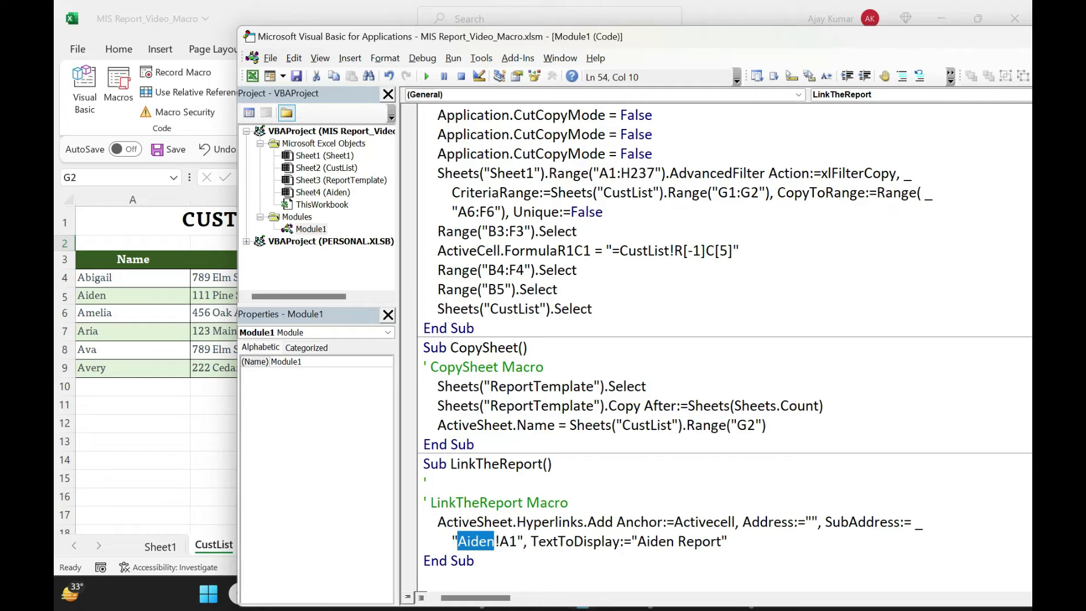
pyautogui.press('BackSpace')
pyautogui.click(452, 541)
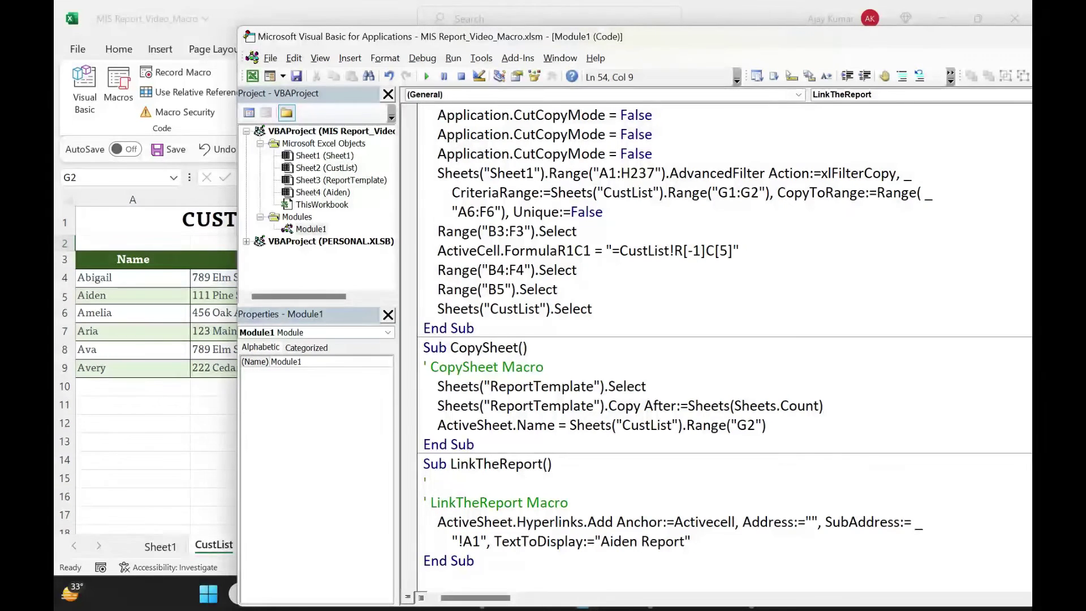
pyautogui.hotkey('alt', 'F11')
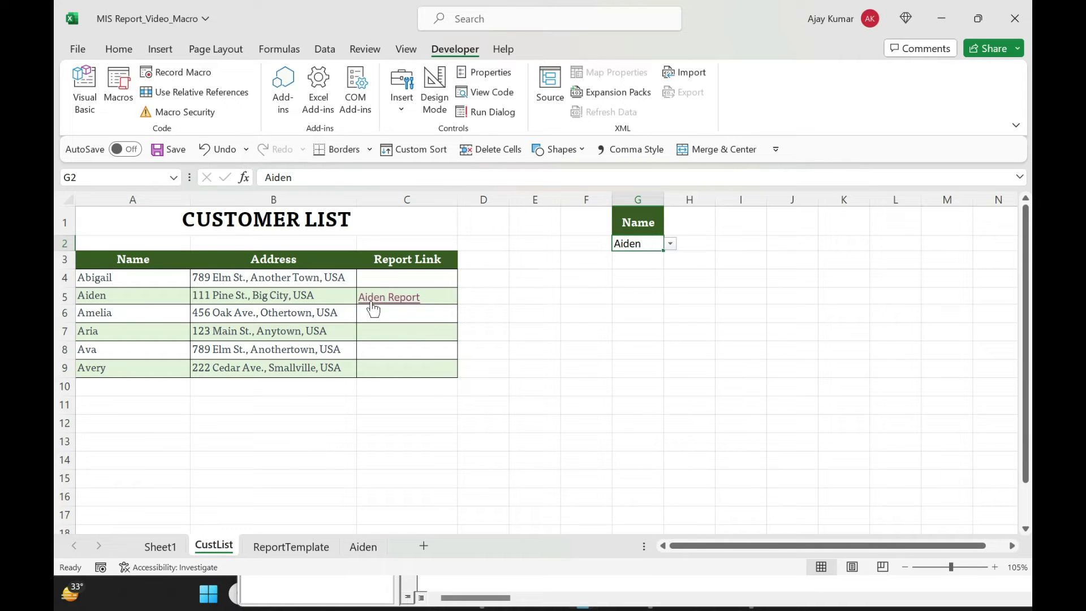
pyautogui.hotkey('alt', 'F11')
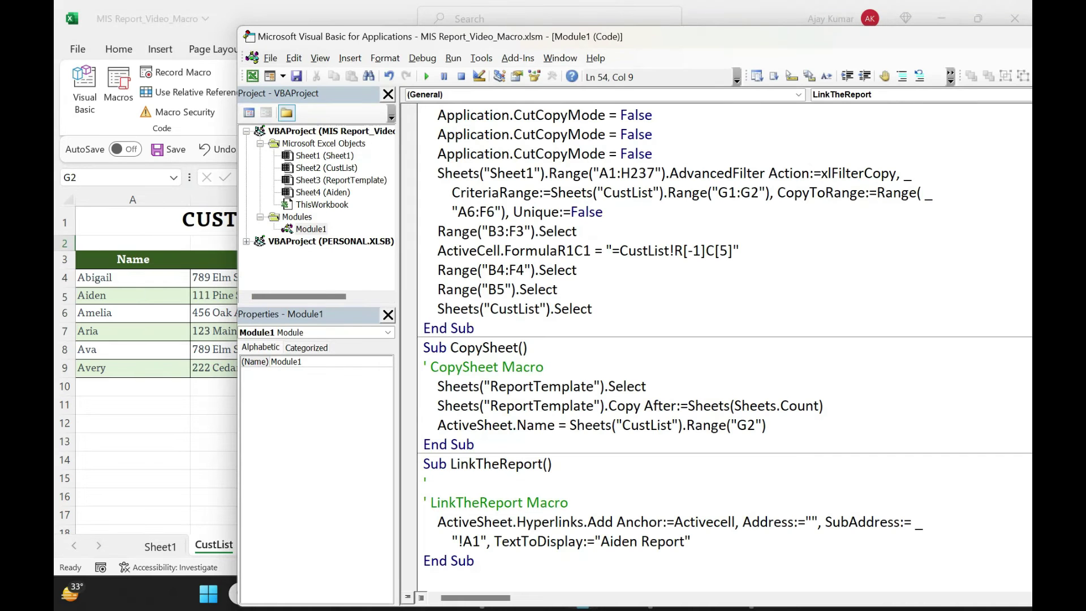
pyautogui.write('Activesheet.Range(')
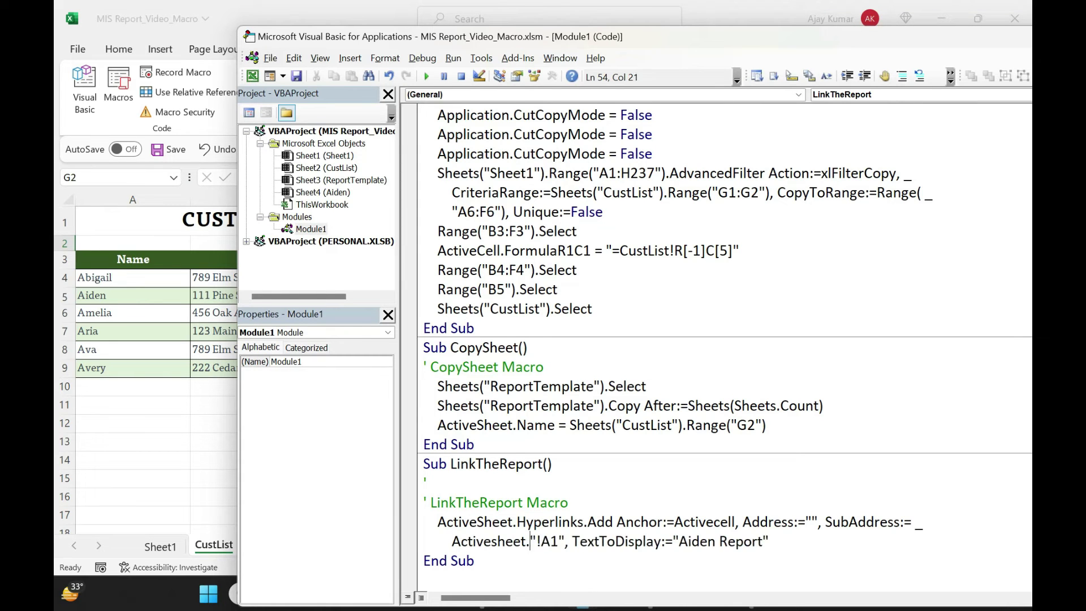
pyautogui.write('"G2") ')
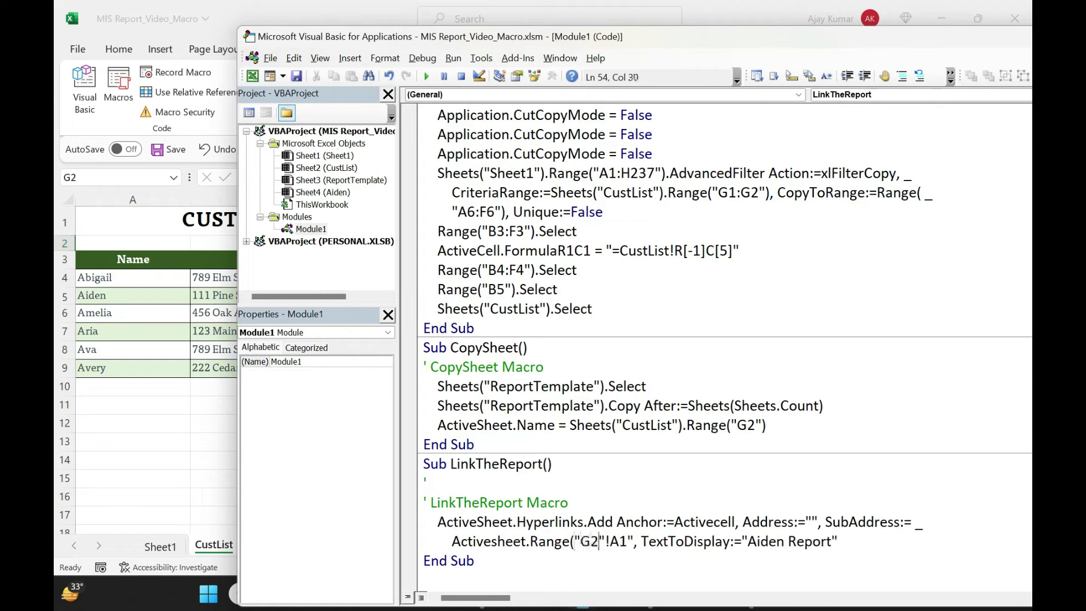
pyautogui.write('&')
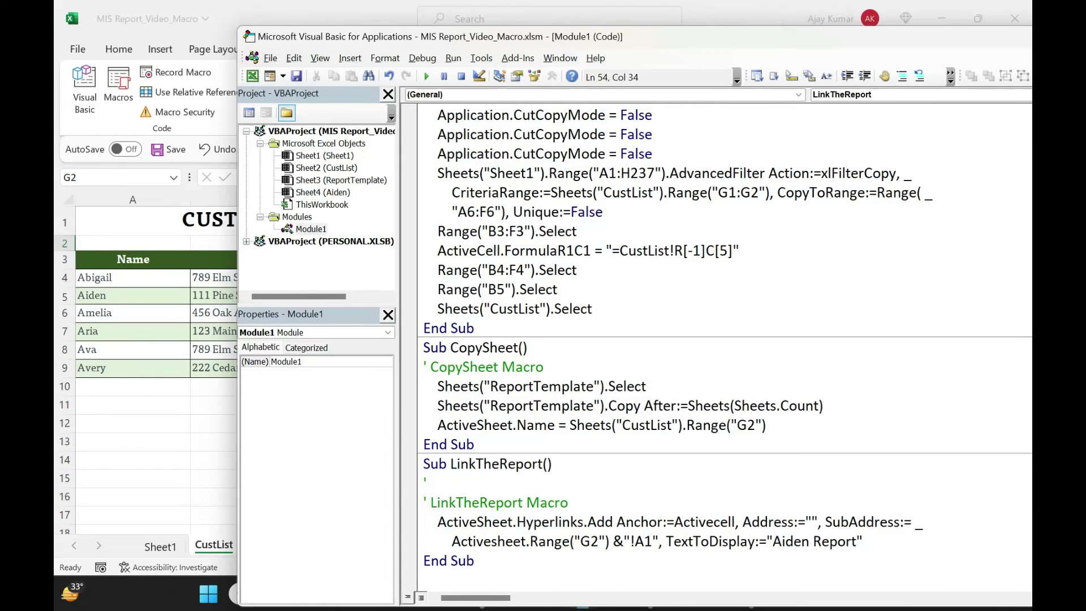
pyautogui.click(474, 560)
# Replace the fixed customer name in TextToDisplay with a copy of the G2 reference, giving ActiveSheet.Range("G2") & " Report"
pyautogui.moveTo(451, 541); pyautogui.dragTo(662, 541)
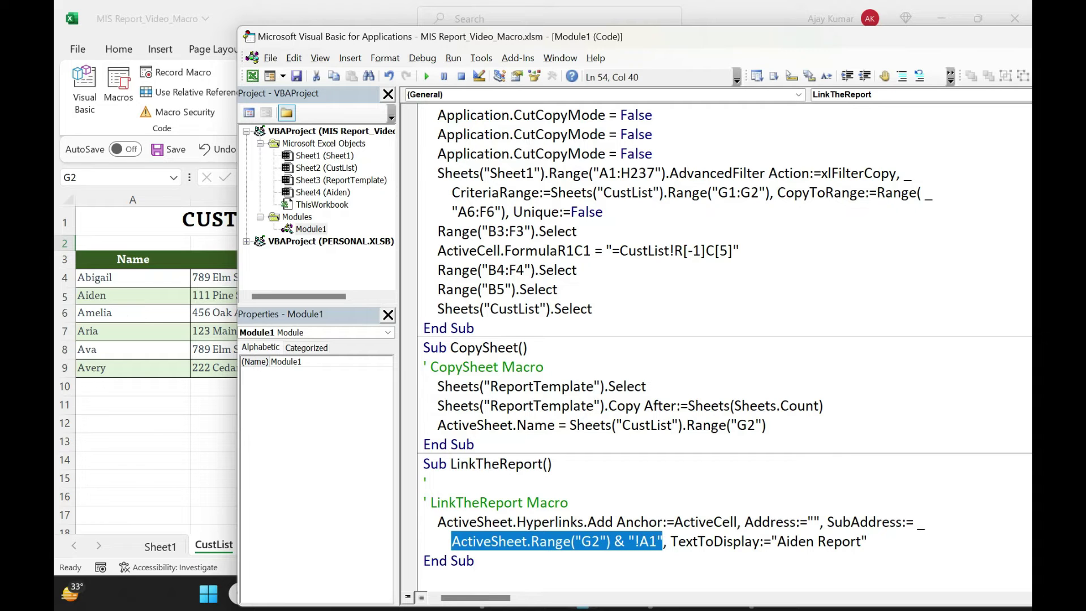
pyautogui.click(144, 314)
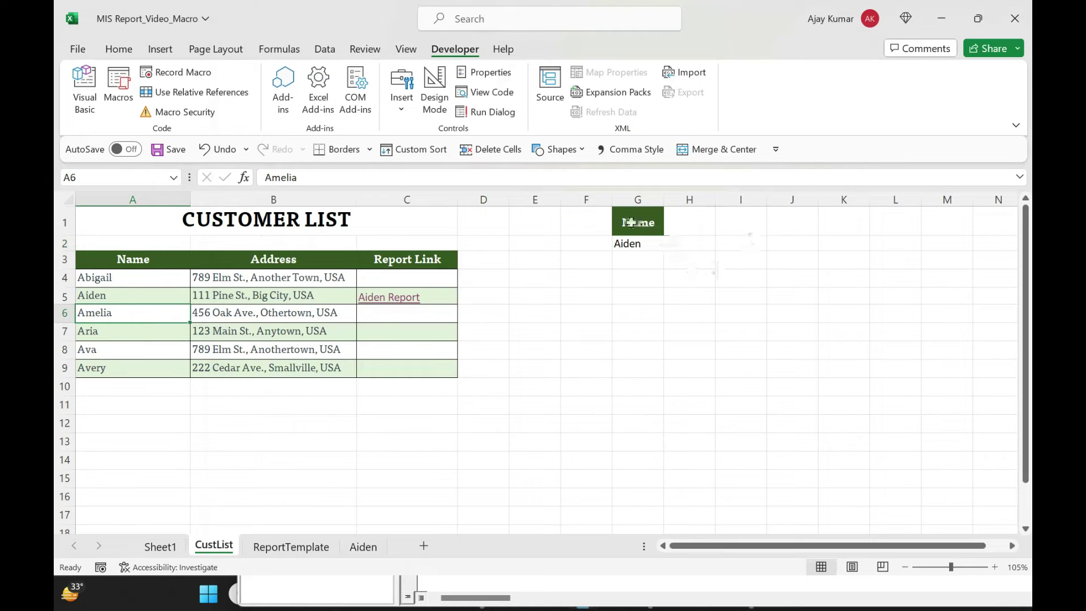
pyautogui.click(640, 244)
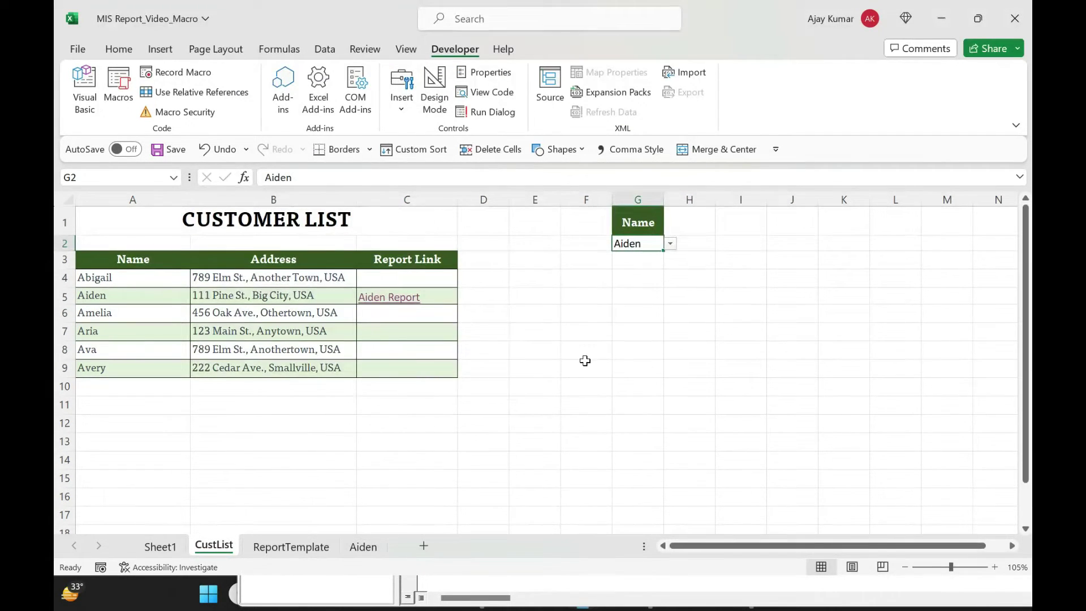
pyautogui.hotkey('alt', 'F11')
pyautogui.click(791, 542)
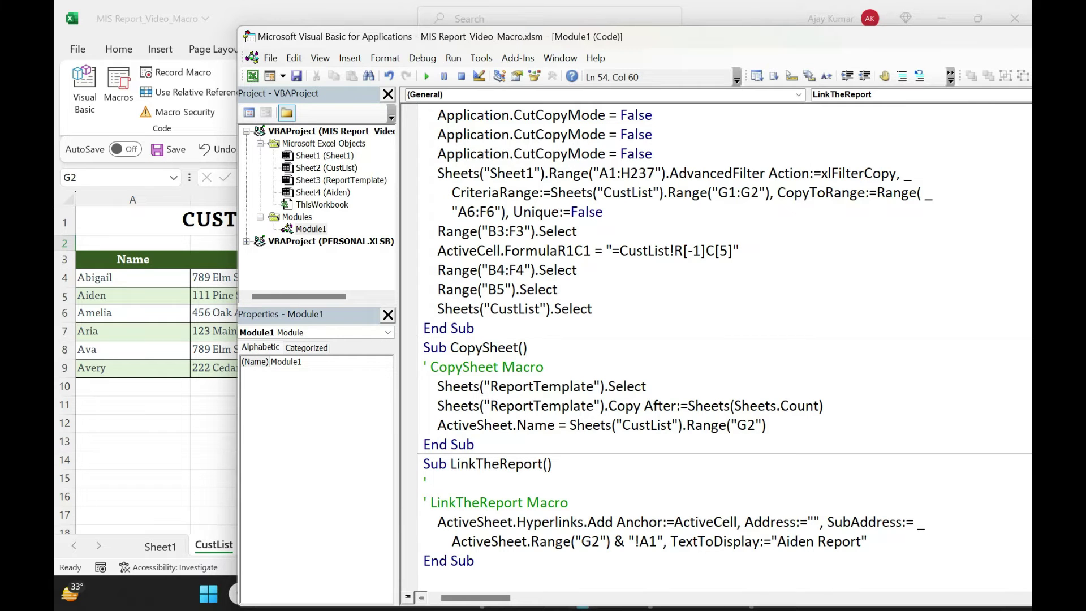
pyautogui.moveTo(451, 541); pyautogui.dragTo(610, 541)
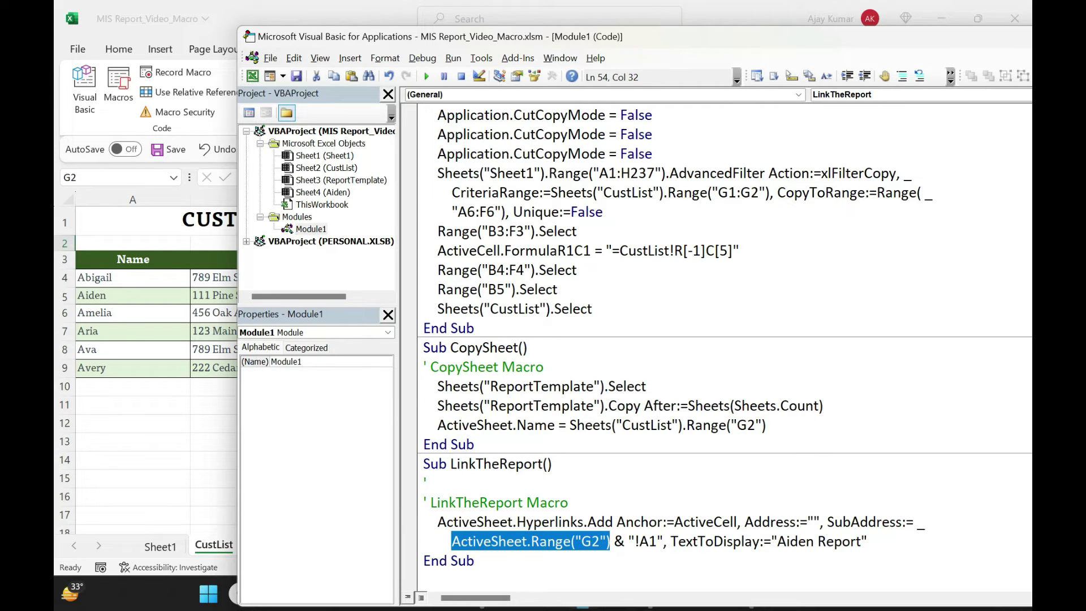
pyautogui.hotkey('ctrl', 'c')
pyautogui.moveTo(819, 541); pyautogui.dragTo(772, 538)
pyautogui.hotkey('ctrl', 'v')
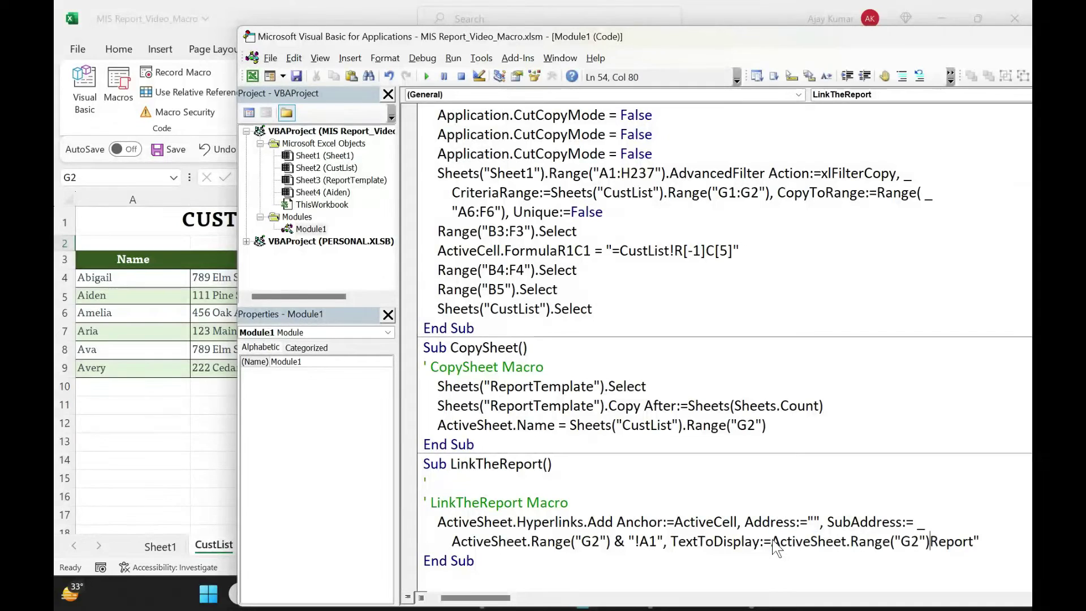
pyautogui.write('& "')
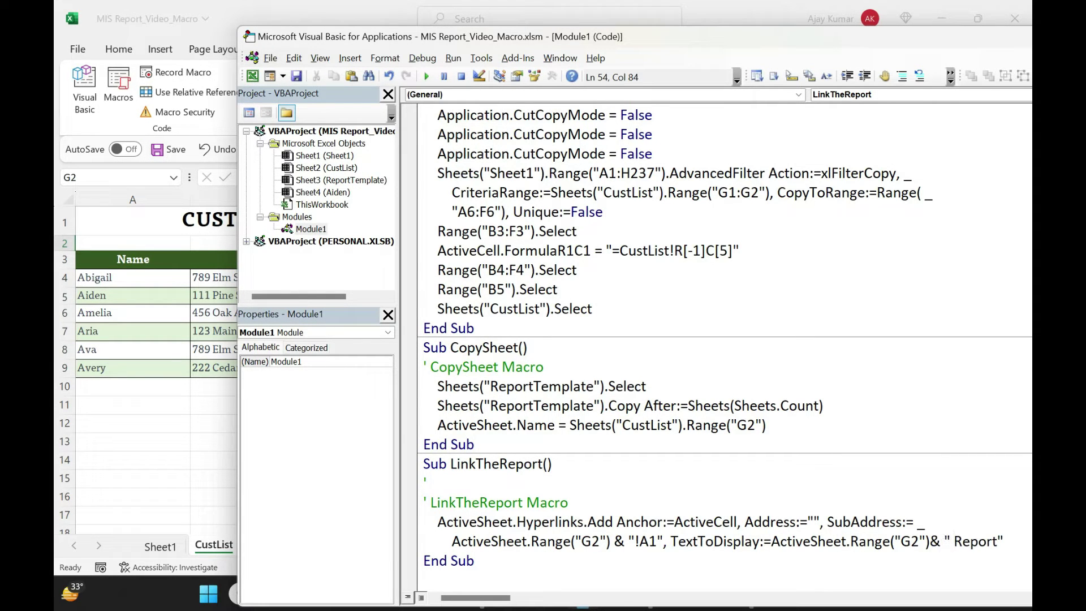
pyautogui.click(474, 561)
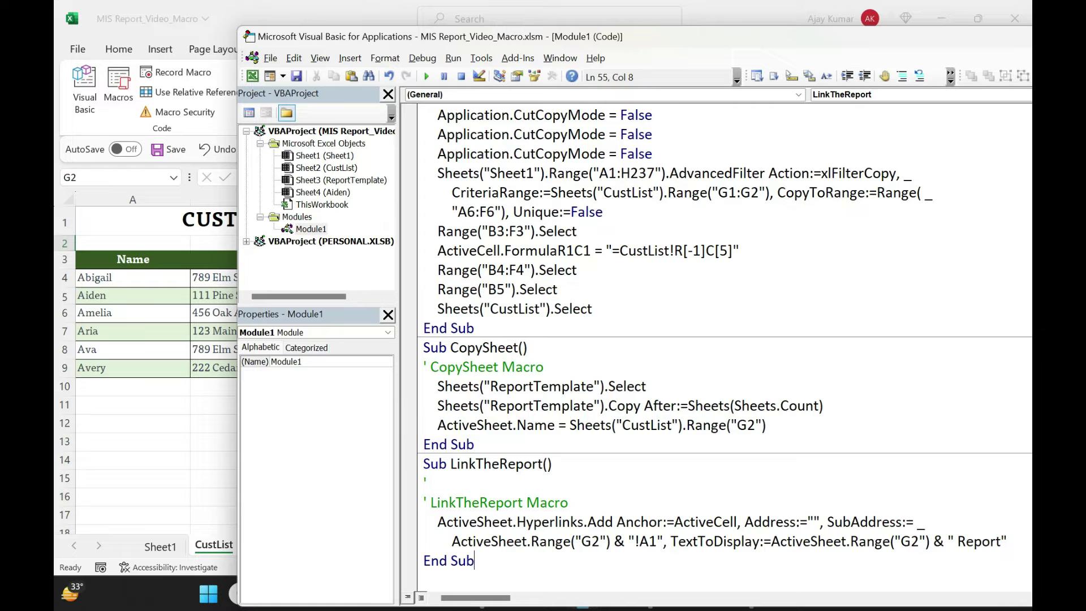
# Leave the code editor and clear the existing report link from C5 on the CustList sheet
pyautogui.moveTo(1007, 541); pyautogui.dragTo(947, 542)
pyautogui.moveTo(771, 541); pyautogui.dragTo(946, 541)
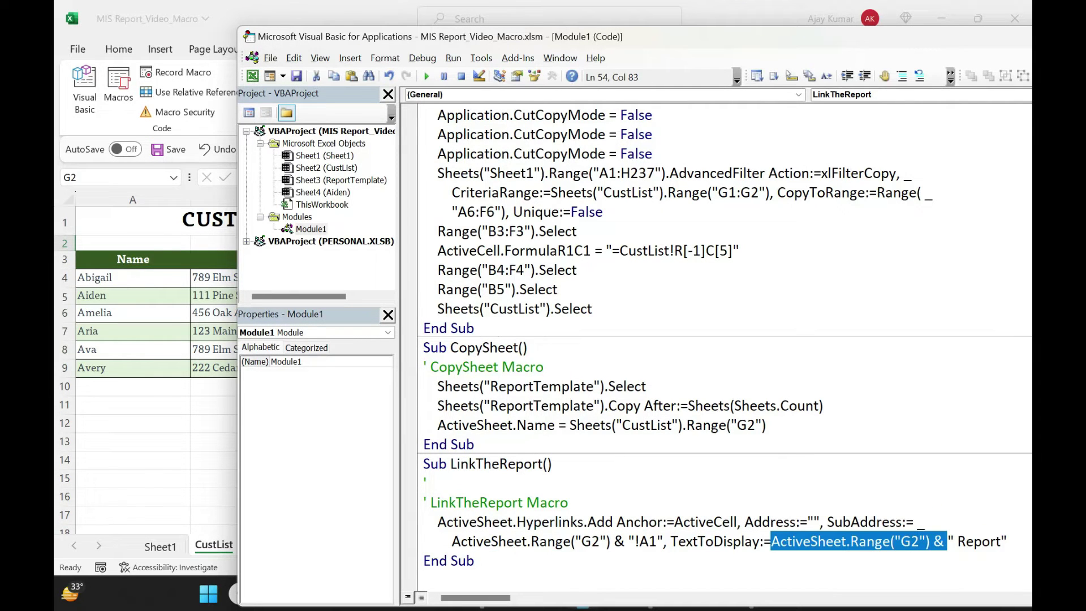
pyautogui.doubleClick(919, 45)
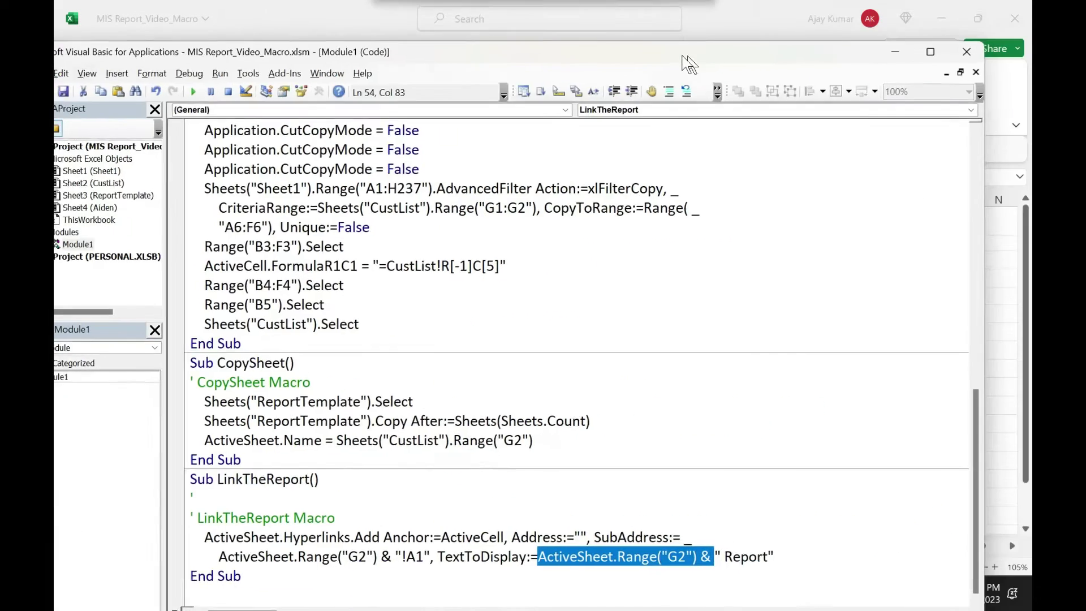
pyautogui.click(961, 62)
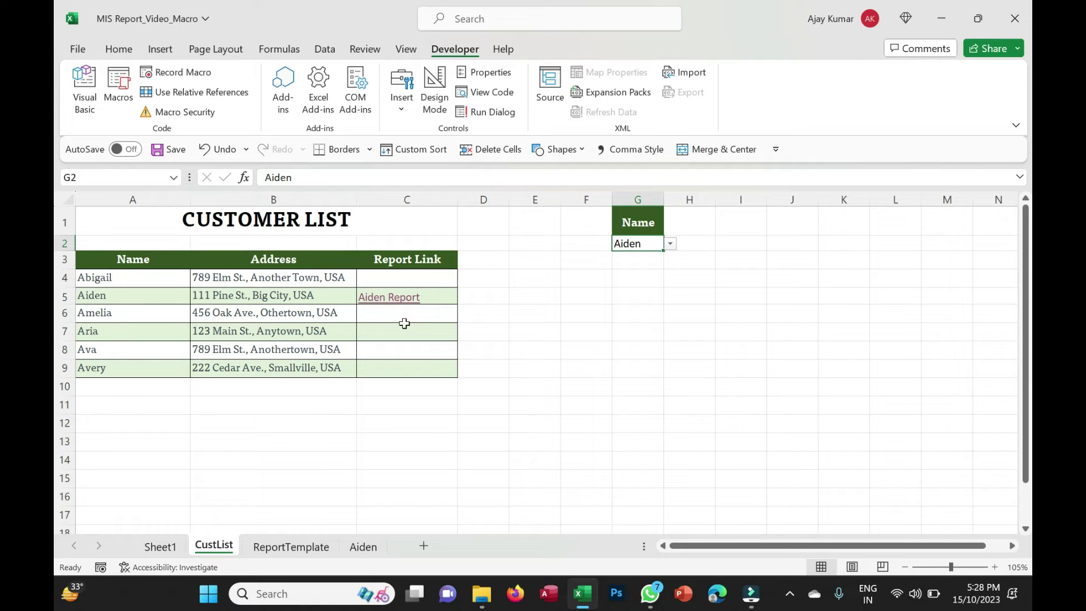
pyautogui.click(442, 300)
pyautogui.press('Delete')
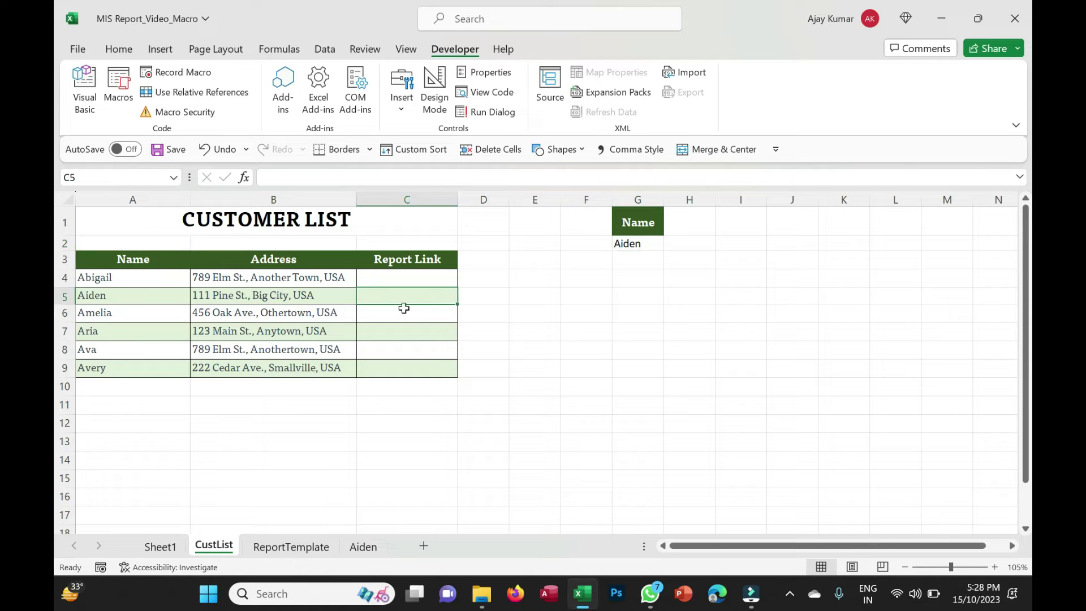
# Run the LinkTheReport macro with cell C5 of the CustList sheet selected
pyautogui.click(578, 280)
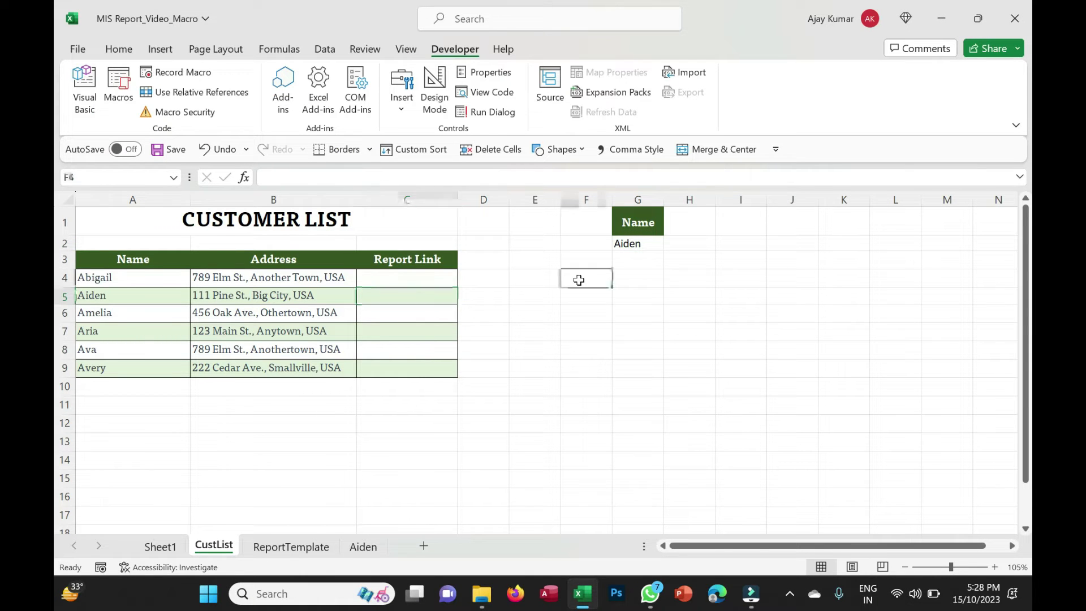
pyautogui.click(409, 295)
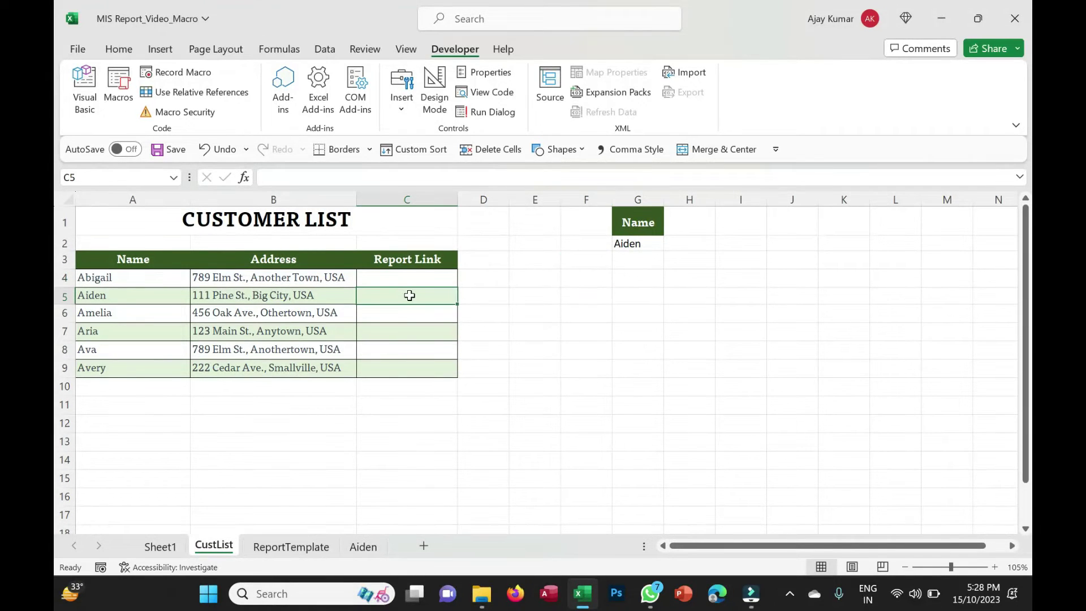
pyautogui.click(118, 79)
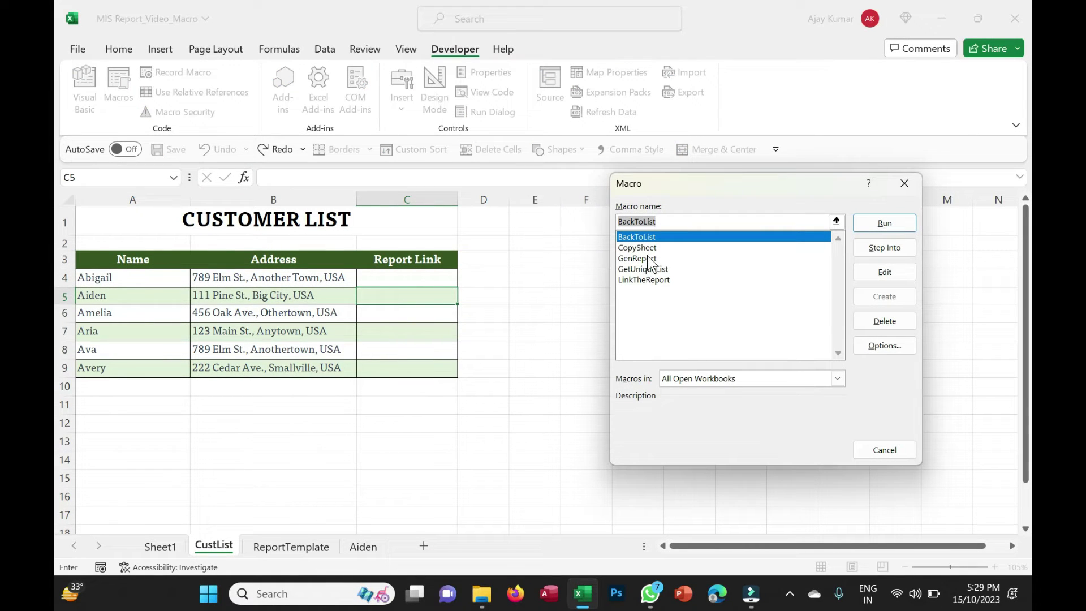
pyautogui.click(654, 281)
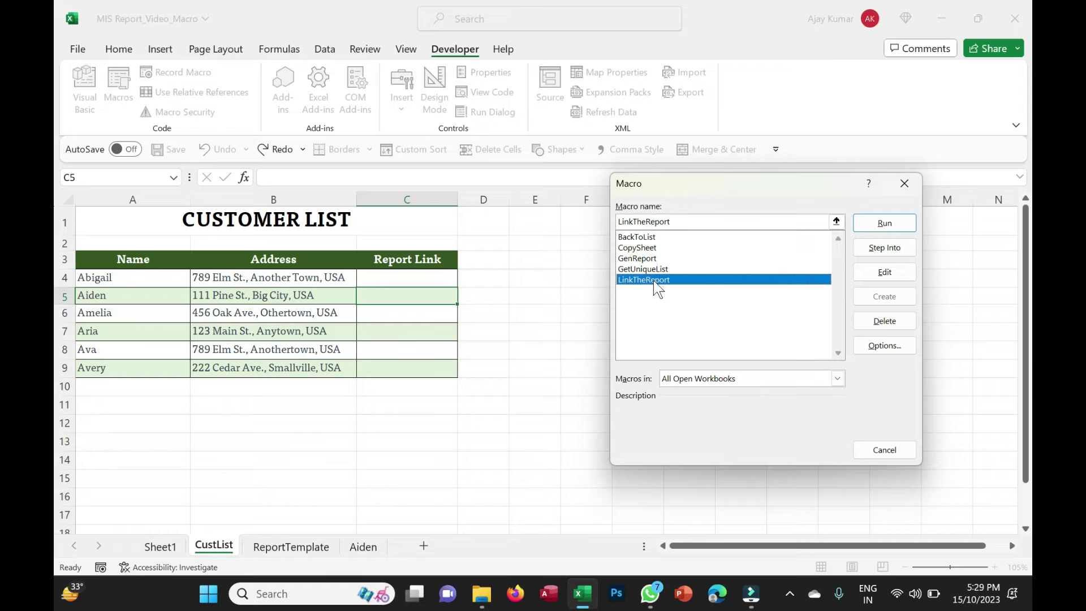
pyautogui.click(885, 223)
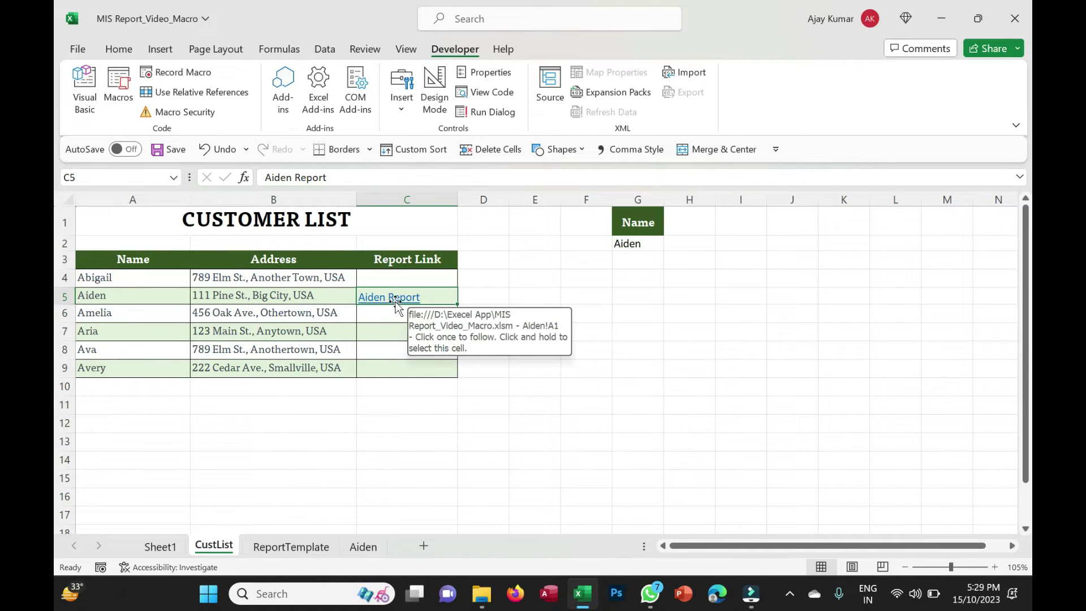
# Choose the first listed customer in G2 and run the GenReport macro
pyautogui.click(633, 244)
pyautogui.click(670, 244)
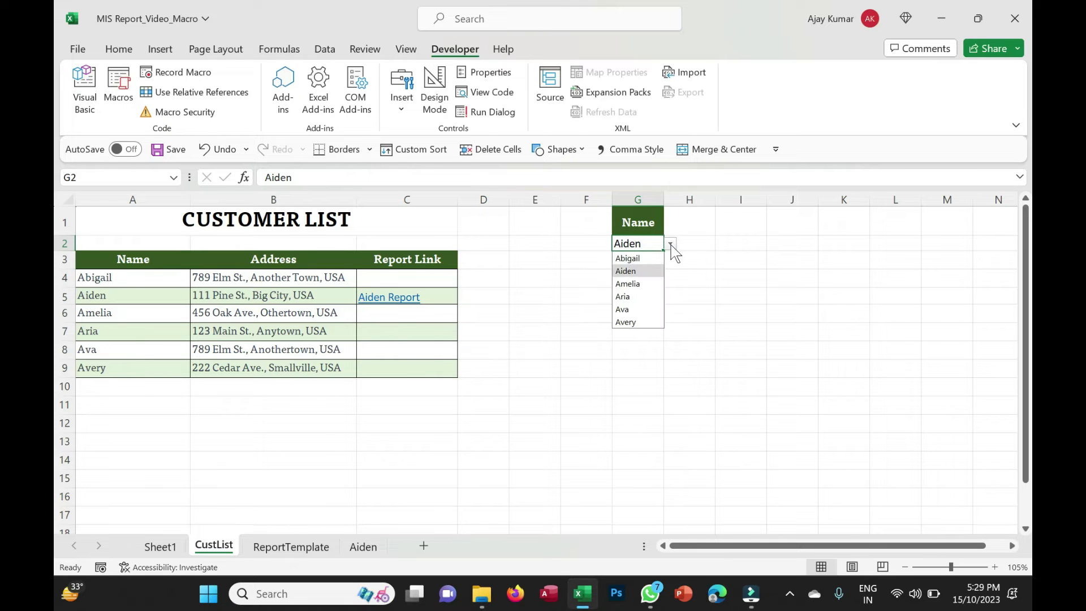
pyautogui.click(629, 259)
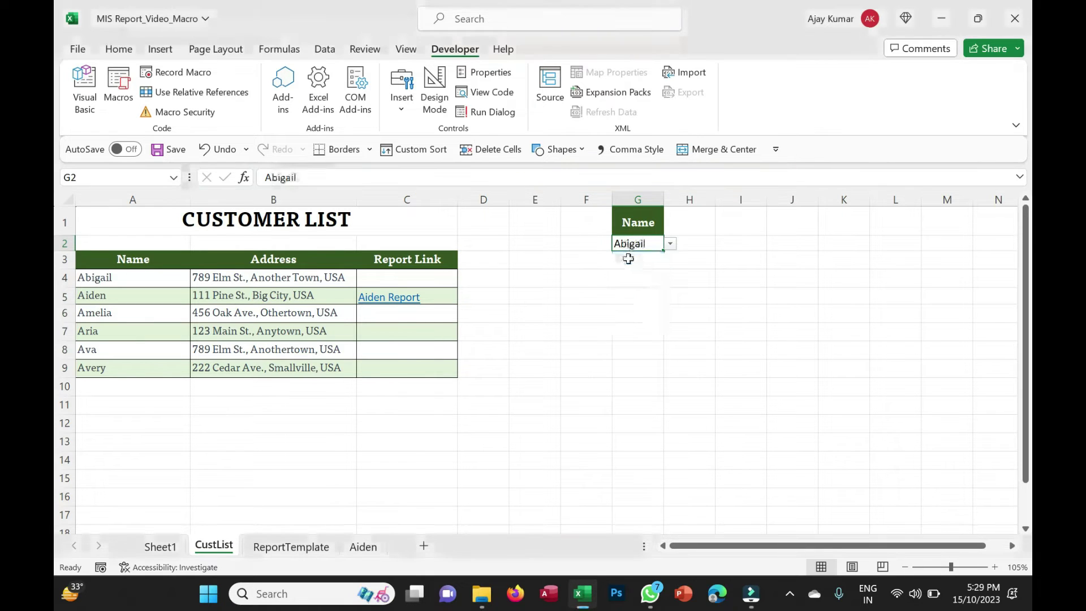
pyautogui.click(119, 90)
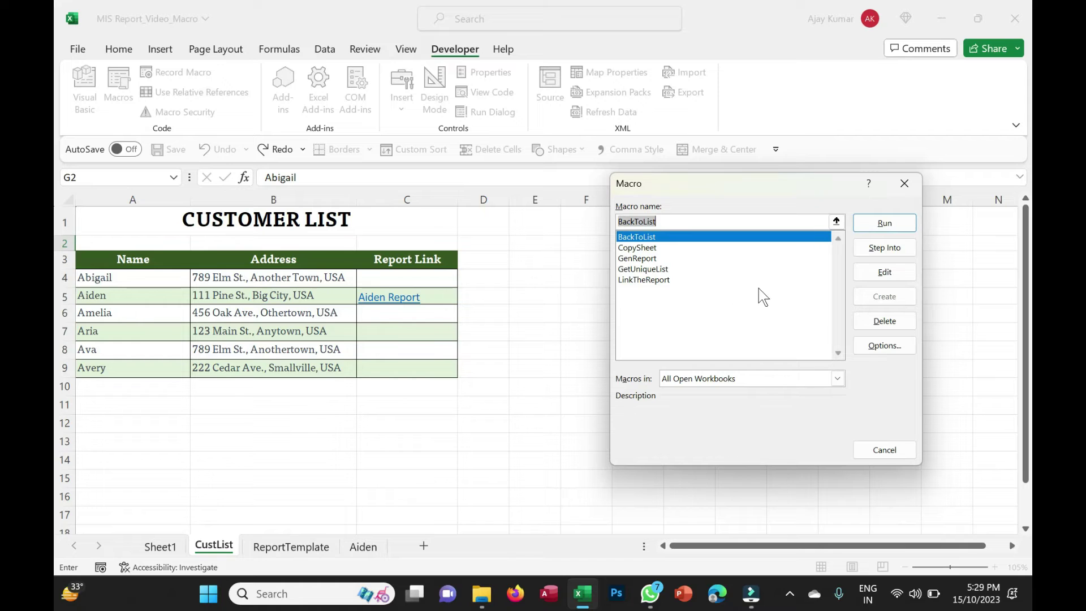
pyautogui.click(643, 259)
pyautogui.click(885, 226)
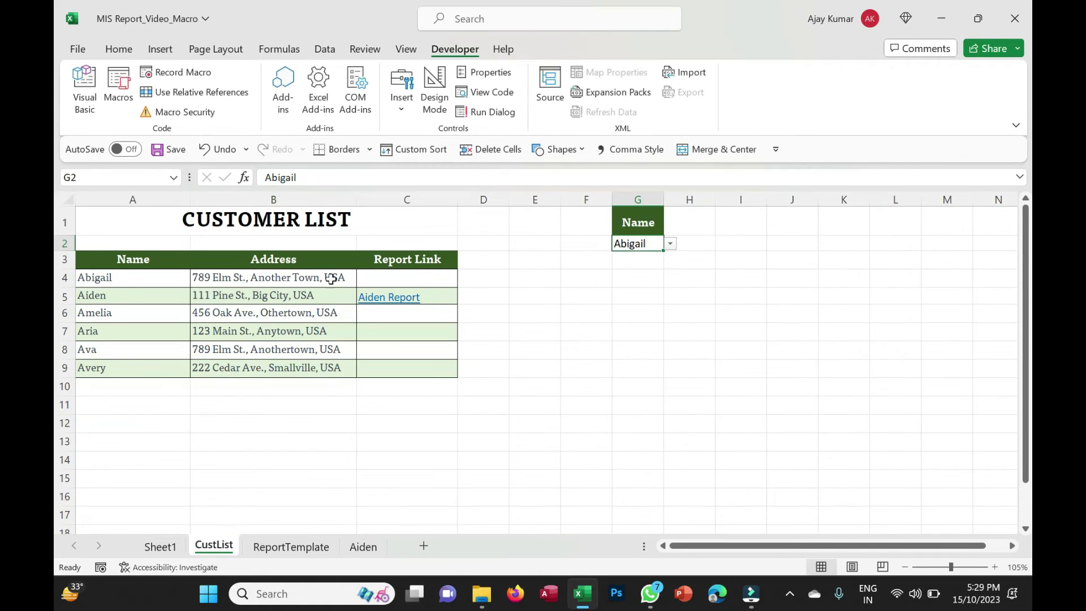
# Run the CopySheet macro to copy the report template to a sheet named after the customer in G2
pyautogui.click(118, 89)
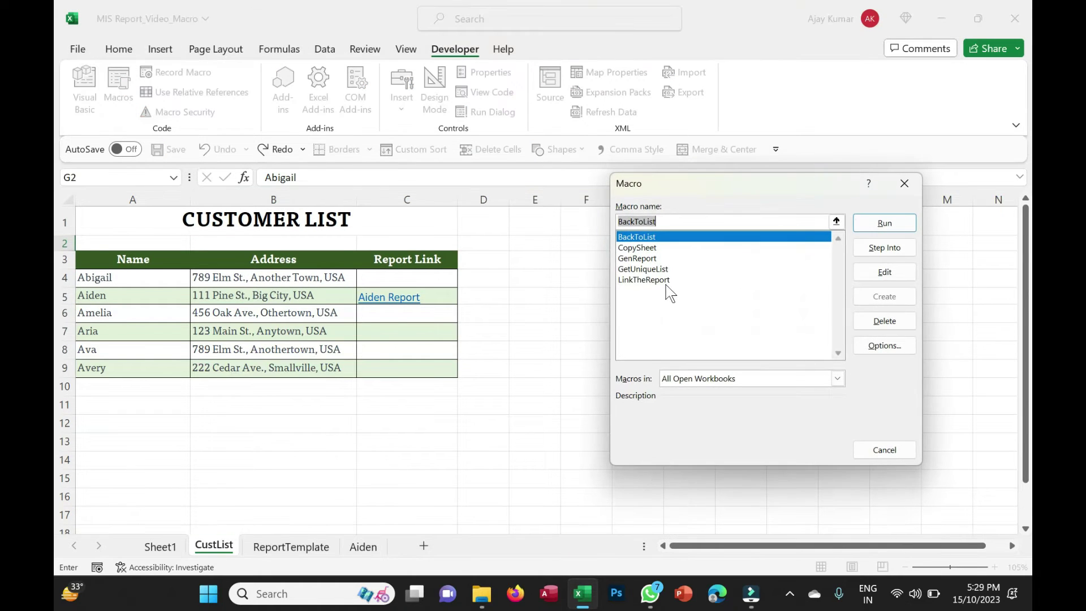
pyautogui.click(637, 248)
pyautogui.click(885, 226)
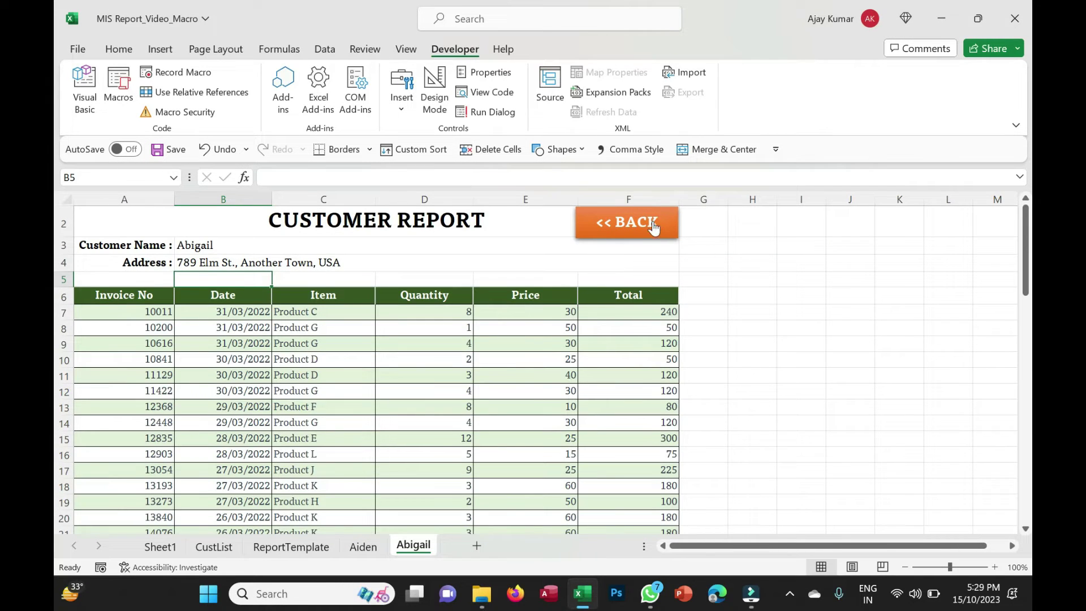
# Test the report's back button, then review the copied customer report sheet and return to CustList
pyautogui.click(653, 222)
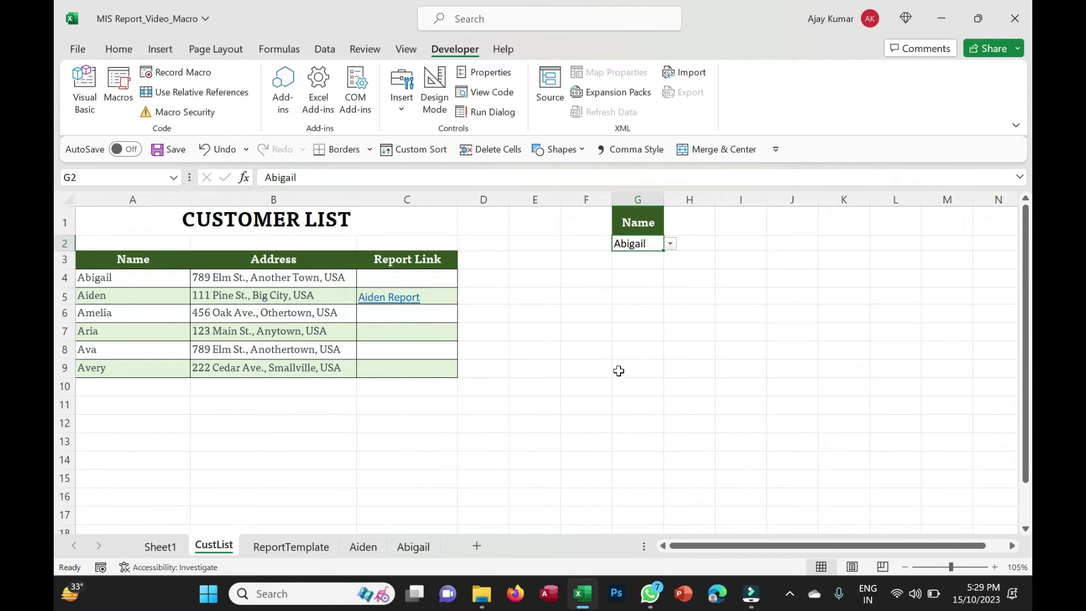
pyautogui.hotkey('ctrl', 'pagedown')
pyautogui.hotkey('ctrl', 'pagedown')
pyautogui.hotkey('ctrl', 'pagedown')
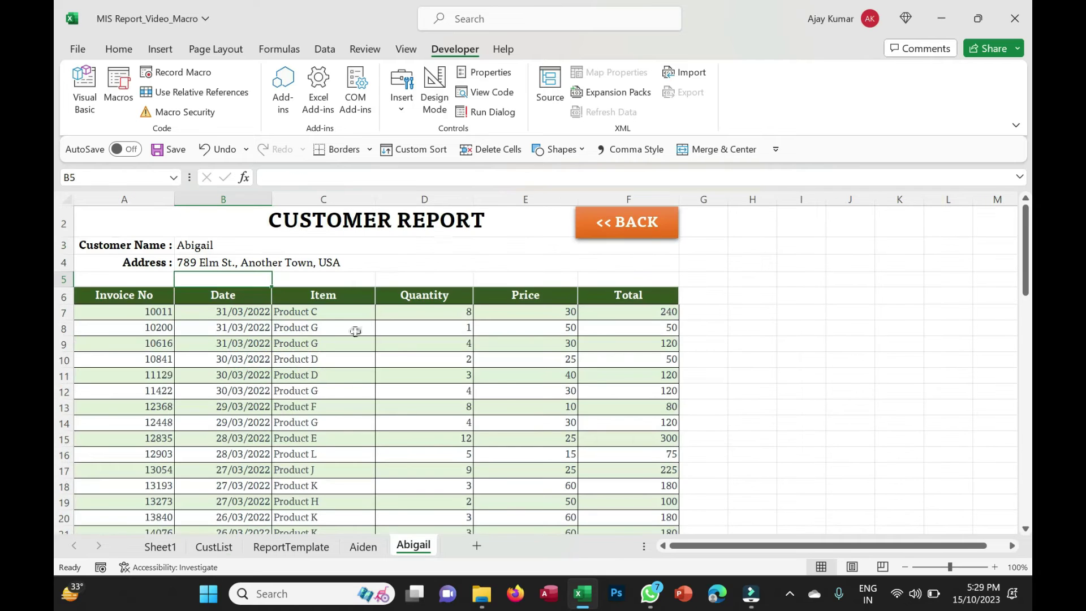
pyautogui.click(215, 546)
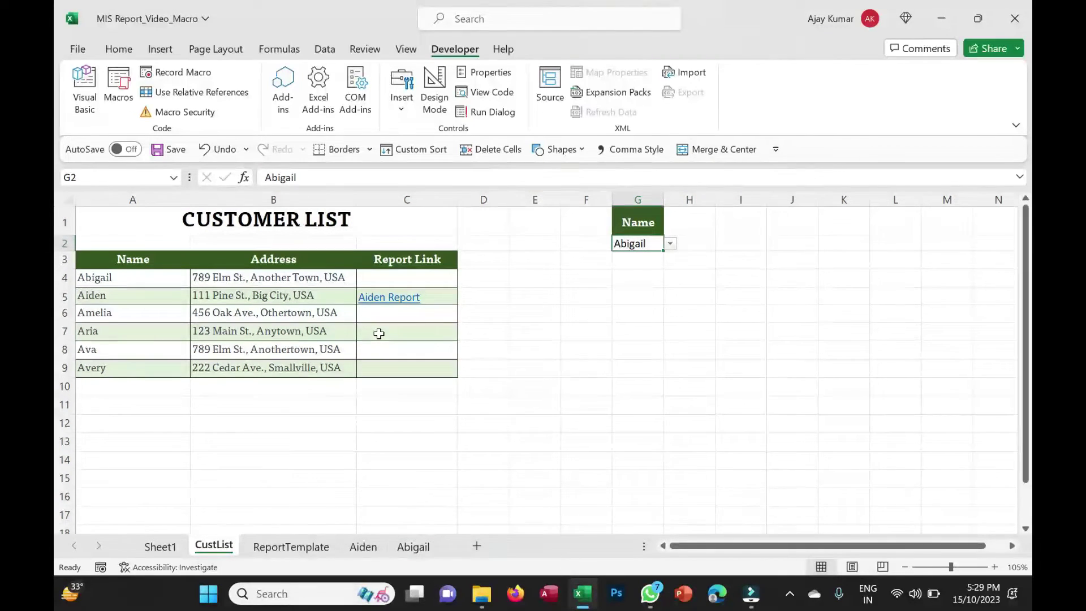
# Edit the CopySheet macro, adding the line Sheets("CustList").Select after the line that names the copied sheet
pyautogui.click(118, 85)
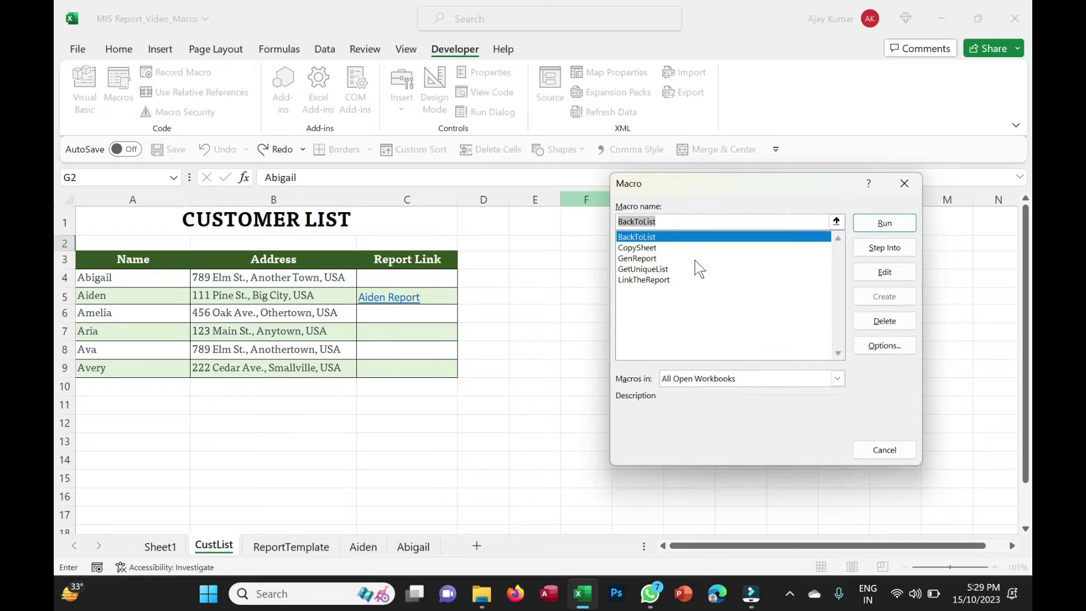
pyautogui.click(641, 249)
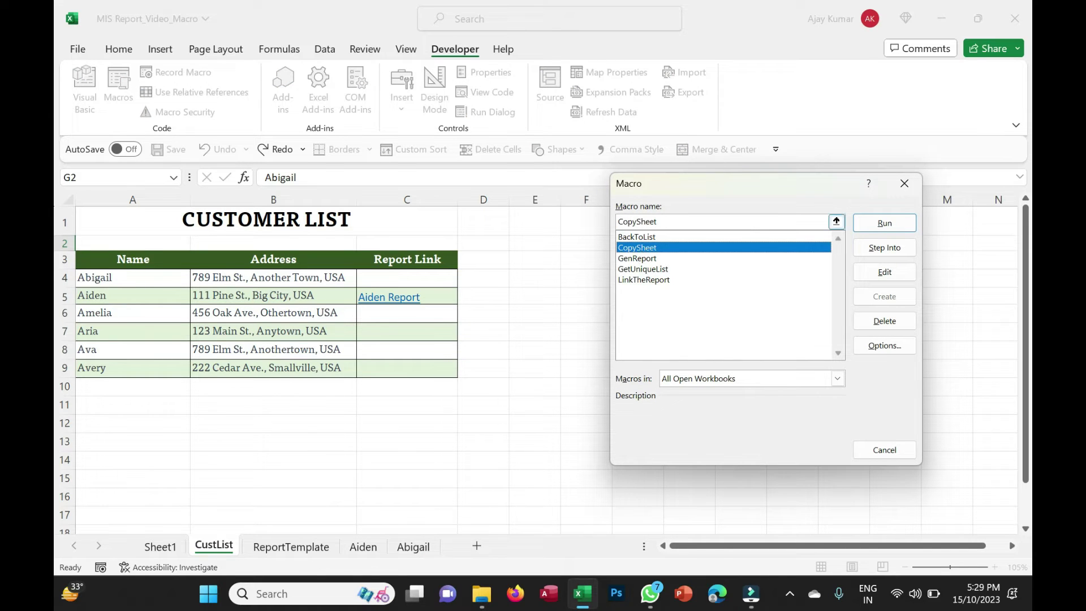
pyautogui.click(887, 275)
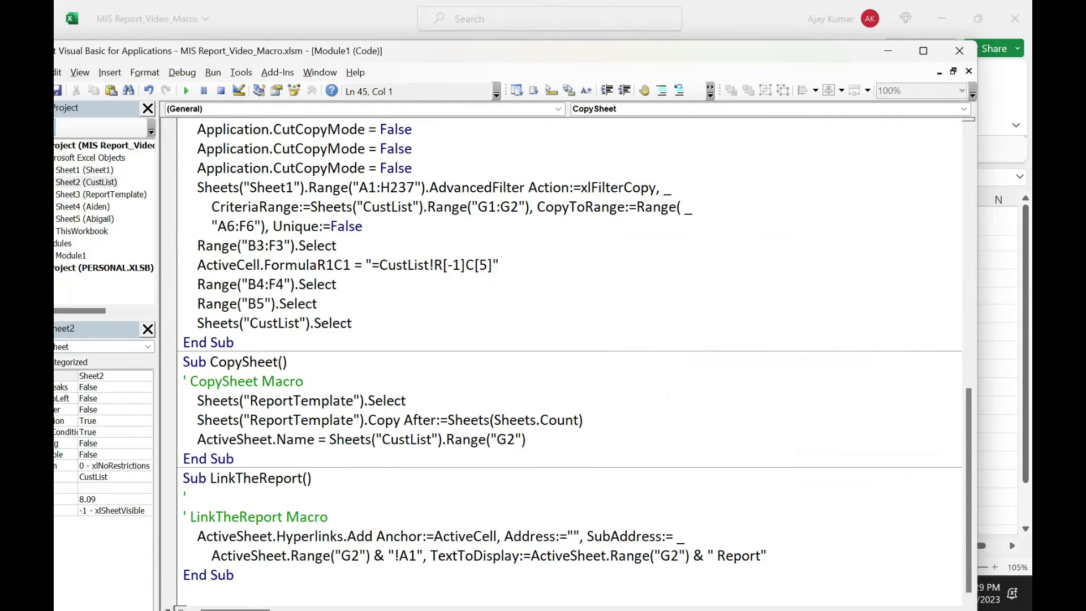
pyautogui.moveTo(446, 440); pyautogui.dragTo(330, 440)
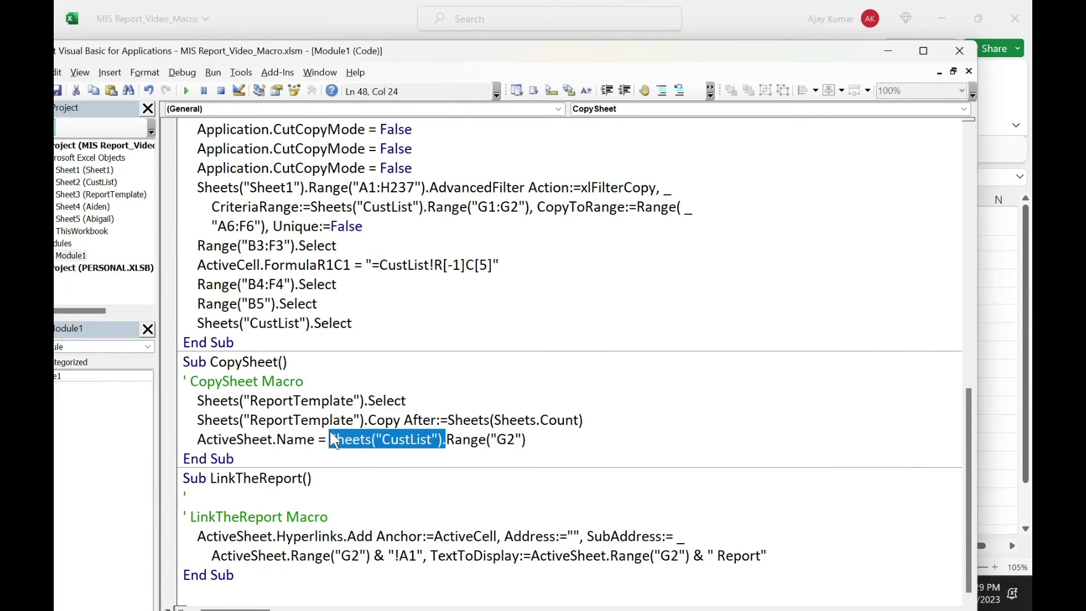
pyautogui.press('End')
pyautogui.press('Return')
pyautogui.write('Sheets("CustList").')
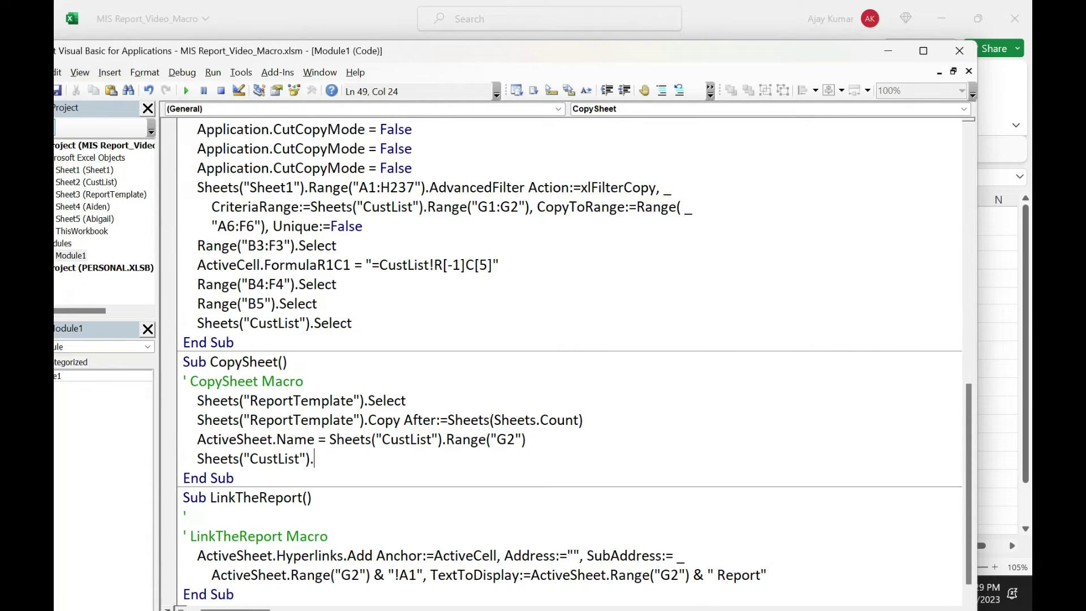
pyautogui.write('select')
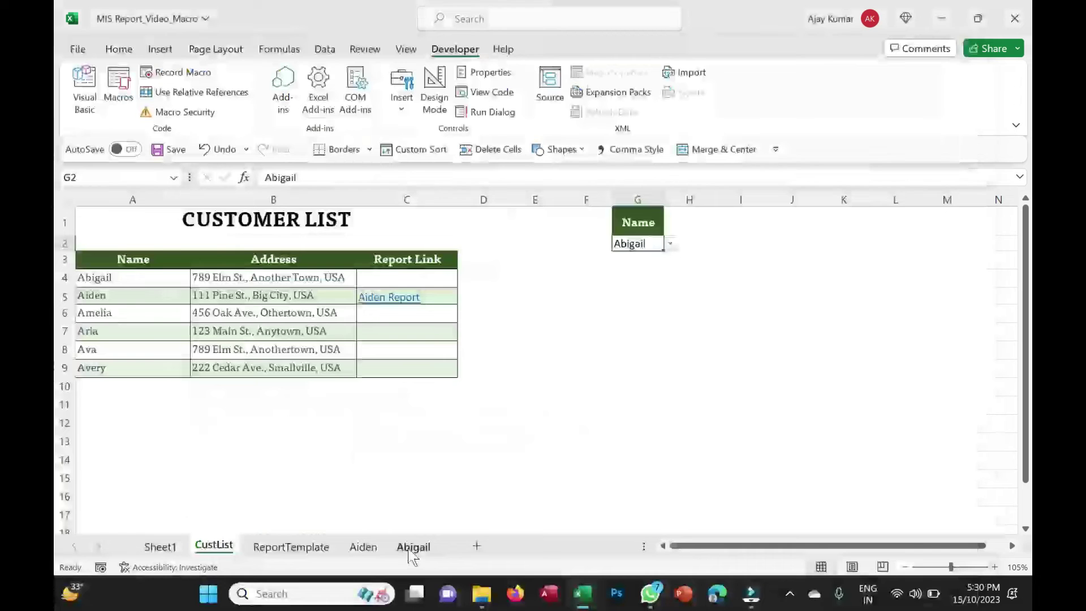
# Delete the last sheet, the first listed customer's report copy, and return to the CustList sheet
pyautogui.click(413, 545)
pyautogui.rightClick(412, 546)
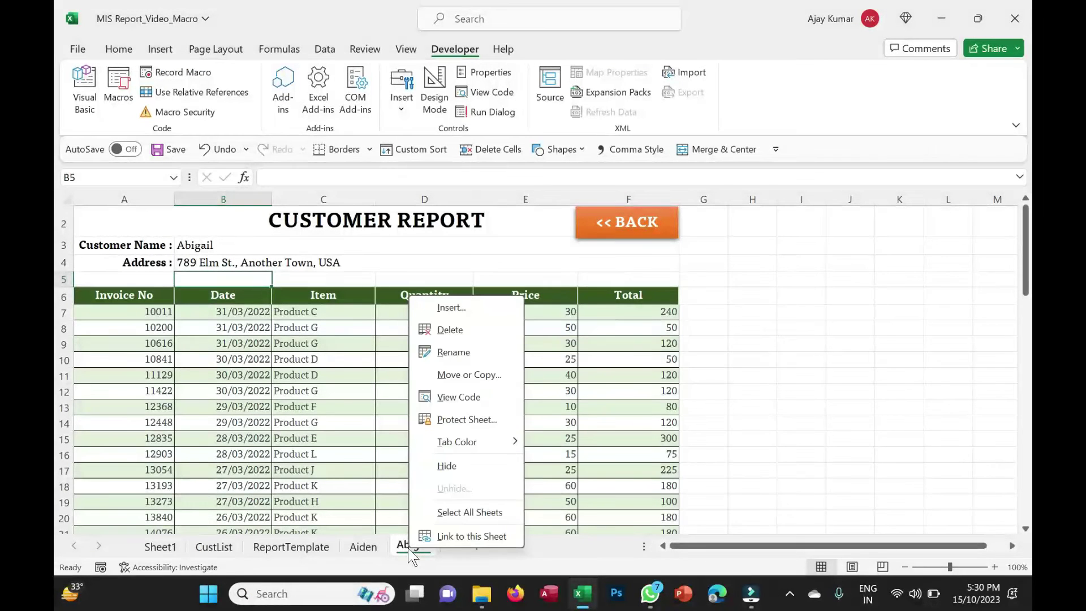
pyautogui.click(460, 327)
pyautogui.click(519, 338)
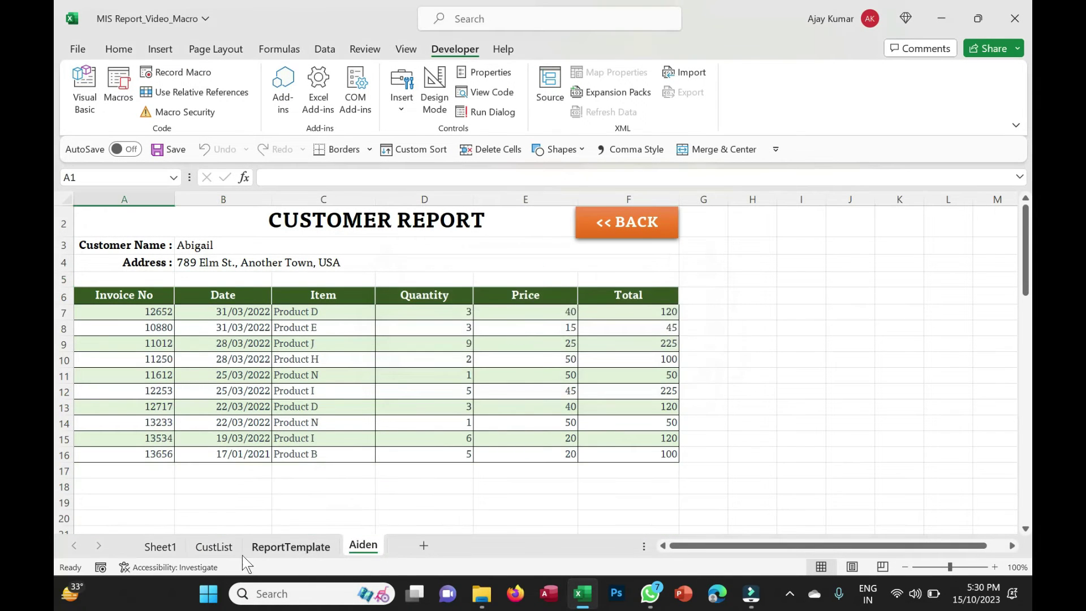
pyautogui.click(221, 548)
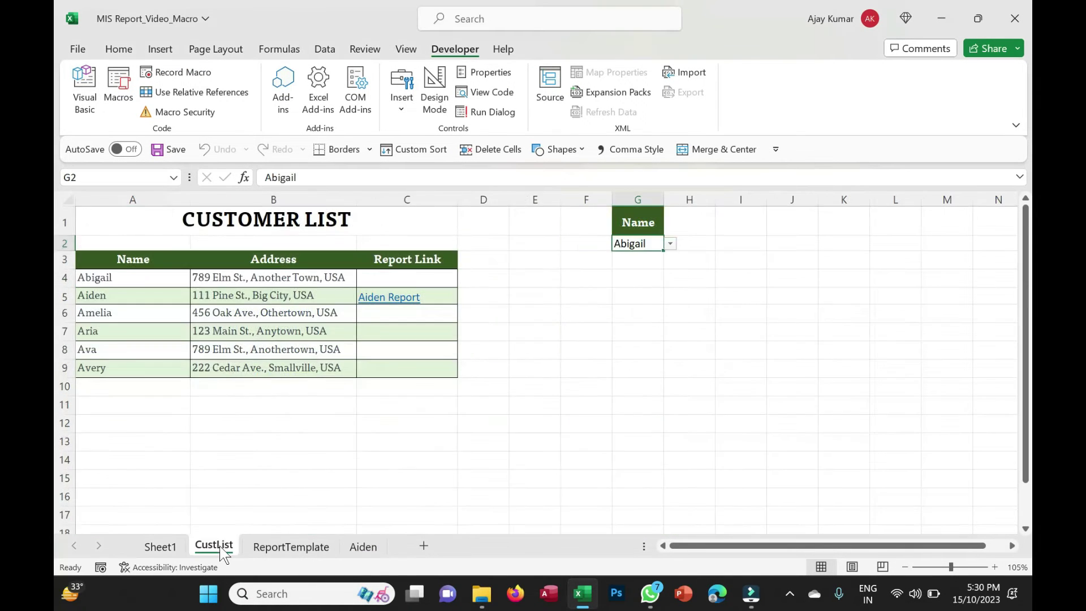
# Run the edited CopySheet macro from the CustList sheet to recreate the selected customer's report sheet
pyautogui.click(117, 94)
pyautogui.click(656, 249)
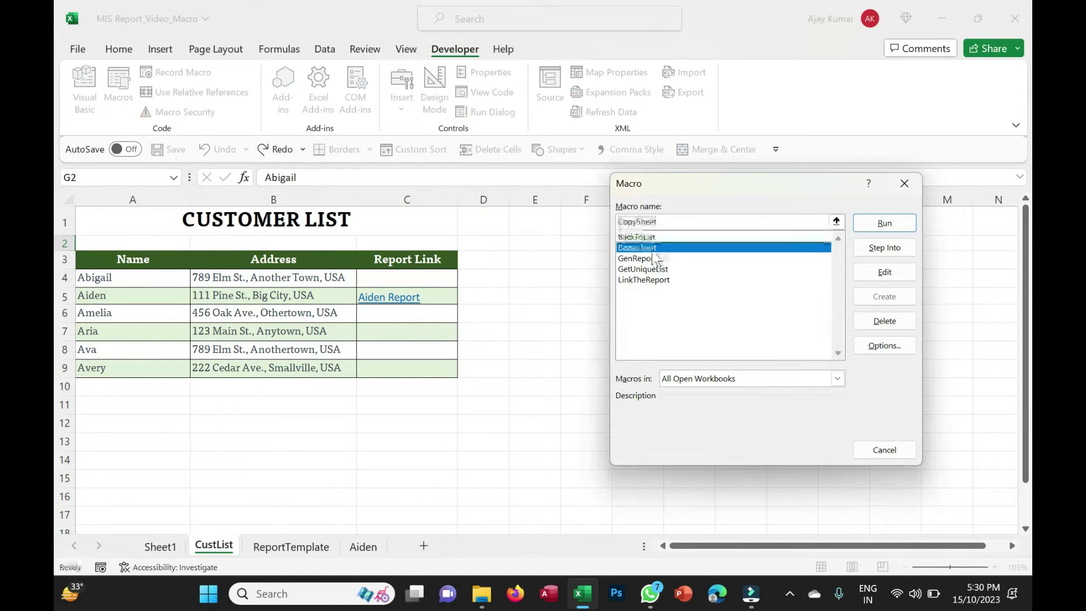
pyautogui.click(885, 223)
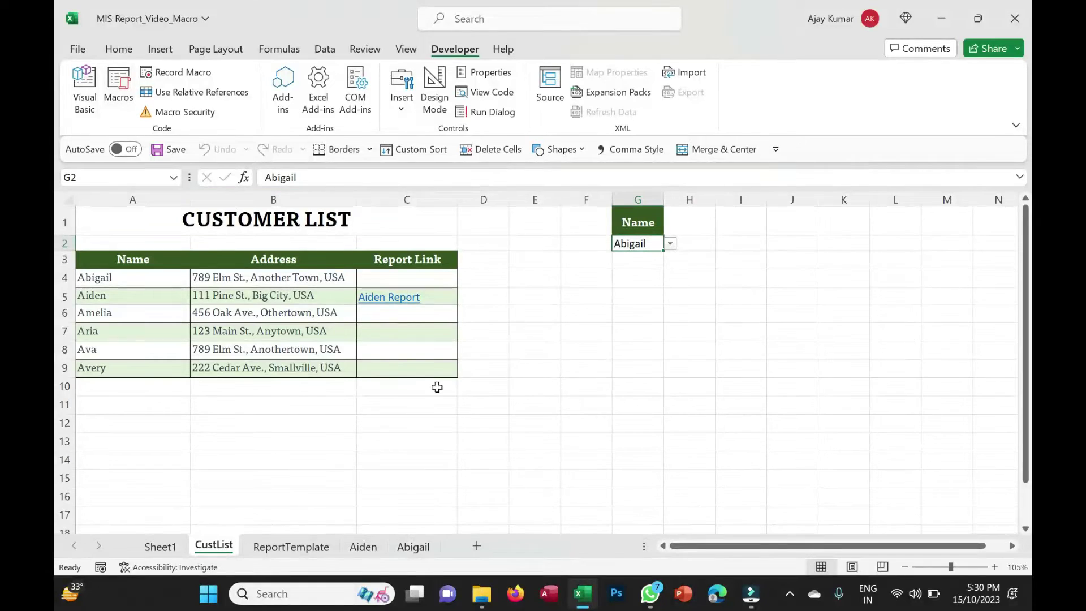
# Run the LinkTheReport macro with cell C4 of the CustList sheet selected
pyautogui.click(384, 277)
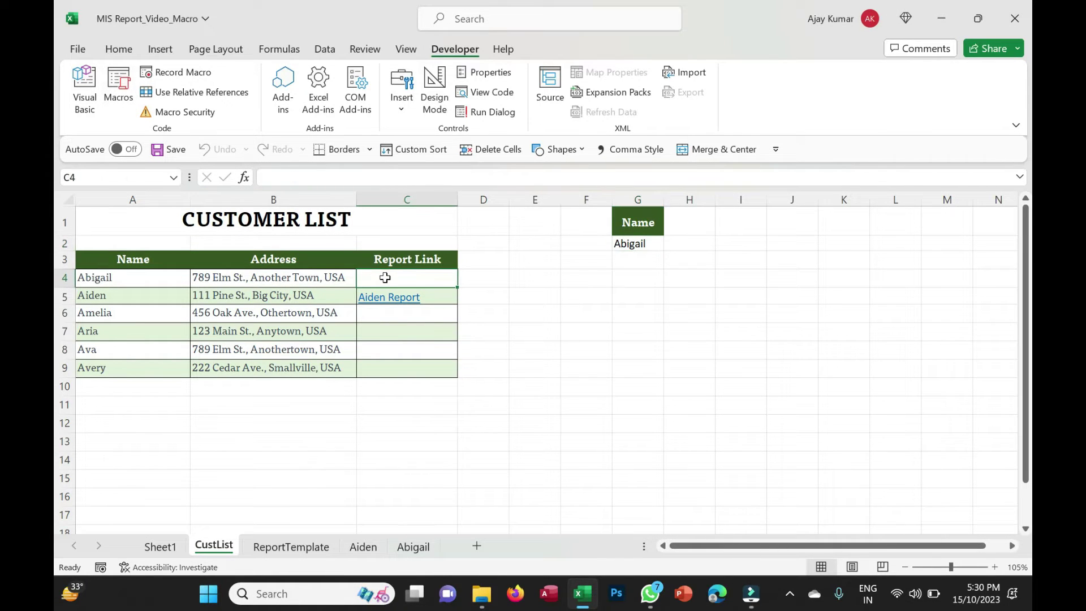
pyautogui.click(122, 88)
pyautogui.click(645, 280)
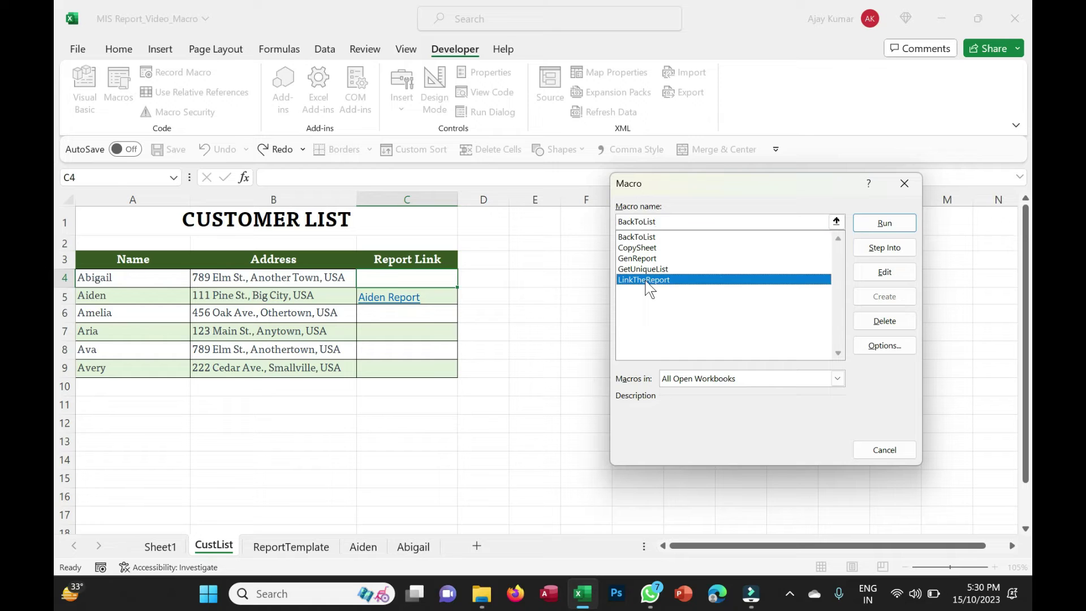
pyautogui.click(894, 221)
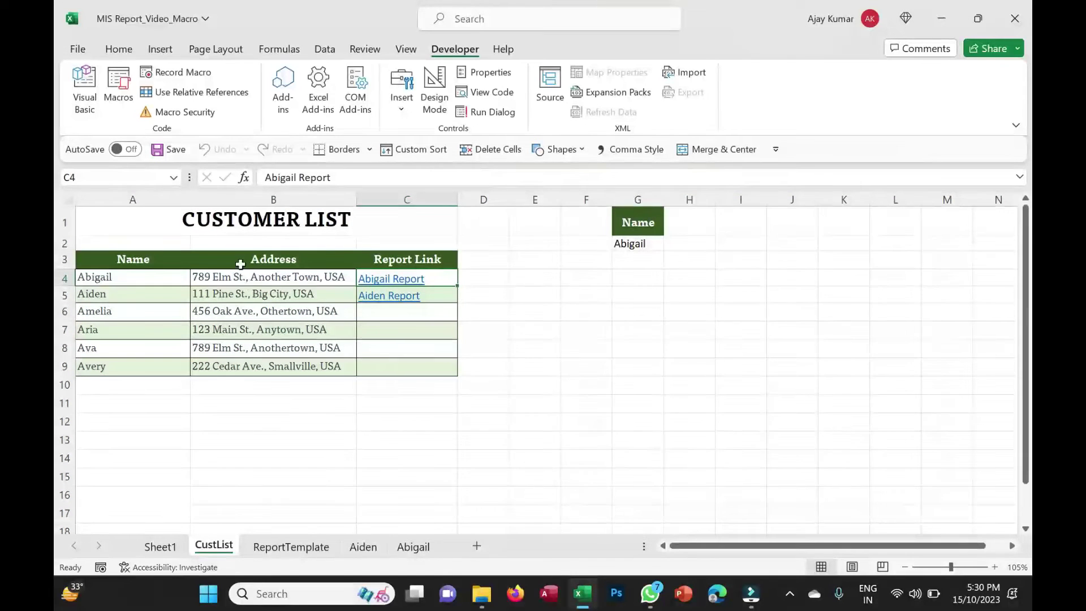
# Follow the report links in C4 and C5, returning to CustList after each, and save the workbook
pyautogui.click(399, 281)
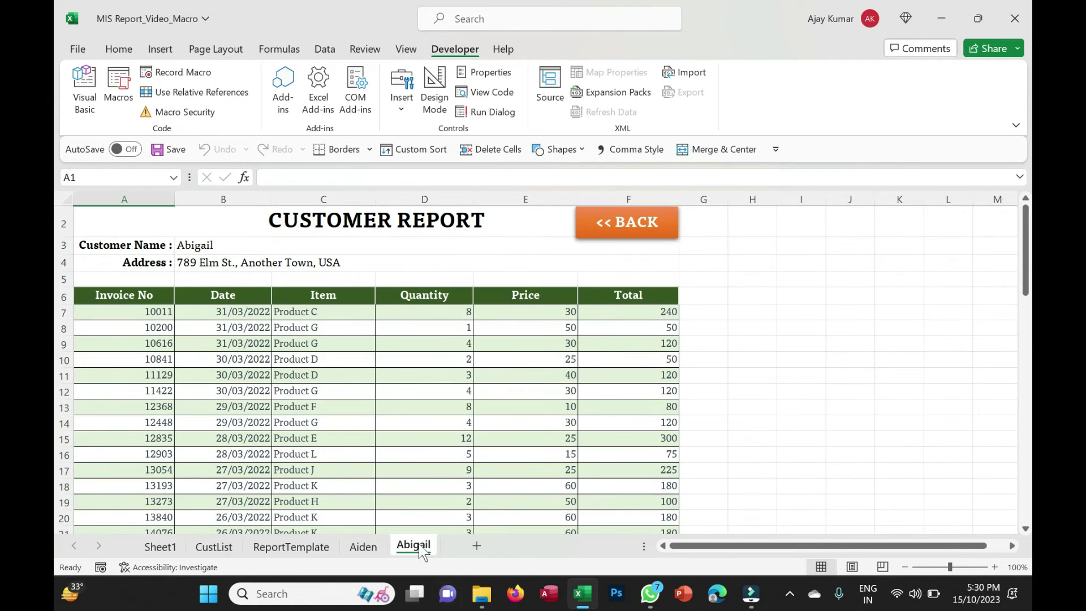
pyautogui.click(220, 546)
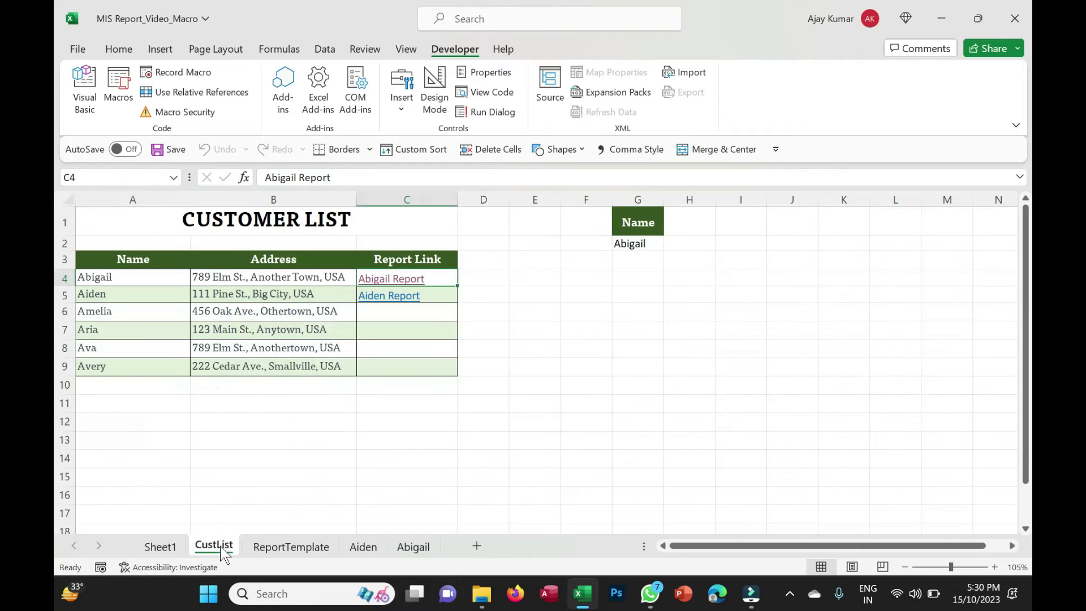
pyautogui.click(371, 301)
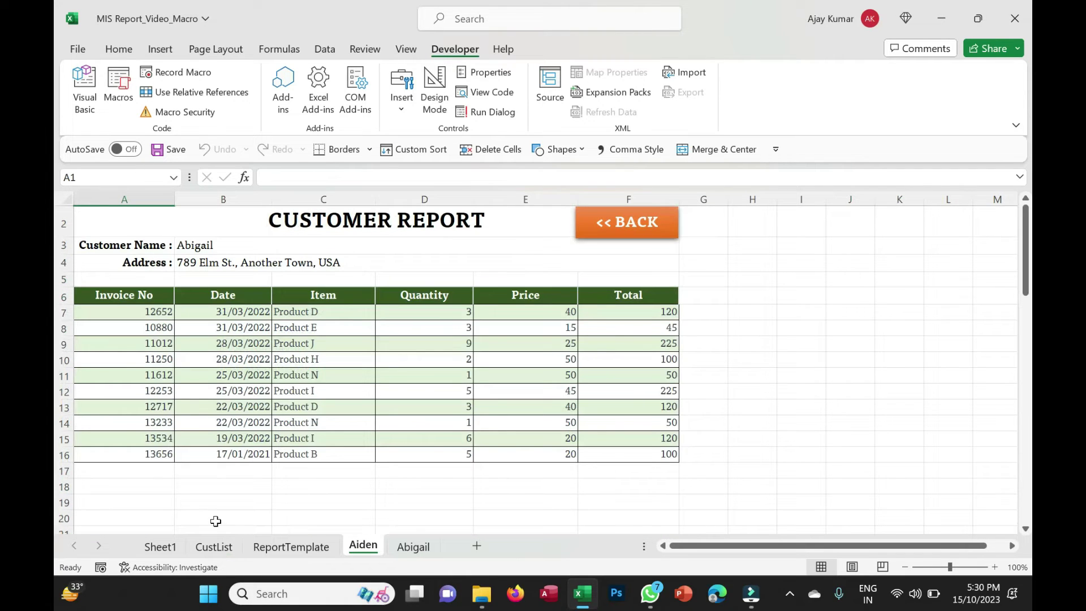
pyautogui.click(214, 546)
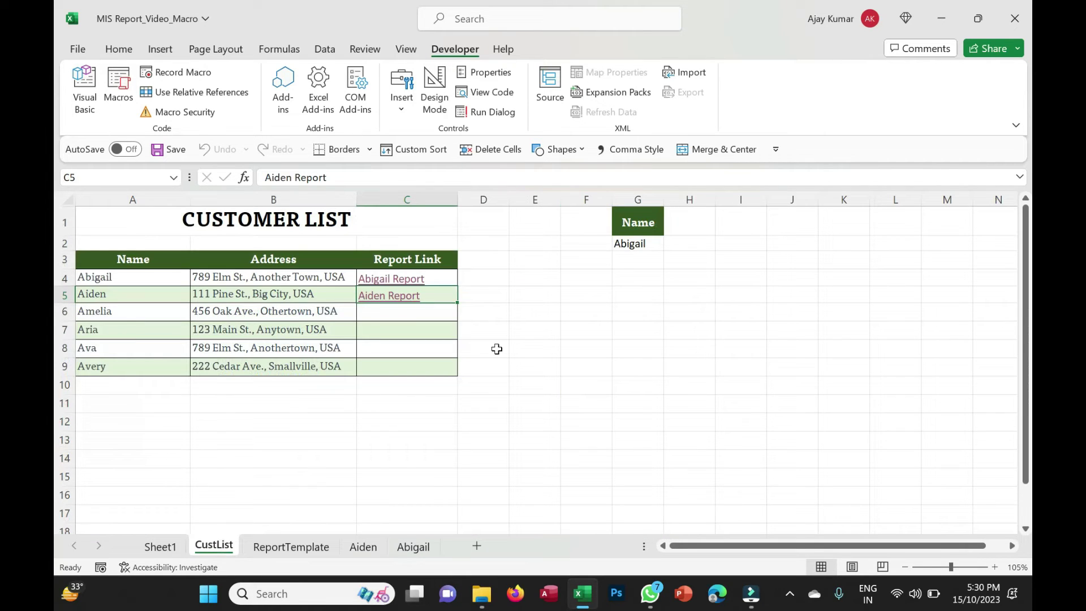
pyautogui.hotkey('ctrl', 's')
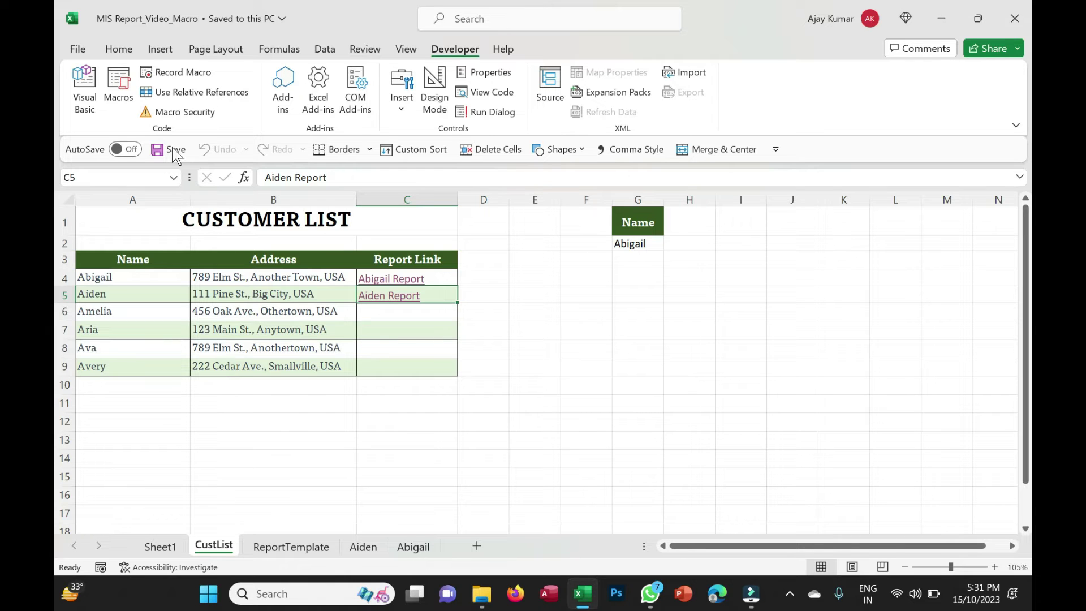
pyautogui.click(117, 91)
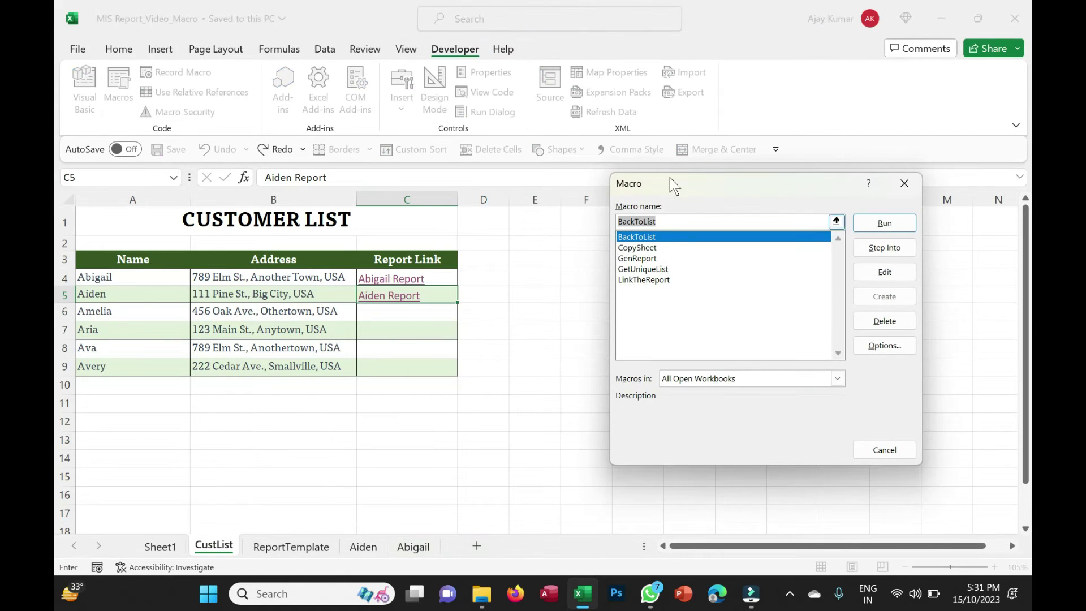
pyautogui.click(898, 276)
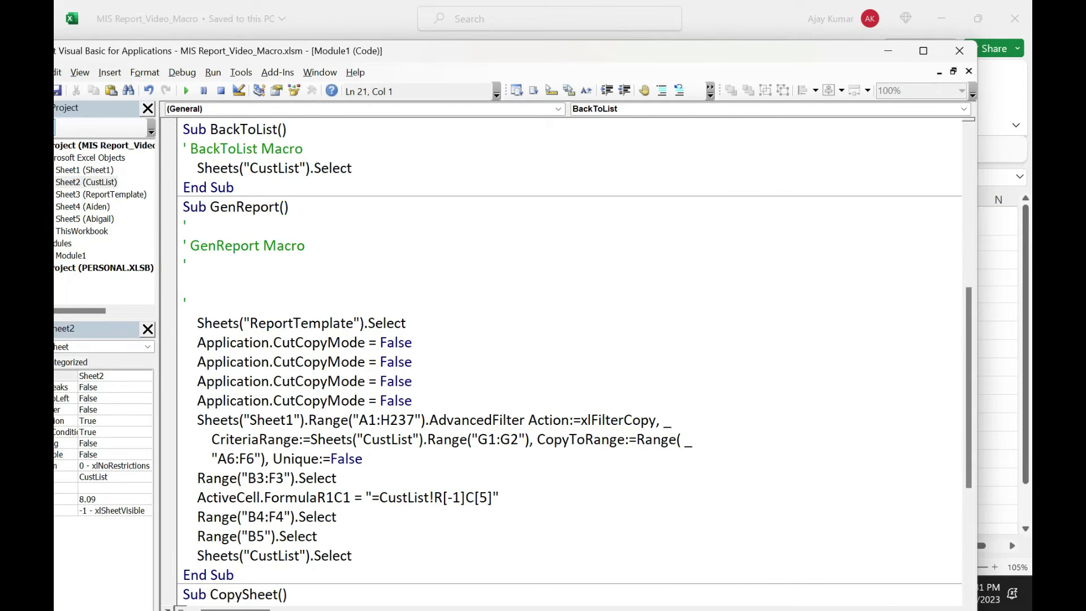
pyautogui.click(960, 50)
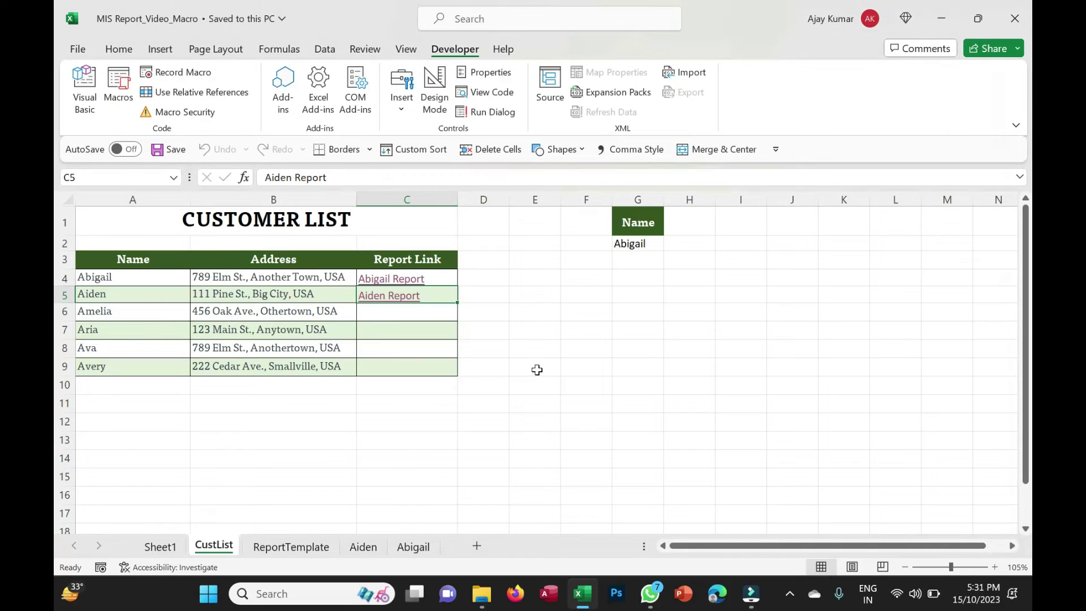
# Add an empty procedure named GenerateFinalReport below LinkTheReport in Module1 and return to the CustList sheet
pyautogui.hotkey('alt', 'F11')
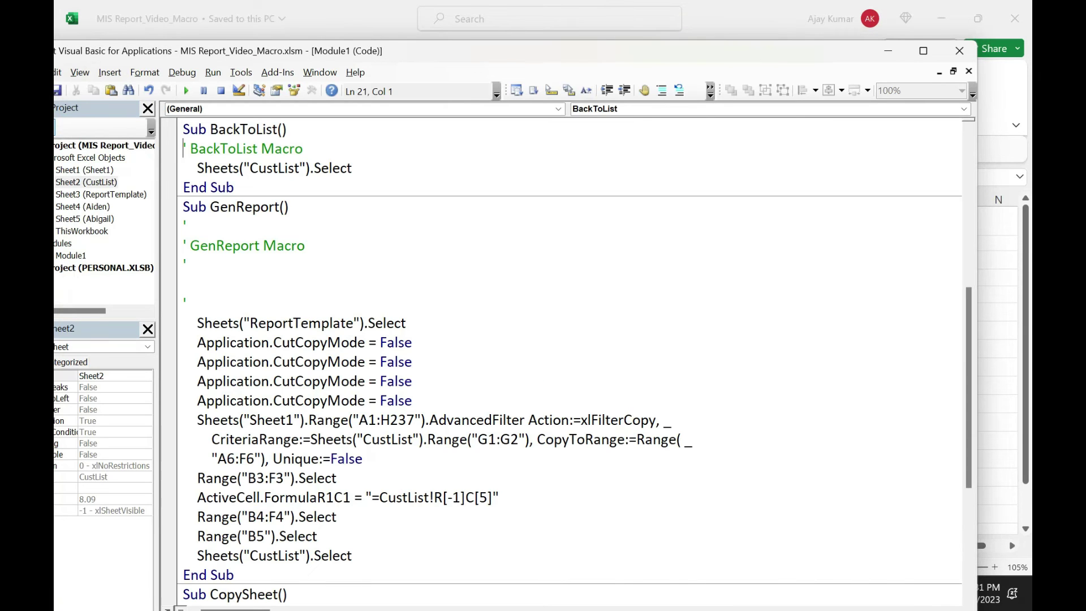
pyautogui.press('super+Up')
pyautogui.scroll(-5, 622, 311)
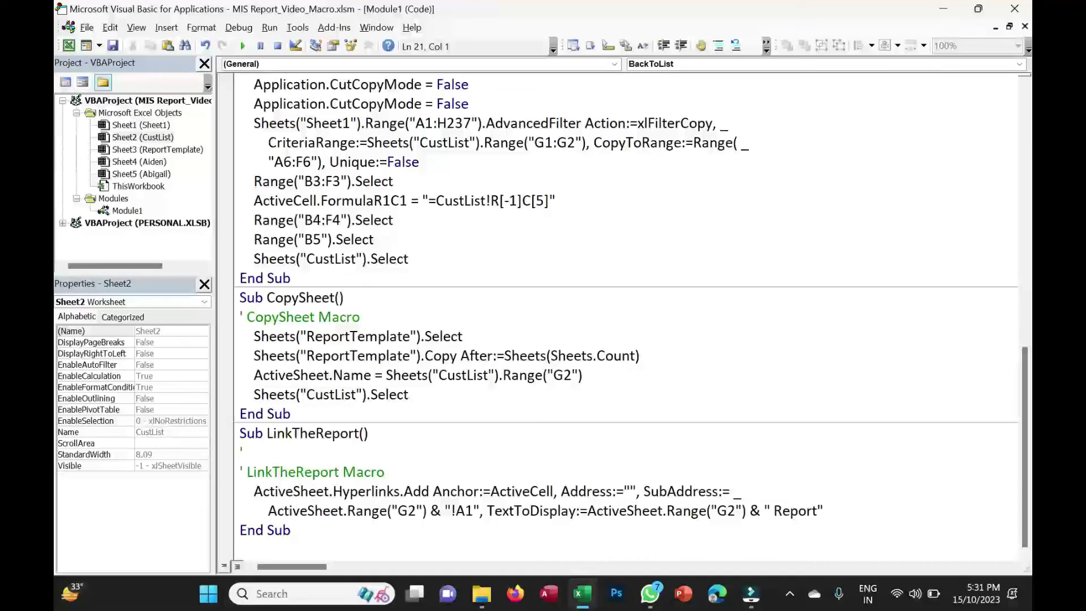
pyautogui.click(240, 547)
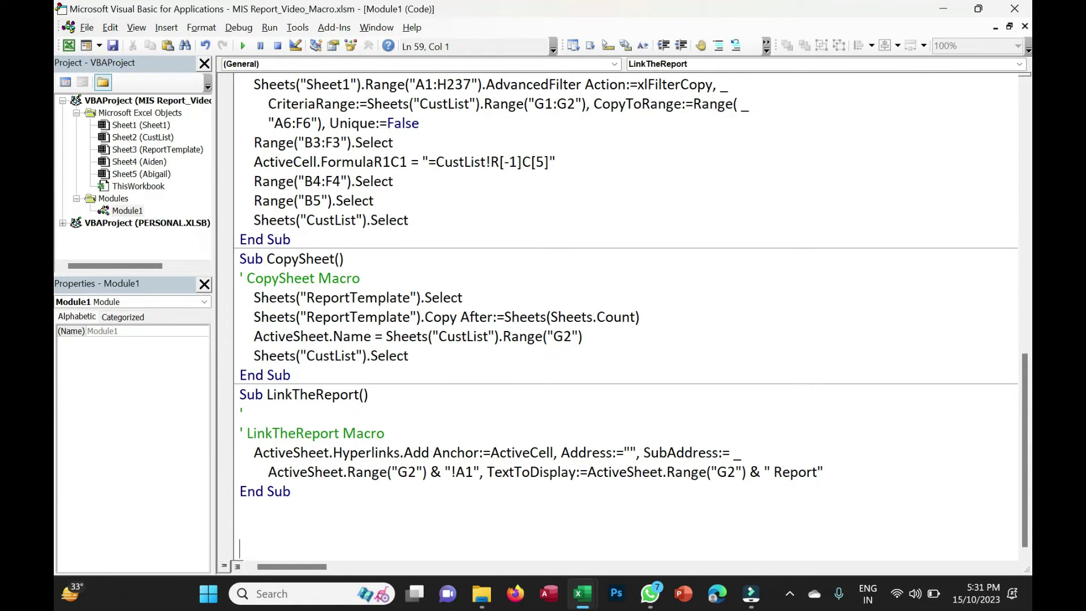
pyautogui.write('Sub Generate')
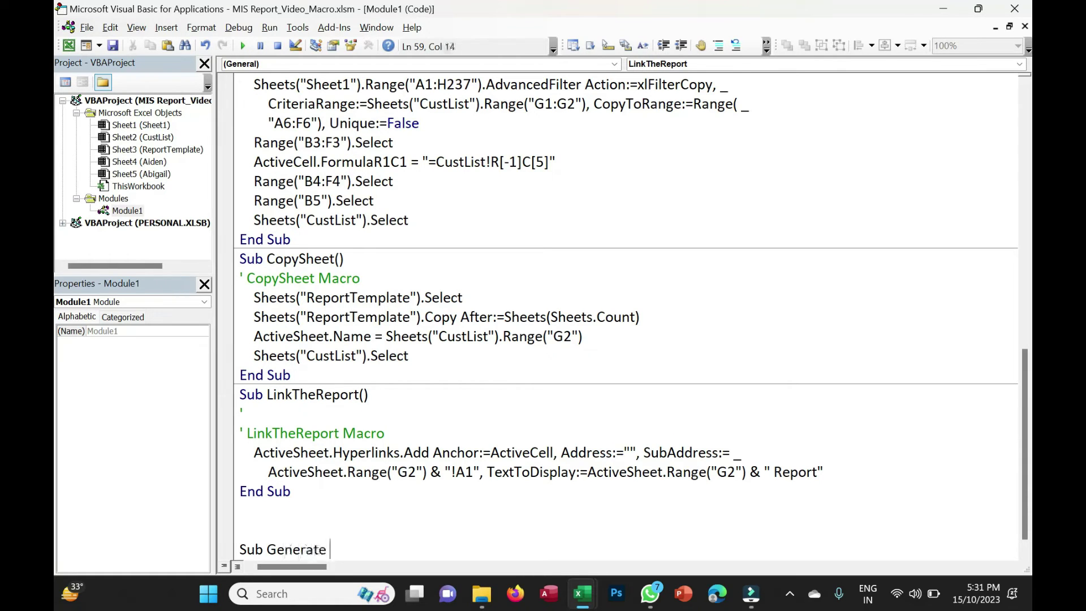
pyautogui.write('FinalReport')
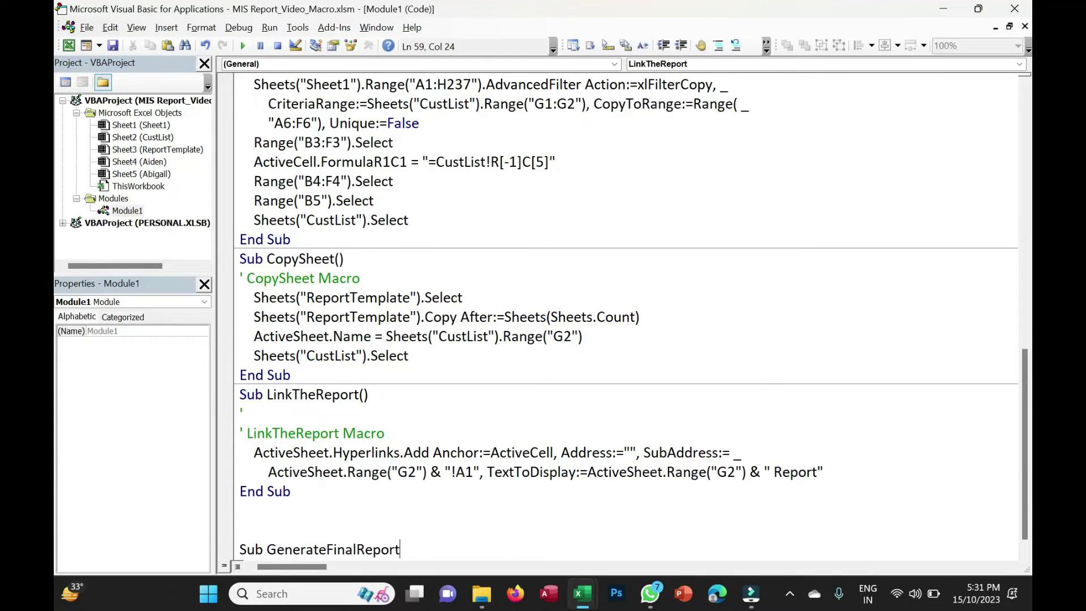
pyautogui.press('Return')
pyautogui.press('Down')
pyautogui.press('Down')
pyautogui.press('Down')
pyautogui.press('Down')
pyautogui.press('Down')
pyautogui.press('Down')
pyautogui.press('Down')
pyautogui.press('Down')
pyautogui.press('Down')
pyautogui.press('Down')
pyautogui.press('Down')
pyautogui.press('Down')
pyautogui.press('Down')
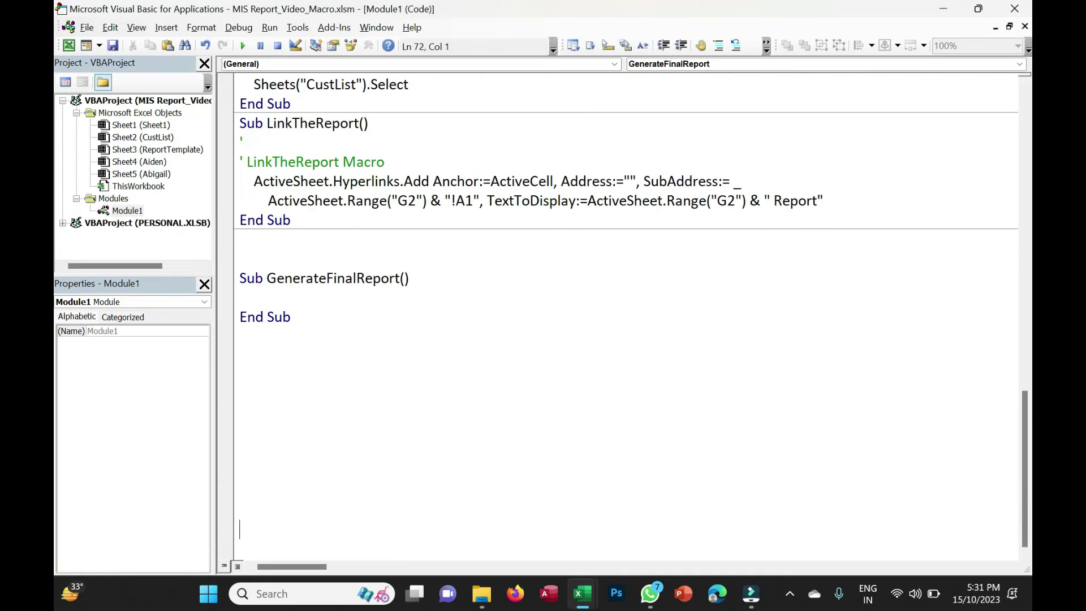
pyautogui.hotkey('alt', 'F11')
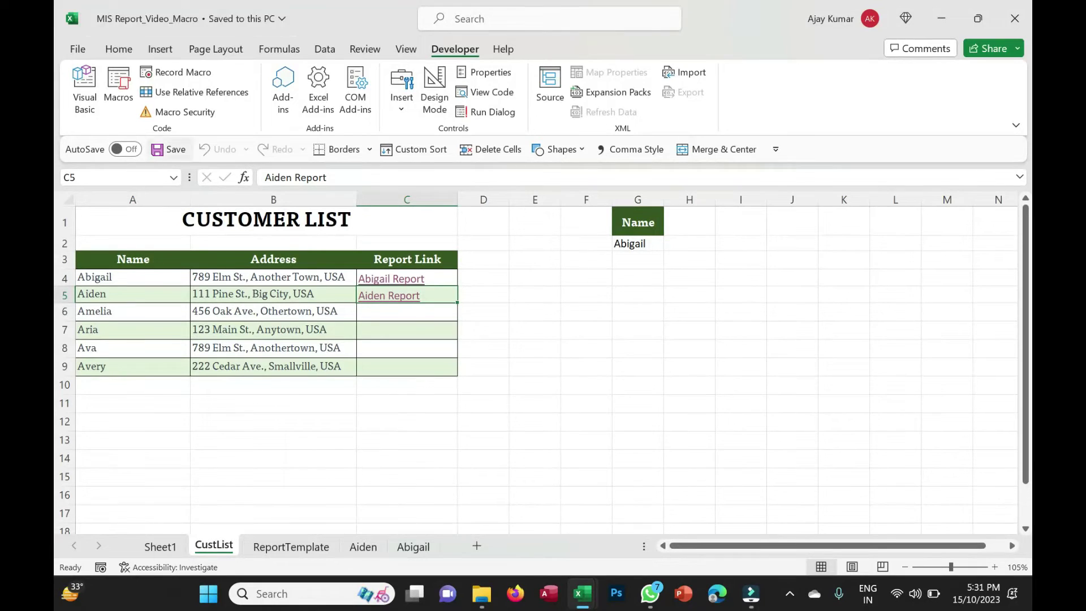
# Draw a rectangle about 1.31" by 0.41" beside the customer table on CustList and give it a shaded orange shape style
pyautogui.click(161, 49)
pyautogui.click(258, 108)
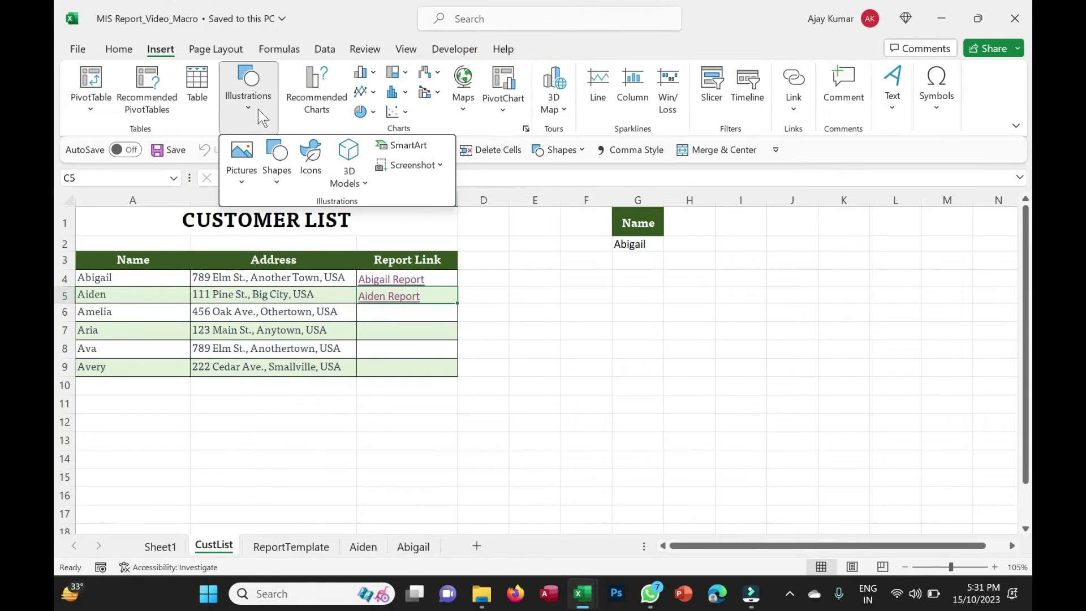
pyautogui.click(280, 182)
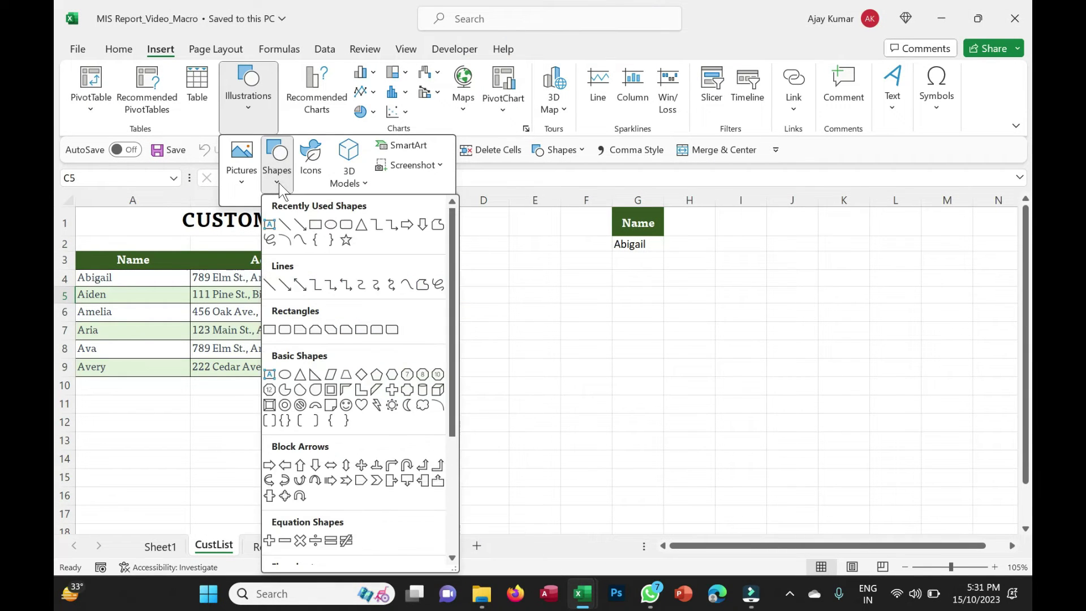
pyautogui.click(314, 225)
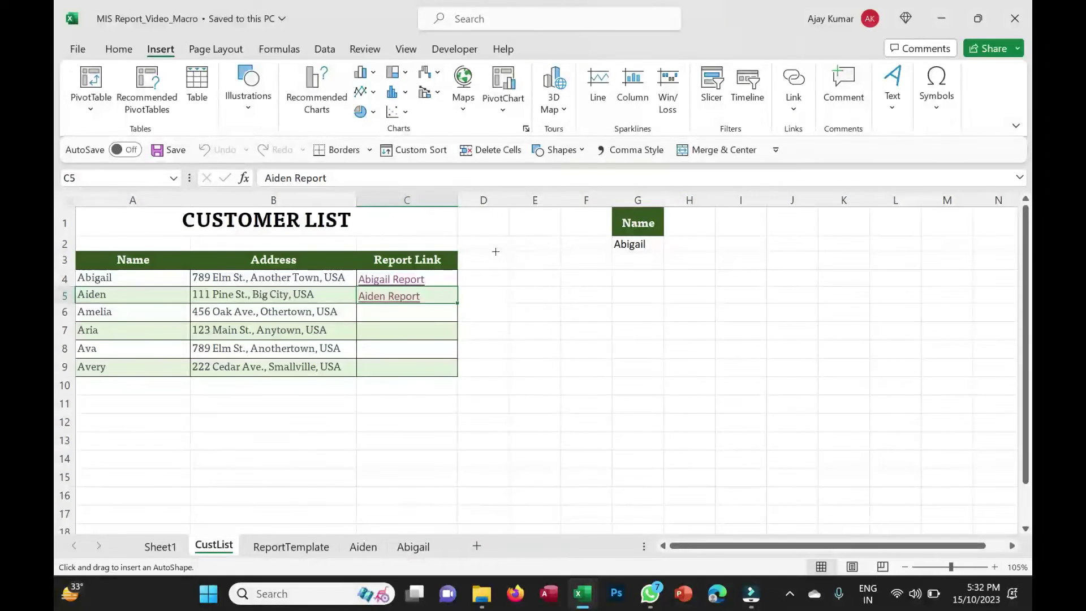
pyautogui.moveTo(496, 252); pyautogui.dragTo(597, 282)
pyautogui.click(421, 107)
pyautogui.click(377, 349)
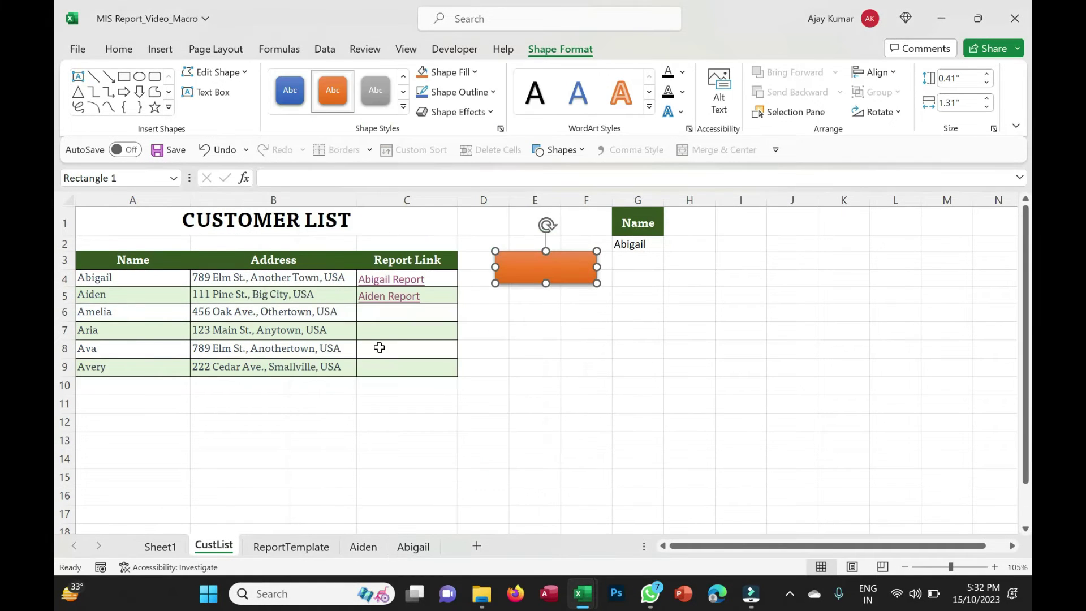
# Label the orange rectangle "Generate Unique Value" and format its text with the black WordArt style
pyautogui.write('Generate Unique Value')
pyautogui.hotkey('ctrl', 'a')
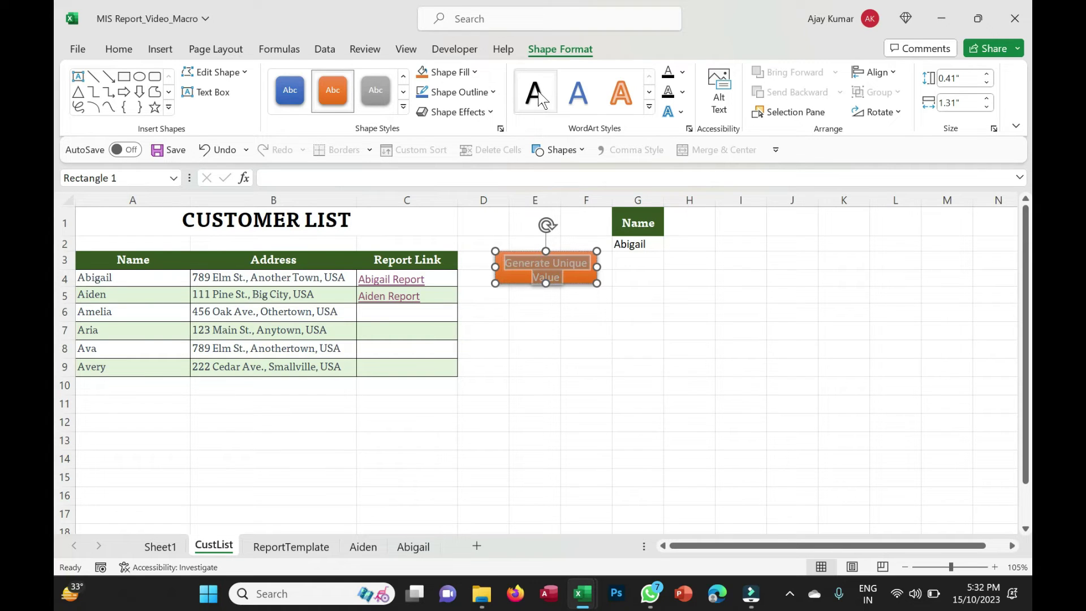
pyautogui.click(540, 99)
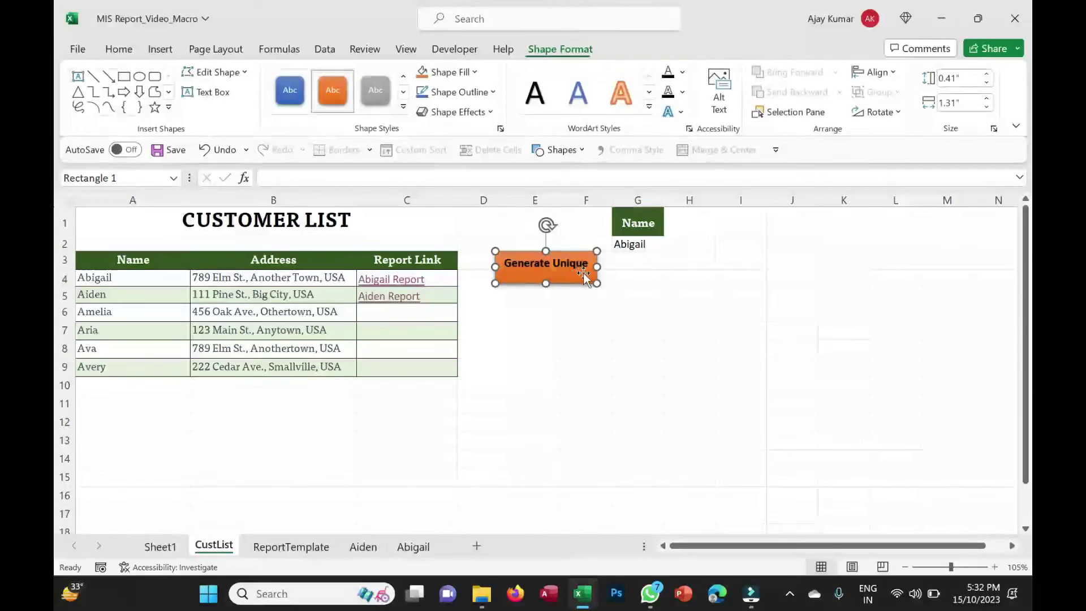
# Enlarge the rectangle to about 0.48" high, duplicate it directly below, and label the copy "Generate Report"
pyautogui.moveTo(546, 284); pyautogui.dragTo(575, 329)
pyautogui.hotkey('ctrl', 'd')
pyautogui.click(575, 329)
pyautogui.hotkey('ctrl', 'a')
pyautogui.write('Generate Report')
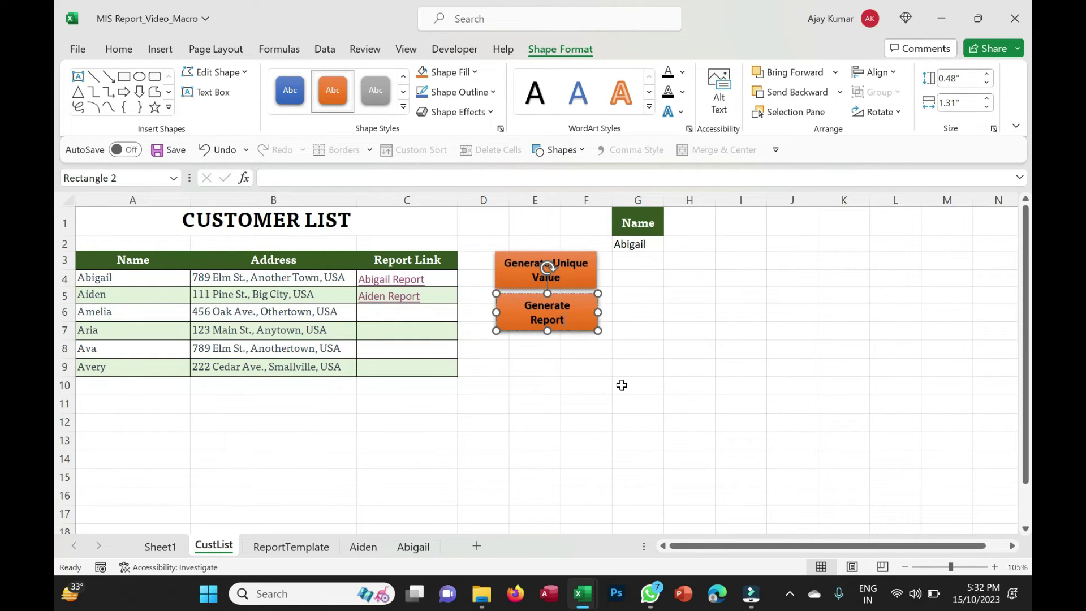
pyautogui.click(622, 385)
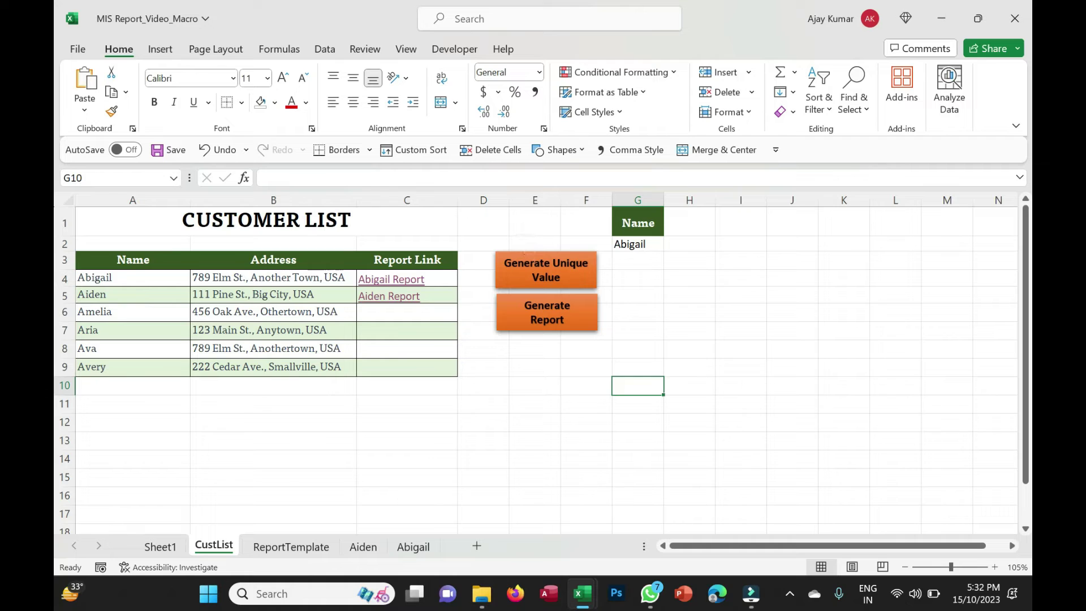
# Change the word "Value" to "List" in the upper rectangle so its label reads "Generate Unique List"
pyautogui.doubleClick(546, 277)
pyautogui.write('List')
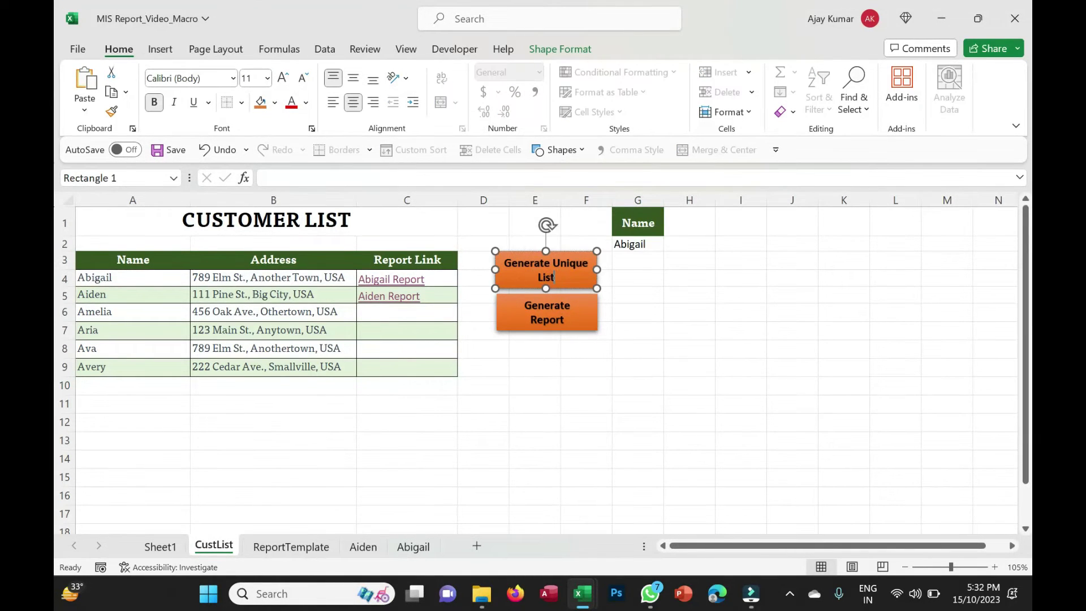
pyautogui.click(689, 331)
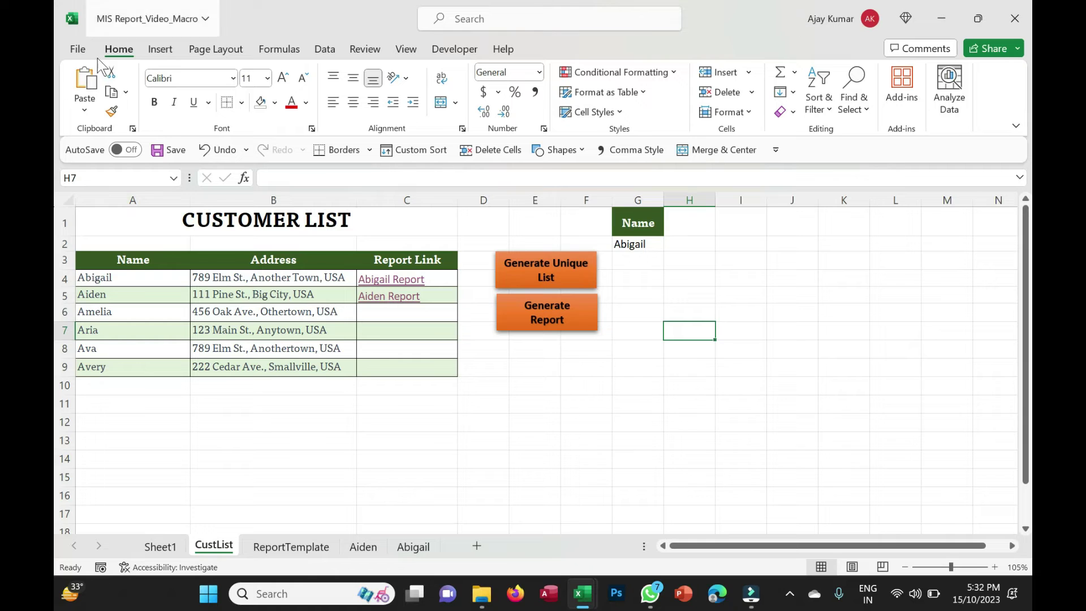
pyautogui.click(163, 52)
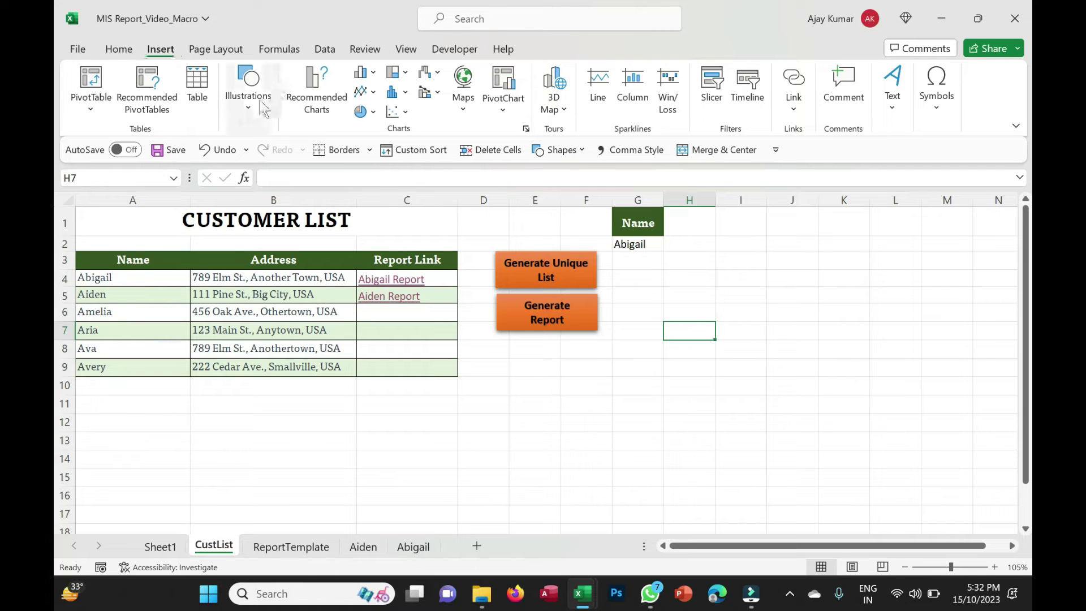
pyautogui.click(455, 49)
pyautogui.click(117, 90)
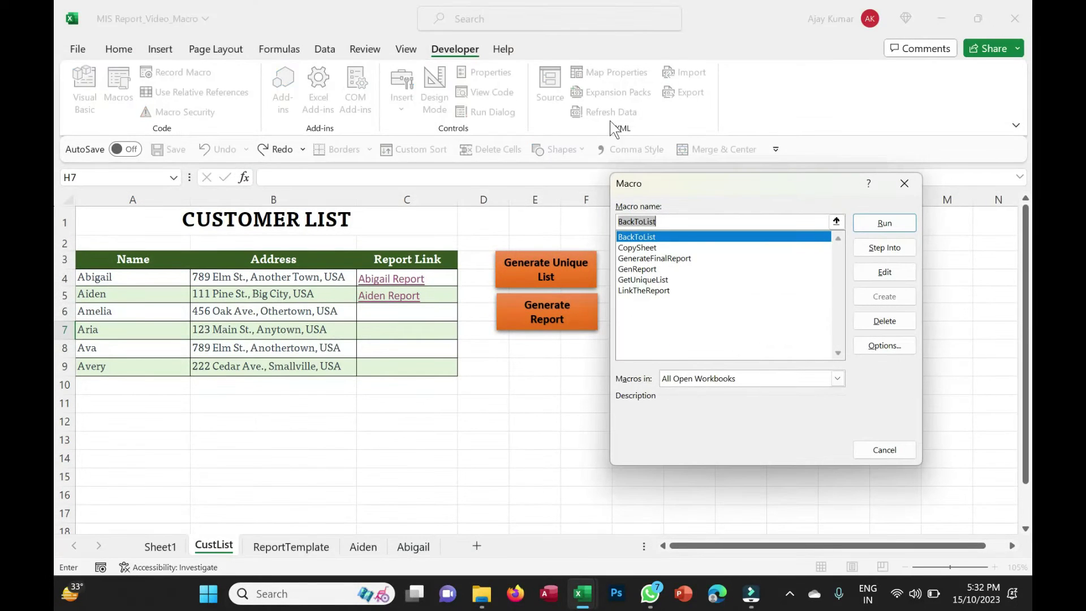
pyautogui.click(641, 279)
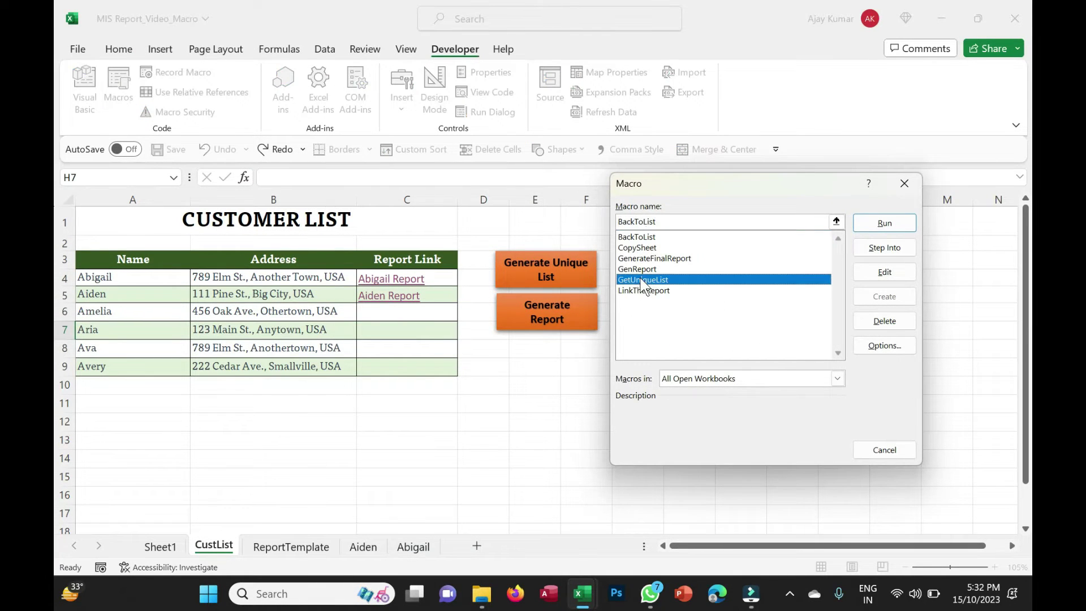
pyautogui.click(885, 223)
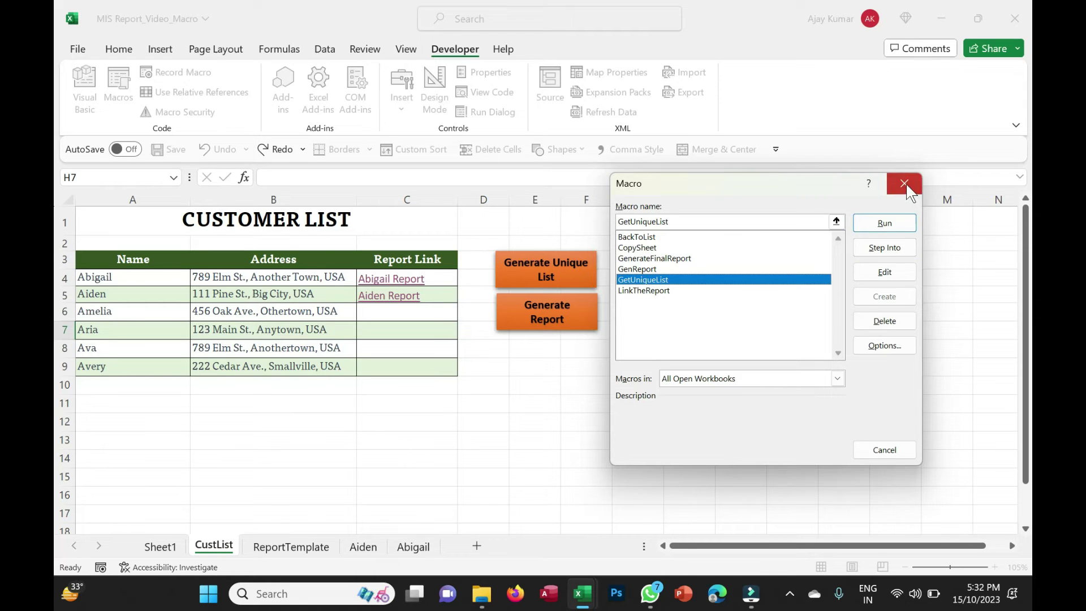
# Assign the GetUniqueList macro to the Generate Unique List shape and run it from that shape
pyautogui.click(555, 276)
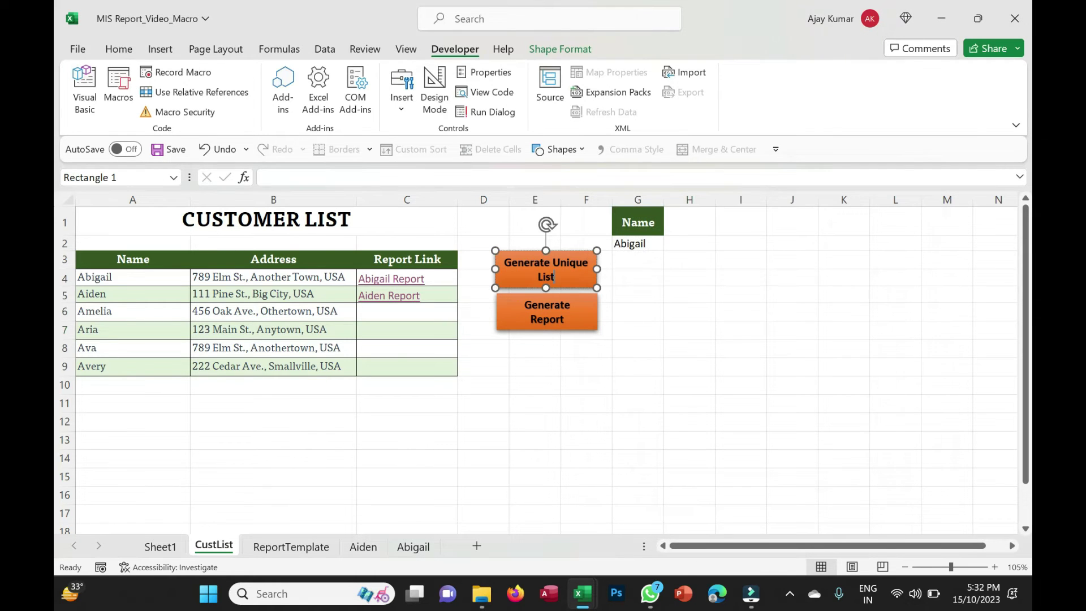
pyautogui.rightClick(575, 285)
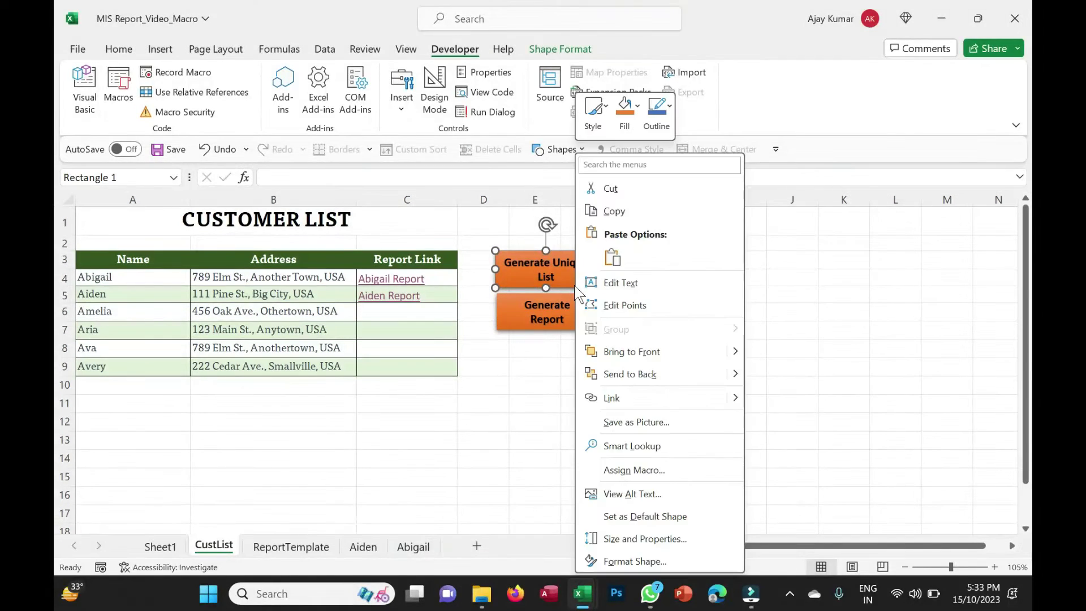
pyautogui.click(658, 472)
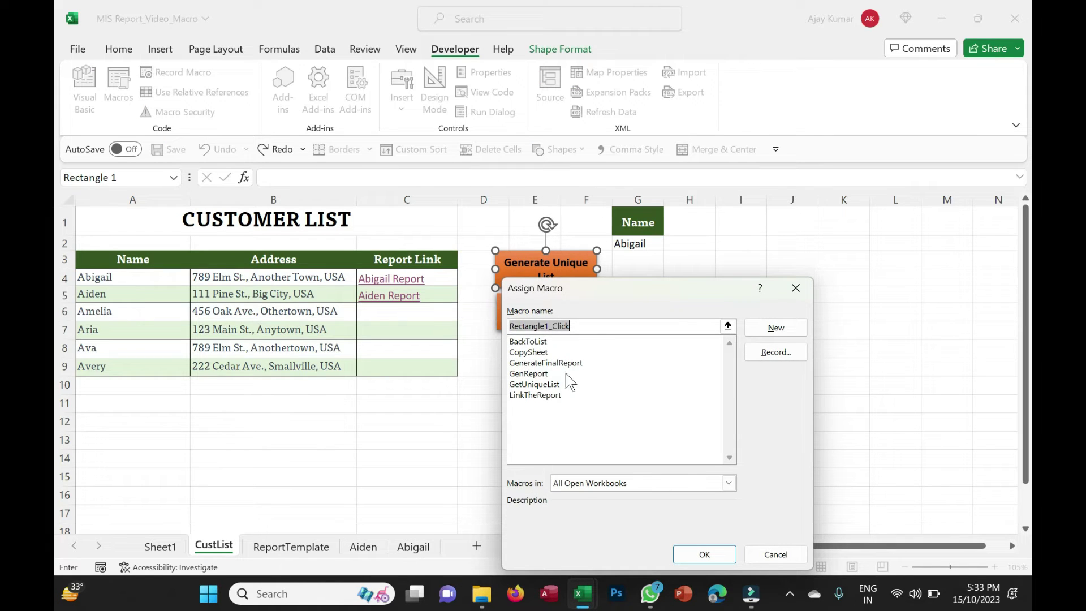
pyautogui.click(538, 384)
pyautogui.click(704, 554)
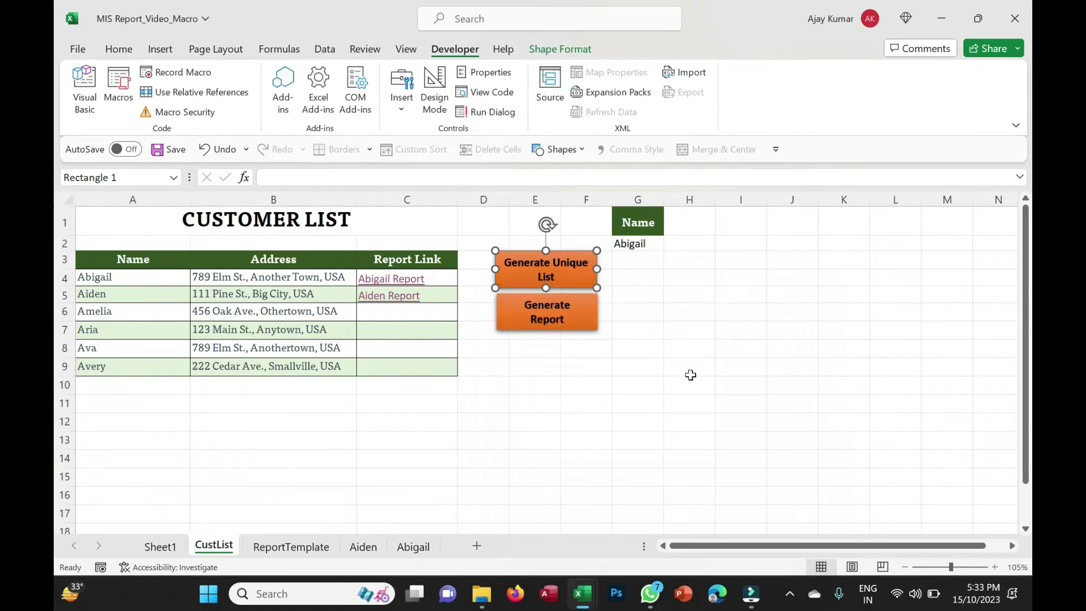
pyautogui.click(690, 375)
pyautogui.click(551, 271)
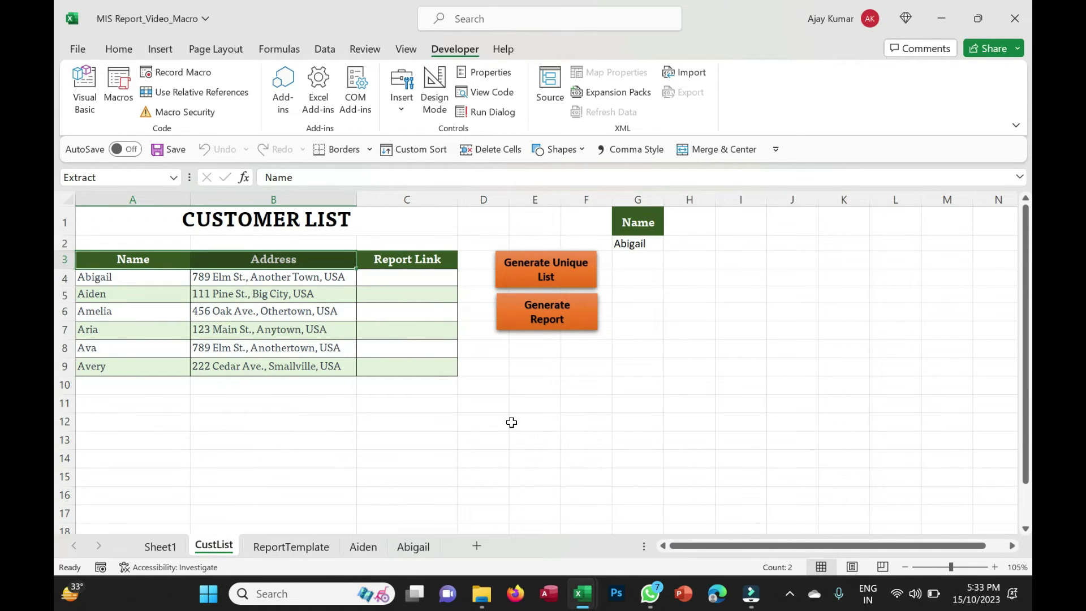
# Look over the source invoice rows on Sheet1, then return to CustList and run the Generate Unique List shape again
pyautogui.click(160, 545)
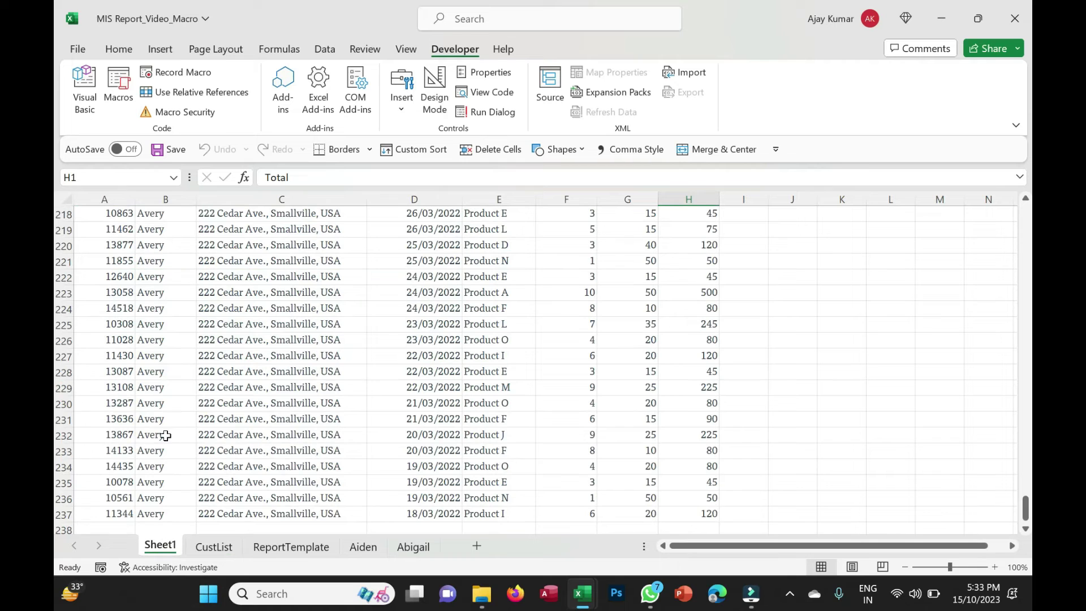
pyautogui.click(255, 369)
pyautogui.hotkey('ctrl', 'Up')
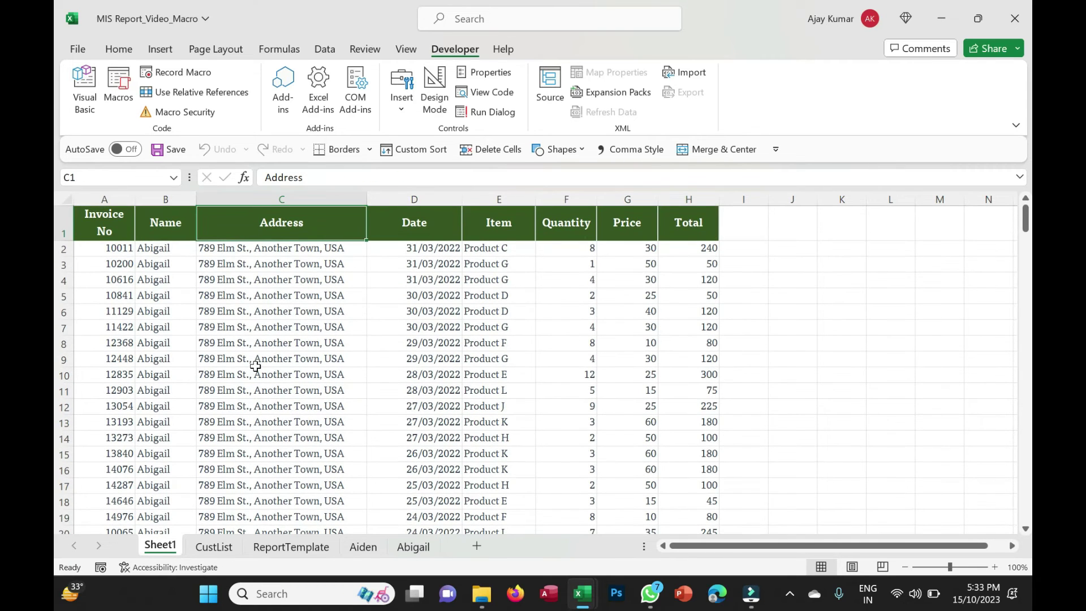
pyautogui.moveTo(105, 249); pyautogui.dragTo(688, 468)
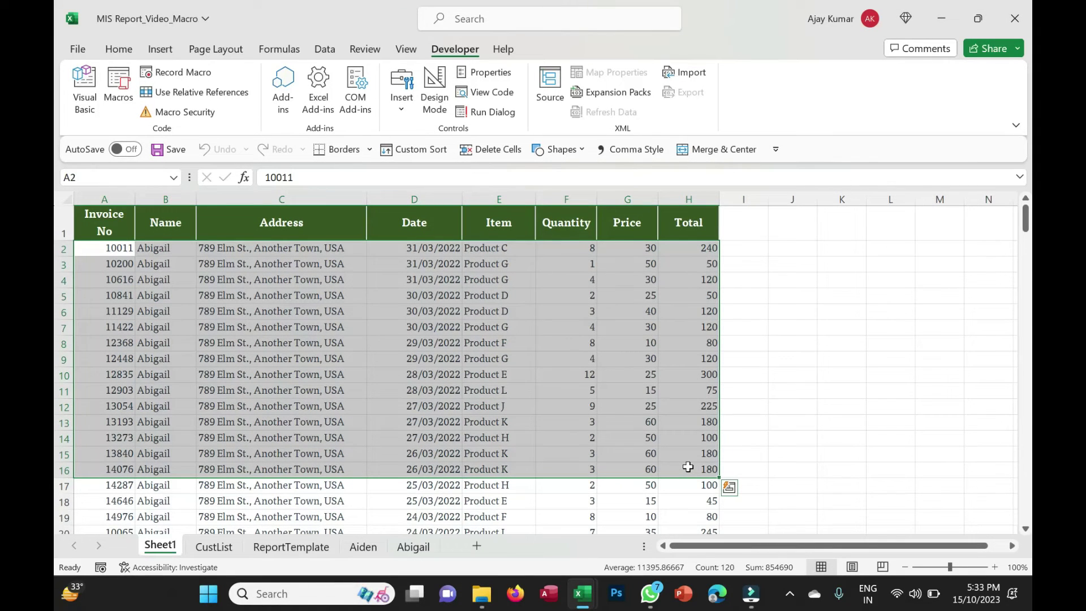
pyautogui.click(436, 422)
pyautogui.click(205, 546)
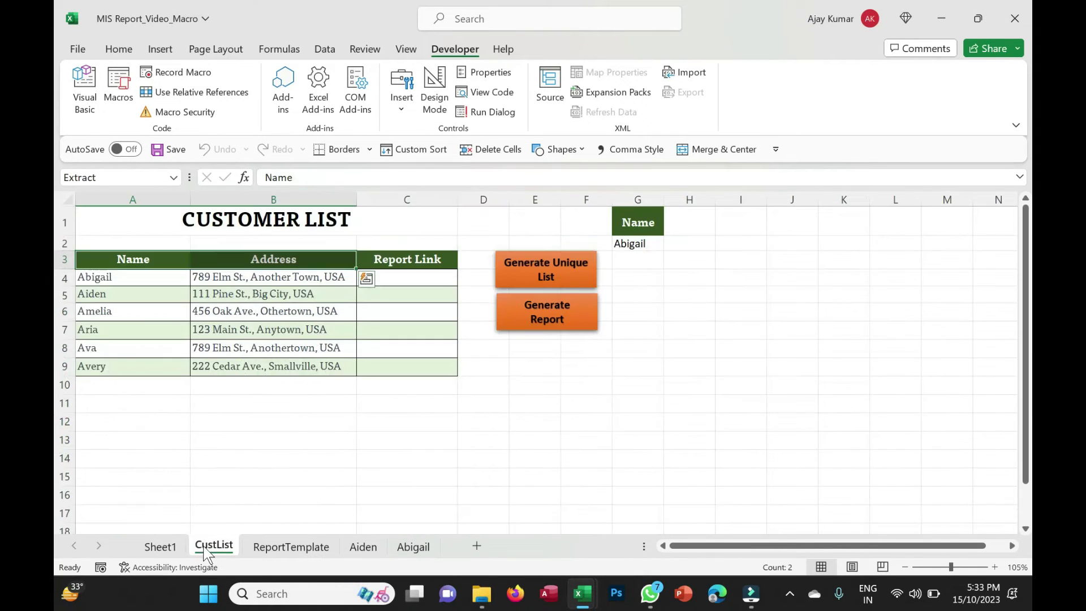
pyautogui.click(545, 274)
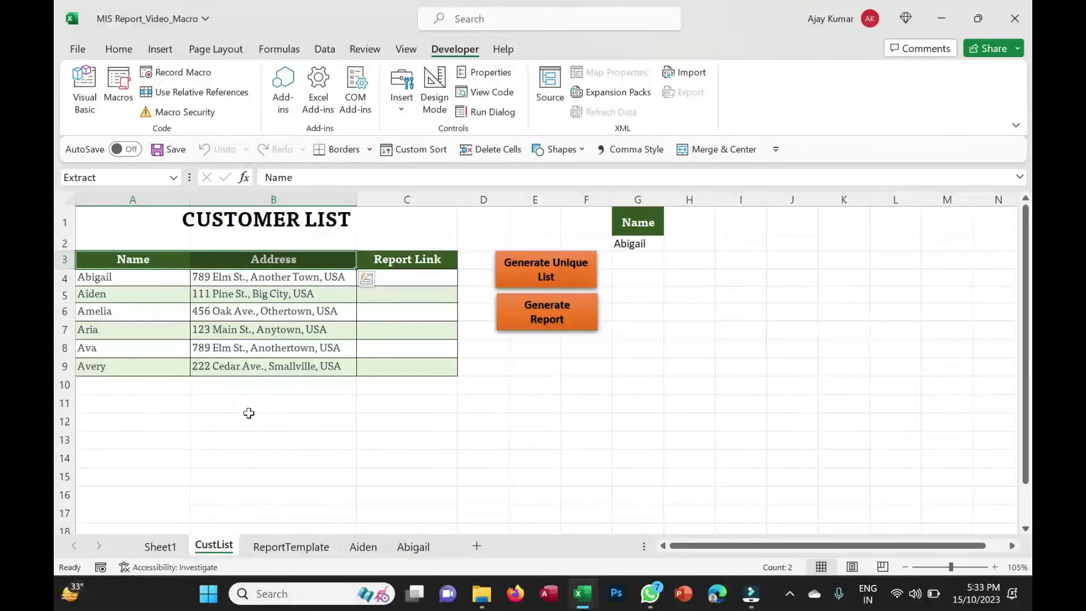
# Open the Visual Basic code of Module1 and add a call to GenReport inside the GenerateFinalReport procedure
pyautogui.hotkey('alt', 'F11')
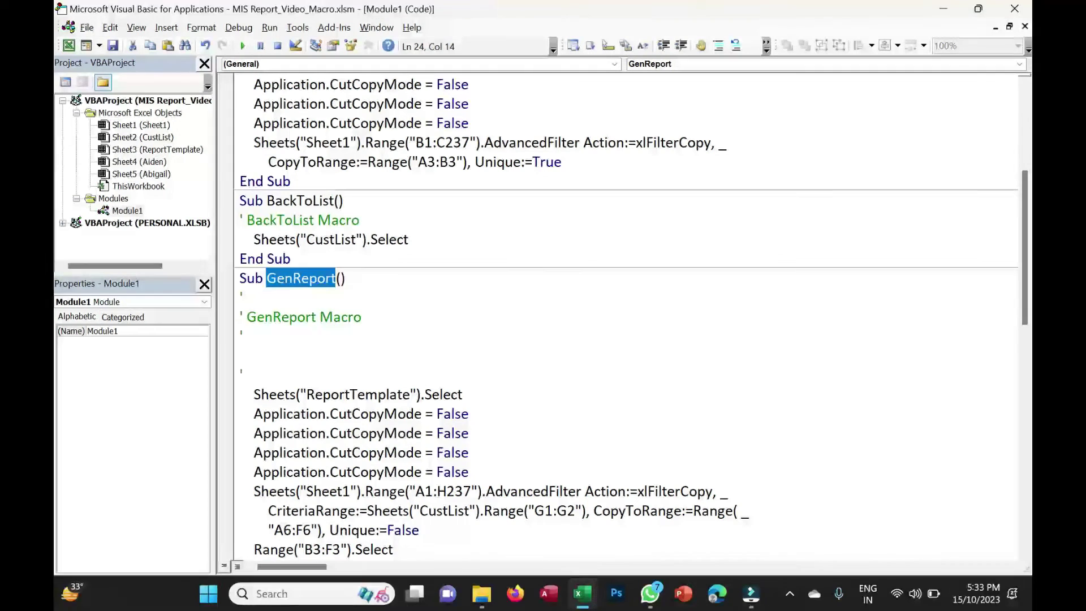
pyautogui.scroll(-15, 622, 311)
pyautogui.click(240, 278)
pyautogui.write('GenReport')
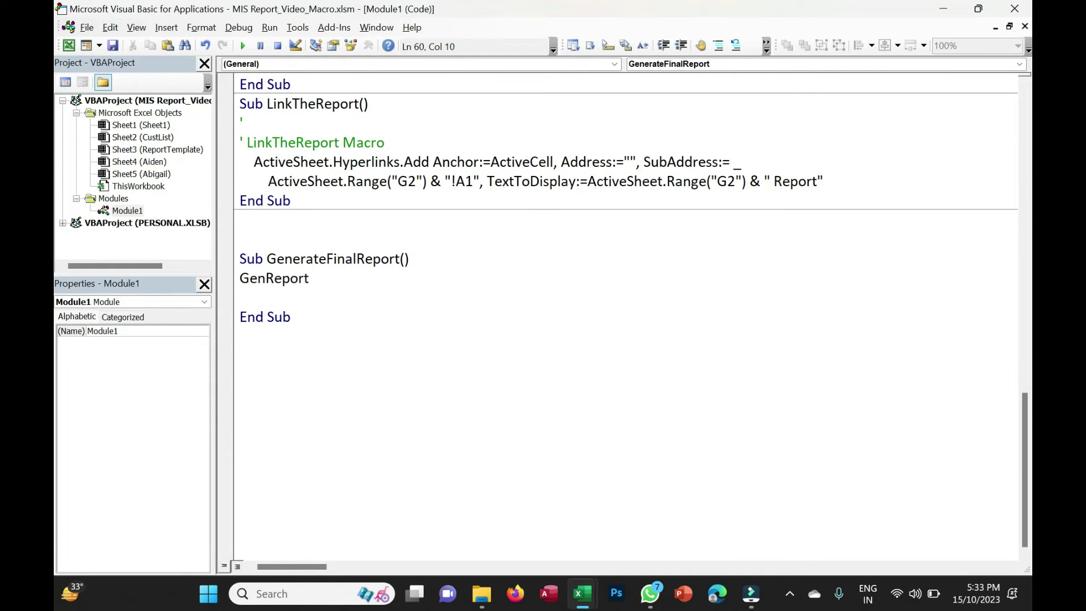
# Copy the CopySheet procedure's name and add it as a call below GenReport in GenerateFinalReport
pyautogui.scroll(10, 622, 311)
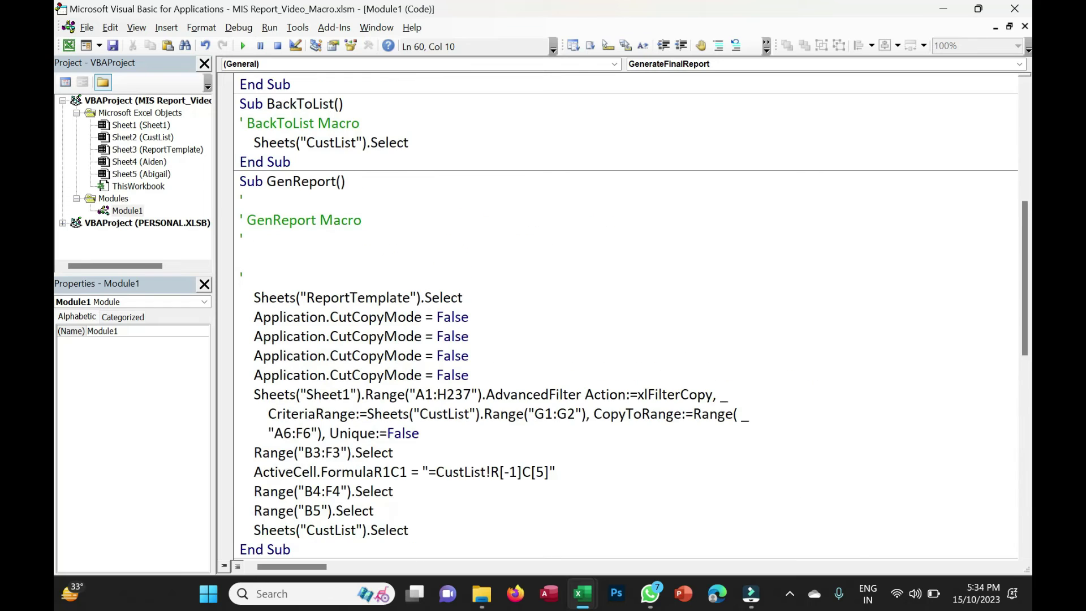
pyautogui.scroll(-4, 623, 311)
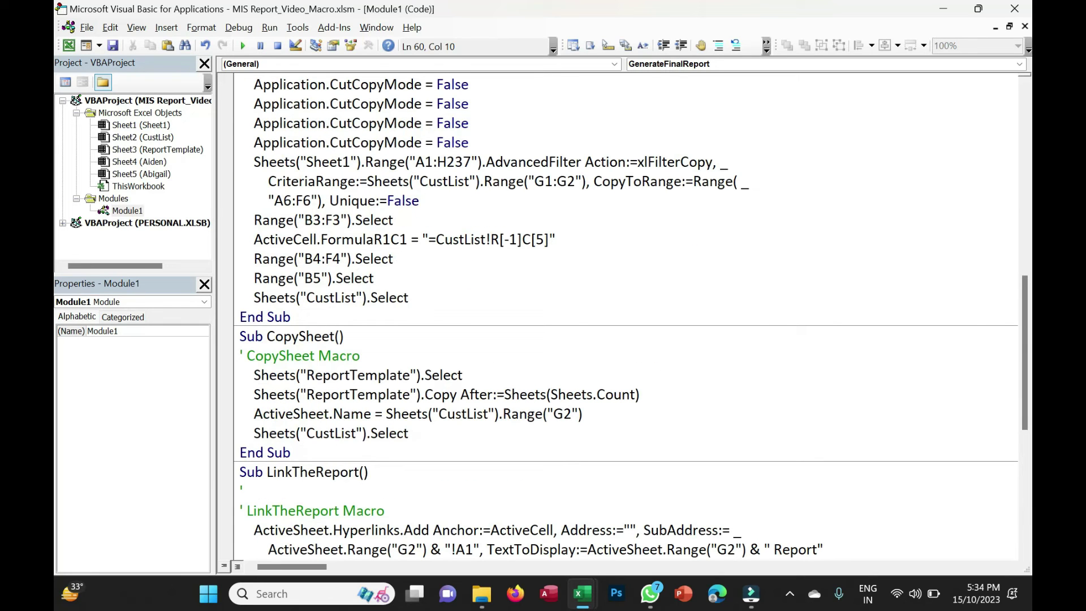
pyautogui.doubleClick(302, 337)
pyautogui.hotkey('ctrl', 'c')
pyautogui.scroll(-6, 622, 311)
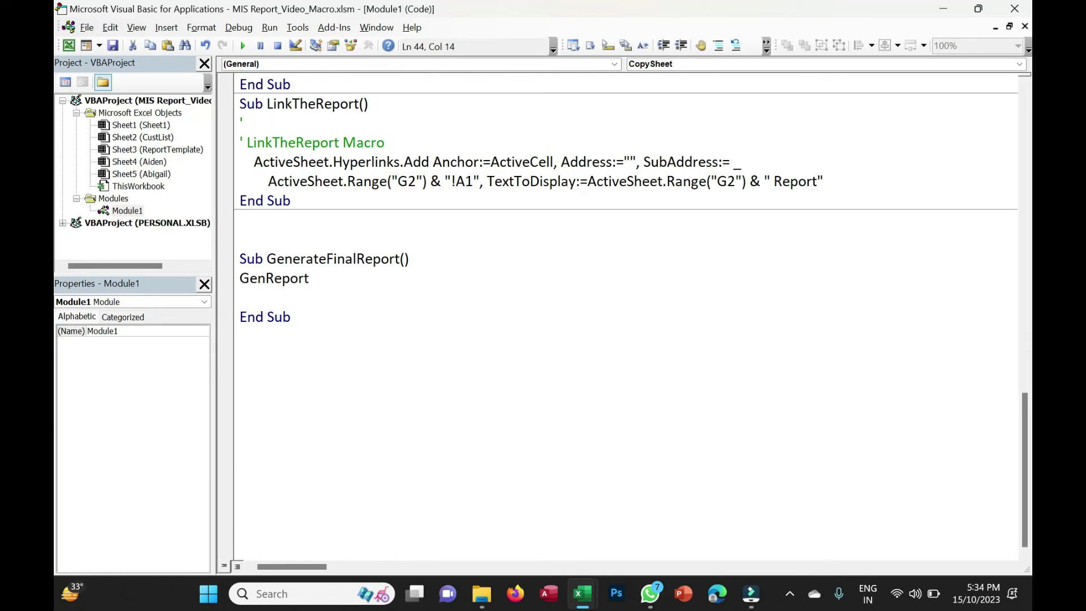
pyautogui.click(243, 297)
pyautogui.hotkey('ctrl', 'v')
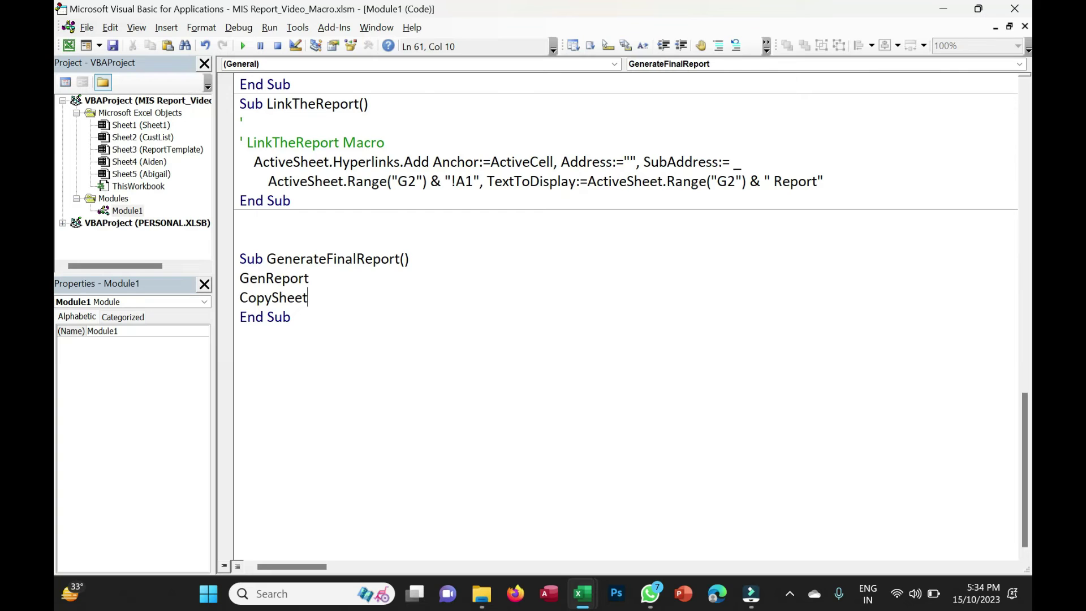
# Add a call to LinkTheReport below CopySheet in GenerateFinalReport and close the code editor to return to CustList
pyautogui.scroll(6, 622, 311)
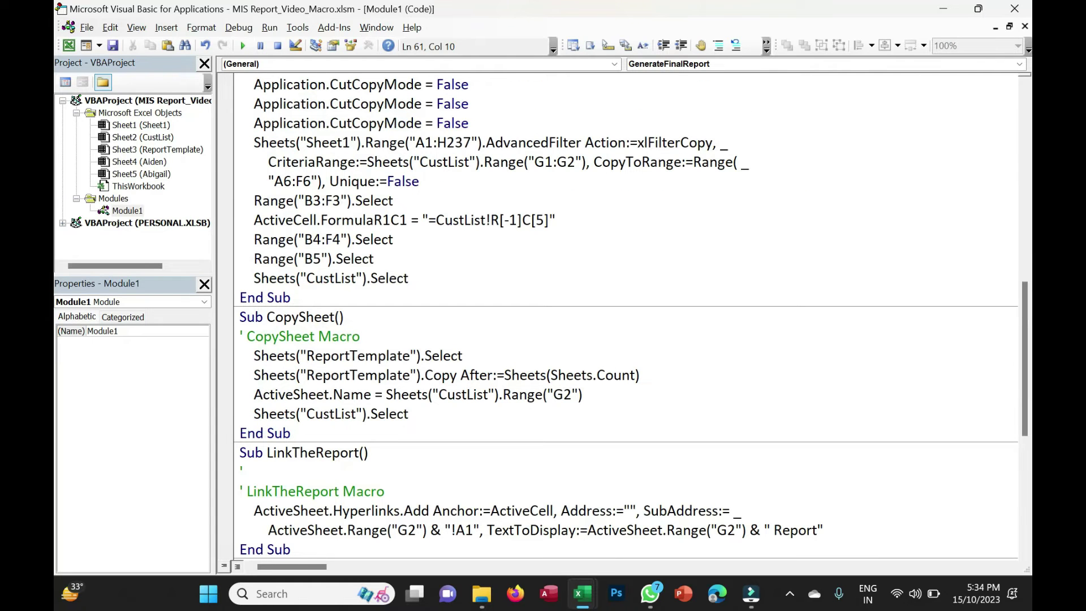
pyautogui.doubleClick(317, 454)
pyautogui.hotkey('ctrl', 'c')
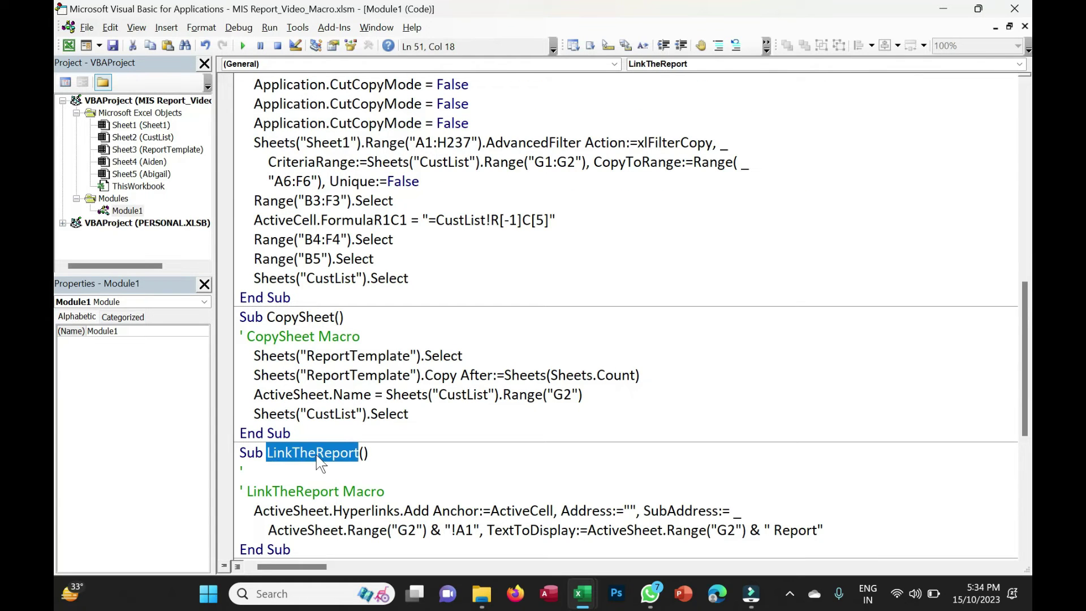
pyautogui.scroll(-6, 319, 461)
pyautogui.click(308, 298)
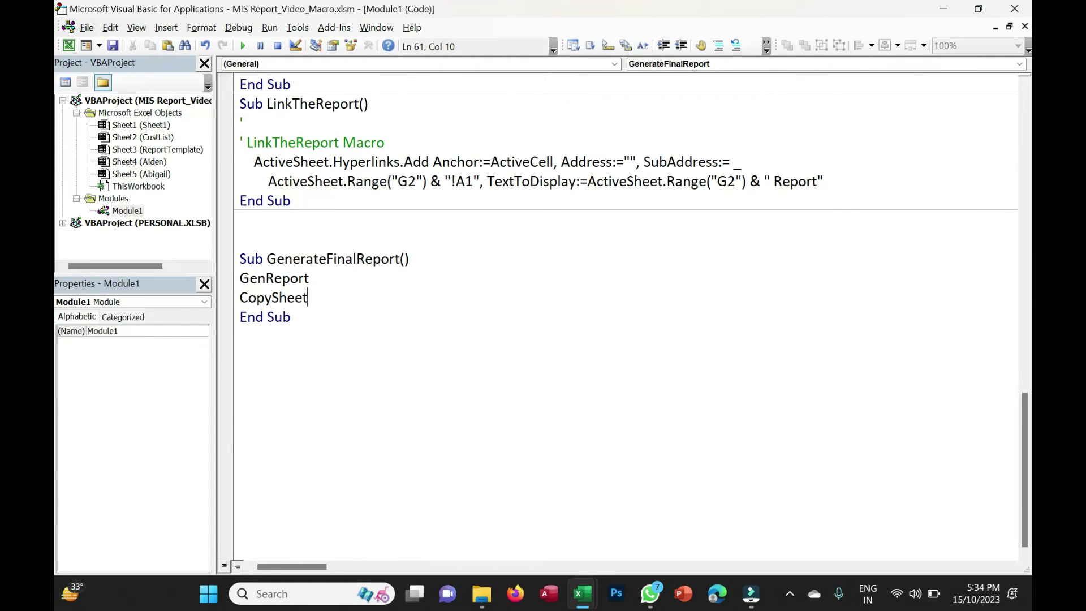
pyautogui.press('Return')
pyautogui.hotkey('ctrl', 'v')
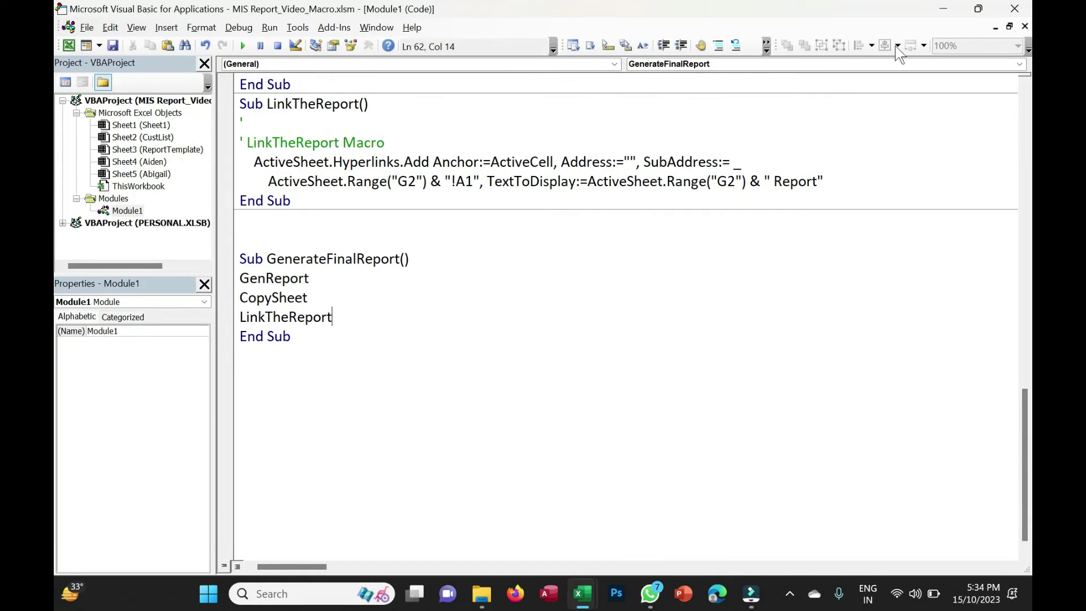
pyautogui.click(1015, 8)
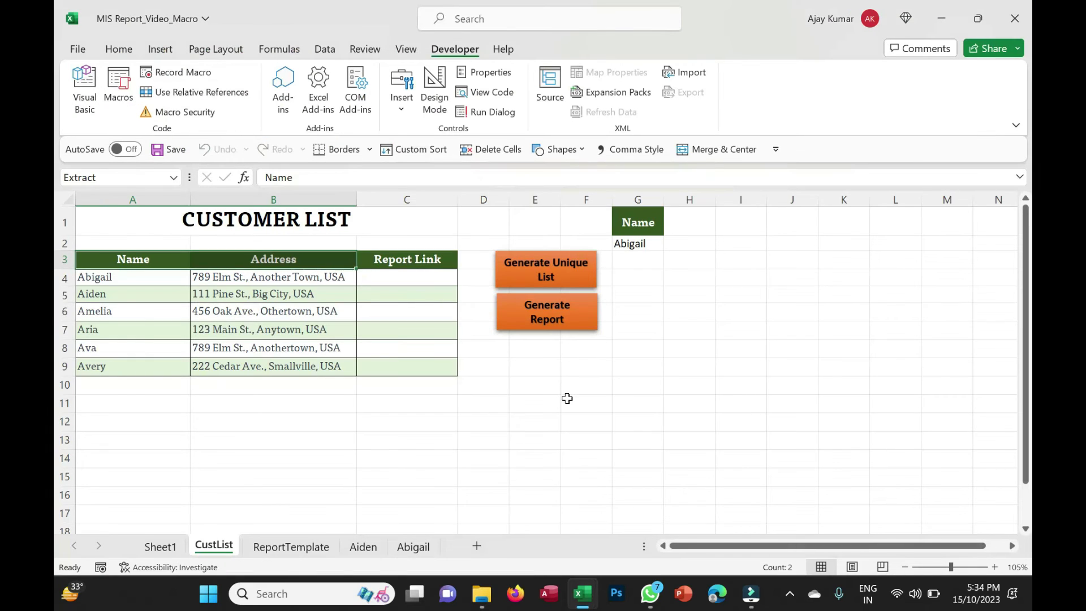
# Save the workbook and assign the GenerateFinalReport macro to the Generate Report shape on CustList
pyautogui.hotkey('ctrl', 's')
pyautogui.rightClick(560, 311)
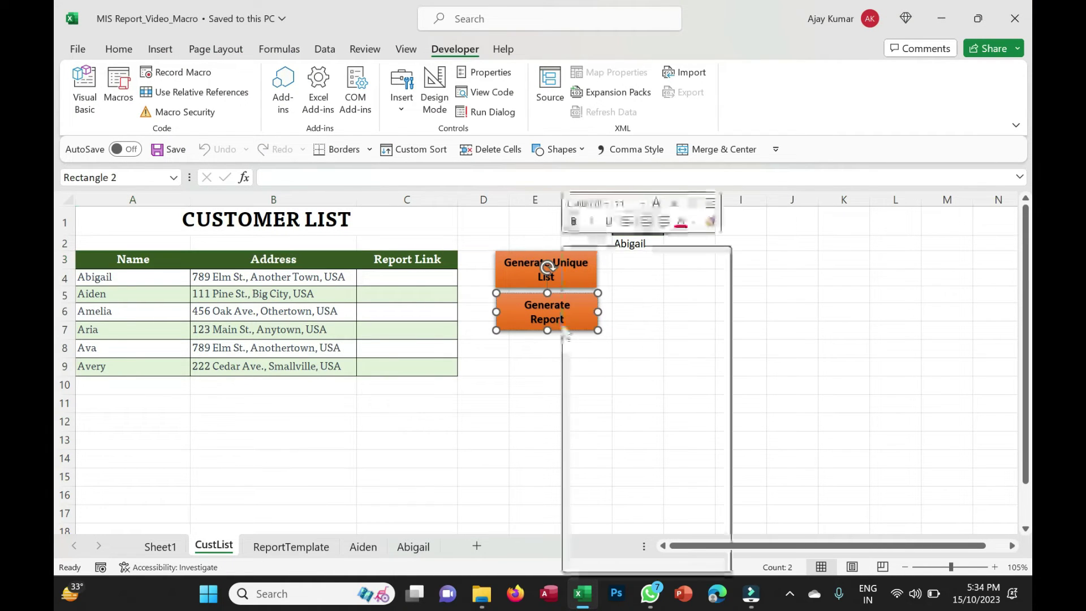
pyautogui.click(657, 511)
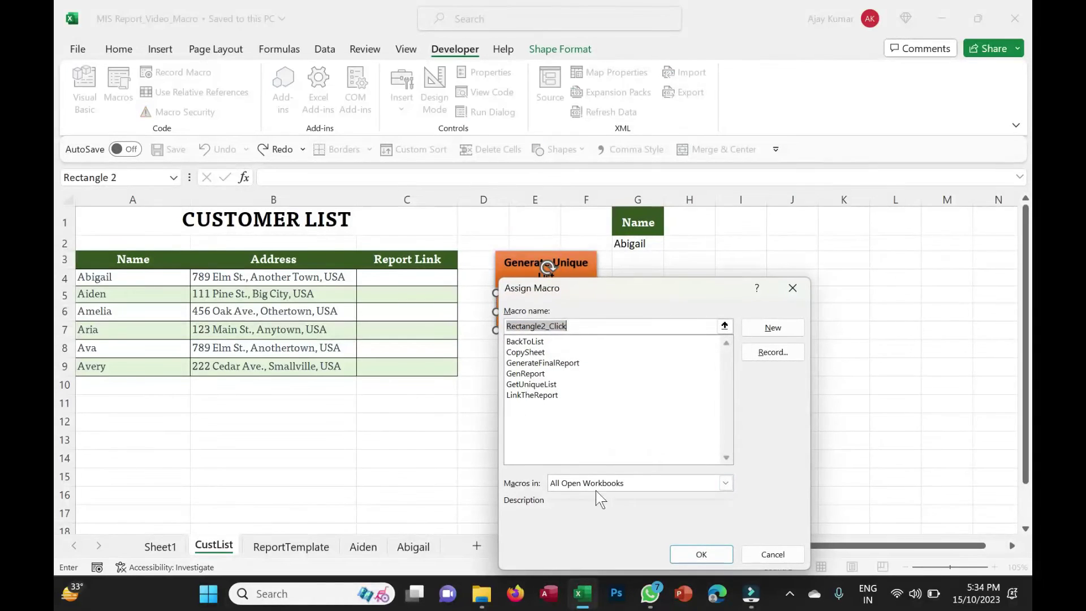
pyautogui.click(527, 364)
pyautogui.click(701, 554)
pyautogui.press('Escape')
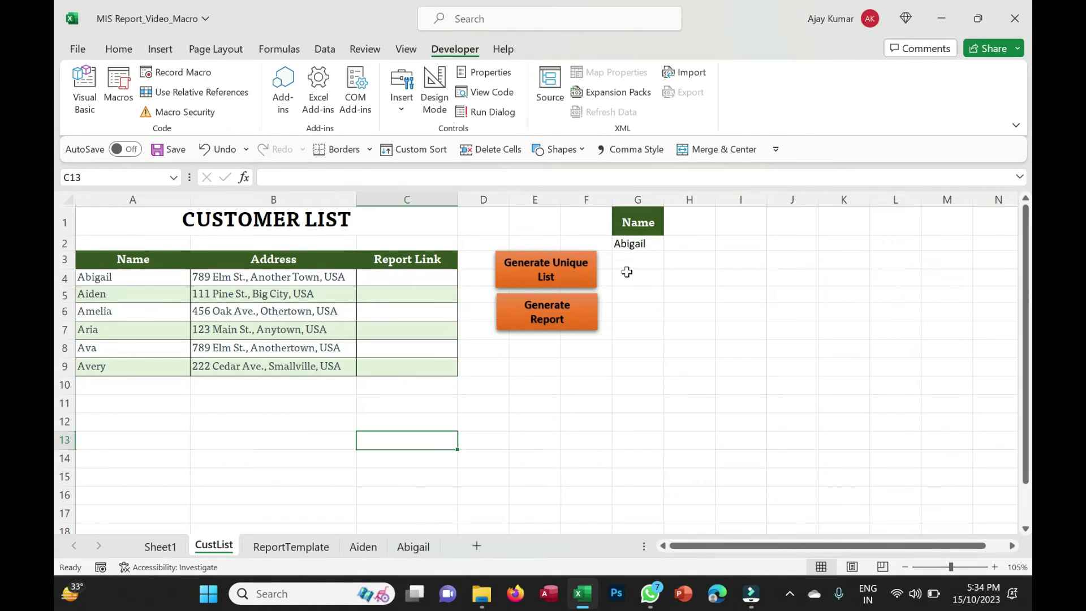
# Delete the two existing customer report sheets that follow ReportTemplate
pyautogui.click(630, 244)
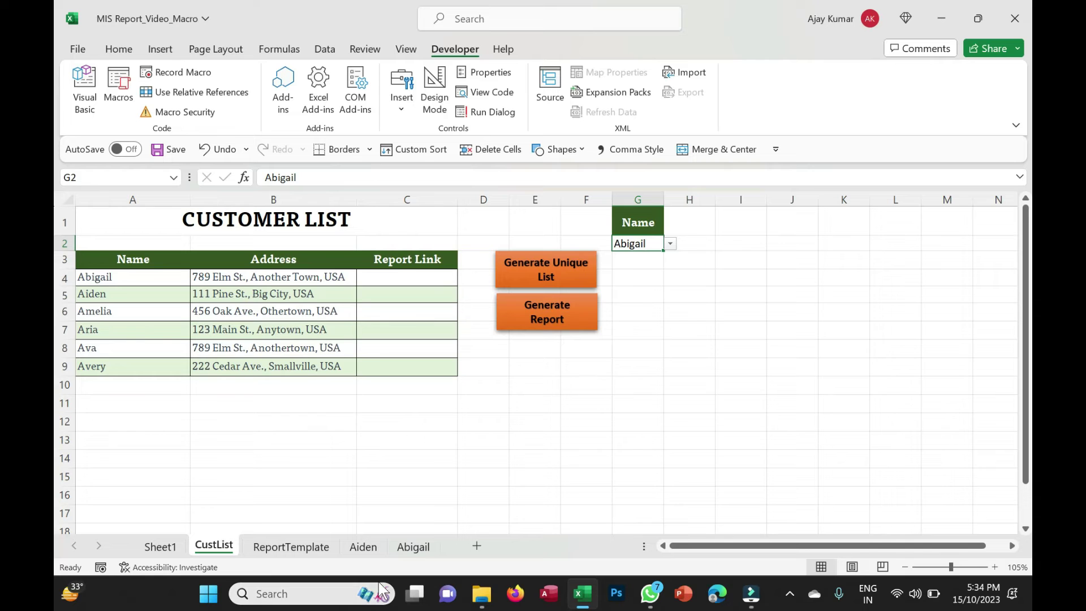
pyautogui.click(413, 548)
pyautogui.rightClick(413, 547)
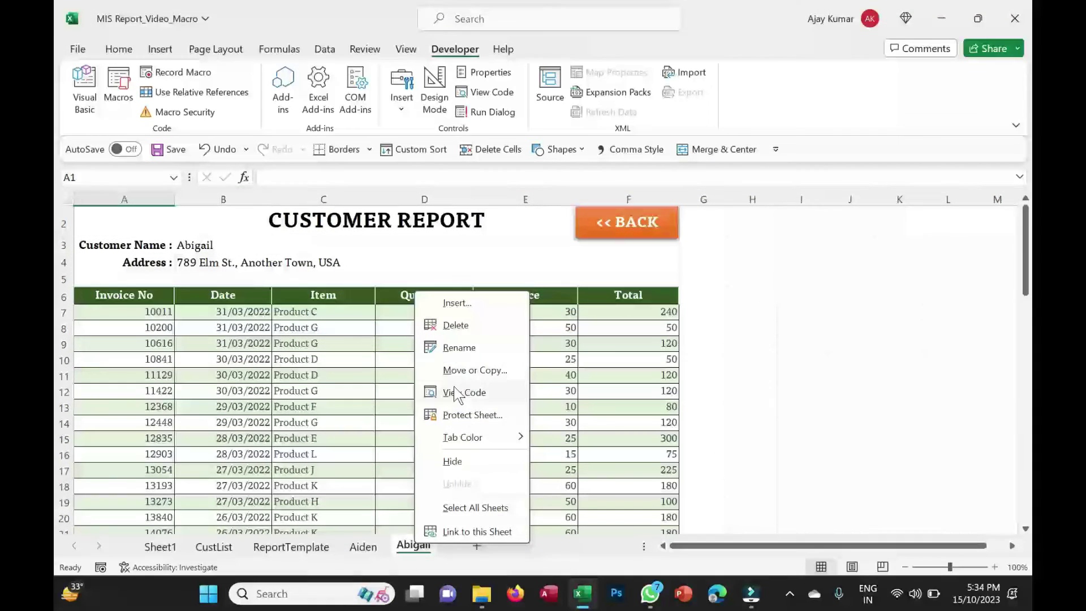
pyautogui.click(461, 325)
pyautogui.click(520, 337)
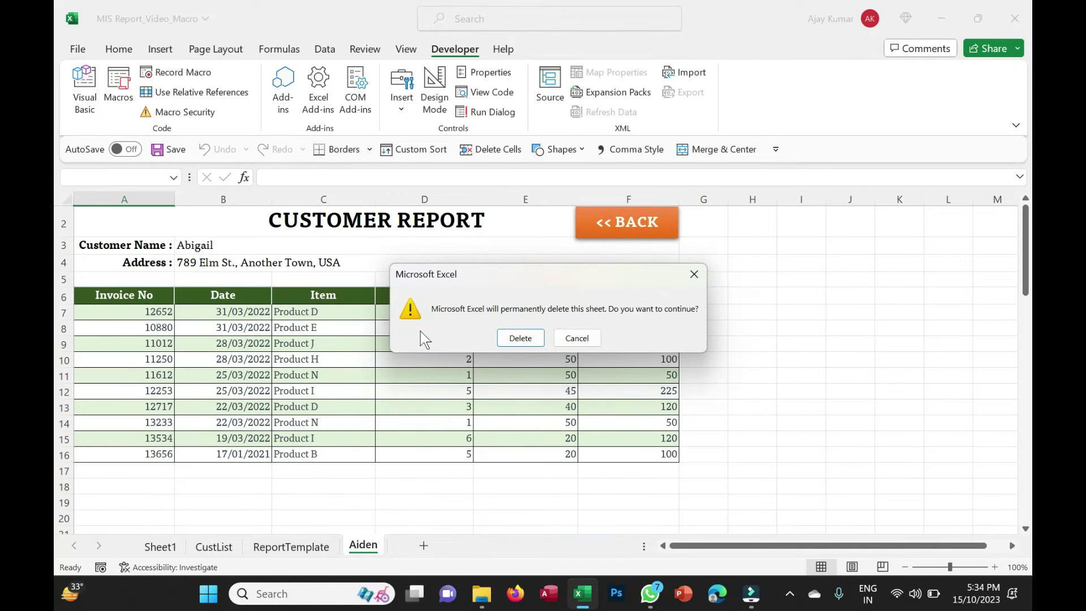
pyautogui.click(520, 338)
# Run the Generate Report shape with CustList cell G11 active and clear the resulting link from that cell
pyautogui.click(636, 406)
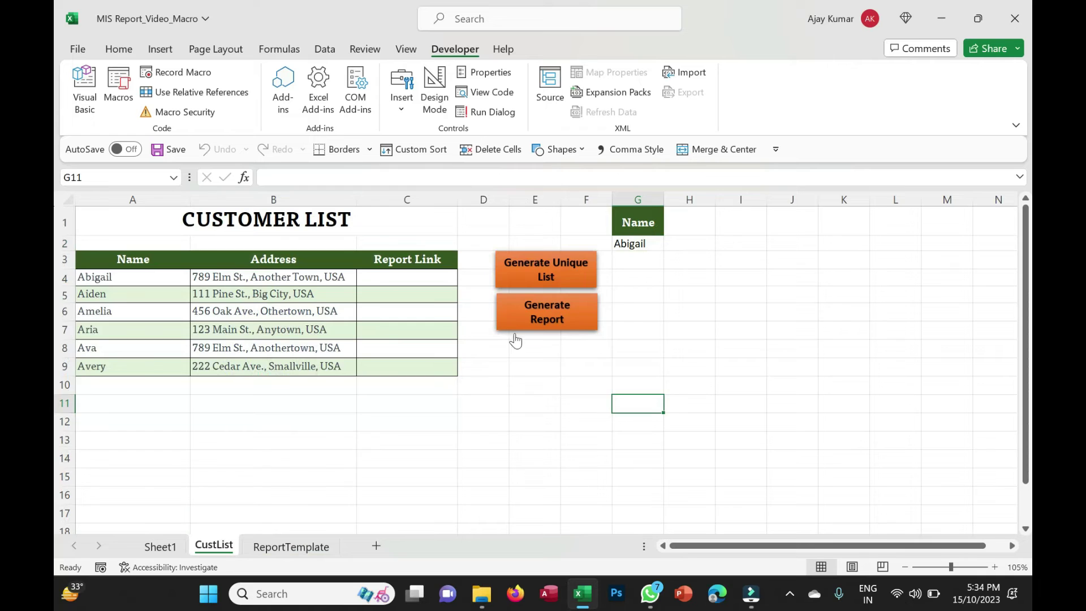
pyautogui.click(532, 319)
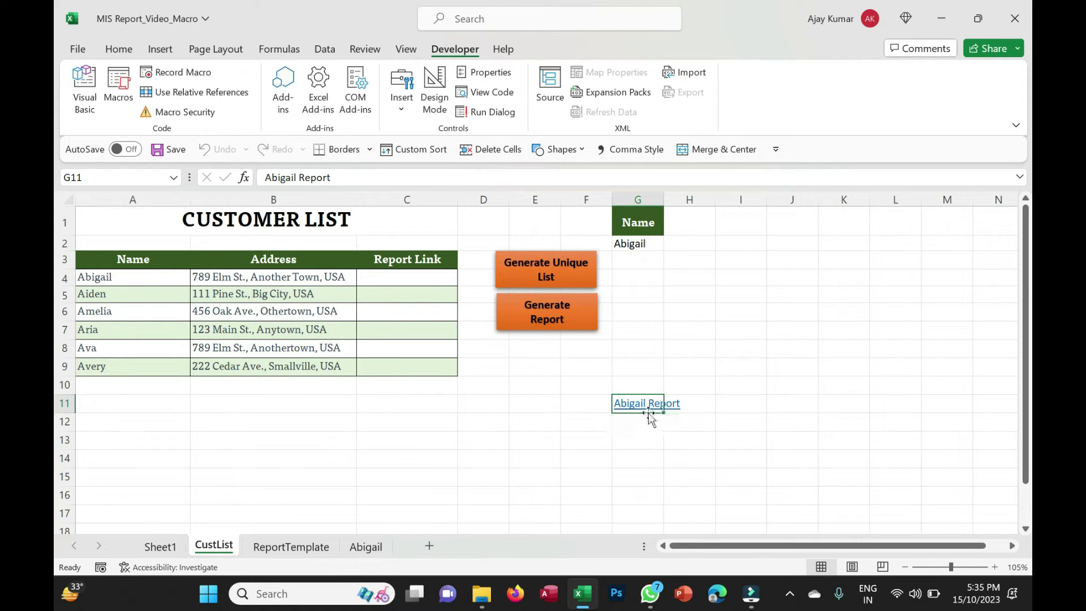
pyautogui.click(642, 384)
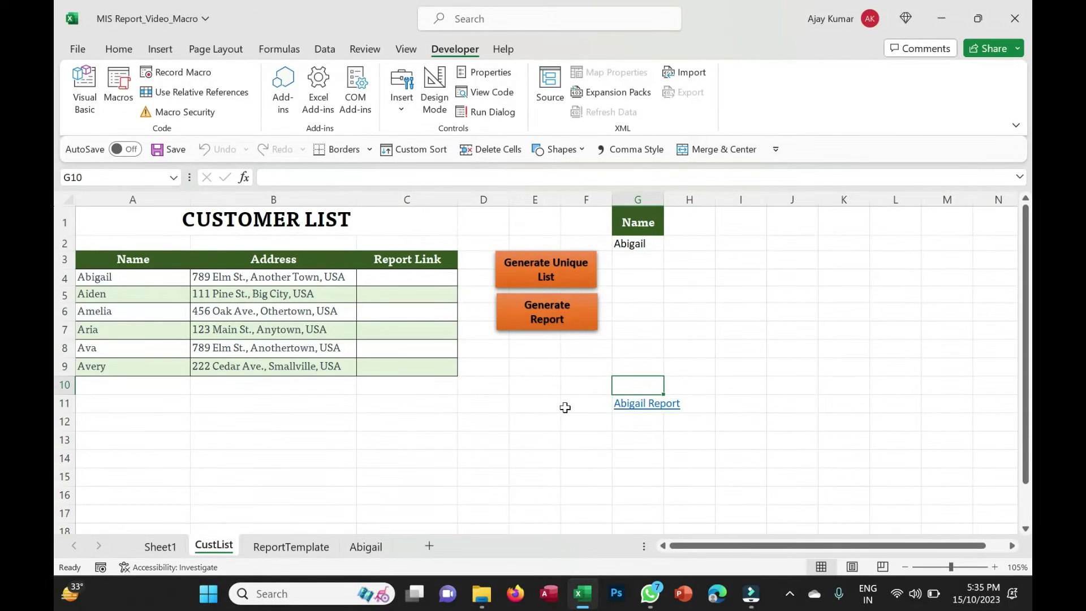
pyautogui.click(598, 405)
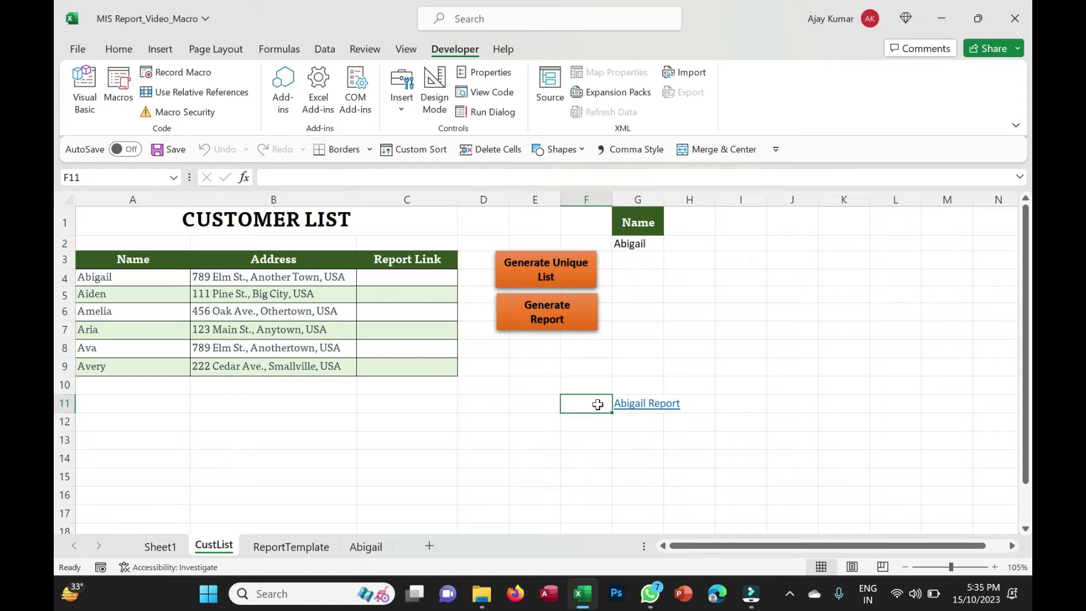
pyautogui.press('Right')
pyautogui.press('Delete')
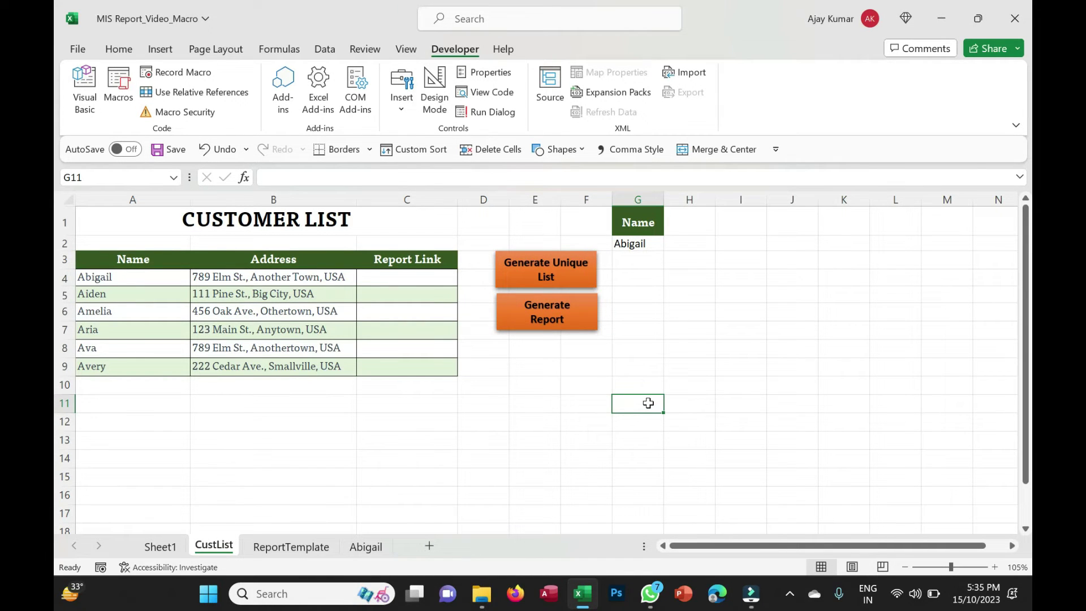
# Insert an empty line directly below the Sub GenerateFinalReport() header in Module1 and return to CustList
pyautogui.click(396, 278)
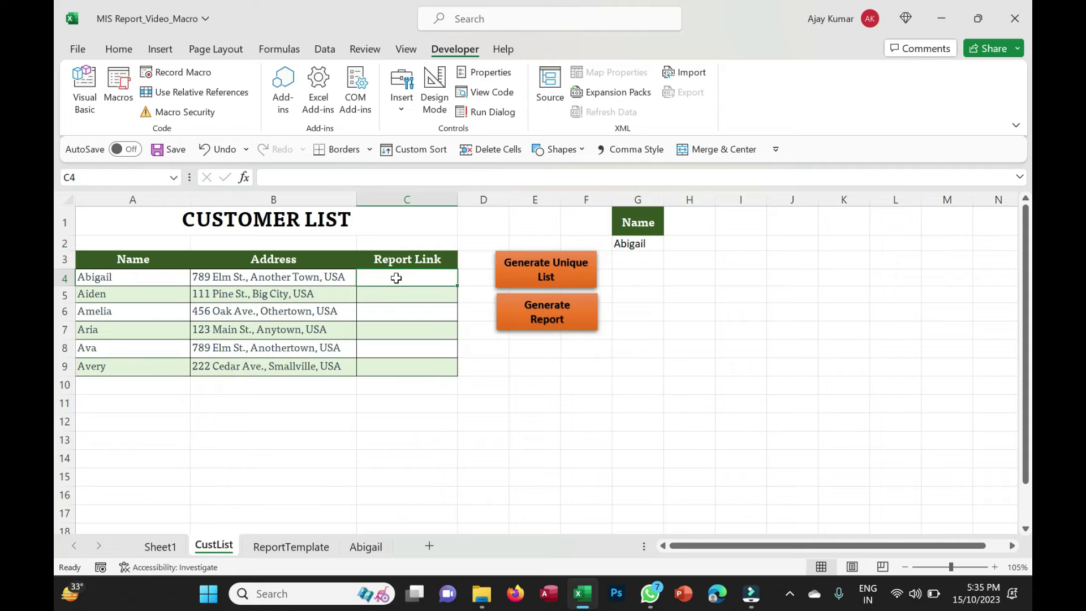
pyautogui.hotkey('alt', 'F11')
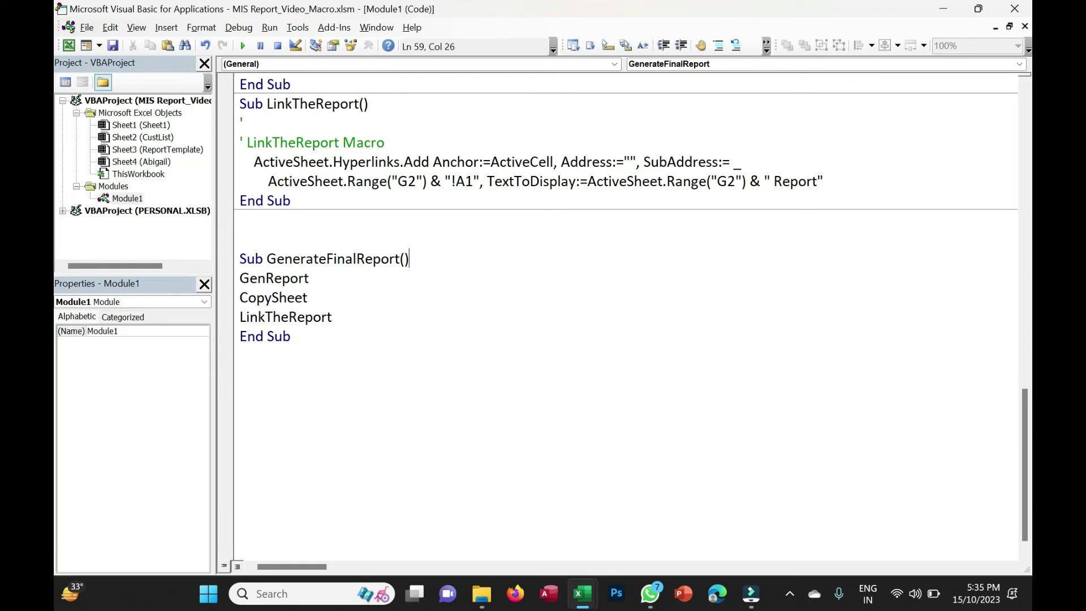
pyautogui.press('Return')
pyautogui.hotkey('alt', 'F11')
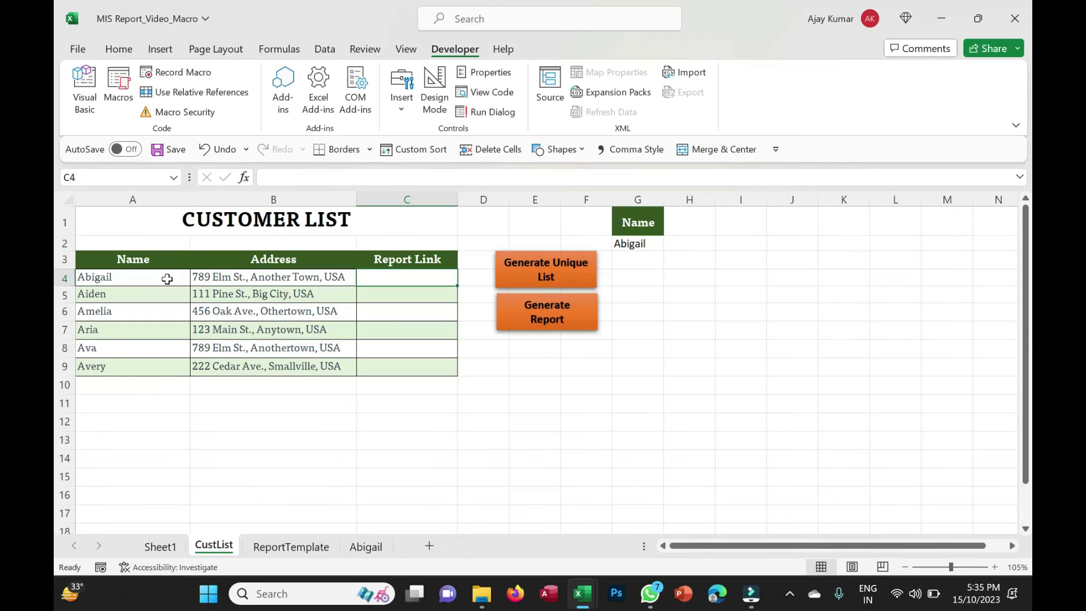
# Step down the Name column of the customer list to the first empty row below it
pyautogui.click(152, 260)
pyautogui.press('Down')
pyautogui.press('Down')
pyautogui.press('Down')
pyautogui.press('Down')
pyautogui.press('Down')
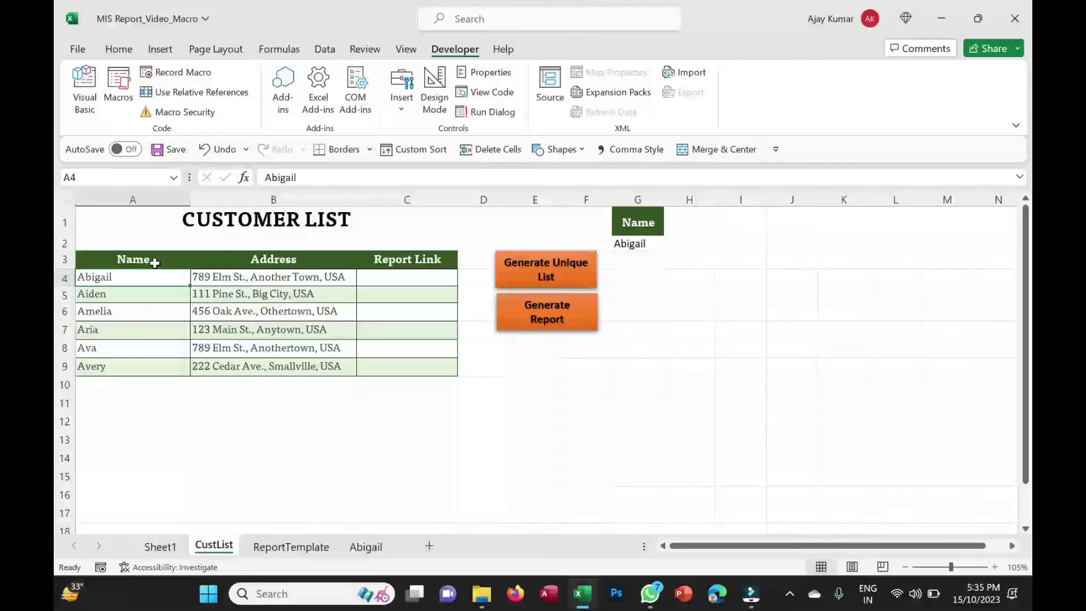
pyautogui.press('Down')
pyautogui.press('Down')
# Start a LastRow = assignment on the empty line of GenerateFinalReport and check on CustList which row ends the names
pyautogui.hotkey('alt', 'F11')
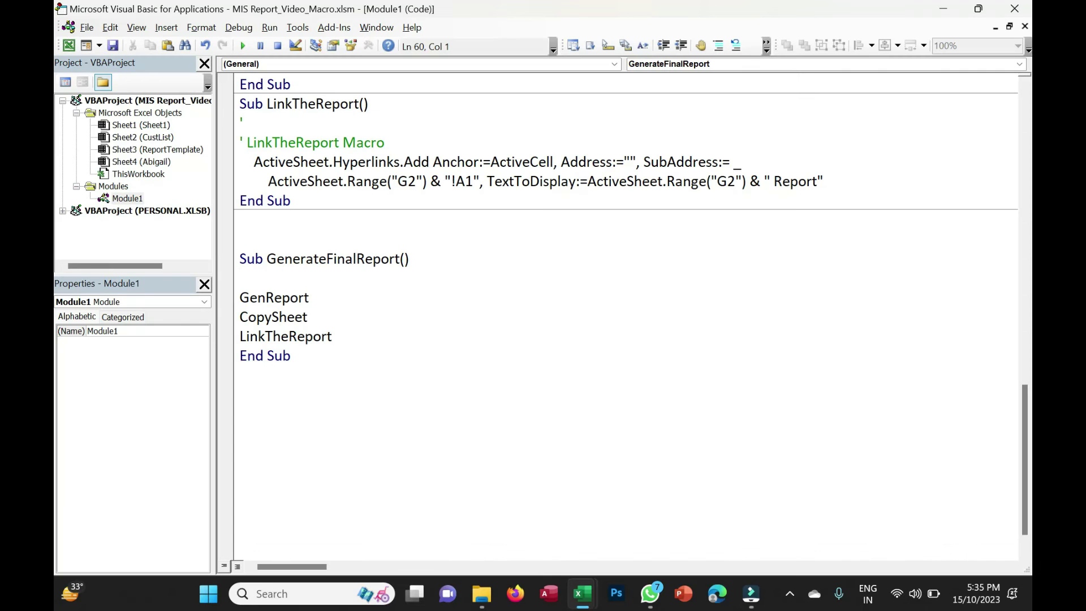
pyautogui.write('LastRow =')
pyautogui.hotkey('alt', 'F11')
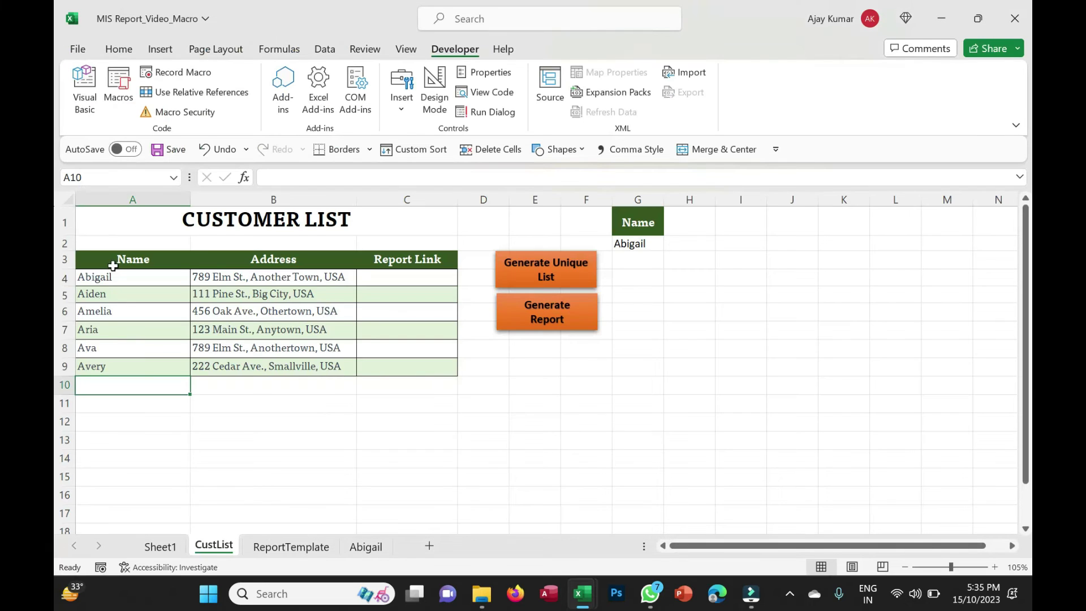
pyautogui.moveTo(111, 279); pyautogui.dragTo(124, 362)
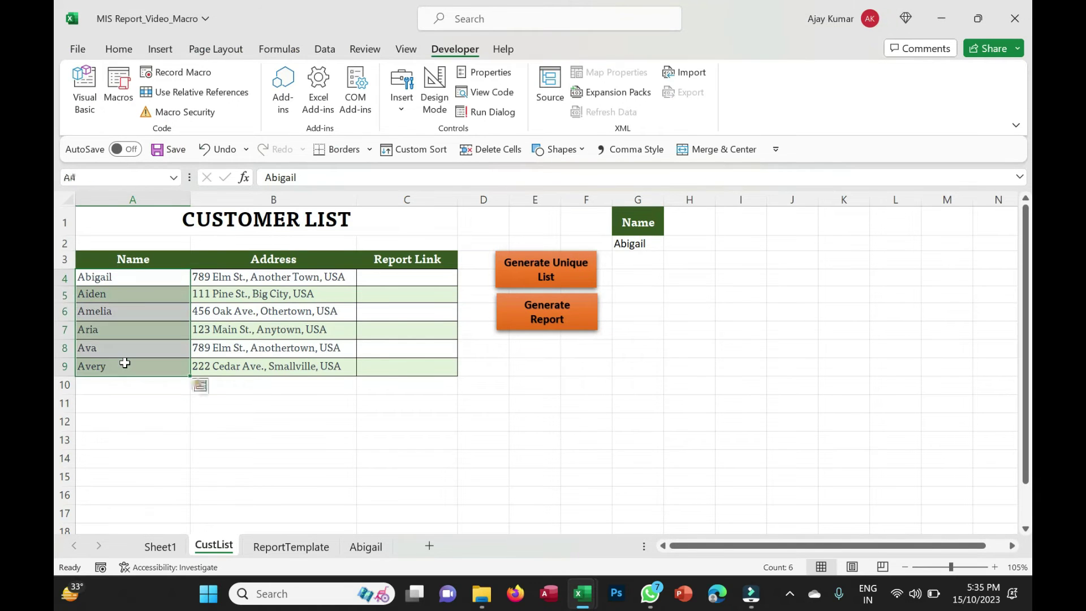
pyautogui.click(64, 366)
pyautogui.hotkey('alt', 'F11')
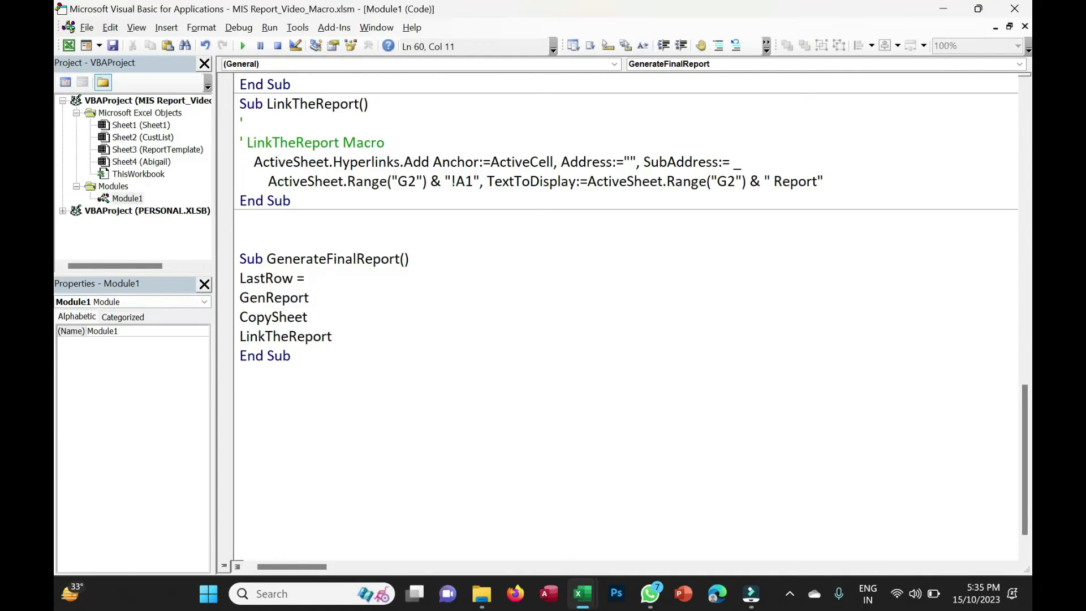
pyautogui.hotkey('alt', 'F11')
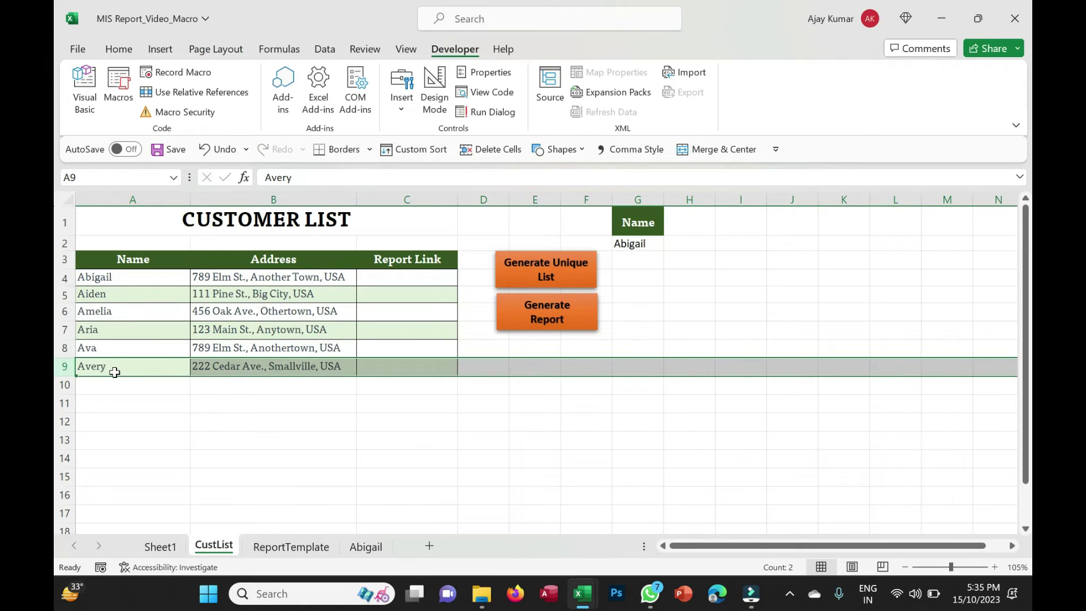
pyautogui.click(272, 390)
pyautogui.hotkey('alt', 'F11')
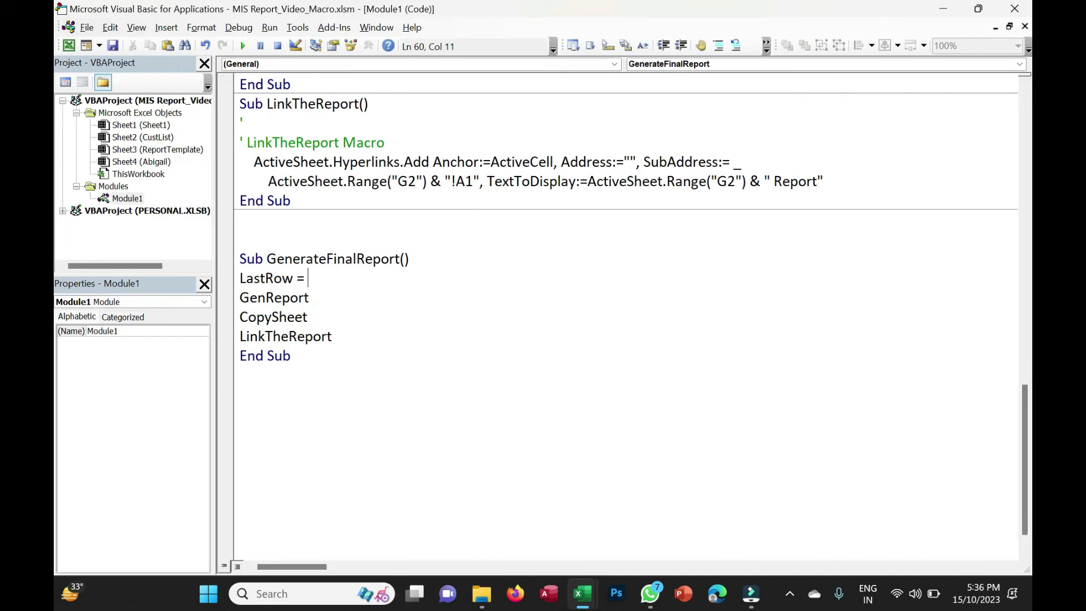
# Complete the LastRow assignment with Sheet2.Range("A" & Rows.Count).End(xlUp).Row
pyautogui.write('Sheet')
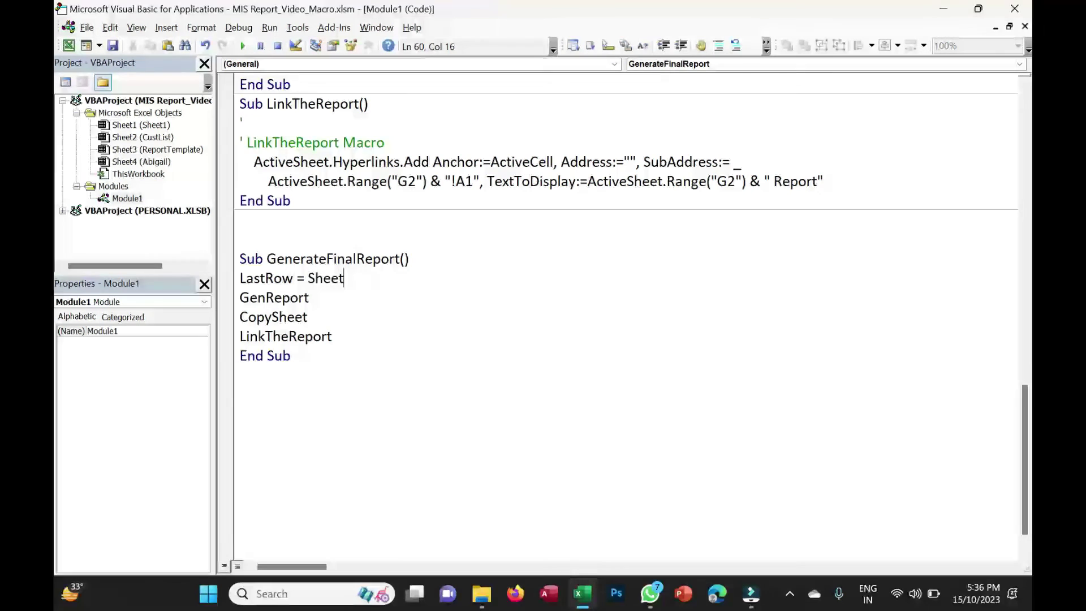
pyautogui.write('2.Range(')
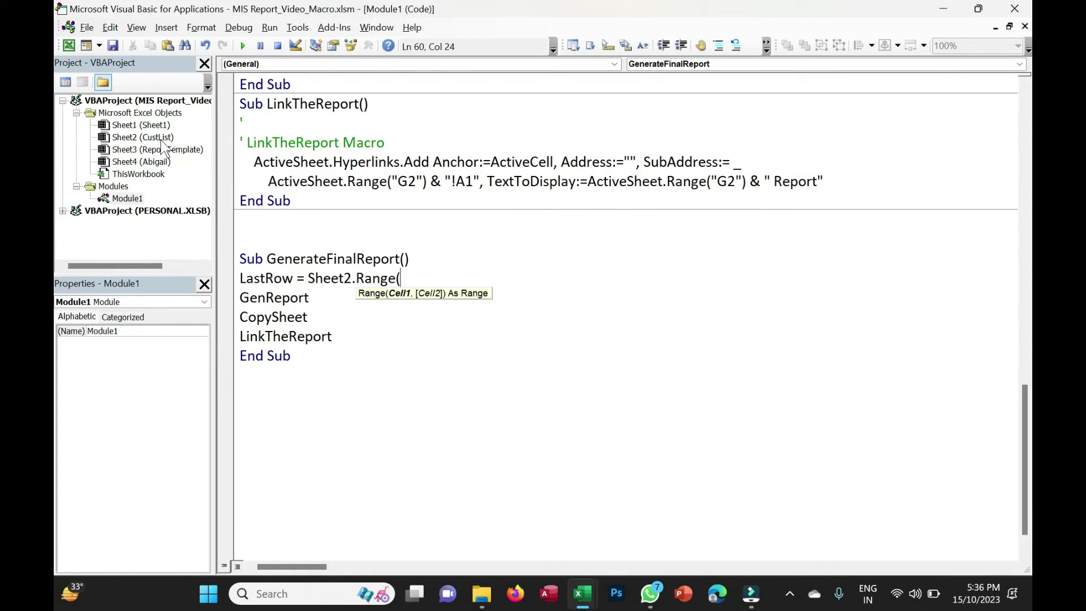
pyautogui.write('"A" & Rows.count).End(xl')
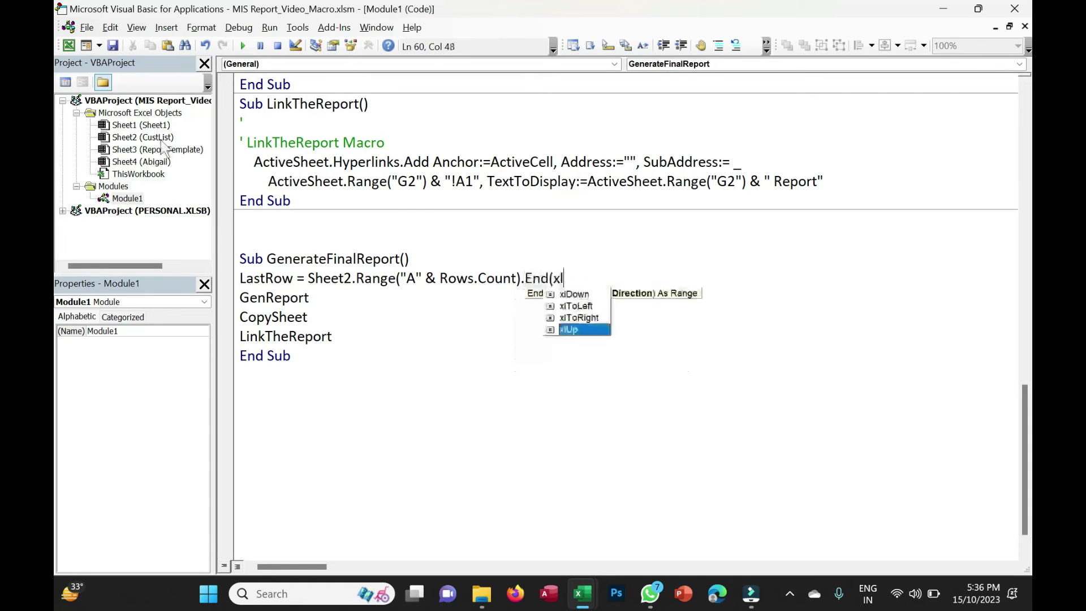
pyautogui.write('Up).row')
pyautogui.press('Tab')
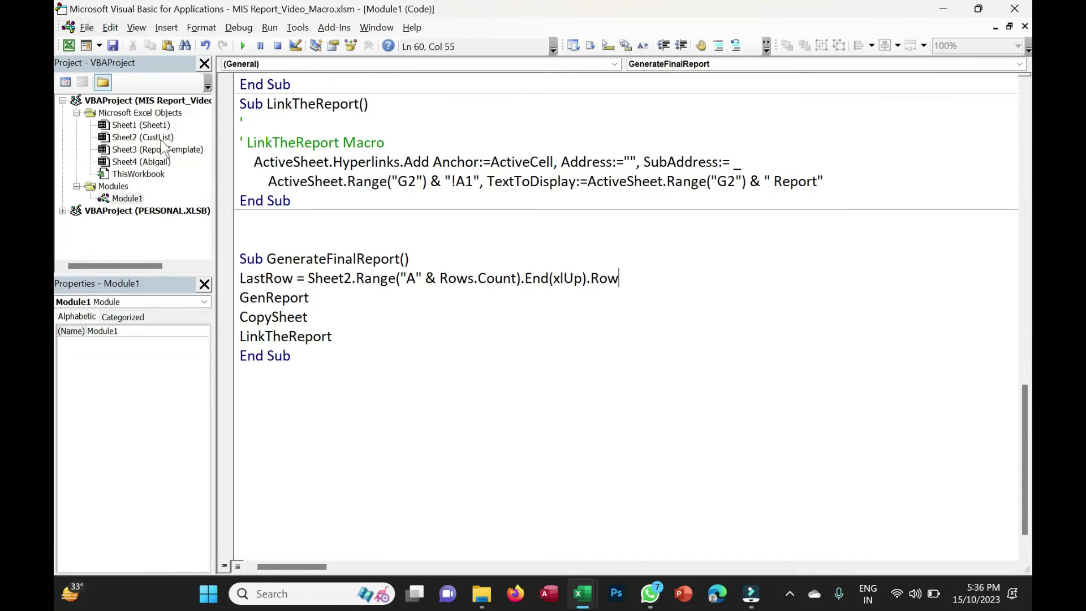
# Add the loop line For RowNo = 4 To LastRow below the LastRow assignment, checking the first and last customer rows on CustList
pyautogui.press('Return')
pyautogui.write('For ')
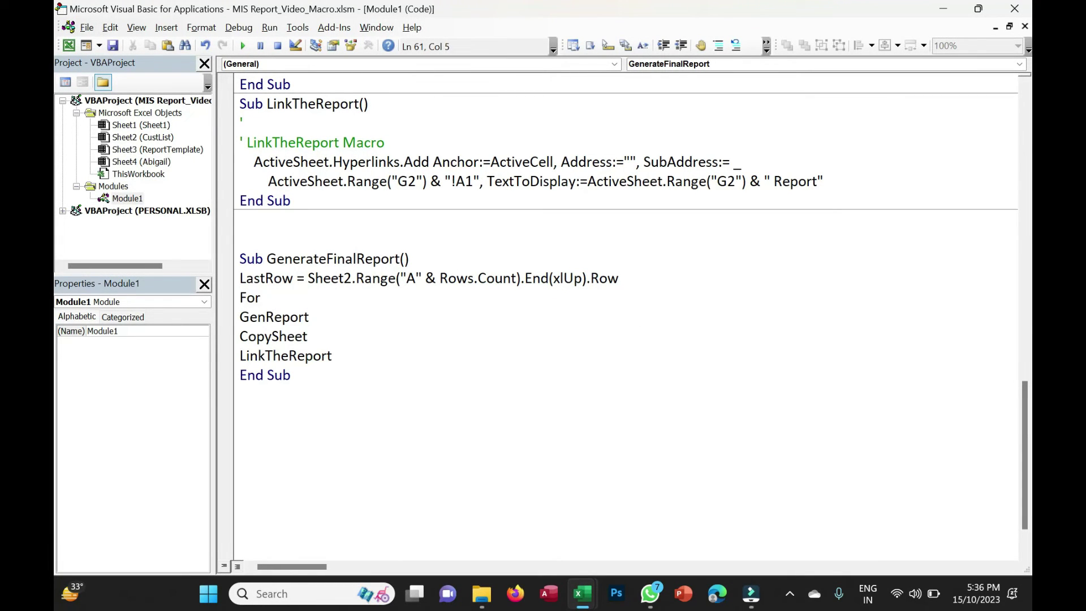
pyautogui.write('RowNo =')
pyautogui.hotkey('alt', 'F11')
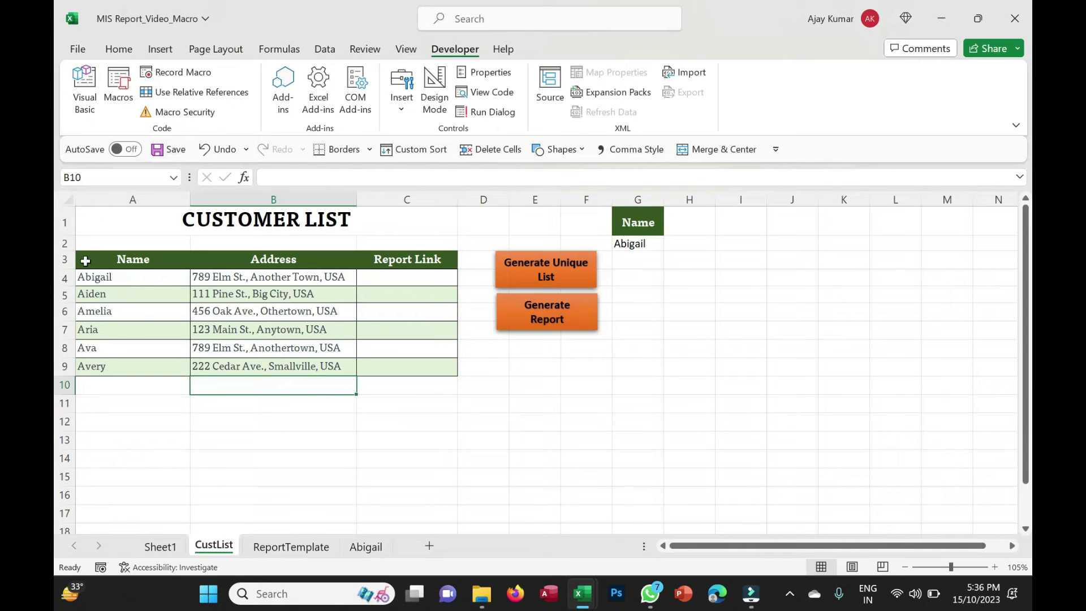
pyautogui.click(64, 277)
pyautogui.click(104, 277)
pyautogui.click(118, 366)
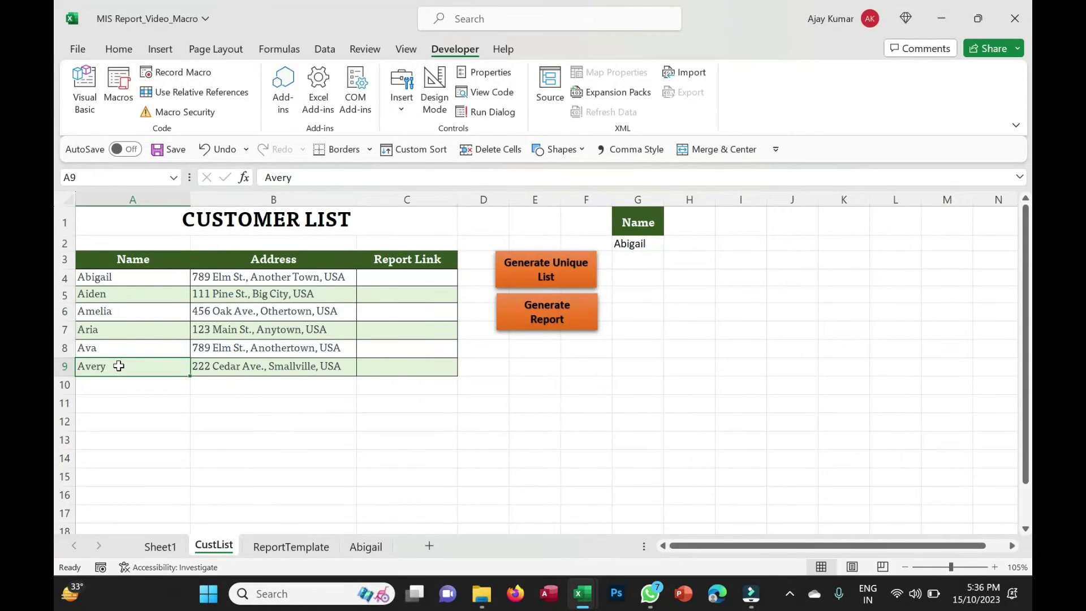
pyautogui.hotkey('alt', 'F11')
pyautogui.write('4 to LastRow')
# Add a NextRow line after LinkTheReport and indent the GenReport, CopySheet and LinkTheReport calls inside the loop
pyautogui.press('Down')
pyautogui.press('Down')
pyautogui.press('Down')
pyautogui.press('Return')
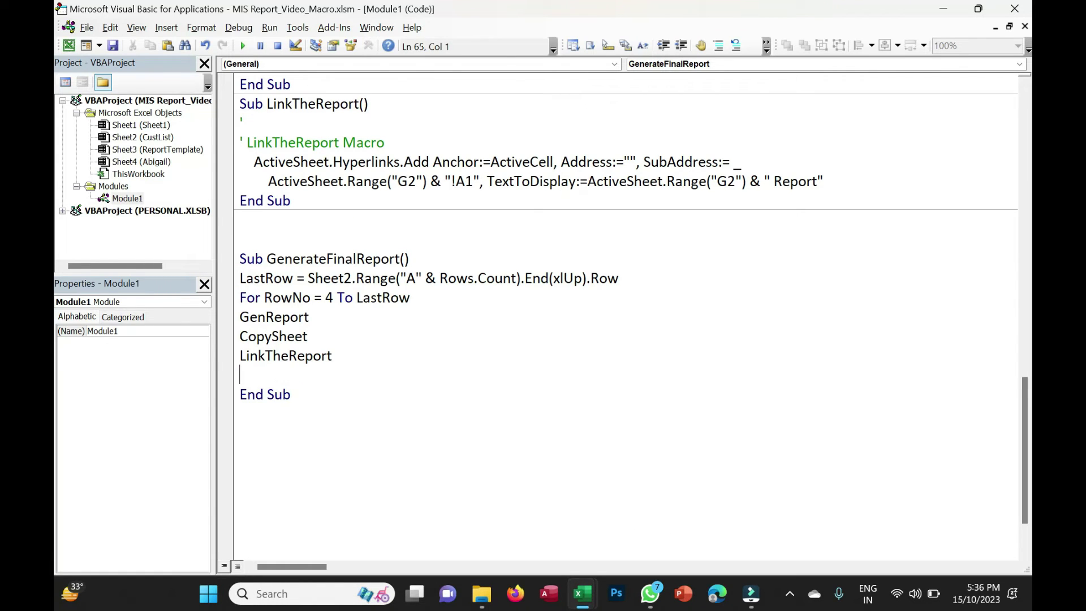
pyautogui.write('NextRow')
pyautogui.press('Up')
pyautogui.hotkey('shift', 'Up')
pyautogui.hotkey('shift', 'Up')
pyautogui.press('Tab')
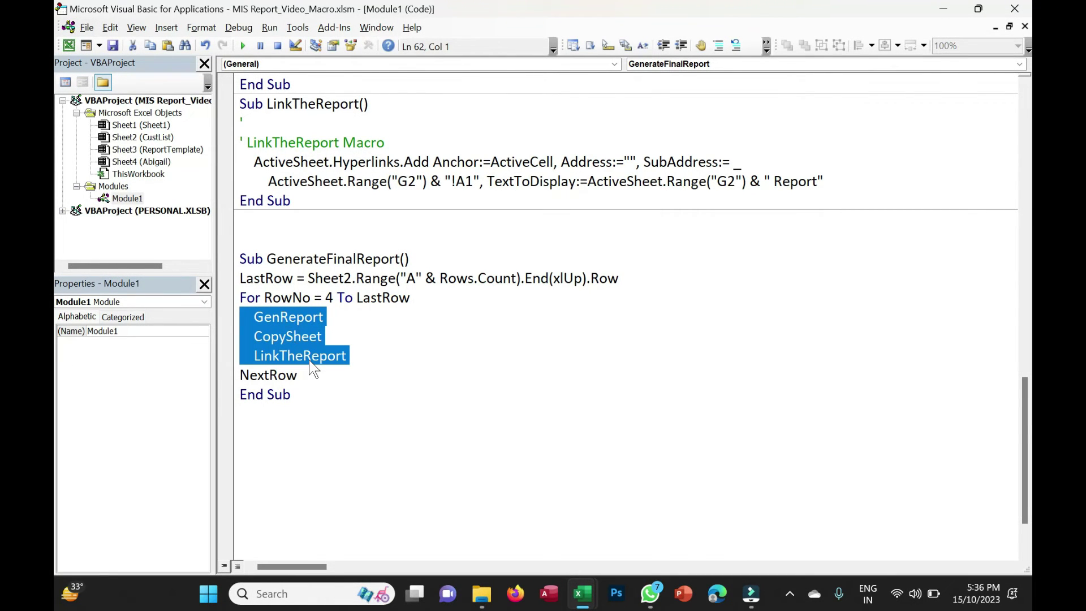
# Compare the customer names in A4:A9 on CustList with the loop code and select Report Link cell C4
pyautogui.hotkey('alt', 'Tab')
pyautogui.moveTo(130, 278); pyautogui.dragTo(140, 366)
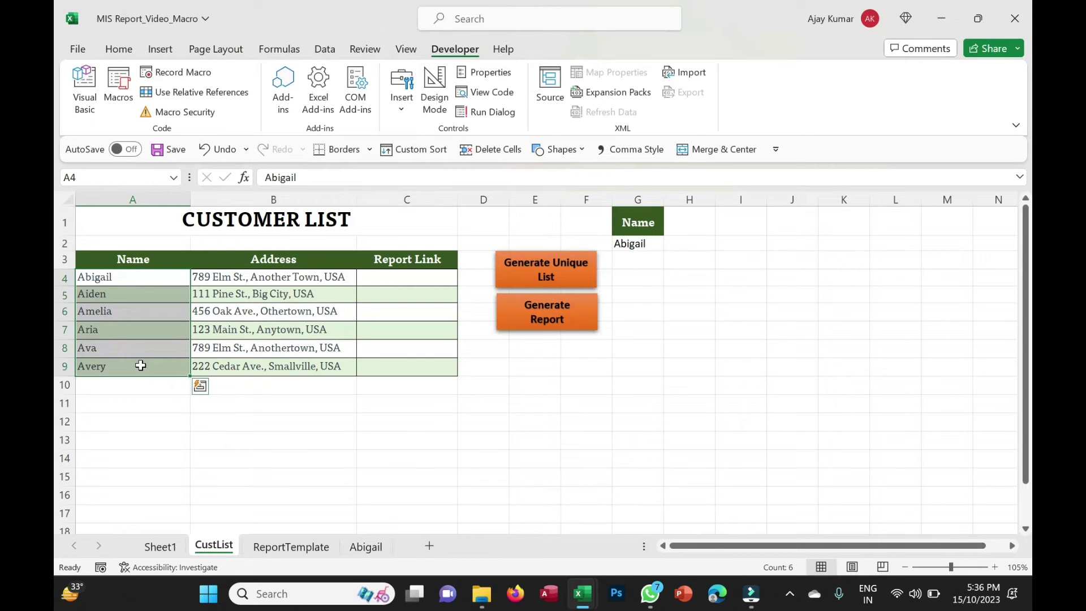
pyautogui.click(401, 452)
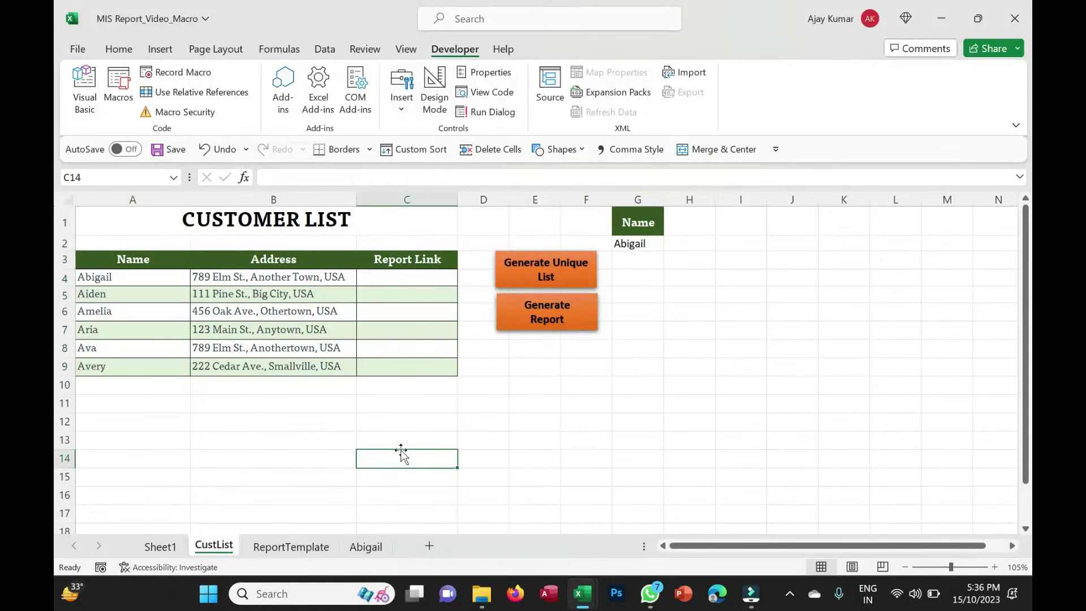
pyautogui.hotkey('alt', 'Tab')
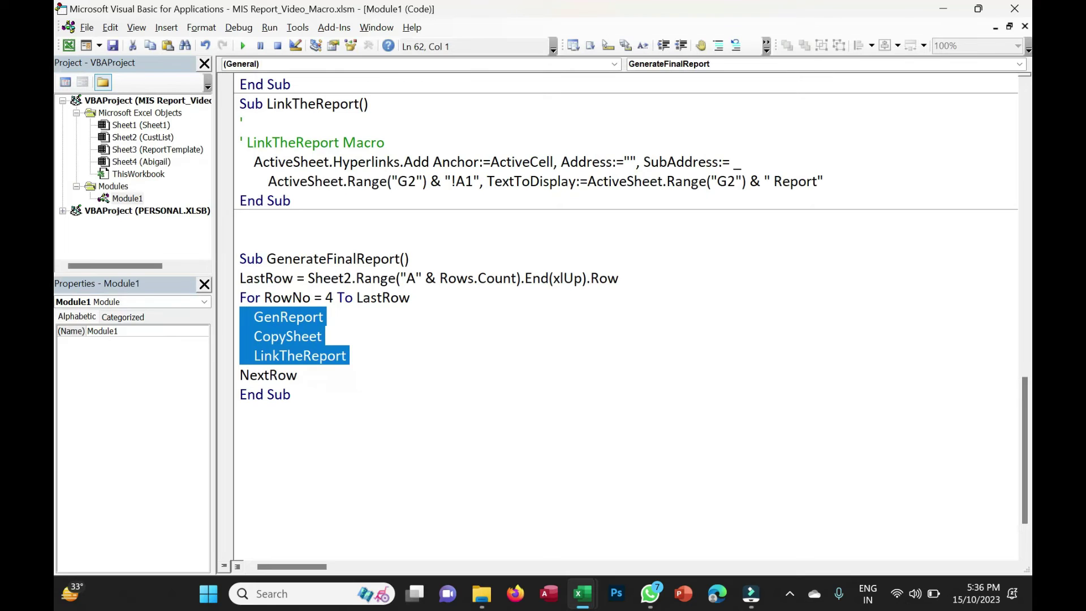
pyautogui.click(371, 359)
pyautogui.hotkey('alt', 'F11')
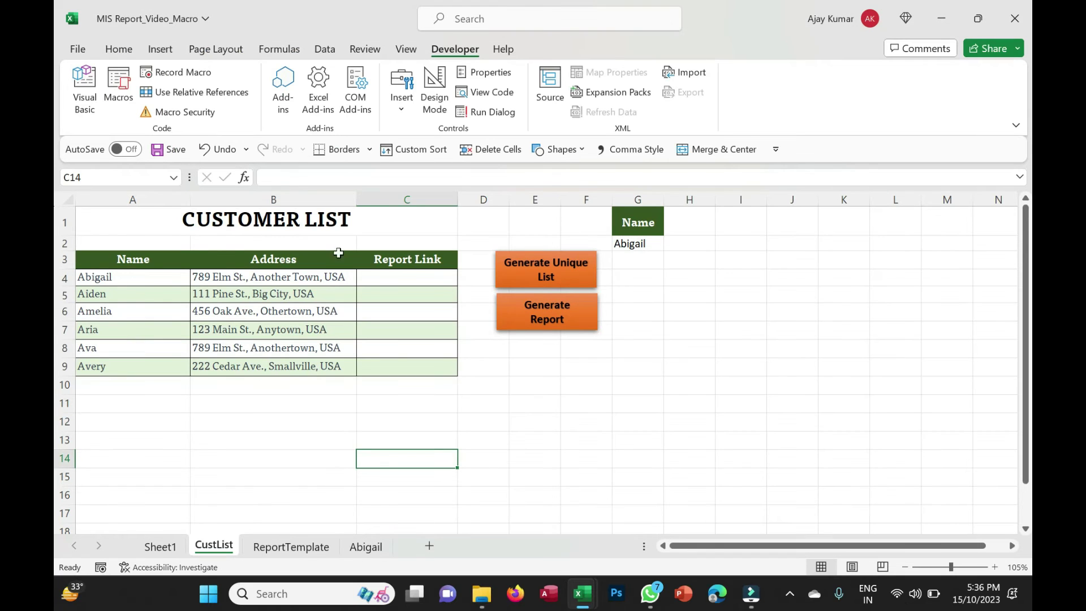
pyautogui.click(413, 278)
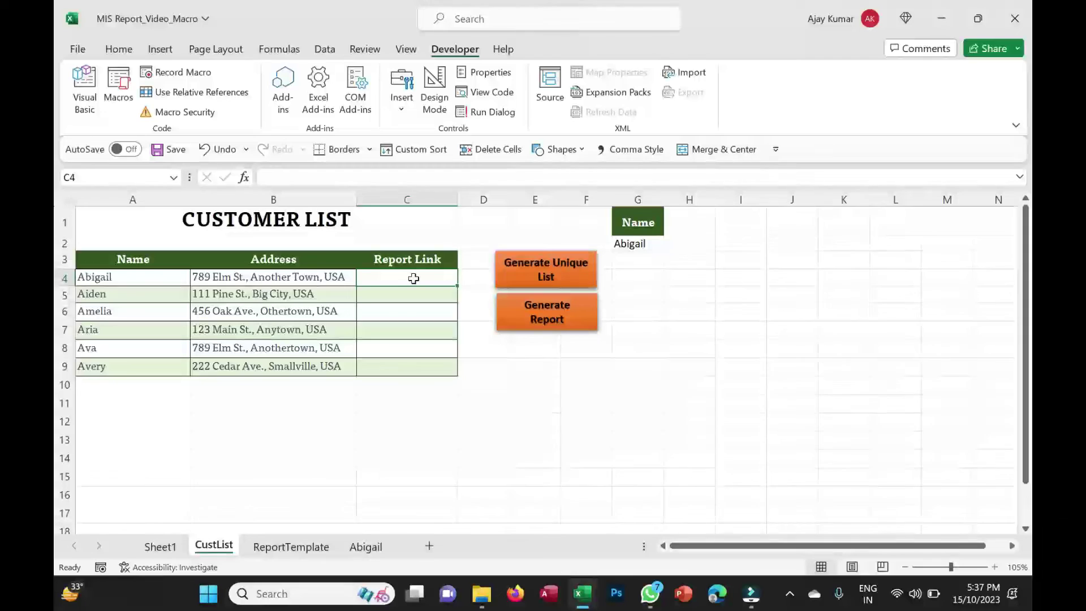
# Compare the customer names in A4:A7 with the Name cell G2 on CustList, and return to the macro code
pyautogui.click(126, 277)
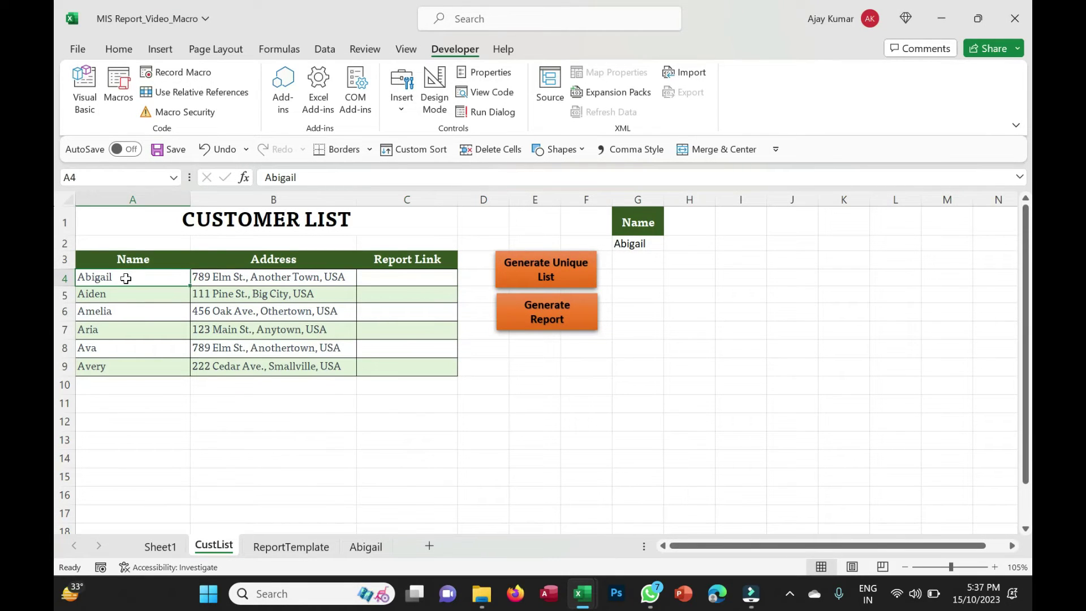
pyautogui.click(641, 243)
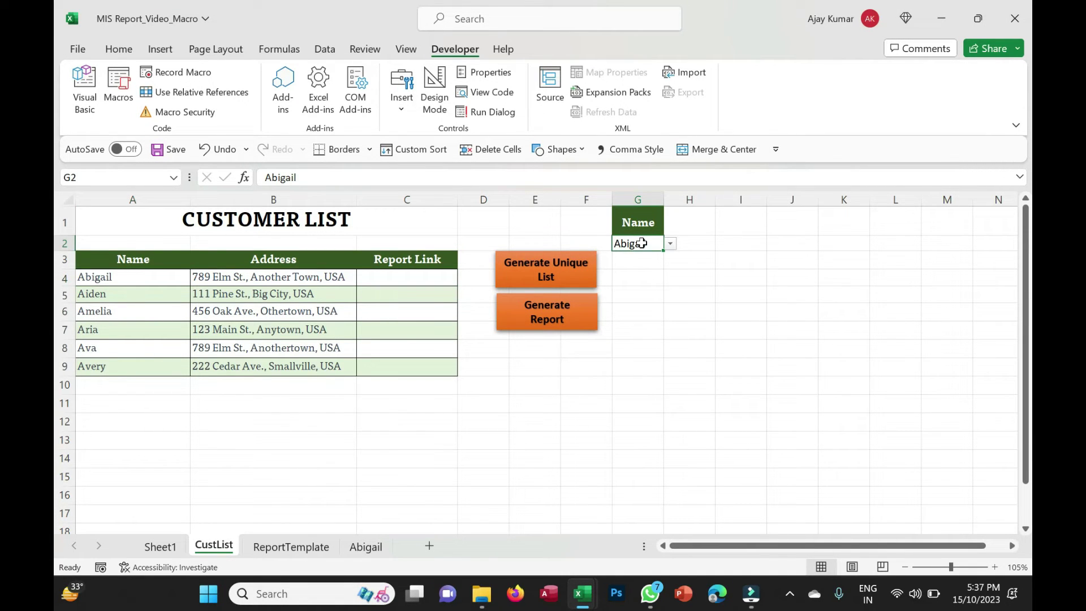
pyautogui.click(93, 279)
pyautogui.click(115, 294)
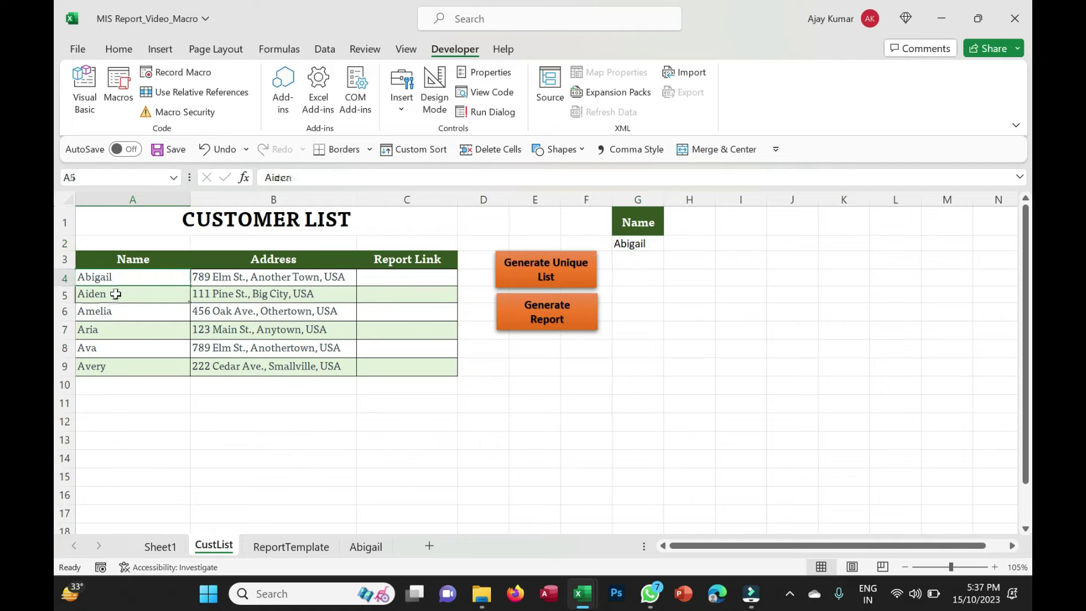
pyautogui.click(128, 310)
pyautogui.click(119, 331)
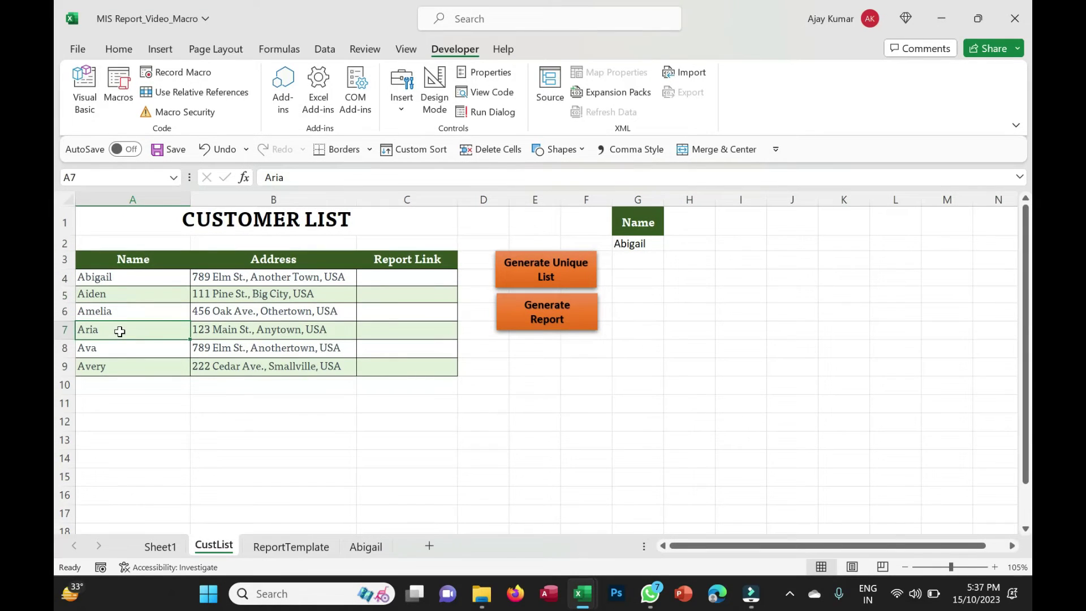
pyautogui.click(107, 280)
pyautogui.hotkey('alt', 'F11')
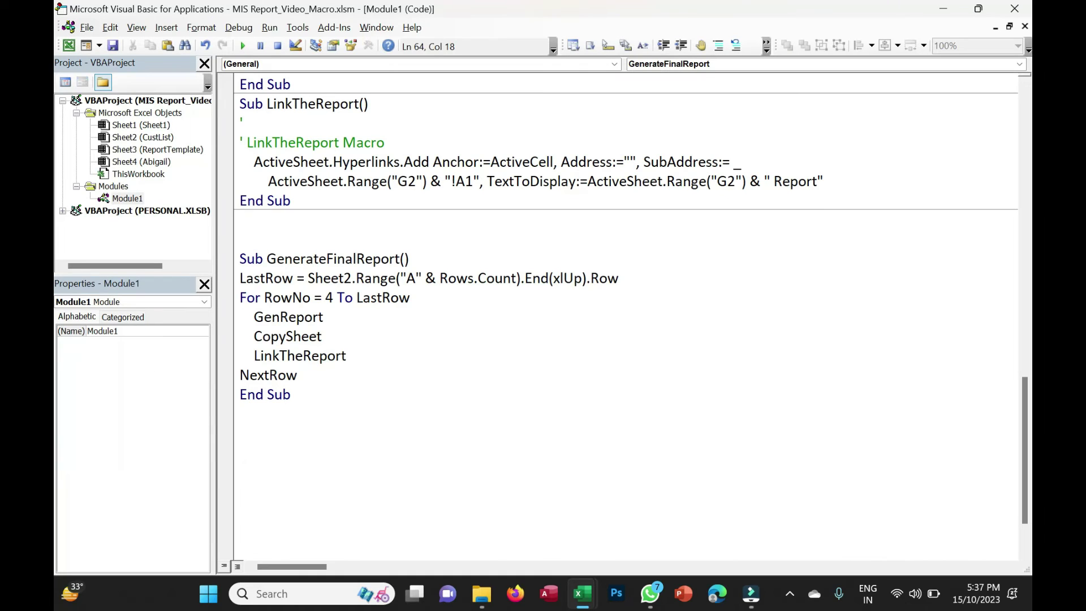
# Start a new first line inside the RowNo loop with Sheet2.Range("G2") = Sheet2.Range(
pyautogui.click(410, 297)
pyautogui.press('Return')
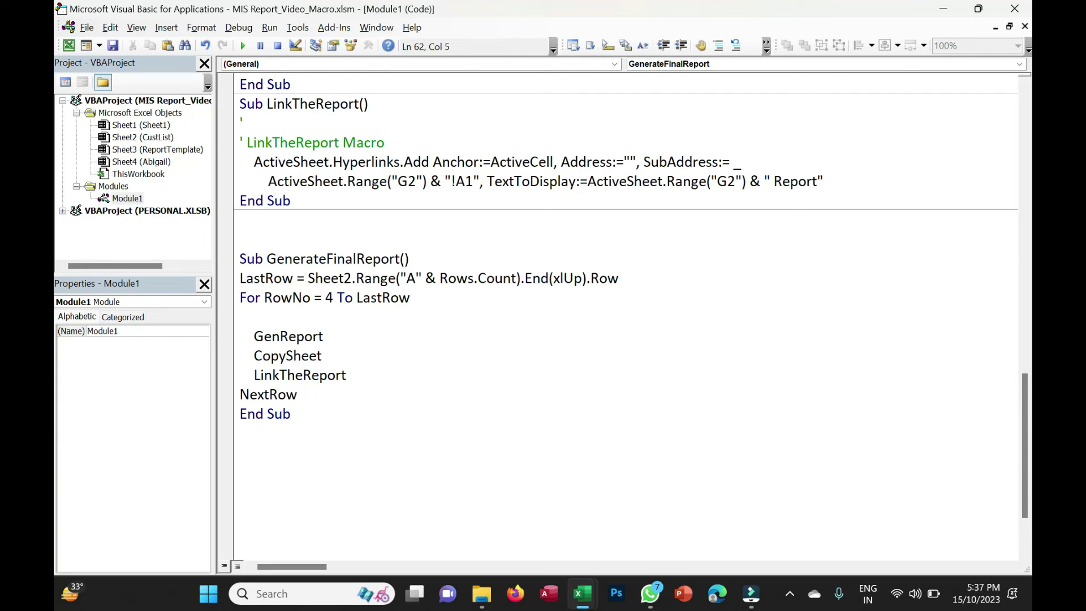
pyautogui.hotkey('alt', 'Tab')
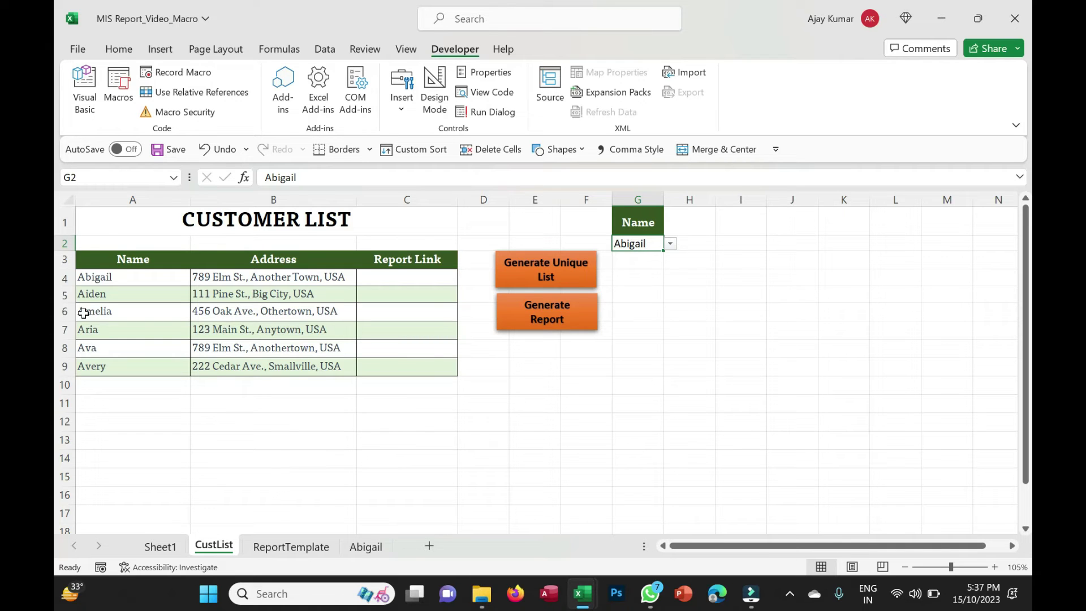
pyautogui.hotkey('alt', 'Tab')
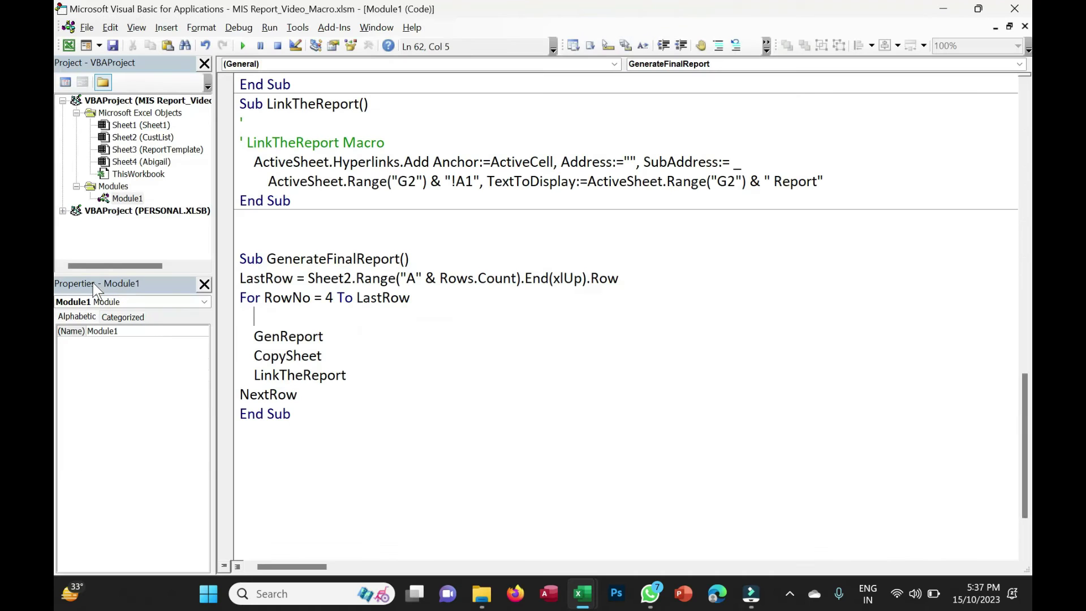
pyautogui.write('Sheet2.')
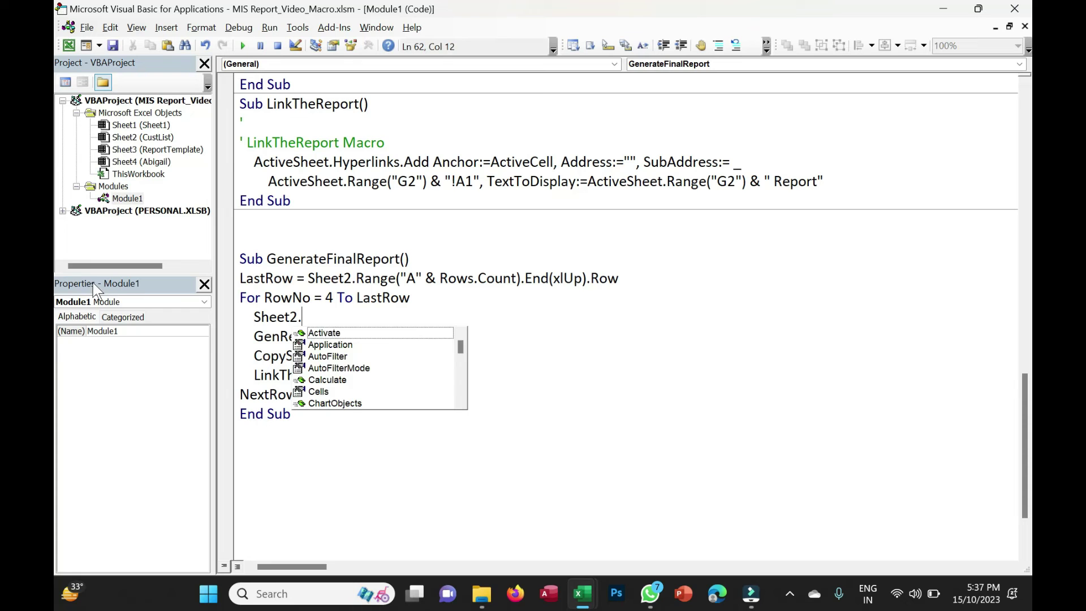
pyautogui.write('Range("G2") = Sheet')
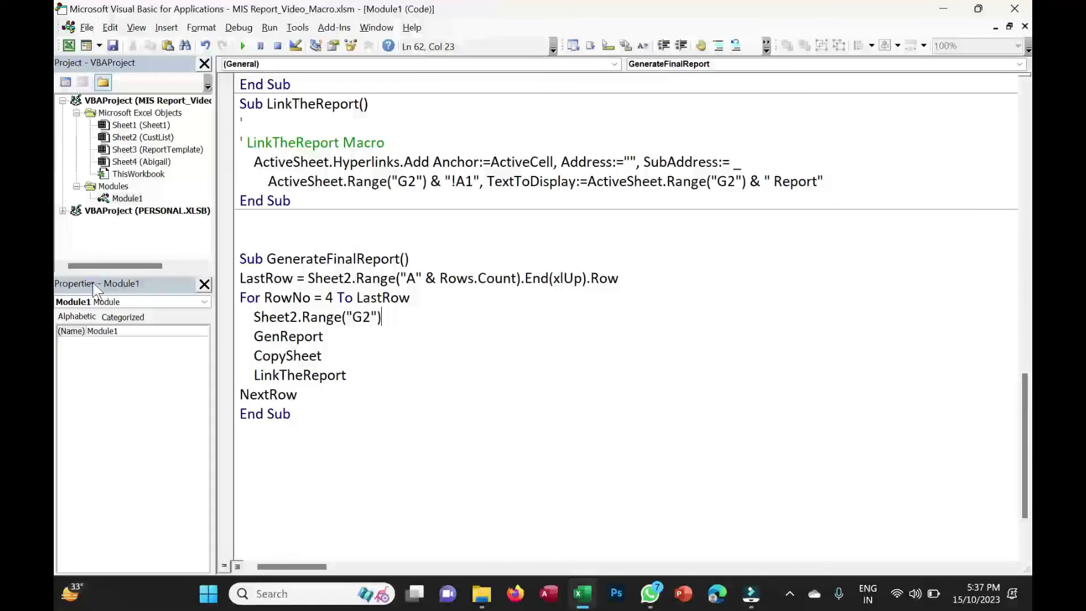
pyautogui.write('2.Range(')
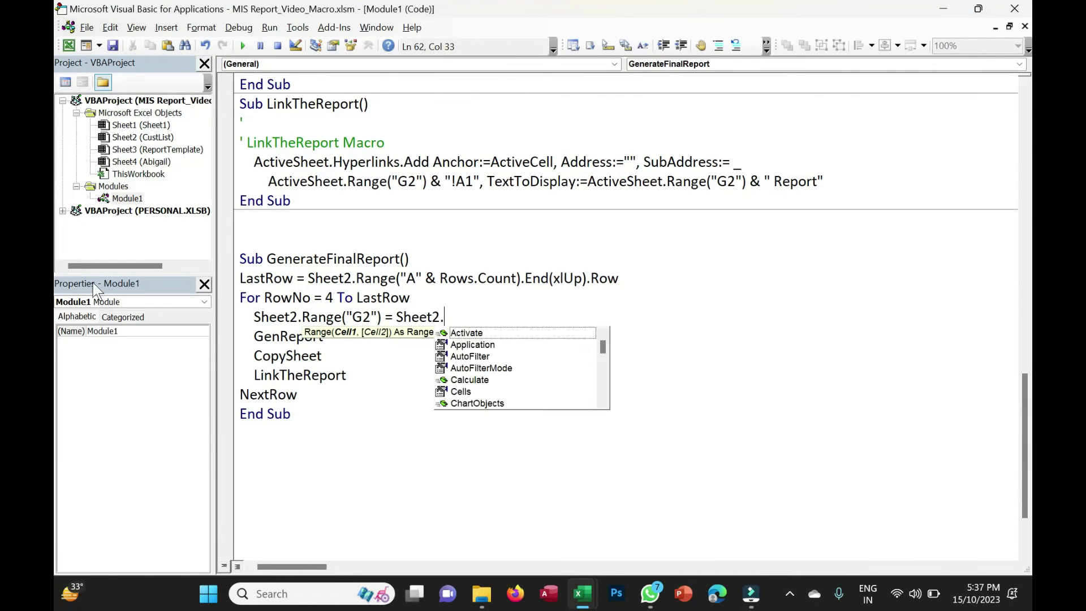
# Complete the G2 assignment with "A" & 4 as the source cell, checking it against the CustList sheet
pyautogui.hotkey('alt', 'Tab')
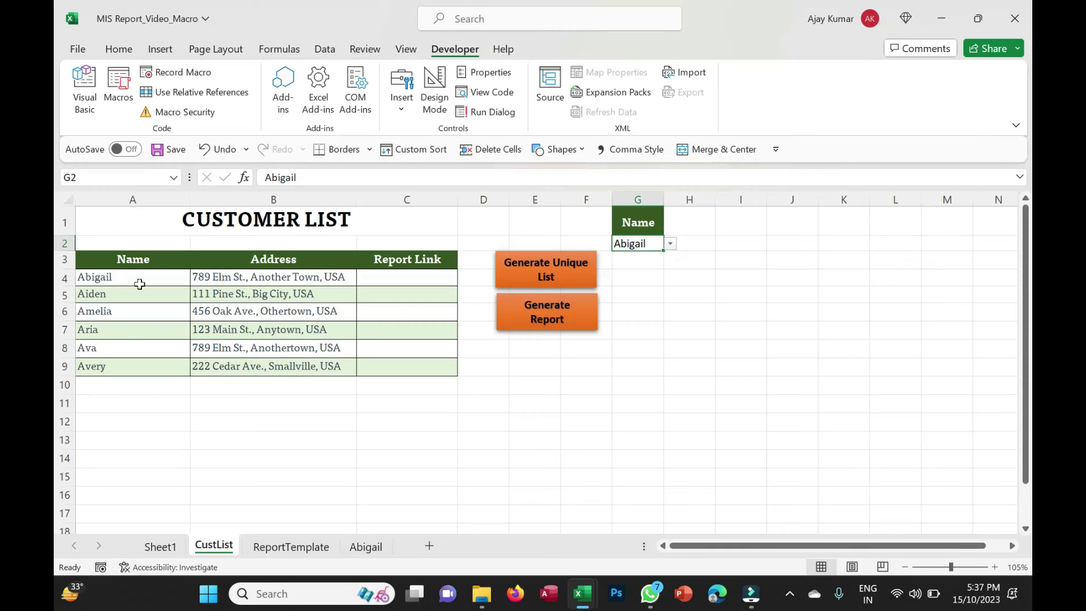
pyautogui.hotkey('alt', 'Tab')
pyautogui.write('"A" &')
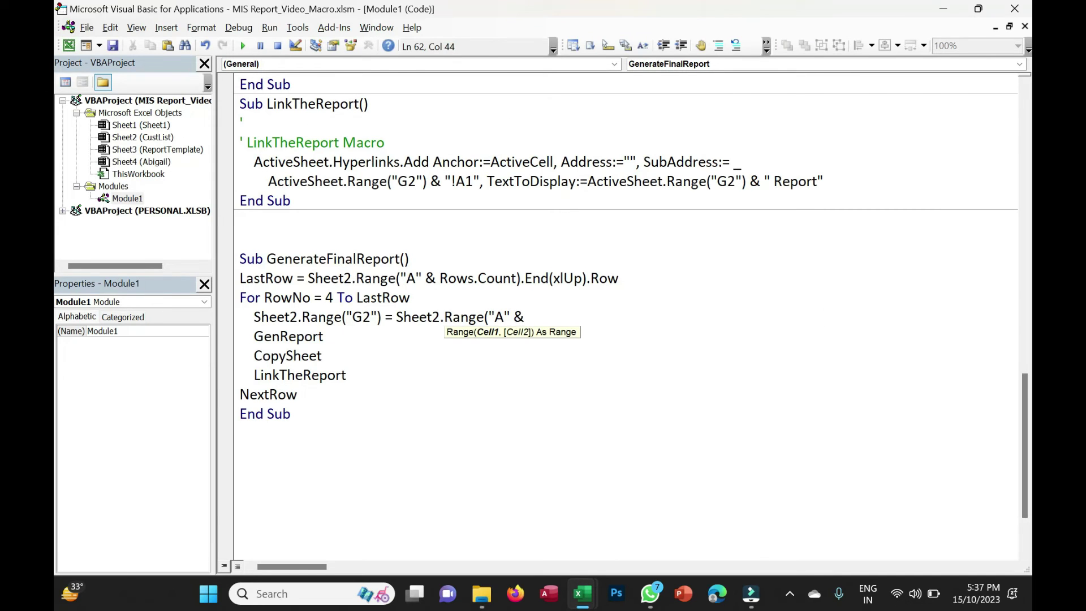
pyautogui.hotkey('alt', 'Tab')
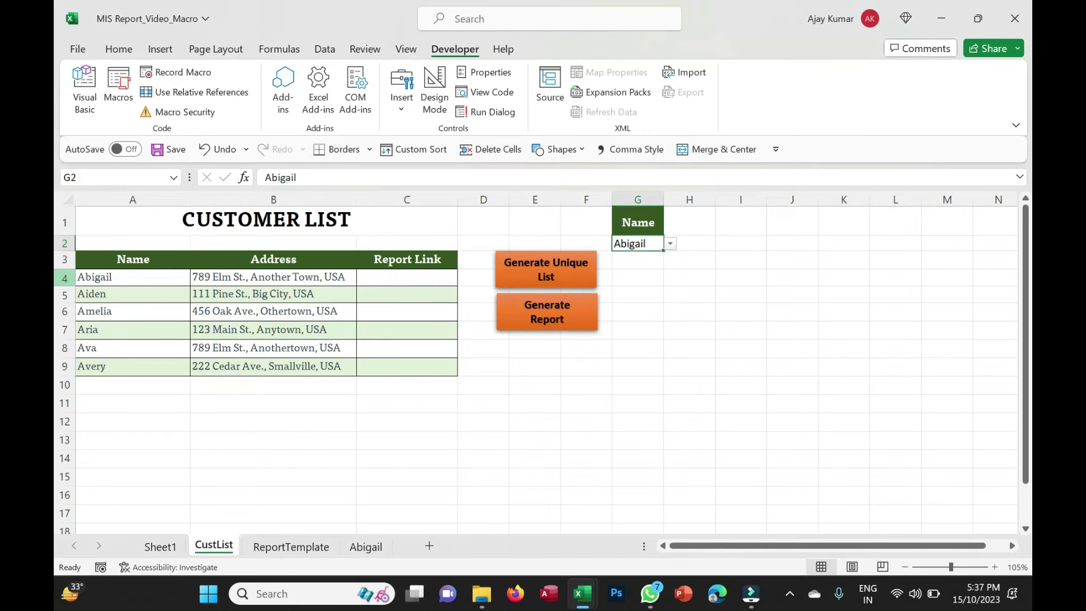
pyautogui.hotkey('alt', 'Tab')
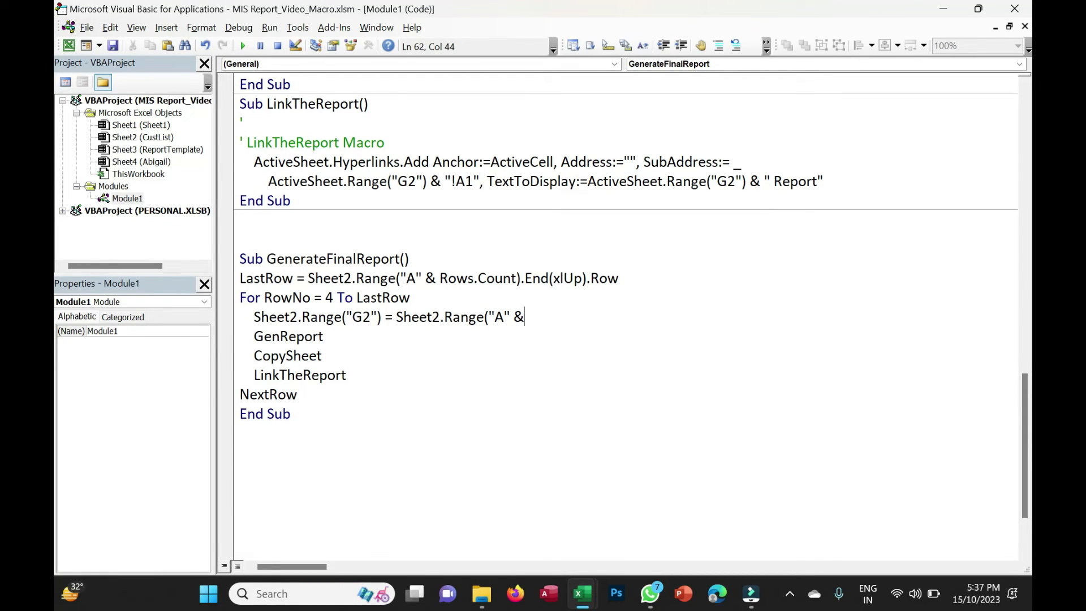
pyautogui.write('4)')
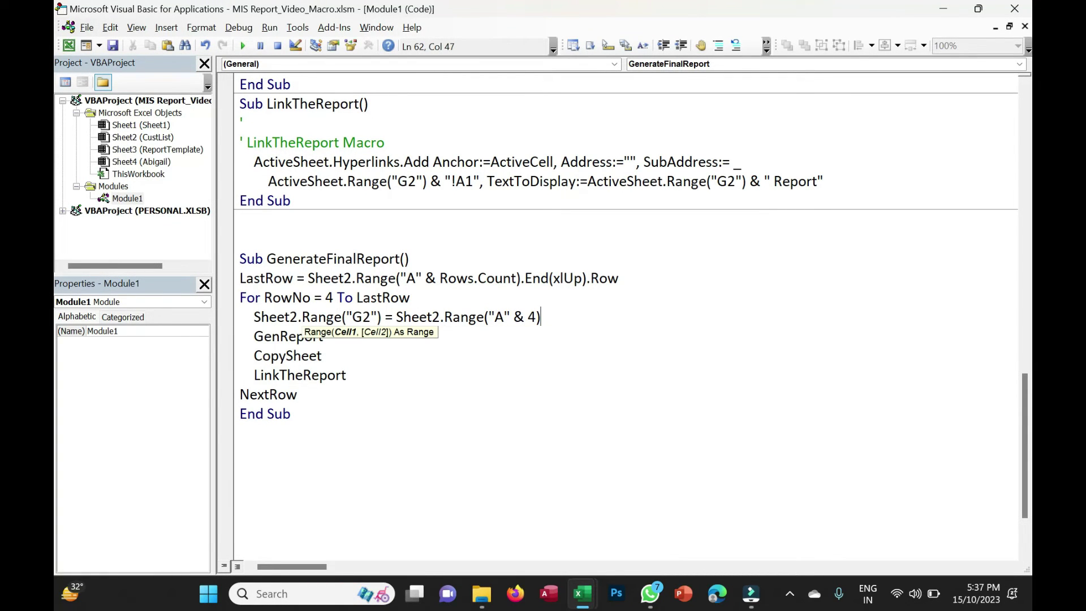
pyautogui.hotkey('alt', 'F11')
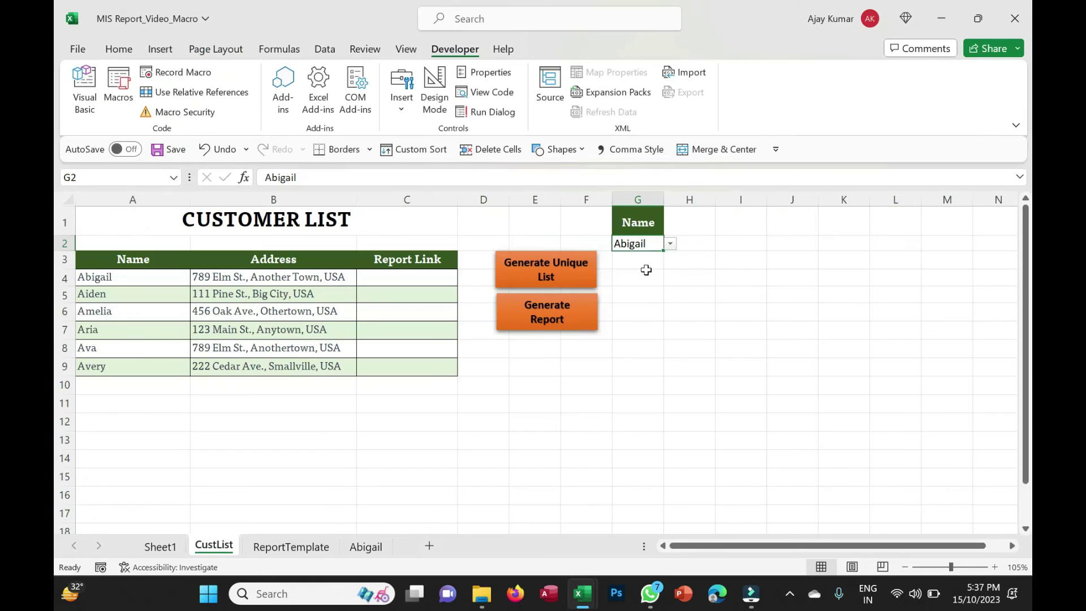
pyautogui.hotkey('alt', 'F11')
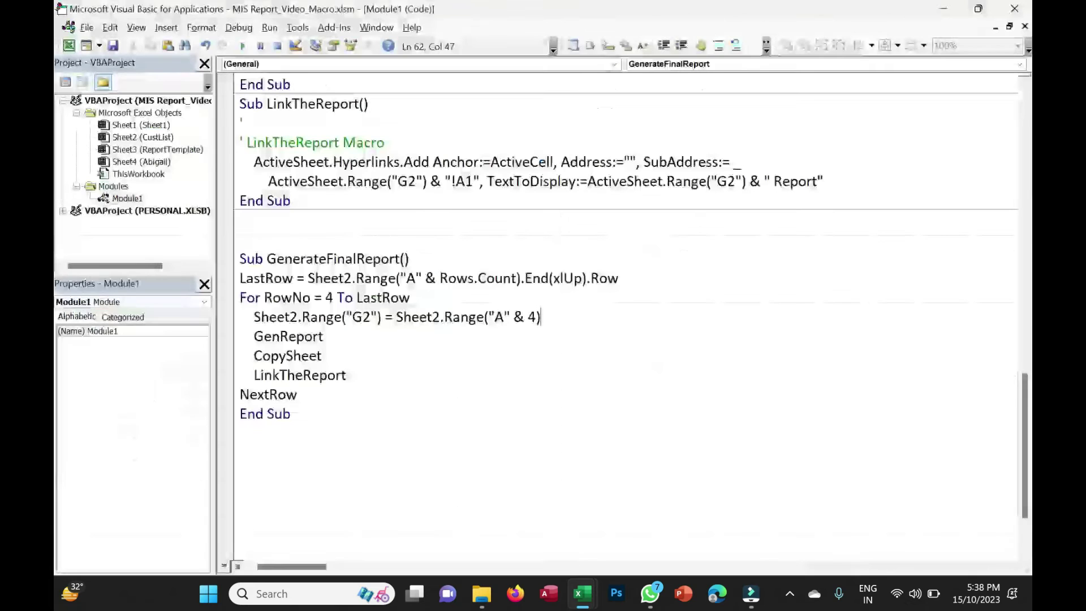
# Try running GenerateFinalReport, and declare LastRow As Long and RowNo As Long in a Dim line above the LastRow assignment
pyautogui.press('F5')
pyautogui.press('Return')
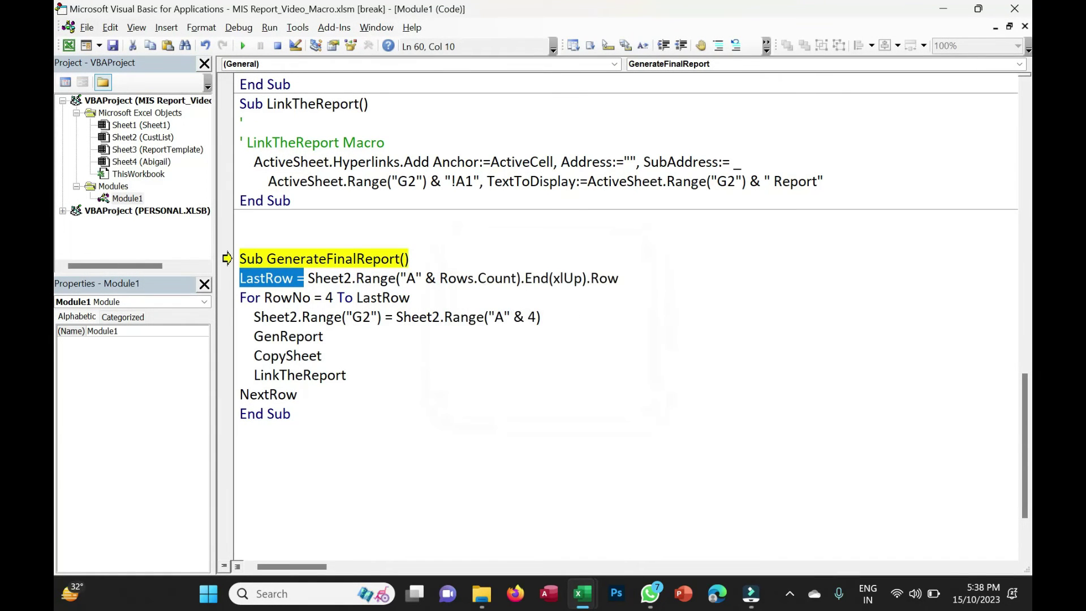
pyautogui.press('Home')
pyautogui.press('Return')
pyautogui.press('Up')
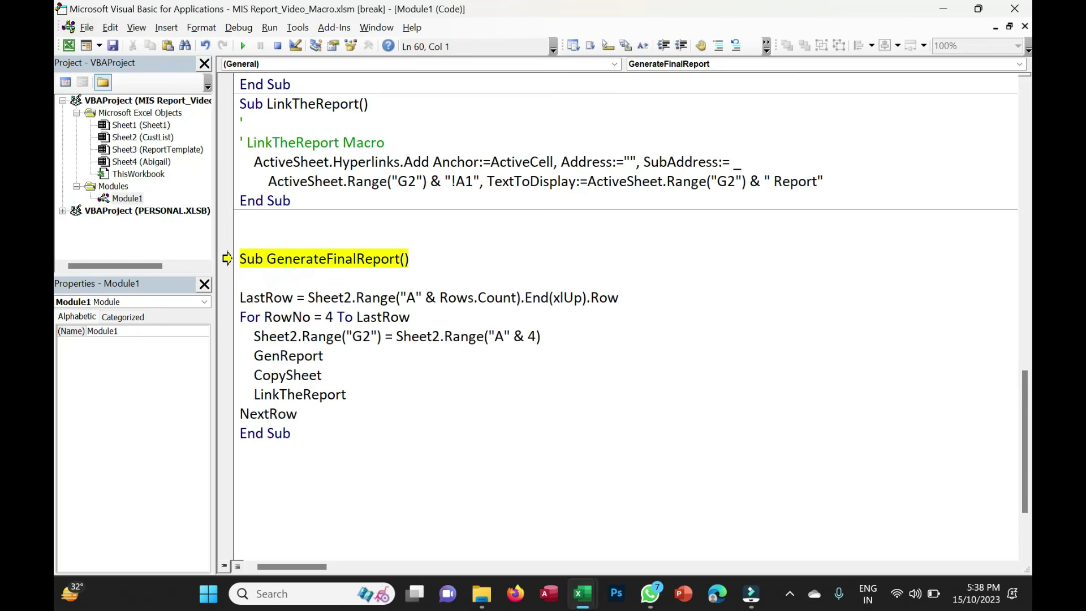
pyautogui.write('Dim LastRow')
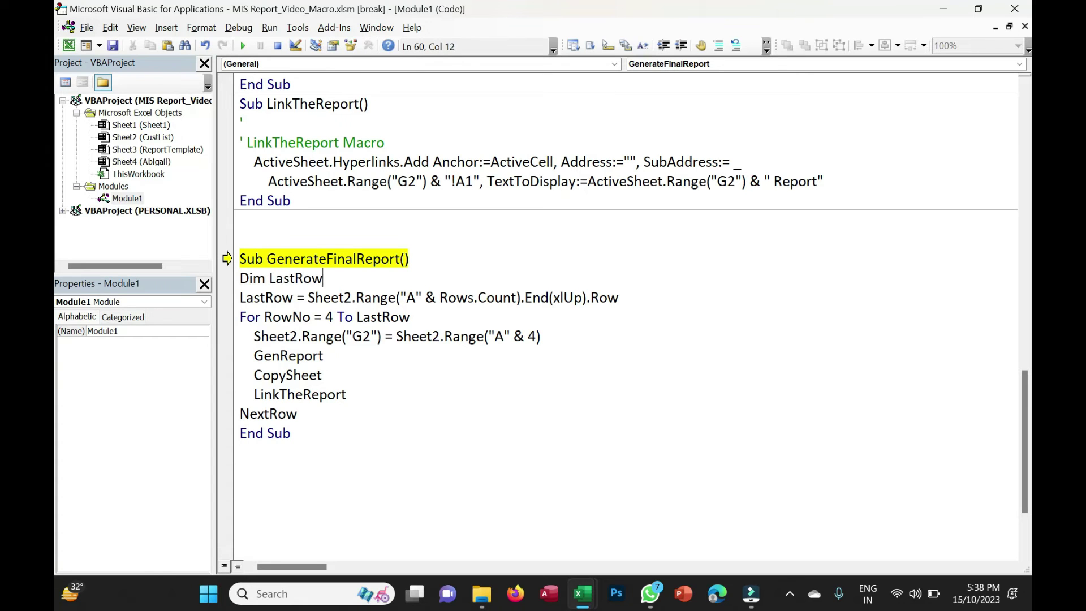
pyautogui.write(' as long')
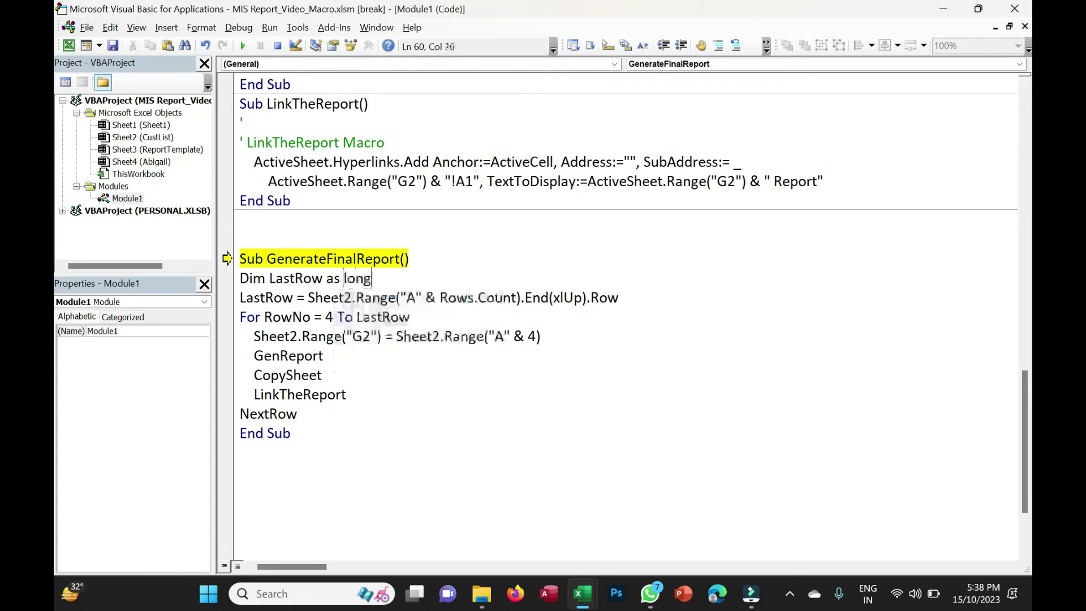
pyautogui.write(',')
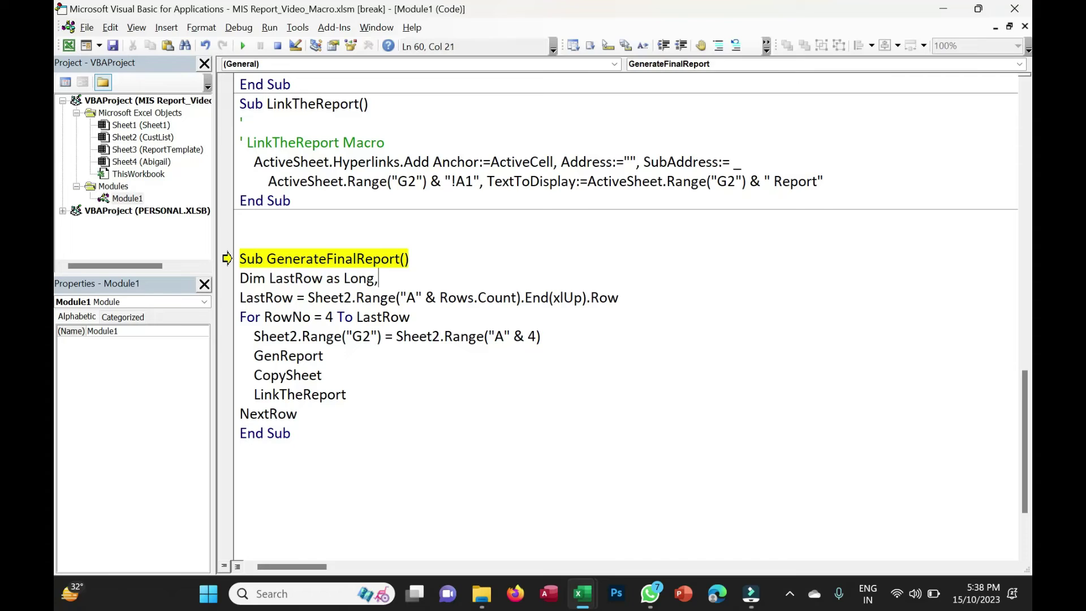
pyautogui.write(' RowNo as long')
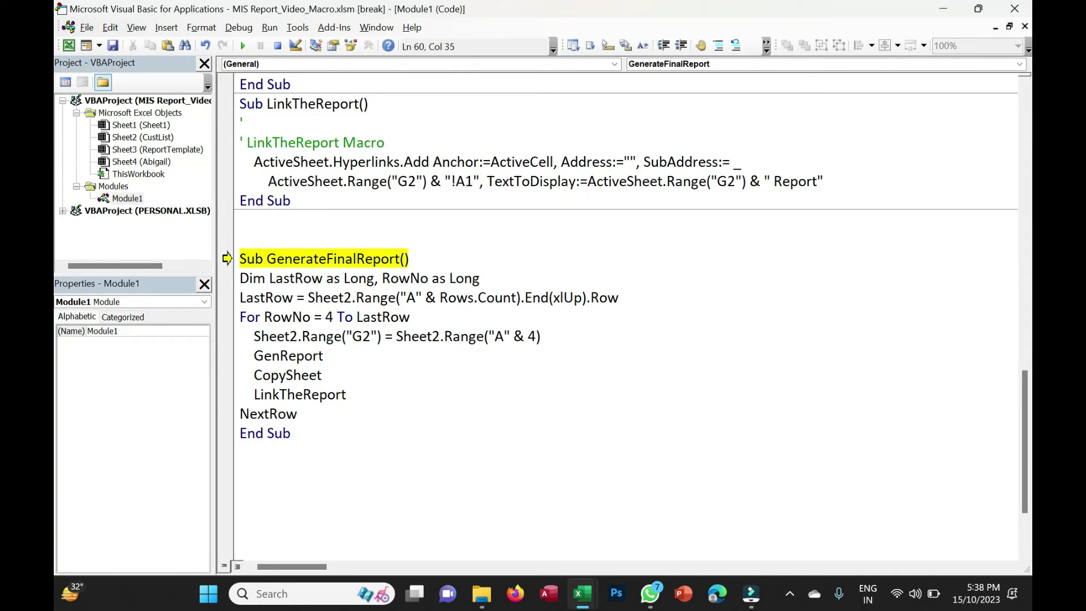
# Run the macro again and correct the loop's closing line from NextRow to Next RowNo
pyautogui.click(281, 316)
pyautogui.press('F5')
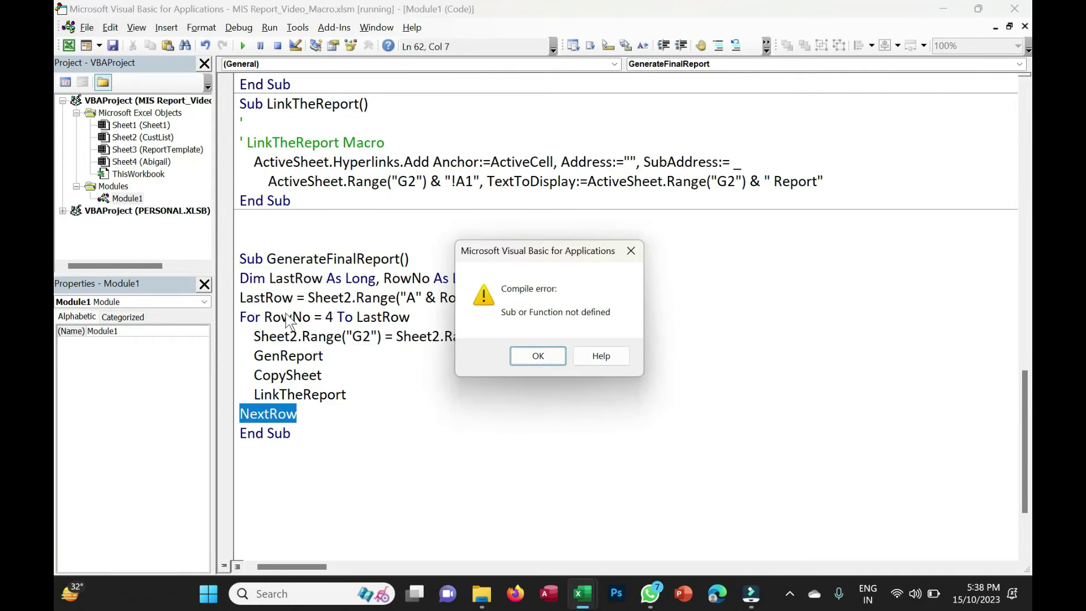
pyautogui.press('Return')
pyautogui.click(268, 413)
pyautogui.click(297, 413)
pyautogui.write('No')
# Step through GenerateFinalReport past the G2 assignment, inspecting the "A" & 4 expression and cell G2 on CustList
pyautogui.press('F8')
pyautogui.press('F8')
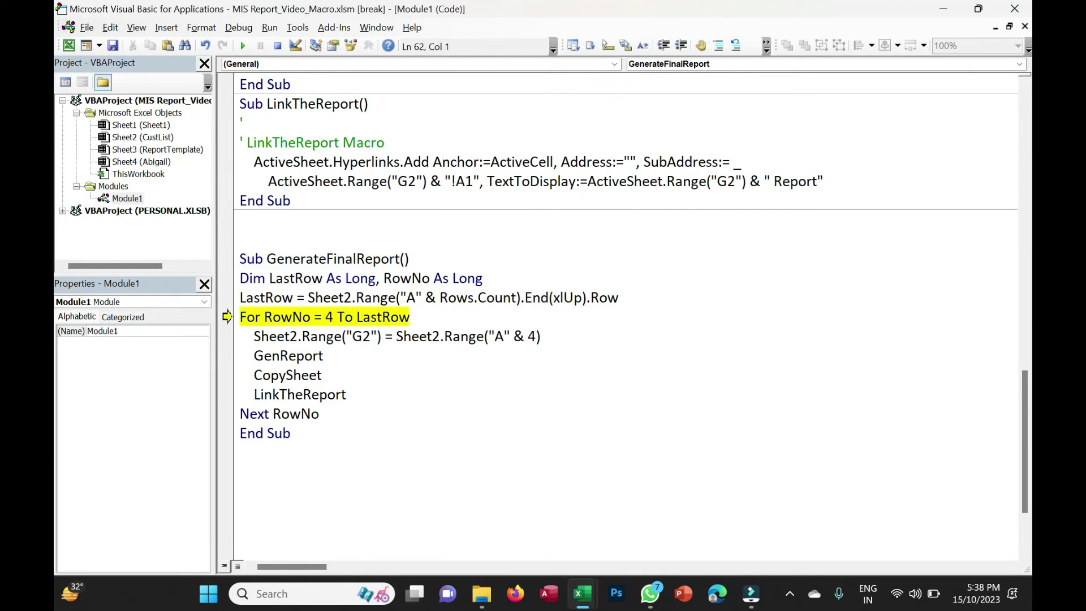
pyautogui.press('F8')
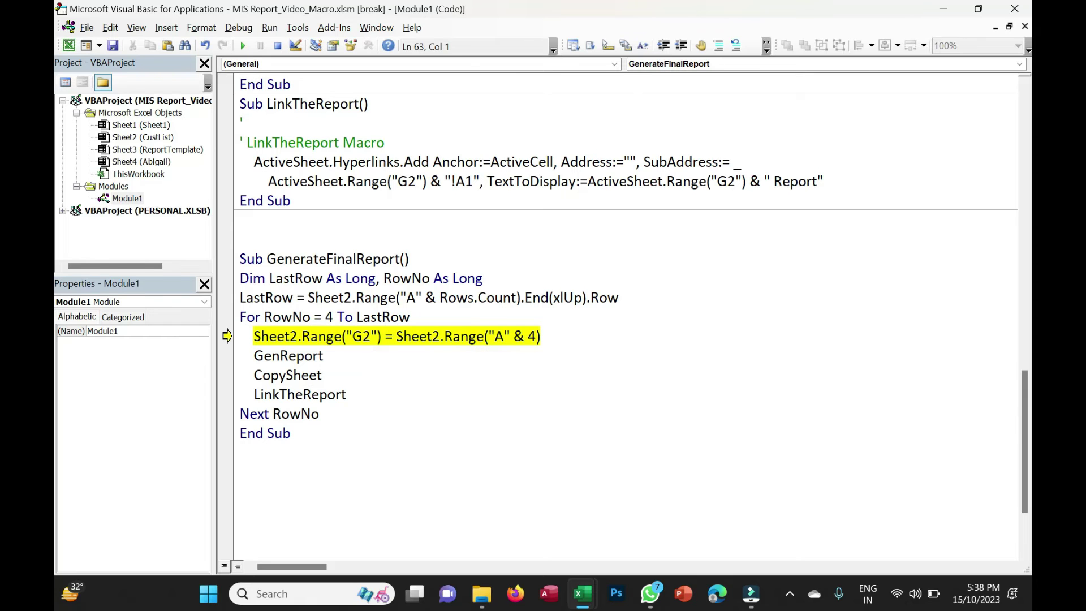
pyautogui.moveTo(488, 336); pyautogui.dragTo(535, 337)
pyautogui.moveTo(518, 342)
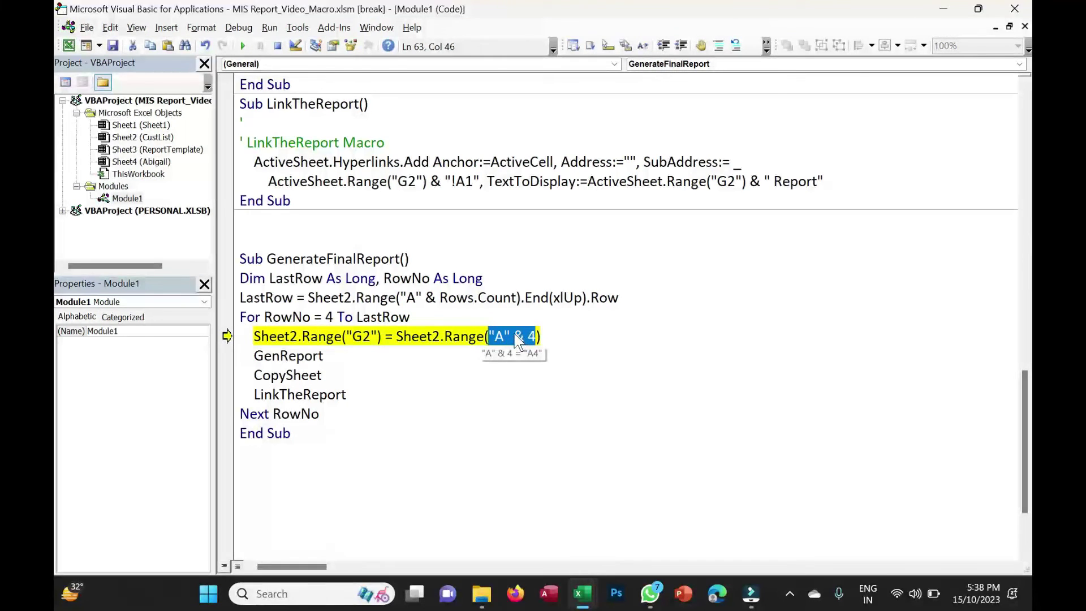
pyautogui.hotkey('alt', 'F11')
pyautogui.hotkey('alt', 'F11')
pyautogui.press('F8')
pyautogui.hotkey('alt', 'F11')
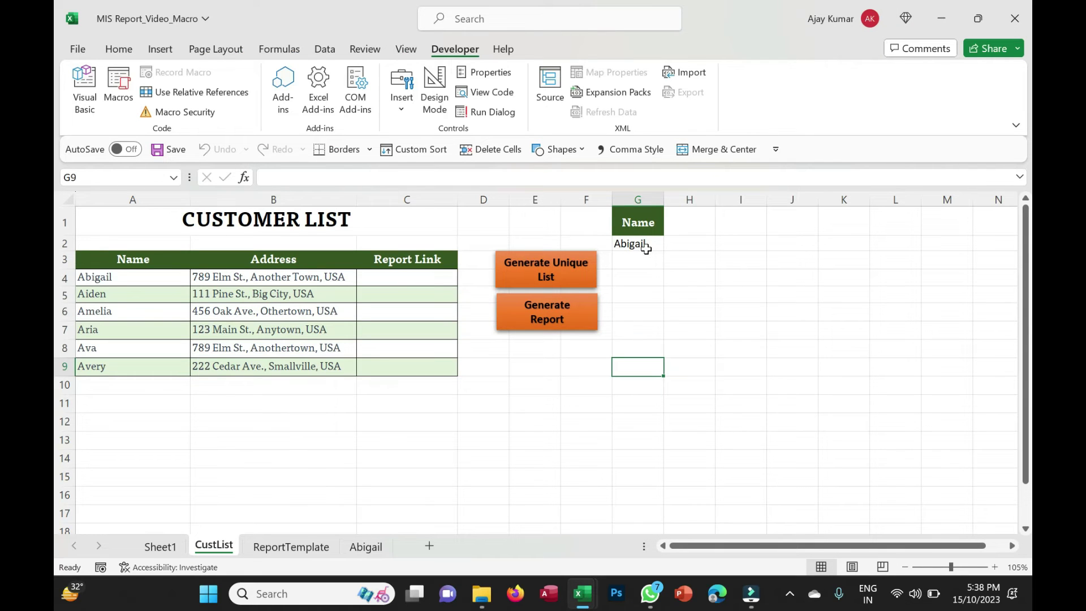
pyautogui.hotkey('alt', 'F11')
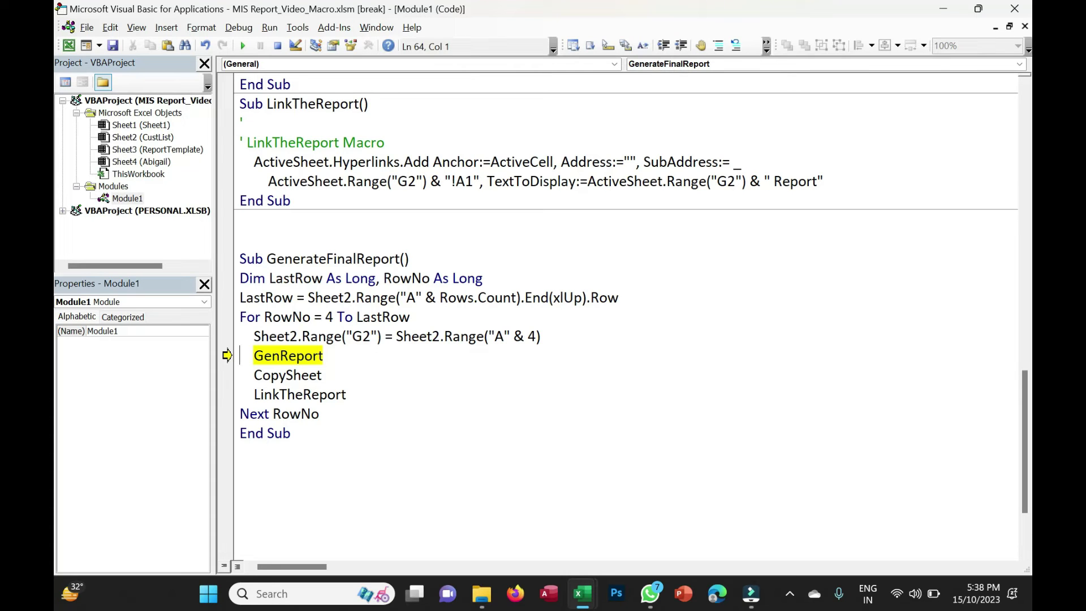
# Check Report Link cell C4 on CustList, open a blank line above LinkTheReport in GenerateFinalReport, and stop the paused macro
pyautogui.moveTo(346, 394); pyautogui.dragTo(240, 394)
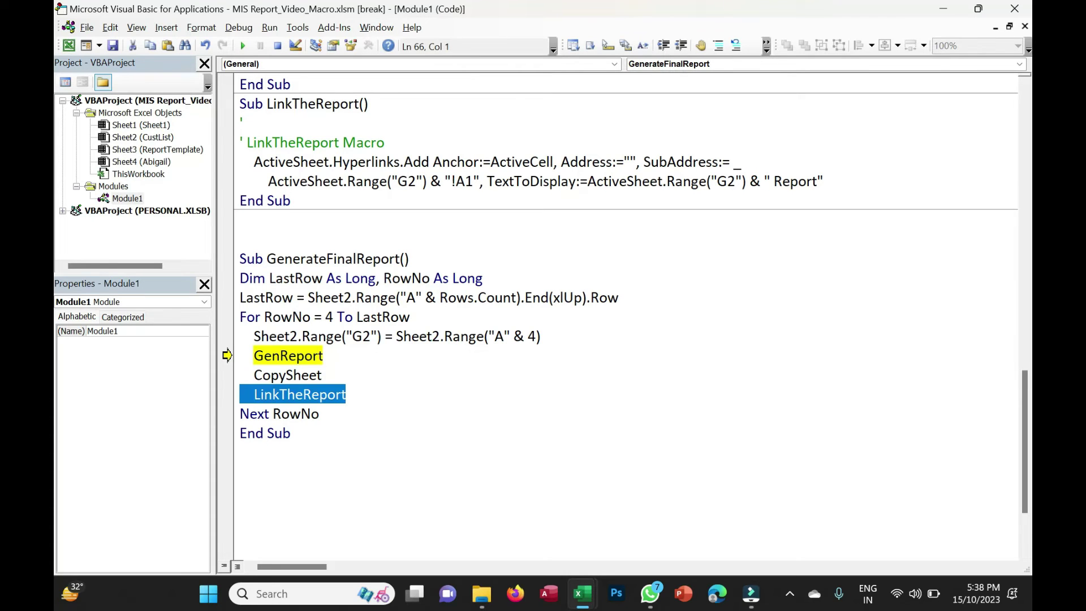
pyautogui.hotkey('alt', 'F11')
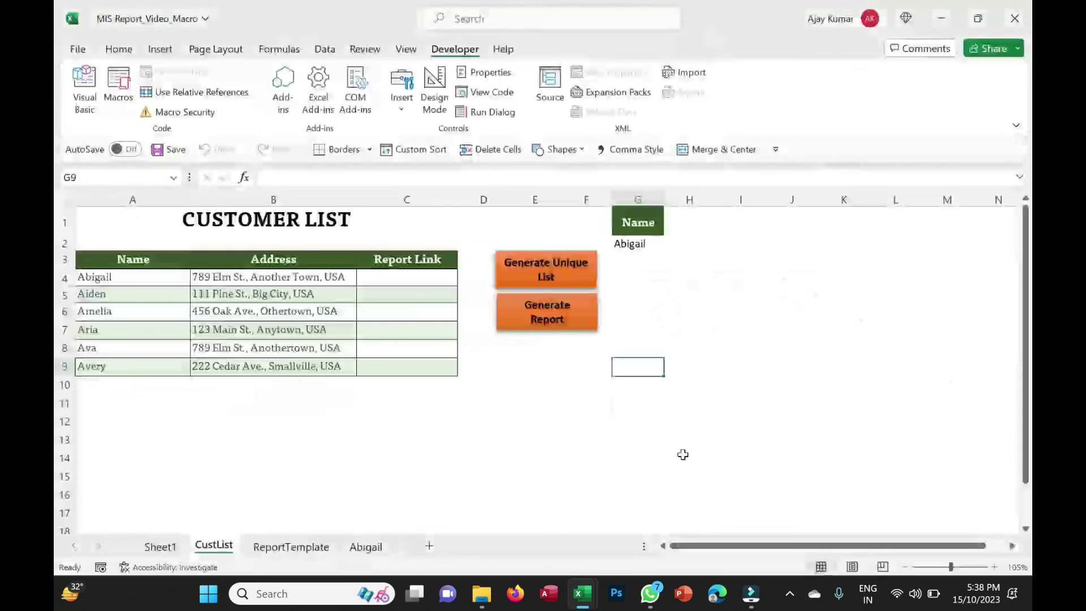
pyautogui.click(418, 277)
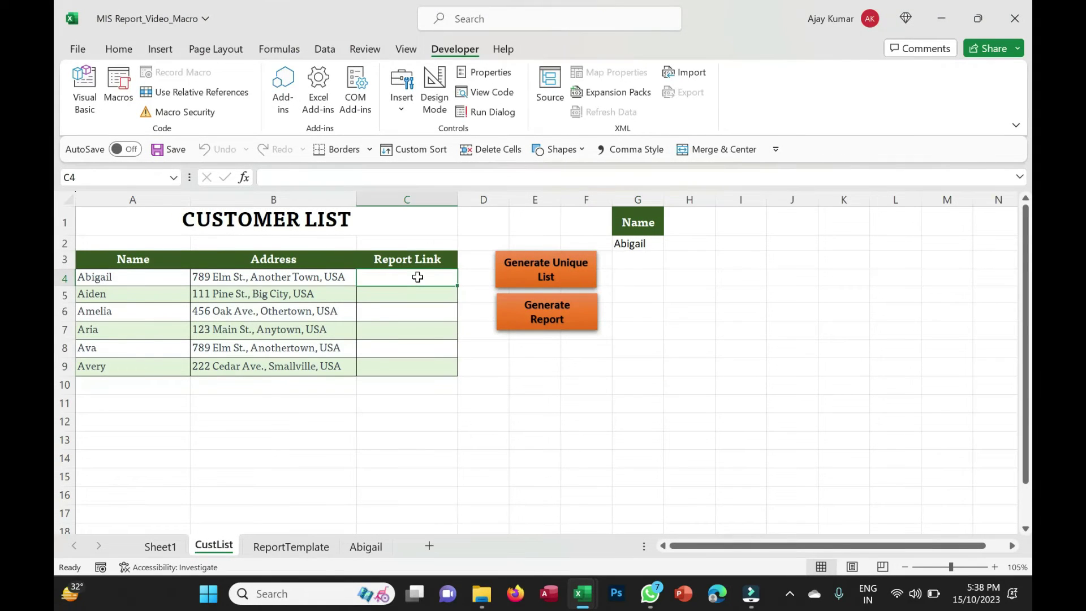
pyautogui.click(695, 420)
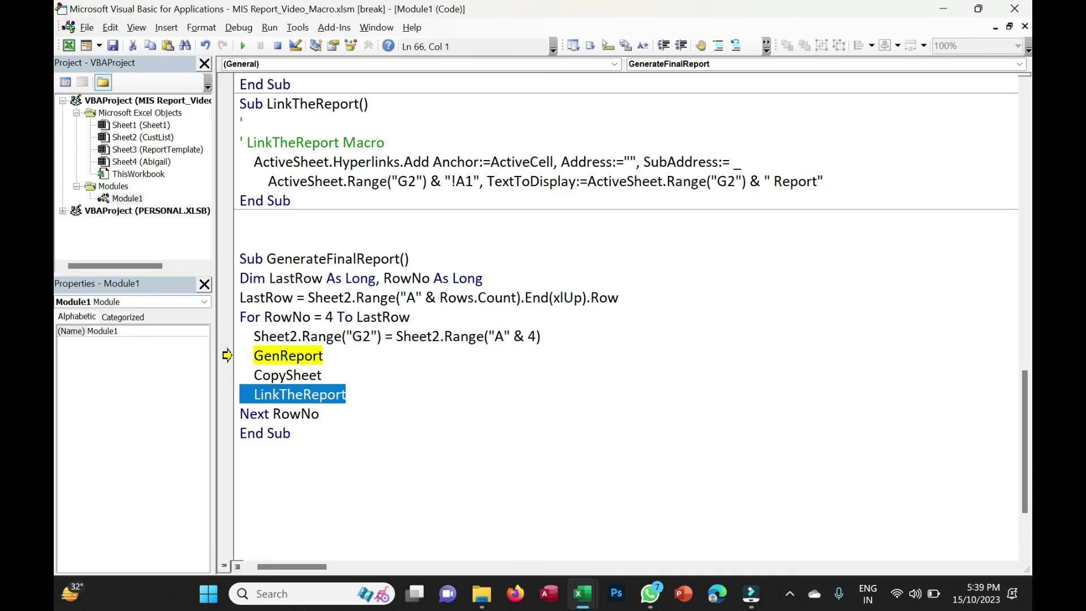
pyautogui.press('Up')
pyautogui.press('End')
pyautogui.press('Return')
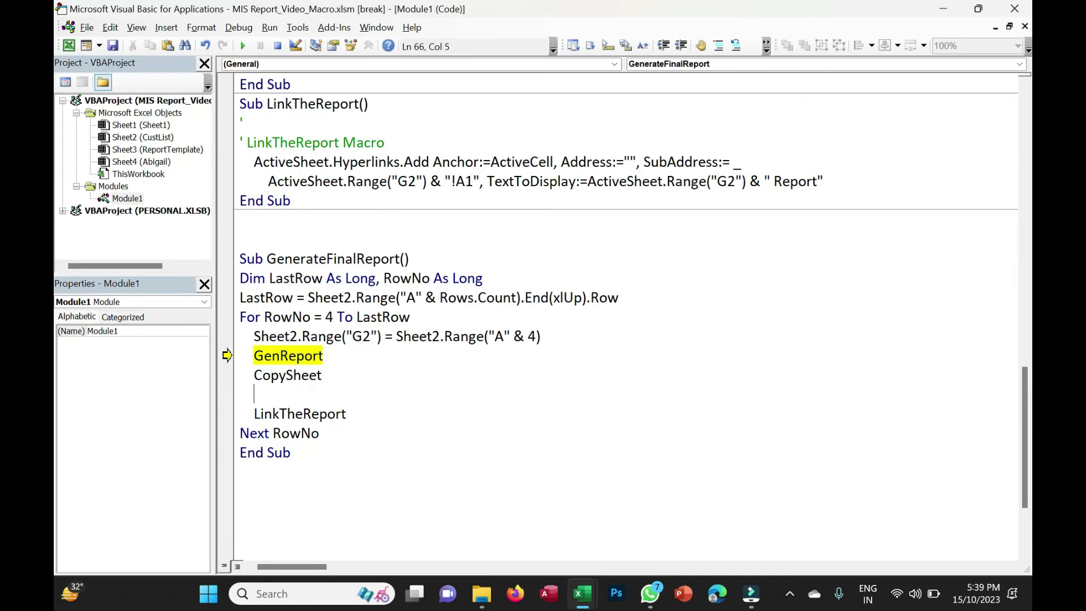
pyautogui.click(276, 45)
# Enter Sheet2.Range("C" & RowNo).Select on the blank line above LinkTheReport, checking the Report Link column on CustList
pyautogui.write('Sh')
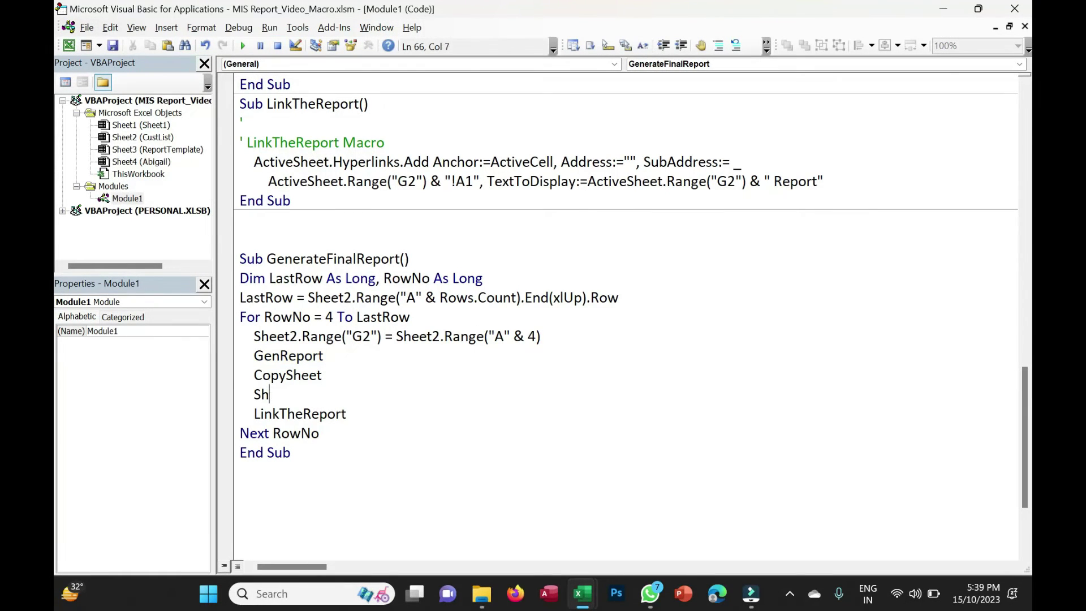
pyautogui.write('eet2.Range(')
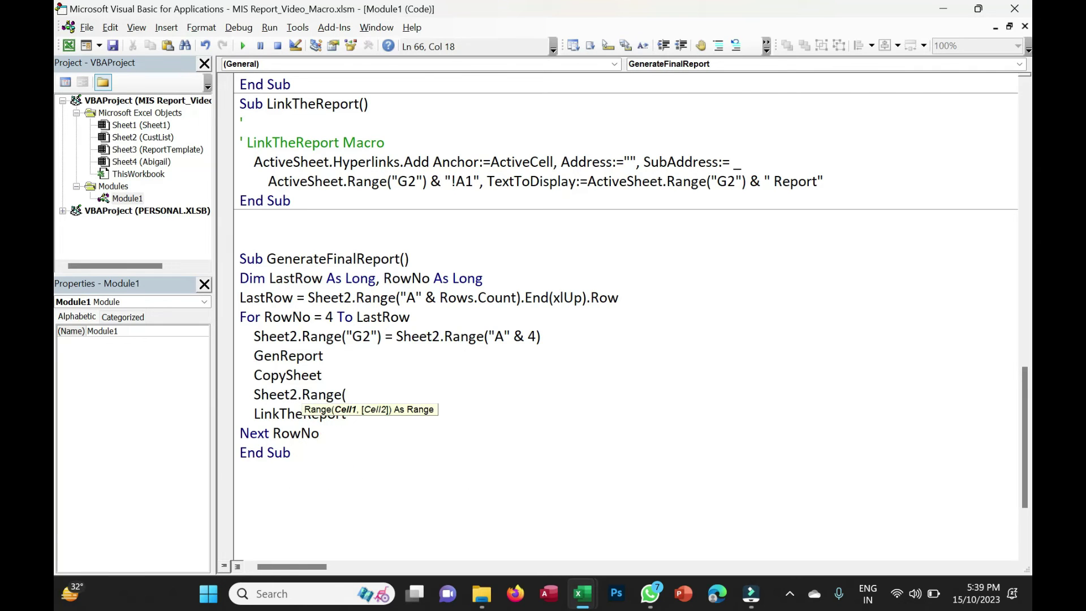
pyautogui.hotkey('alt', 'F11')
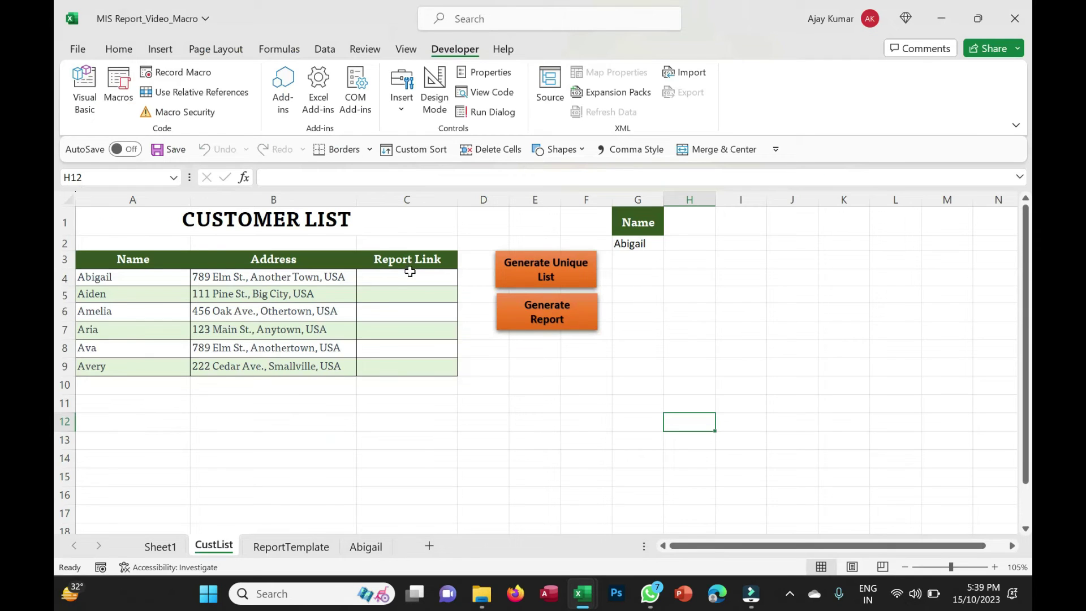
pyautogui.hotkey('alt', 'F11')
pyautogui.write('"C" ')
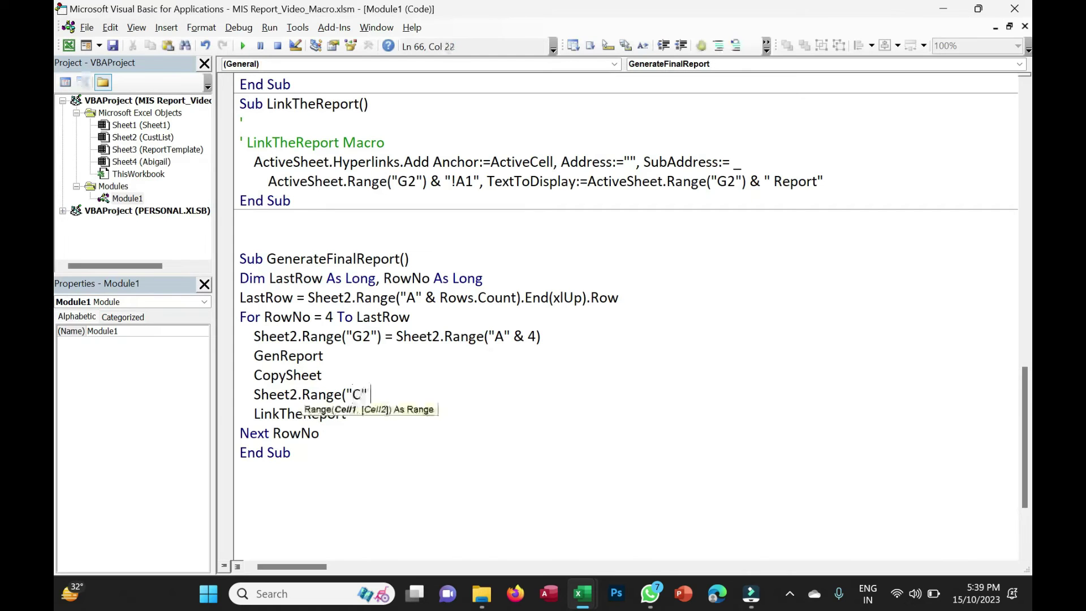
pyautogui.write('& RowN')
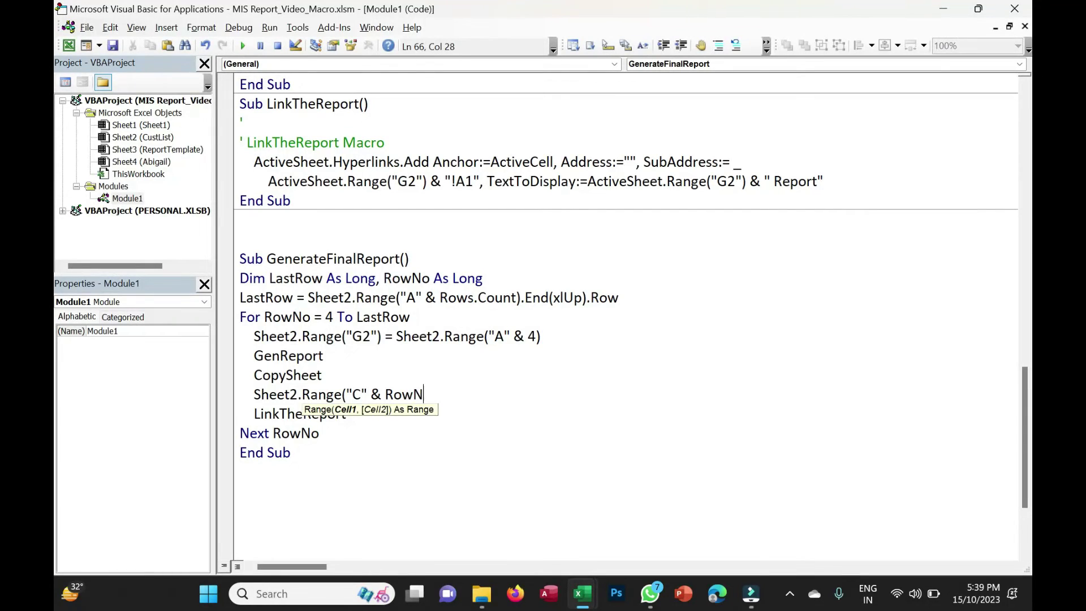
pyautogui.write('o).select')
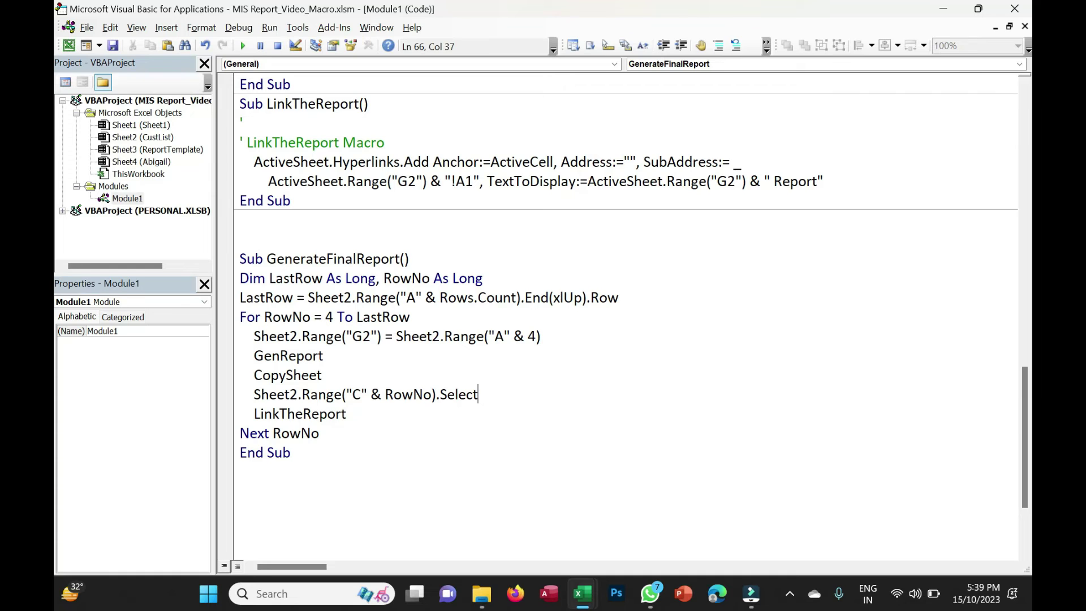
# Return to CustList, save the workbook, run Generate Report, and end the halted macro
pyautogui.click(1016, 10)
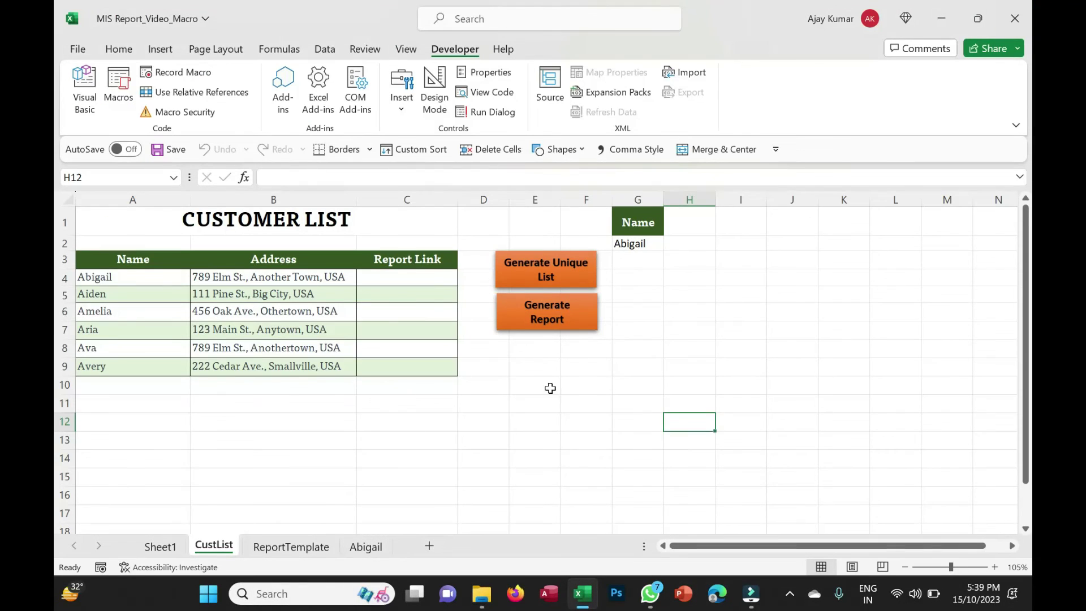
pyautogui.click(536, 402)
pyautogui.hotkey('ctrl', 's')
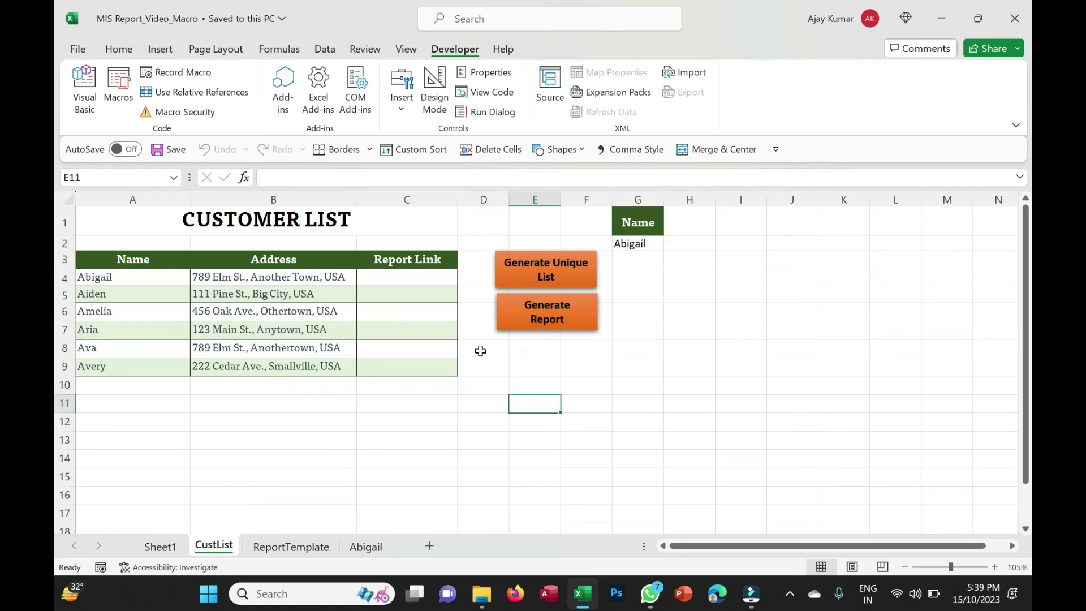
pyautogui.click(544, 311)
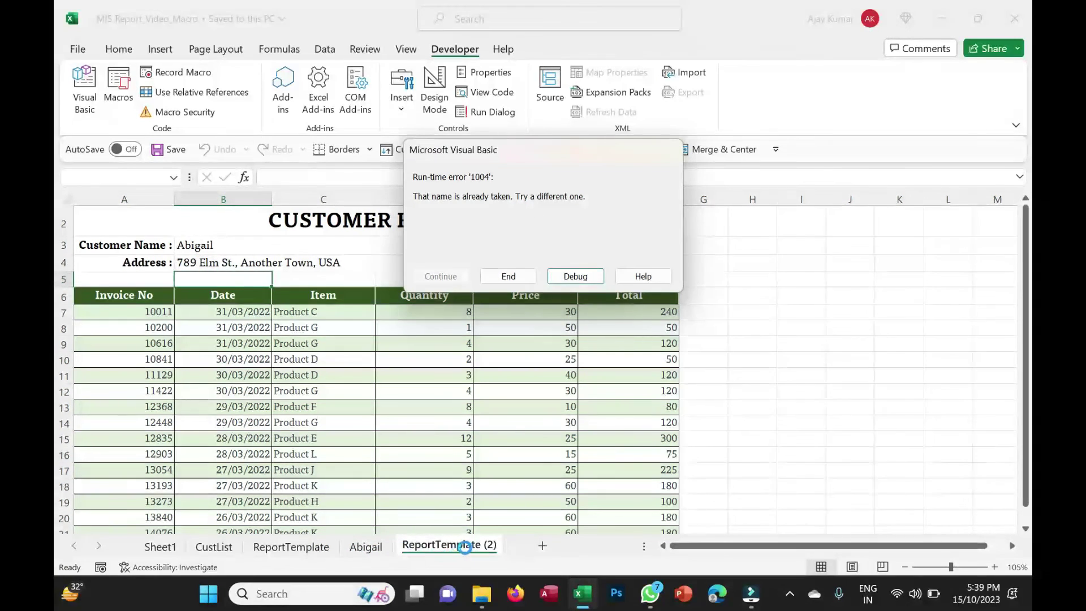
pyautogui.click(519, 276)
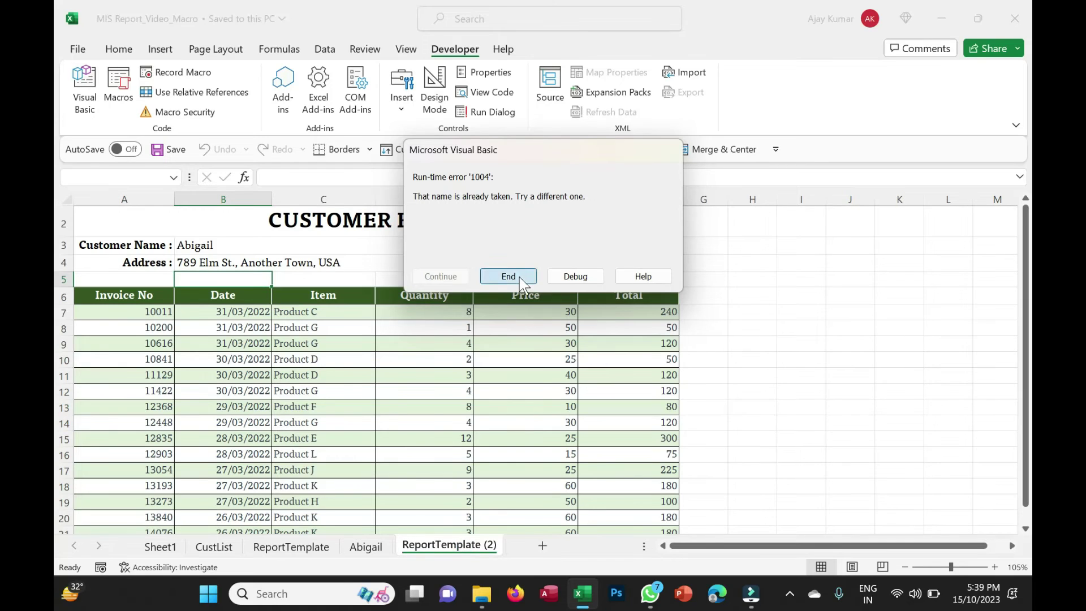
# Compare the existing customer report sheet and ReportTemplate (2) with the names on CustList
pyautogui.click(378, 547)
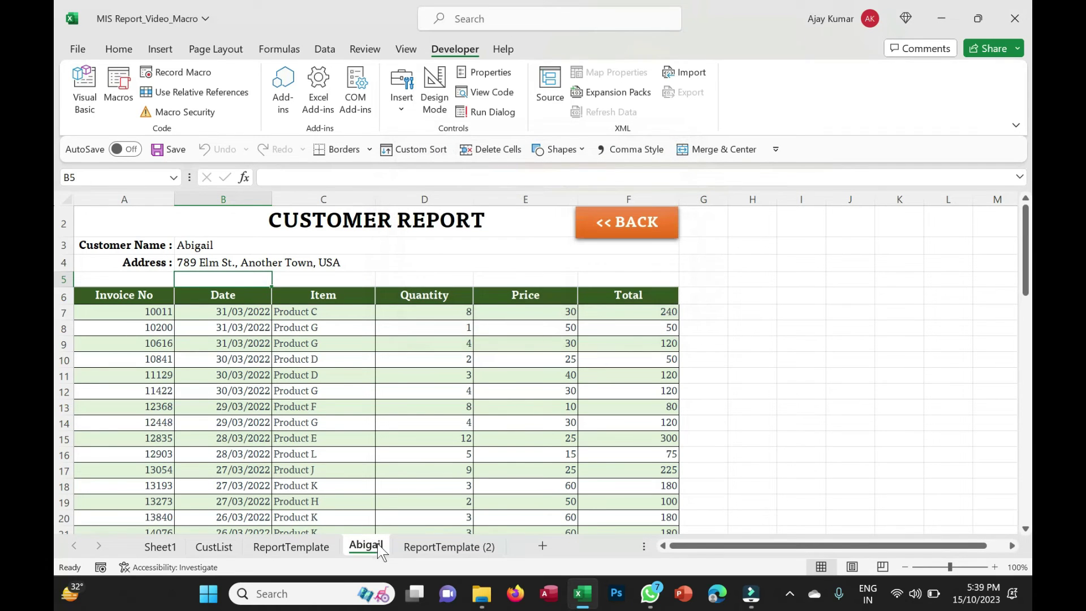
pyautogui.click(214, 546)
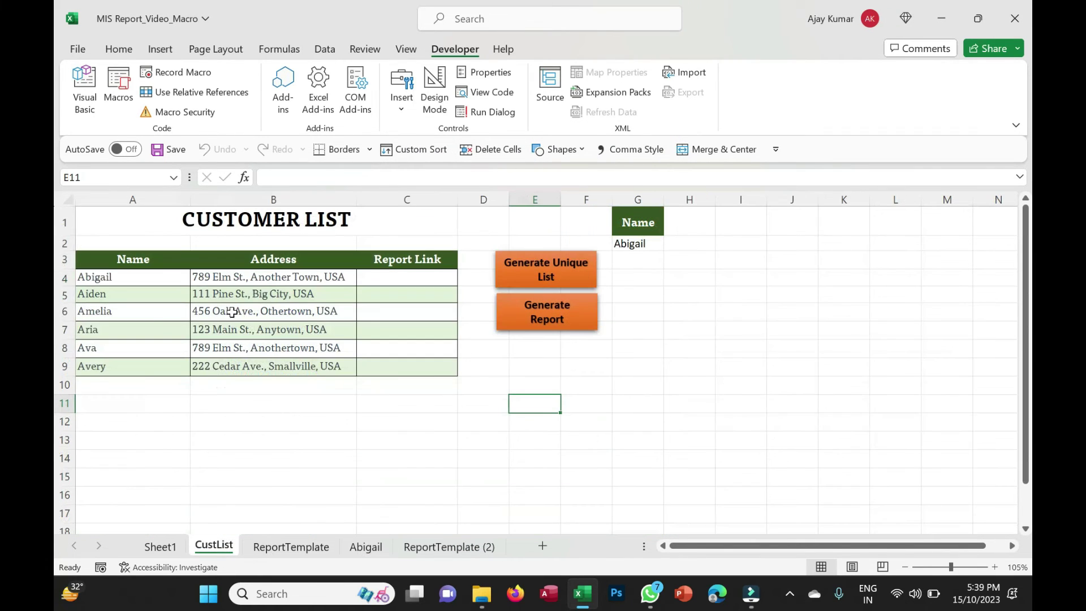
pyautogui.click(447, 546)
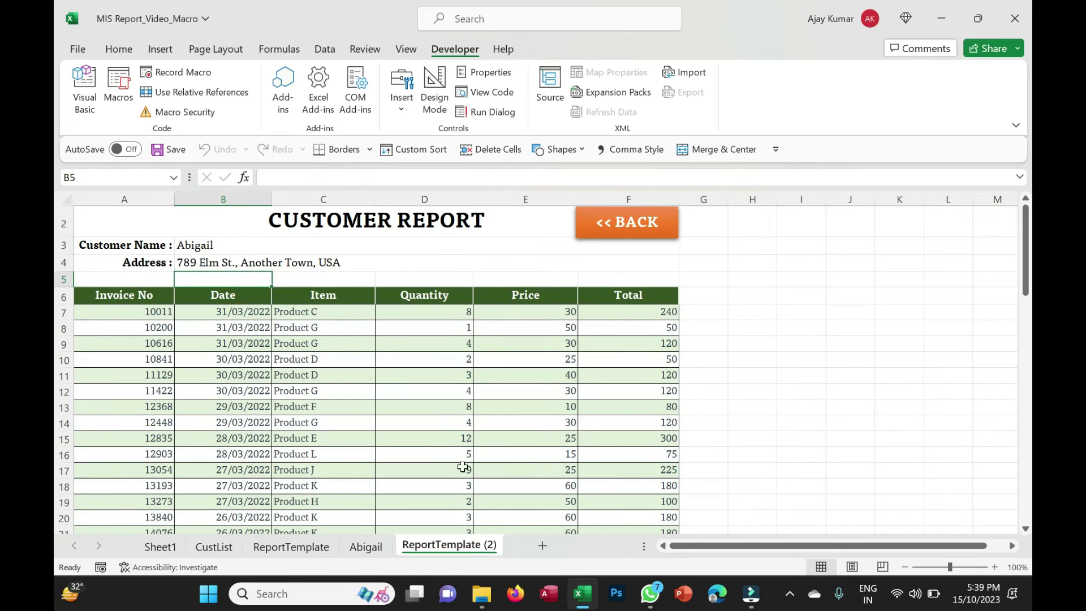
pyautogui.click(362, 546)
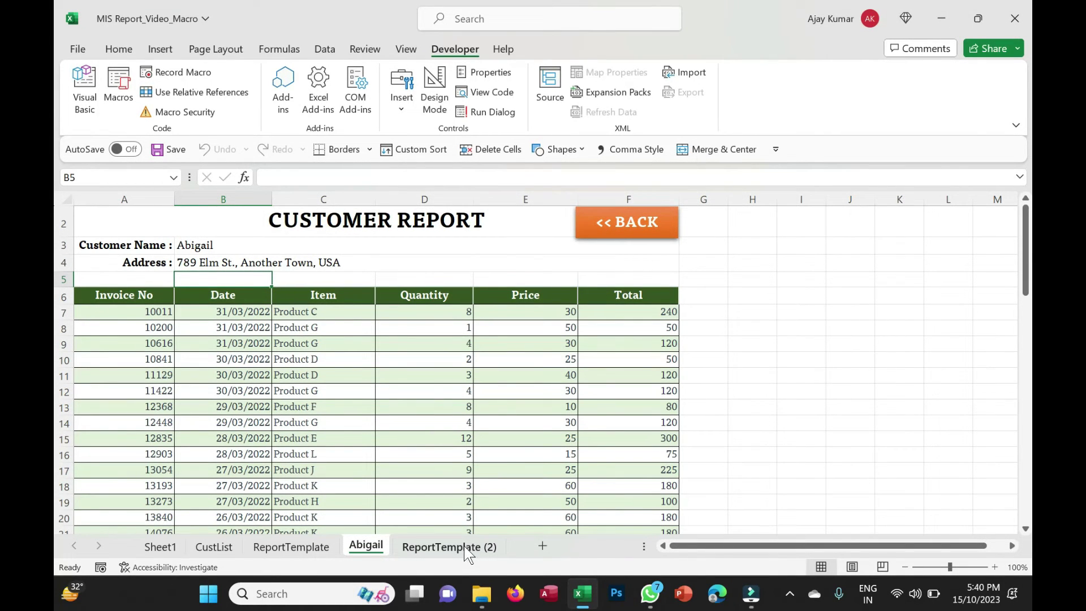
# Declare sh As Worksheet directly below the Sub GenerateFinalReport line
pyautogui.hotkey('alt', 'F11')
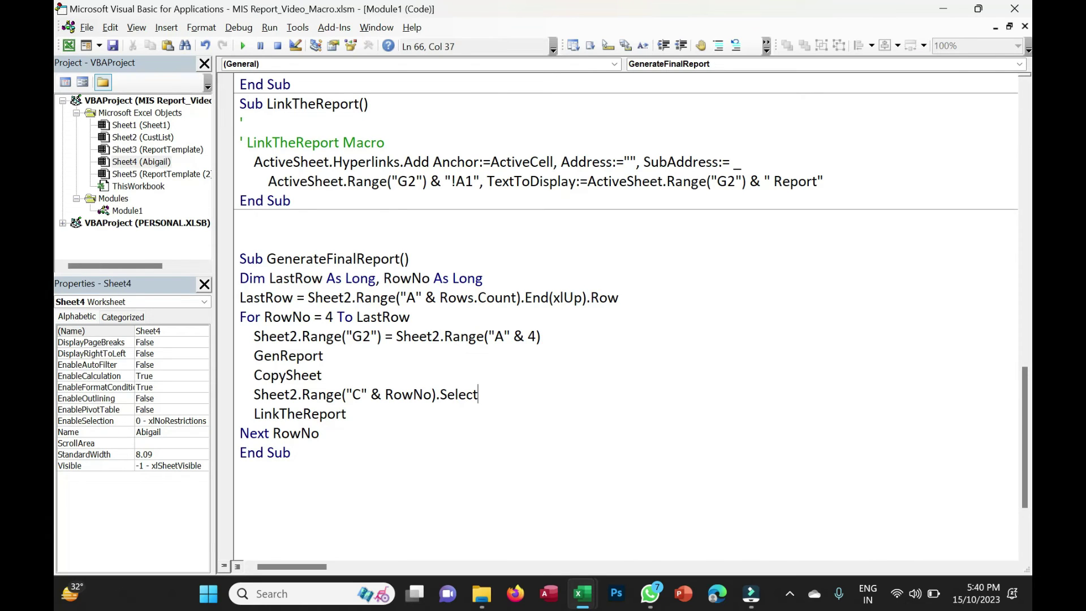
pyautogui.click(409, 259)
pyautogui.press('Return')
pyautogui.write('Dim sh ')
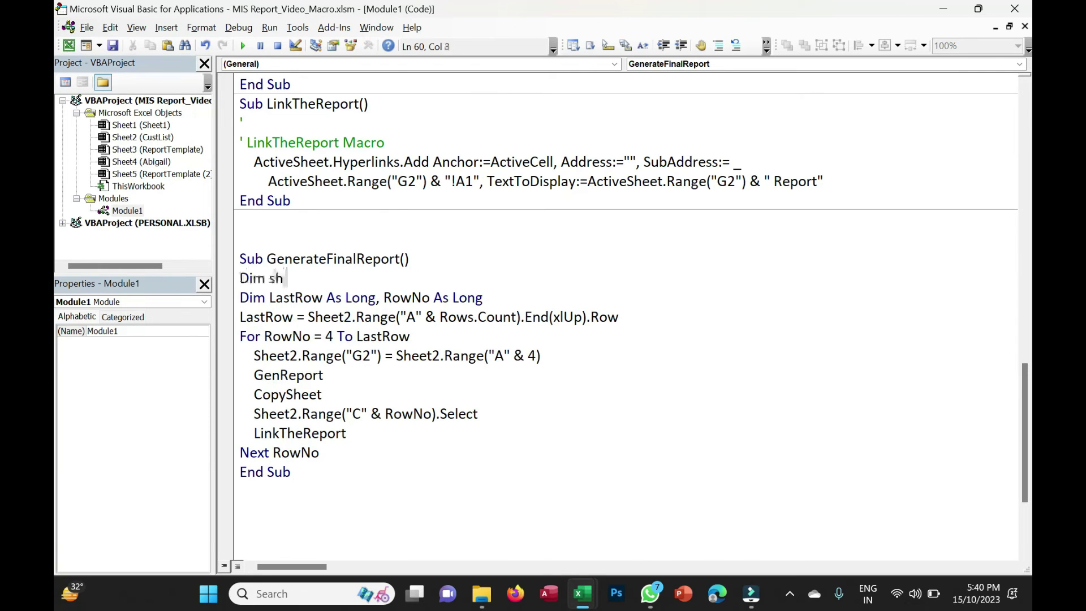
pyautogui.write('as Worksheet')
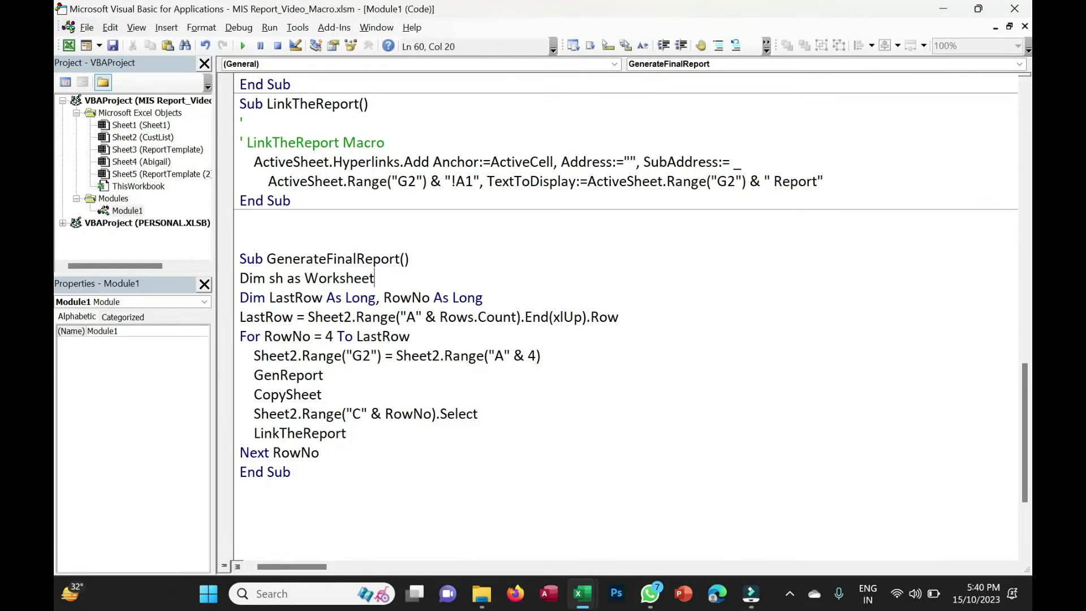
pyautogui.press('Return')
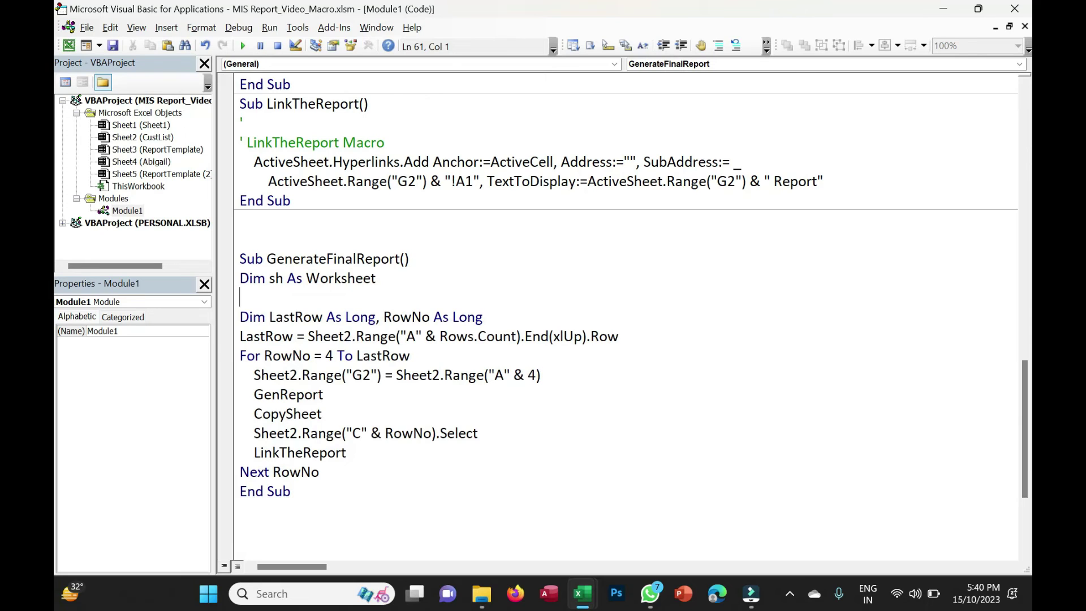
# Add a For Each sh In Workbook loop below the sh declaration, containing sh.Delete and closed with Next
pyautogui.write('For Each Sh in workbook')
pyautogui.press('Return')
pyautogui.press('Return')
pyautogui.write('Next')
pyautogui.press('Up')
pyautogui.press('Tab')
pyautogui.write('sh.Delete')
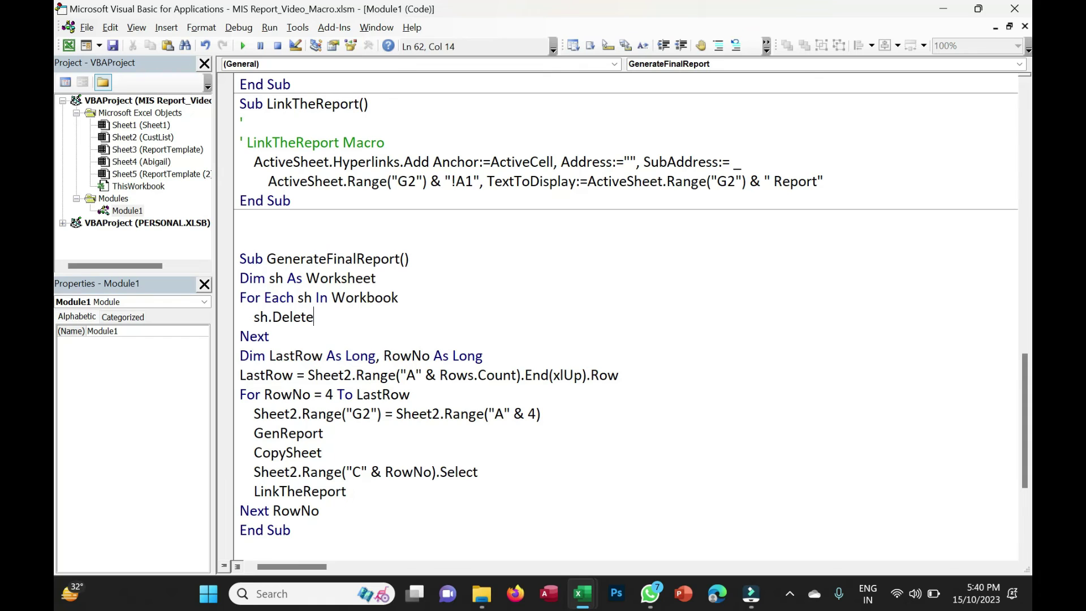
# Start an If condition above sh.Delete testing Sh.Name = "Sheet1" Or Sh.Name, checking the sheet names in the workbook
pyautogui.hotkey('alt', 'F11')
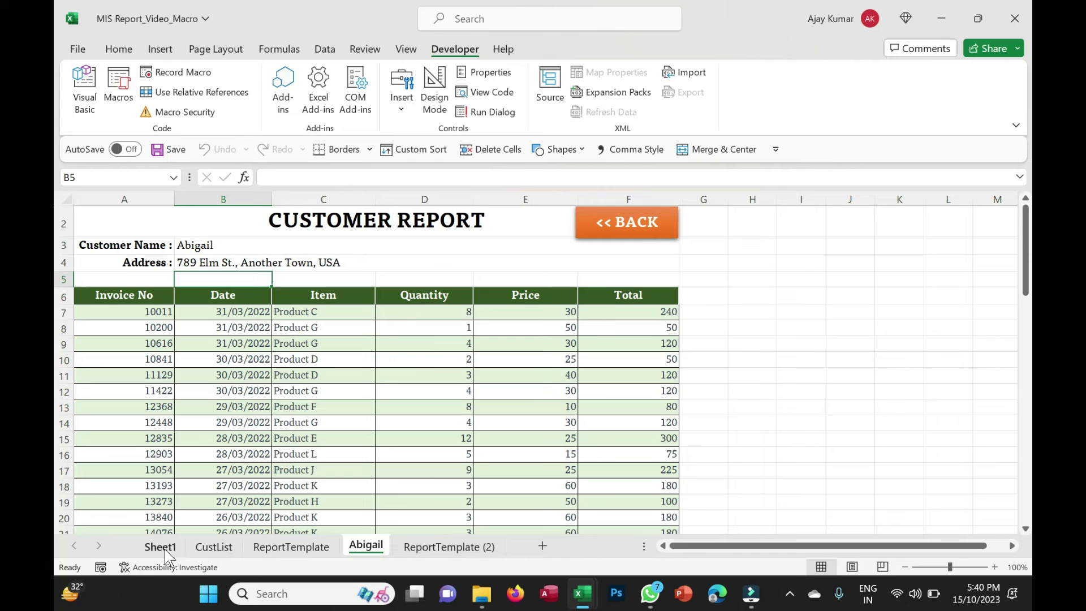
pyautogui.hotkey('alt', 'F11')
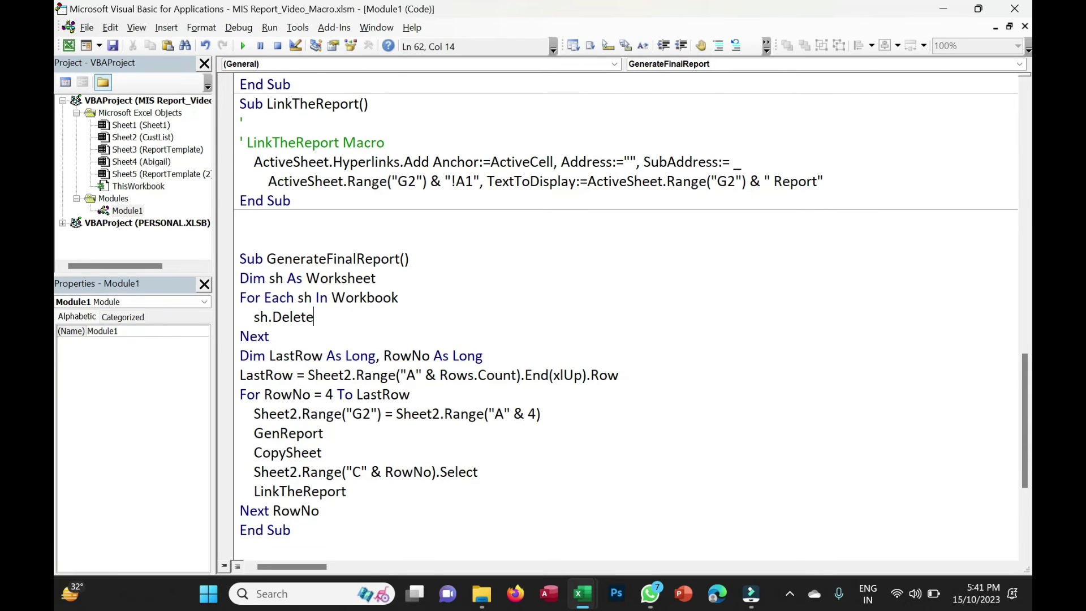
pyautogui.press('Home')
pyautogui.press('Return')
pyautogui.press('Up')
pyautogui.write('If S')
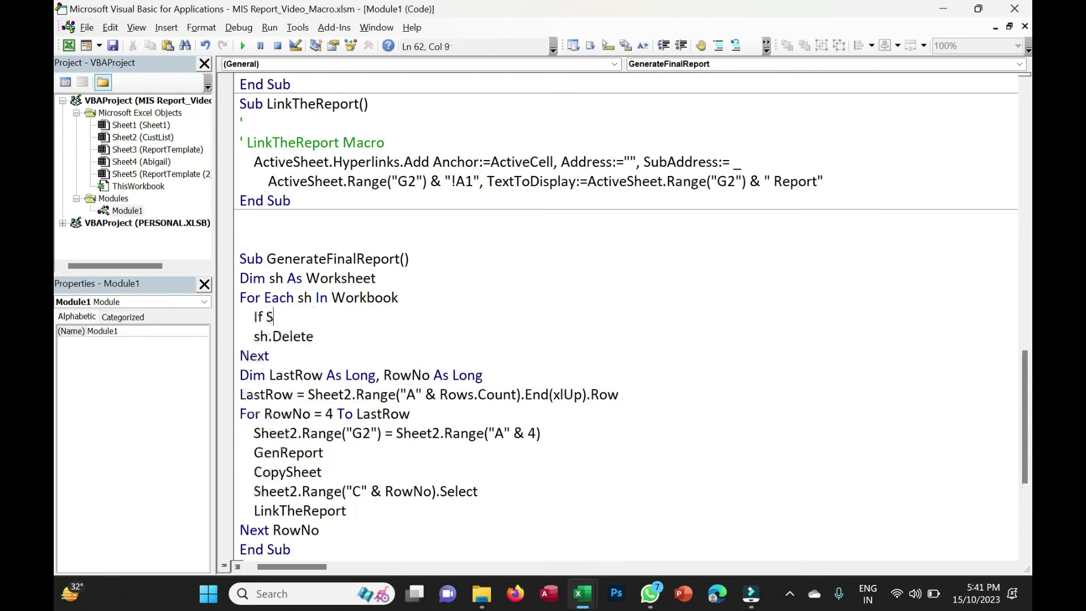
pyautogui.write('h.Name =')
pyautogui.hotkey('alt', 'F11')
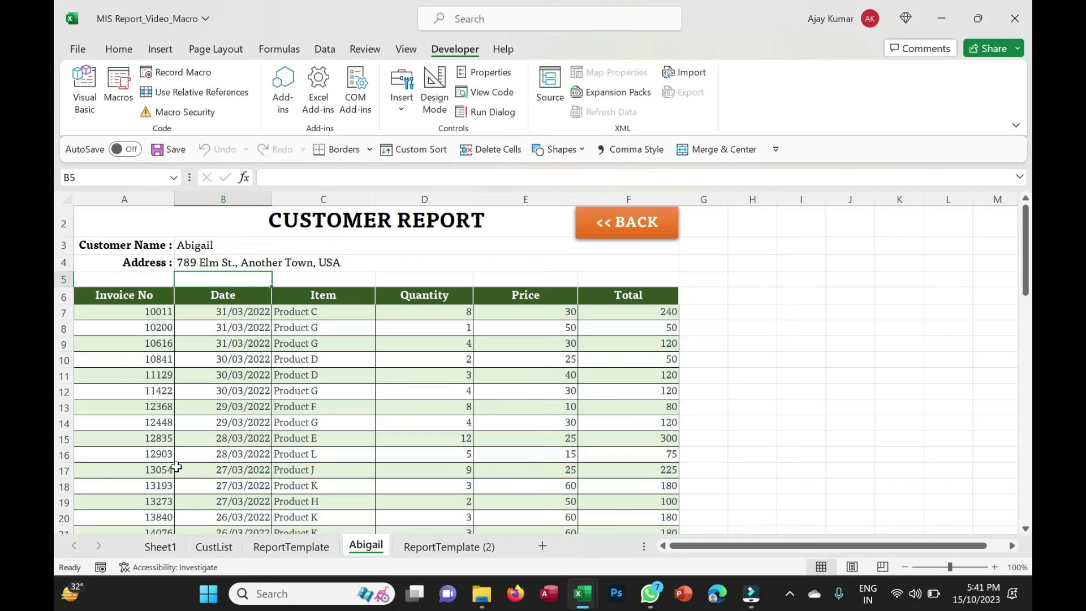
pyautogui.hotkey('alt', 'F11')
pyautogui.write('Sheet1" or Sh.Name = "')
# Fill in CustList as the second sheet name in the If condition, taking the name from its sheet tab
pyautogui.hotkey('alt', 'F11')
pyautogui.rightClick(214, 546)
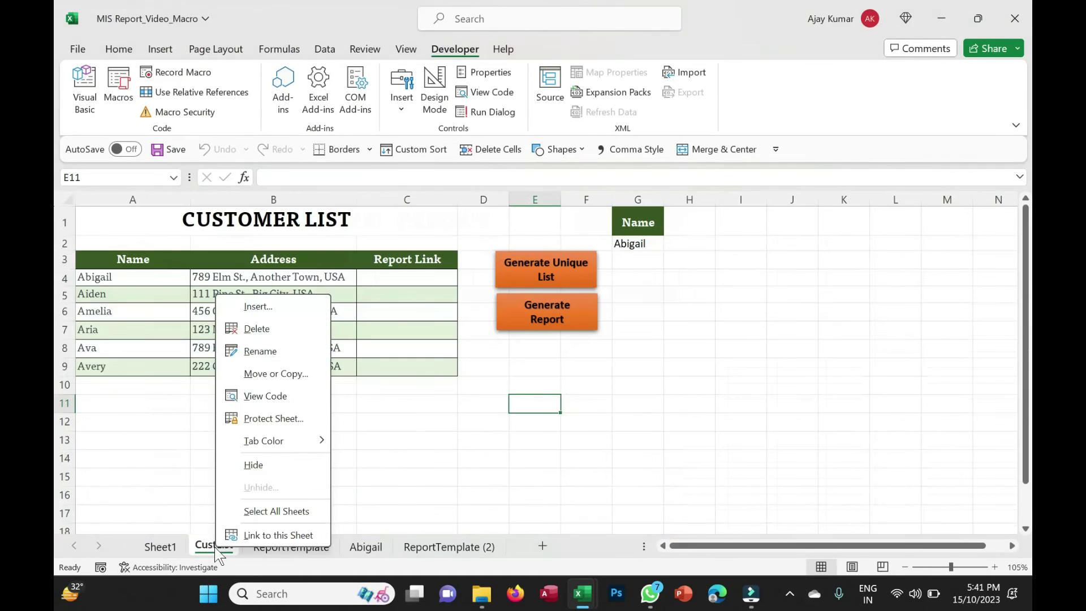
pyautogui.click(273, 350)
pyautogui.press('Return')
pyautogui.hotkey('alt', 'F11')
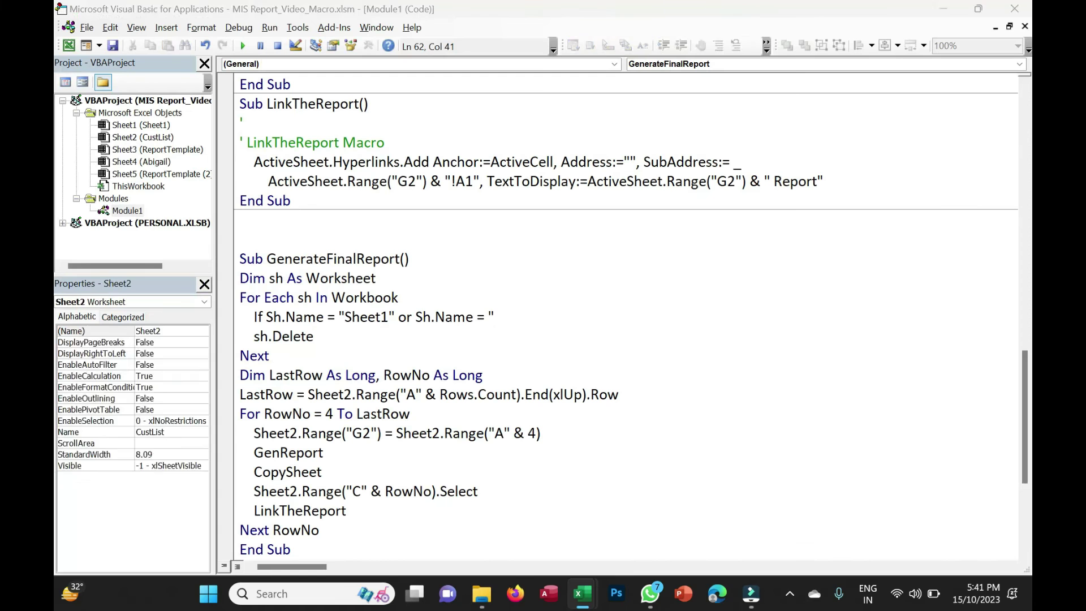
pyautogui.write('CustList')
# Extend the condition with Or Sh.Name = "ReportTemplate" Then, copying the sheet's name from the workbook, and open a new line below it
pyautogui.write('" Or Sh')
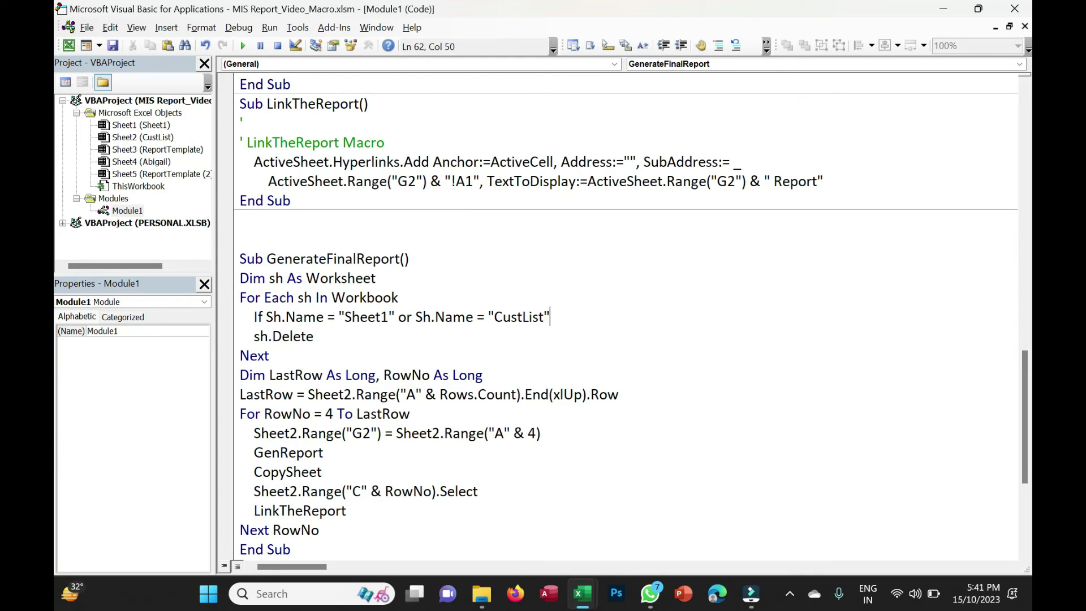
pyautogui.write('.Name')
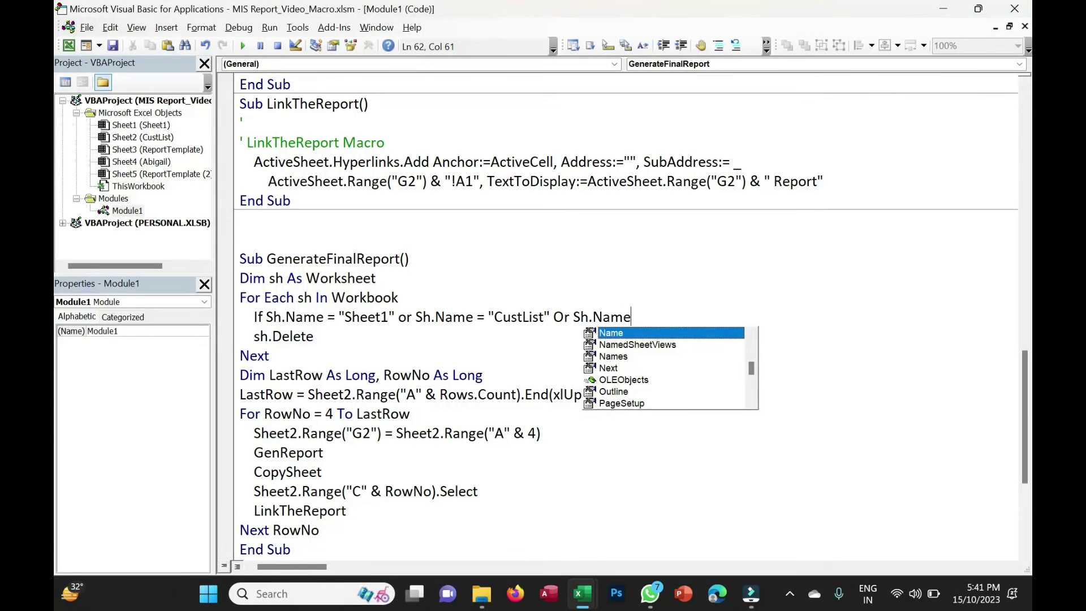
pyautogui.hotkey('alt', 'F11')
pyautogui.click(286, 547)
pyautogui.rightClick(282, 547)
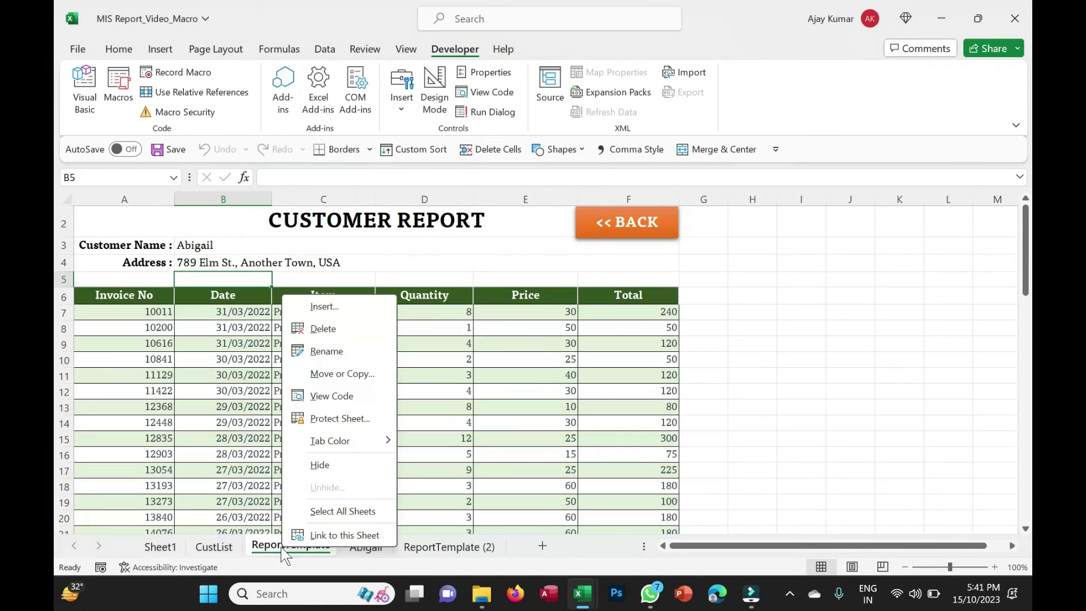
pyautogui.click(327, 351)
pyautogui.hotkey('ctrl', 'c')
pyautogui.click(494, 380)
pyautogui.hotkey('alt', 'F11')
pyautogui.write('"')
pyautogui.hotkey('ctrl', 'v')
pyautogui.write('"')
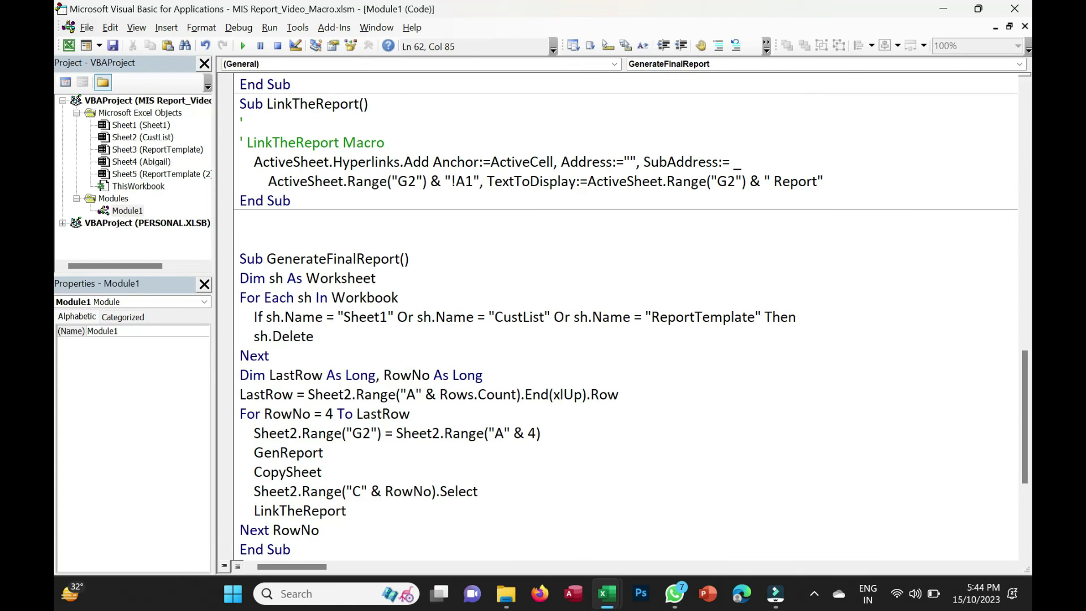
pyautogui.press('Return')
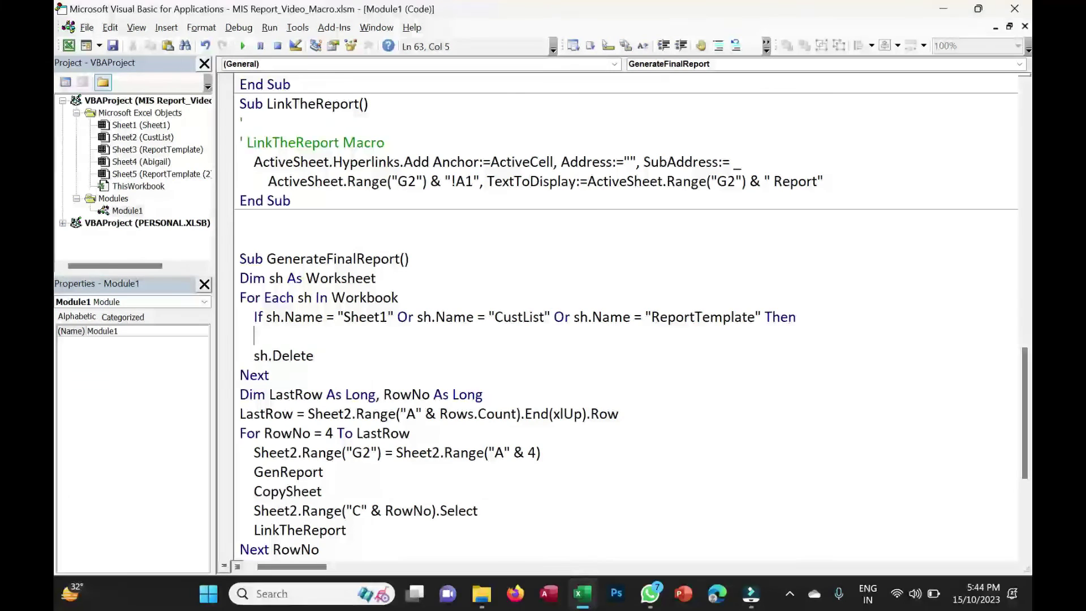
# Complete the If block by adding Else above sh.Delete and End If below it
pyautogui.press('super+Down')
pyautogui.write('Else')
pyautogui.press('Down')
pyautogui.press('End')
pyautogui.press('Return')
pyautogui.write('EndIf')
pyautogui.press('Up')
# Try running GenerateFinalReport and replace Workbook with Worksheets in the For Each sh line
pyautogui.press('F5')
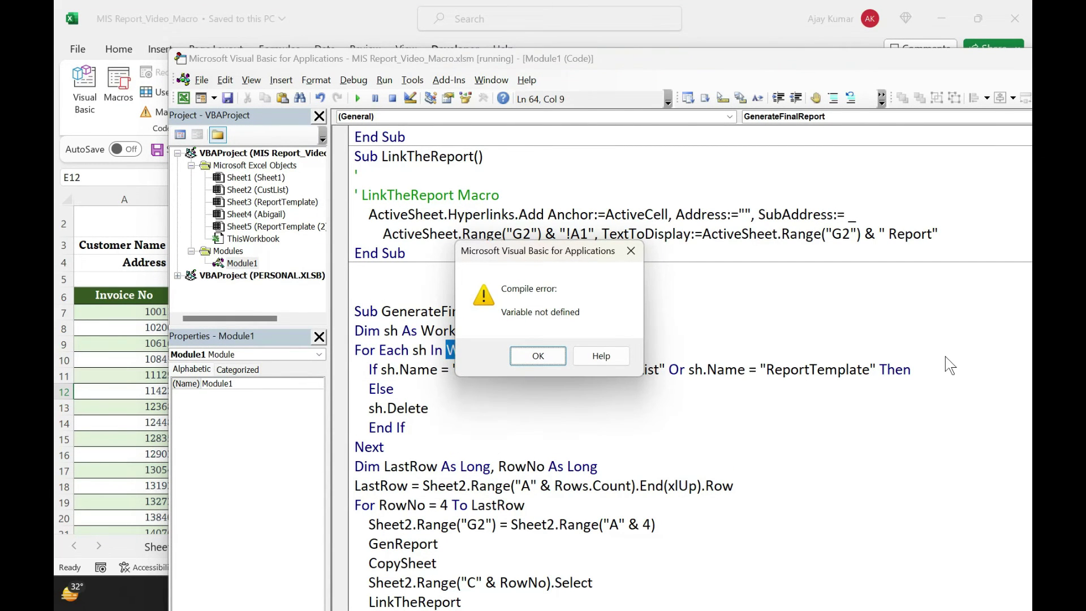
pyautogui.click(523, 355)
pyautogui.write('Worksheets')
pyautogui.click(513, 370)
# Step through the sheet loop line by line, checking sh.Name, until sh.Delete runs, and decline the sheet deletion
pyautogui.press('F8')
pyautogui.press('F8')
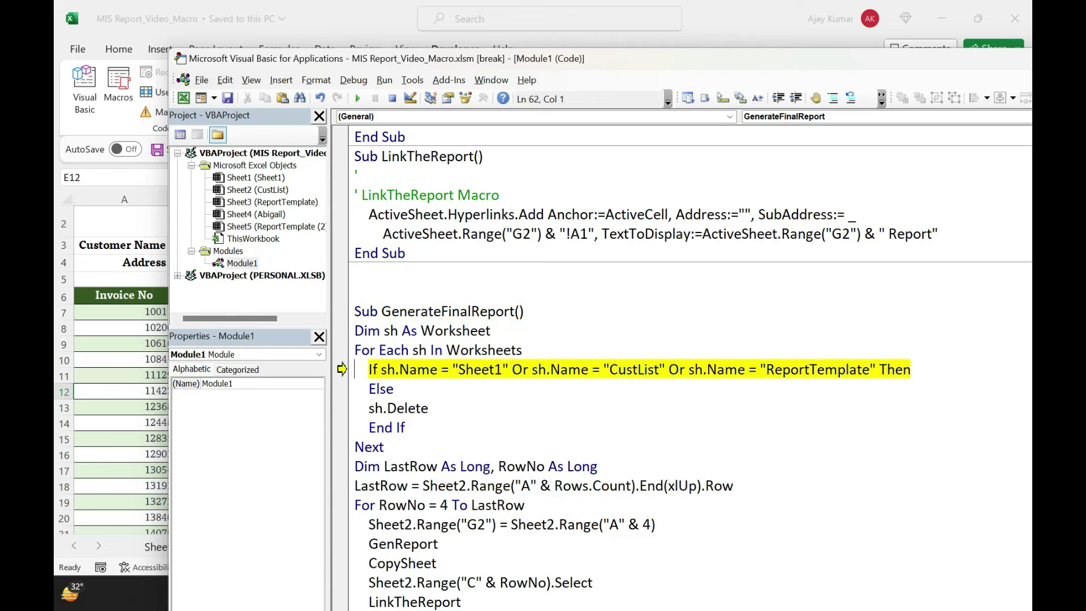
pyautogui.press('F8')
pyautogui.moveTo(396, 372)
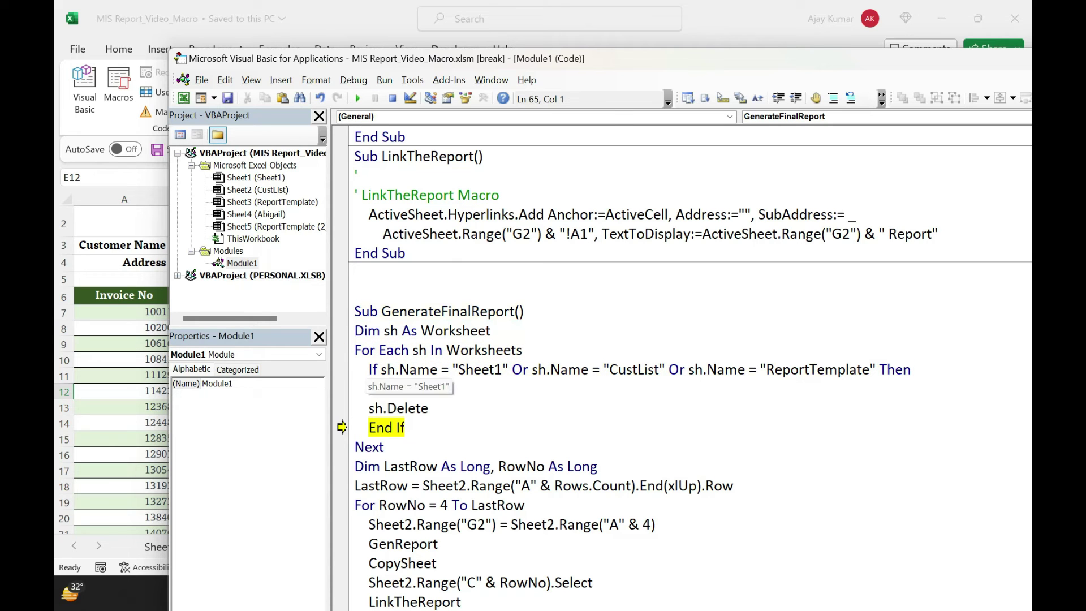
pyautogui.press('F8')
pyautogui.press('F8')
pyautogui.press('F8')
pyautogui.press('F8')
pyautogui.press('F8')
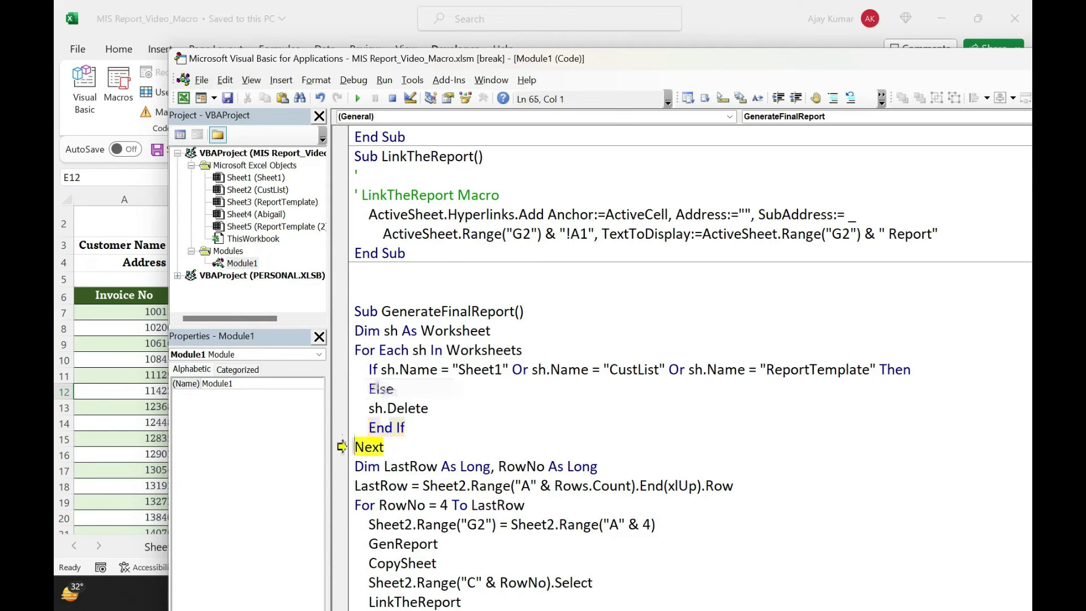
pyautogui.press('F8')
pyautogui.press('F8')
pyautogui.press('F8')
pyautogui.press('F8')
pyautogui.press('F8')
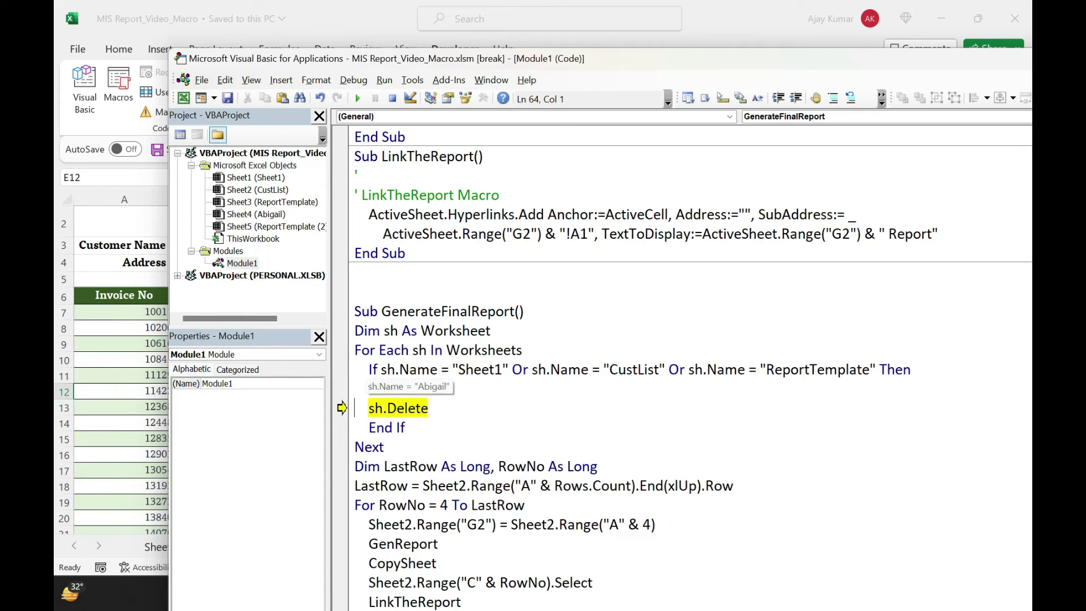
pyautogui.press('F8')
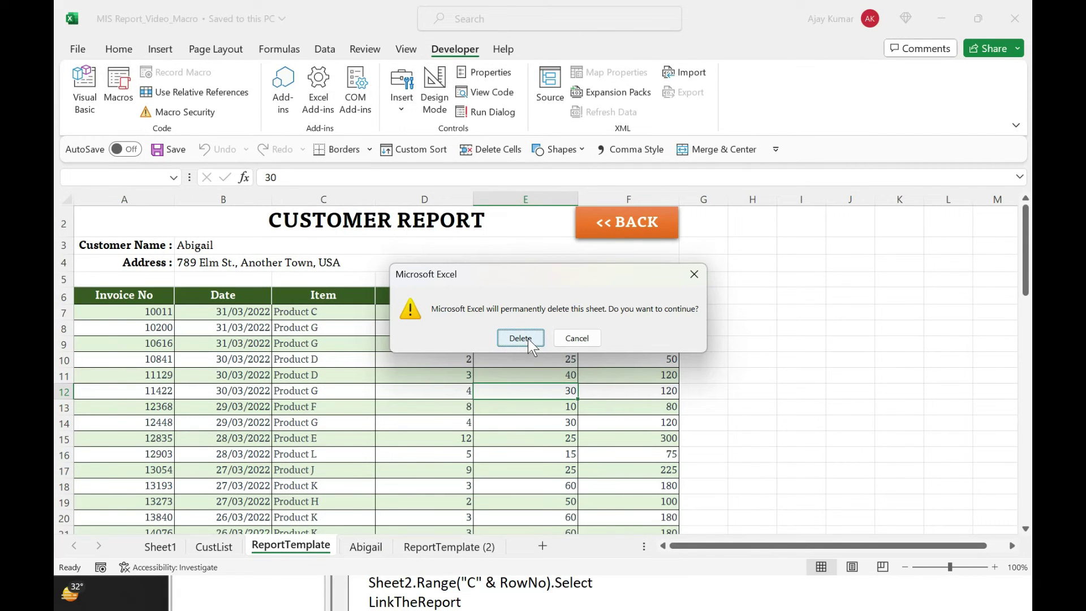
pyautogui.click(576, 339)
# Insert the line Application.DisplayAlerts = False between Else and sh.Delete
pyautogui.click(394, 389)
pyautogui.press('Return')
pyautogui.write('Applic')
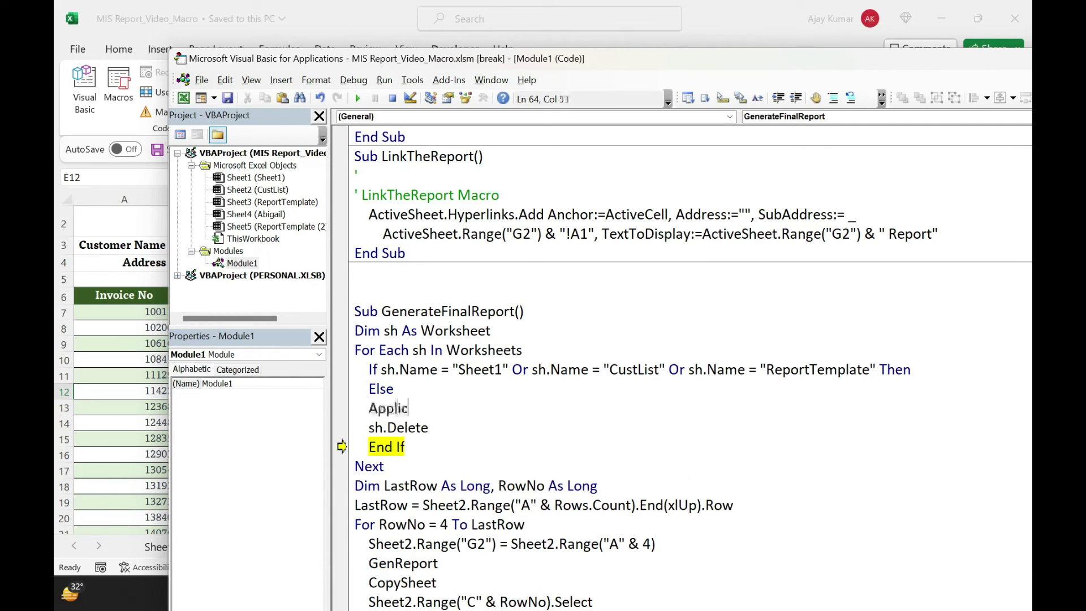
pyautogui.write('ation.DisplayAlerts = False')
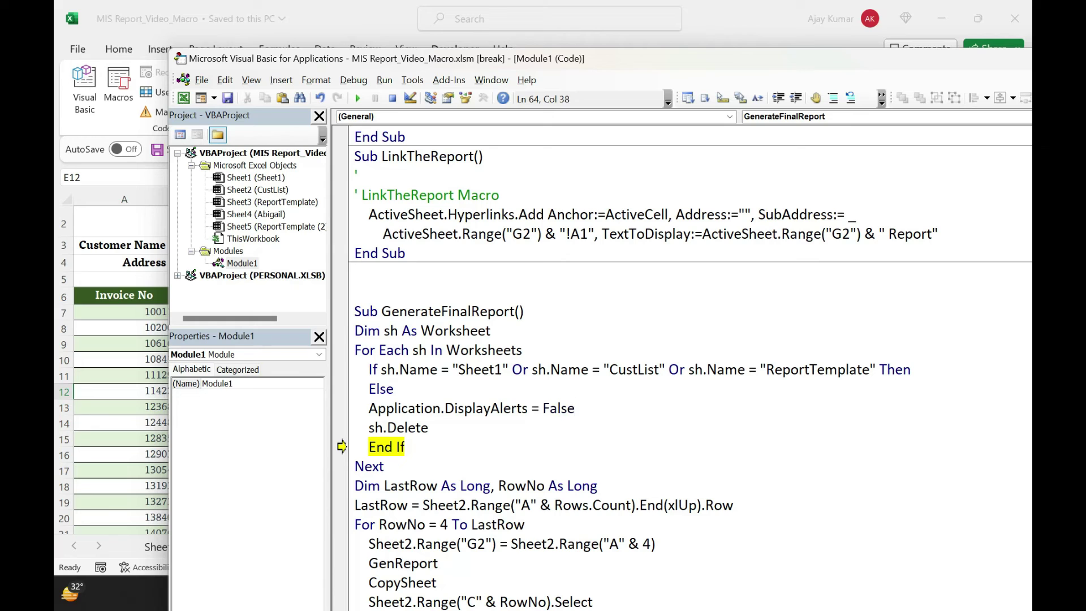
# Add Application.DisplayAlerts = True below sh.Delete and stop the macro's debugging run
pyautogui.click(428, 427)
pyautogui.press('Return')
pyautogui.write('Application')
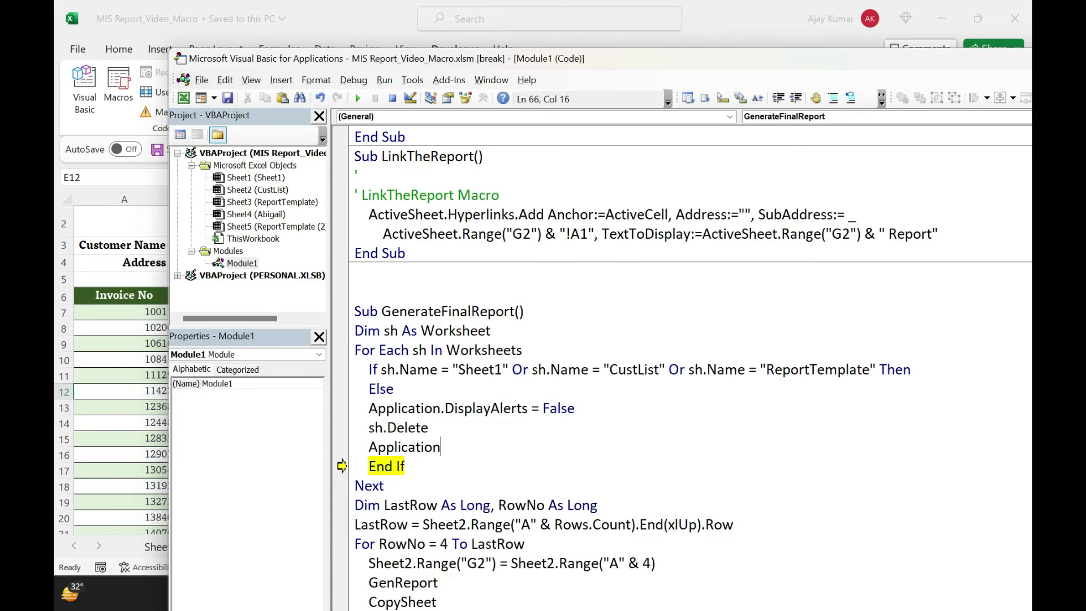
pyautogui.write('.DisplayAlerts = True')
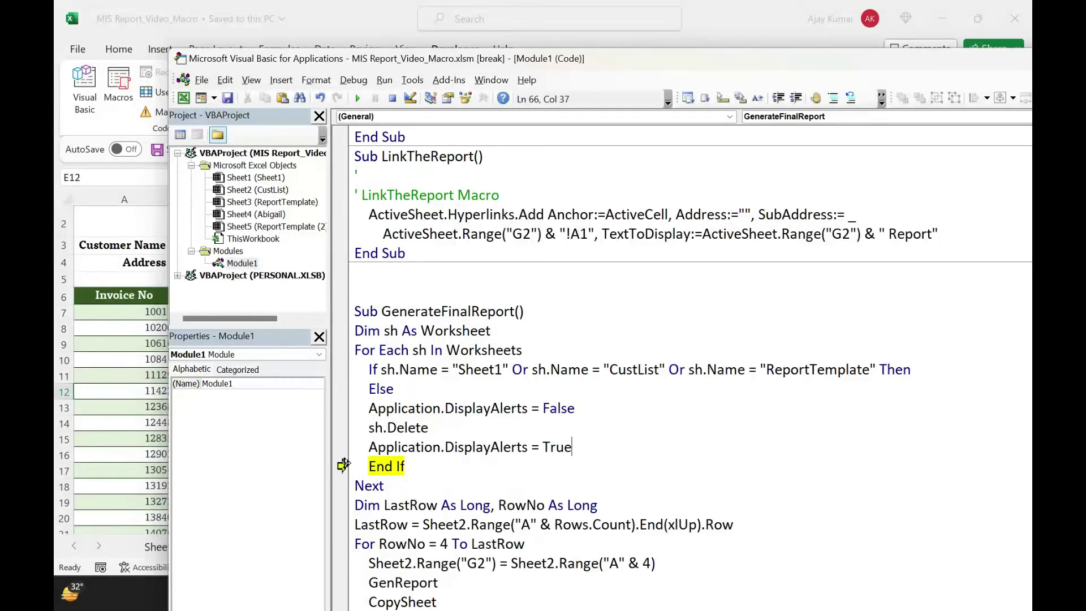
pyautogui.click(392, 98)
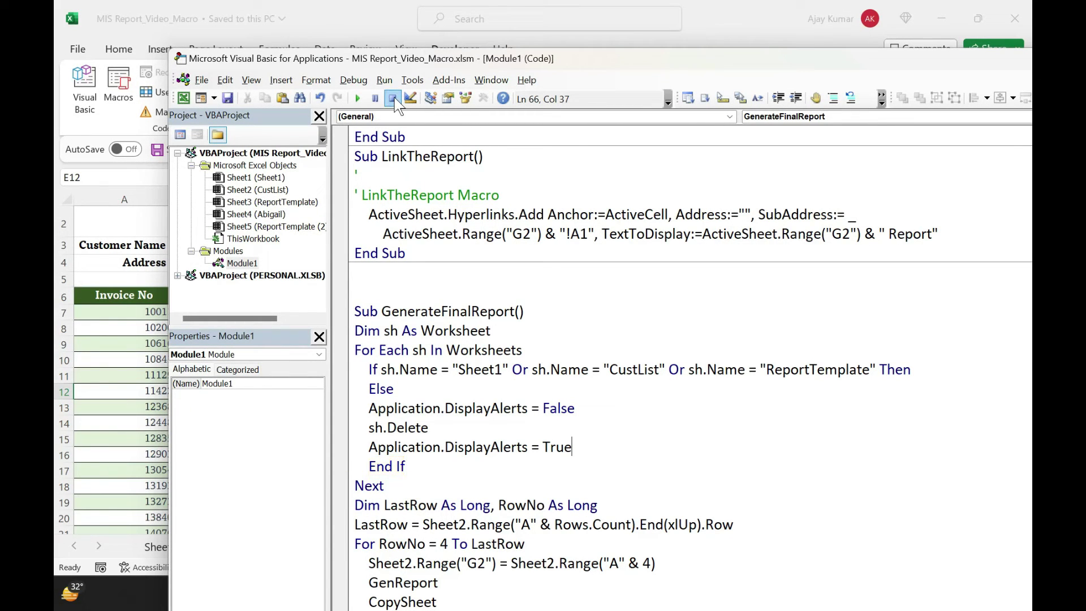
# Run Generate Report from the CustList sheet and open the line where the macro halts in debug mode
pyautogui.click(113, 368)
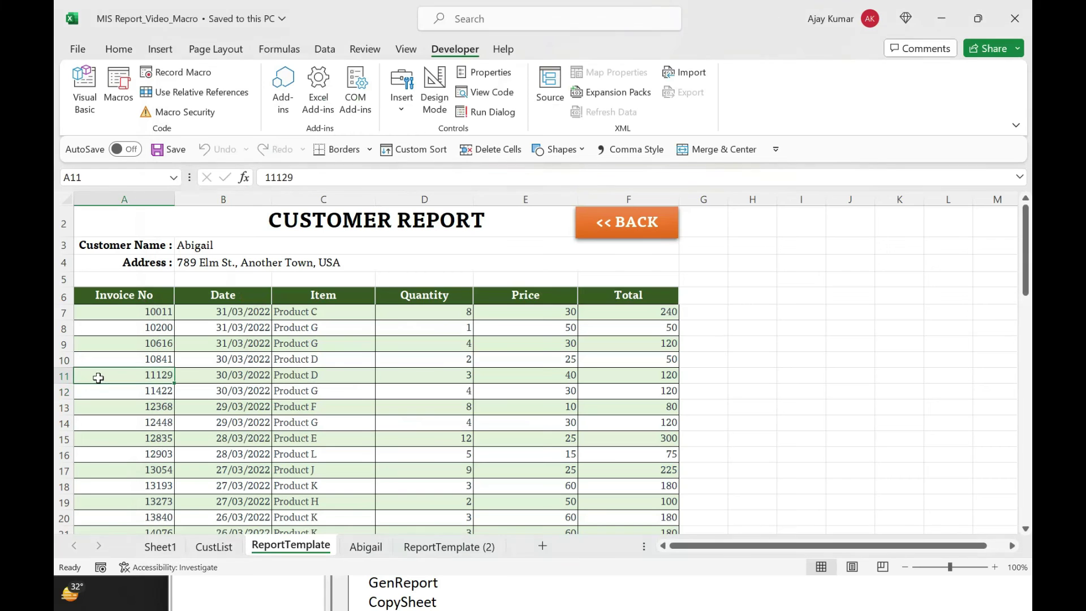
pyautogui.click(220, 545)
pyautogui.click(419, 389)
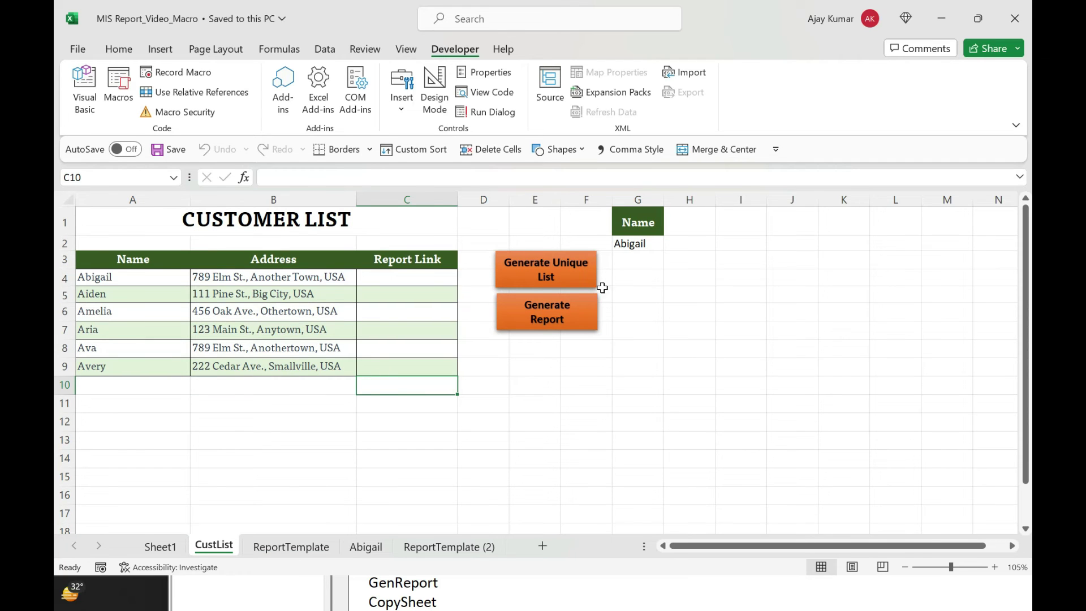
pyautogui.click(544, 321)
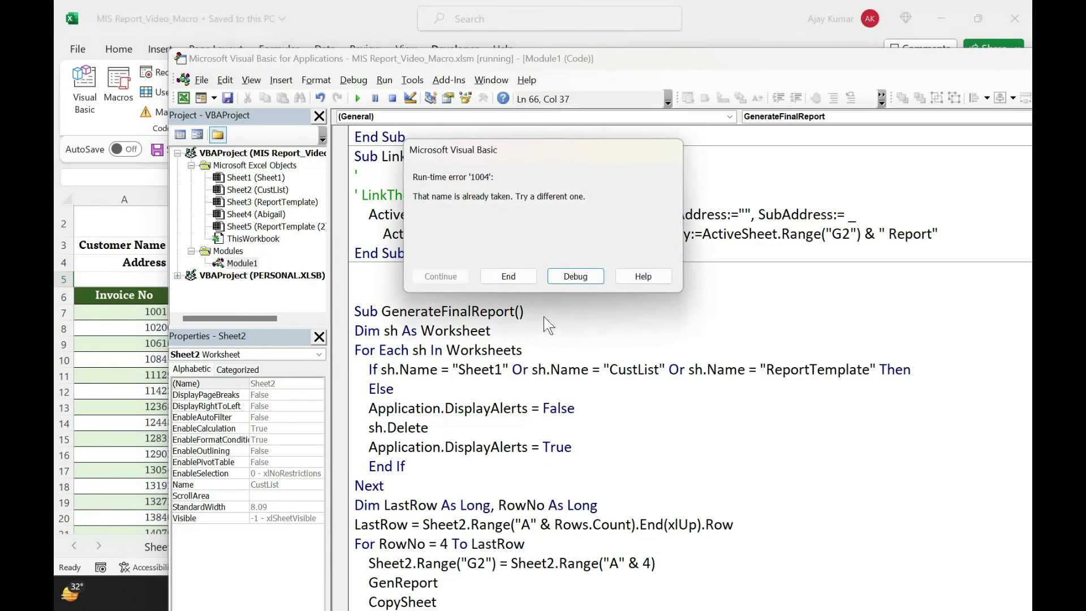
pyautogui.click(585, 279)
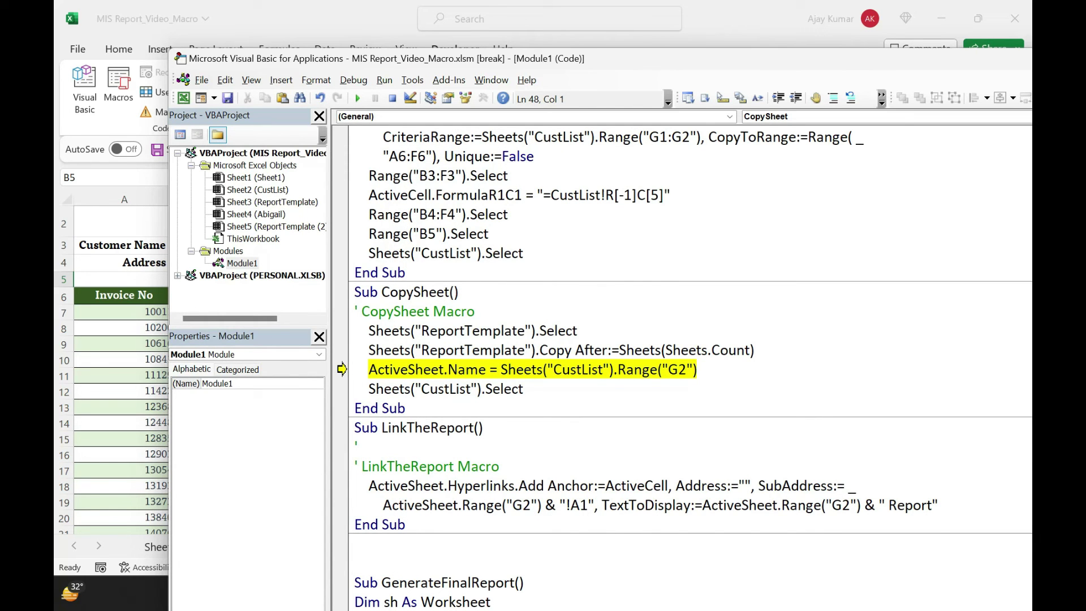
# Inspect the ActiveSheet.Name line in CopySheet, stop the halted macro and close the code editor
pyautogui.click(650, 369)
pyautogui.moveTo(634, 59); pyautogui.dragTo(531, 97)
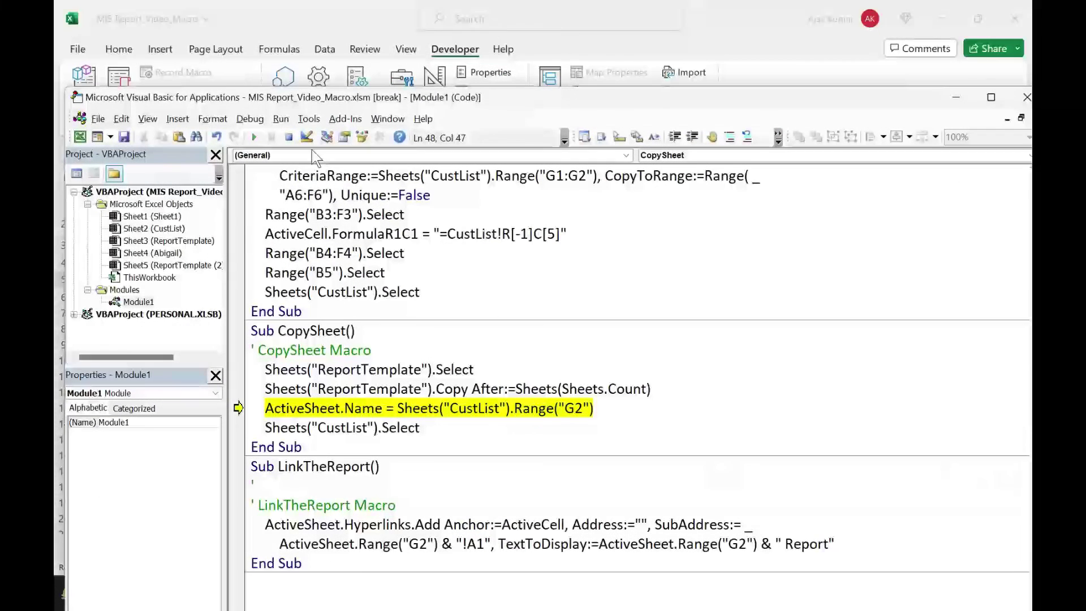
pyautogui.click(289, 138)
pyautogui.click(1027, 97)
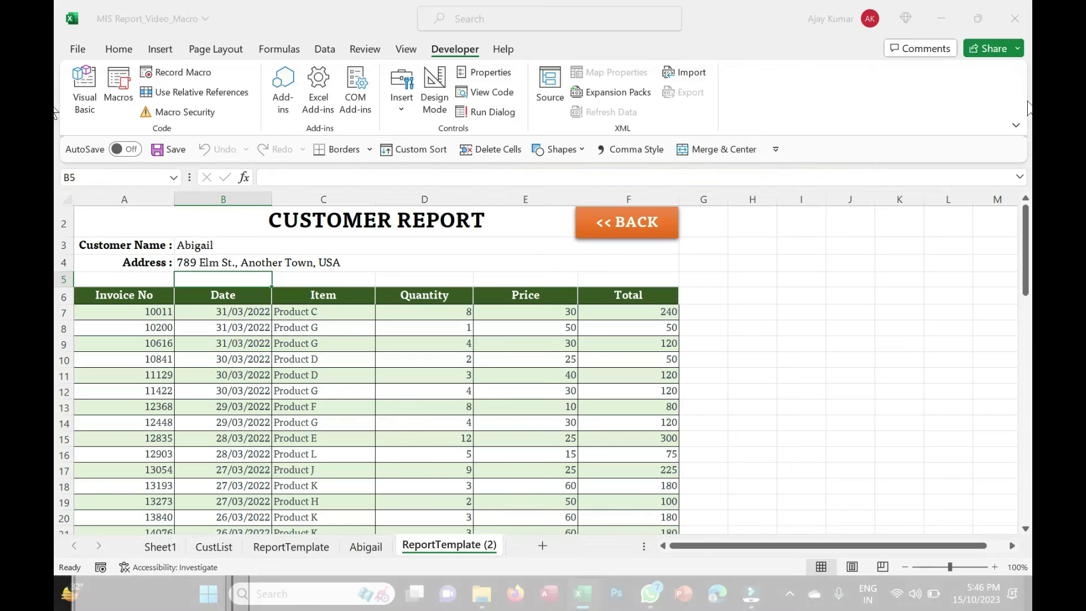
# Compare the customer name in CustList cell G2 with the existing customer report sheet
pyautogui.click(627, 222)
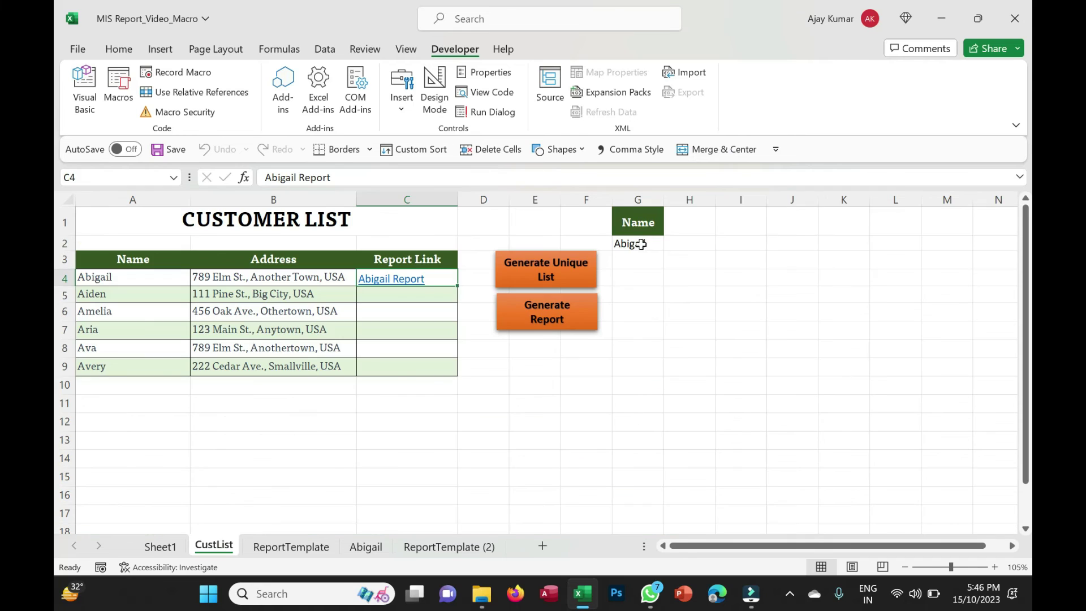
pyautogui.click(640, 244)
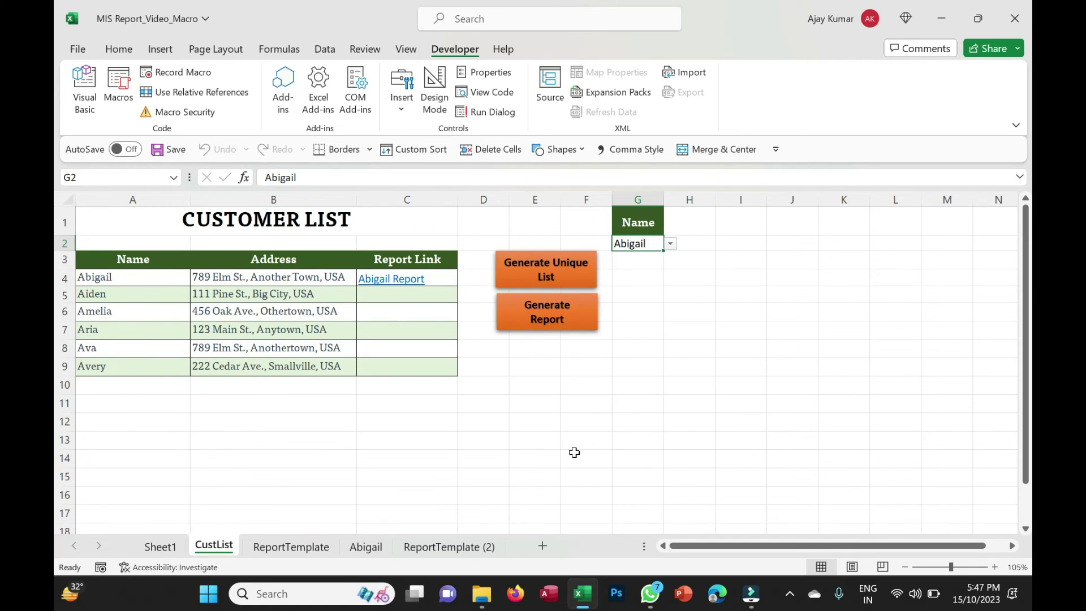
pyautogui.click(356, 546)
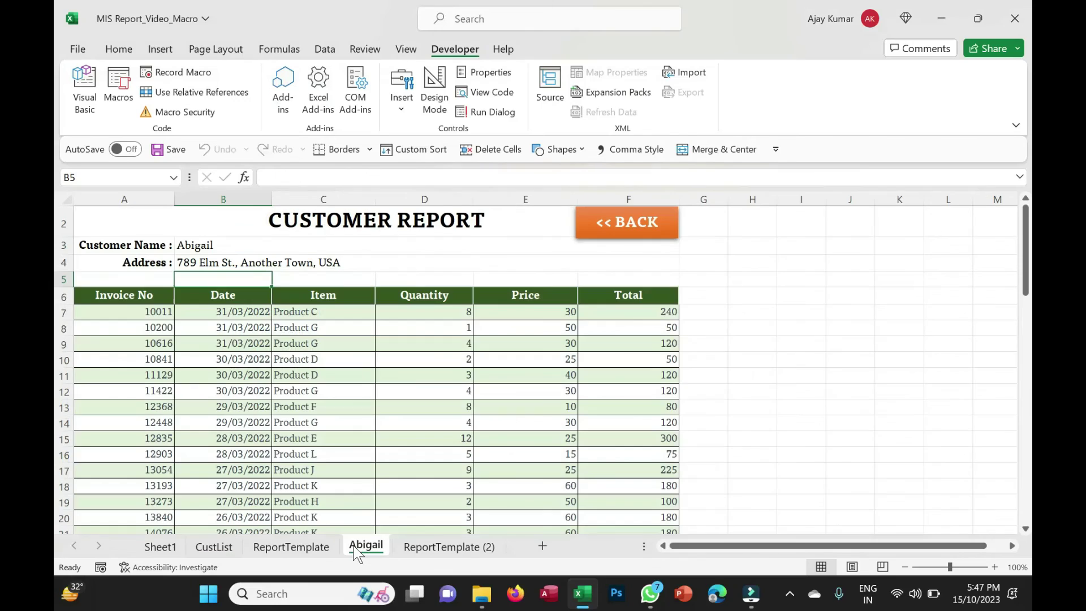
pyautogui.click(220, 549)
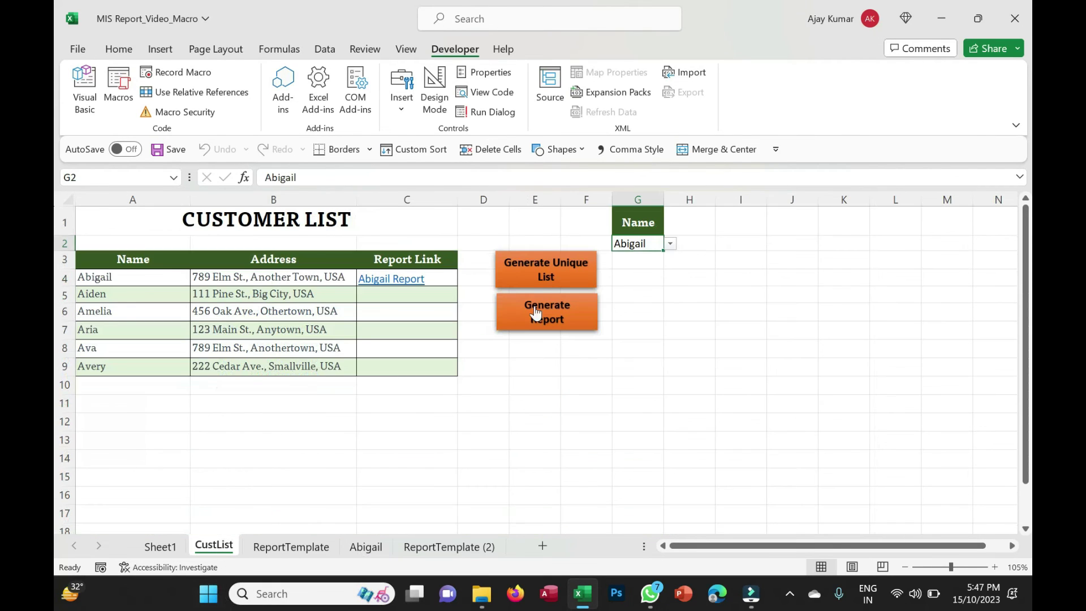
# Open the macro assigned to Generate Report for editing and set a breakpoint on For Each sh In Worksheets
pyautogui.rightClick(561, 327)
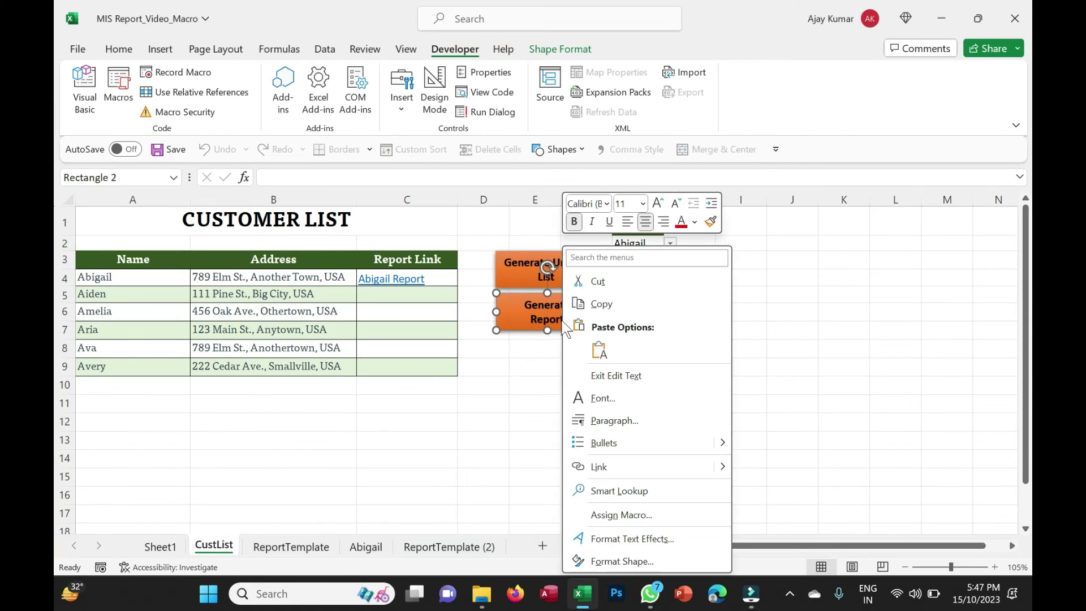
pyautogui.click(627, 516)
pyautogui.click(748, 327)
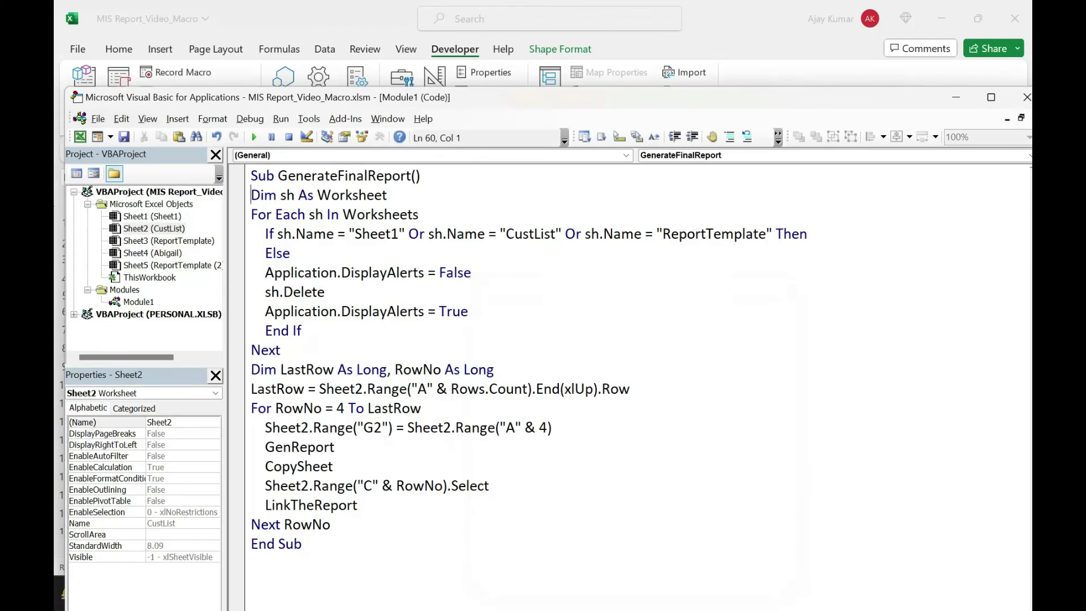
pyautogui.click(238, 214)
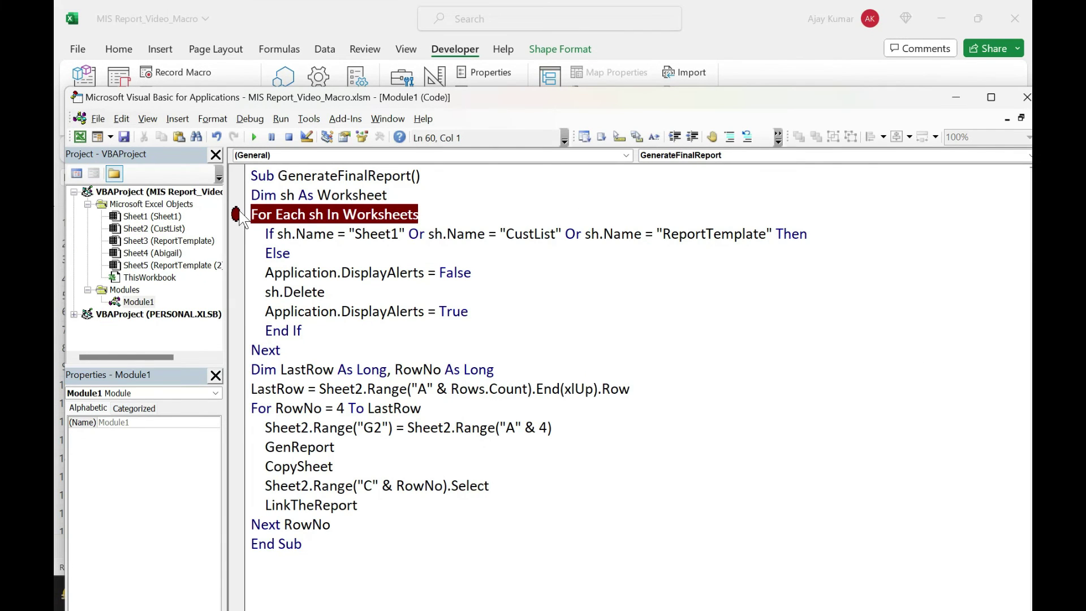
# Run Generate Report from CustList up to the breakpoint and place the code editor beside the customer list
pyautogui.hotkey('alt', 'F11')
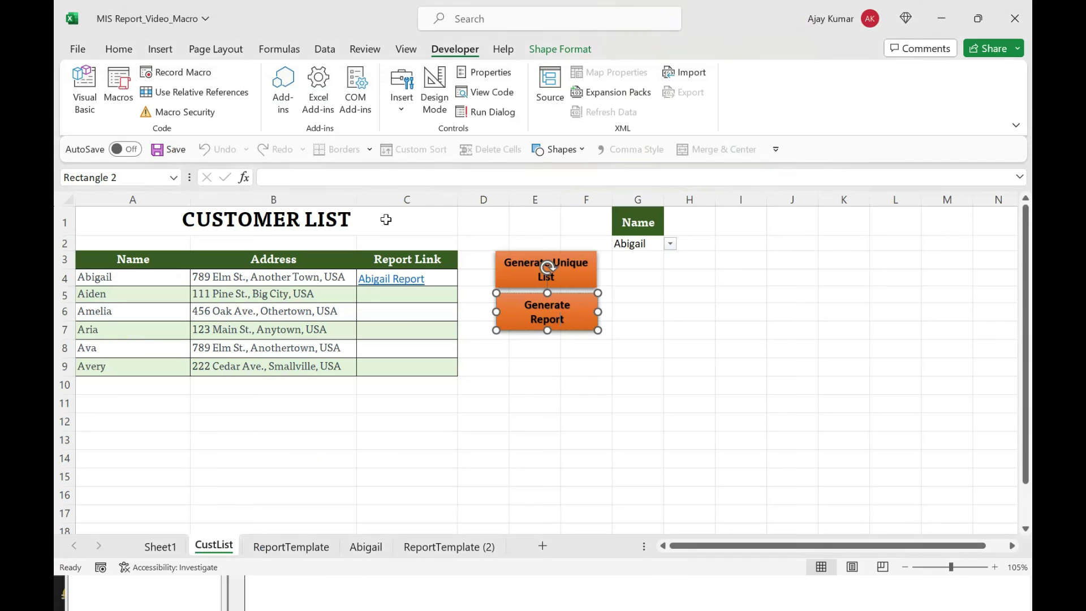
pyautogui.click(529, 440)
pyautogui.click(541, 308)
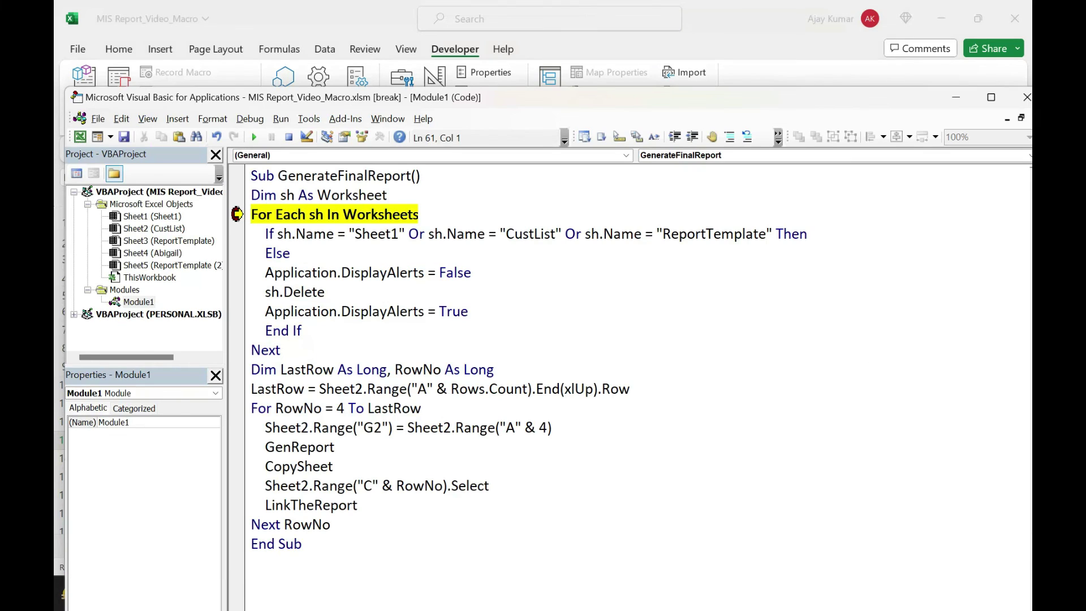
pyautogui.moveTo(411, 99); pyautogui.dragTo(900, 96)
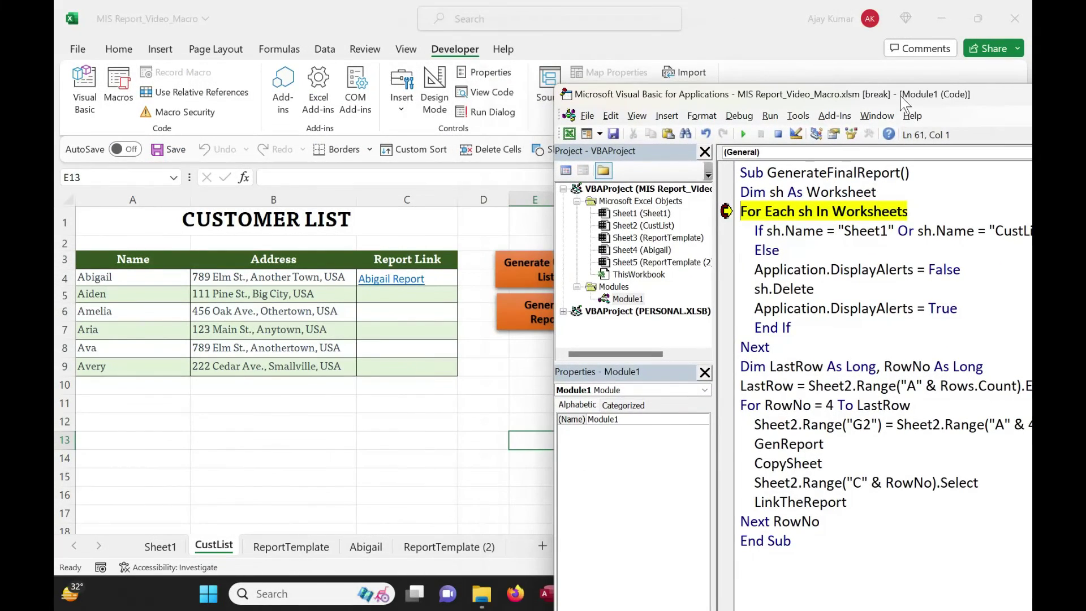
# Execute the sheet-deletion loop and step through GenReport line by line until the CopySheet call
pyautogui.press('F5')
pyautogui.press('F8')
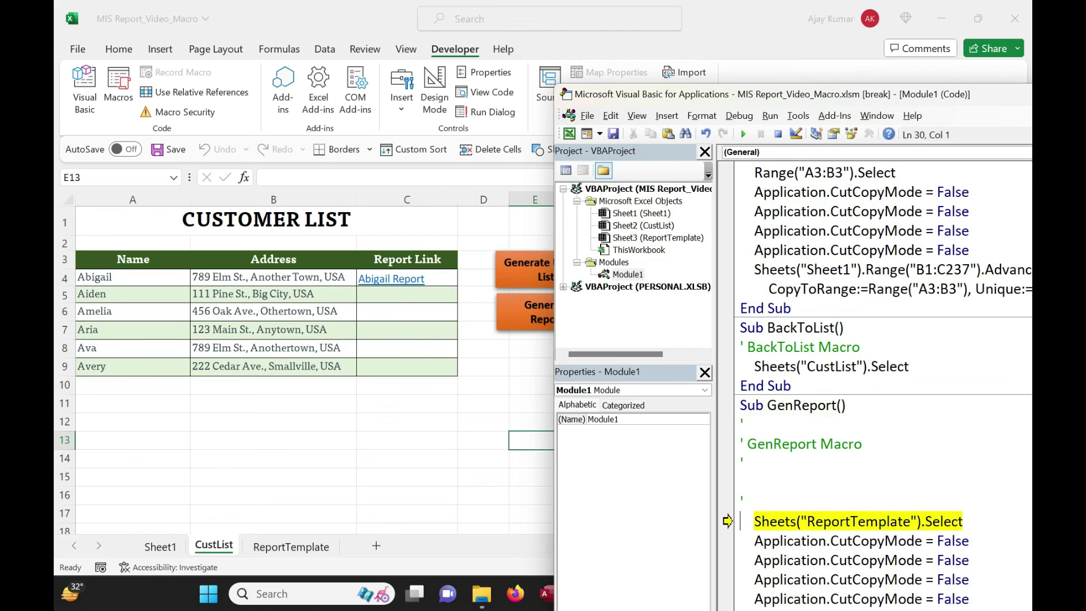
pyautogui.press('F8')
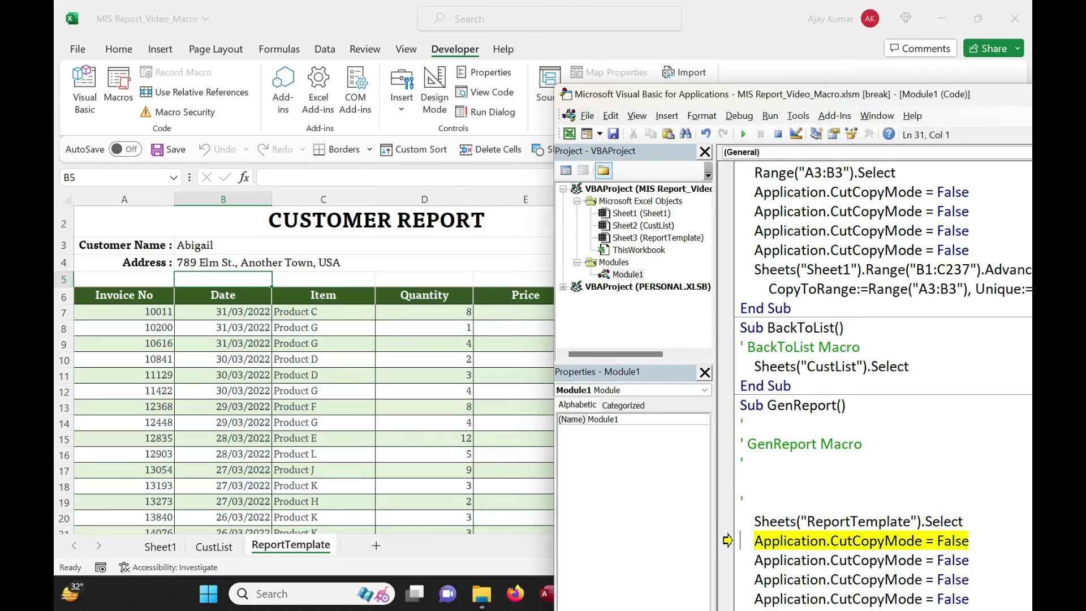
pyautogui.press('F8')
pyautogui.press('F8')
pyautogui.press('F8')
pyautogui.press('F8')
pyautogui.press('F8')
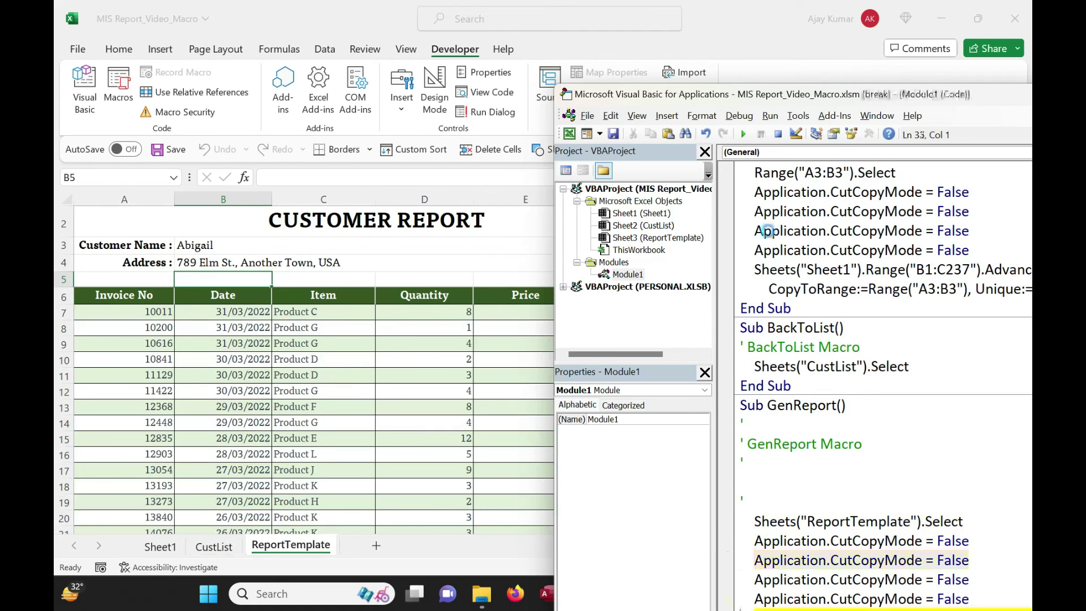
pyautogui.press('F8')
pyautogui.press('F8')
pyautogui.press('F8')
pyautogui.press('F8')
pyautogui.press('F8')
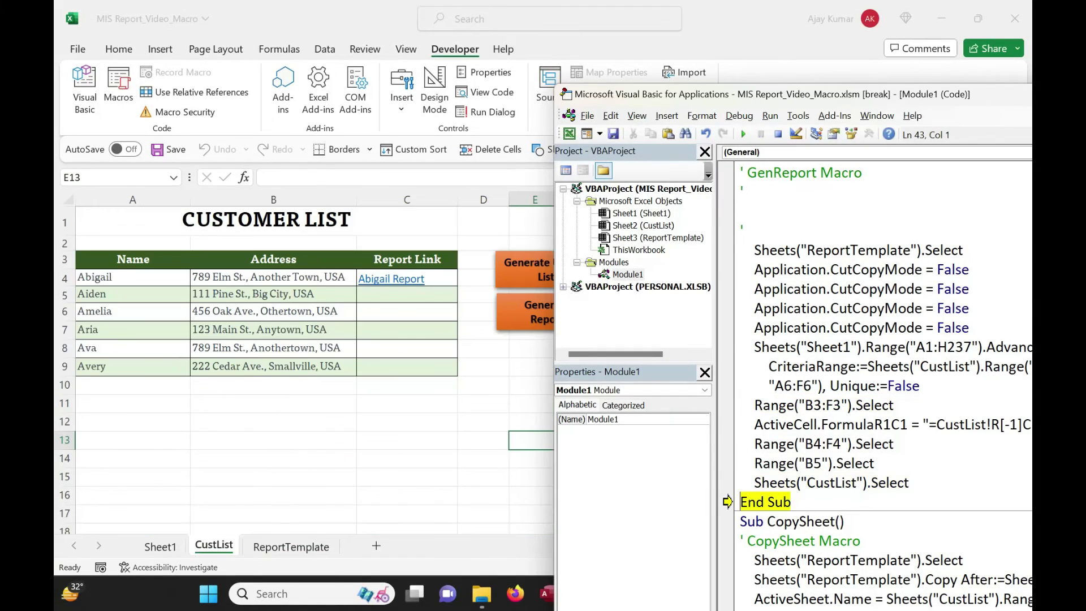
pyautogui.press('F8')
pyautogui.press('F8')
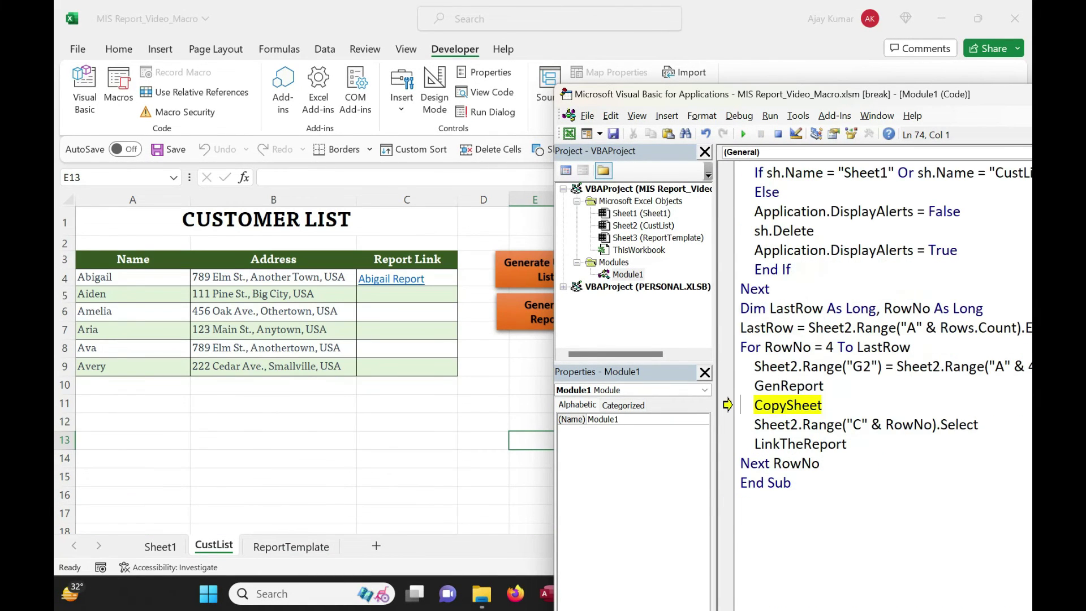
# Step through CopySheet to copy ReportTemplate, name the copy after the customer and return to CustList
pyautogui.press('F8')
pyautogui.press('F8')
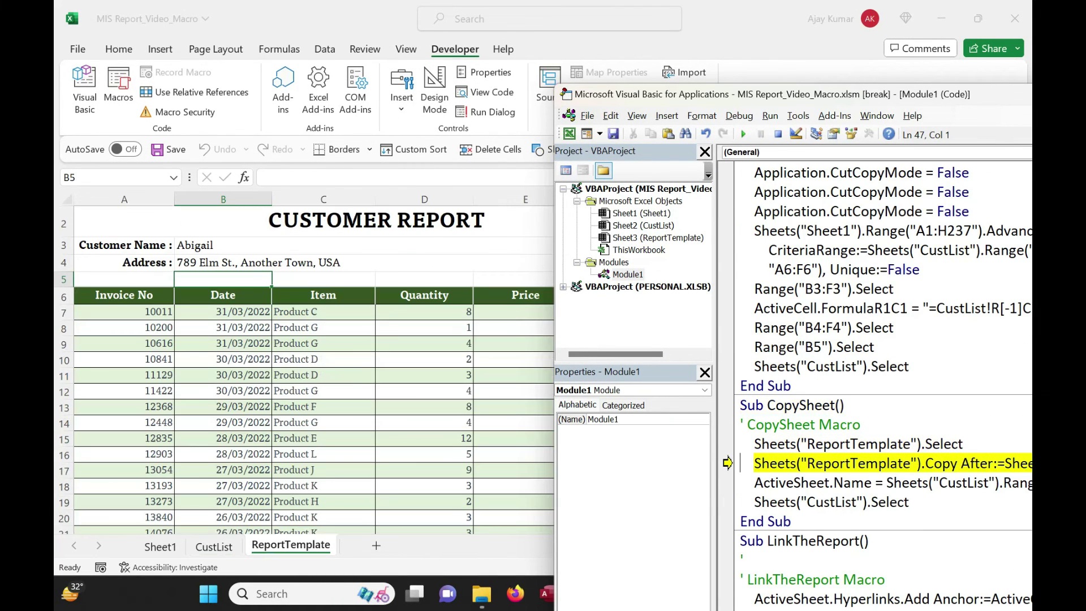
pyautogui.press('F8')
pyautogui.press('F8')
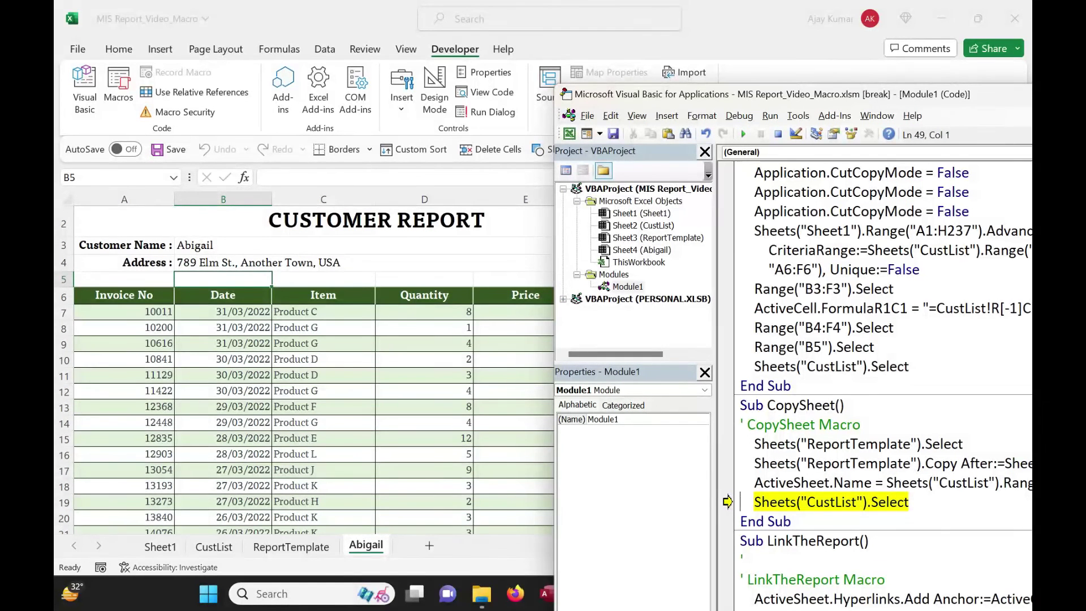
pyautogui.press('F8')
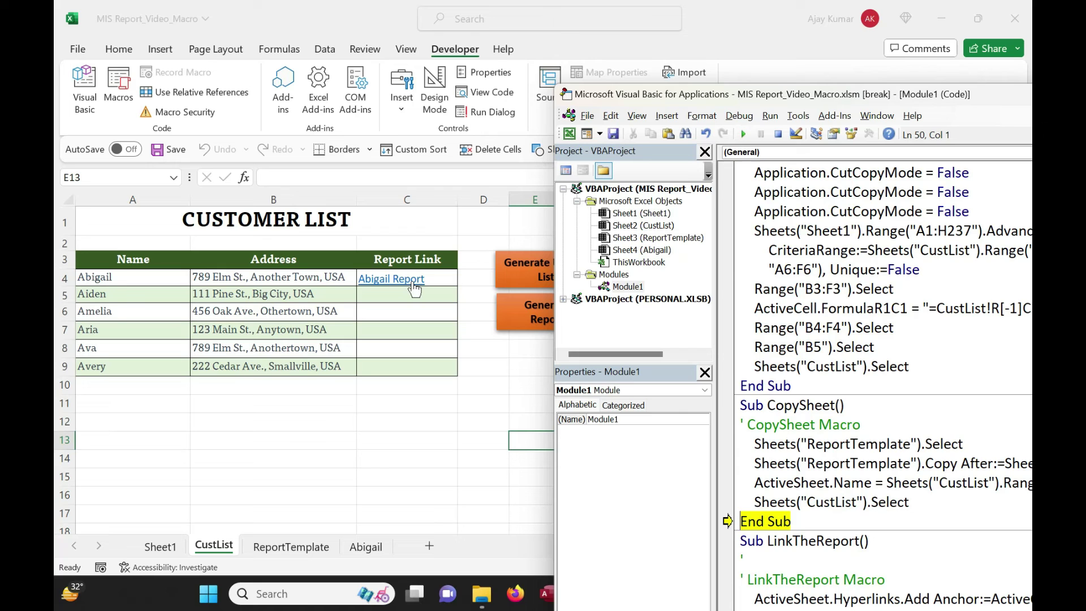
# Step through the column C selection and LinkTheReport, continuing into the loop's next pass and its GenReport call
pyautogui.press('F8')
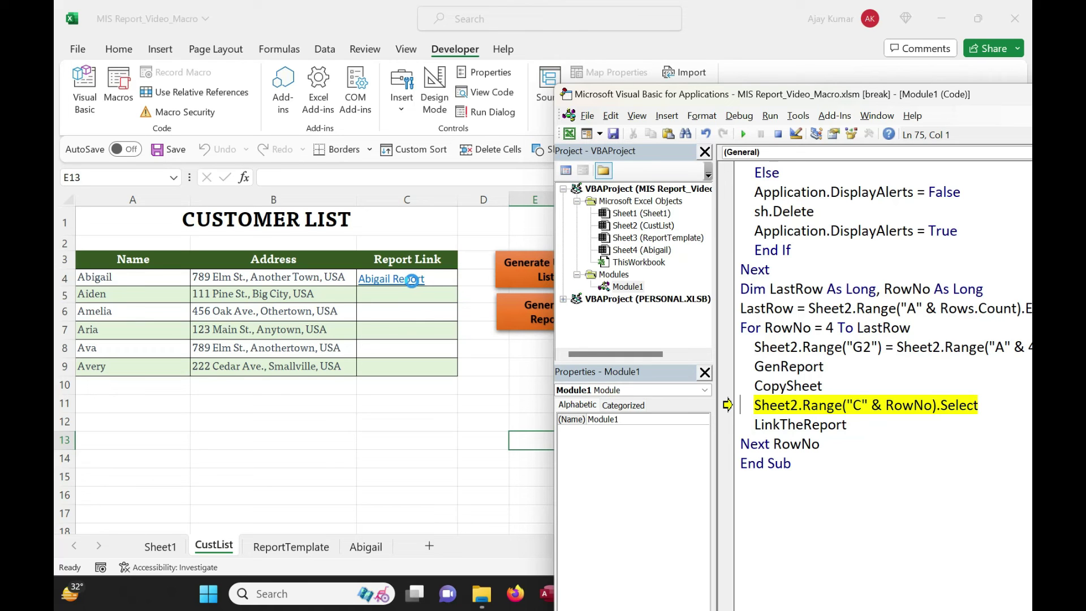
pyautogui.press('F8')
pyautogui.press('F8')
pyautogui.press('F8')
pyautogui.press('F8')
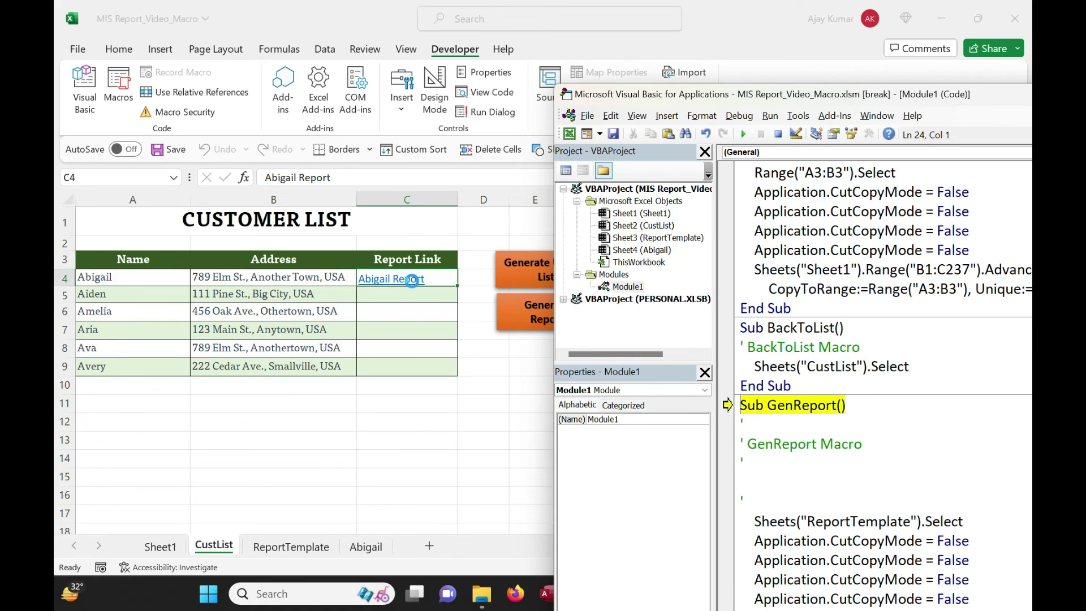
pyautogui.press('F8')
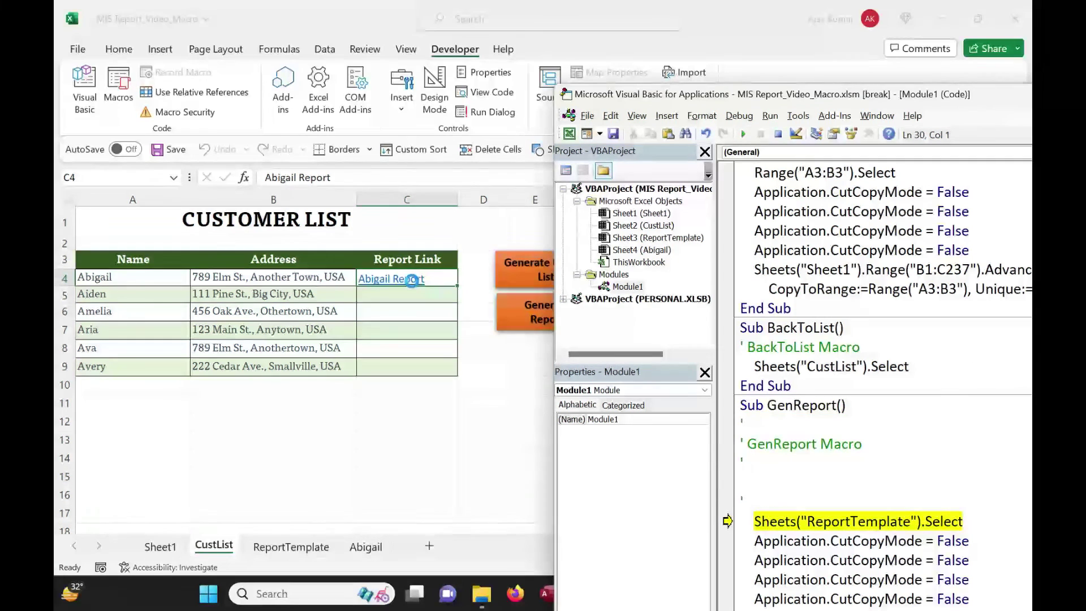
# Step through GenReport on the second pass, from selecting ReportTemplate up to the Range("B5").Select line
pyautogui.press('F8')
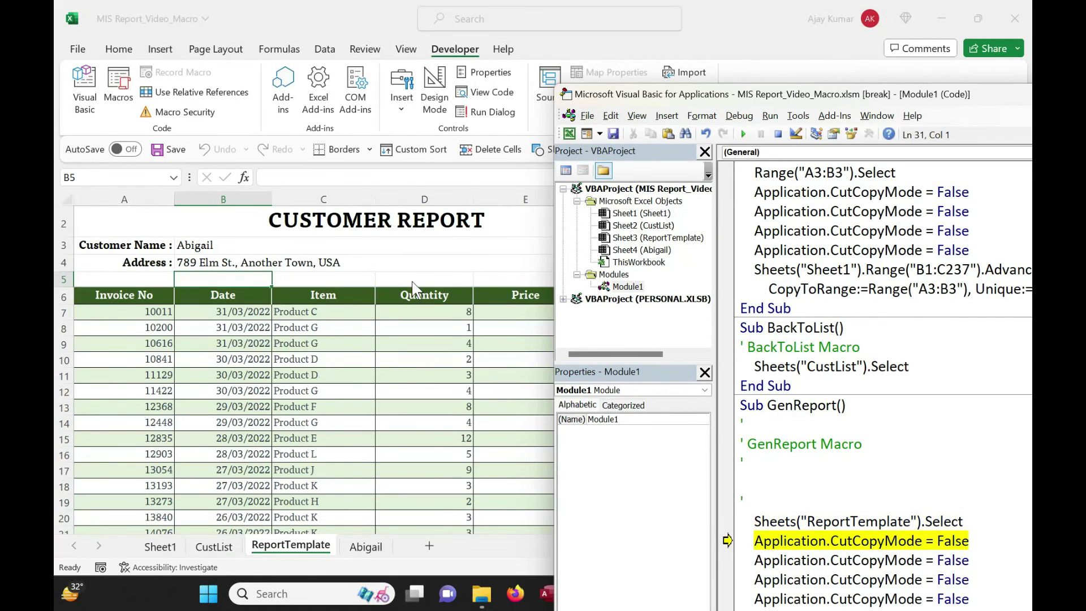
pyautogui.press('F8')
pyautogui.press('F8')
pyautogui.press('F8')
pyautogui.press('F8')
pyautogui.press('F8')
pyautogui.press('F8')
pyautogui.press('F8')
pyautogui.press('F8')
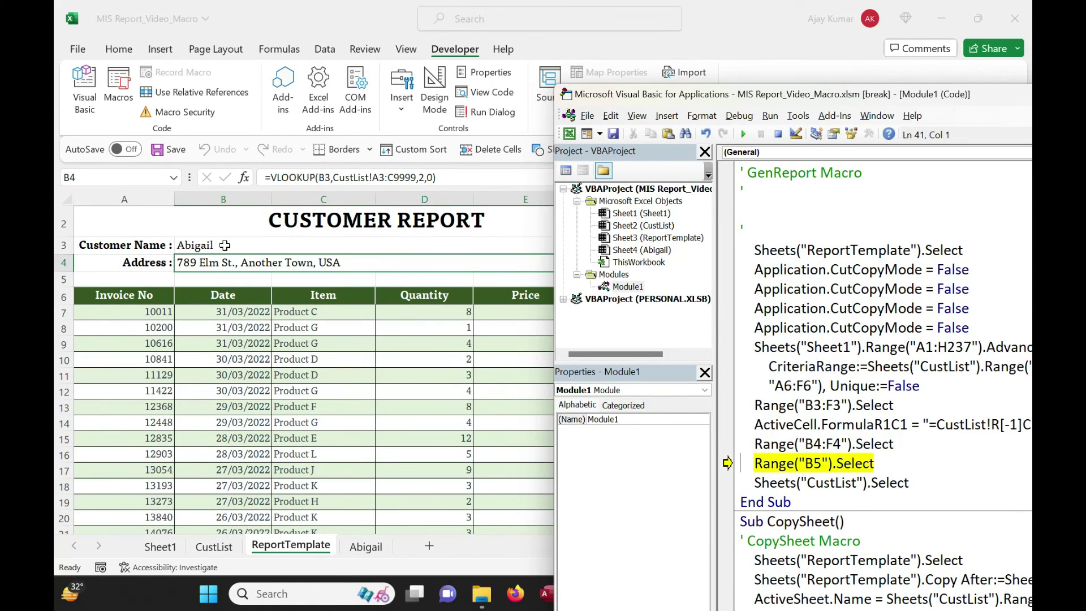
# Compare the Customer Name formula in ReportTemplate with the name in G2 on CustList
pyautogui.click(224, 245)
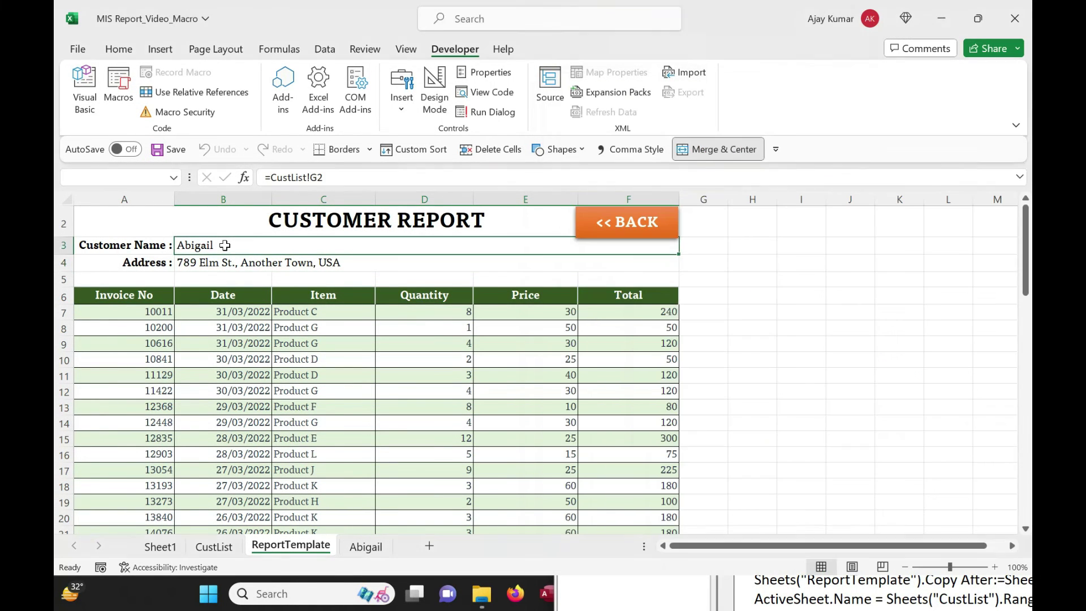
pyautogui.click(229, 546)
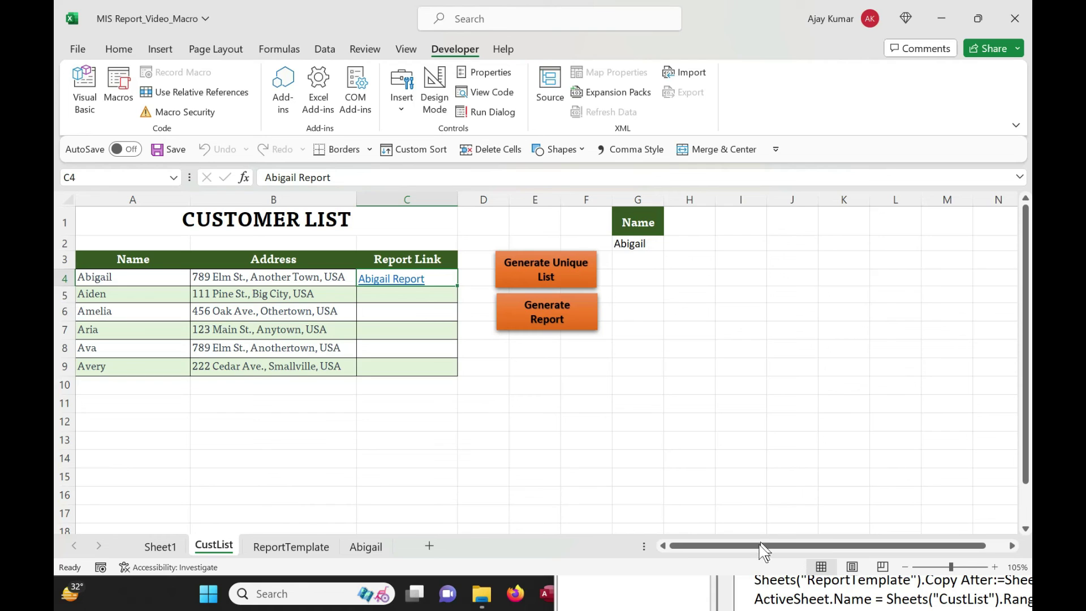
pyautogui.click(774, 586)
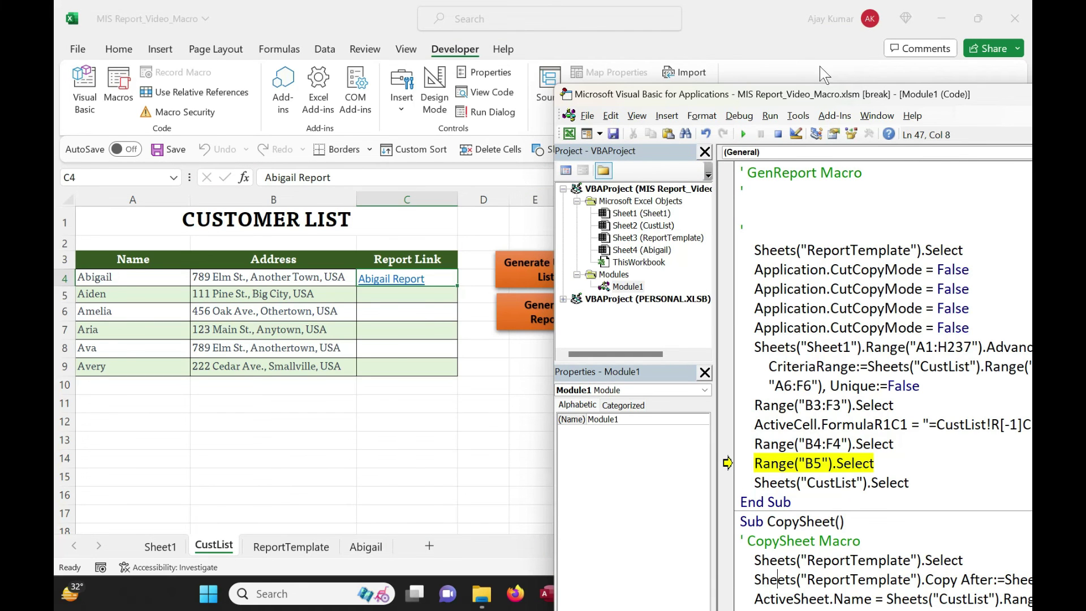
# Maximize the code editor, stop the debugging run and bring the GenerateFinalReport procedure into view
pyautogui.moveTo(950, 96); pyautogui.dragTo(337, 2)
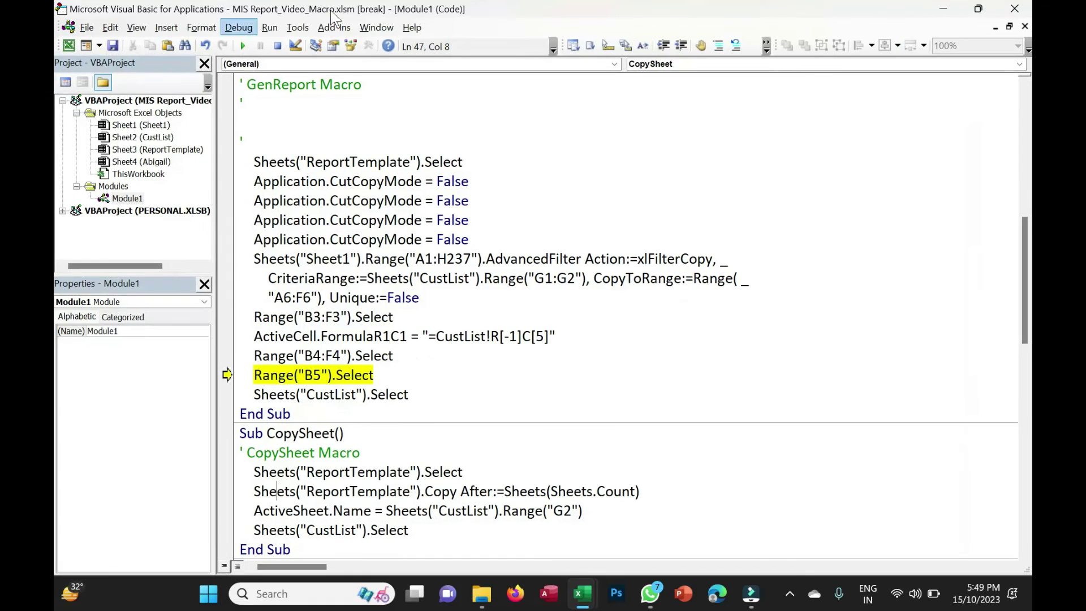
pyautogui.click(276, 45)
pyautogui.click(129, 200)
pyautogui.doubleClick(131, 204)
pyautogui.hotkey('ctrl', 'End')
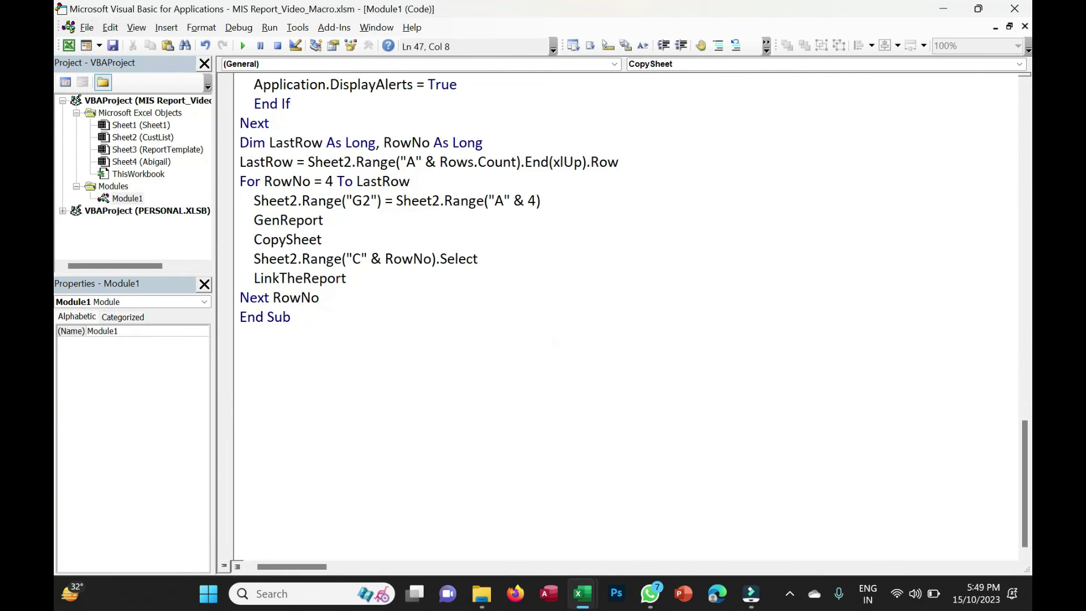
pyautogui.scroll(5, 622, 316)
pyautogui.click(225, 278)
pyautogui.scroll(-1, 622, 317)
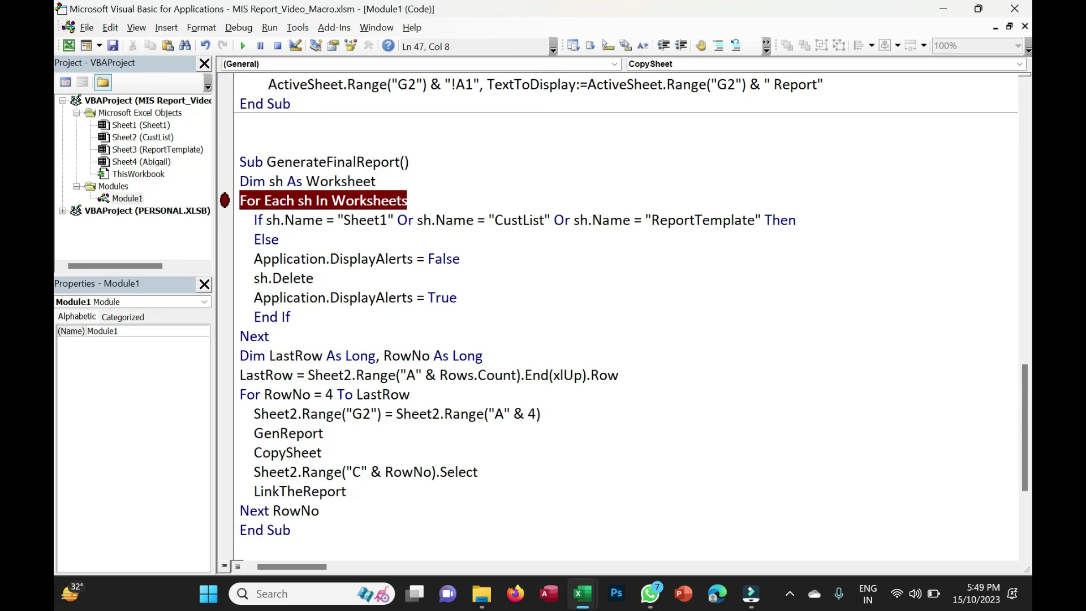
# Replace the fixed row 4 with RowNo in the G2 assignment, remove the For Each breakpoint and close the editor
pyautogui.click(536, 413)
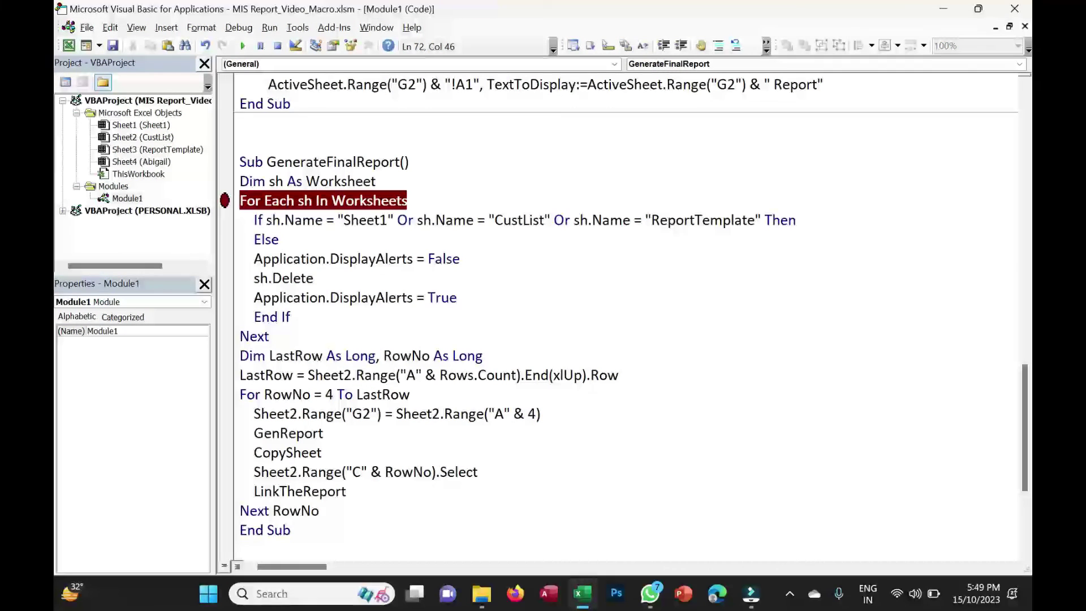
pyautogui.press('BackSpace')
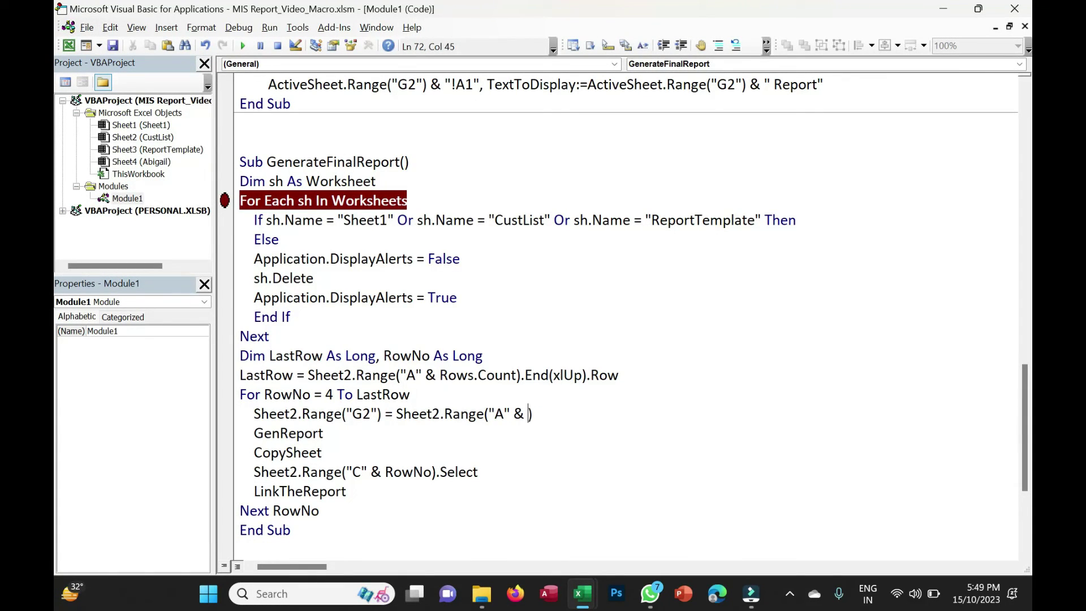
pyautogui.write('LastRow')
pyautogui.hotkey('ctrl', 'shift', 'Left')
pyautogui.write('RowNo')
pyautogui.click(325, 395)
pyautogui.click(225, 201)
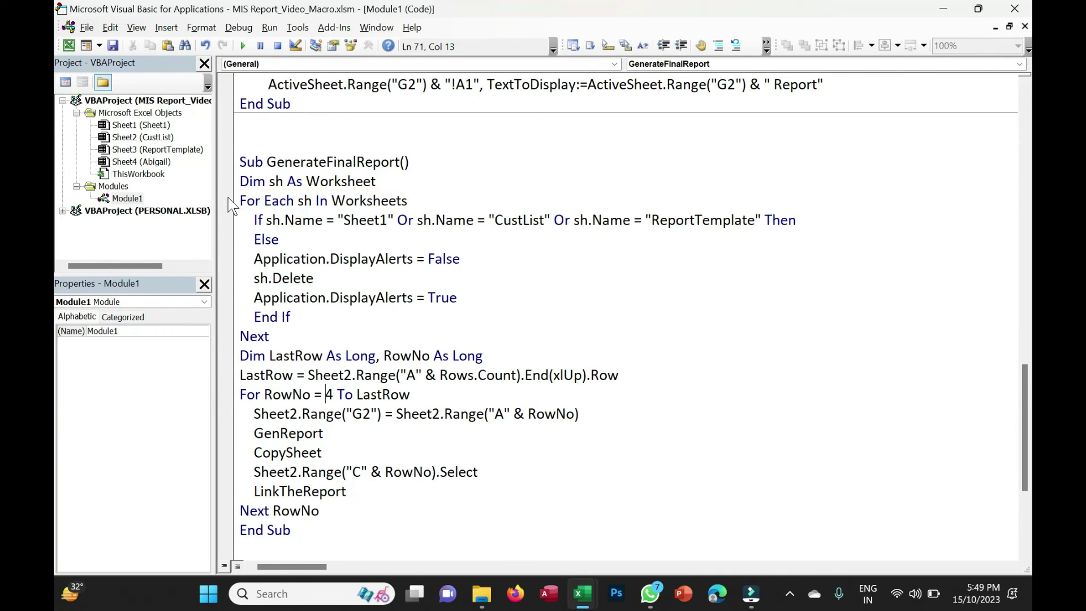
pyautogui.click(1012, 11)
# Regenerate the unique customer list on CustList and run Generate Report to create every customer's report
pyautogui.click(580, 459)
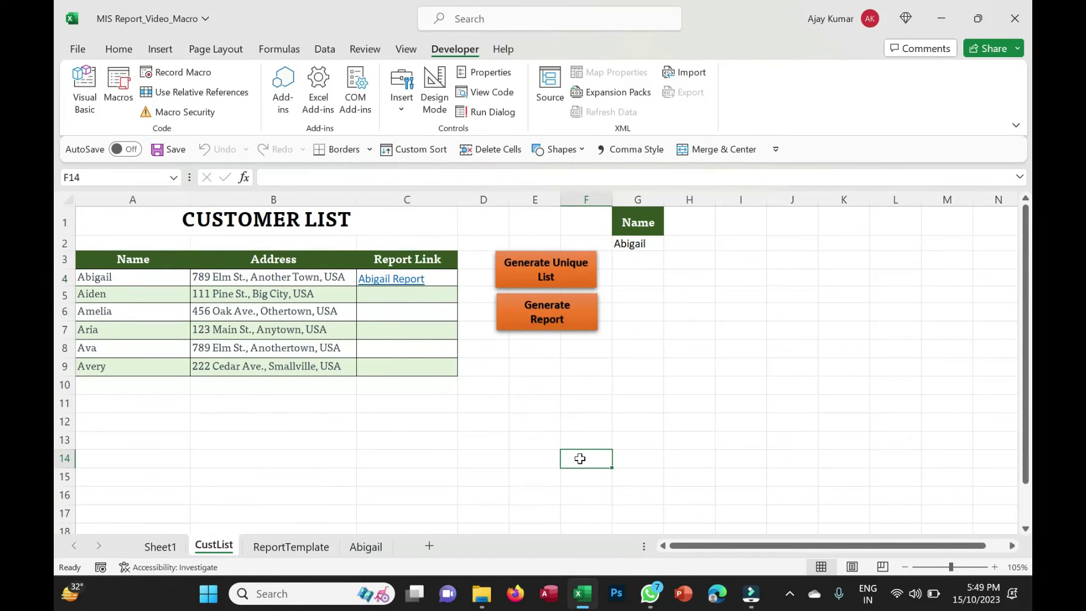
pyautogui.click(545, 277)
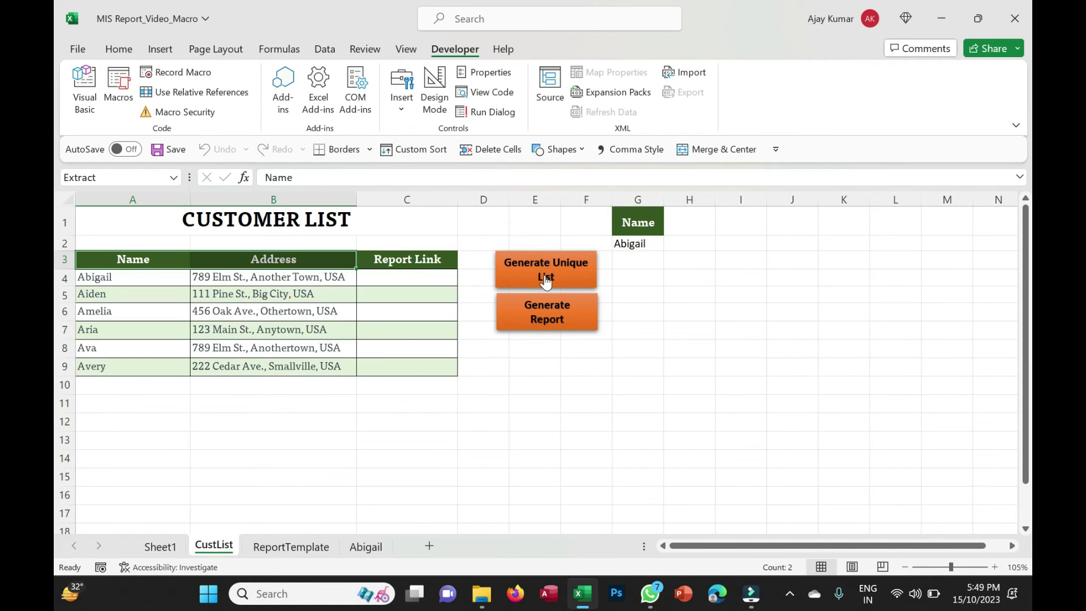
pyautogui.click(559, 315)
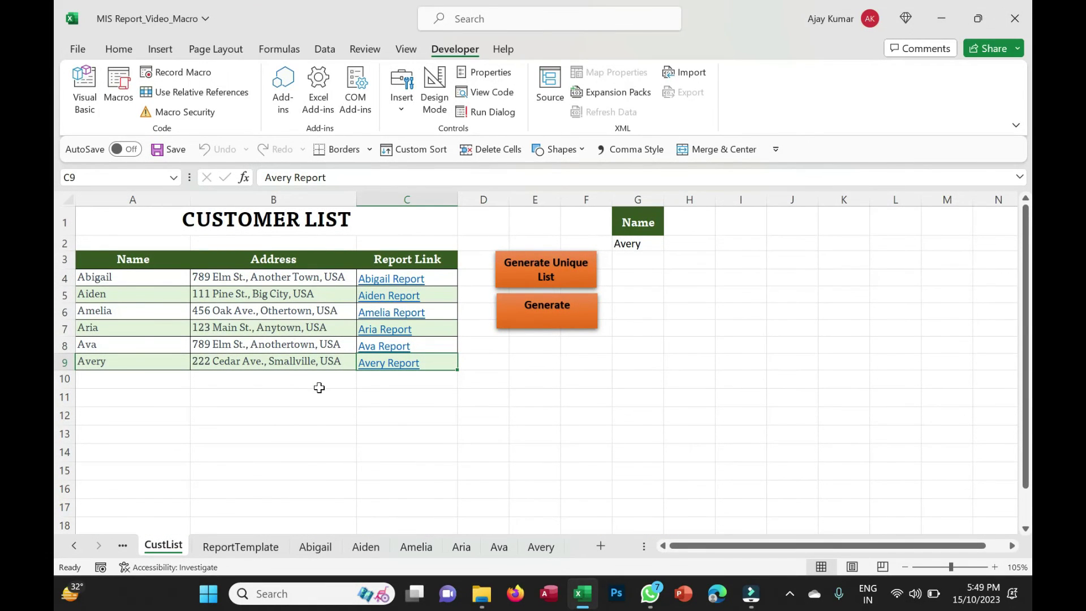
# Open the first four customers' reports through their CustList links and check the name and address on each
pyautogui.click(408, 279)
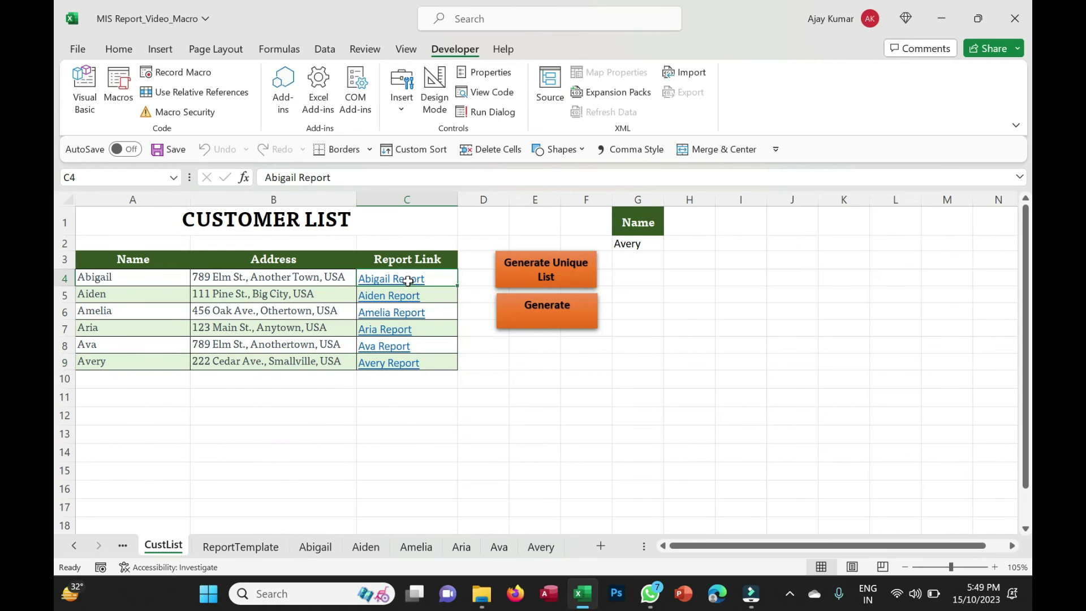
pyautogui.click(652, 234)
pyautogui.click(390, 301)
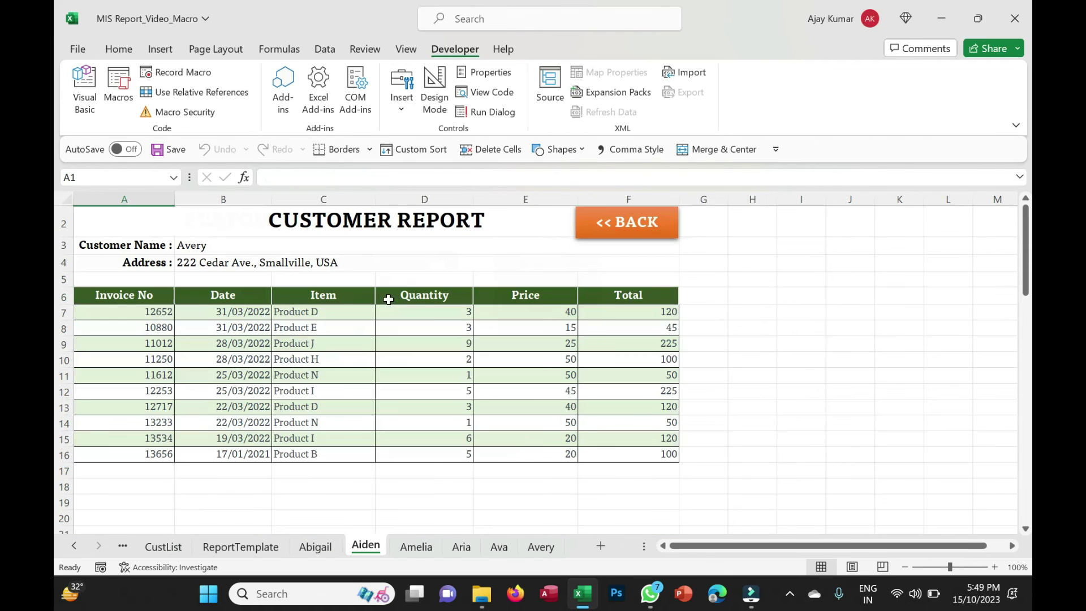
pyautogui.click(651, 223)
pyautogui.click(384, 316)
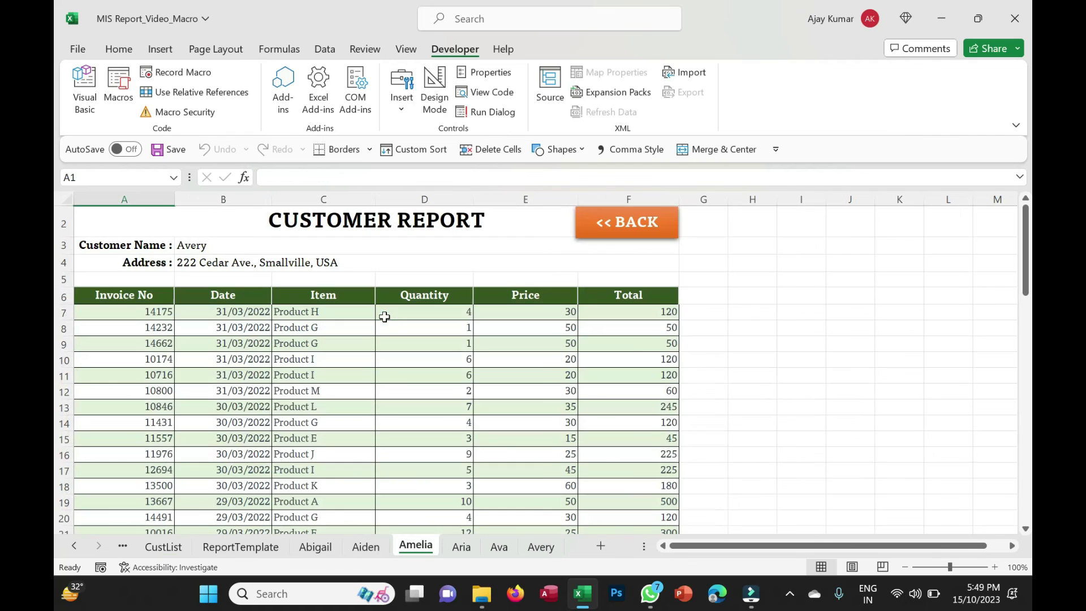
pyautogui.click(634, 223)
pyautogui.click(385, 329)
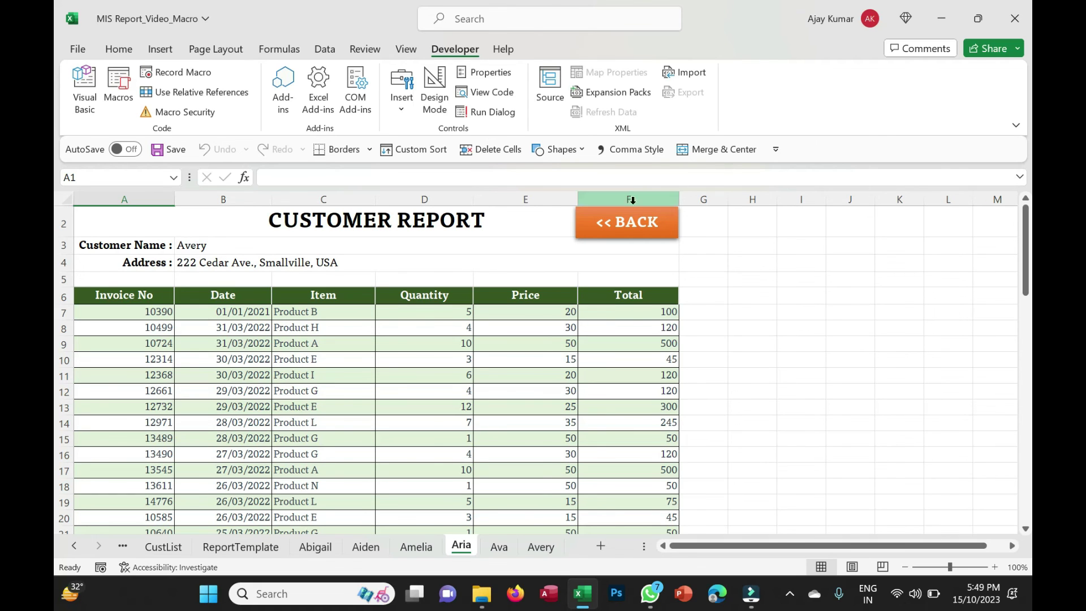
# Examine the Customer Name formula in B3 of the first customer's report sheet and compare it with ReportTemplate
pyautogui.click(316, 546)
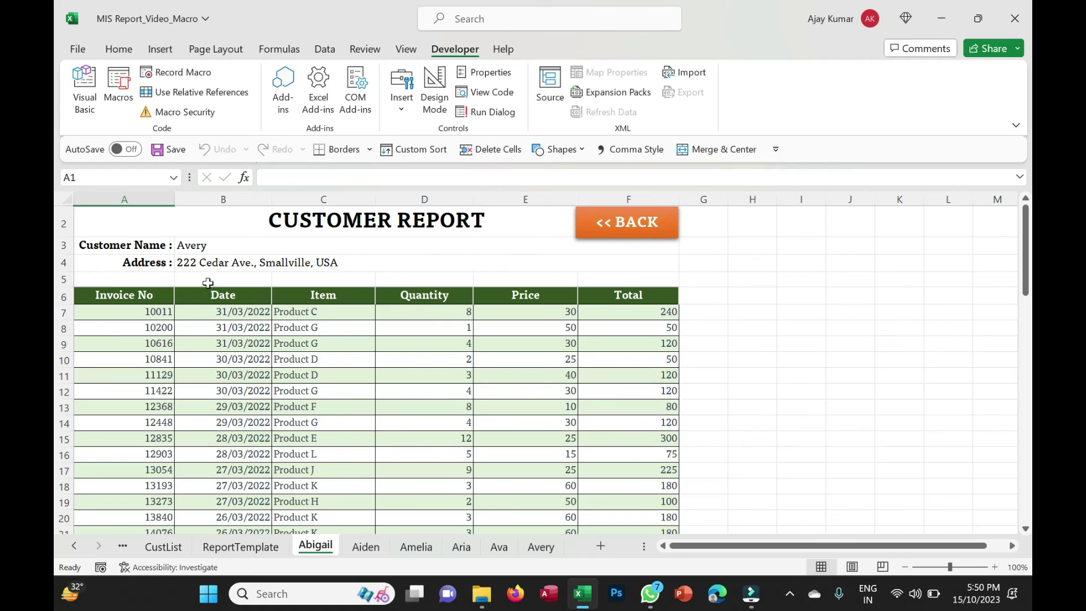
pyautogui.click(246, 244)
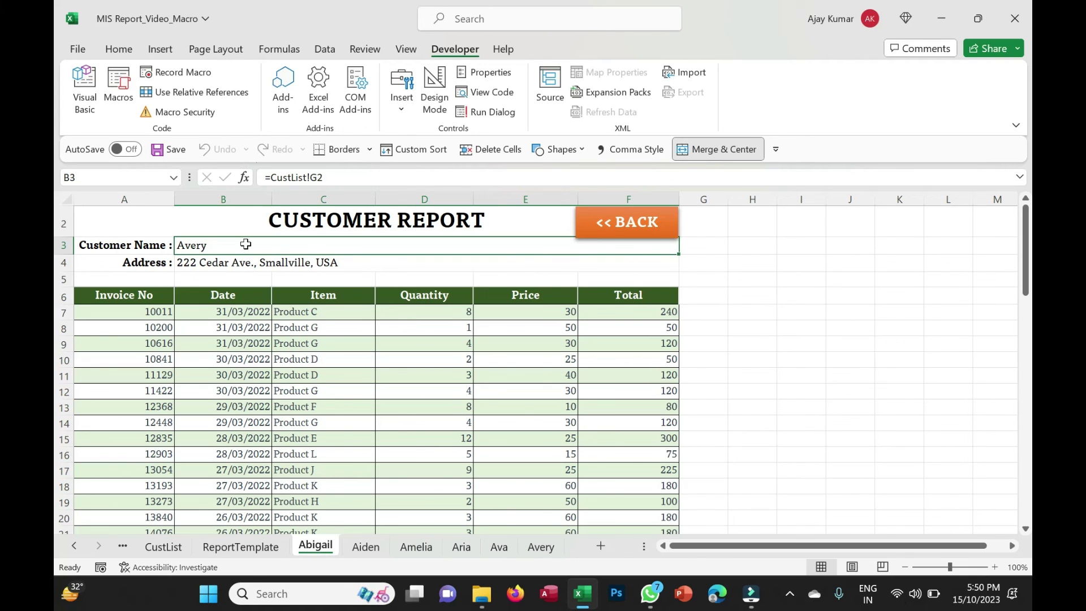
pyautogui.click(240, 546)
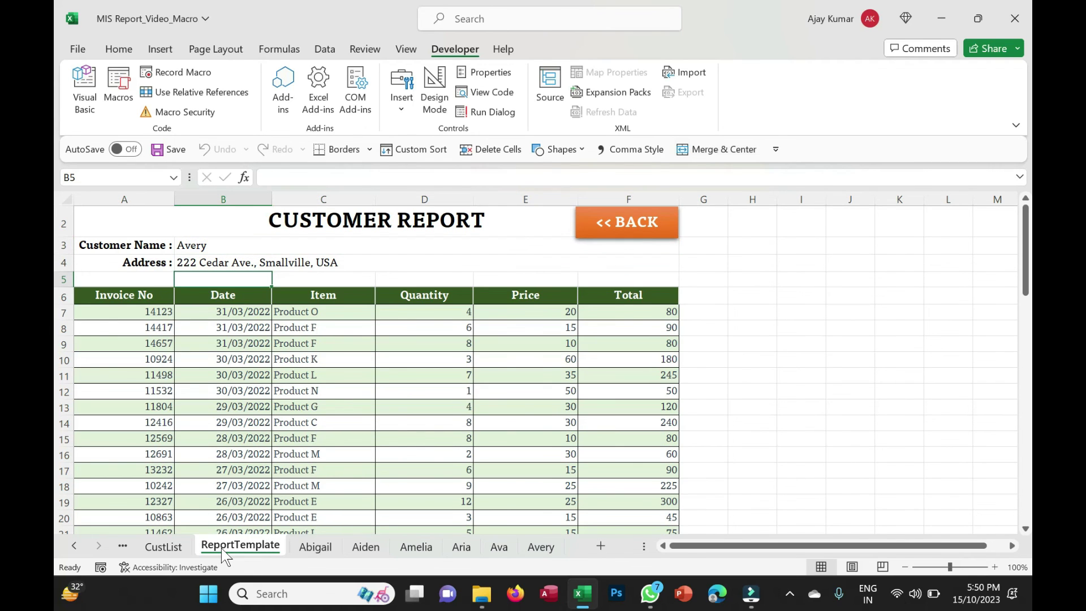
# Clear the customer name from G2 on CustList
pyautogui.click(164, 547)
pyautogui.click(645, 246)
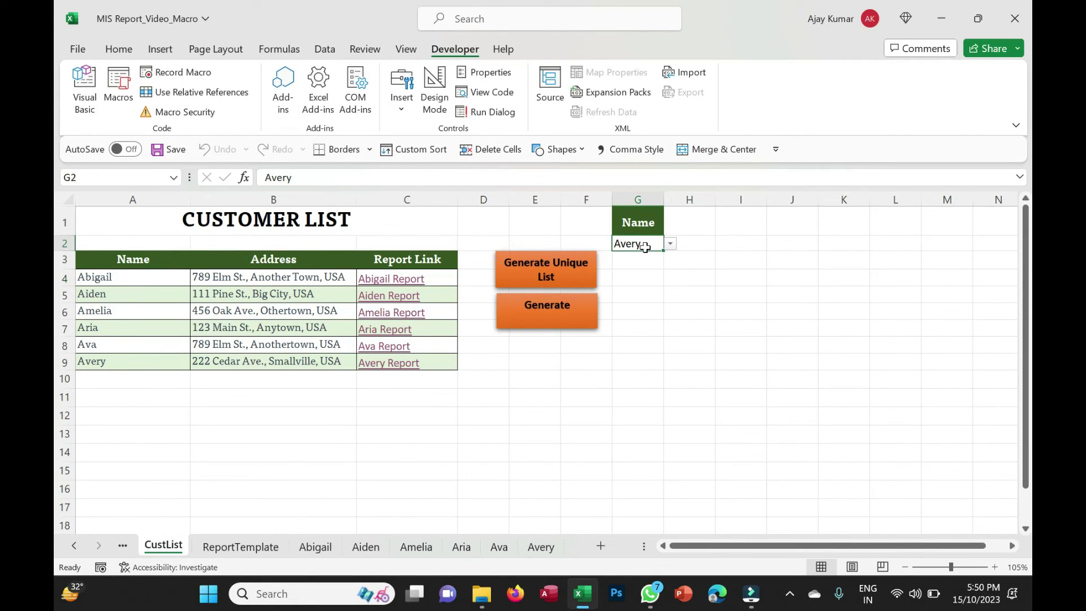
pyautogui.press('Delete')
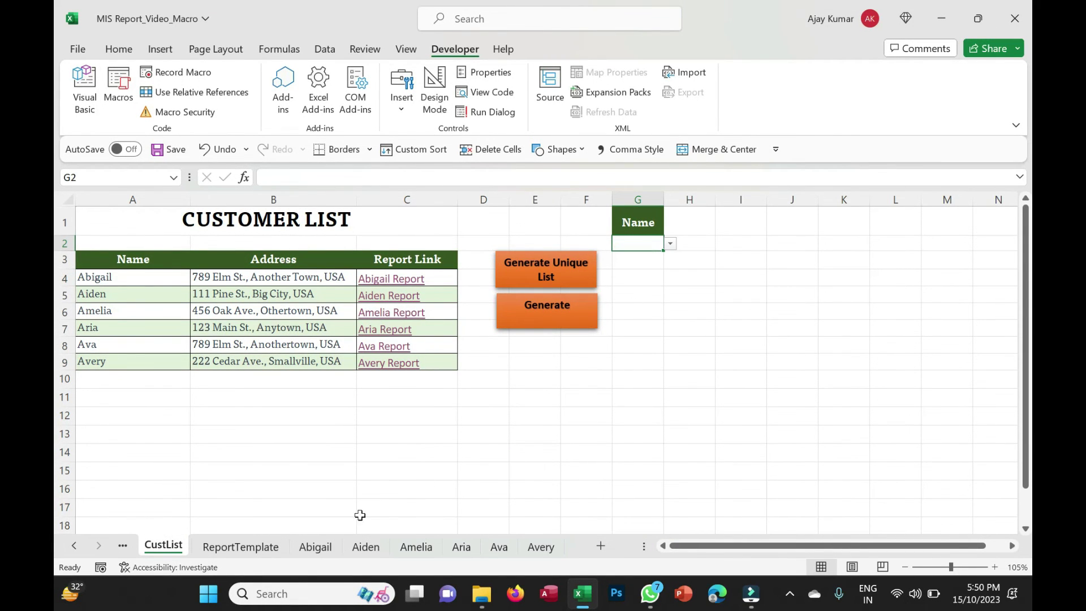
# Check how the empty G2 affects the customer name and address on ReportTemplate and the first four report sheets
pyautogui.click(315, 547)
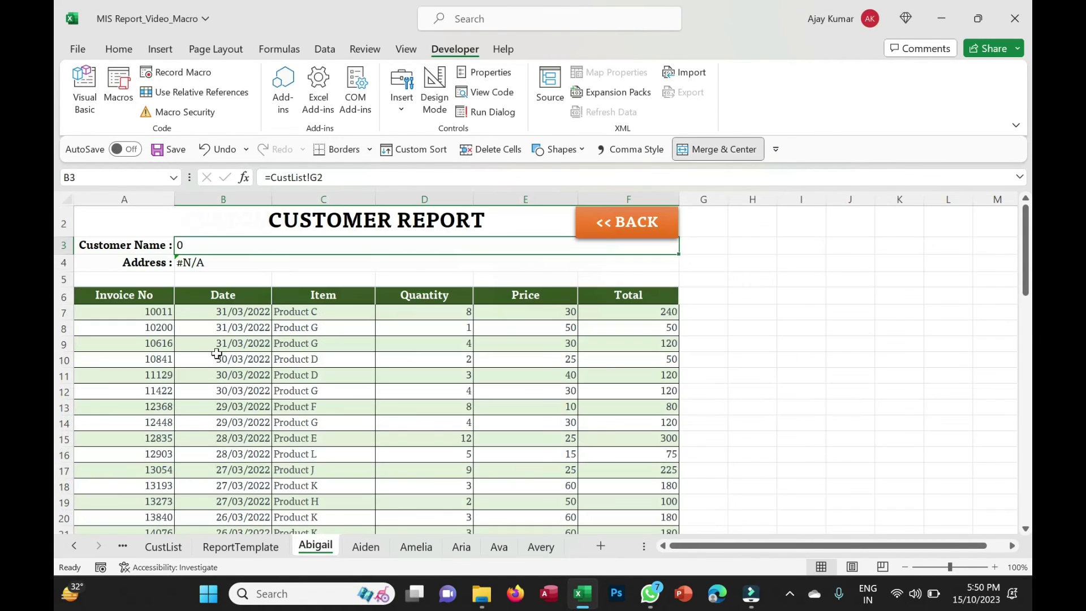
pyautogui.click(214, 546)
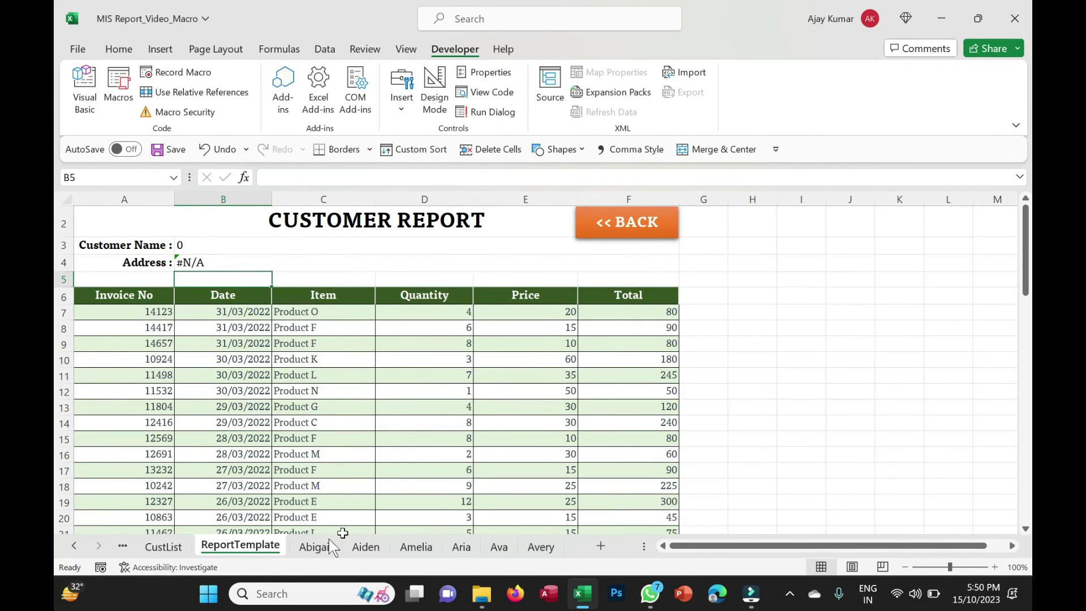
pyautogui.click(313, 547)
pyautogui.click(365, 547)
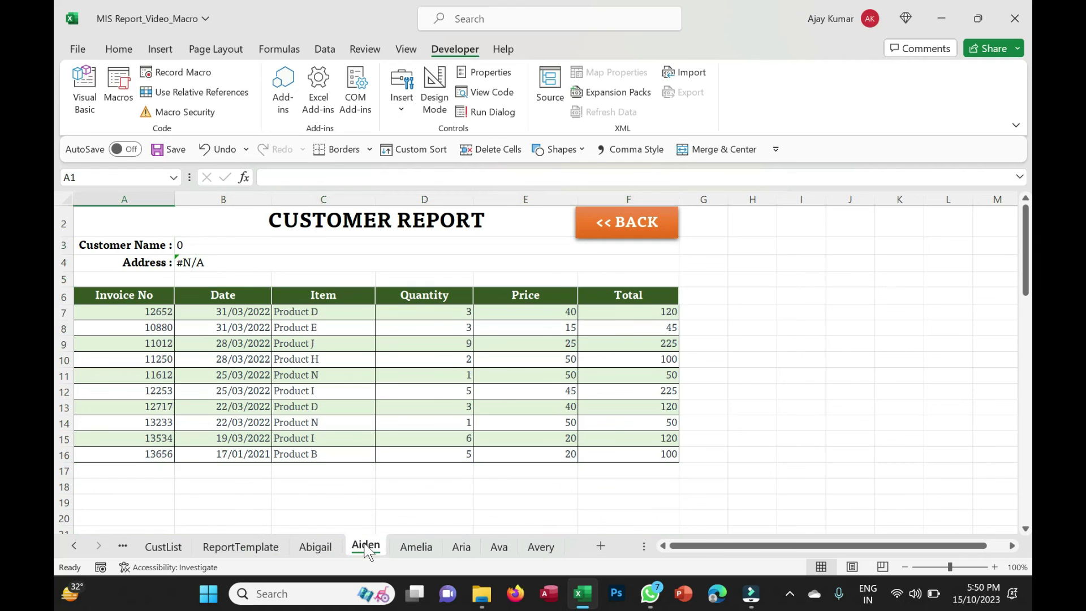
pyautogui.click(421, 551)
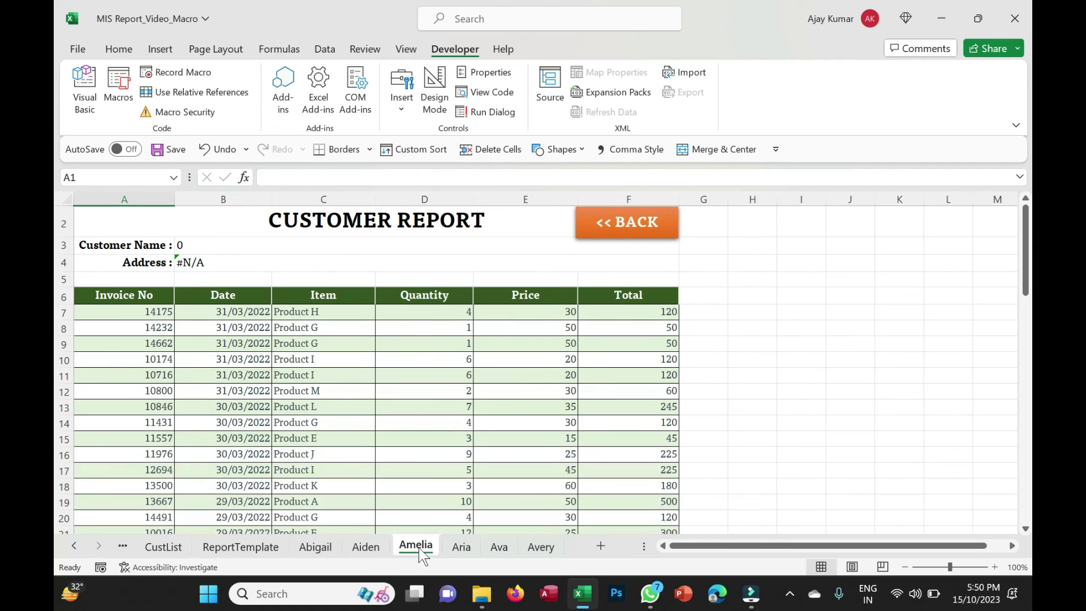
pyautogui.click(468, 548)
# Choose the first customer in G2 on CustList and check the name and address on that customer's report sheet
pyautogui.click(163, 547)
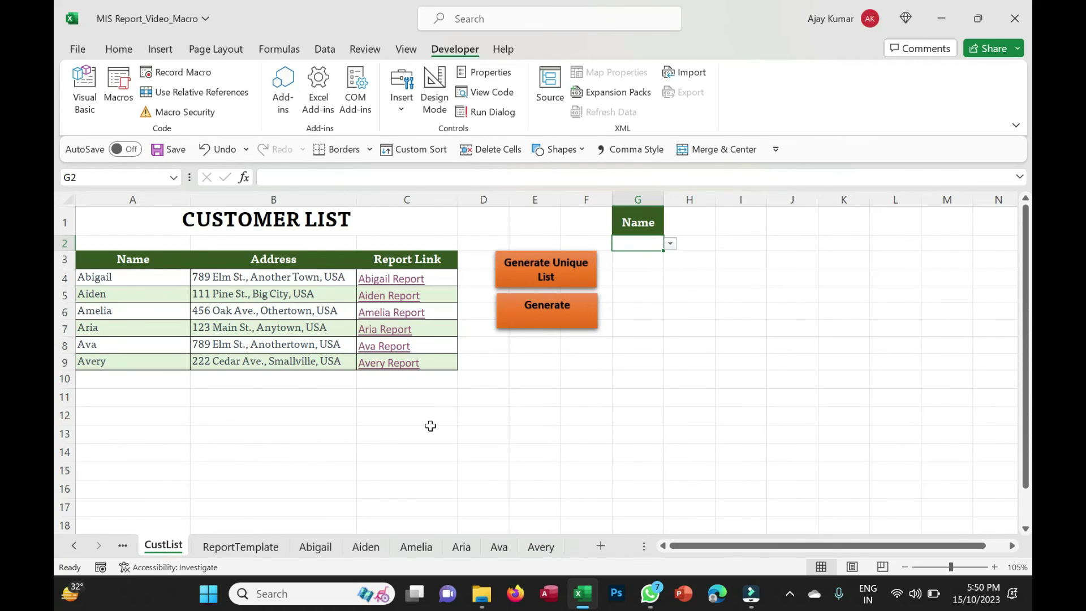
pyautogui.click(670, 244)
pyautogui.click(643, 259)
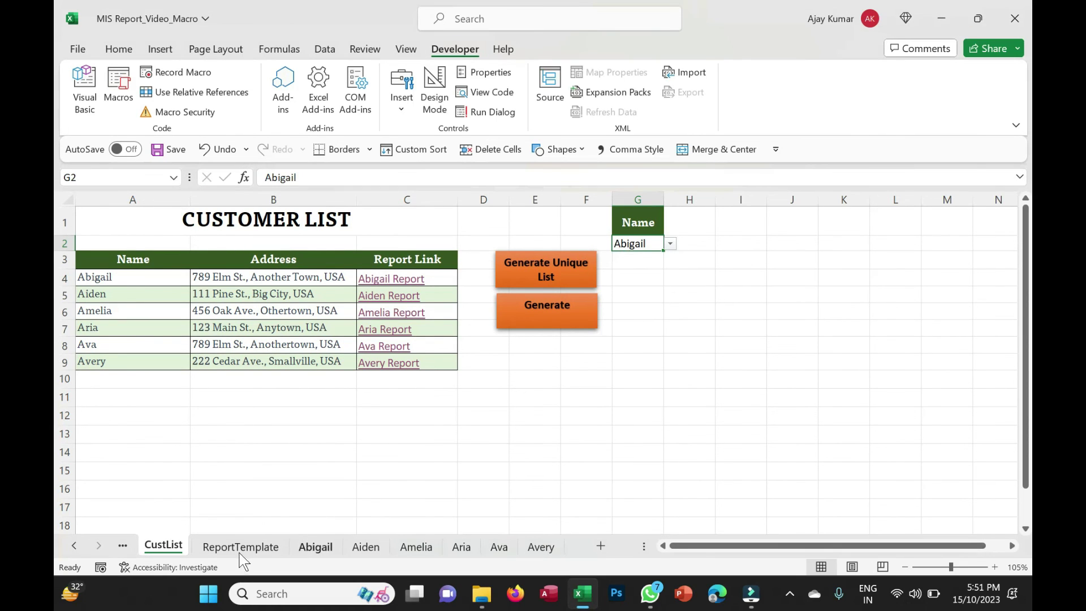
pyautogui.hotkey('alt', 'F11')
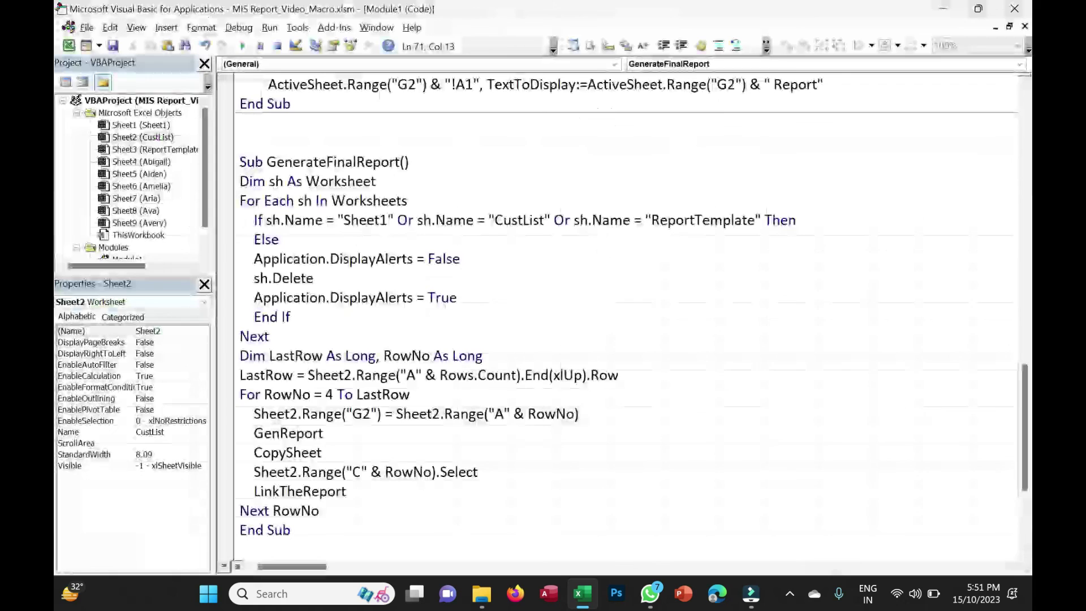
pyautogui.hotkey('alt', 'F11')
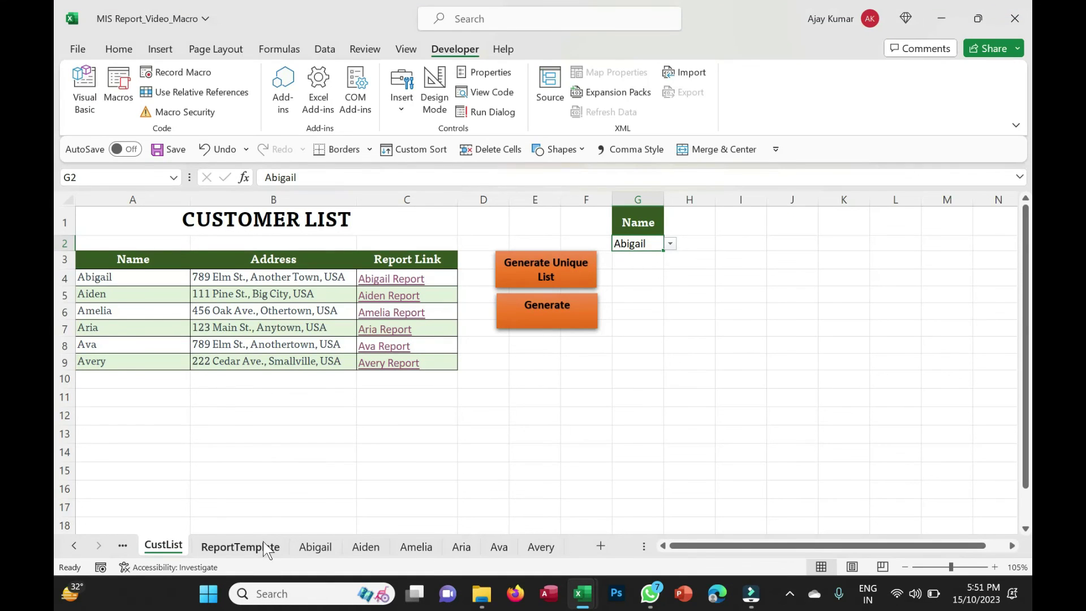
pyautogui.click(324, 544)
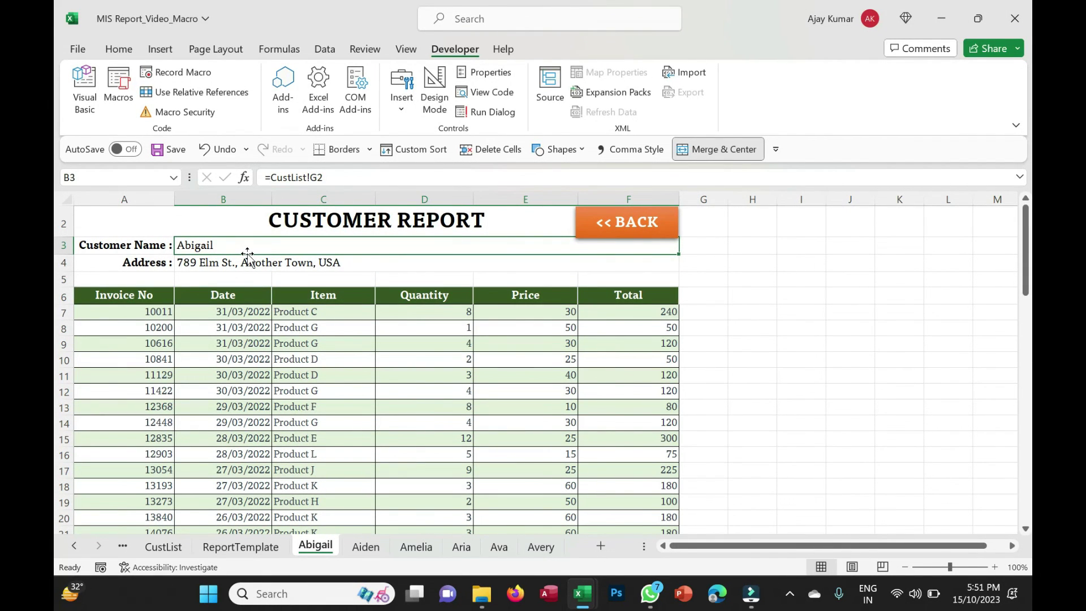
# In the GenReport macro, replace the B3 formula line with Range("B3") = Sheet2.Range("G2")
pyautogui.hotkey('alt', 'F11')
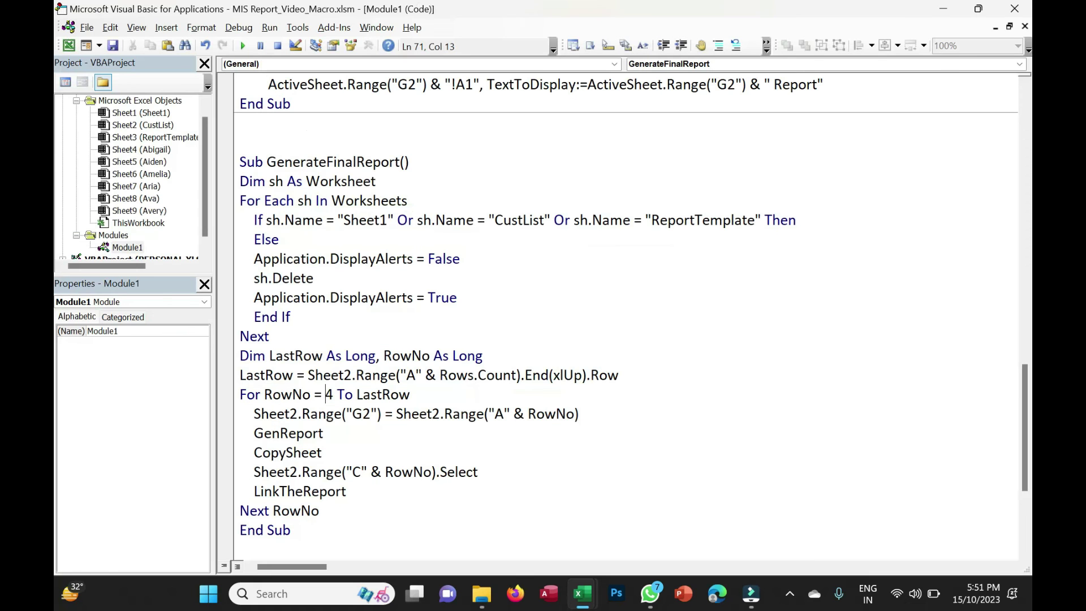
pyautogui.scroll(15, 626, 317)
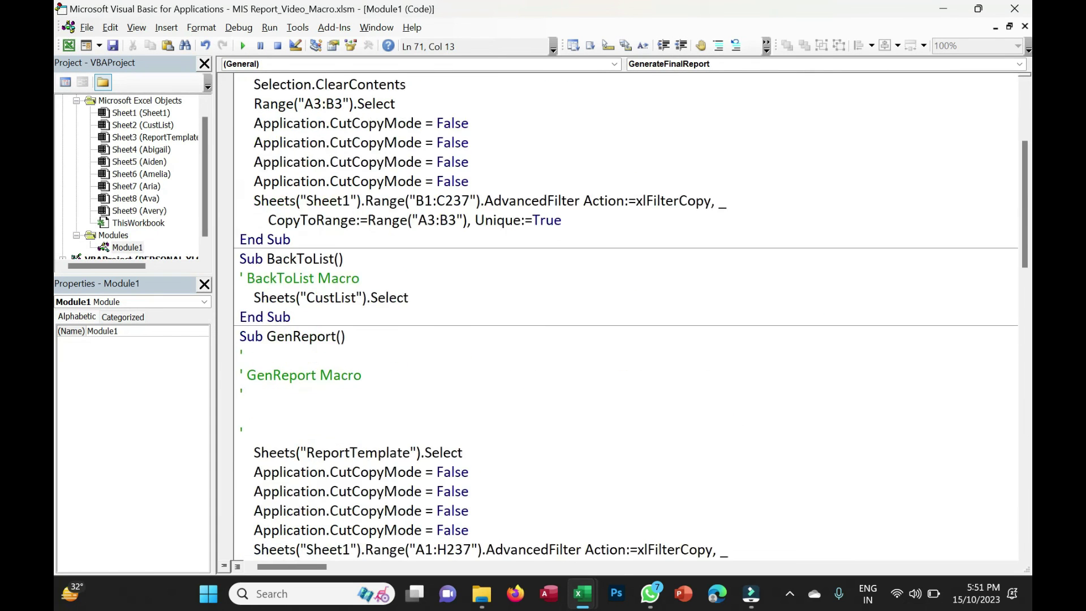
pyautogui.scroll(3, 626, 317)
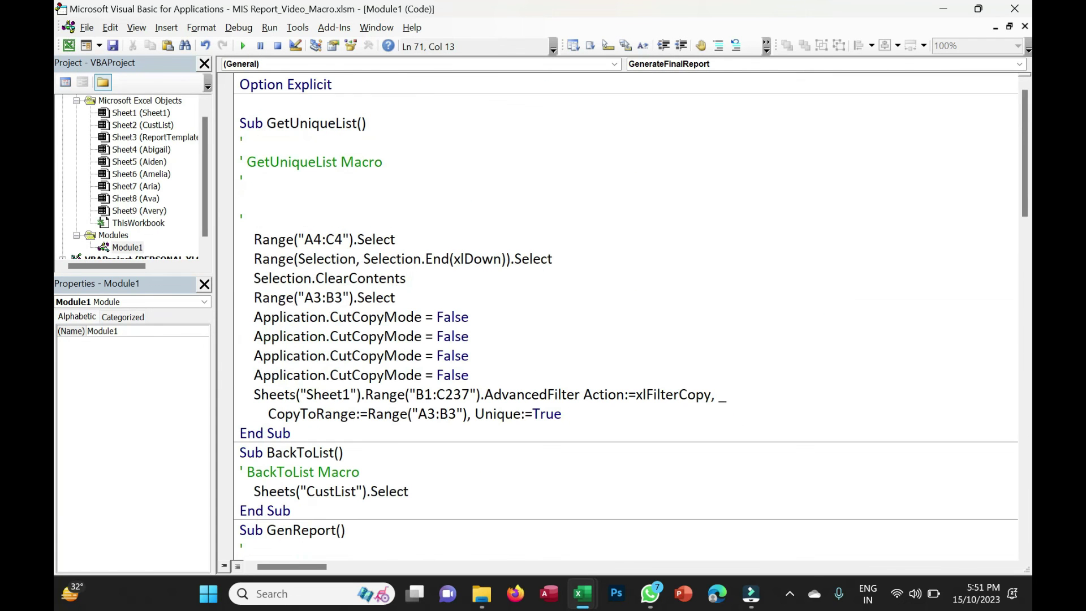
pyautogui.scroll(-6, 626, 317)
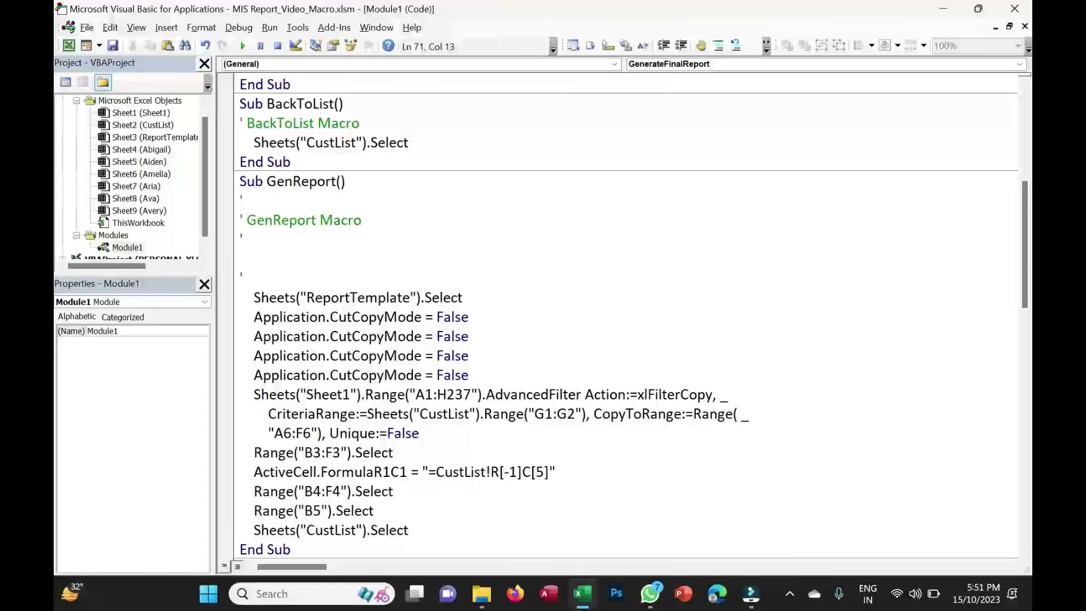
pyautogui.moveTo(435, 472); pyautogui.dragTo(254, 472)
pyautogui.write('Range(')
pyautogui.hotkey('alt', 'Tab')
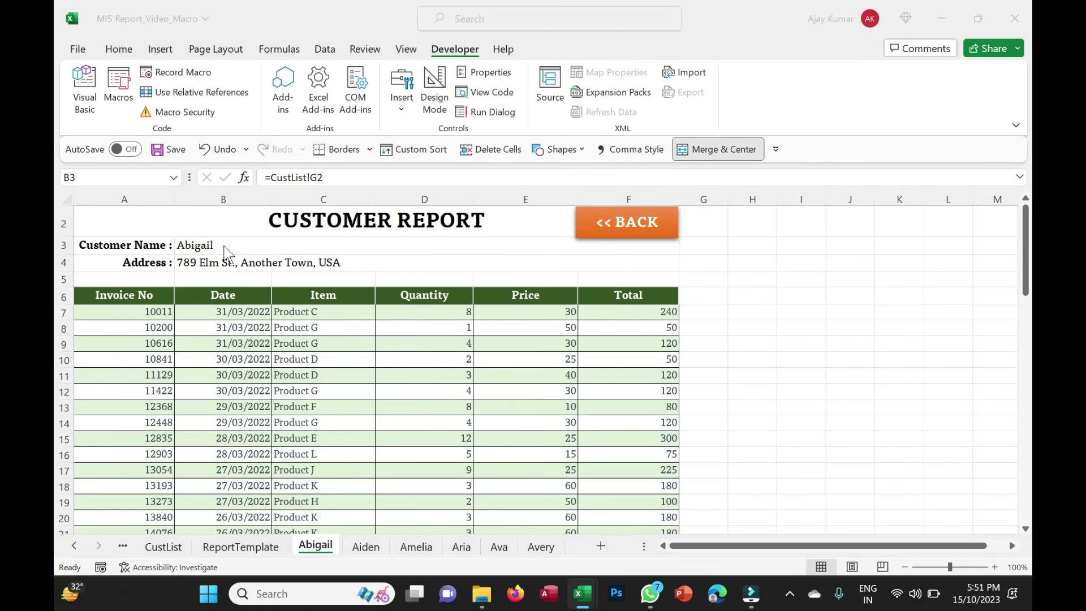
pyautogui.hotkey('alt', 'Tab')
pyautogui.write('"B3") = Sheet')
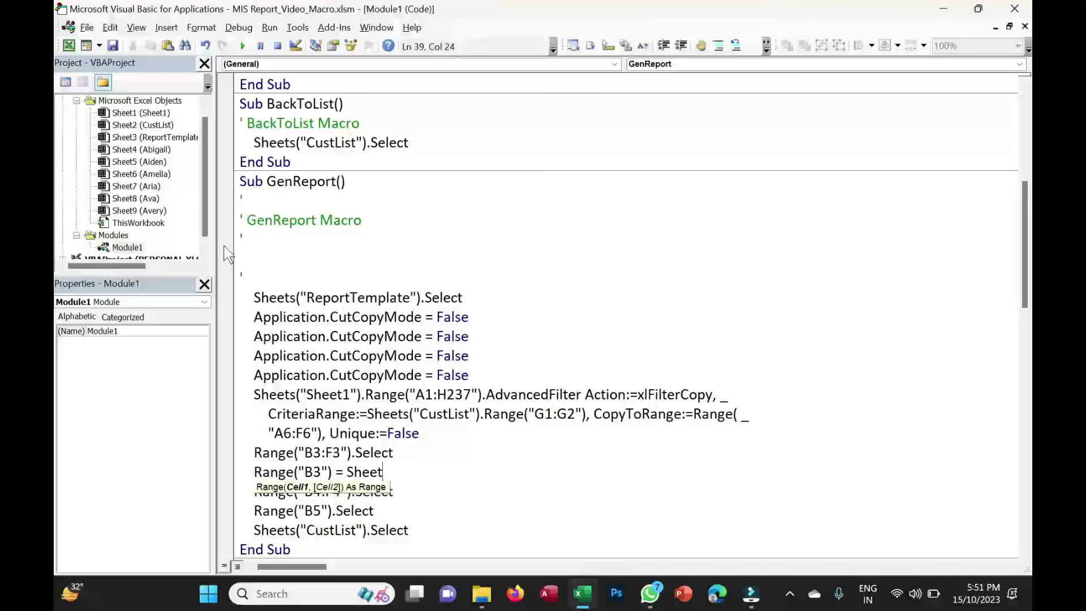
pyautogui.write('2.Range(')
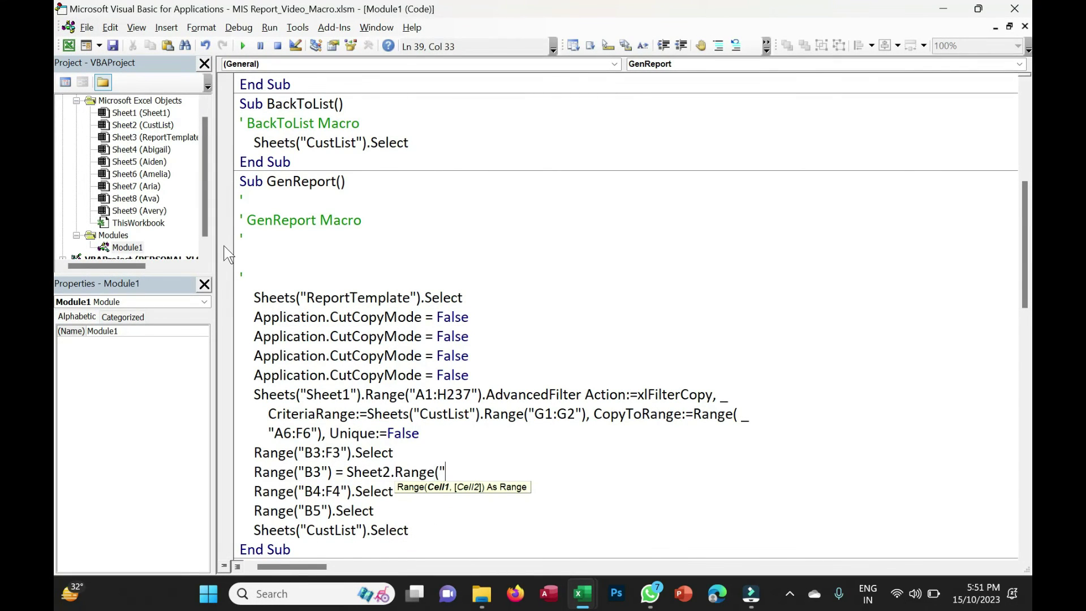
pyautogui.write('"G2")')
pyautogui.press('Down')
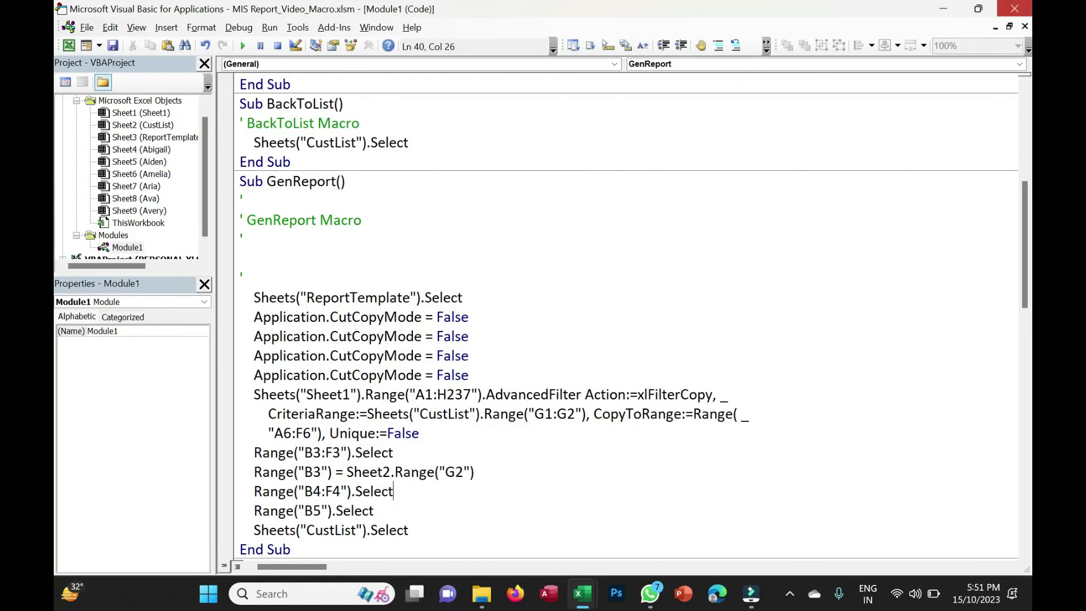
pyautogui.click(1015, 9)
# Return to CustList and generate the reports for all listed customers again
pyautogui.click(254, 548)
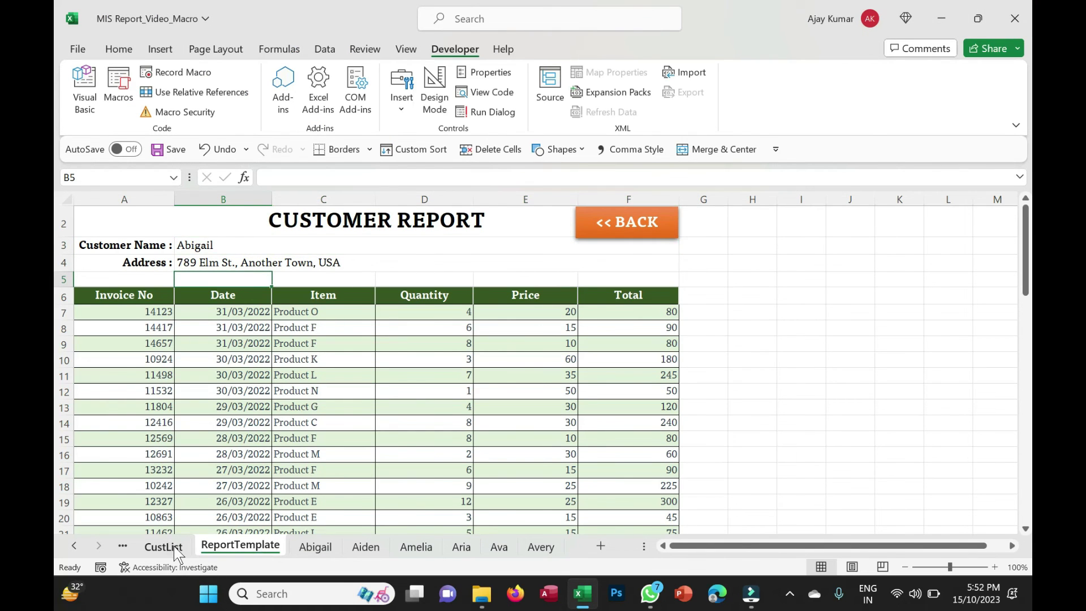
pyautogui.click(163, 546)
pyautogui.click(557, 320)
pyautogui.moveTo(546, 328); pyautogui.dragTo(547, 334)
pyautogui.click(581, 363)
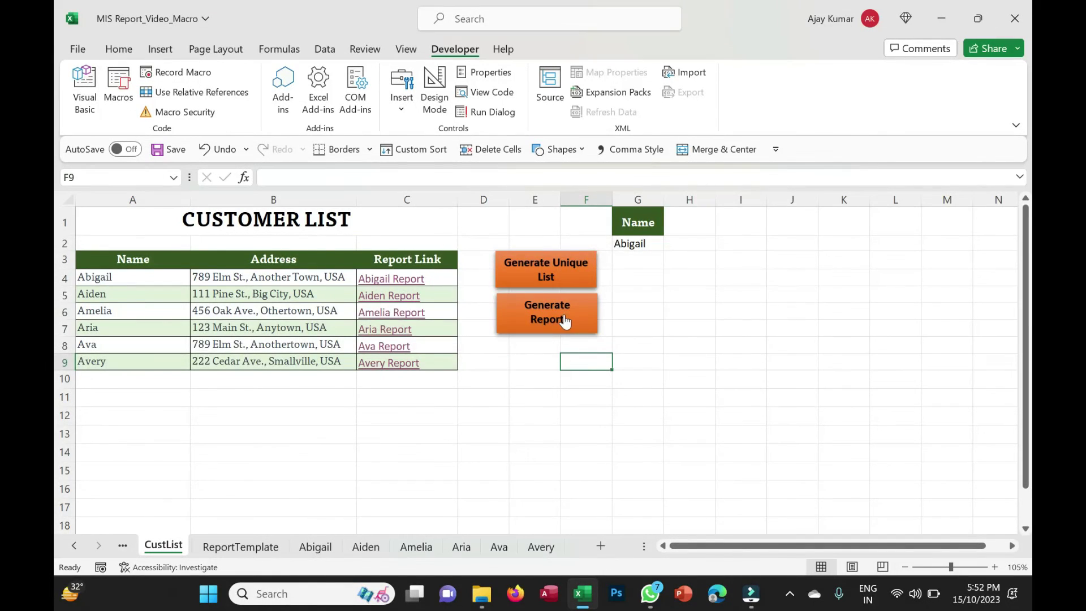
pyautogui.click(563, 319)
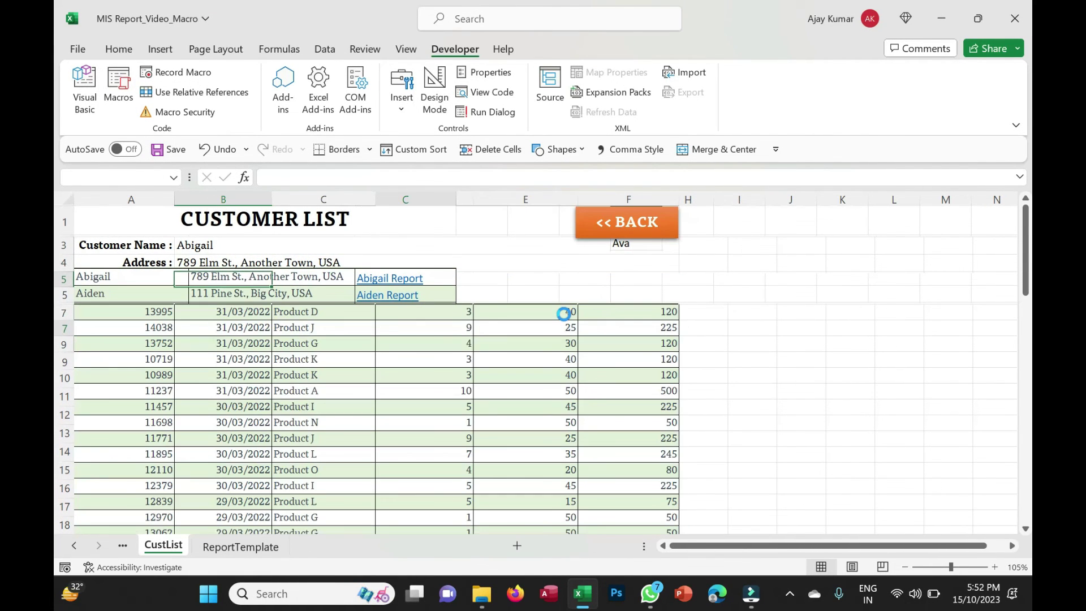
# Follow the first customer's report link, check the content of B3, and go back to CustList
pyautogui.click(406, 279)
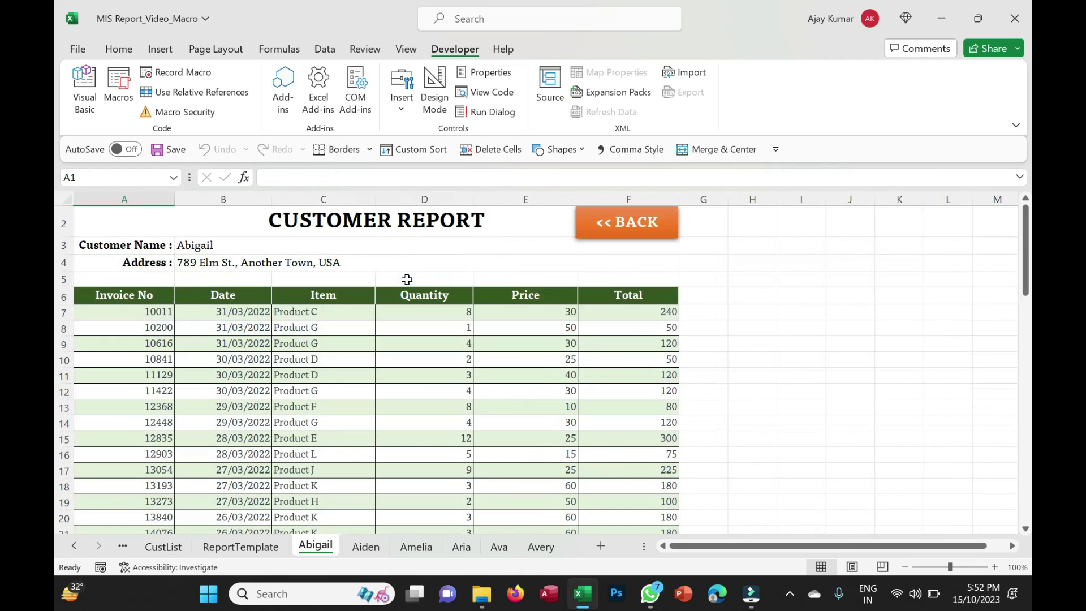
pyautogui.click(233, 244)
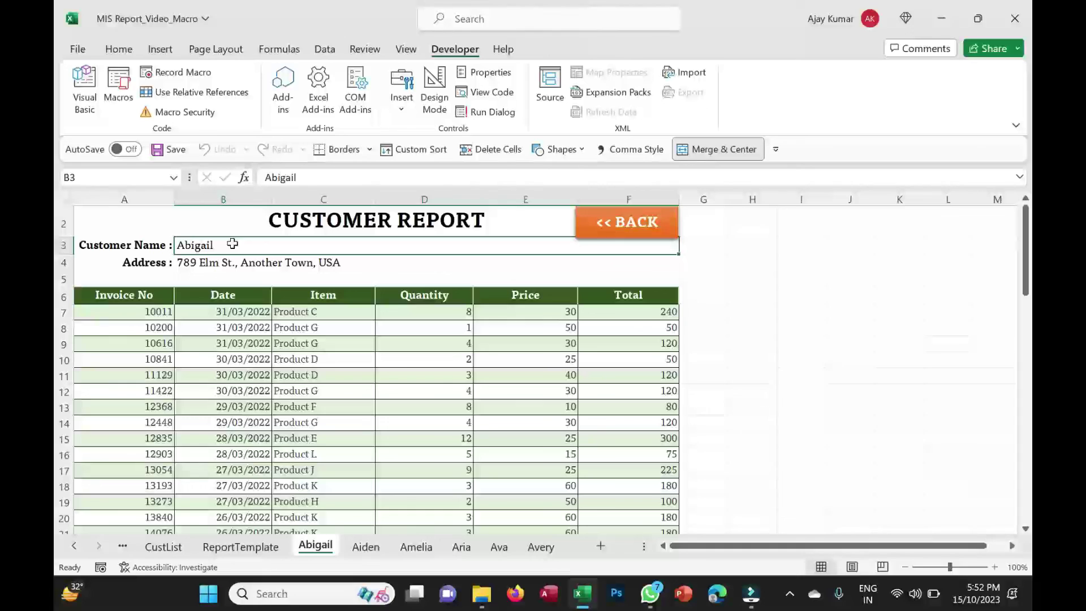
pyautogui.click(626, 226)
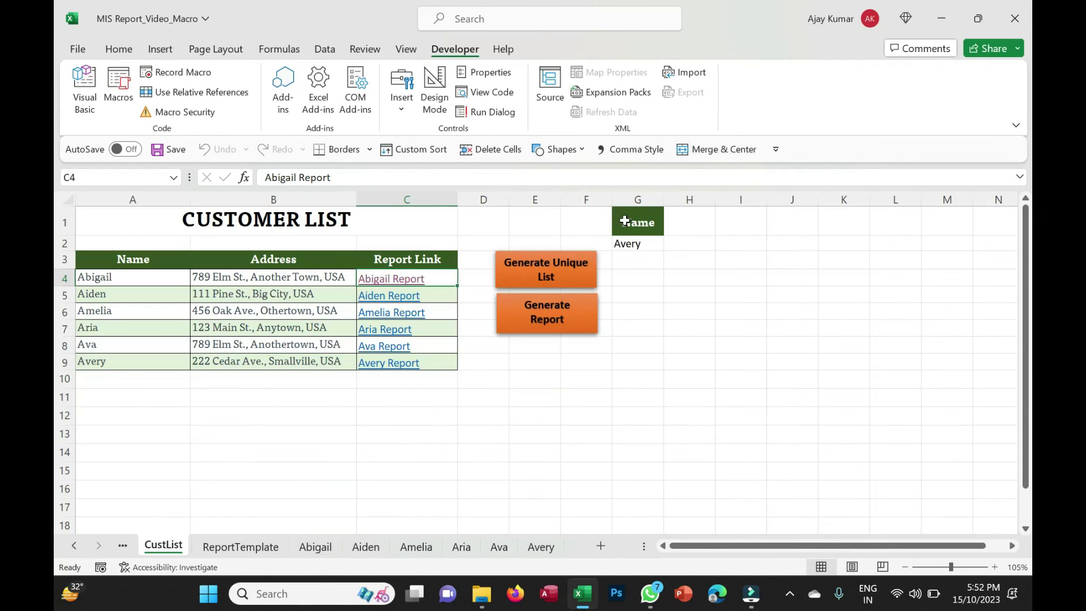
# Check the customer name and address on the other five linked reports, returning to CustList after each one
pyautogui.click(390, 300)
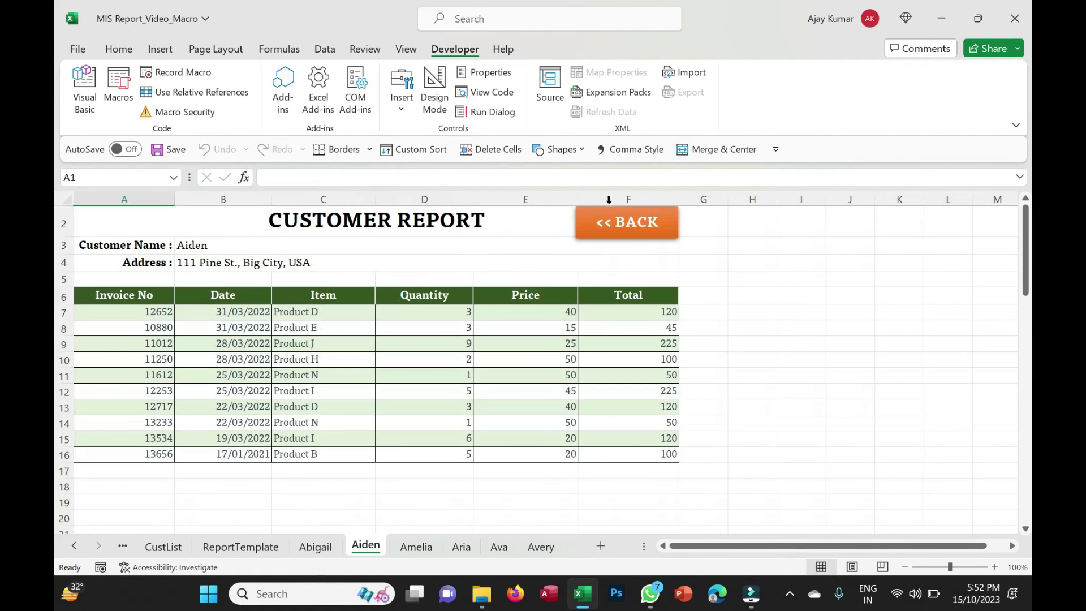
pyautogui.click(617, 231)
pyautogui.click(395, 311)
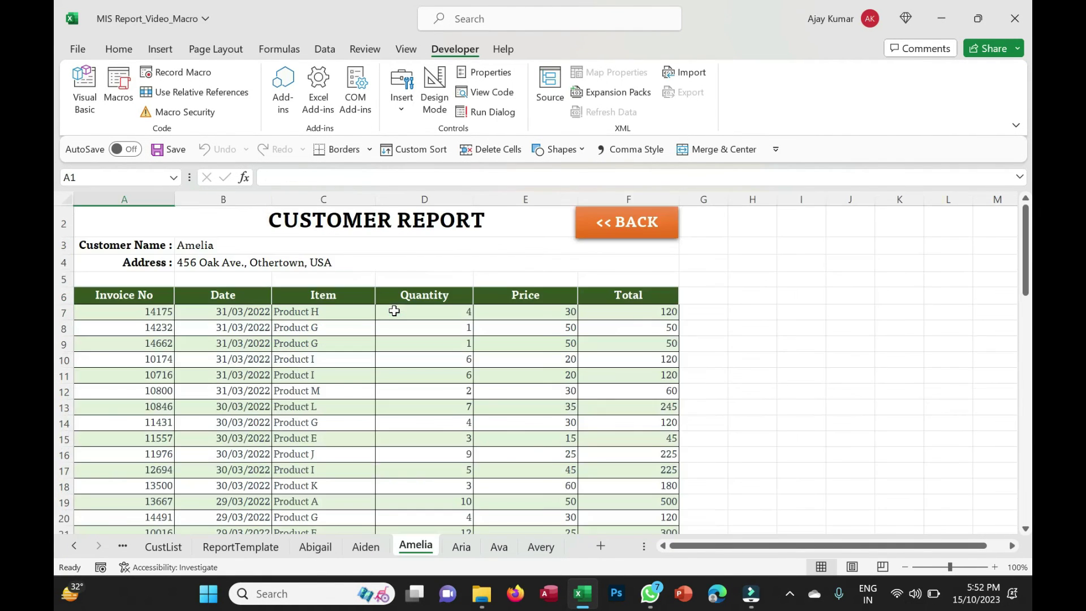
pyautogui.click(644, 232)
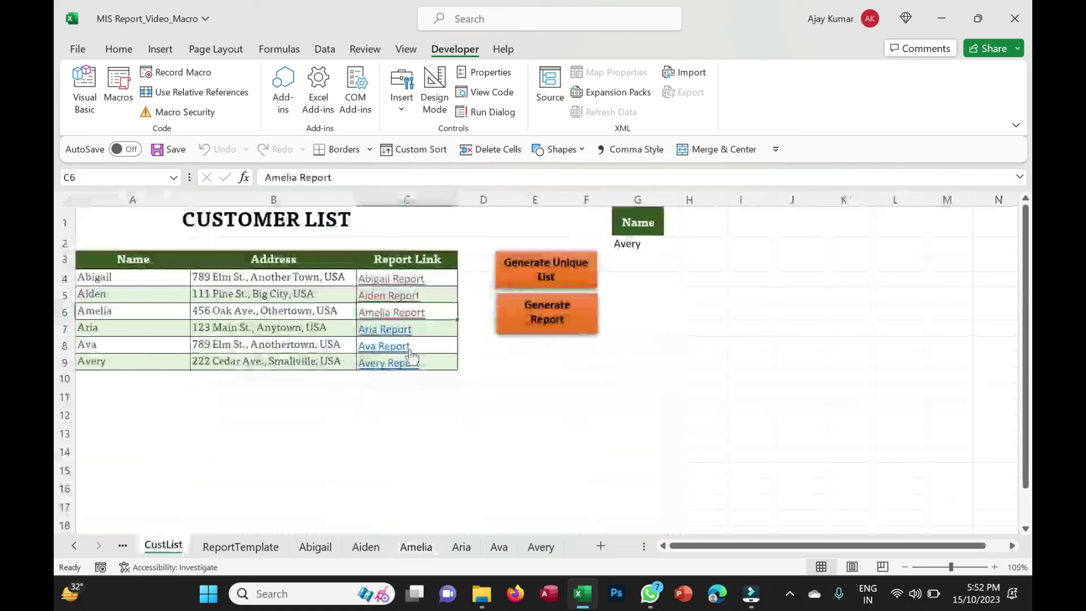
pyautogui.click(389, 329)
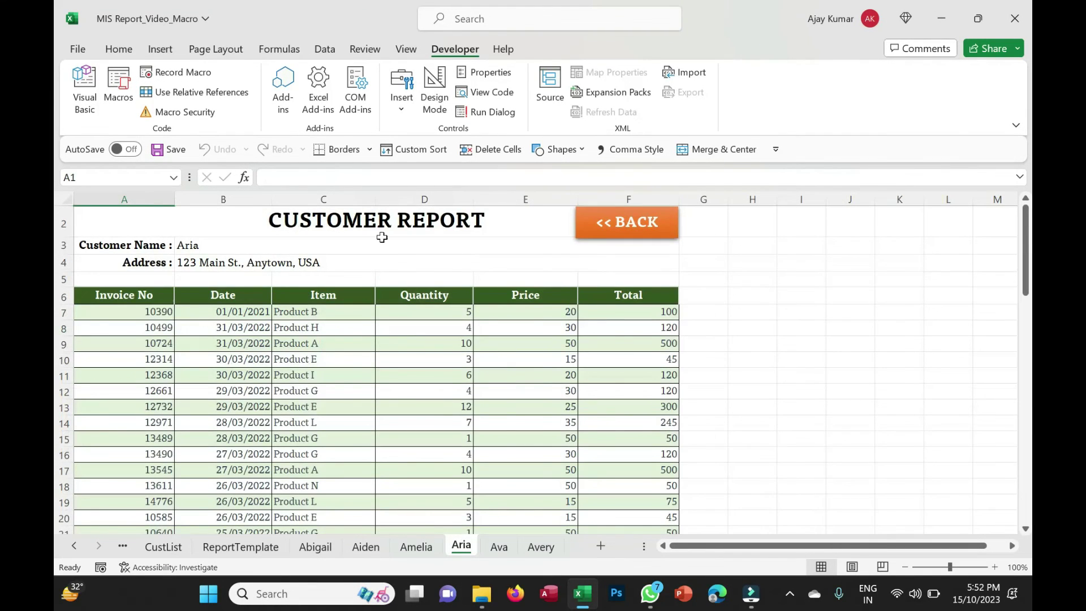
pyautogui.click(624, 223)
pyautogui.click(386, 346)
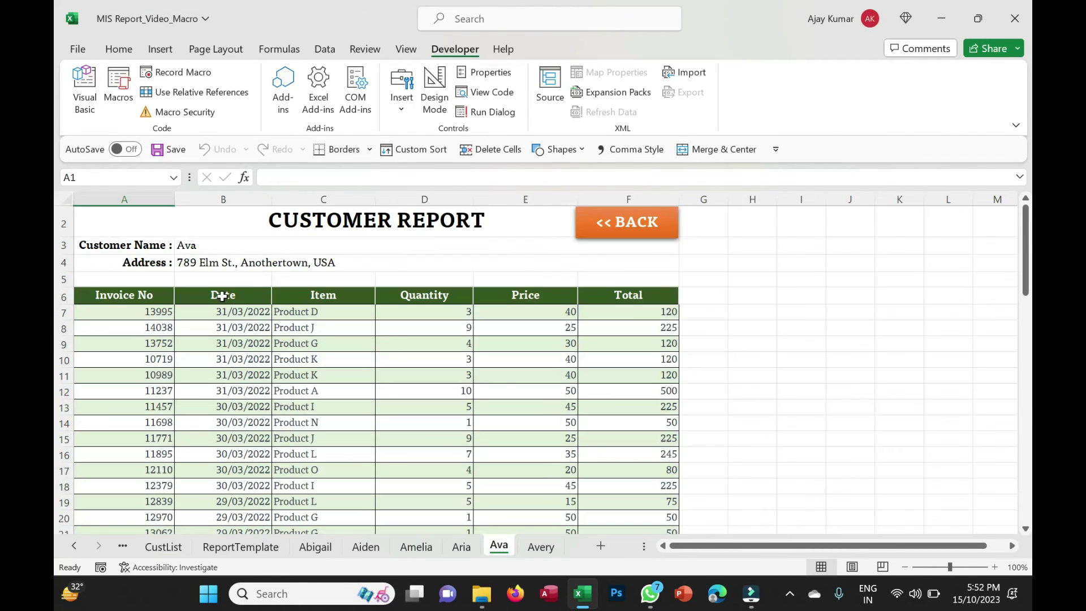
pyautogui.click(599, 225)
pyautogui.click(409, 370)
pyautogui.click(401, 367)
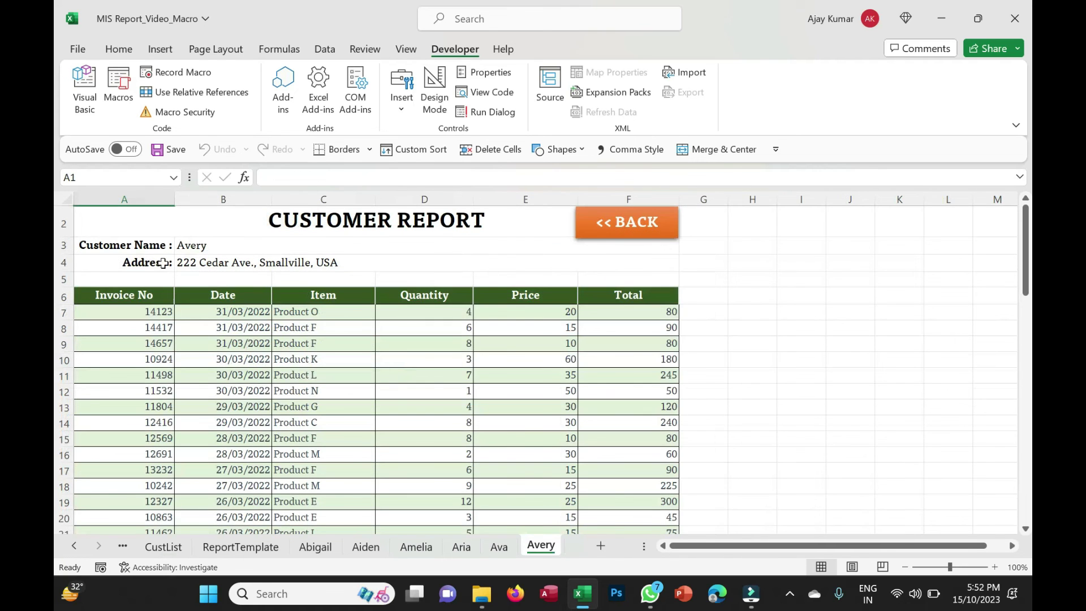
pyautogui.click(622, 221)
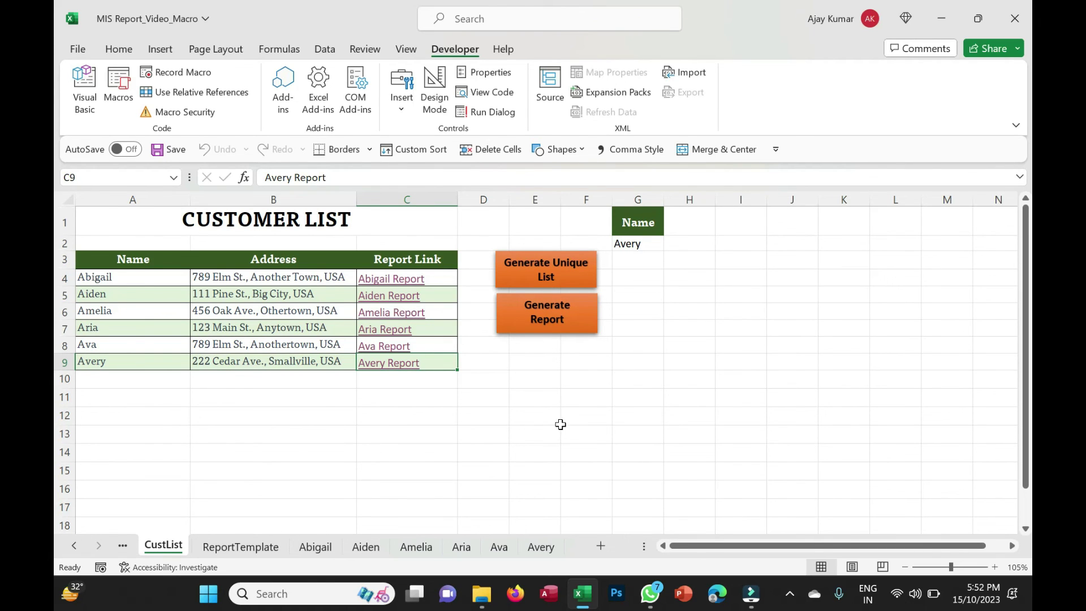
# Open the macro assigned to the Generate Report shape and add Application.ScreenUpdating = False directly below Sub GenerateFinalReport()
pyautogui.rightClick(573, 314)
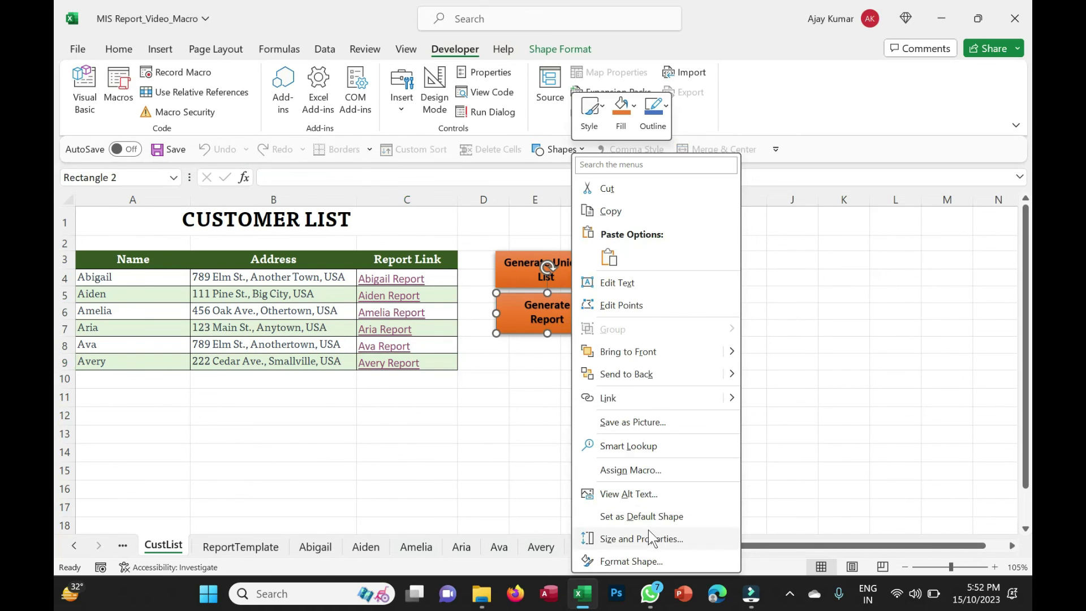
pyautogui.click(634, 470)
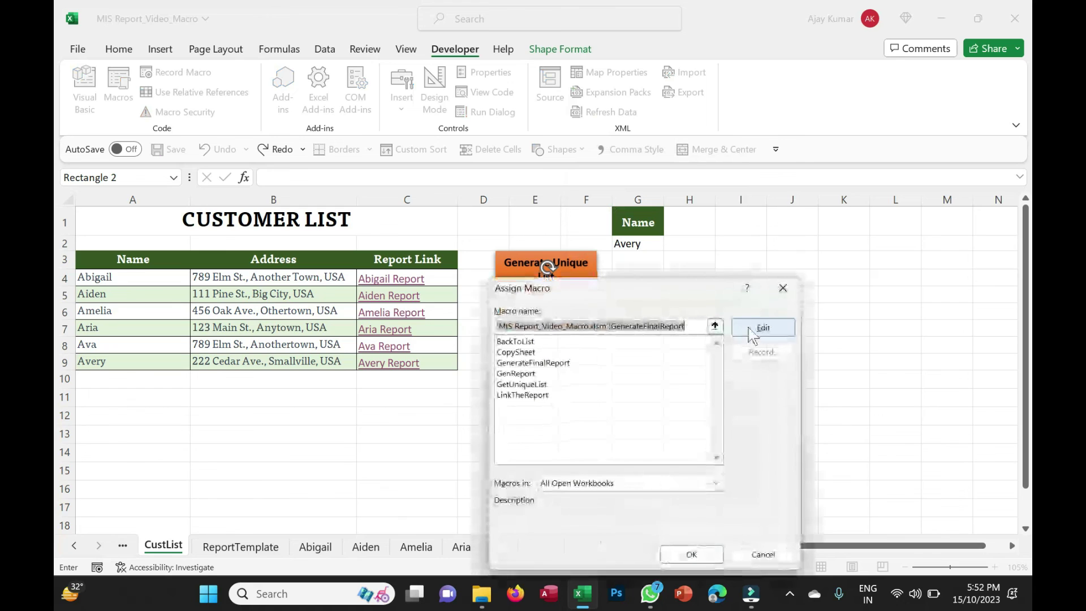
pyautogui.click(762, 327)
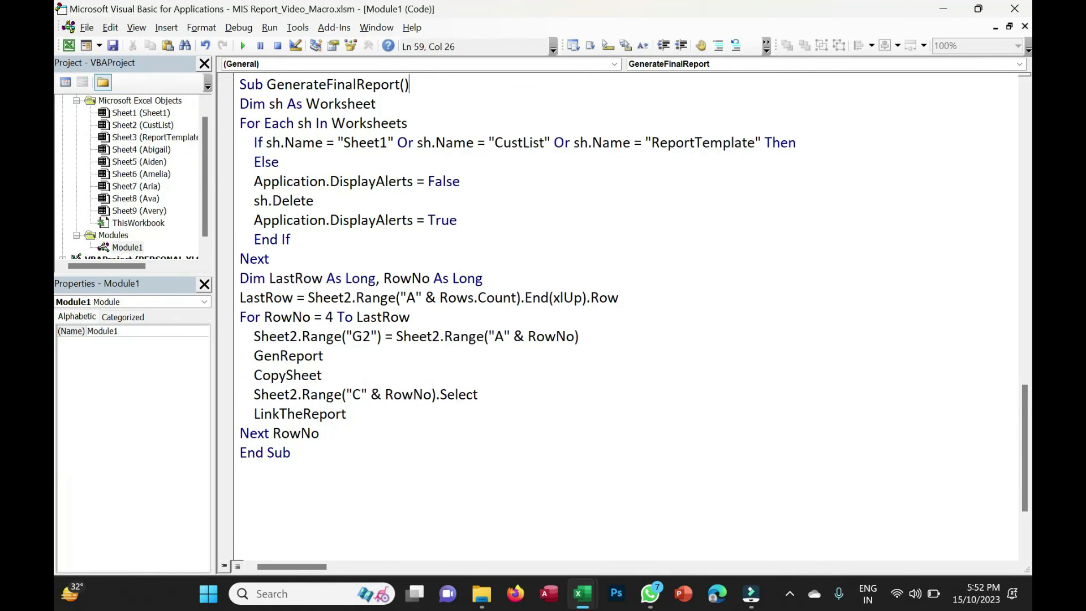
pyautogui.press('Return')
pyautogui.write('Application.scre')
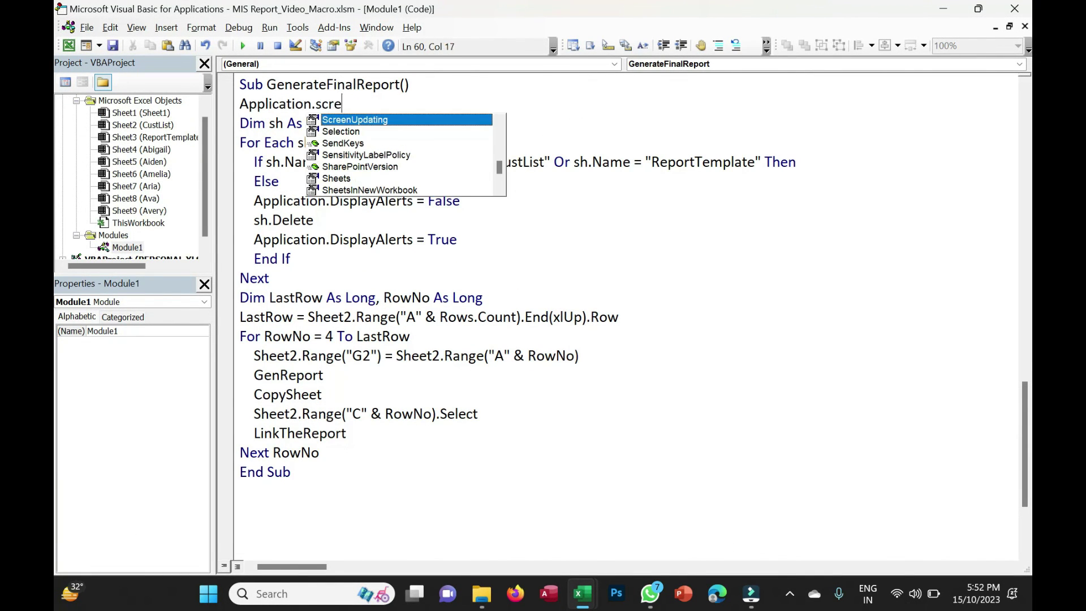
pyautogui.press('Tab')
pyautogui.write('= false')
pyautogui.press('Tab')
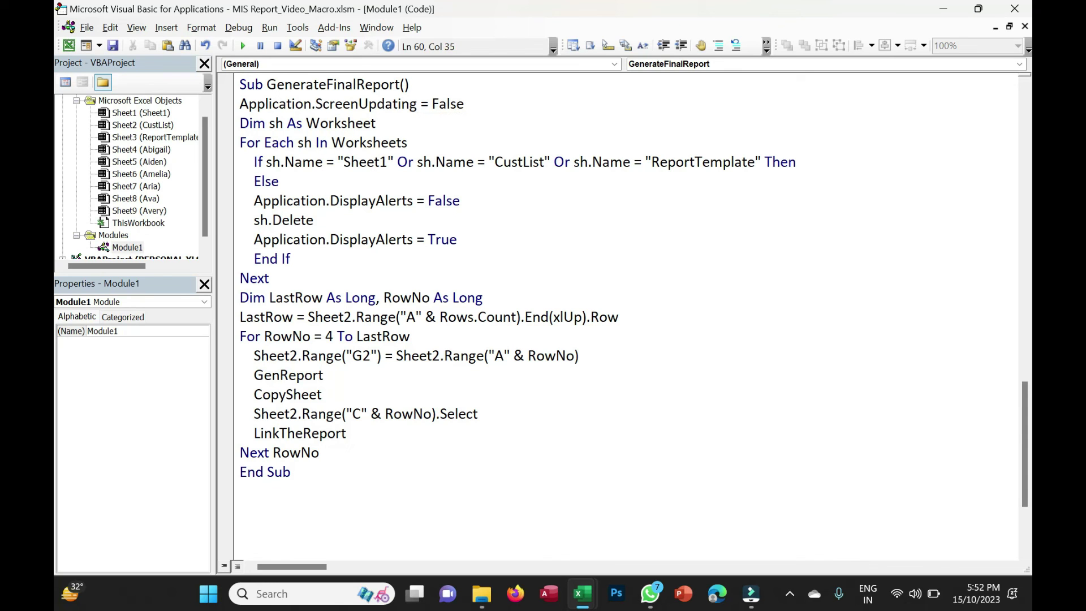
# Add Application.ScreenUpdating = True after Next RowNo in GenerateFinalReport and return to the workbook
pyautogui.click(319, 453)
pyautogui.press('Return')
pyautogui.write('applic')
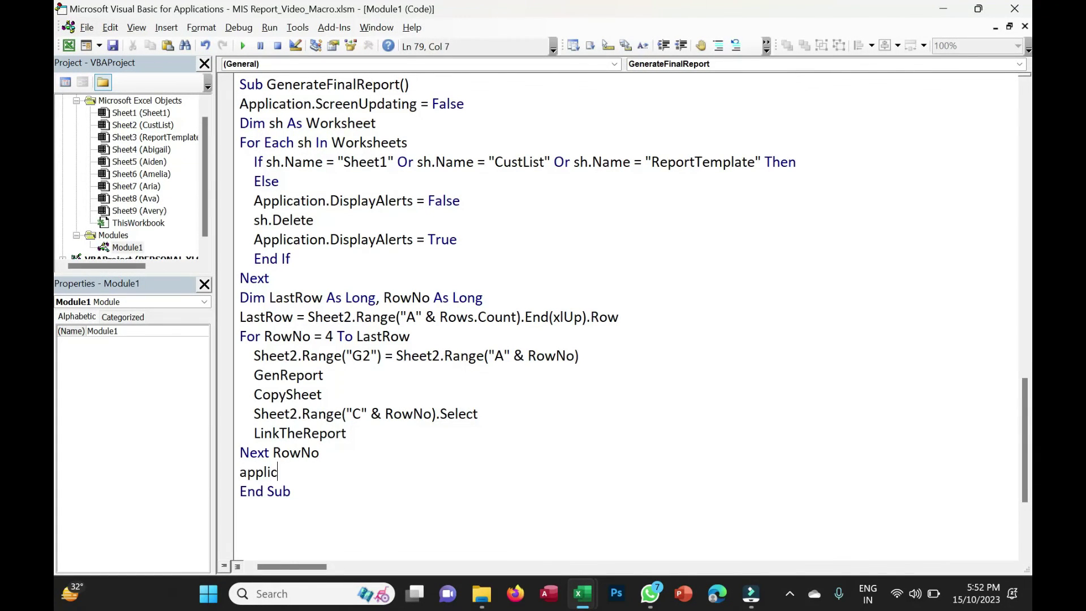
pyautogui.write('ation.s')
pyautogui.press('Tab')
pyautogui.write('= true')
pyautogui.press('Tab')
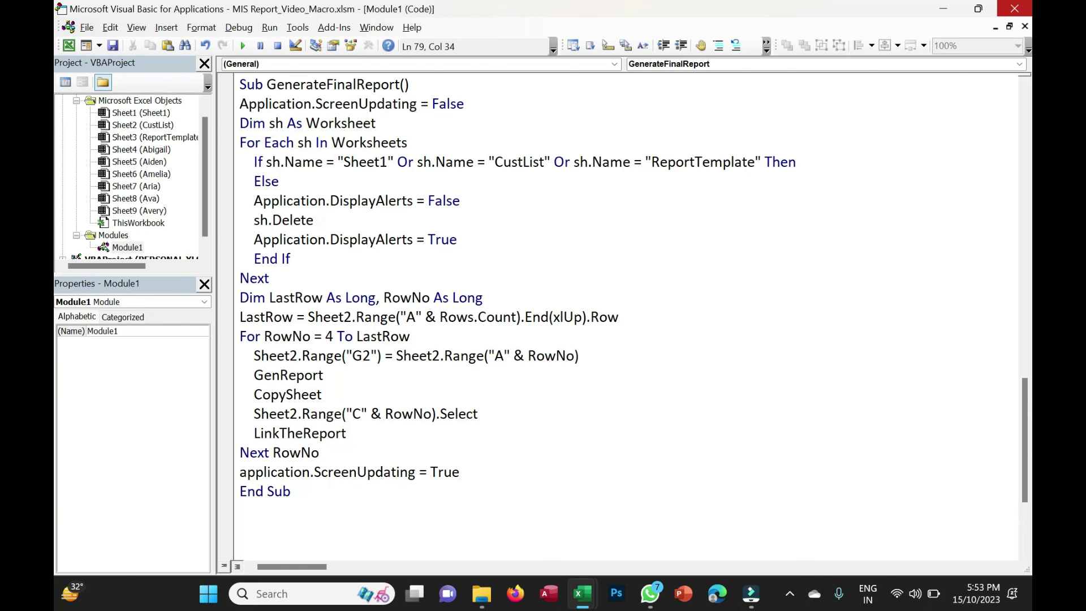
pyautogui.click(1015, 8)
# Clear the names, addresses and report links from A4:C10 on CustList
pyautogui.click(566, 394)
pyautogui.moveTo(165, 278); pyautogui.dragTo(436, 375)
pyautogui.press('Delete')
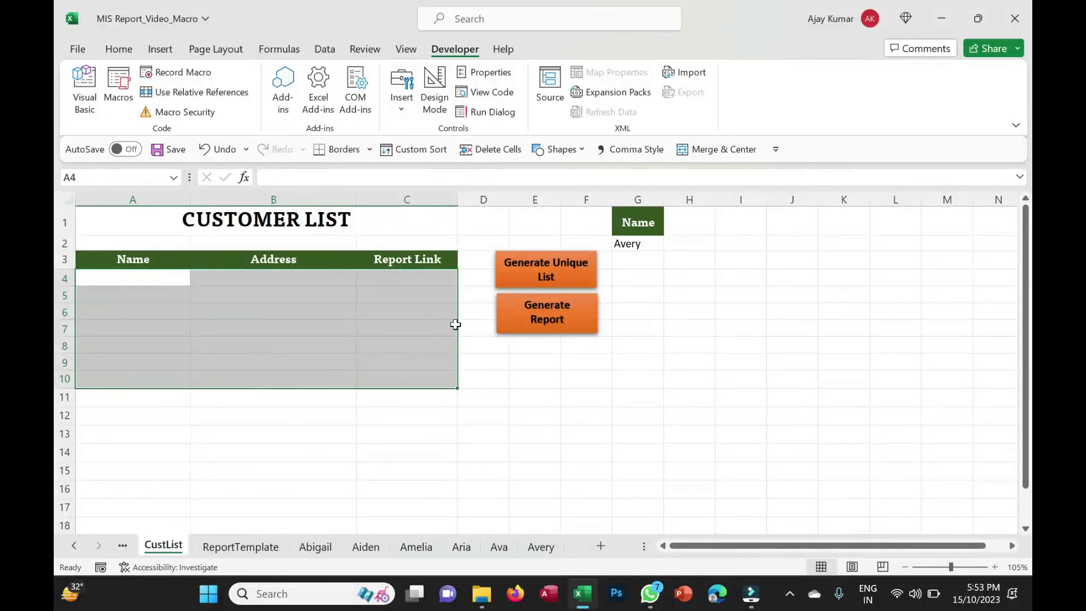
pyautogui.click(503, 415)
# Rebuild the unique customer list on CustList and generate the linked reports for all its customers
pyautogui.click(567, 282)
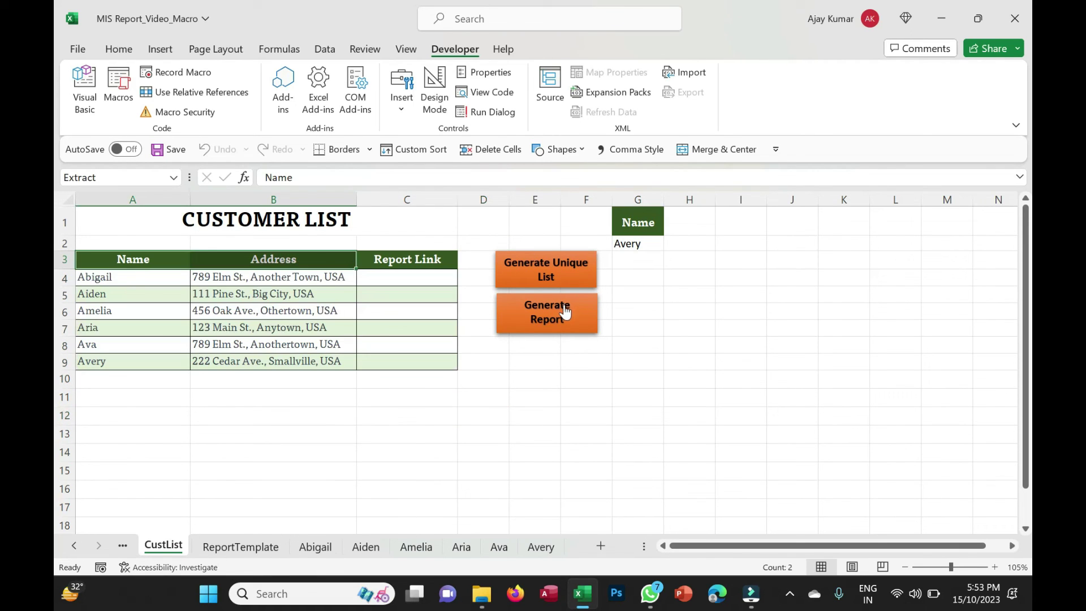
pyautogui.click(564, 309)
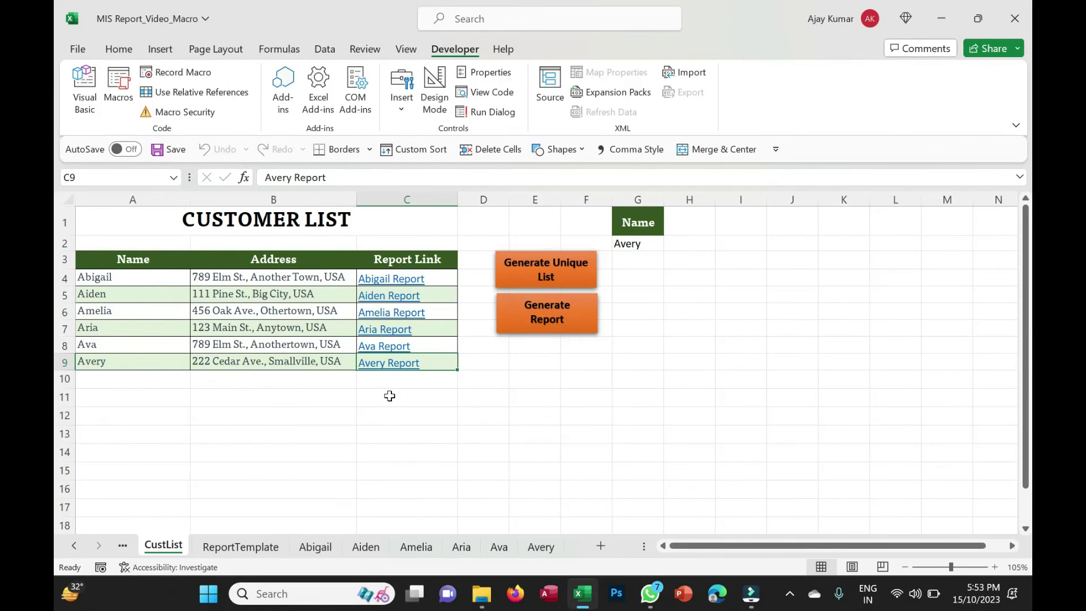
# Open the first customer's linked report, compare it with the source invoice rows on Sheet1, and return to CustList
pyautogui.click(398, 279)
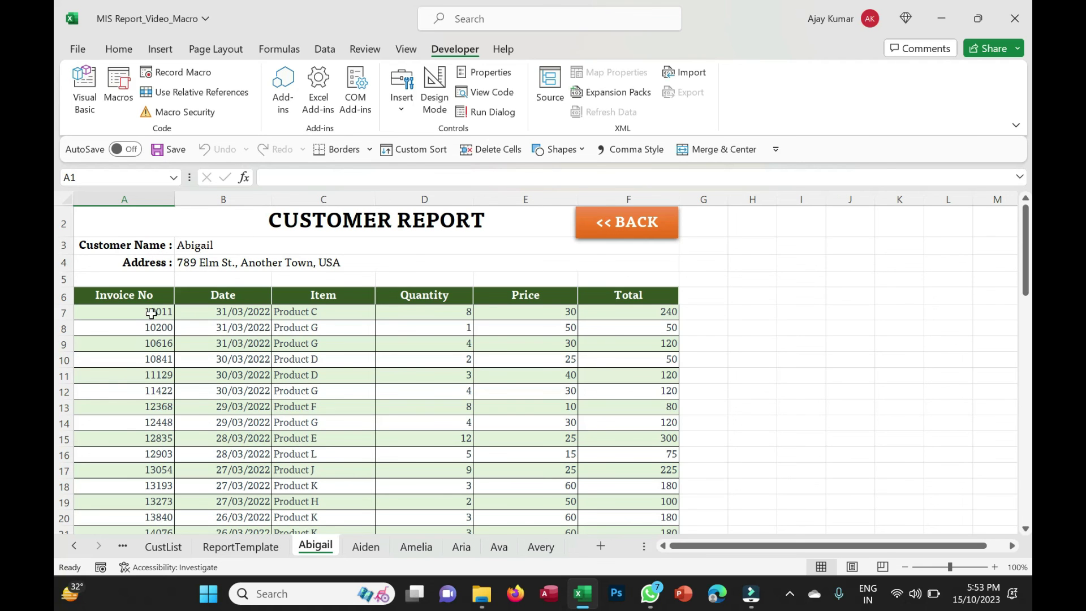
pyautogui.click(75, 545)
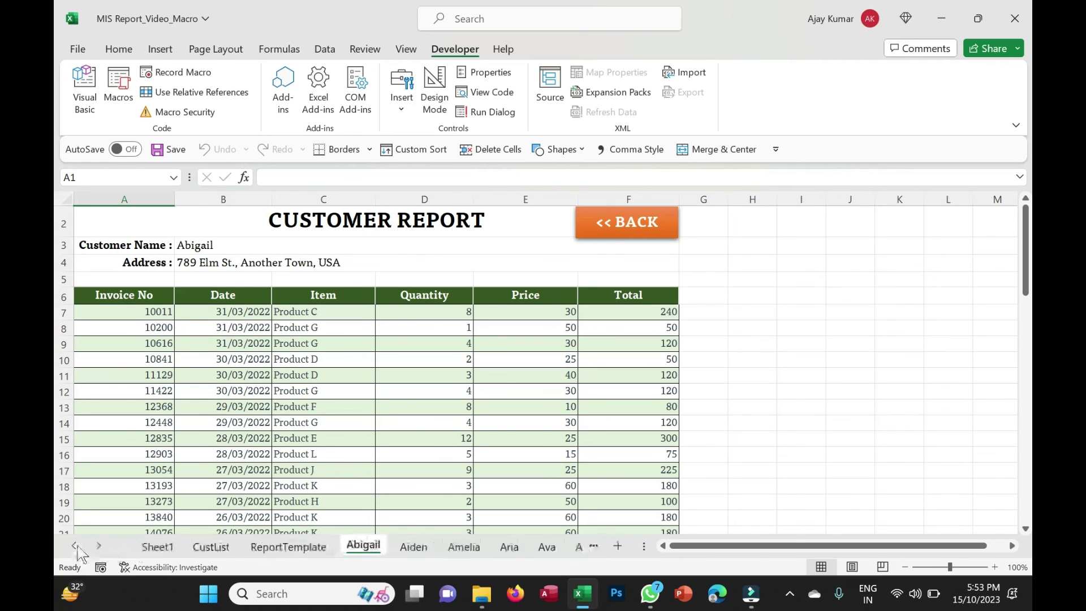
pyautogui.click(165, 546)
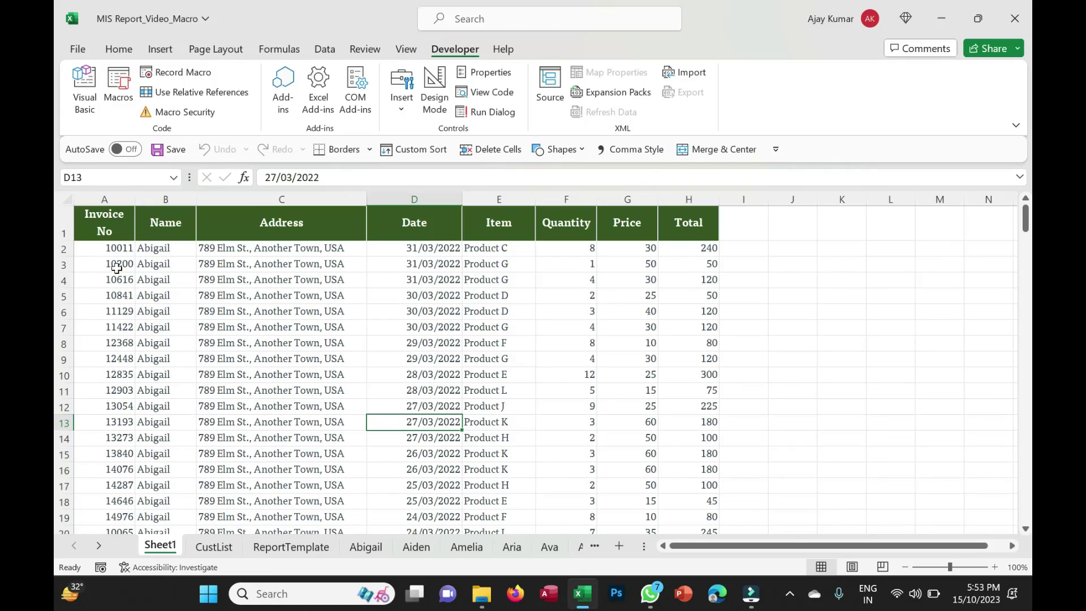
pyautogui.click(117, 248)
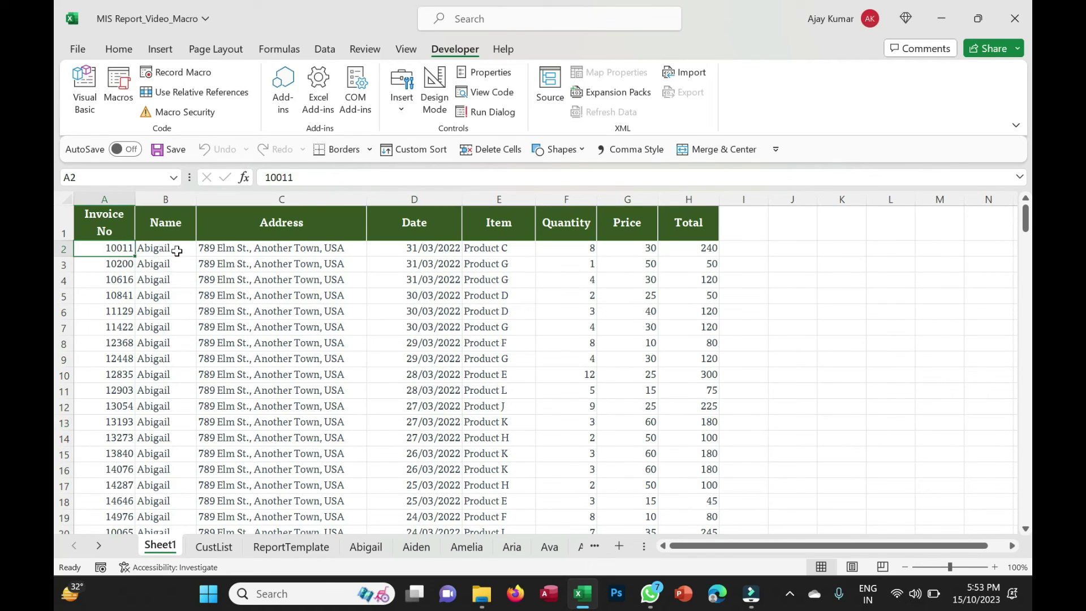
pyautogui.click(225, 548)
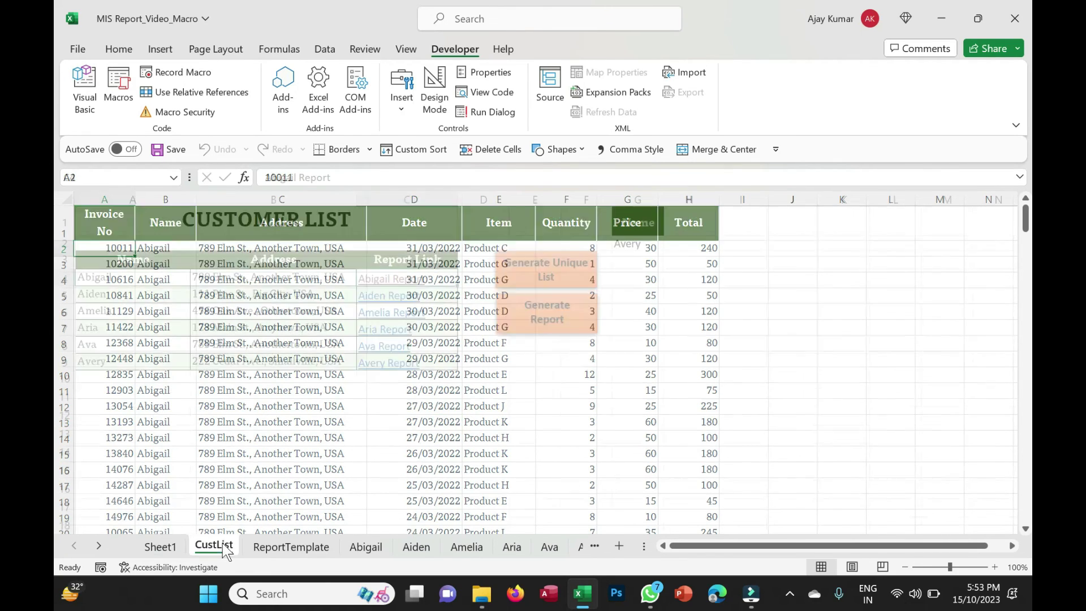